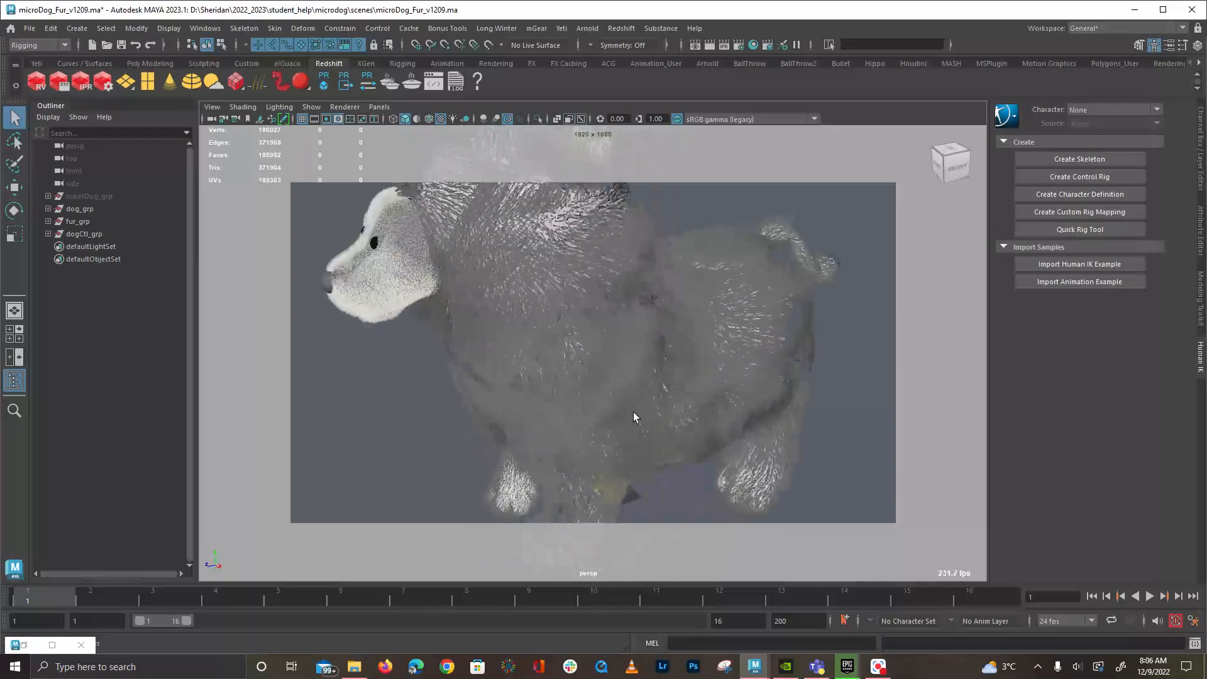
Expand dogCtl_grp and fur_grp in the scene hierarchy, and select dogBody_description
left_click(48, 234)
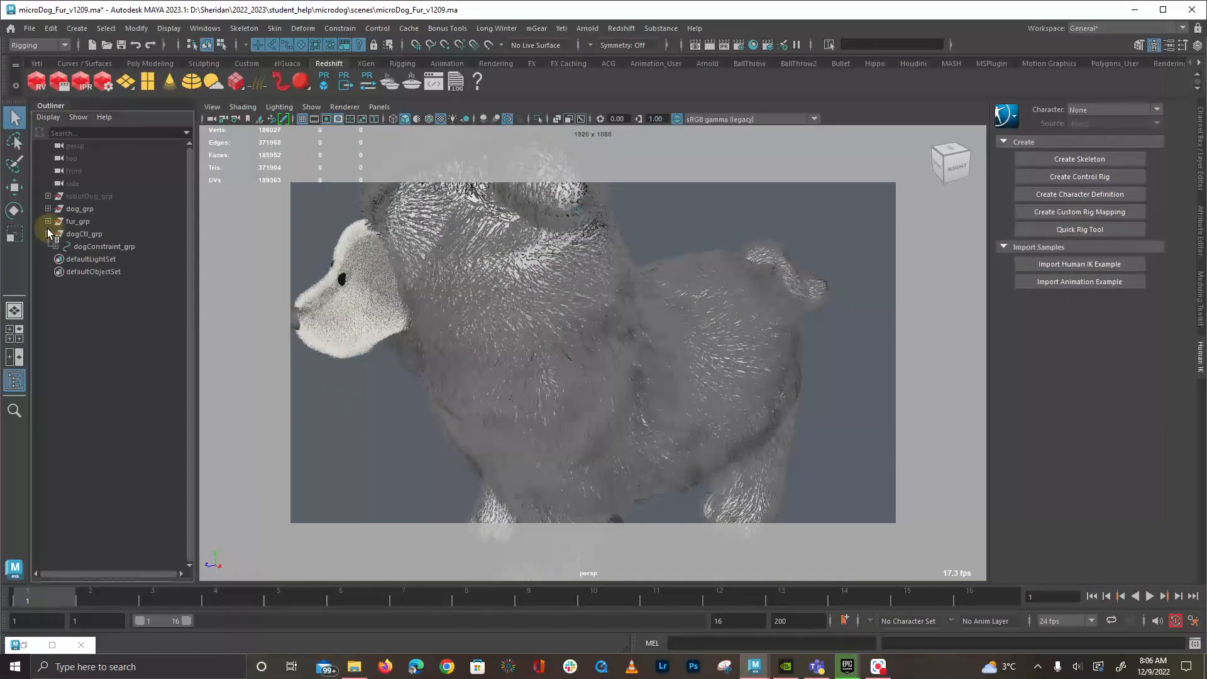
left_click(48, 222)
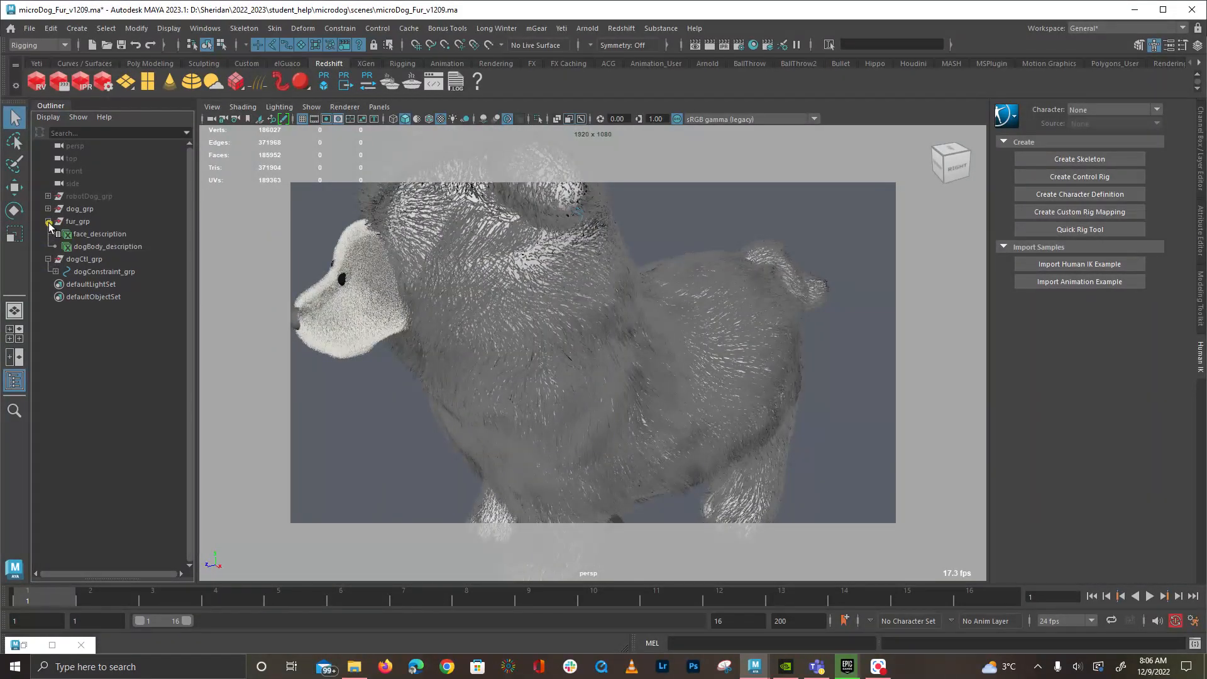
left_click(133, 234)
left_click(136, 247)
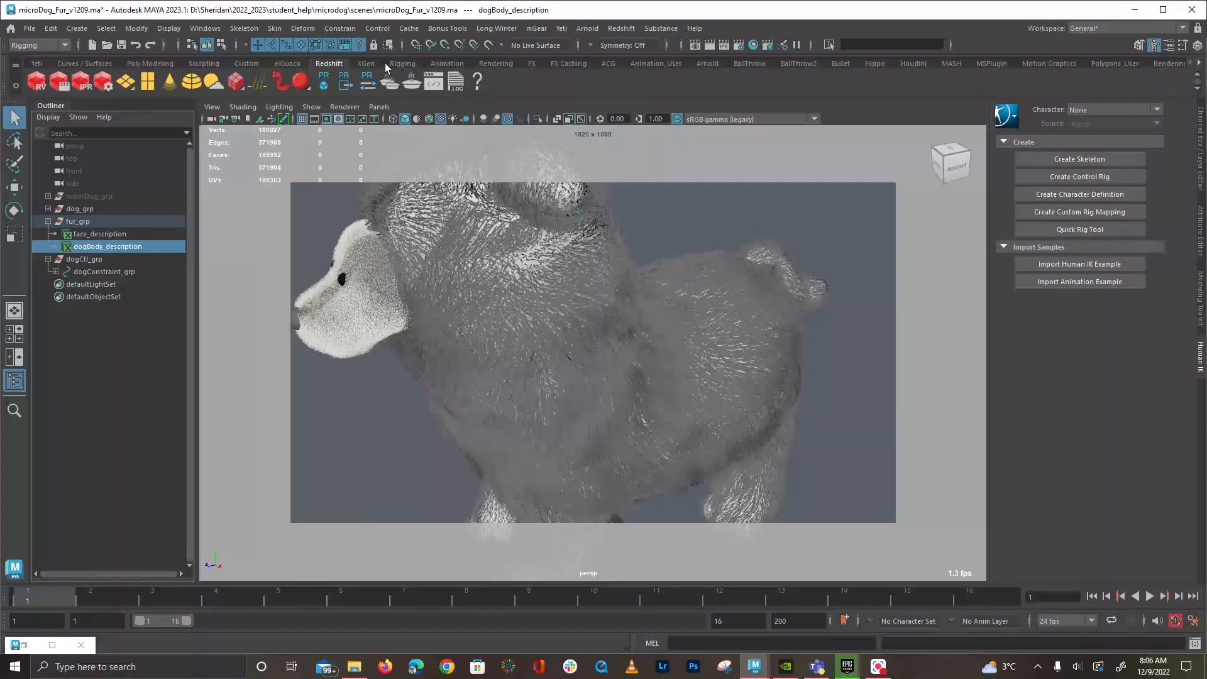
Open the XGen Interactive Groom Editor and expand fur_grp and face_description to show the face groom's modifiers
left_click(365, 63)
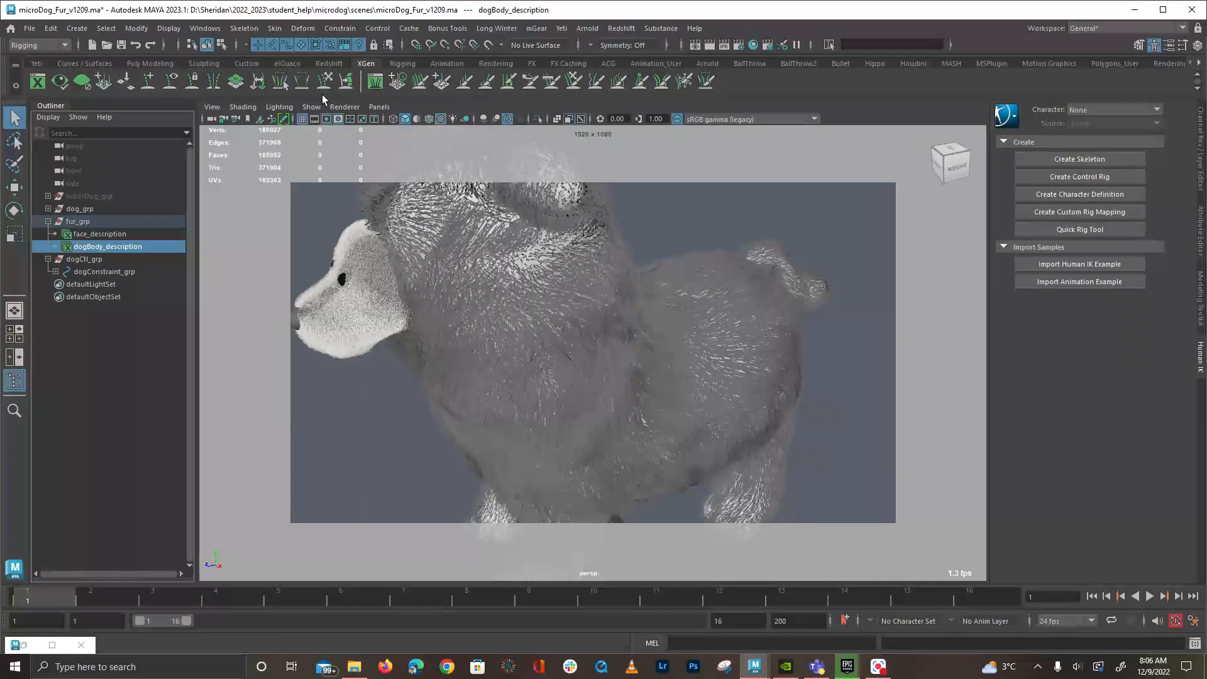
left_click(371, 84)
left_click(940, 164)
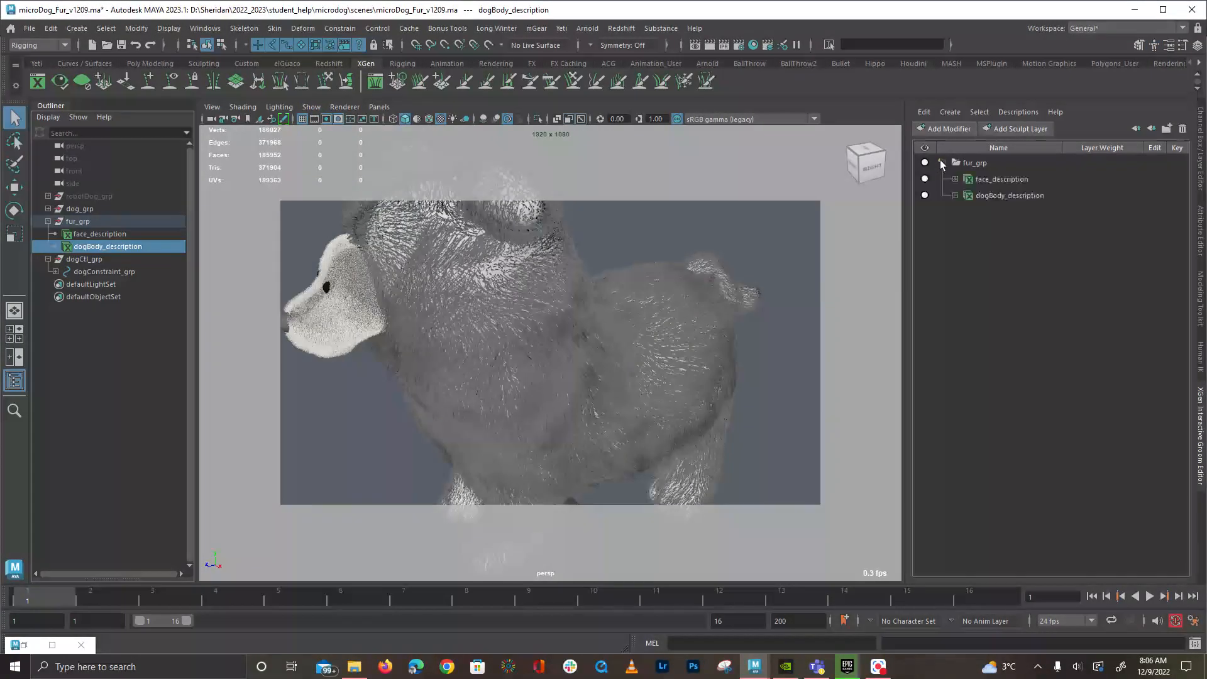
left_click(954, 179)
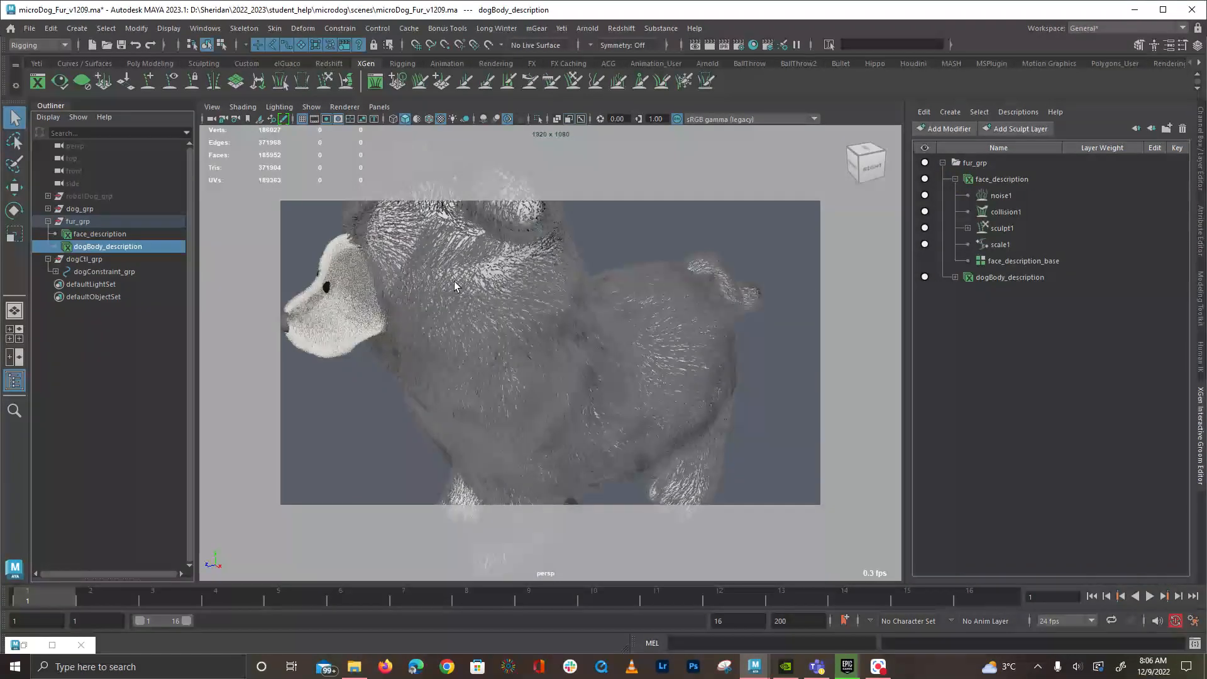
Examine the dog's fur from several angles, from the body and back to the head and one ear
left_click_drag(708, 285, 695, 323, "alt")
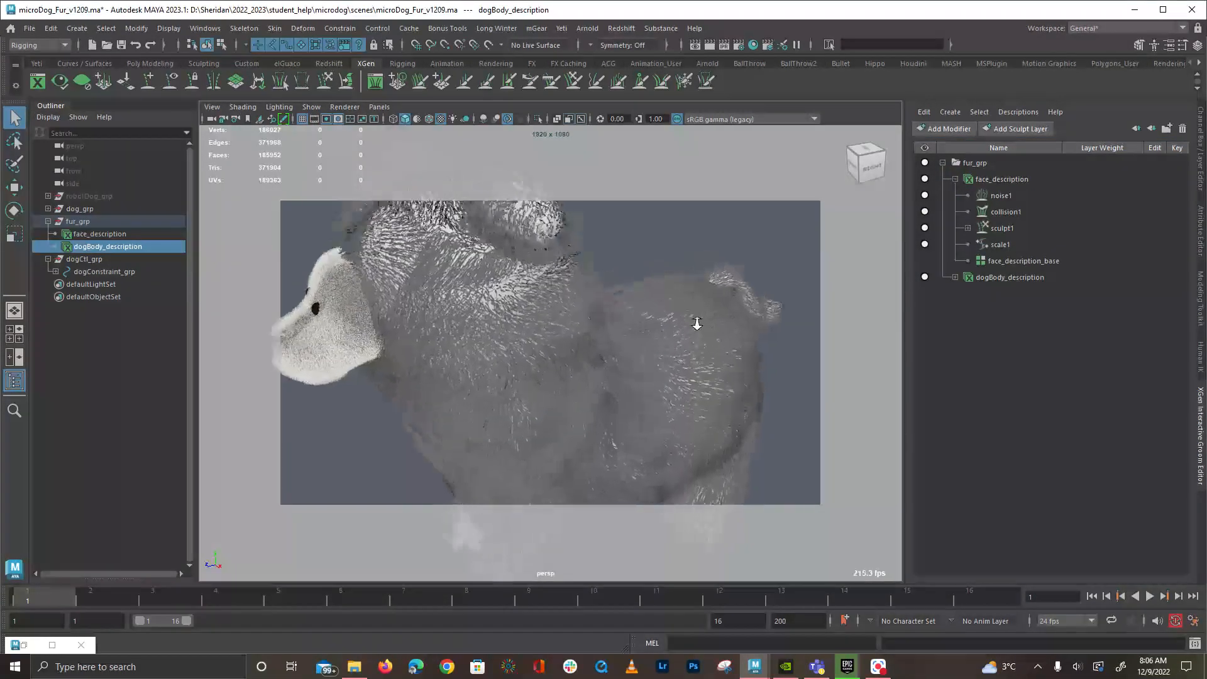
right_click_drag(696, 323, 722, 329, "alt")
middle_click_drag(722, 329, 632, 261, "alt")
left_click_drag(631, 262, 538, 314, "alt")
right_click_drag(538, 314, 538, 347, "alt")
left_click_drag(538, 347, 758, 290, "alt")
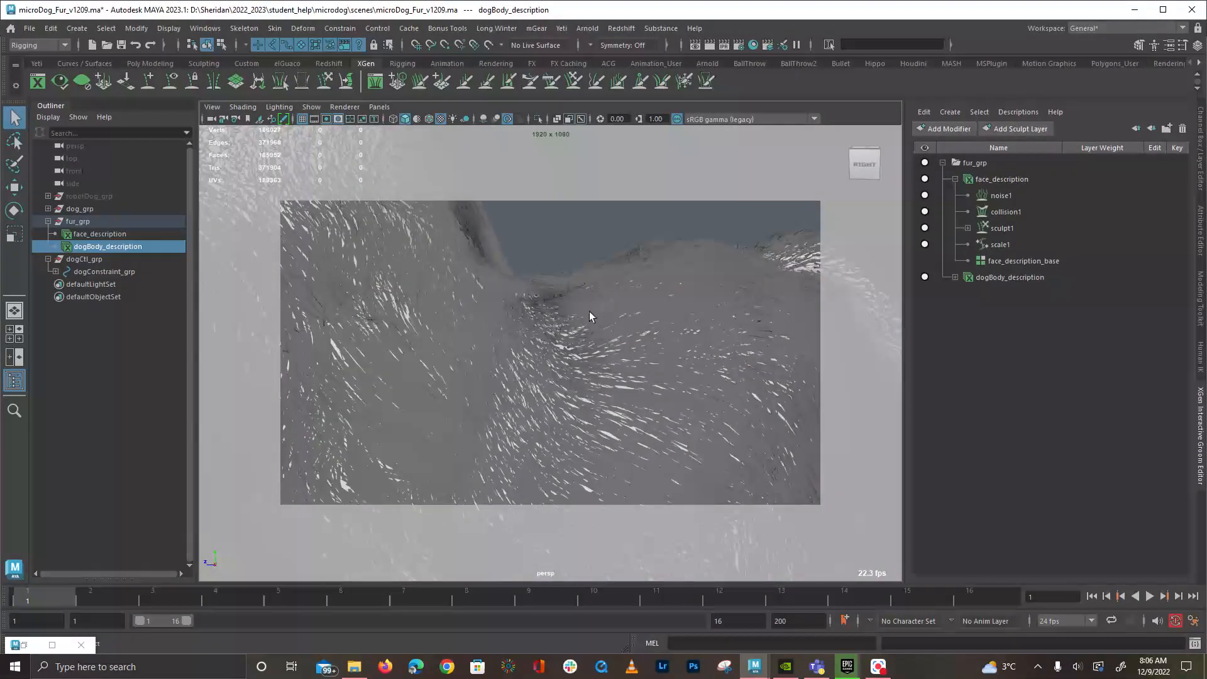
scroll(590, 314, "down", 8)
left_click_drag(641, 380, 695, 435, "alt")
left_click_drag(468, 413, 471, 377, "alt")
right_click_drag(471, 377, 528, 384, "alt")
left_click_drag(528, 385, 597, 364, "alt")
mouse_move(597, 365)
middle_mouse_down("alt")
mouse_move(623, 313)
mouse_move(601, 363)
middle_mouse_up("alt")
right_click_drag(601, 364, 663, 398, "alt")
middle_click_drag(663, 398, 622, 394, "alt")
left_click_drag(622, 393, 621, 305, "alt")
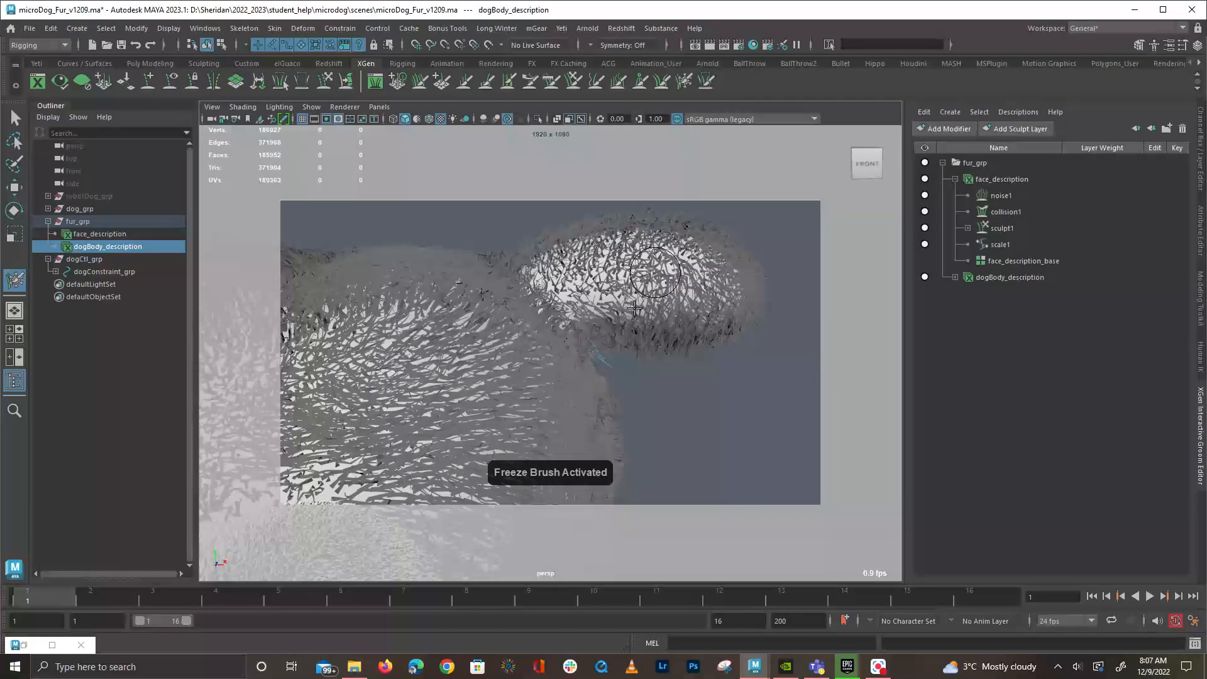
Set the Freeze brush size to 131 over the dog's ear
left_click_drag(682, 284, 704, 315, "alt")
scroll(690, 369, "up", 5)
mouse_move(631, 357)
left_mouse_down("alt")
mouse_move(620, 363)
mouse_move(635, 371)
left_mouse_up("alt")
key("b")
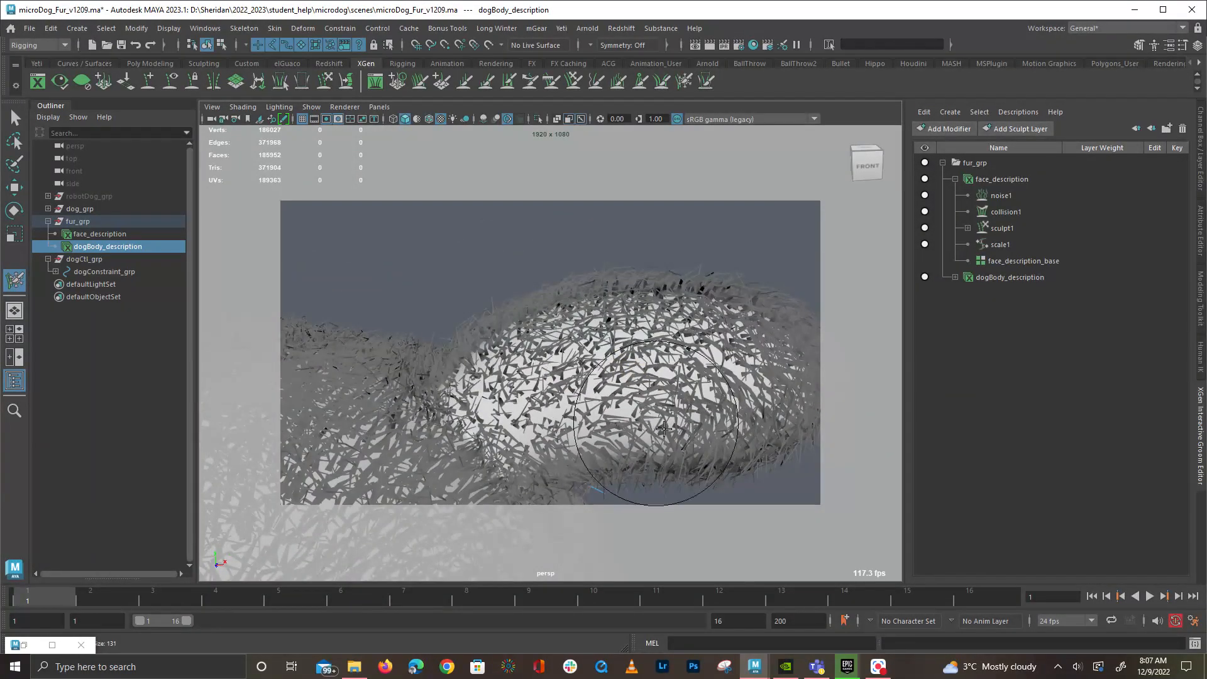
Assign a new Hair Physical Shader material to dogBody_description
right_click(616, 281)
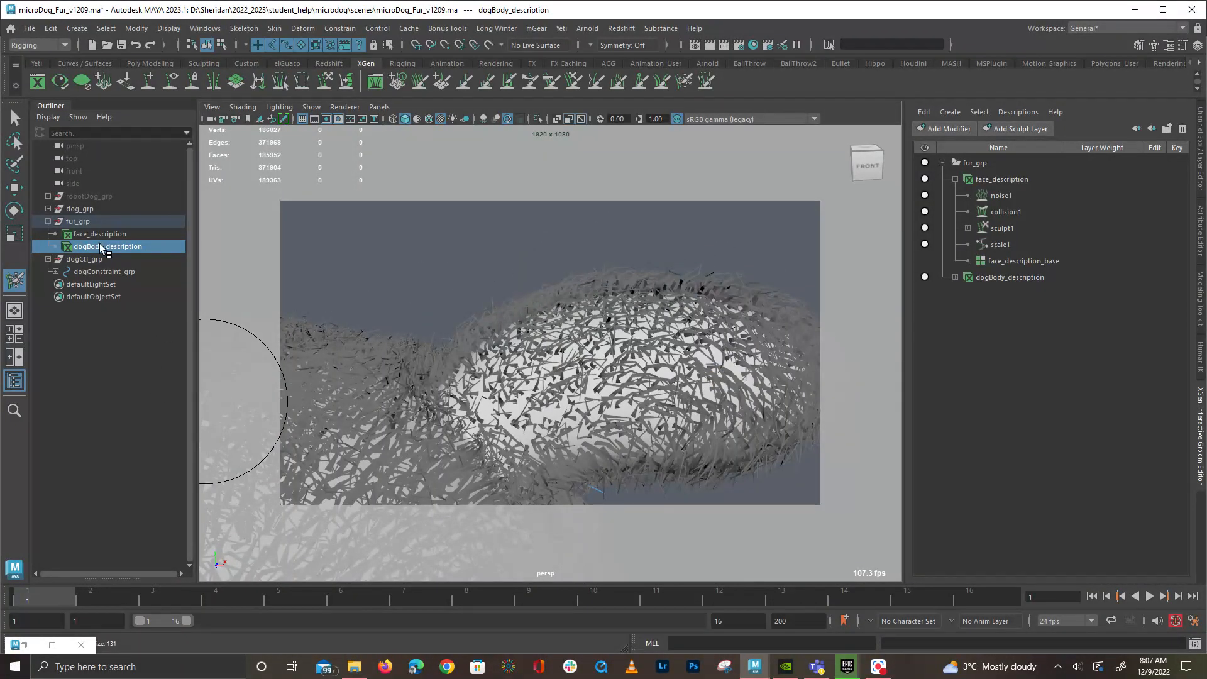
right_click(330, 253)
mouse_move(333, 339)
key("q")
right_click(364, 252)
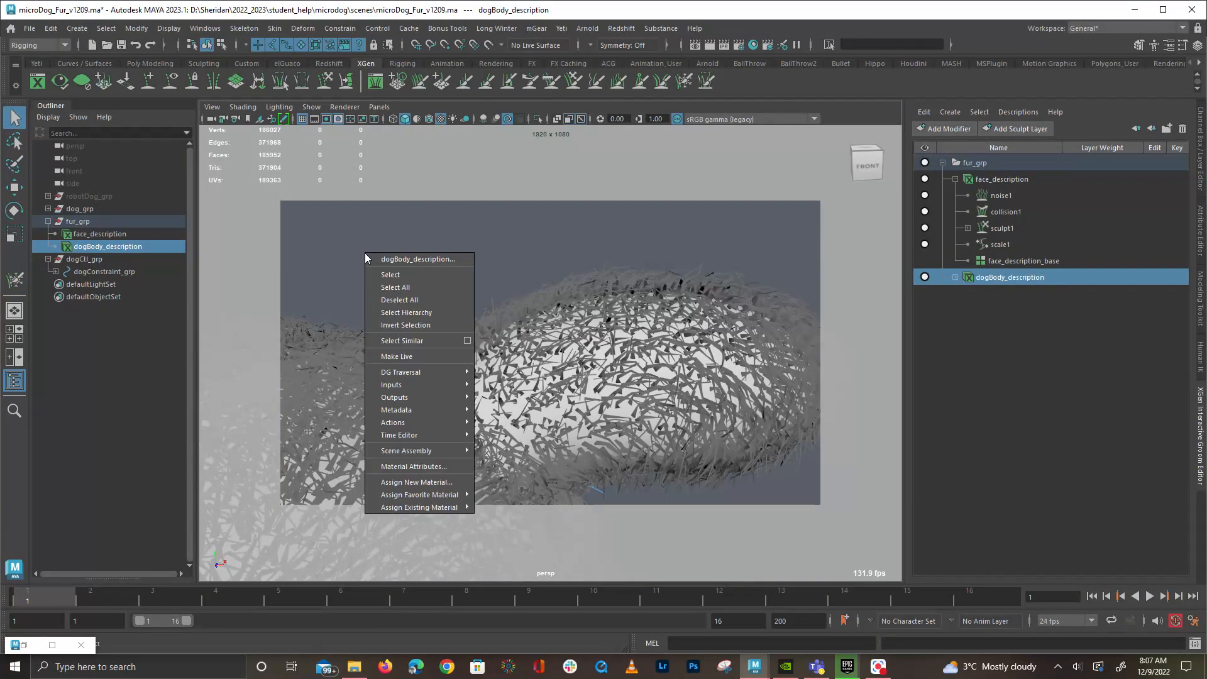
mouse_move(420, 506)
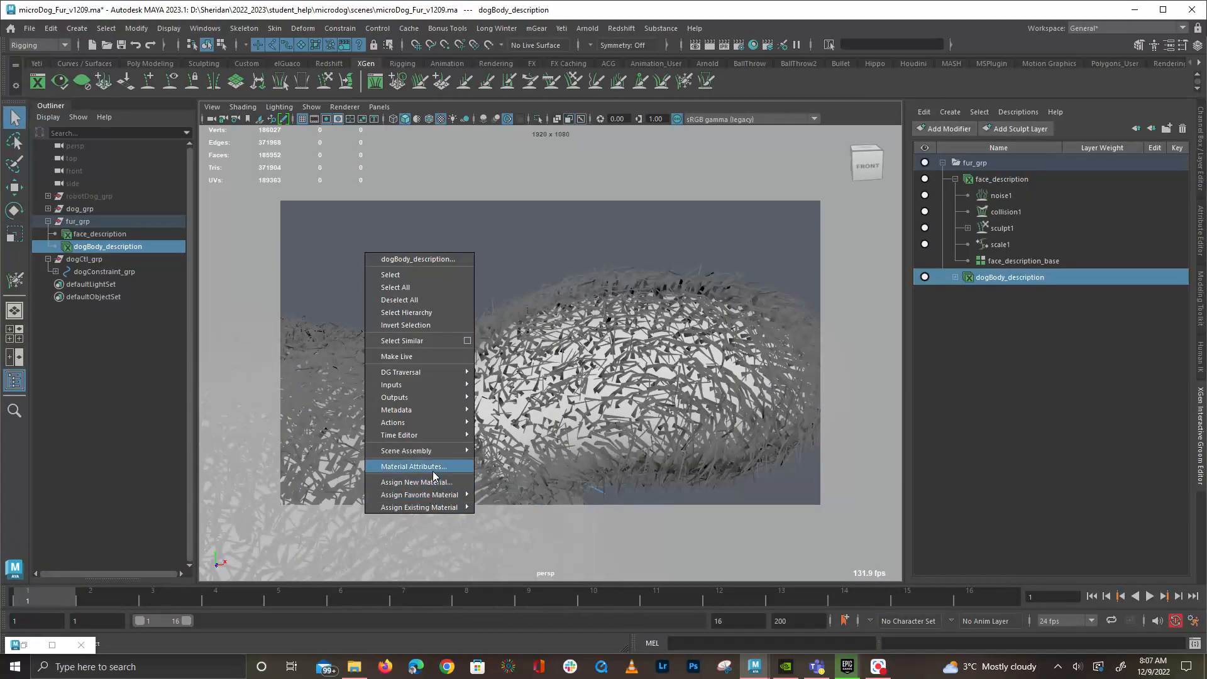
left_click(444, 485)
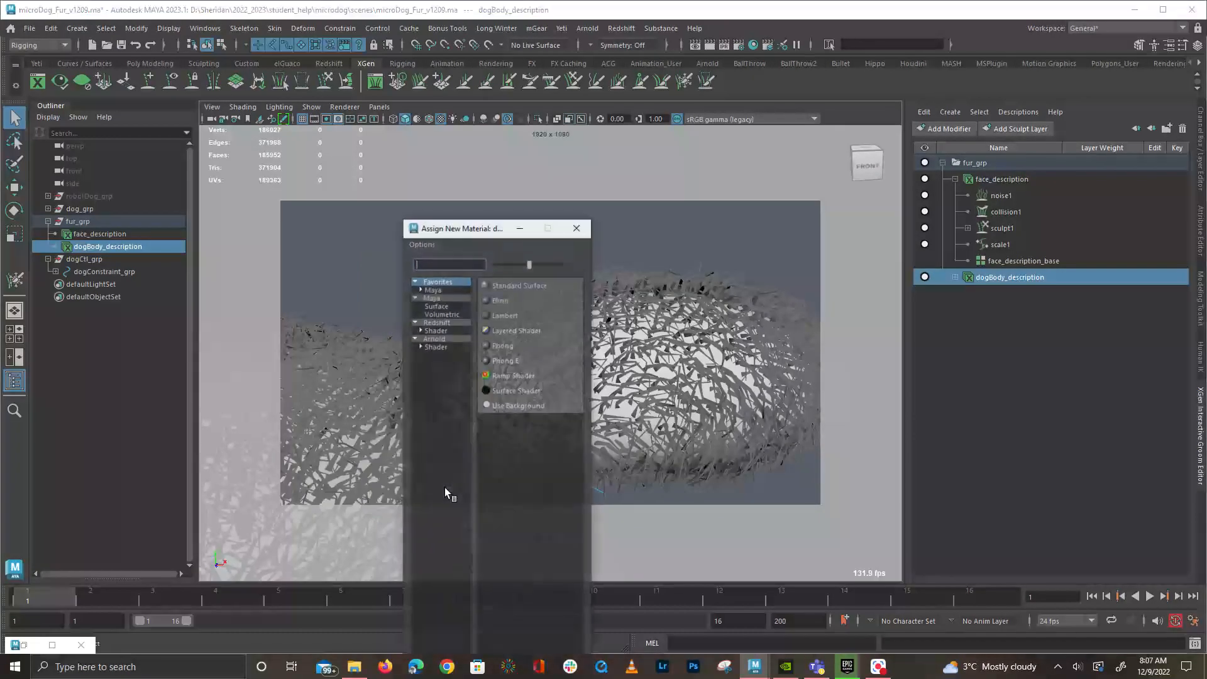
left_click(439, 299)
left_click(456, 263)
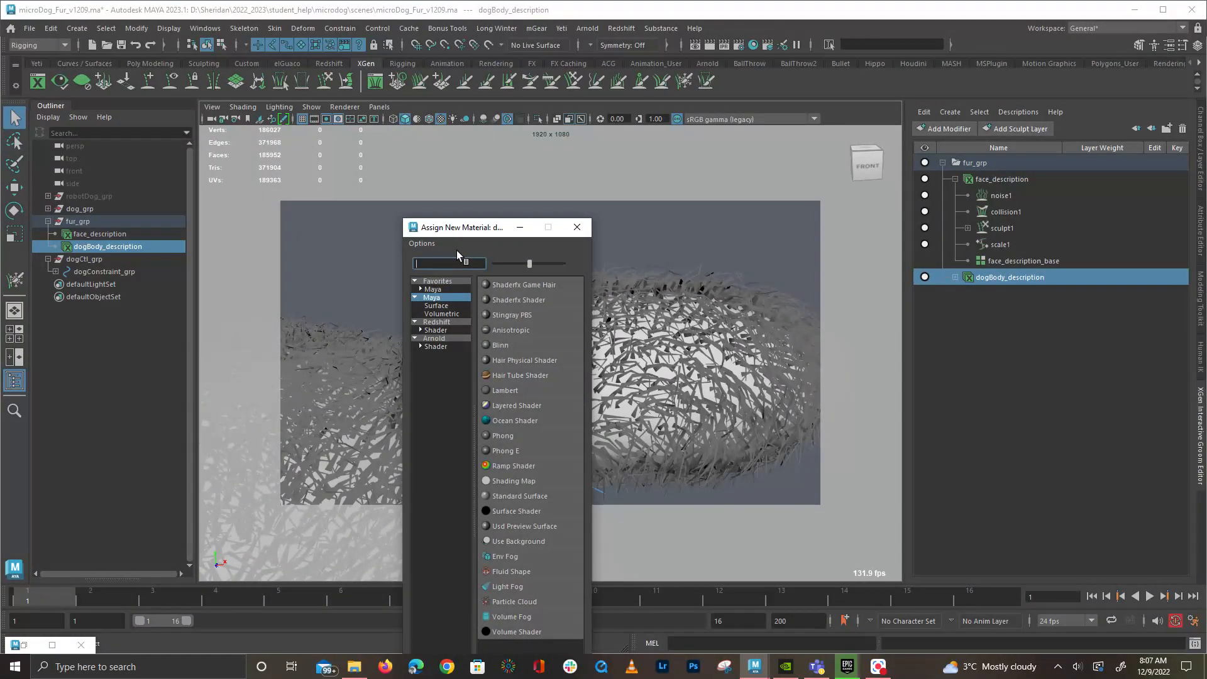
type("phy")
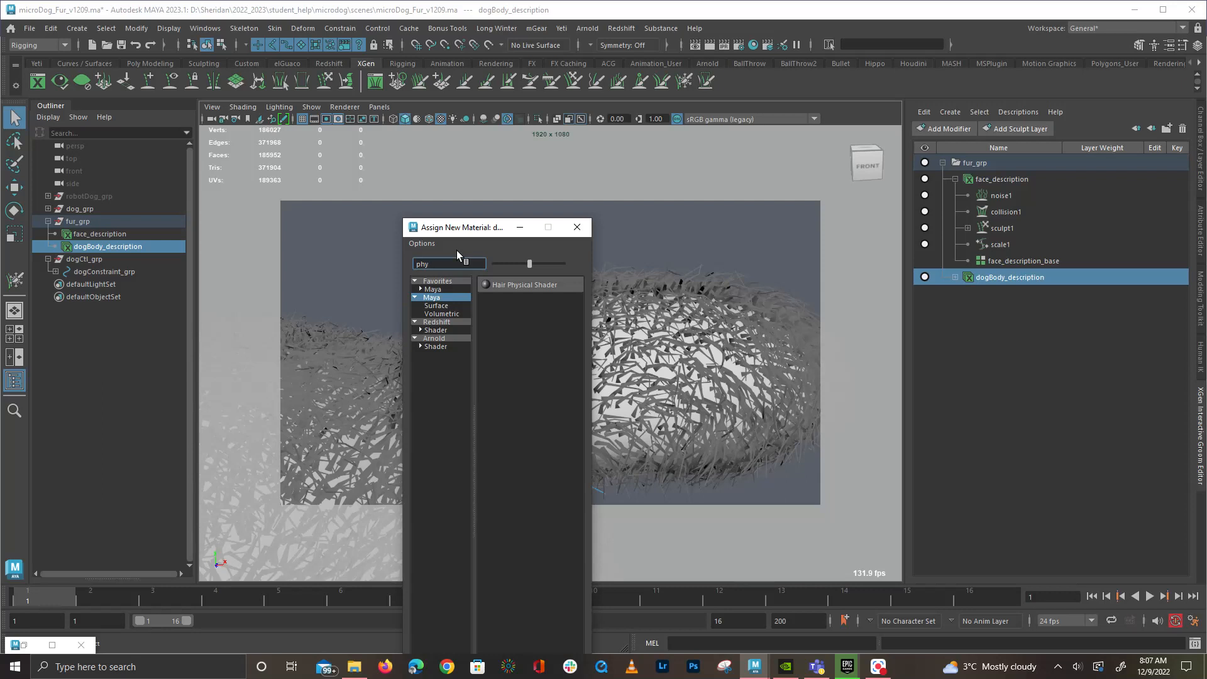
left_click(493, 284)
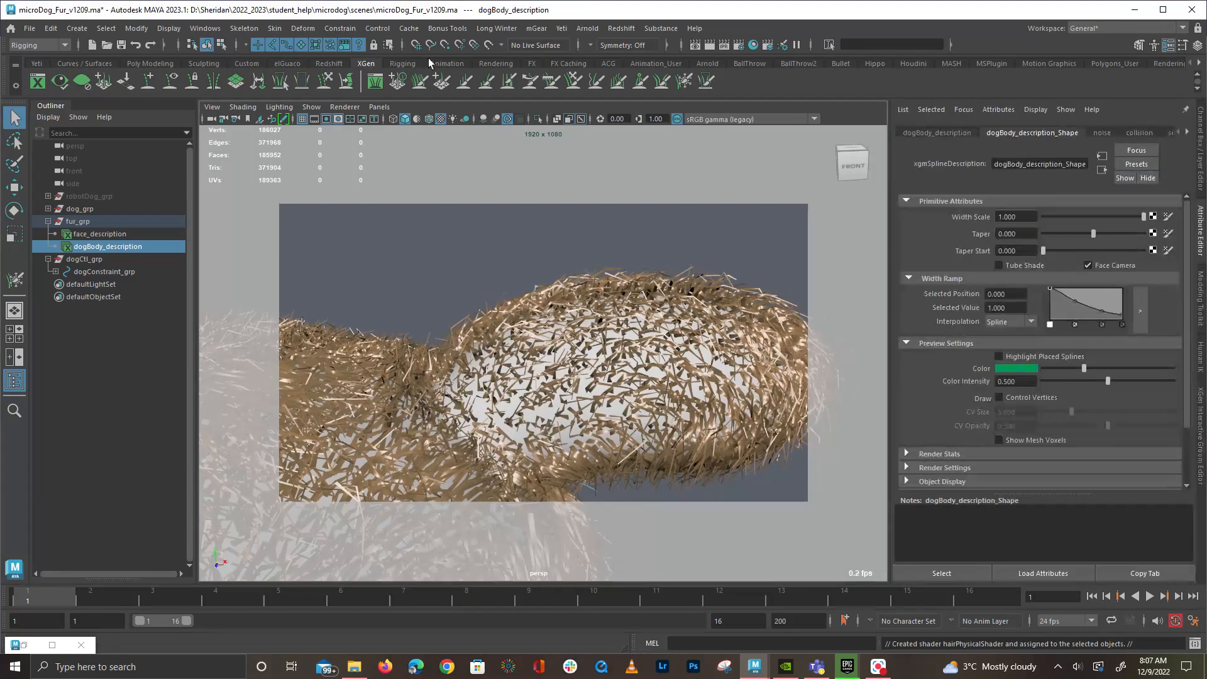
left_click_drag(673, 288, 750, 113, "alt")
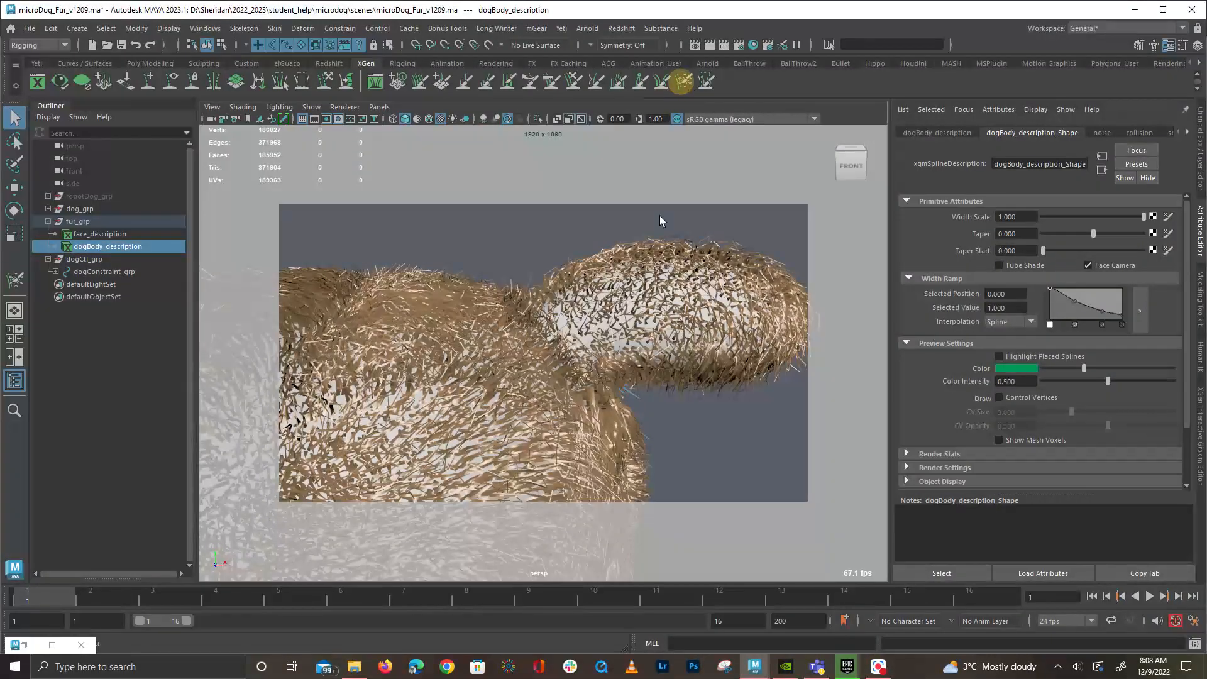
left_click(682, 81)
mouse_move(657, 274)
left_mouse_down("alt")
mouse_move(658, 321)
mouse_move(625, 221)
left_mouse_up("alt")
key("q")
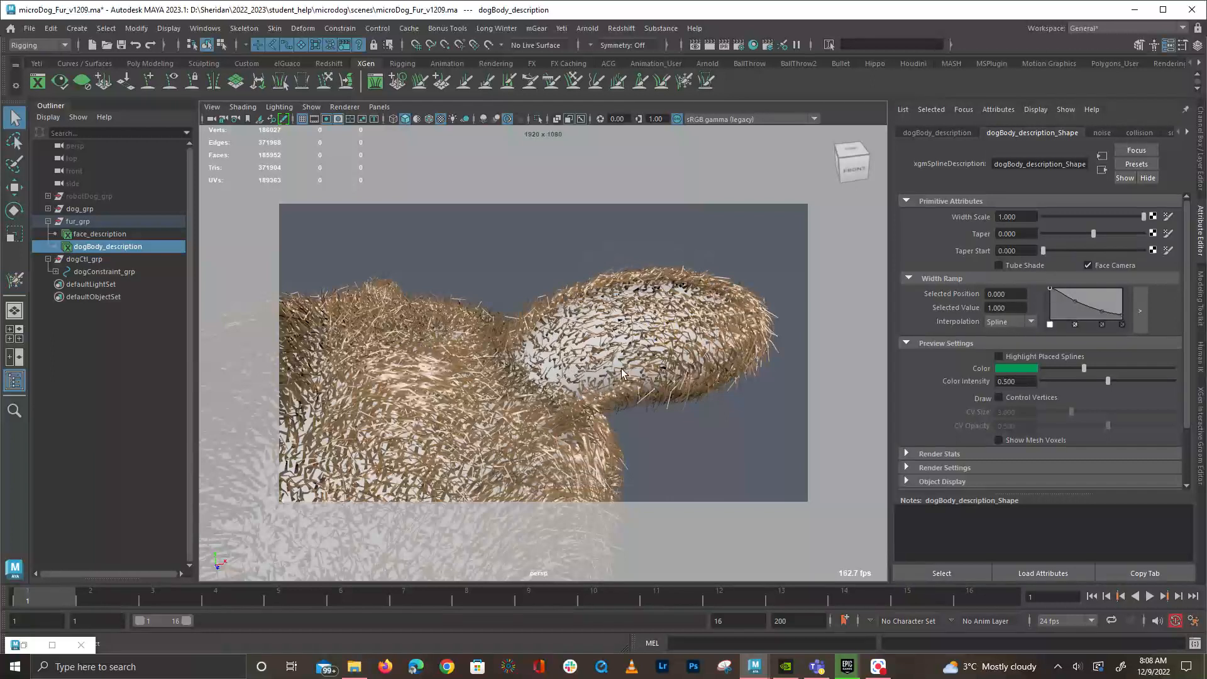
Select the dog's body mesh, look through its connected attribute nodes, and clear the selection
left_click(622, 373)
mouse_move(612, 295)
right_mouse_down()
mouse_move(615, 505)
mouse_move(630, 314)
mouse_move(617, 299)
right_mouse_up()
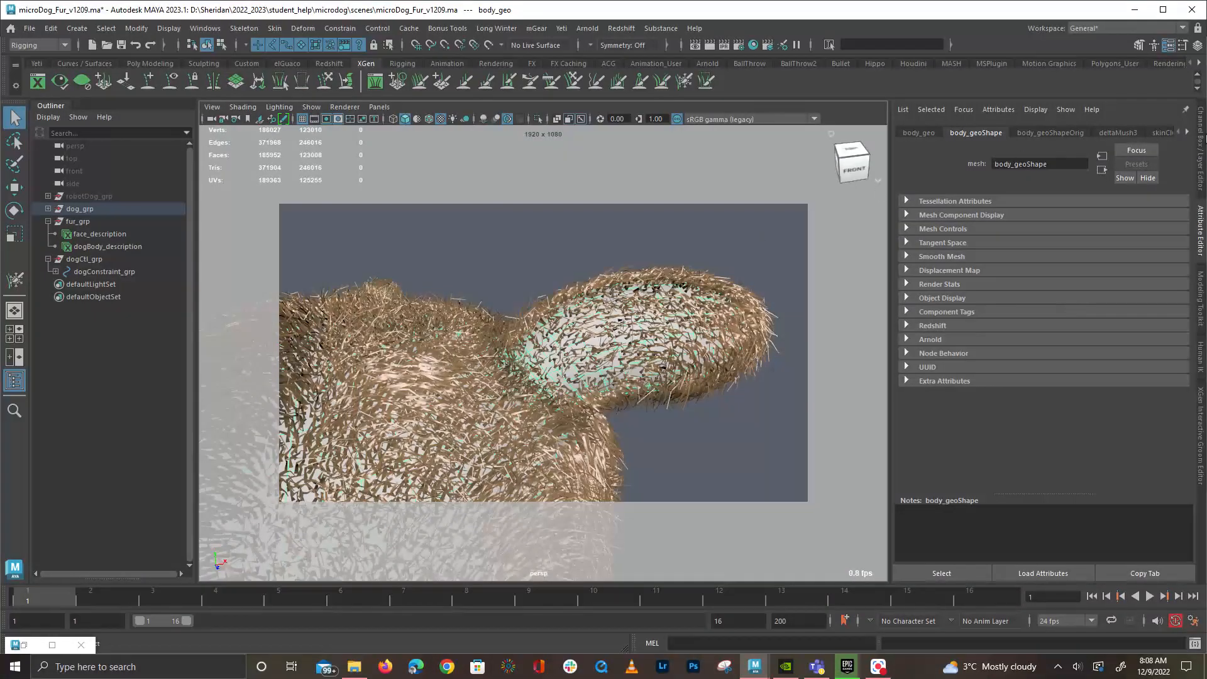
left_click(1186, 130)
left_click(1186, 131)
left_click(1186, 131)
left_click(1186, 130)
left_click(1187, 131)
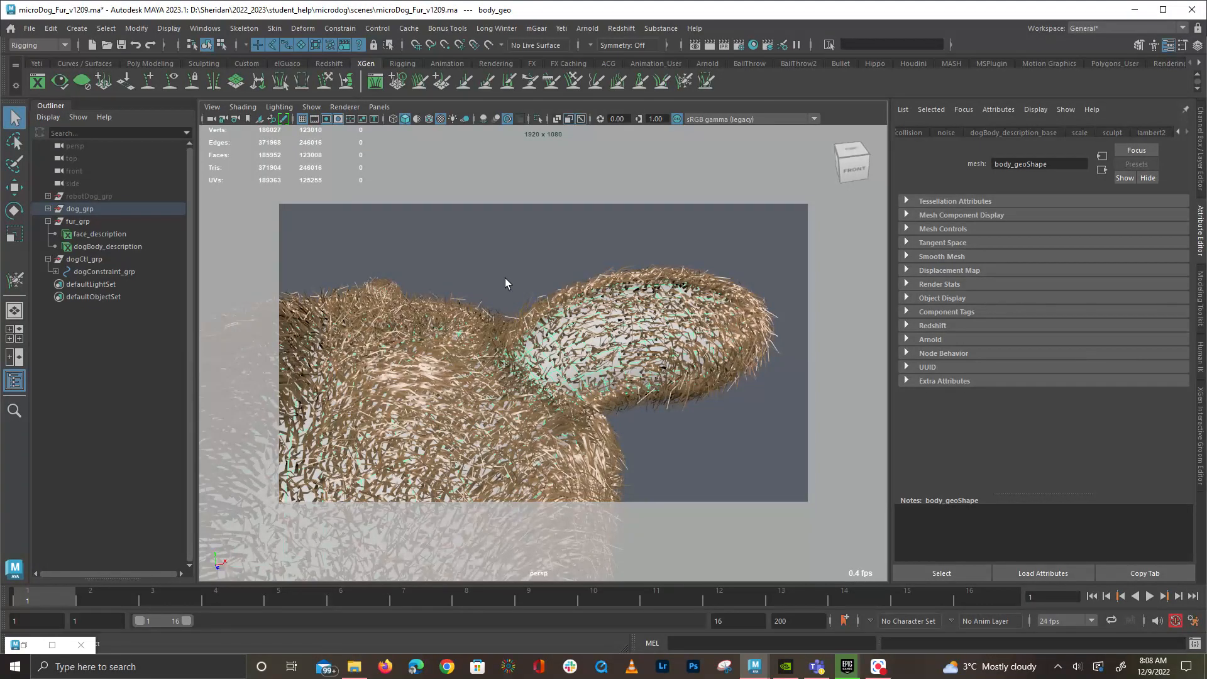
left_click(569, 258)
left_click(596, 305)
left_click(589, 280)
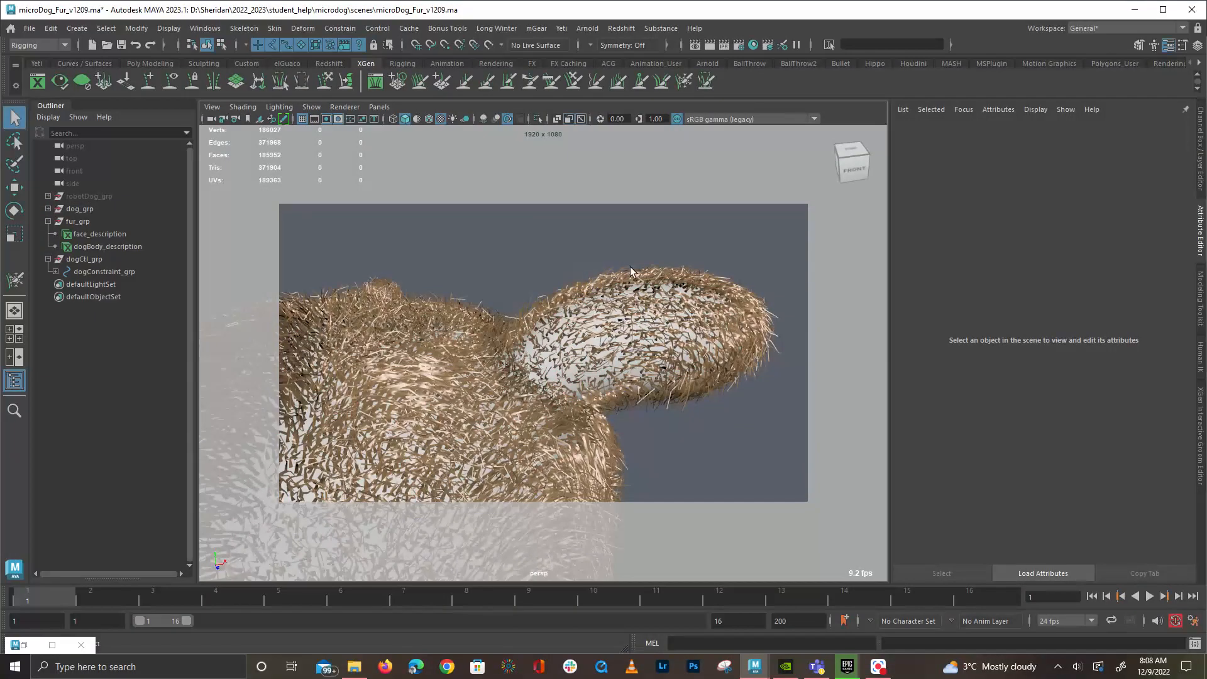
Open the Freeze brush settings and raise the strength to 100
double_click(683, 82)
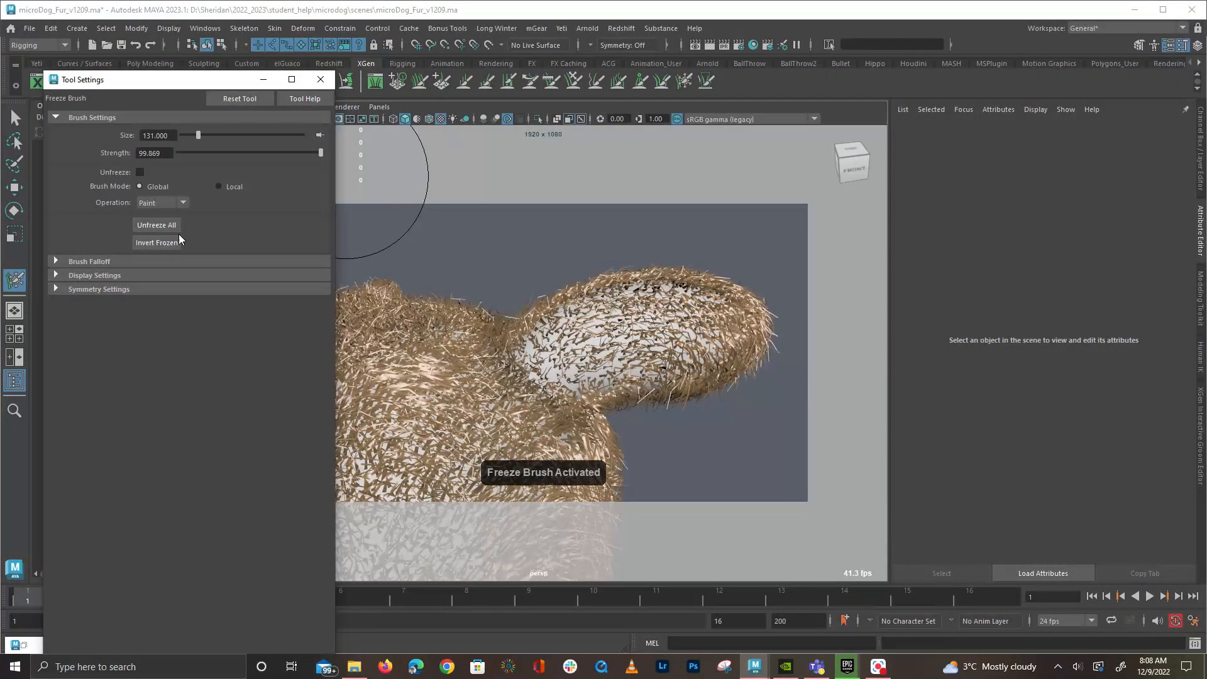
left_click_drag(312, 156, 330, 156)
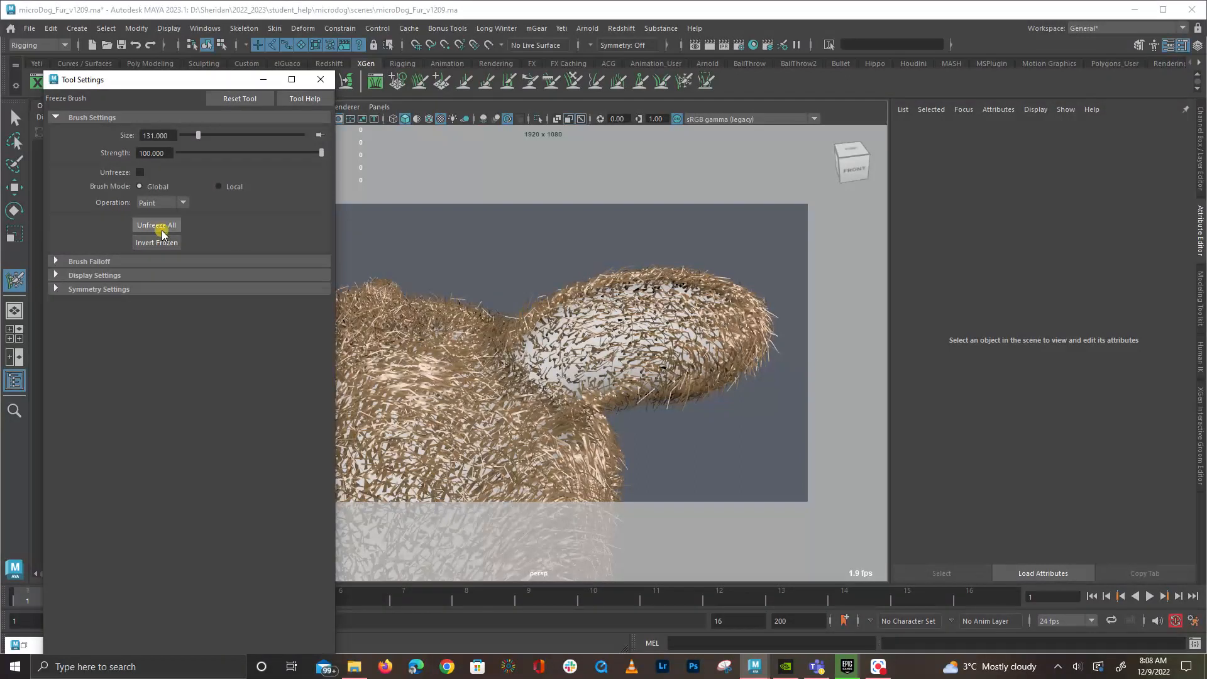
Examine the ear's fur and the area around its base from several angles
left_click_drag(660, 294, 582, 264, "alt")
right_click_drag(582, 264, 647, 292, "alt")
left_click_drag(648, 293, 683, 260, "alt")
middle_click_drag(682, 260, 615, 342, "alt")
mouse_move(614, 341)
left_mouse_down("alt")
mouse_move(506, 299)
mouse_move(498, 274)
left_mouse_up("alt")
middle_click_drag(498, 274, 647, 352, "alt")
right_click_drag(648, 352, 719, 380, "alt")
left_click_drag(595, 404, 679, 339, "alt")
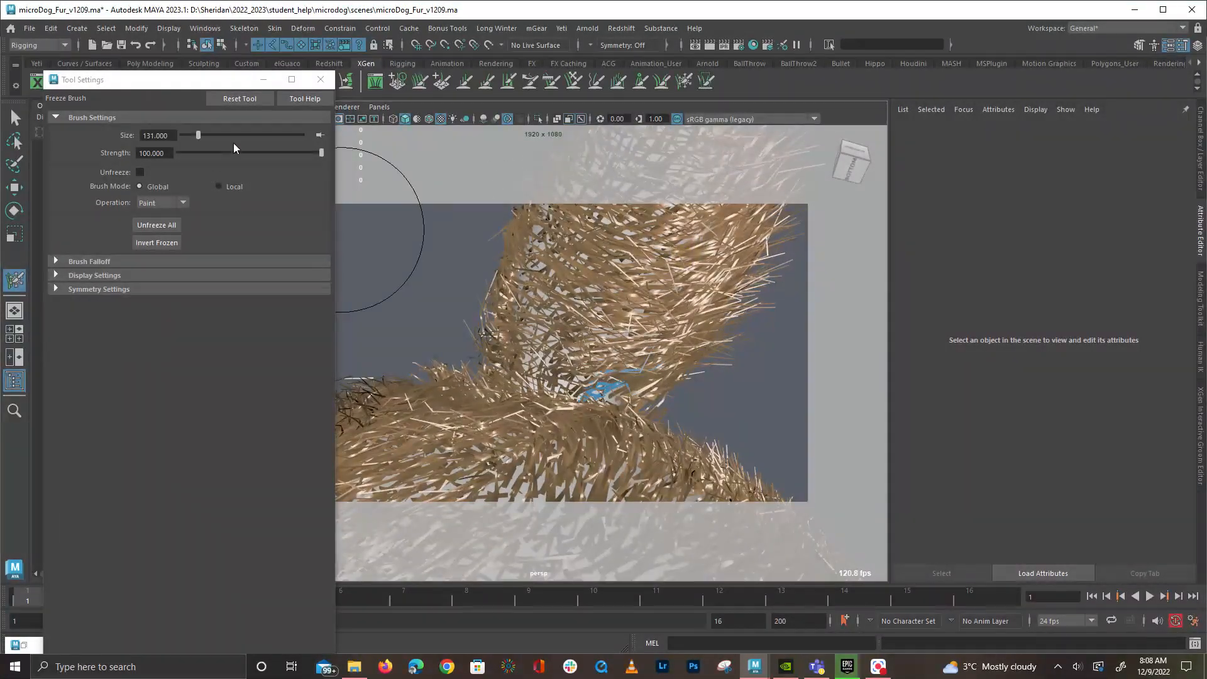
left_click_drag(714, 202, 654, 248, "alt")
right_click_drag(653, 249, 493, 257, "alt")
left_click_drag(492, 257, 671, 245, "alt")
left_click_drag(525, 261, 617, 277, "alt")
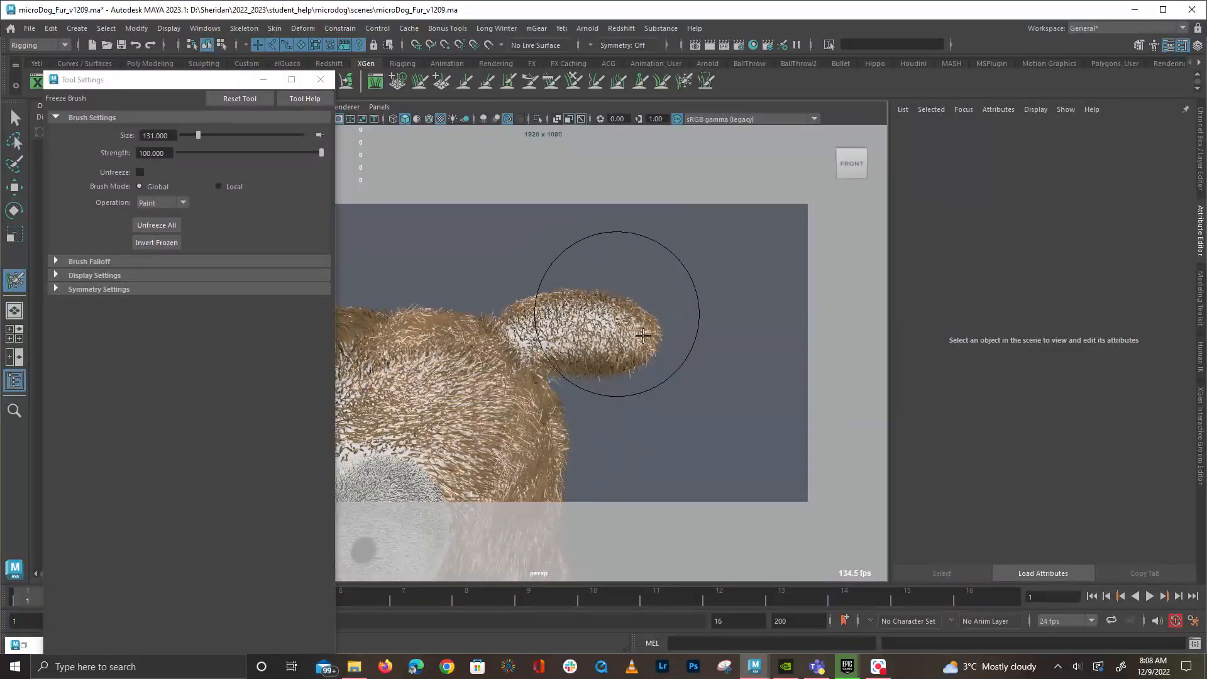
Minimize the brush settings and select dogBody_description again
left_click(263, 79)
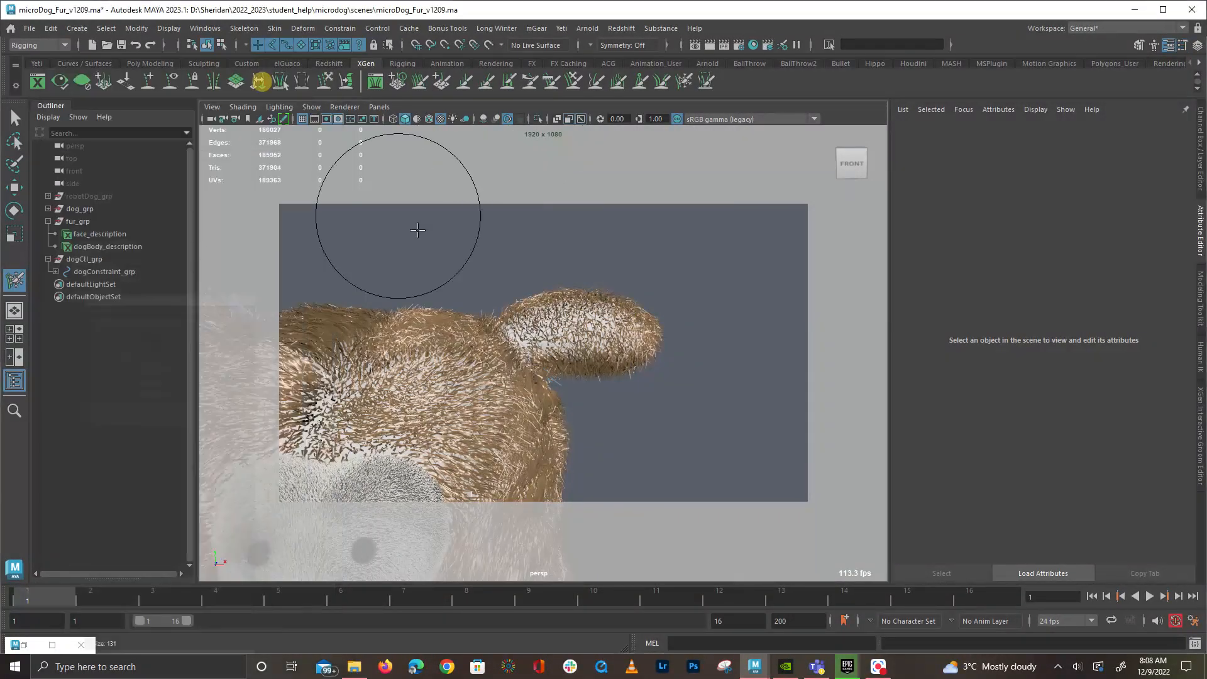
left_click(104, 247)
left_click(144, 235)
left_click(149, 246)
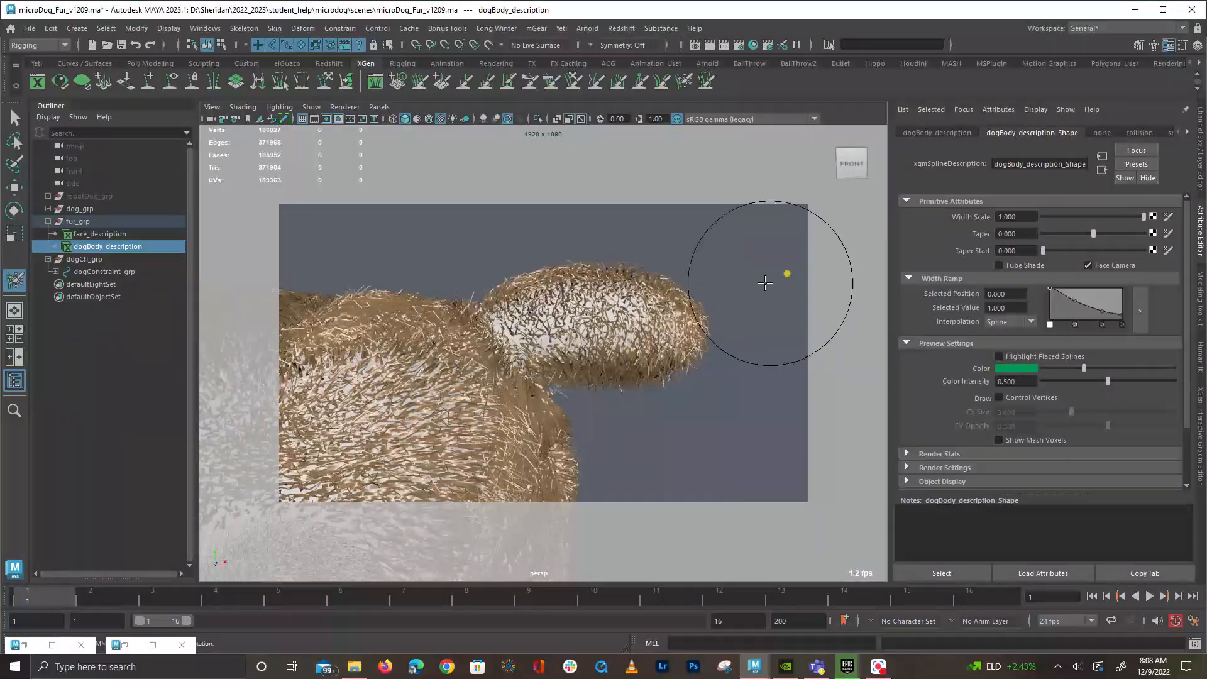
Expand dogBody_description and its sculpt modifier in the groom editor, and enable editing of Sculpt Layer 1
left_click(1200, 448)
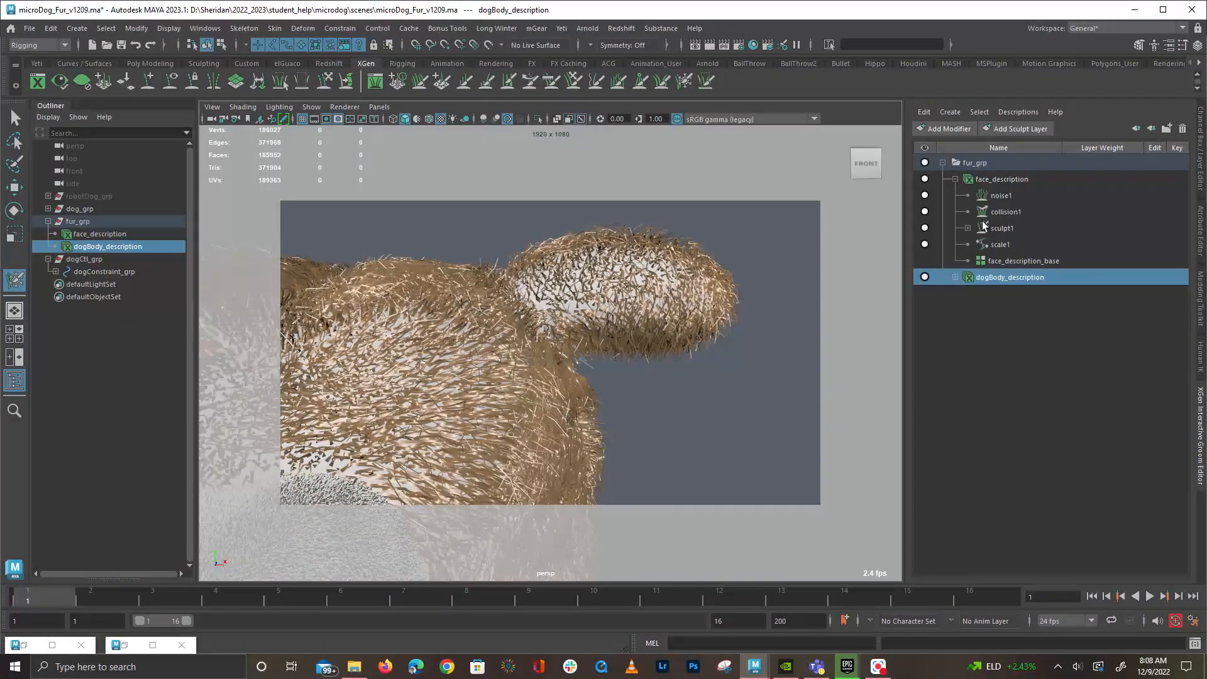
left_click(955, 277)
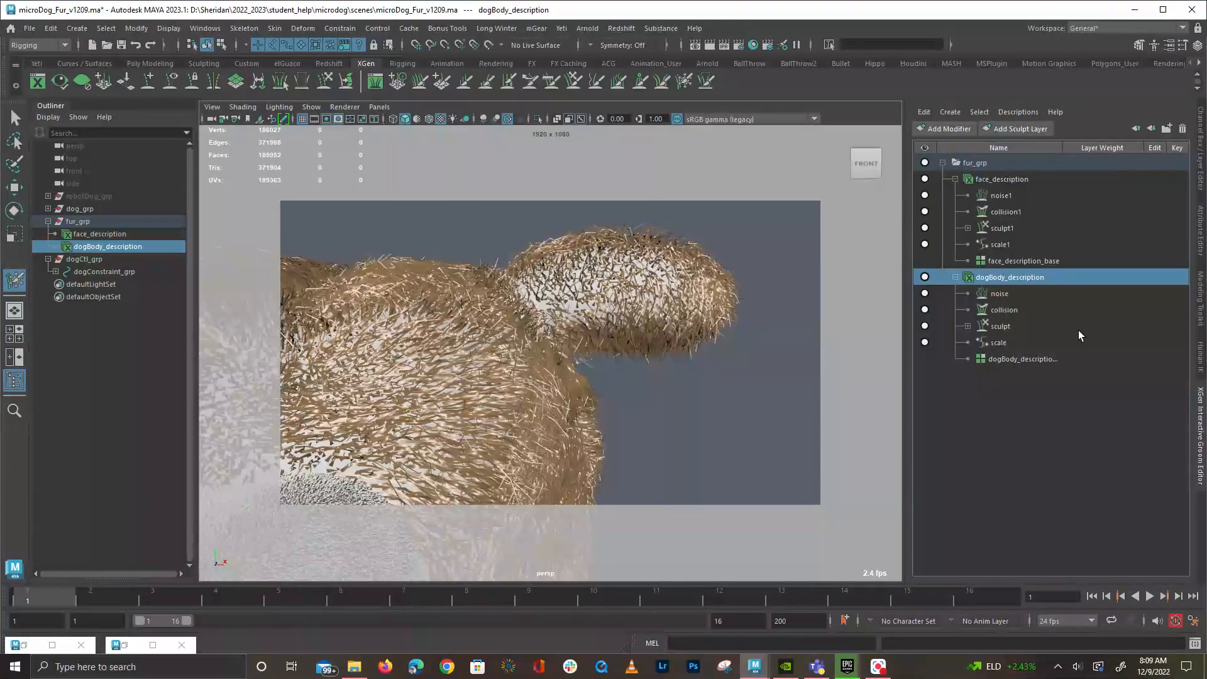
left_click(967, 327)
left_click(1157, 343)
Freeze the fur over the front and back of the ear down to its base with the Freeze brush
left_click(685, 80)
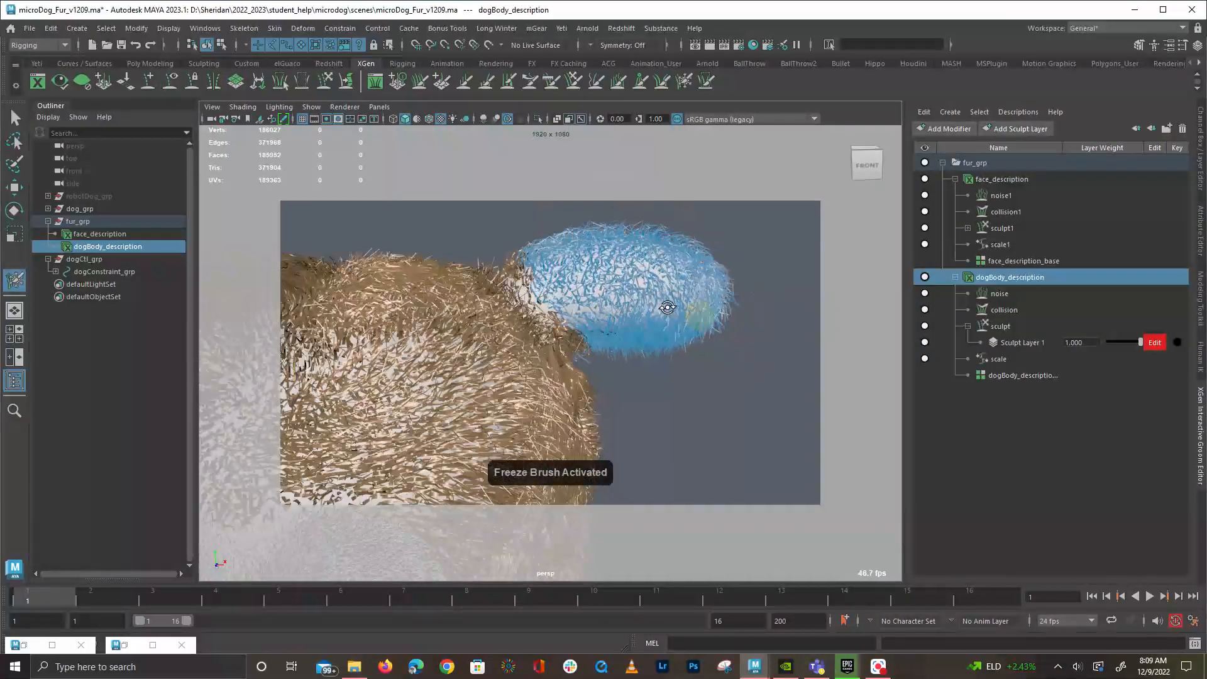
left_click_drag(656, 297, 534, 256, "alt")
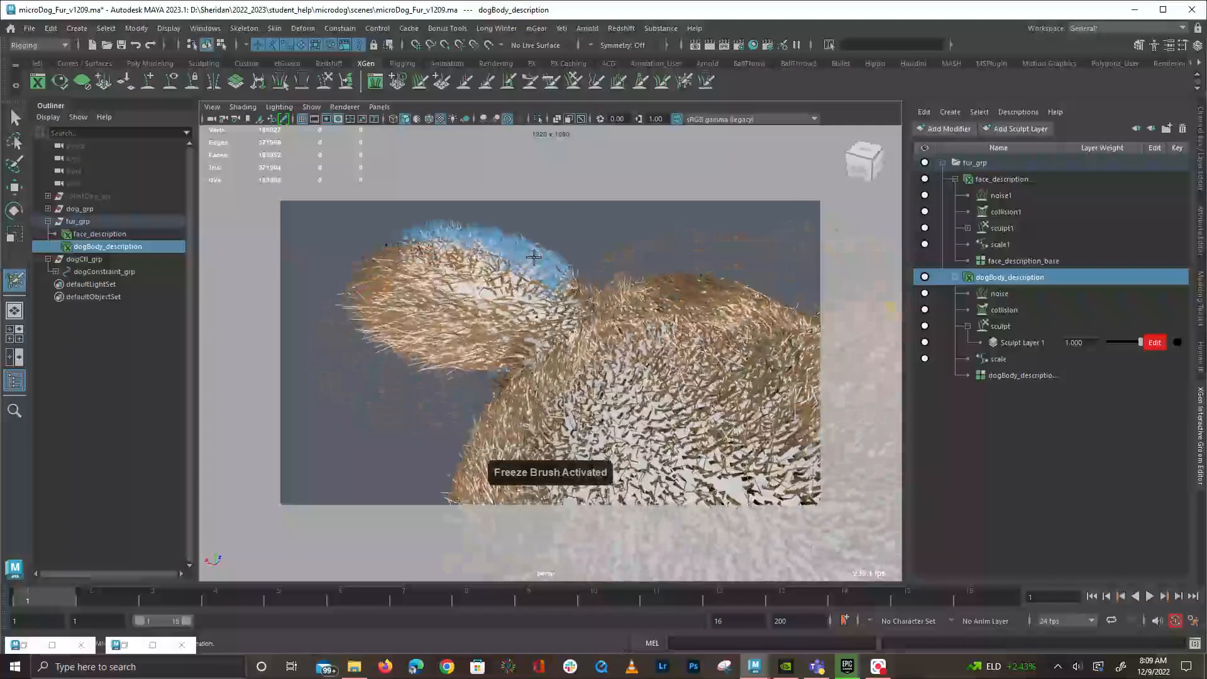
mouse_move(371, 239)
left_mouse_down("alt")
mouse_move(654, 321)
mouse_move(613, 281)
mouse_move(534, 295)
mouse_move(446, 365)
left_mouse_up("alt")
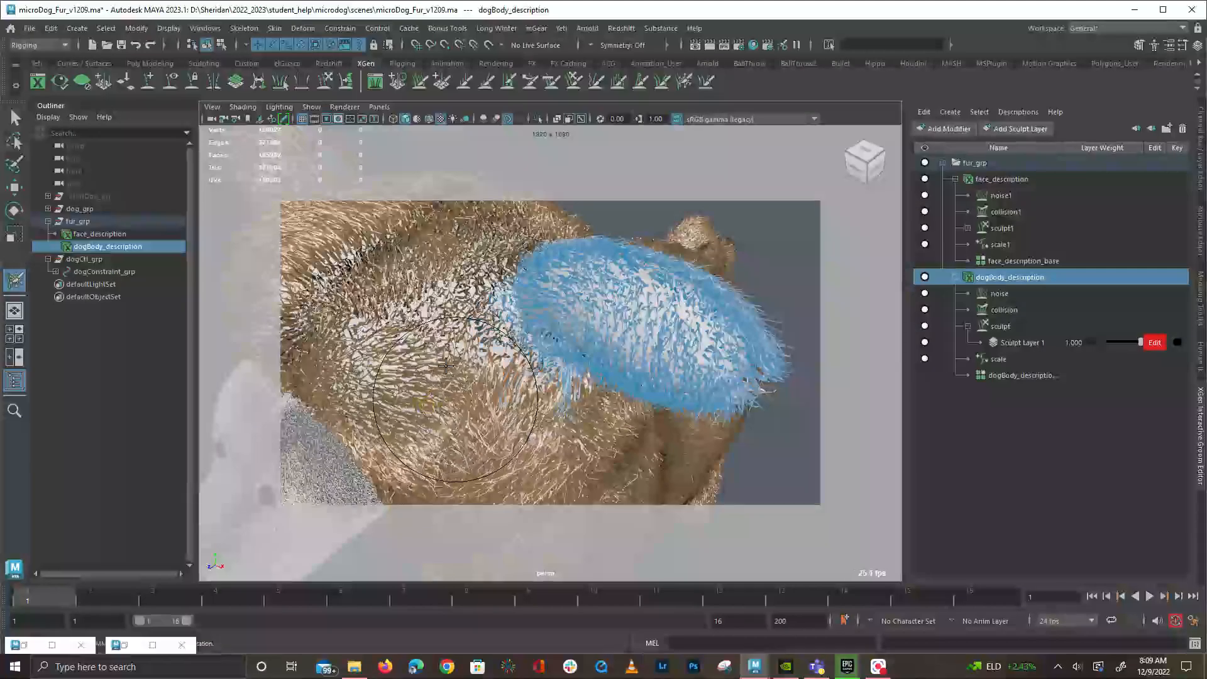
left_click_drag(565, 463, 501, 238, "alt")
mouse_move(488, 339)
left_mouse_down("alt")
mouse_move(598, 409)
mouse_move(815, 432)
mouse_move(676, 379)
left_mouse_up("alt")
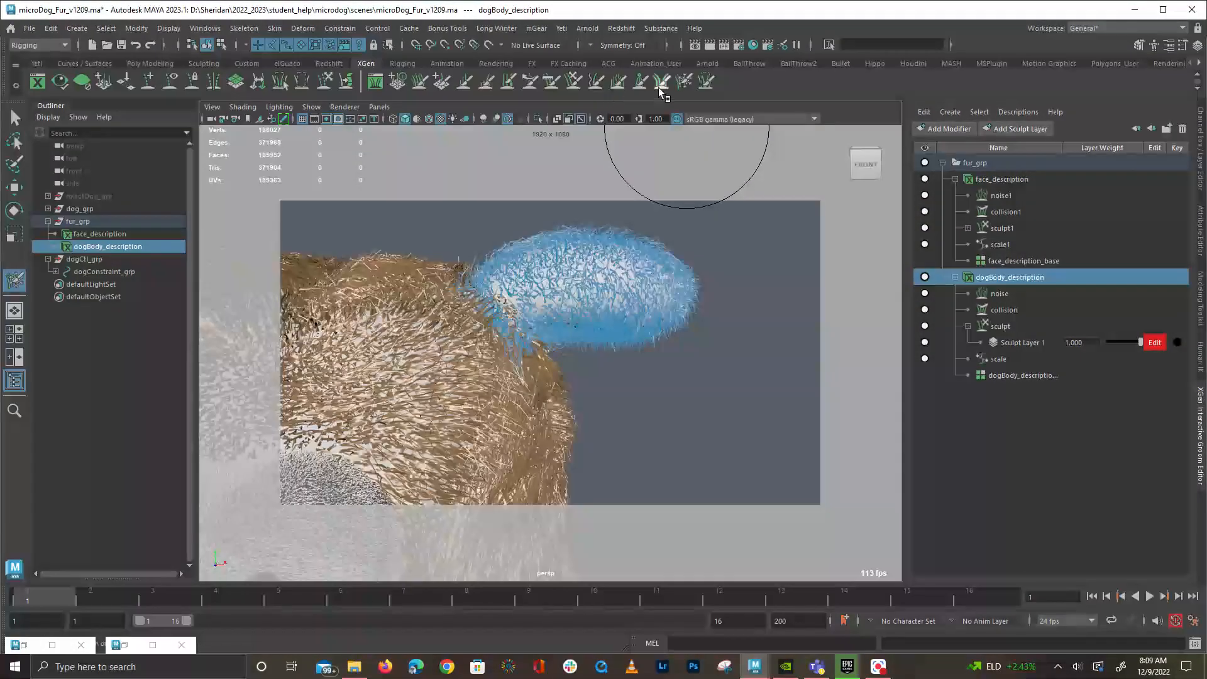
Invert the frozen fur so that only the ear remains editable
double_click(684, 80)
left_click(158, 242)
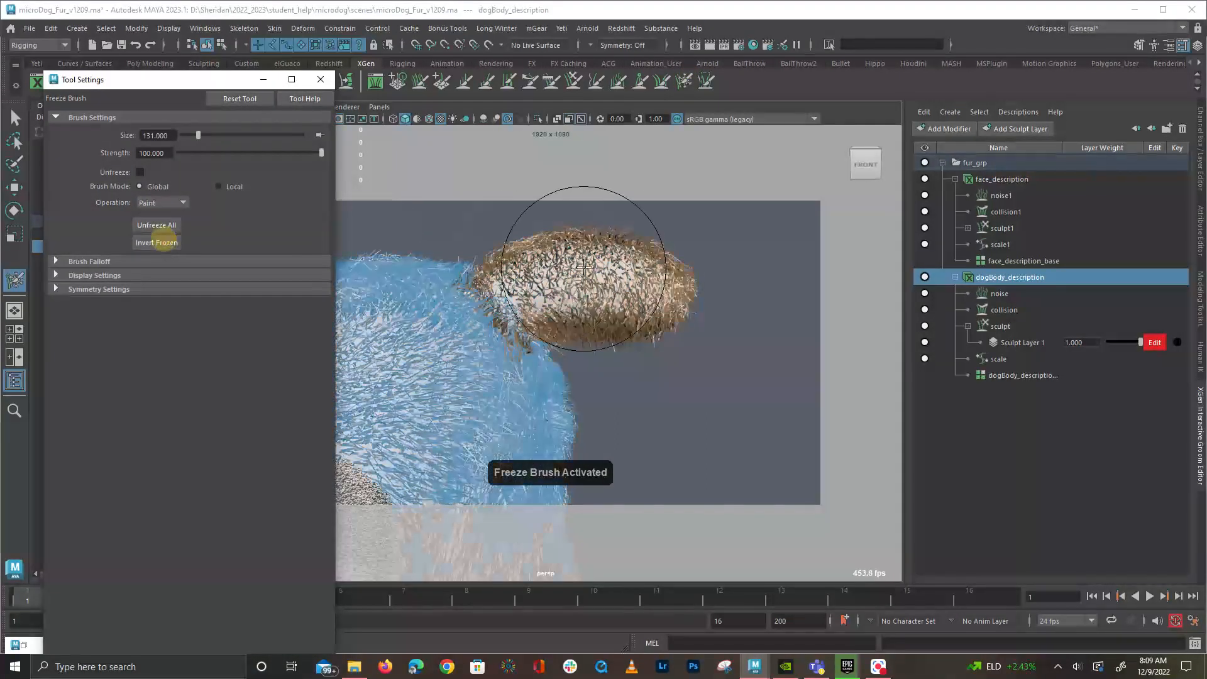
Comb the unfrozen ear fur outward toward the ear tip with the Comb brush
left_click(551, 81)
mouse_move(591, 334)
left_mouse_down("alt")
mouse_move(556, 297)
mouse_move(601, 267)
left_mouse_up("alt")
left_click_drag(761, 221, 593, 326)
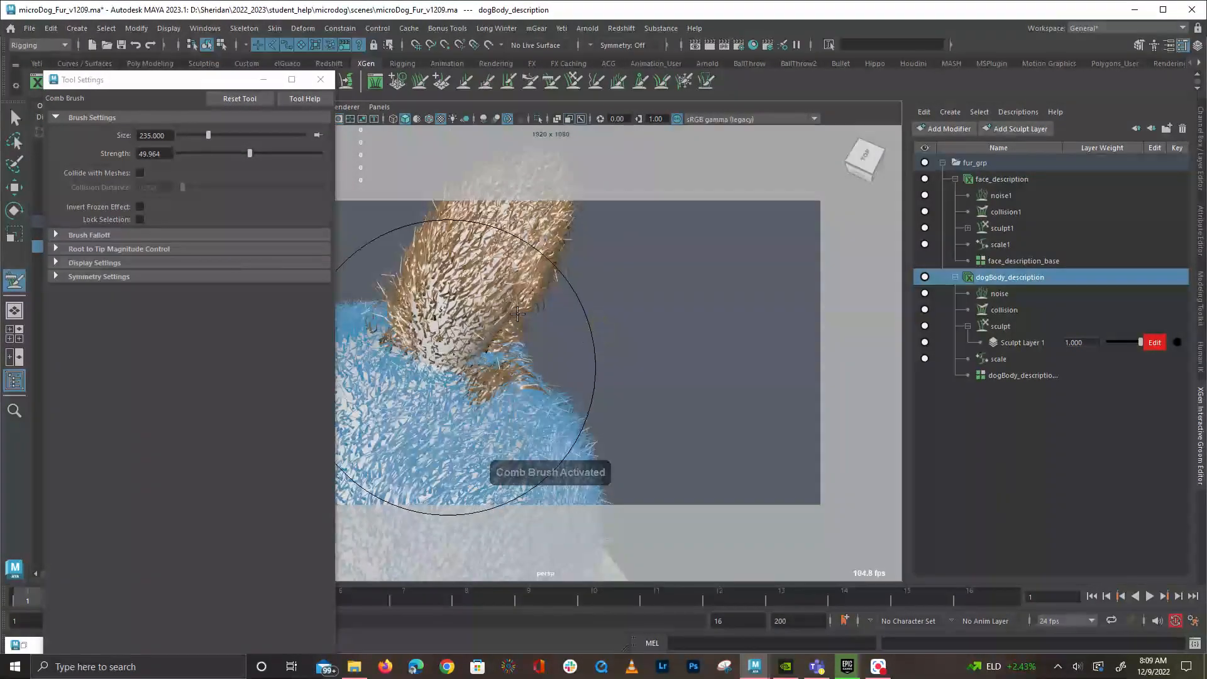
mouse_move(560, 271)
left_mouse_down("alt")
mouse_move(394, 256)
mouse_move(404, 334)
mouse_move(498, 359)
mouse_move(623, 358)
left_mouse_up("alt")
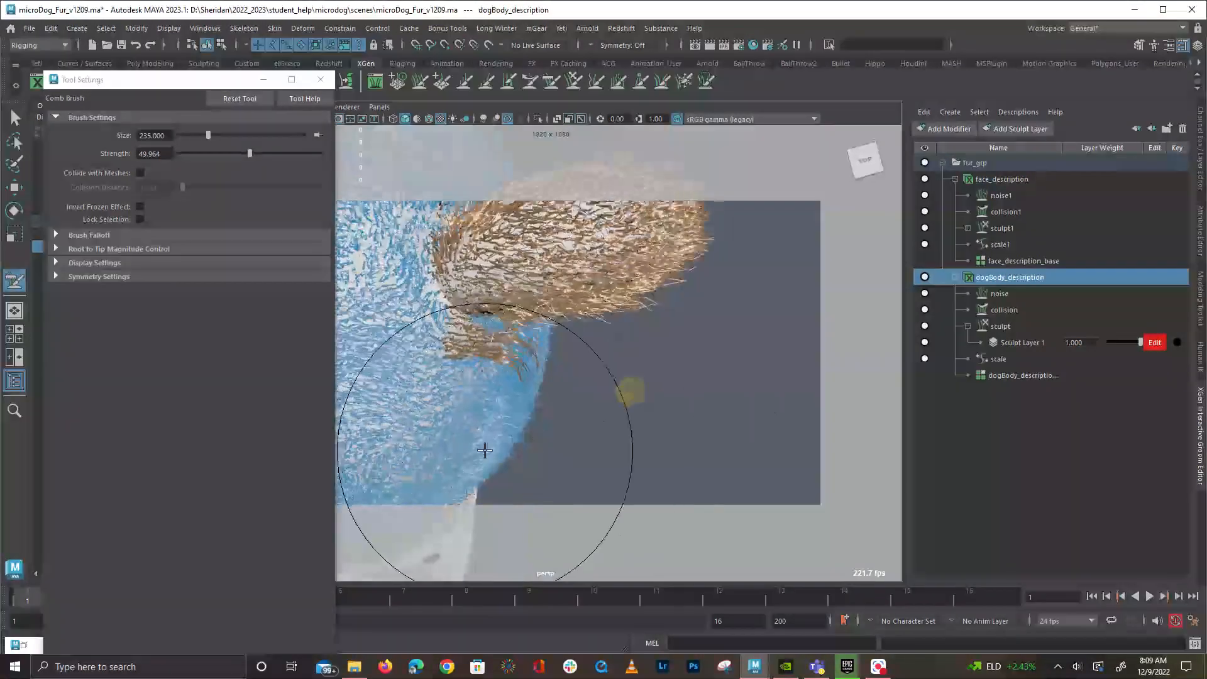
Freeze the stray unfrozen patch of head fur beside the ear's base with the Freeze brush
key("f")
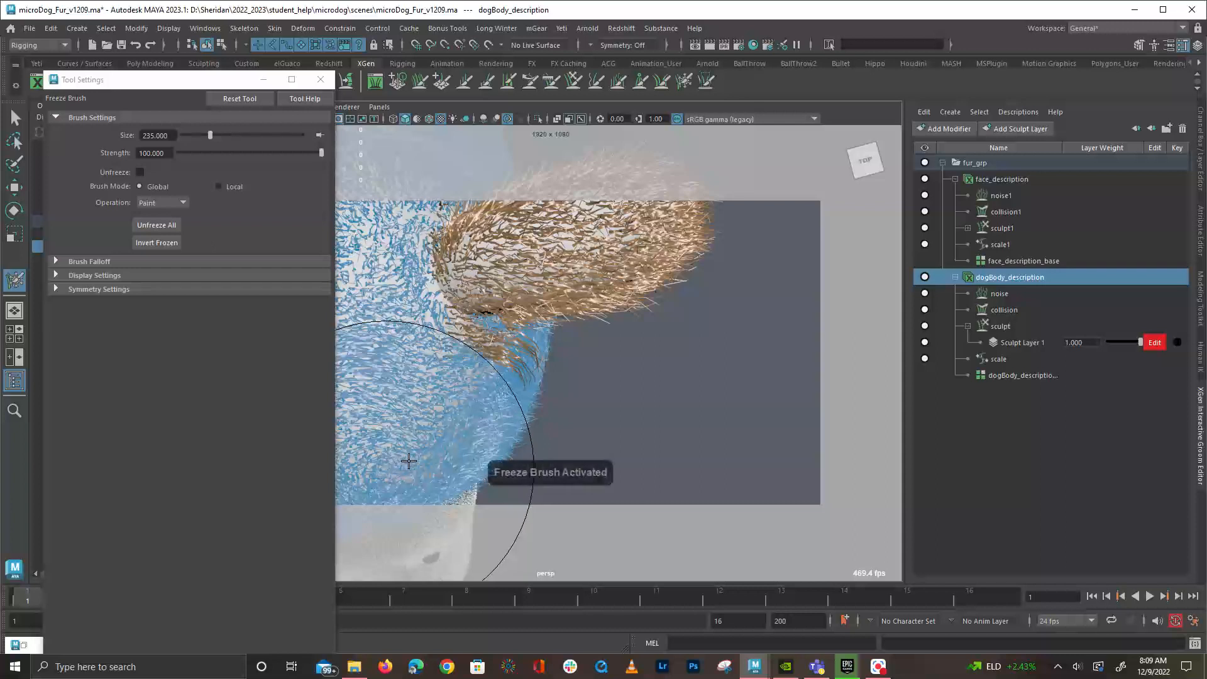
left_click_drag(444, 465, 593, 251, "alt")
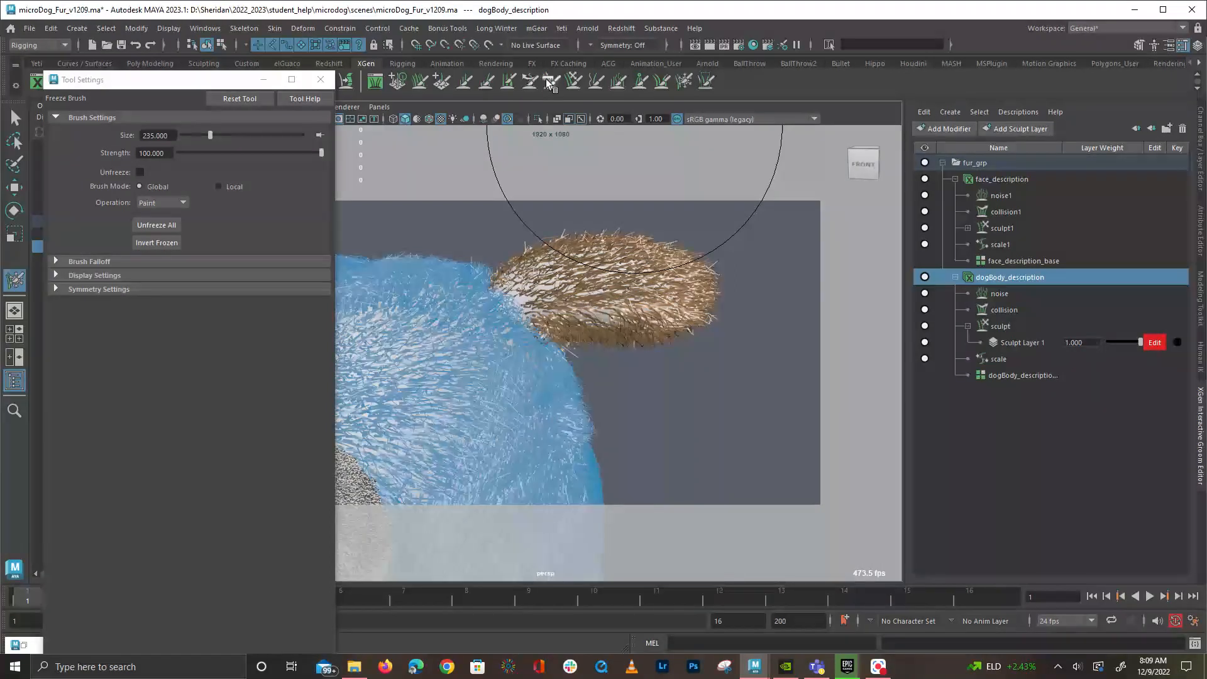
Comb the fur on the front, top and back of the ear toward its tip with the Comb brush
right_click_drag(557, 245, 648, 355, "alt")
mouse_move(647, 356)
left_mouse_down("alt")
mouse_move(655, 388)
mouse_move(585, 319)
left_mouse_up("alt")
middle_click_drag(584, 319, 594, 334, "alt")
right_click_drag(594, 334, 515, 335, "alt")
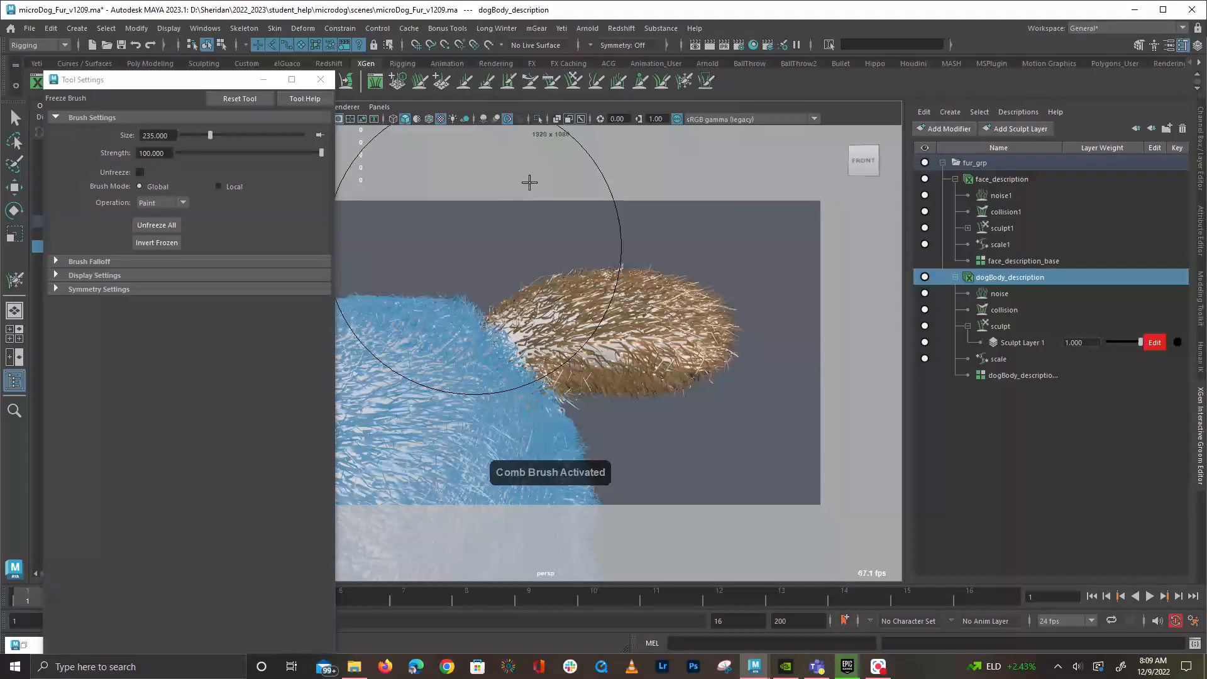
left_click_drag(600, 248, 632, 391, "alt")
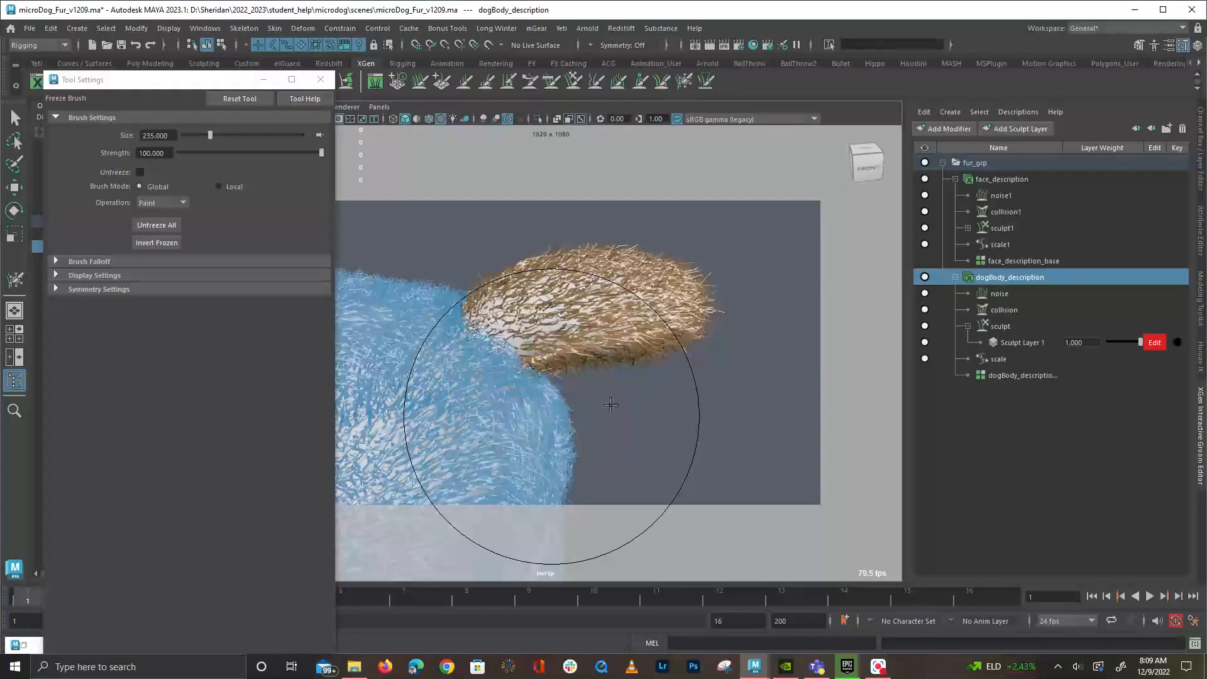
mouse_move(749, 458)
left_mouse_down("alt")
mouse_move(668, 354)
mouse_move(512, 458)
mouse_move(579, 269)
mouse_move(722, 310)
mouse_move(703, 261)
mouse_move(702, 275)
left_mouse_up("alt")
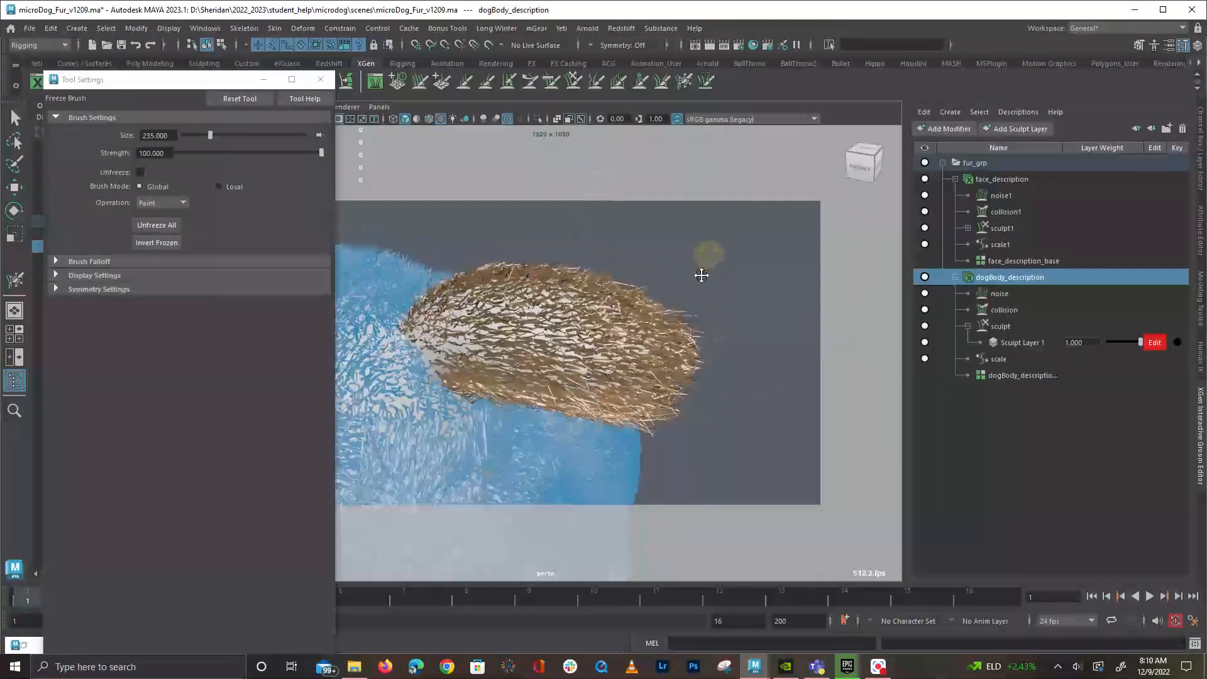
left_click_drag(537, 327, 493, 268, "alt")
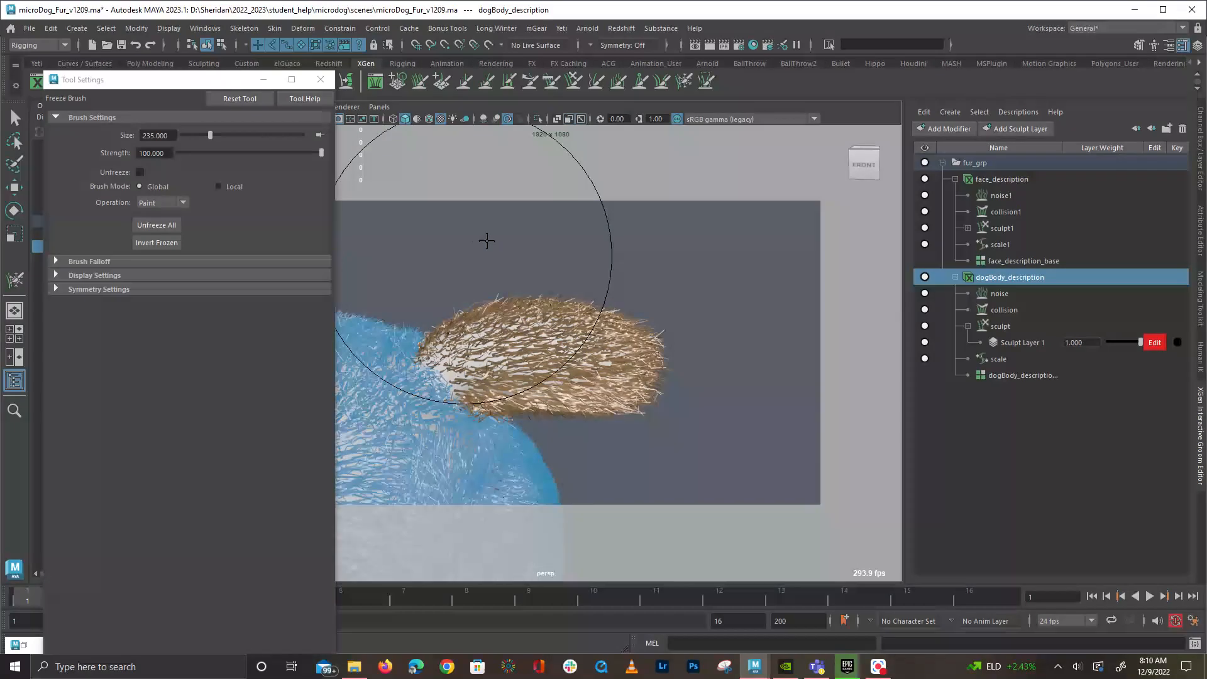
left_click_drag(622, 247, 650, 342, "alt")
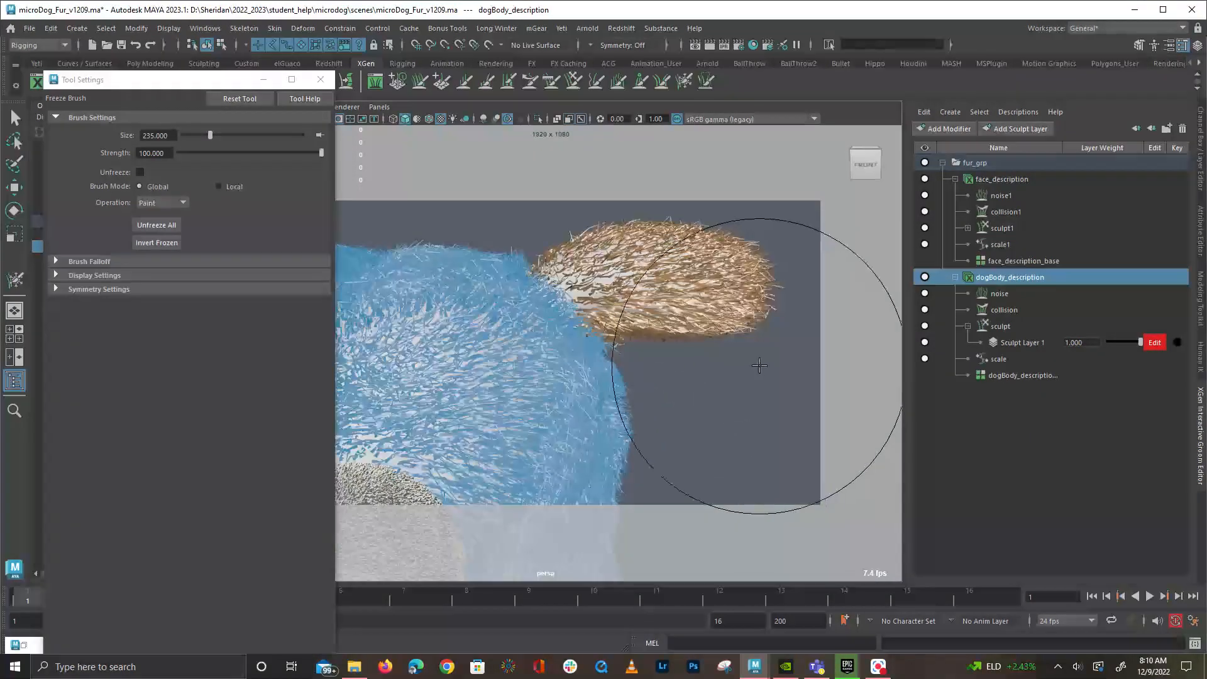
left_click_drag(798, 396, 759, 466, "alt")
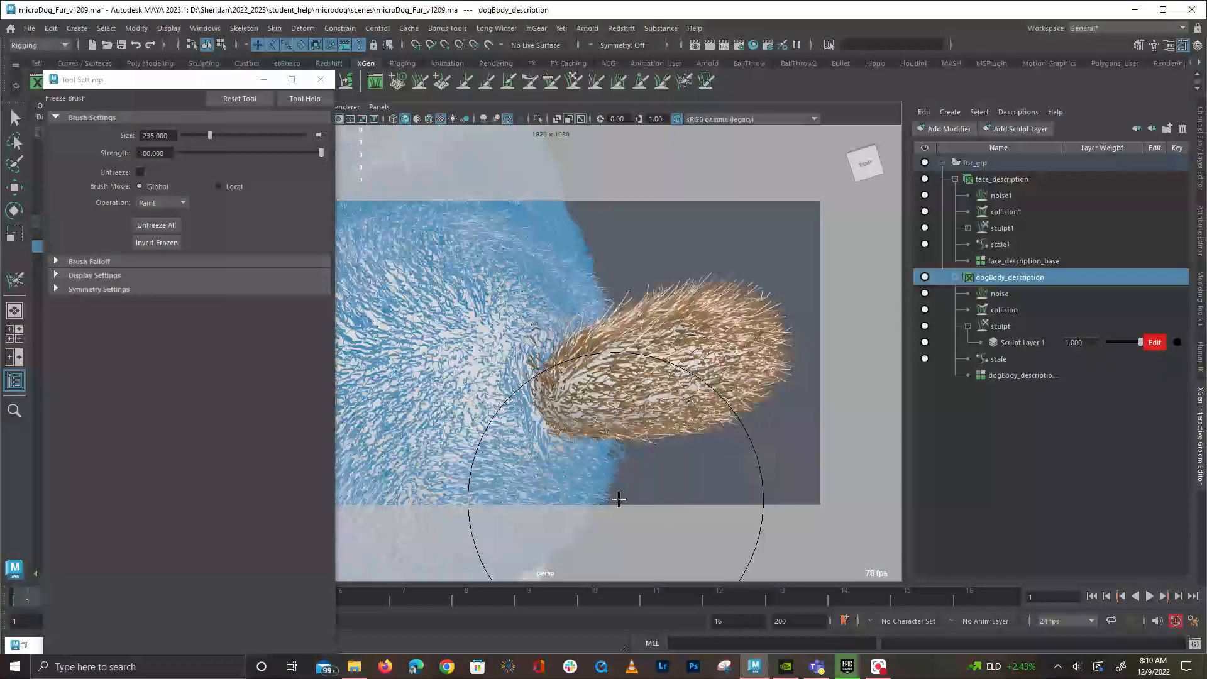
mouse_move(584, 249)
left_mouse_down("alt")
mouse_move(781, 239)
mouse_move(747, 290)
left_mouse_up("alt")
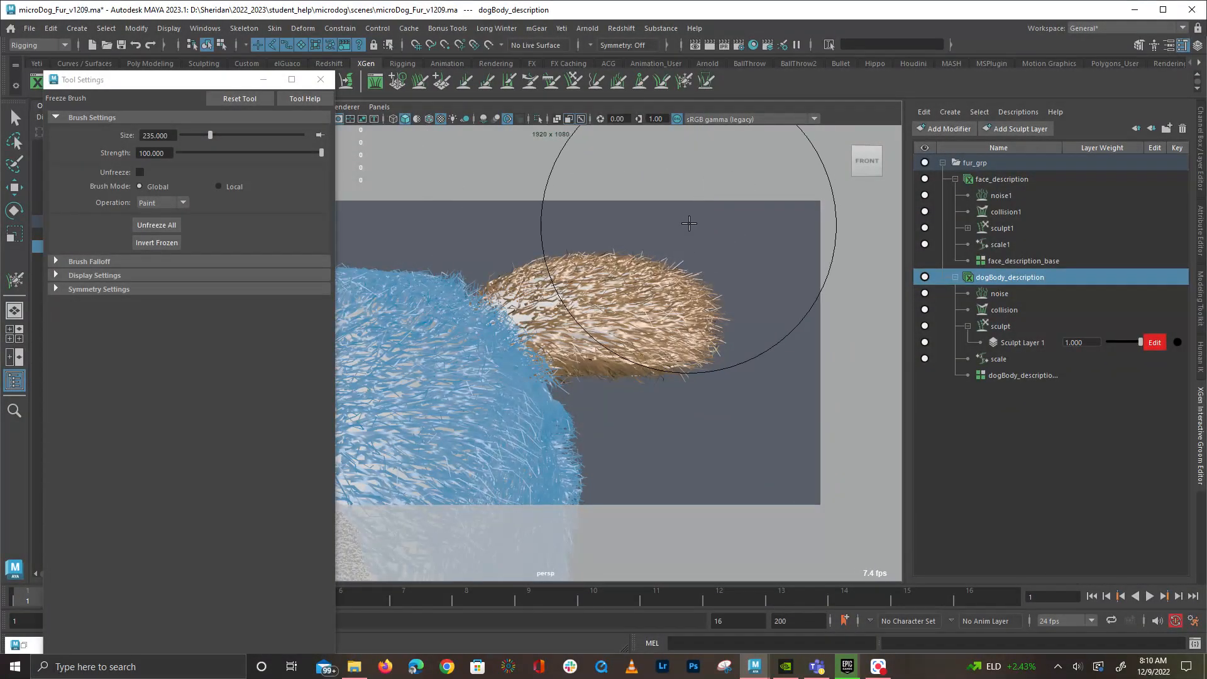
mouse_move(708, 210)
left_mouse_down("alt")
mouse_move(695, 423)
mouse_move(654, 446)
left_mouse_up("alt")
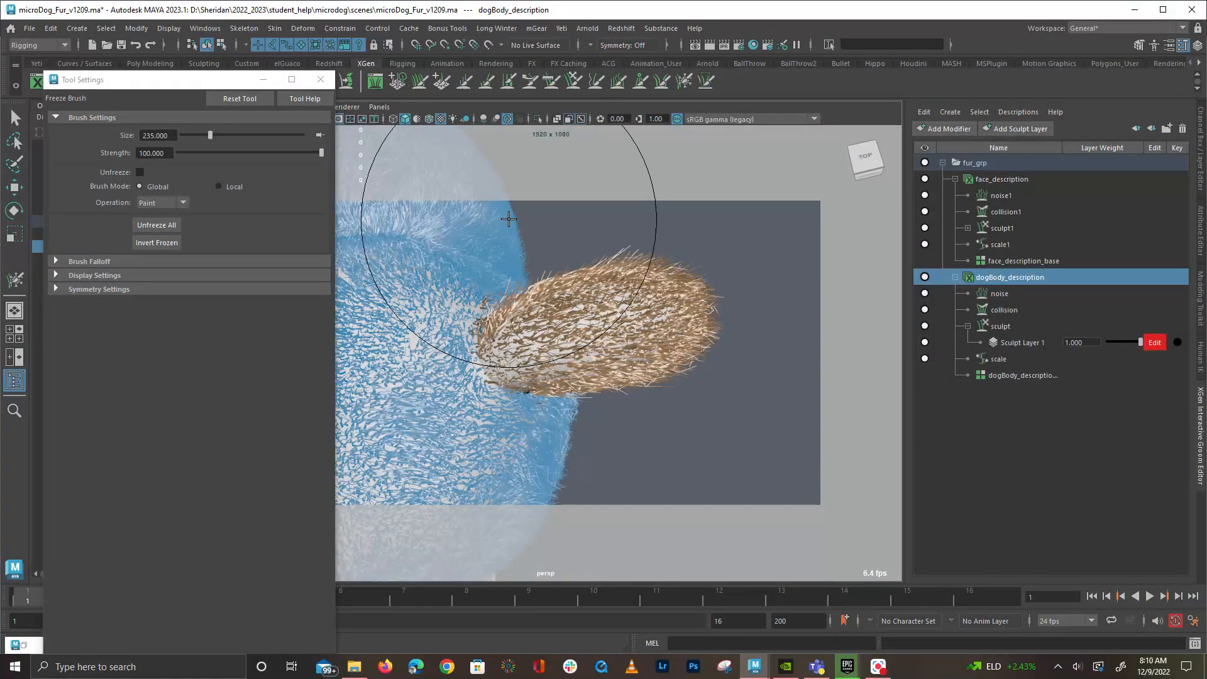
left_click_drag(546, 221, 560, 183, "alt")
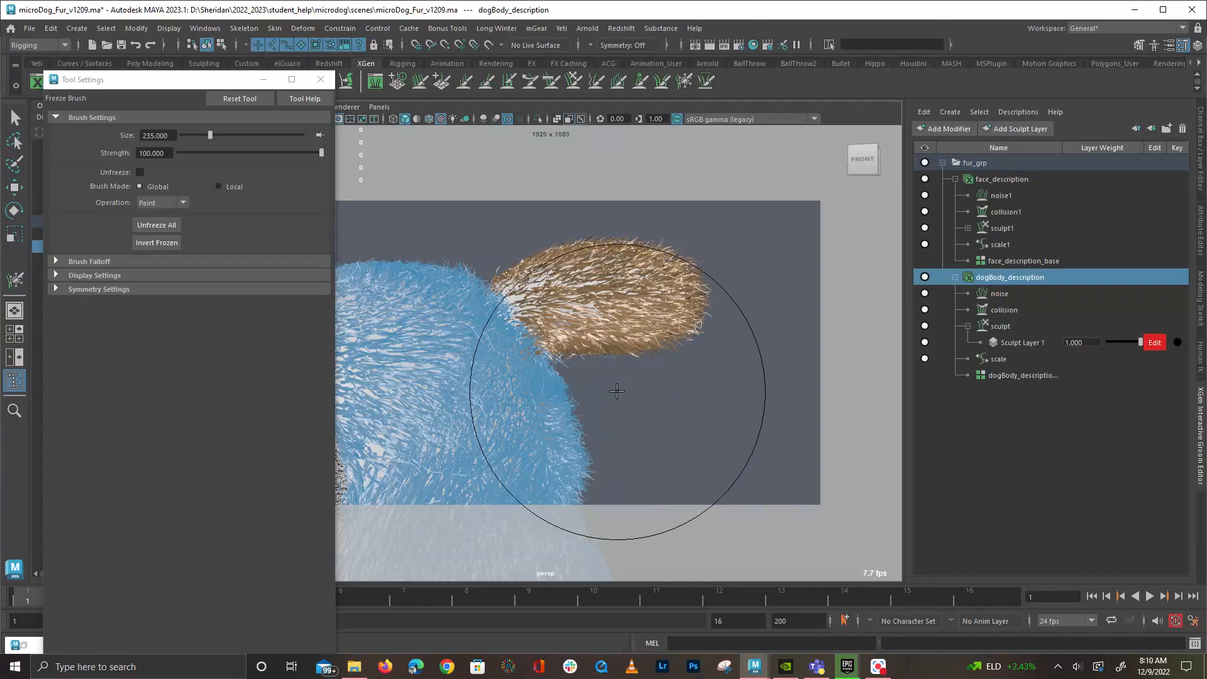
left_click_drag(700, 377, 742, 448, "alt")
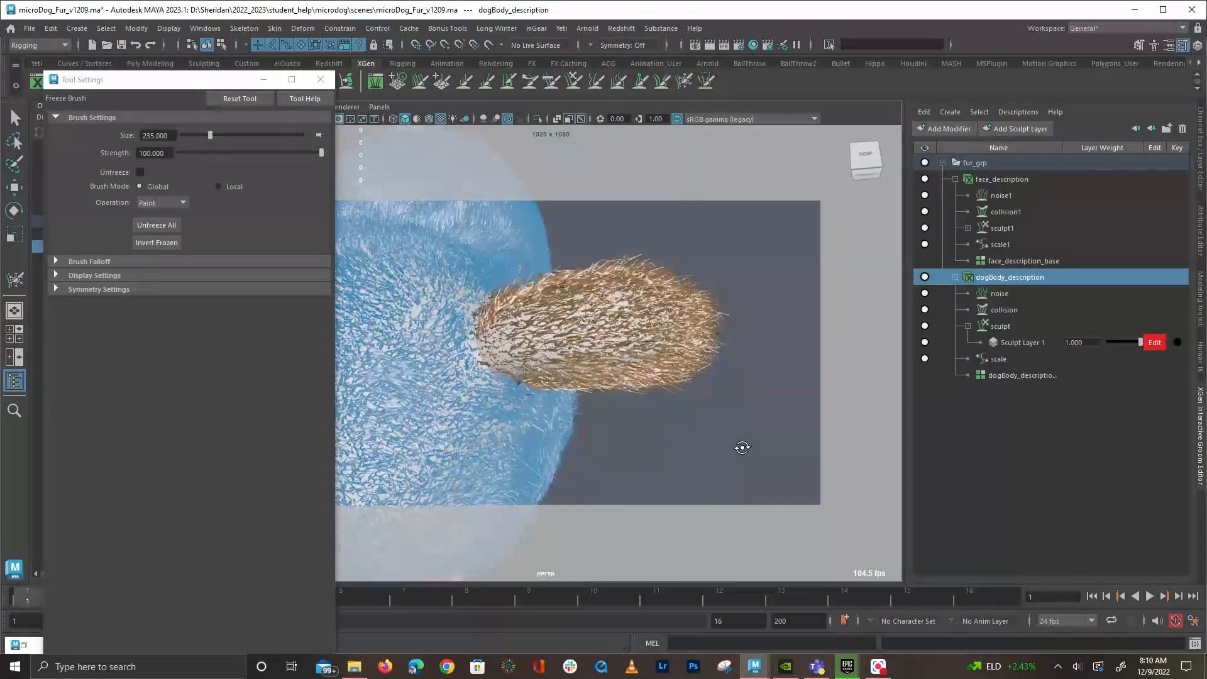
left_click(670, 479)
left_click_drag(625, 369, 625, 389, "alt")
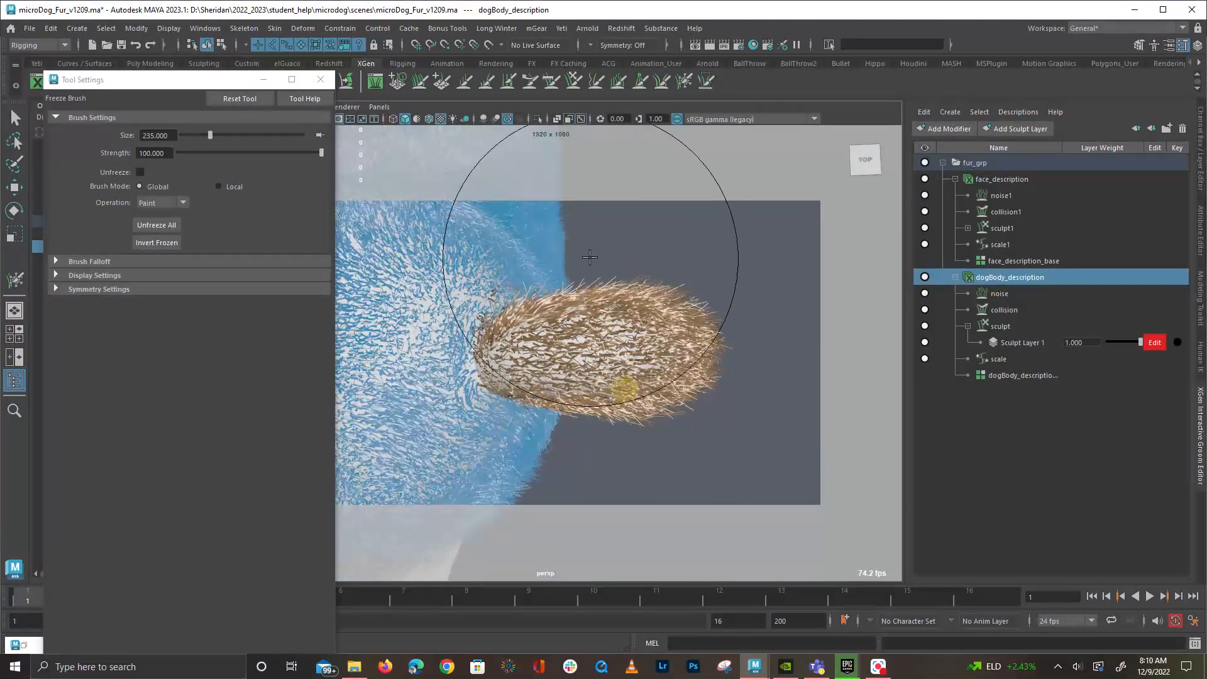
Unfreeze all of the body fur and save the scene as a new increment
mouse_move(592, 270)
left_mouse_down("alt")
mouse_move(602, 265)
mouse_move(582, 254)
mouse_move(364, 276)
mouse_move(578, 283)
left_mouse_up("alt")
right_click_drag(578, 283, 503, 293, "alt")
middle_click_drag(504, 293, 685, 296, "alt")
left_click_drag(685, 296, 646, 308, "alt")
mouse_move(647, 307)
middle_mouse_down("alt")
mouse_move(541, 356)
mouse_move(522, 352)
middle_mouse_up("alt")
middle_click_drag(614, 303, 658, 289, "alt")
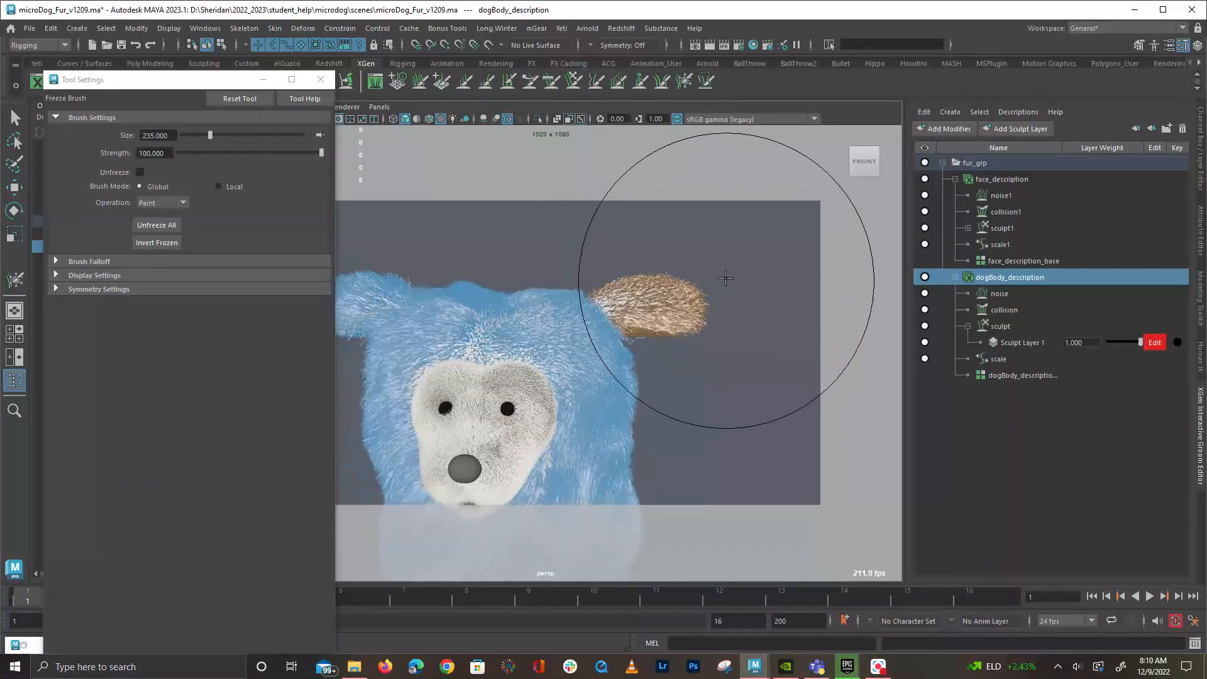
left_click(683, 82)
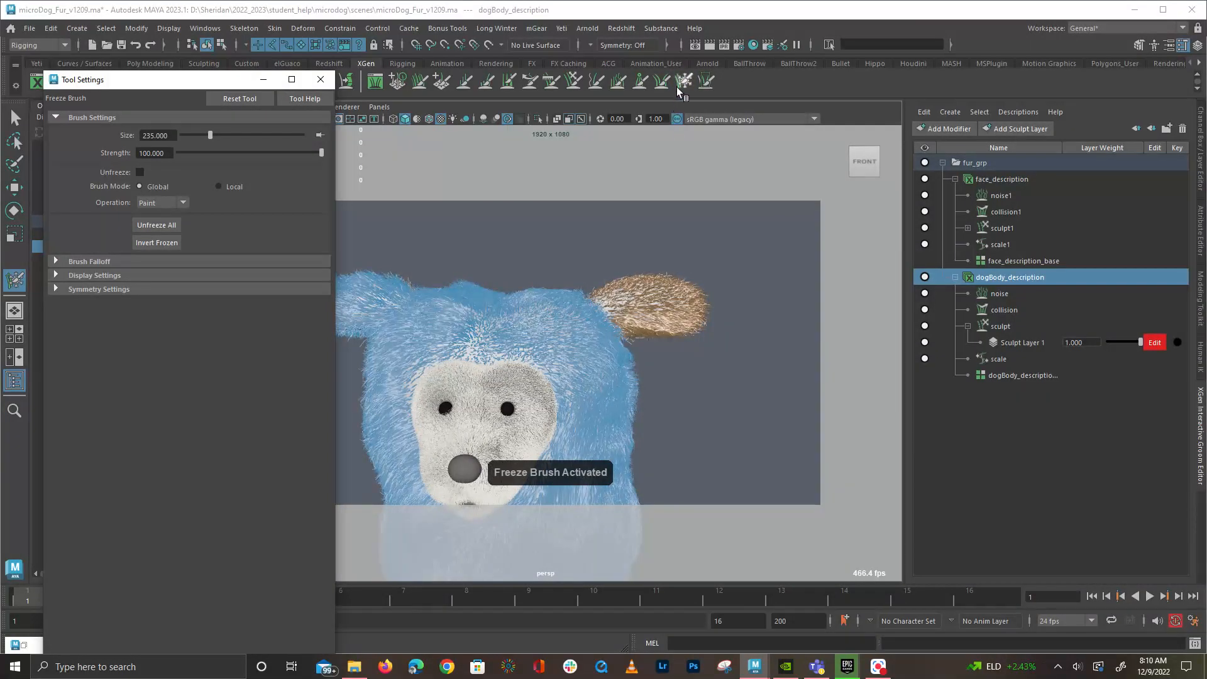
left_click(148, 228)
left_click_drag(706, 359, 503, 380, "alt")
key("ctrl+s")
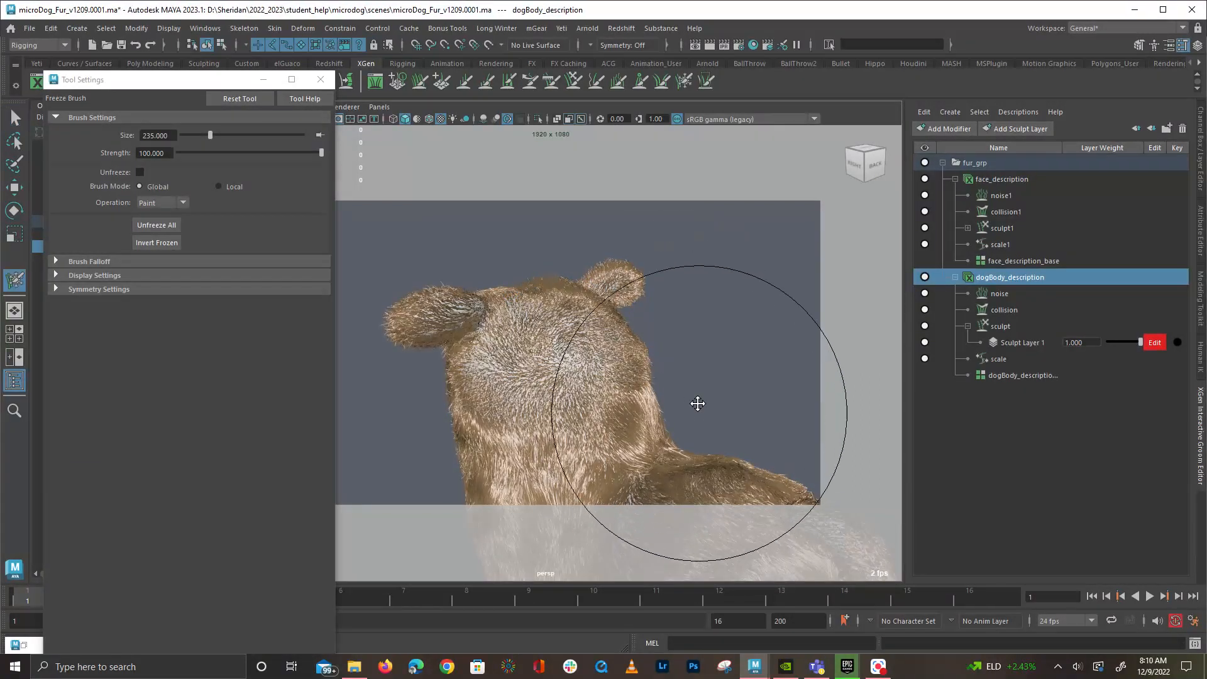
Freeze the fur over the dog's back, from behind the neck to the rump, with the Freeze brush
middle_click_drag(695, 421, 662, 254, "alt")
right_click_drag(662, 253, 755, 309, "alt")
mouse_move(754, 310)
left_mouse_down("alt")
mouse_move(709, 317)
mouse_move(552, 398)
mouse_move(599, 342)
mouse_move(605, 283)
left_mouse_up("alt")
left_click_drag(604, 337, 603, 329, "alt")
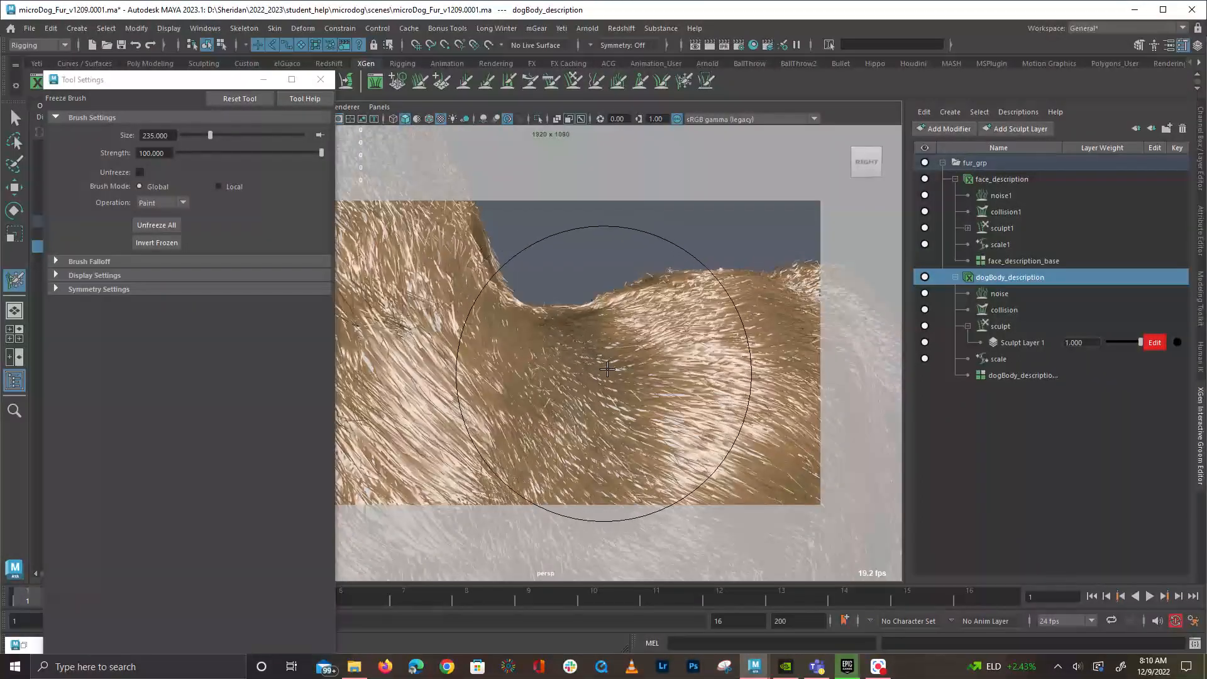
mouse_move(614, 377)
left_mouse_down()
mouse_move(615, 352)
mouse_move(398, 391)
mouse_move(572, 401)
mouse_move(706, 390)
left_mouse_up()
left_click_drag(525, 480, 658, 342, "alt")
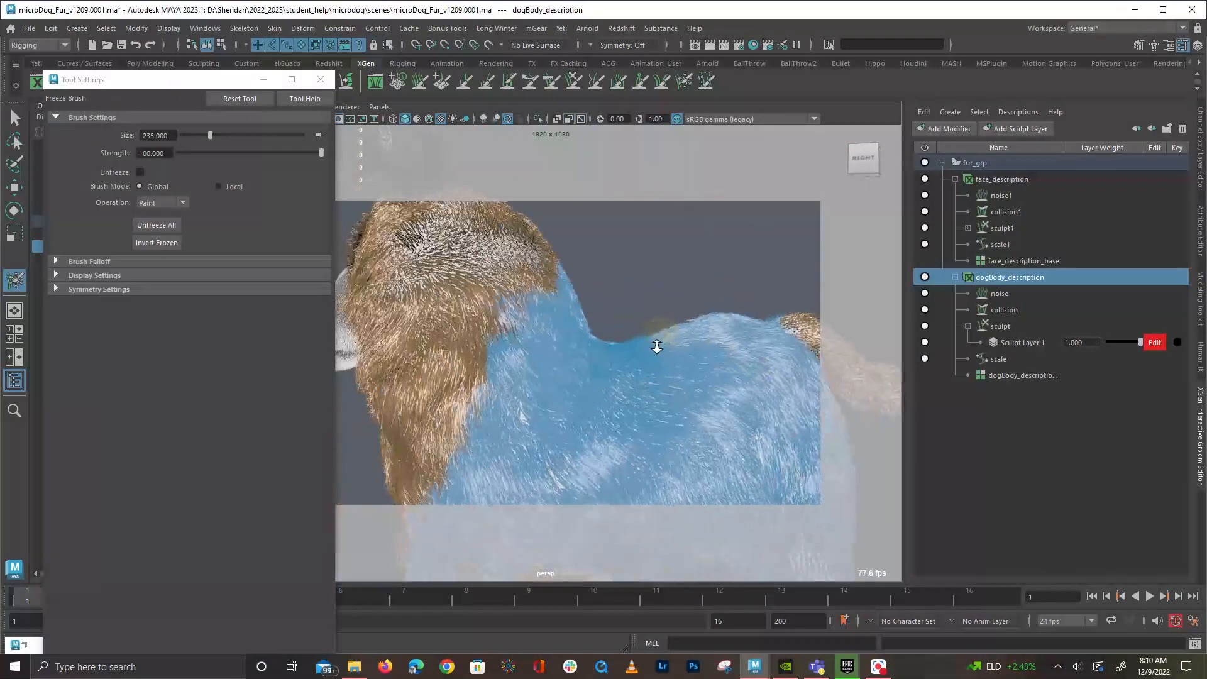
right_click_drag(658, 342, 486, 286, "alt")
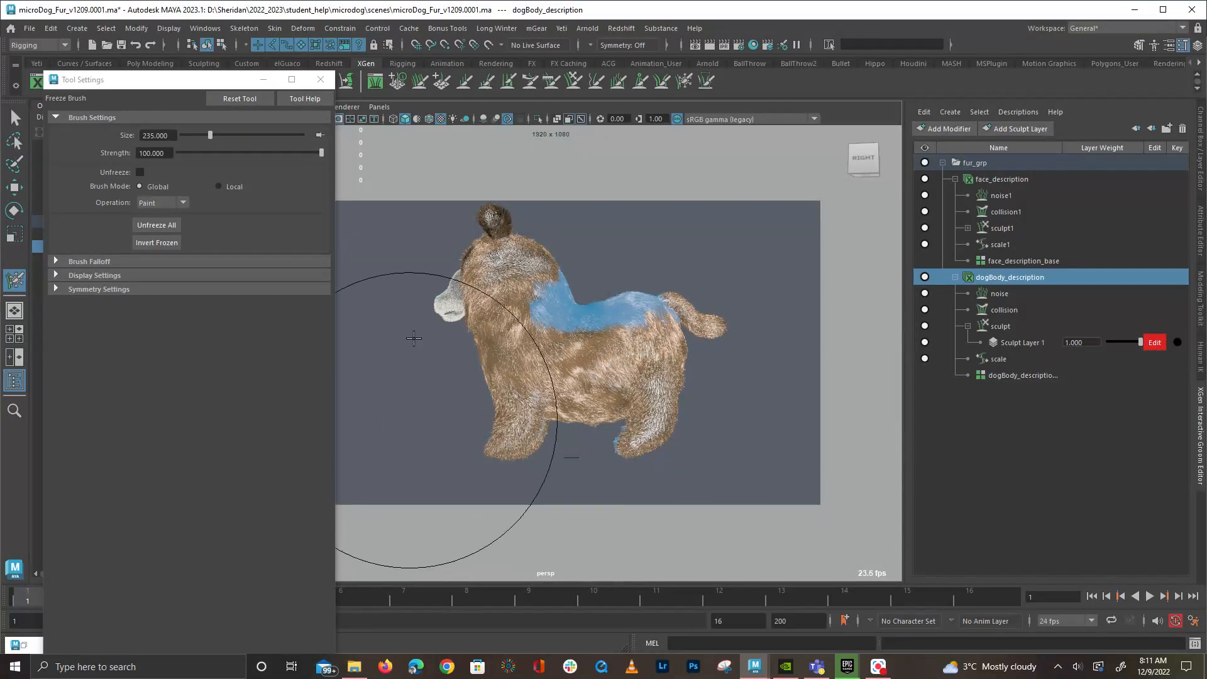
Reduce the Freeze brush to size 106 and unfreeze the excess fur on the neck, flanks and legs
right_click_drag(414, 265, 727, 379, "alt")
left_click_drag(728, 379, 629, 340, "alt")
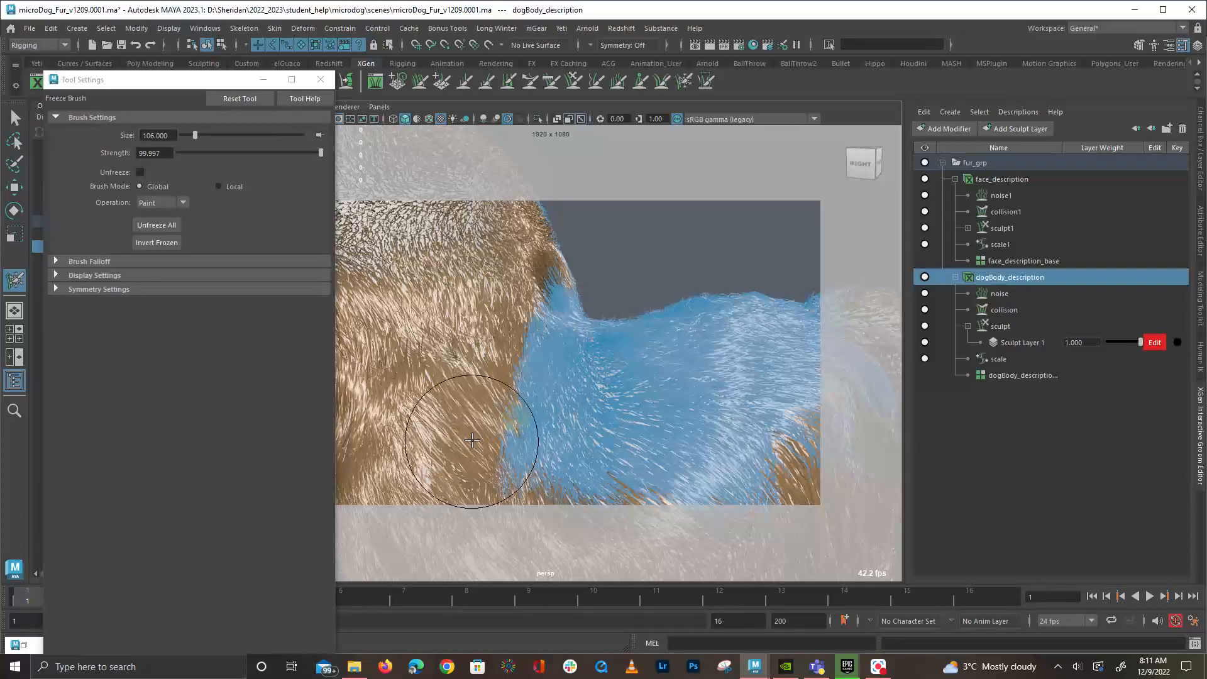
right_click_drag(742, 385, 569, 352, "alt")
mouse_move(569, 352)
left_mouse_down("alt")
mouse_move(623, 390)
mouse_move(603, 393)
mouse_move(627, 335)
mouse_move(553, 399)
mouse_move(553, 358)
left_mouse_up("alt")
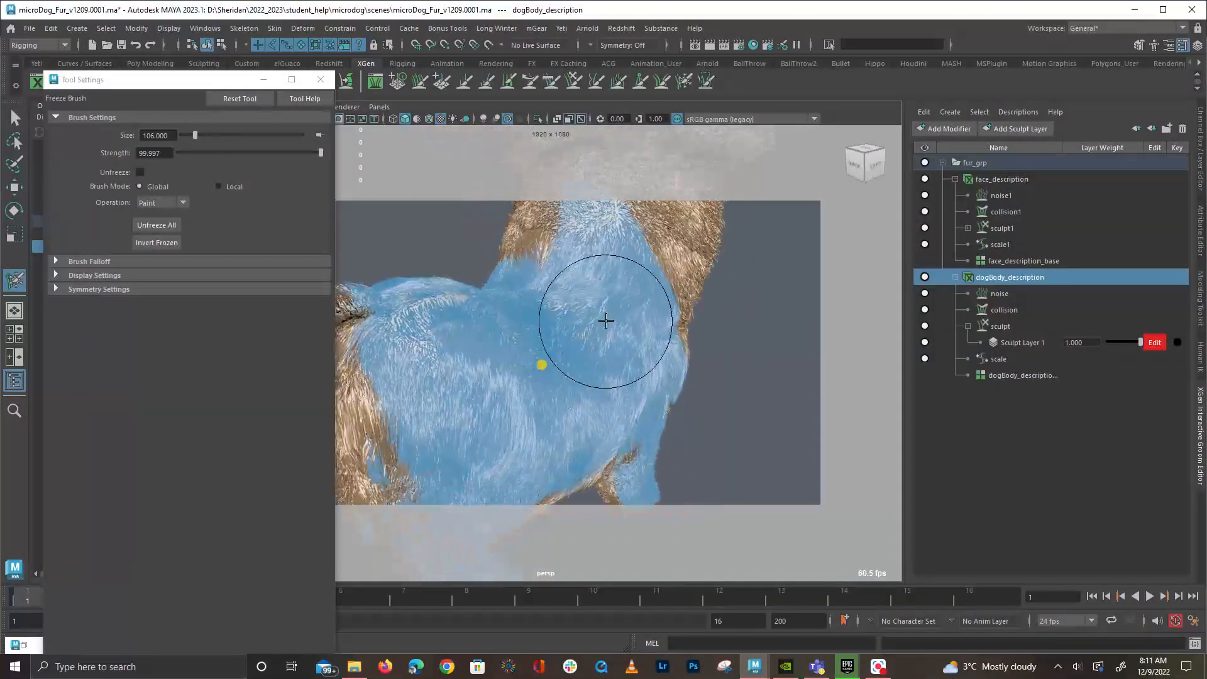
left_click_drag(597, 220, 642, 235, "ctrl")
right_click_drag(735, 382, 534, 389, "alt")
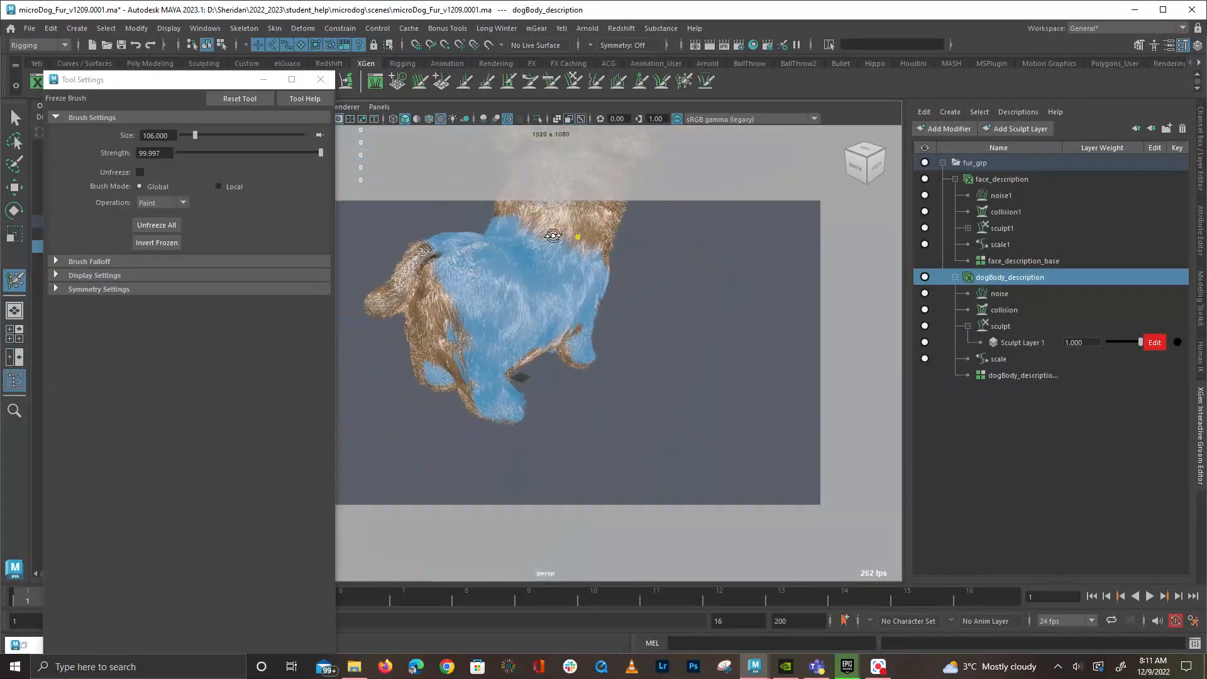
left_click_drag(534, 390, 409, 352, "alt")
left_click_drag(664, 375, 623, 414, "alt")
mouse_move(621, 350)
right_mouse_down("alt")
mouse_move(635, 353)
mouse_move(614, 291)
mouse_move(680, 371)
mouse_move(620, 235)
right_mouse_up("alt")
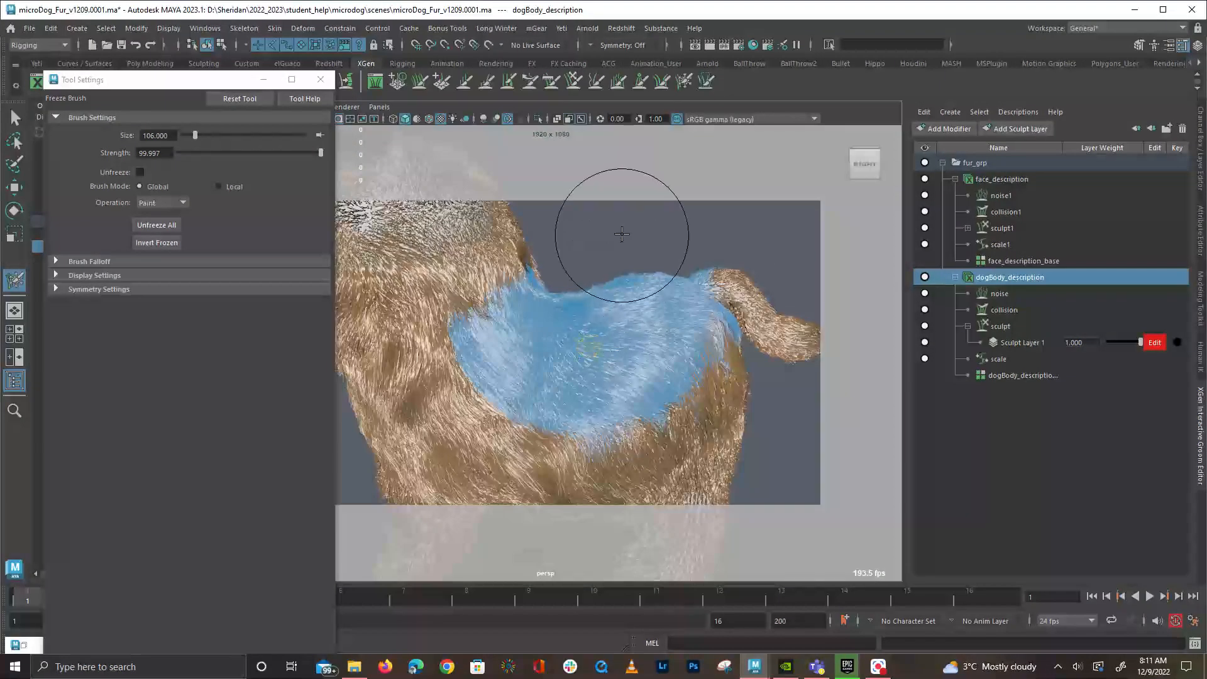
Unfreeze the excess fur around the rump and invert the frozen fur so only the back patch is editable
left_click_drag(750, 298, 704, 326, "alt")
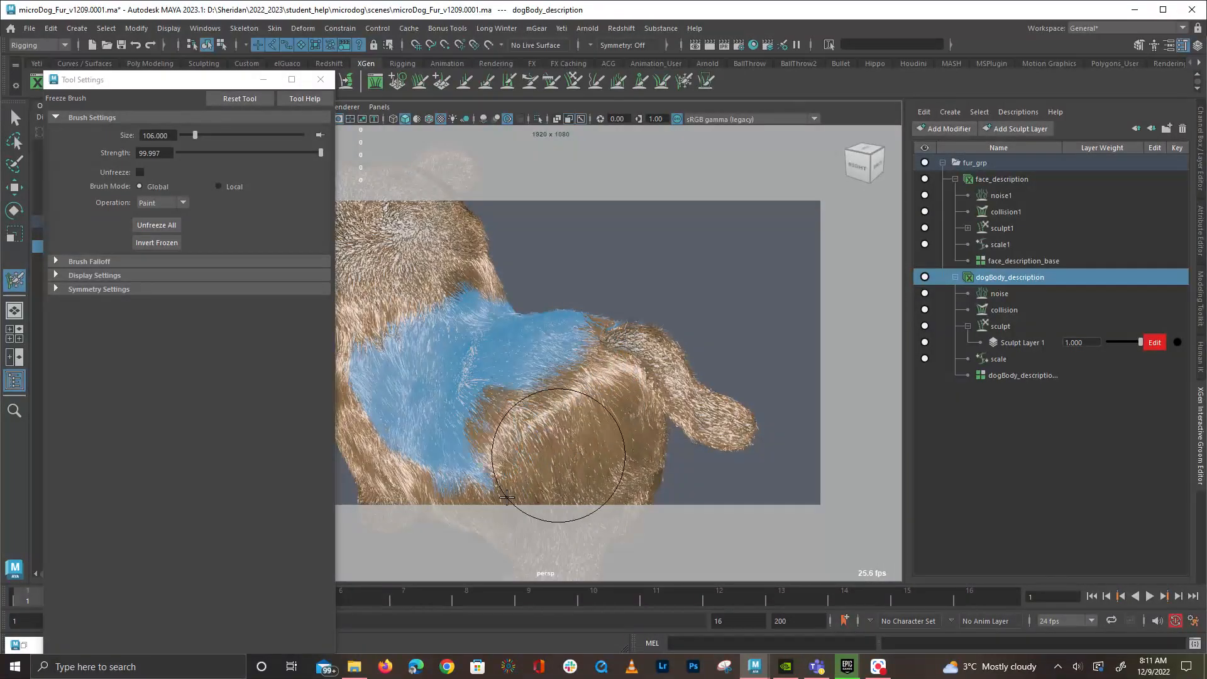
left_click_drag(412, 528, 531, 461, "alt")
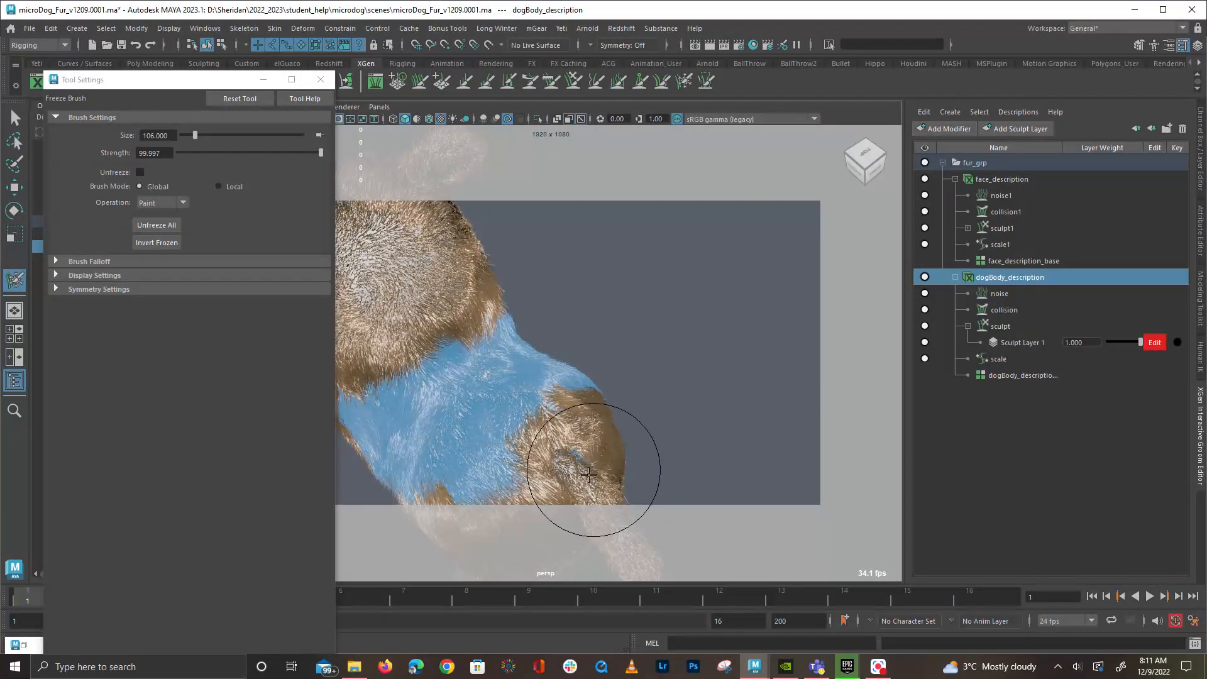
left_click_drag(660, 438, 741, 157, "alt")
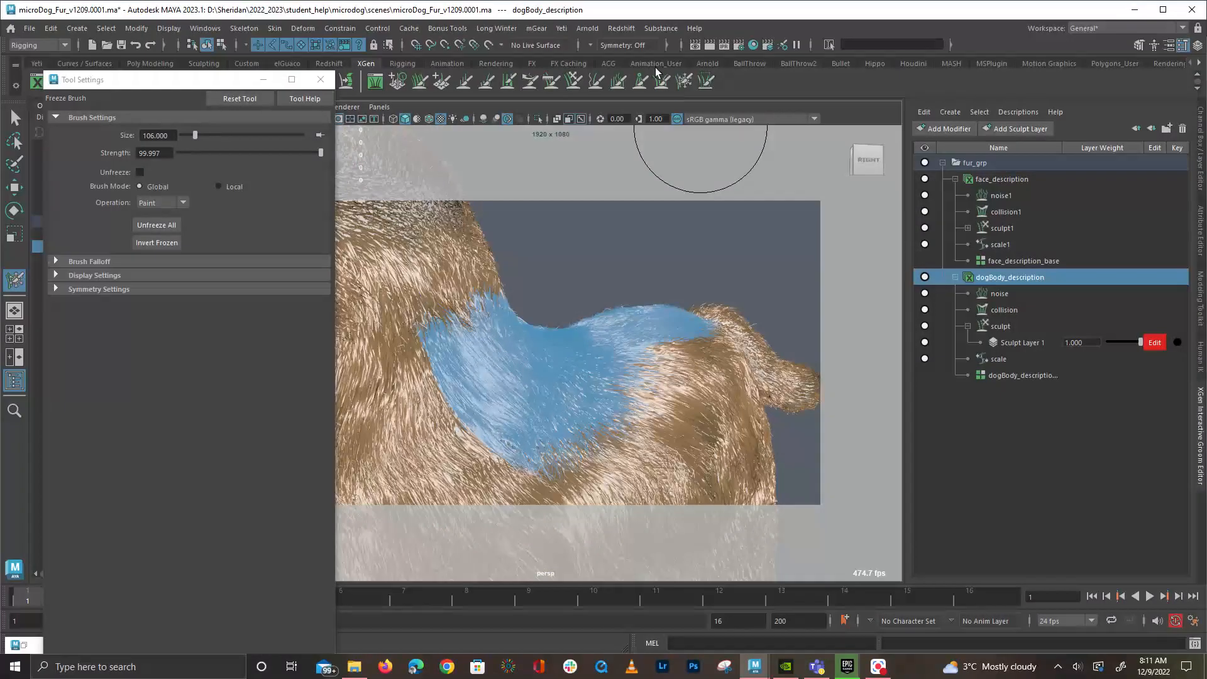
left_click(159, 243)
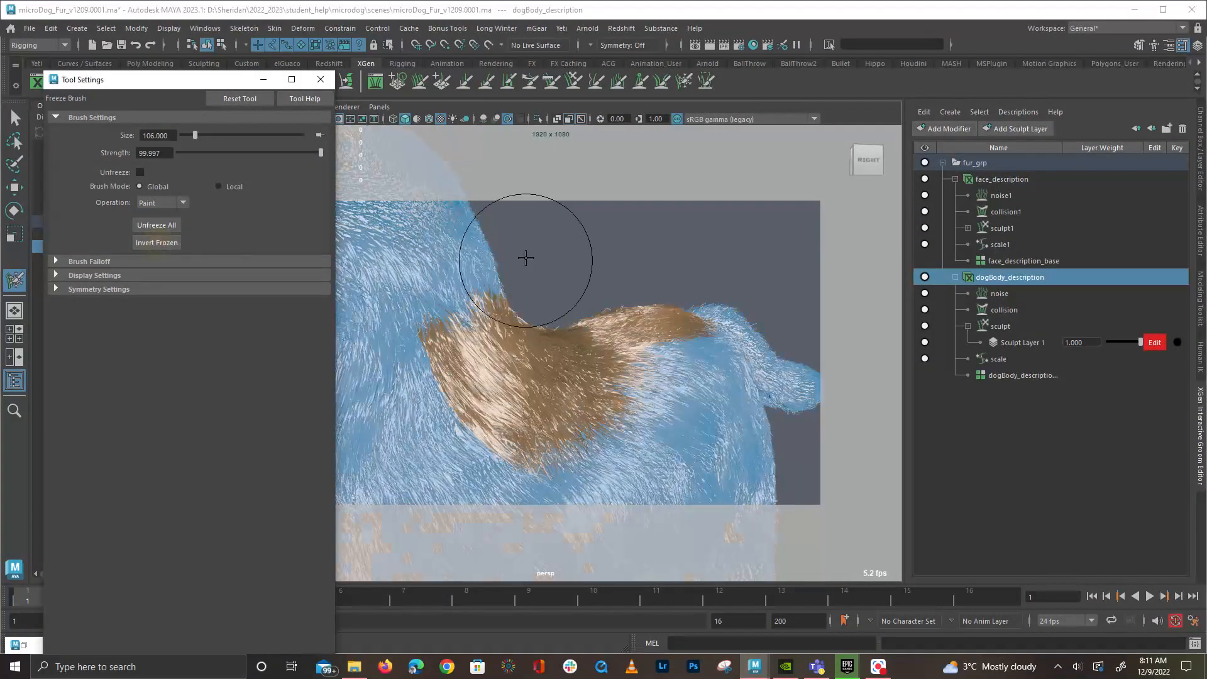
Comb the unfrozen fur patch on the dog's back with the Comb brush, enlarging the brush to size 208
left_click(550, 82)
left_click_drag(508, 381, 535, 407, "alt")
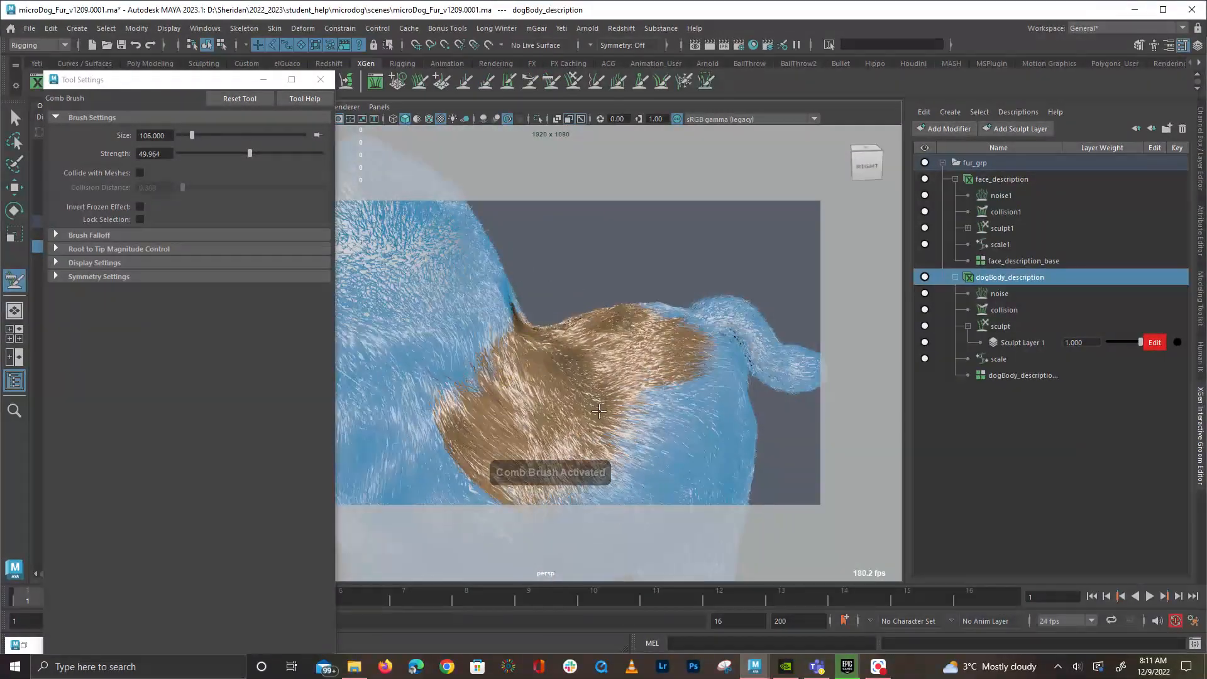
left_click_drag(578, 460, 572, 488, "alt")
left_click_drag(614, 406, 540, 402, "alt")
left_click_drag(601, 337, 590, 337, "alt")
left_click_drag(729, 316, 693, 377, "alt")
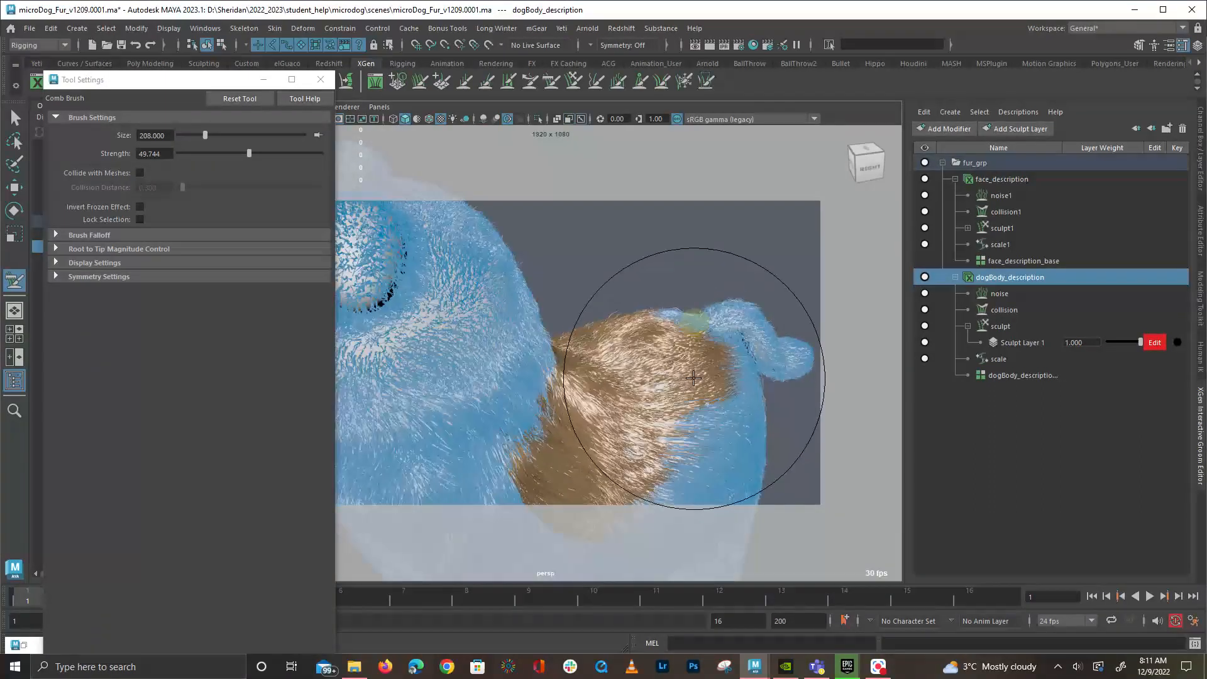
left_click_drag(805, 372, 710, 391, "alt")
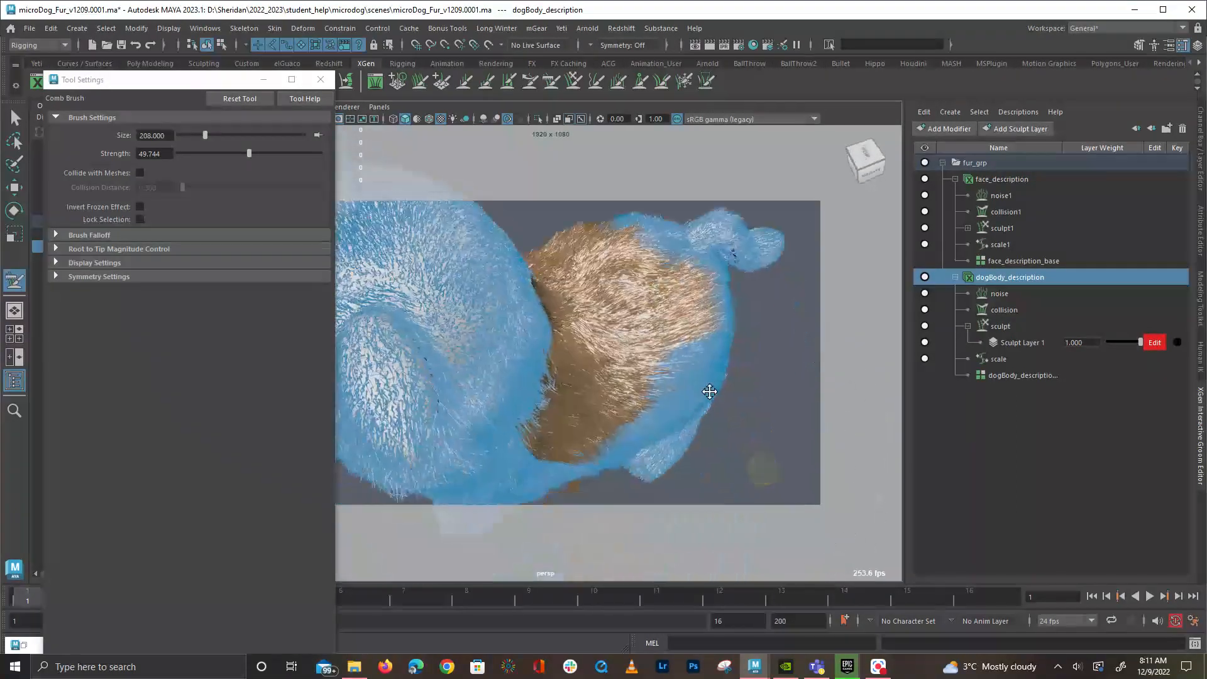
Comb the fur along the dip between the neck and back toward the rump
left_click_drag(736, 450, 736, 380, "alt")
right_click_drag(736, 381, 703, 420, "alt")
left_click_drag(703, 419, 731, 410, "alt")
left_click_drag(555, 234, 584, 277)
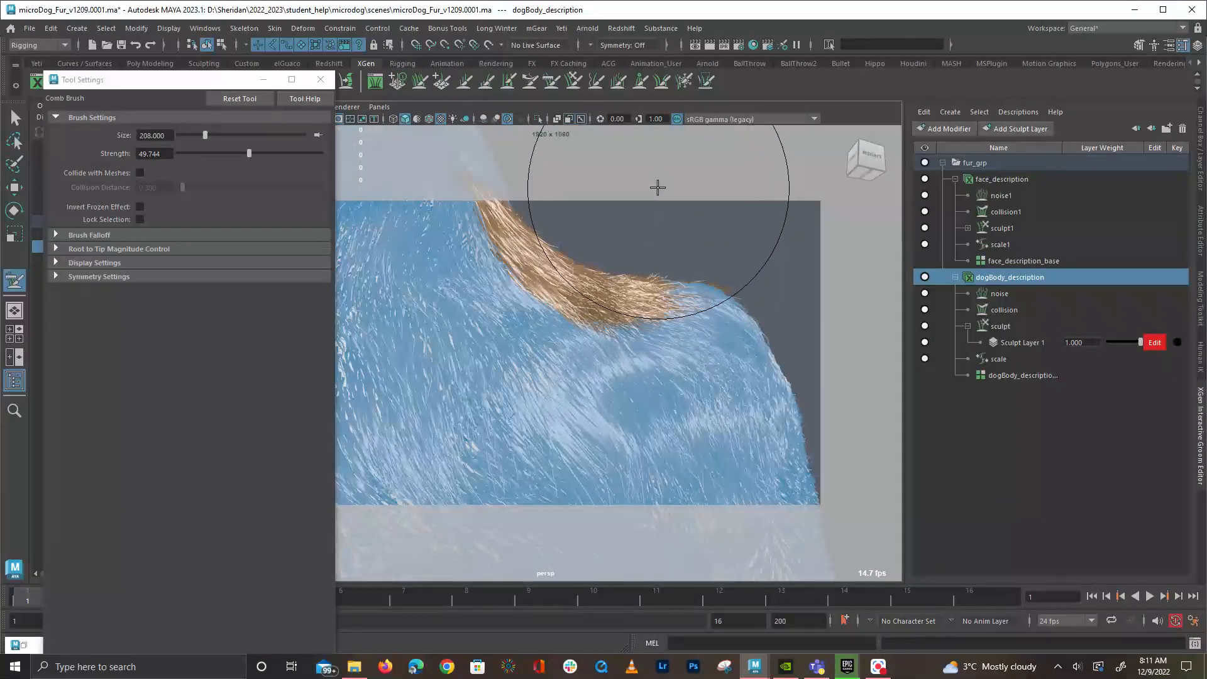
left_click_drag(751, 247, 726, 279, "alt")
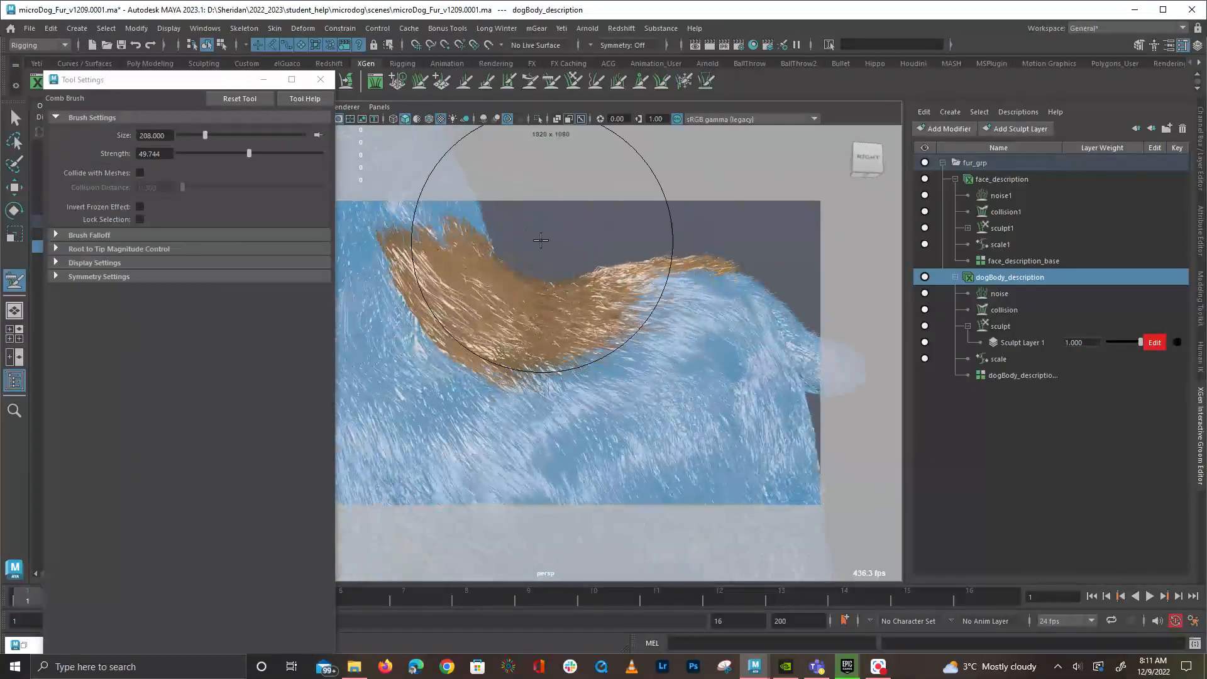
mouse_move(591, 207)
left_mouse_down("alt")
mouse_move(655, 284)
mouse_move(595, 335)
mouse_move(635, 316)
mouse_move(513, 296)
mouse_move(539, 380)
mouse_move(727, 270)
mouse_move(566, 274)
mouse_move(639, 270)
mouse_move(642, 358)
mouse_move(691, 264)
mouse_move(735, 310)
mouse_move(584, 313)
left_mouse_up("alt")
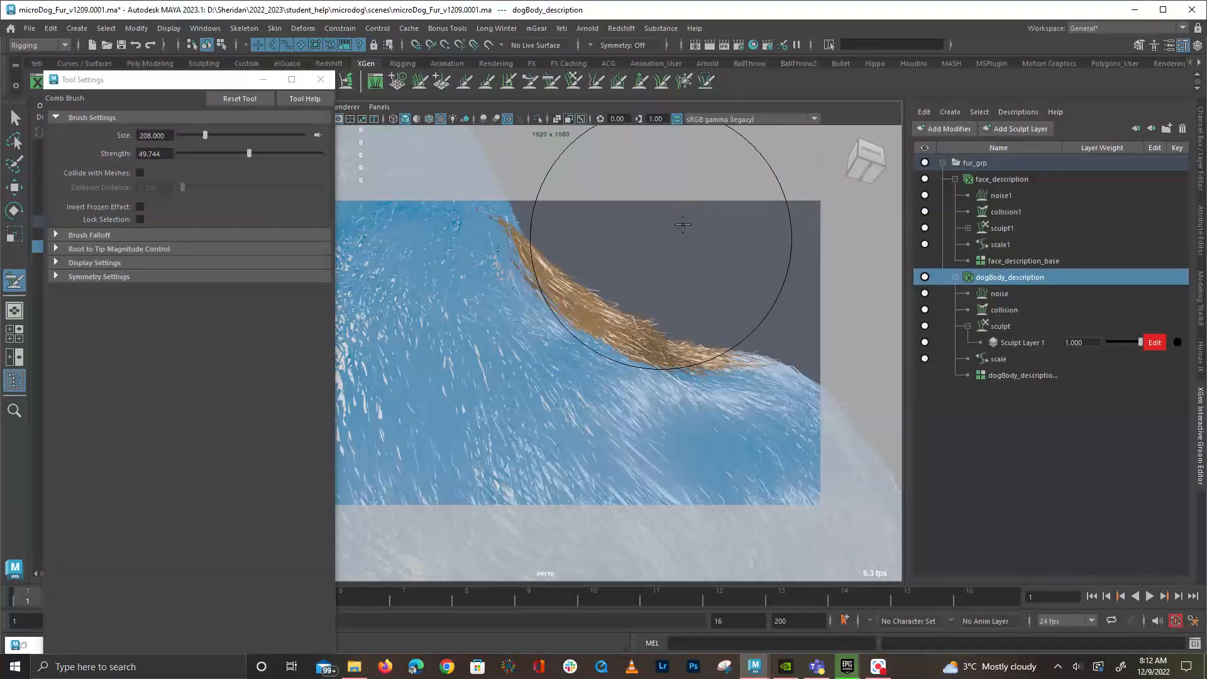
Switch to the Smooth brush in Global mode and smooth the unfrozen fur on the flank below the neck dip
mouse_move(686, 222)
left_mouse_down("alt")
mouse_move(614, 334)
mouse_move(667, 289)
mouse_move(609, 366)
mouse_move(521, 339)
left_mouse_up("alt")
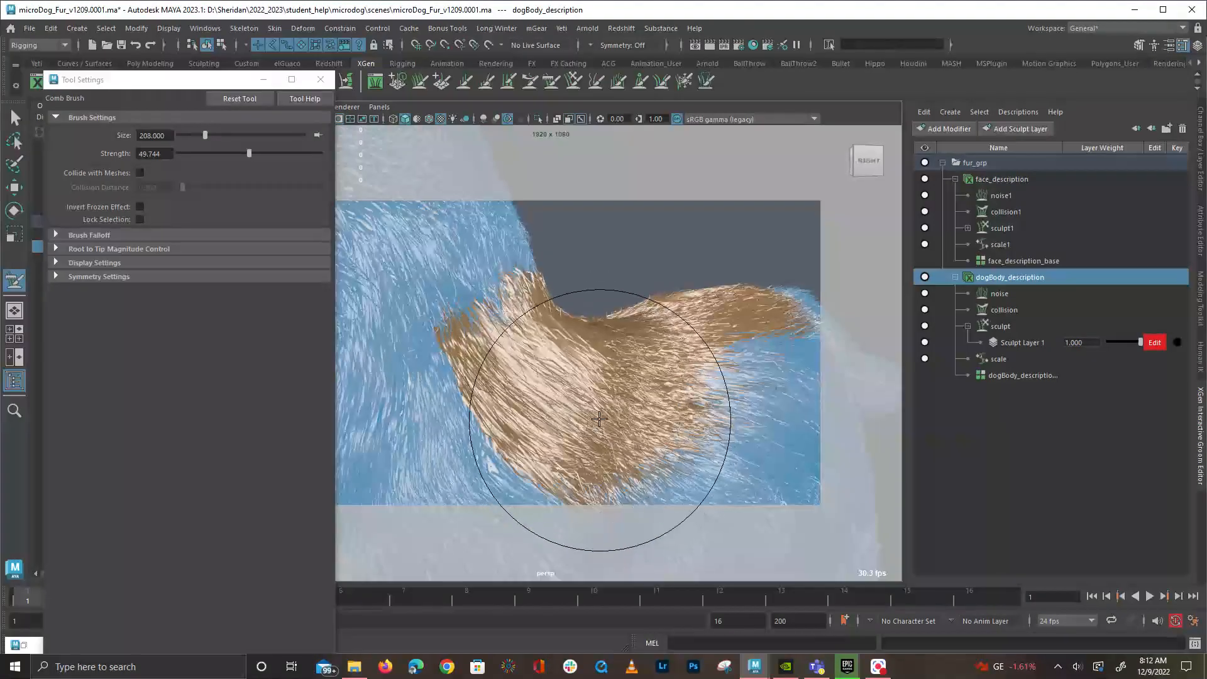
mouse_move(619, 370)
left_mouse_down("alt")
mouse_move(503, 352)
mouse_move(619, 361)
left_mouse_up("alt")
right_click_drag(572, 313, 747, 380, "alt")
mouse_move(747, 380)
left_mouse_down("alt")
mouse_move(614, 385)
mouse_move(671, 379)
mouse_move(678, 341)
mouse_move(719, 294)
mouse_move(673, 270)
mouse_move(700, 245)
mouse_move(662, 291)
mouse_move(606, 164)
left_mouse_up("alt")
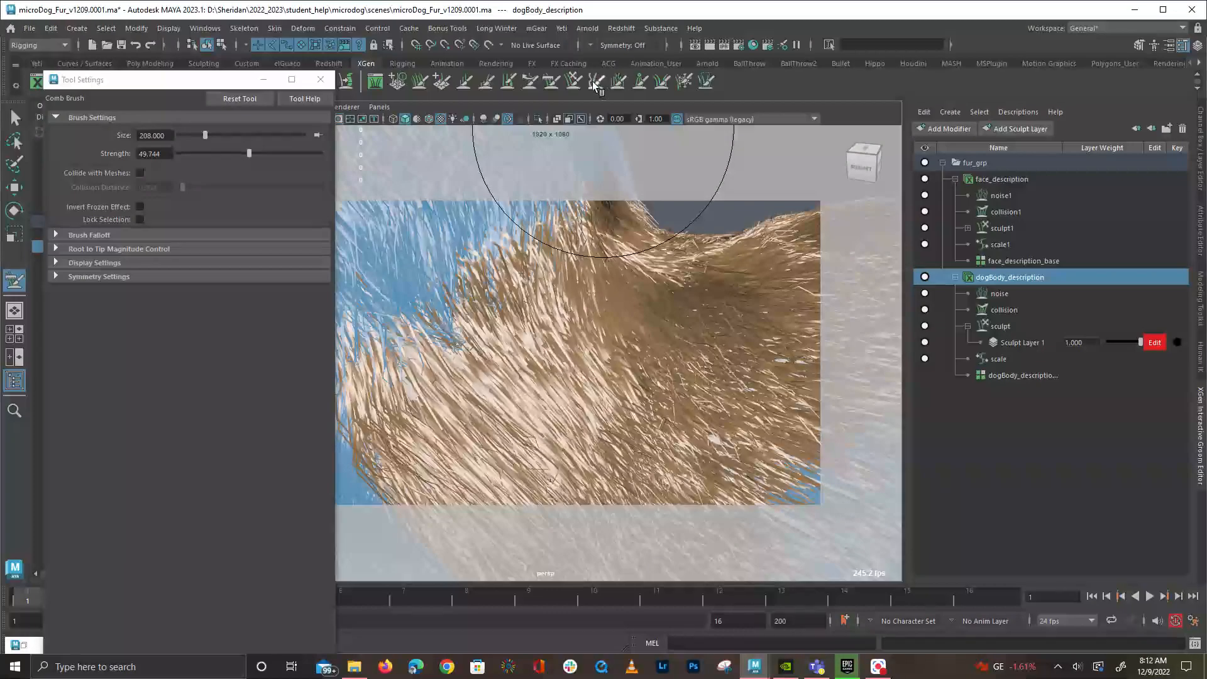
left_click(595, 83)
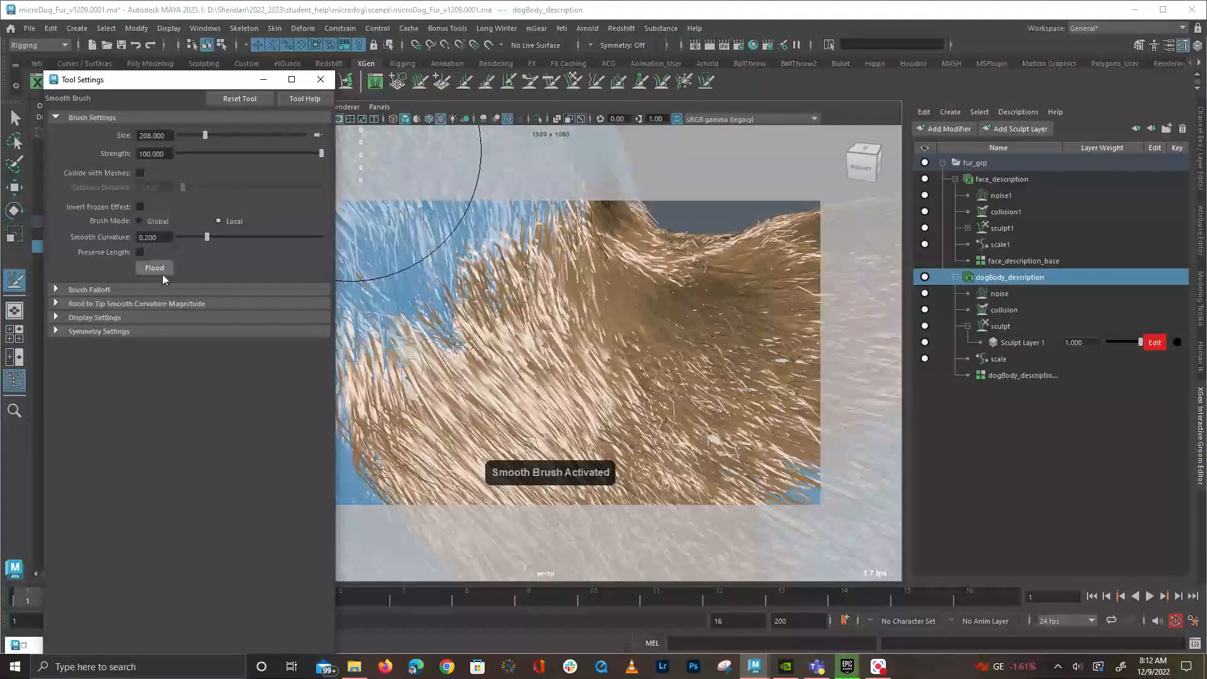
left_click(153, 222)
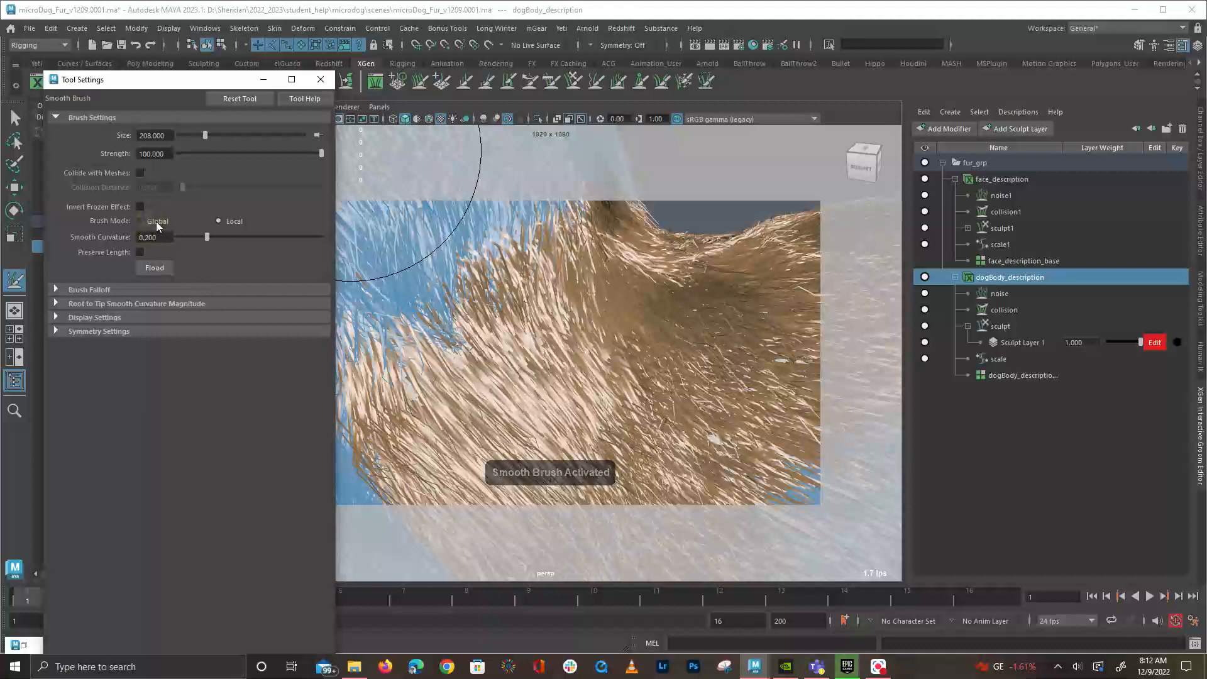
mouse_move(411, 371)
left_mouse_down()
mouse_move(673, 323)
mouse_move(614, 360)
left_mouse_up()
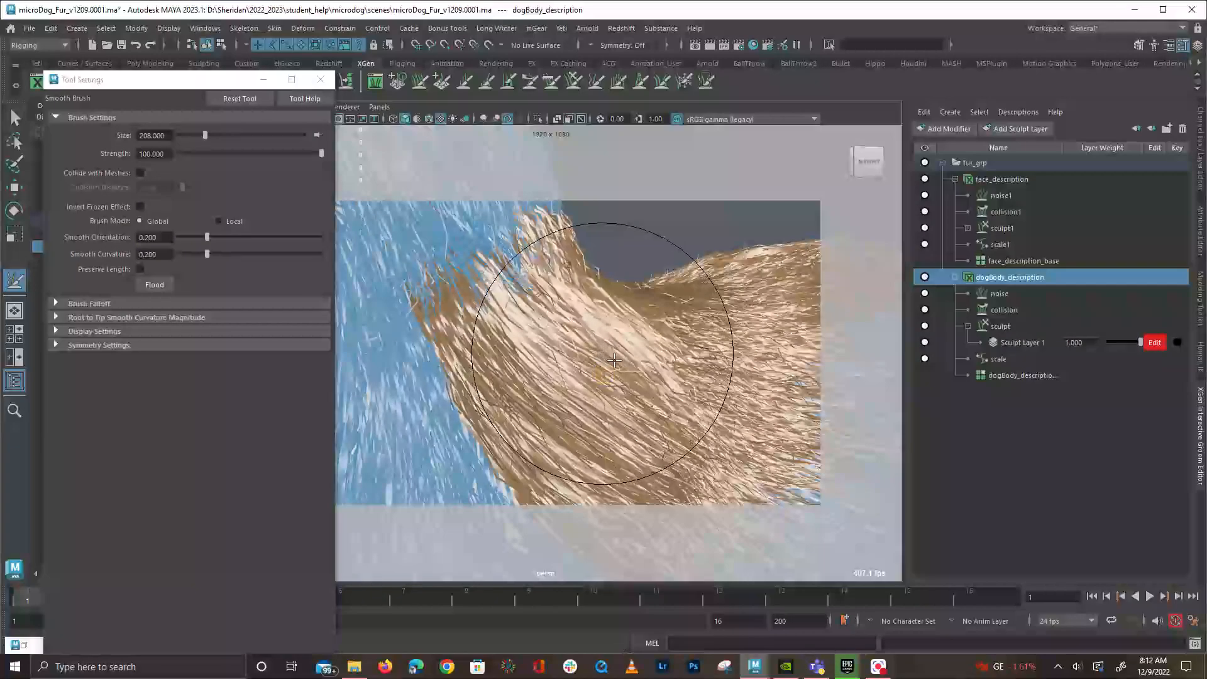
Smooth the unfrozen fur across the top of the back and undo the last smoothing stroke
left_click_drag(635, 377, 614, 256, "alt")
mouse_move(721, 291)
left_mouse_down("alt")
mouse_move(760, 277)
mouse_move(724, 328)
mouse_move(608, 327)
mouse_move(684, 348)
mouse_move(767, 256)
mouse_move(741, 237)
mouse_move(681, 315)
mouse_move(591, 385)
left_mouse_up("alt")
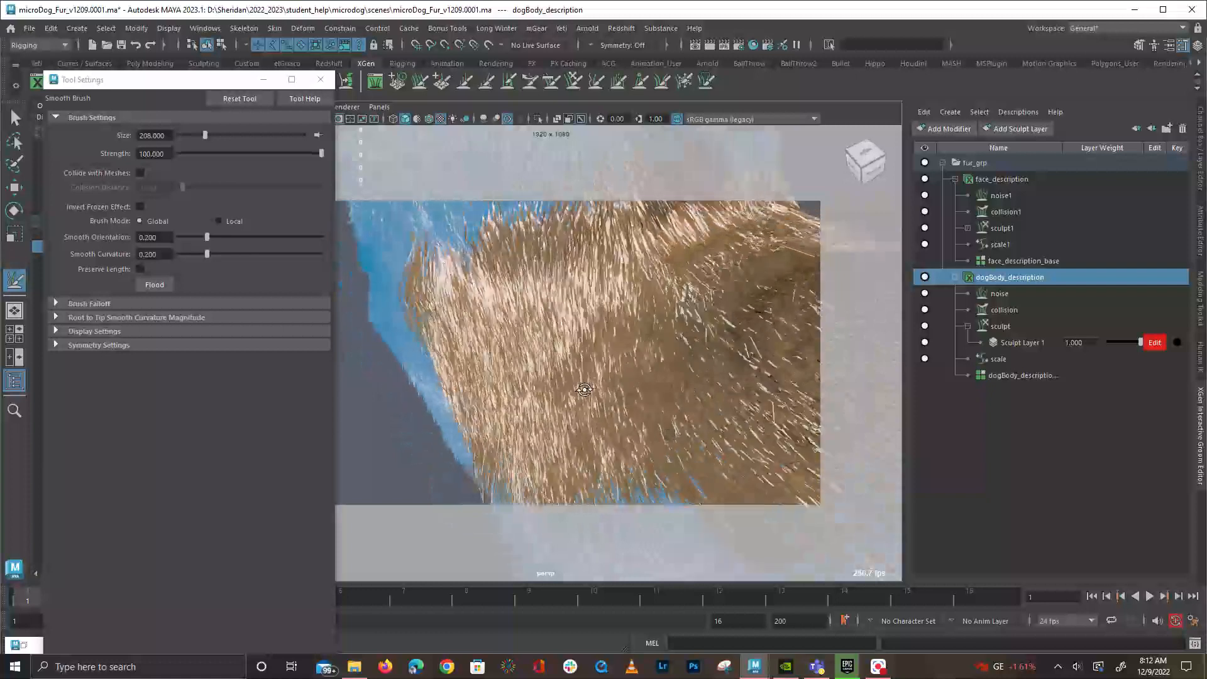
mouse_move(685, 289)
left_mouse_down("alt")
mouse_move(518, 362)
mouse_move(674, 427)
left_mouse_up("alt")
key("ctrl+z")
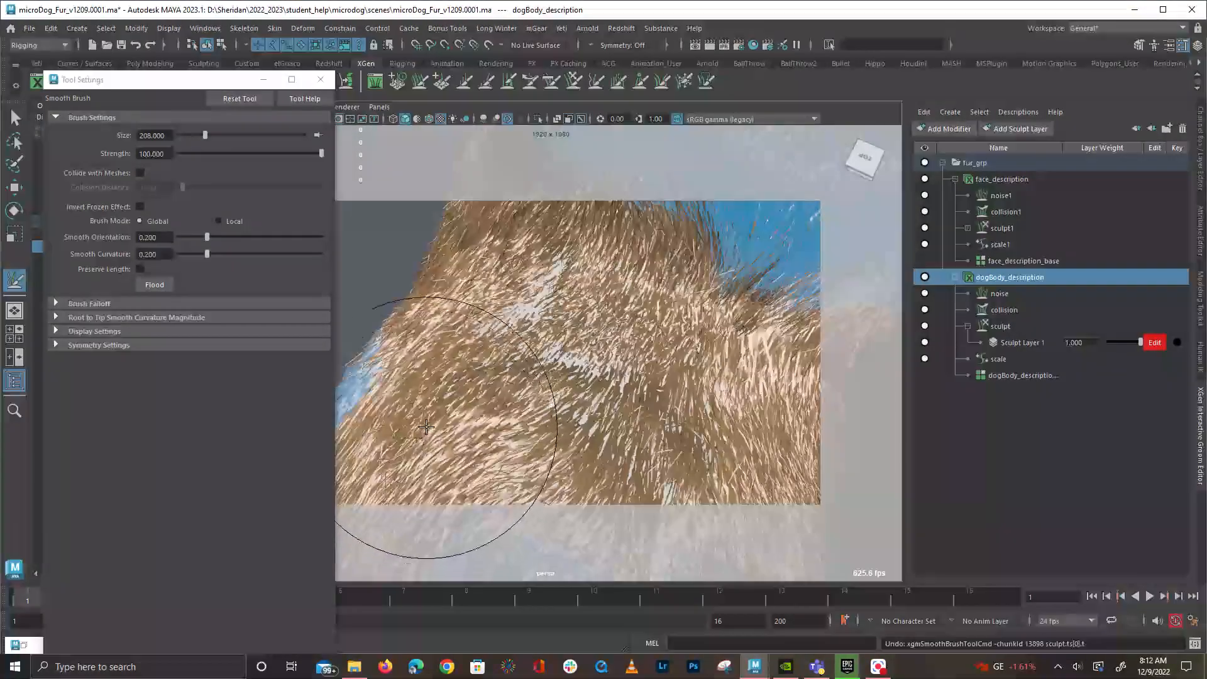
Smooth the unfrozen fur on the dog's left flank and shoulder and along the patch's edges
mouse_move(607, 356)
left_mouse_down("alt")
mouse_move(673, 380)
mouse_move(729, 371)
mouse_move(704, 414)
mouse_move(534, 404)
mouse_move(472, 258)
mouse_move(456, 262)
mouse_move(647, 350)
left_mouse_up("alt")
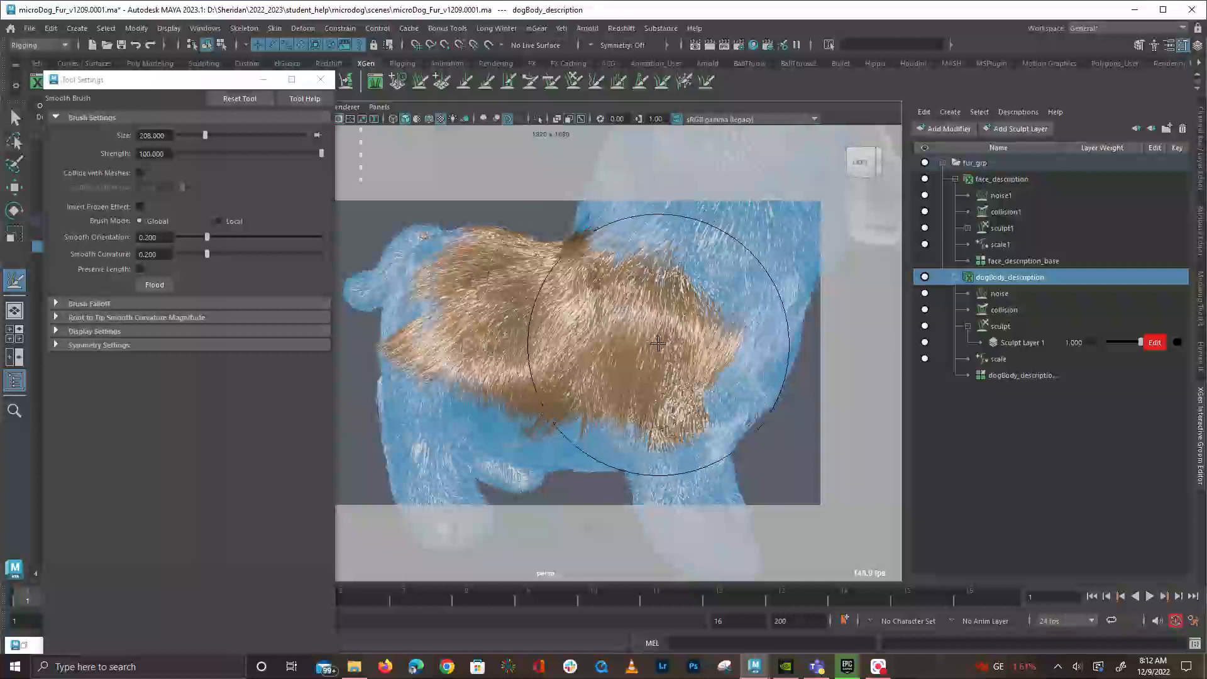
right_click_drag(606, 426, 649, 466, "alt")
left_click_drag(649, 466, 507, 429, "alt")
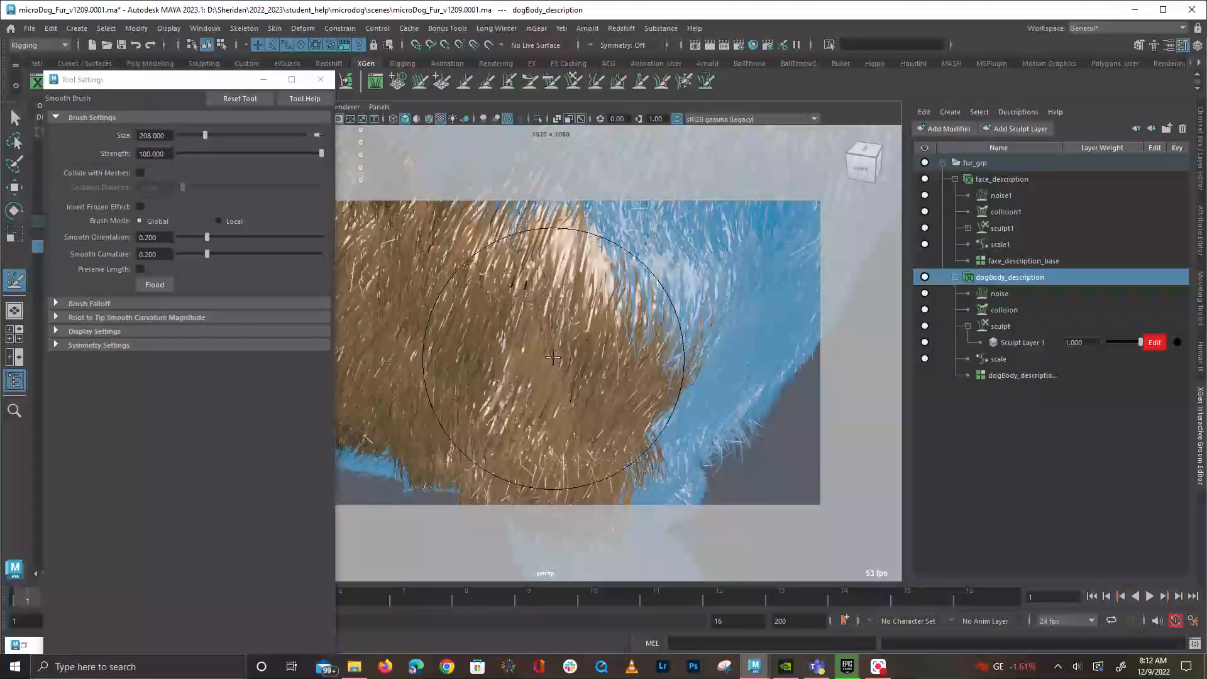
mouse_move(563, 393)
left_mouse_down("alt")
mouse_move(465, 354)
mouse_move(621, 370)
left_mouse_up("alt")
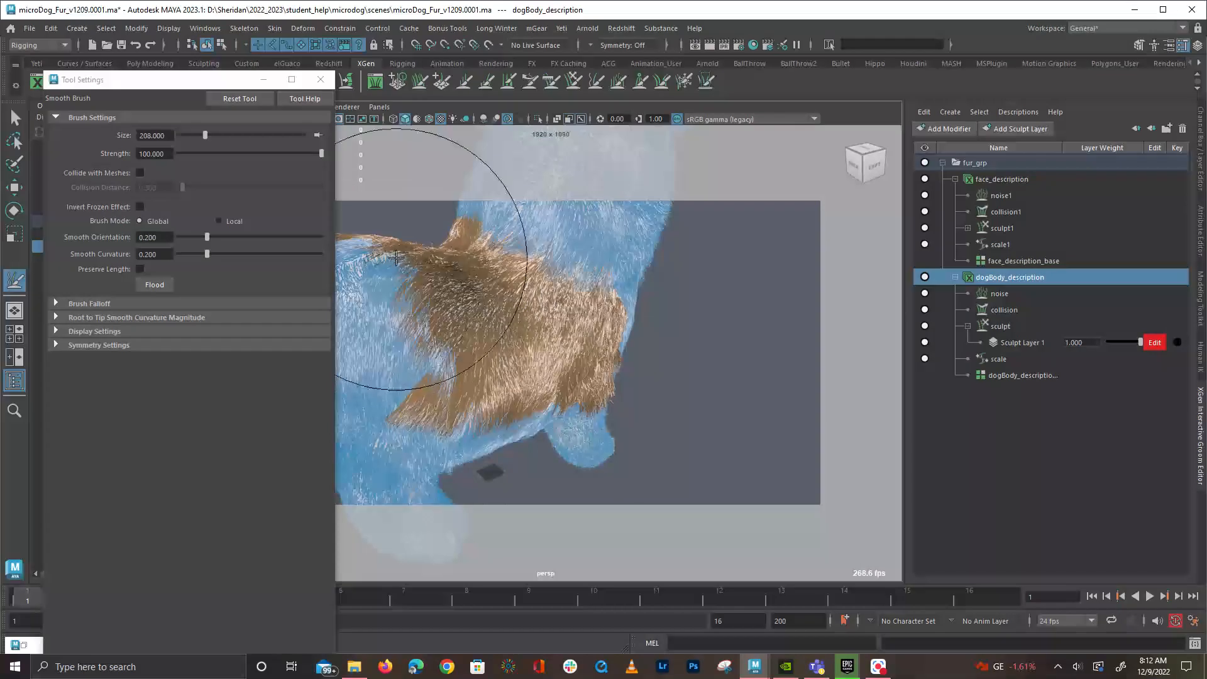
left_click_drag(396, 256, 681, 289, "alt")
scroll(682, 288, "up", 5)
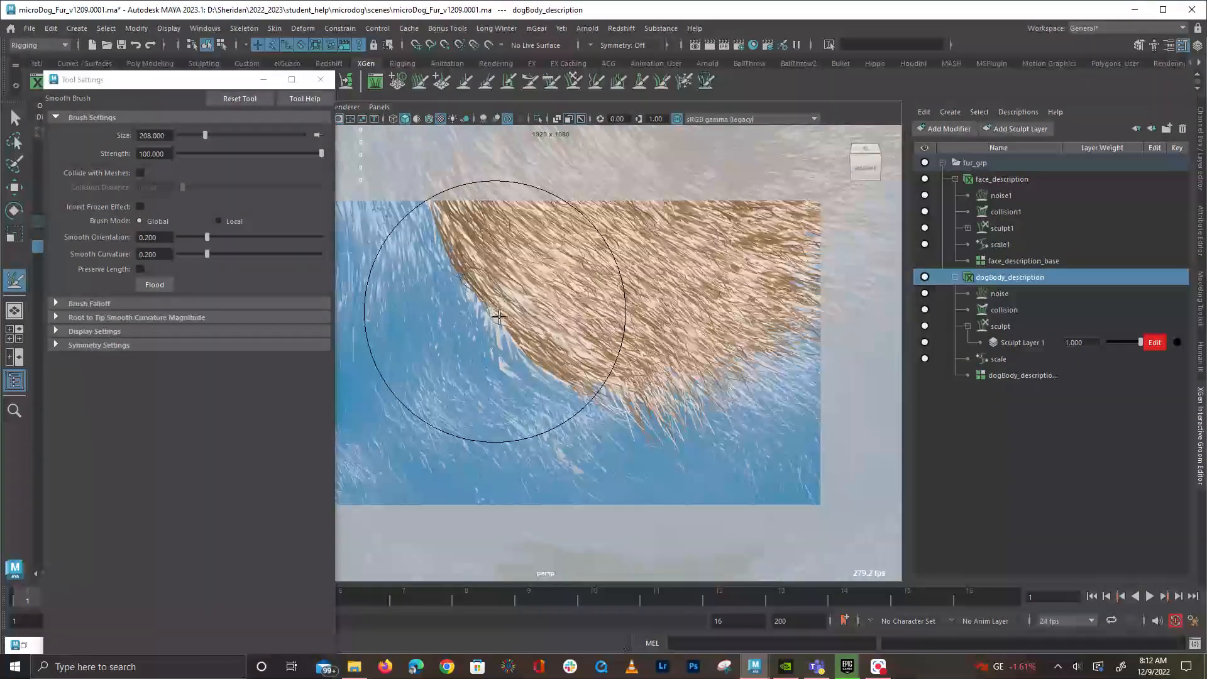
scroll(686, 350, "down", 5)
left_click_drag(525, 337, 553, 378, "alt")
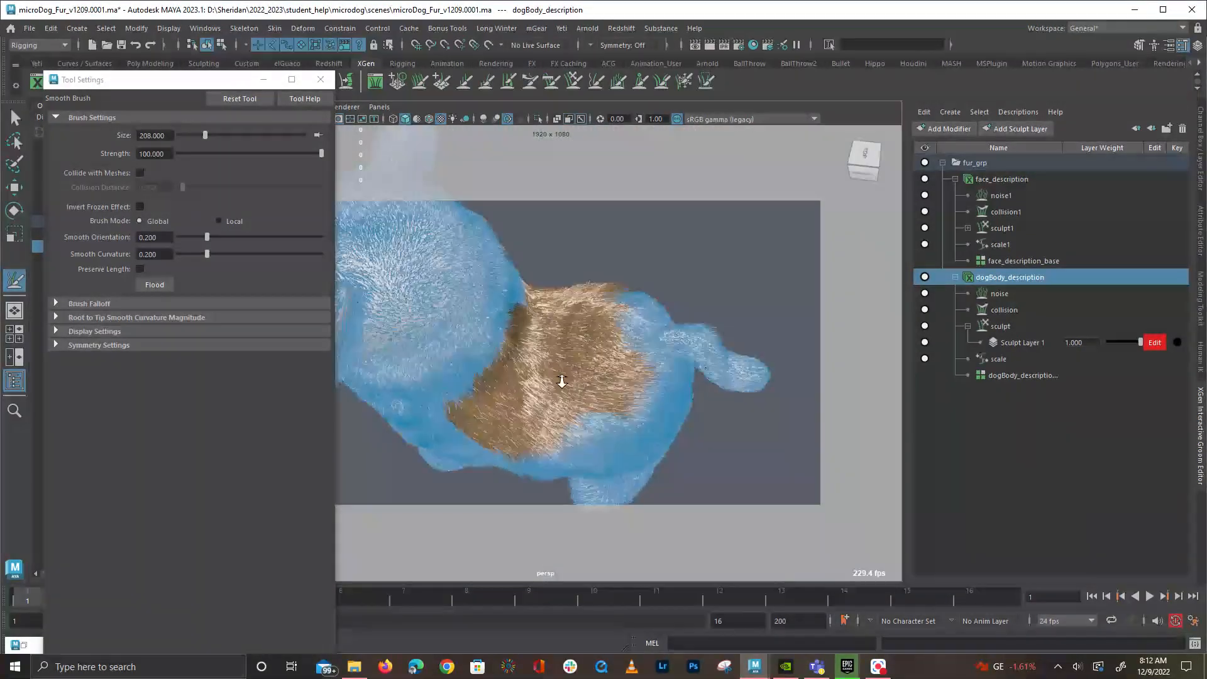
Unfreeze all of the dog's body fur with the Freeze brush settings, clearing a trial freeze stroke on the right flank
left_click(683, 82)
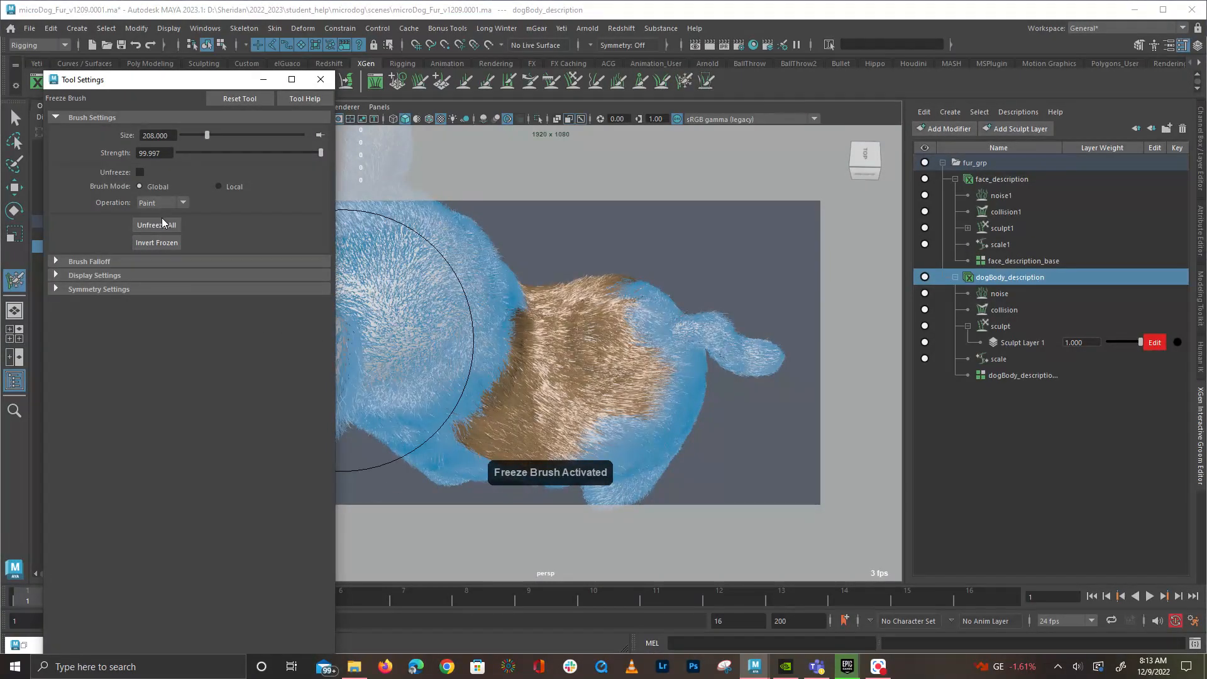
left_click(162, 221)
left_click_drag(653, 277, 682, 267, "alt")
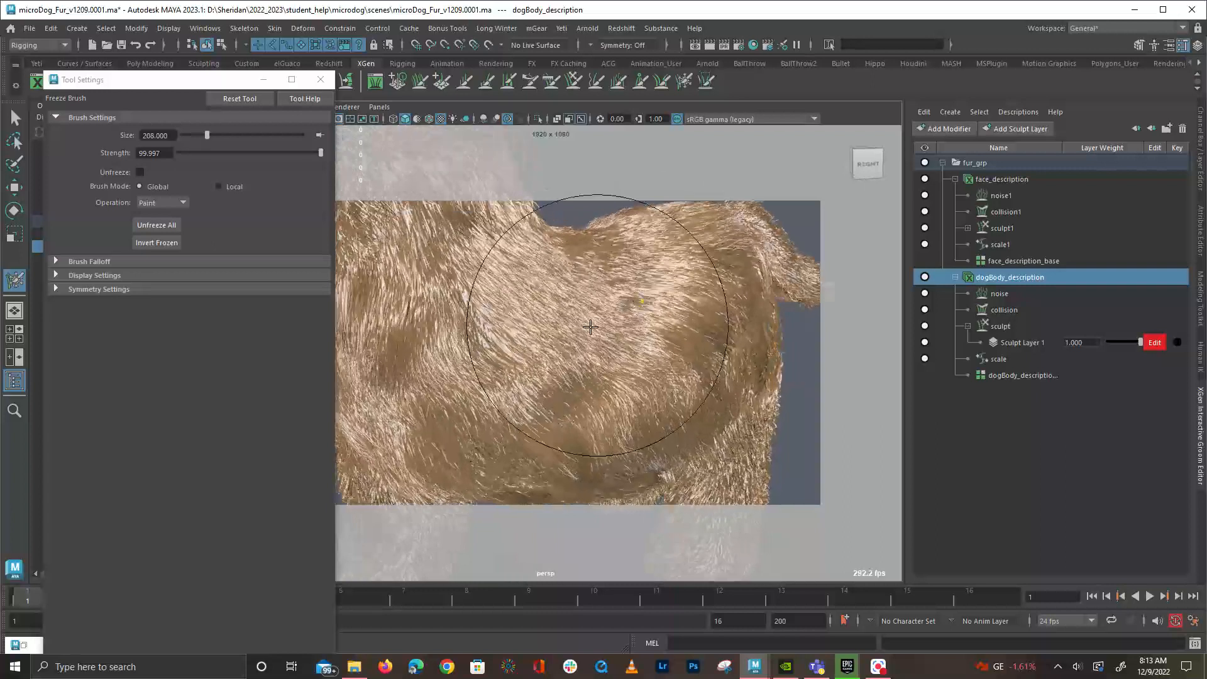
left_click_drag(579, 404, 529, 413)
key("ctrl+z")
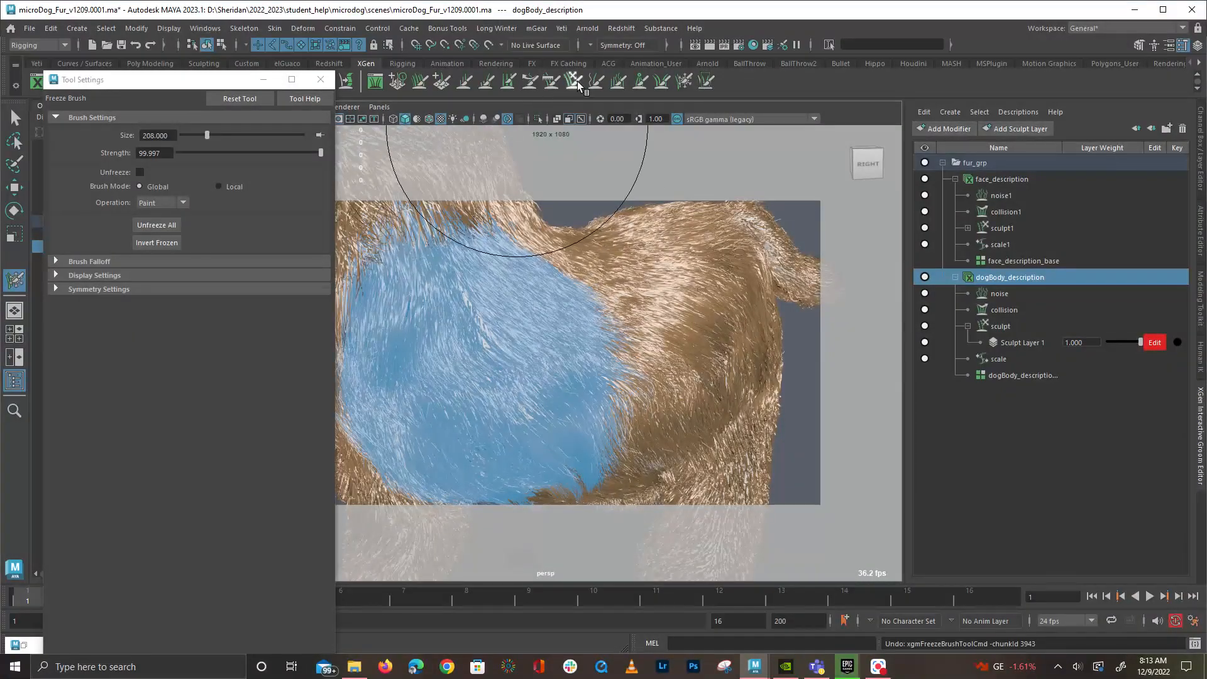
left_click(151, 226)
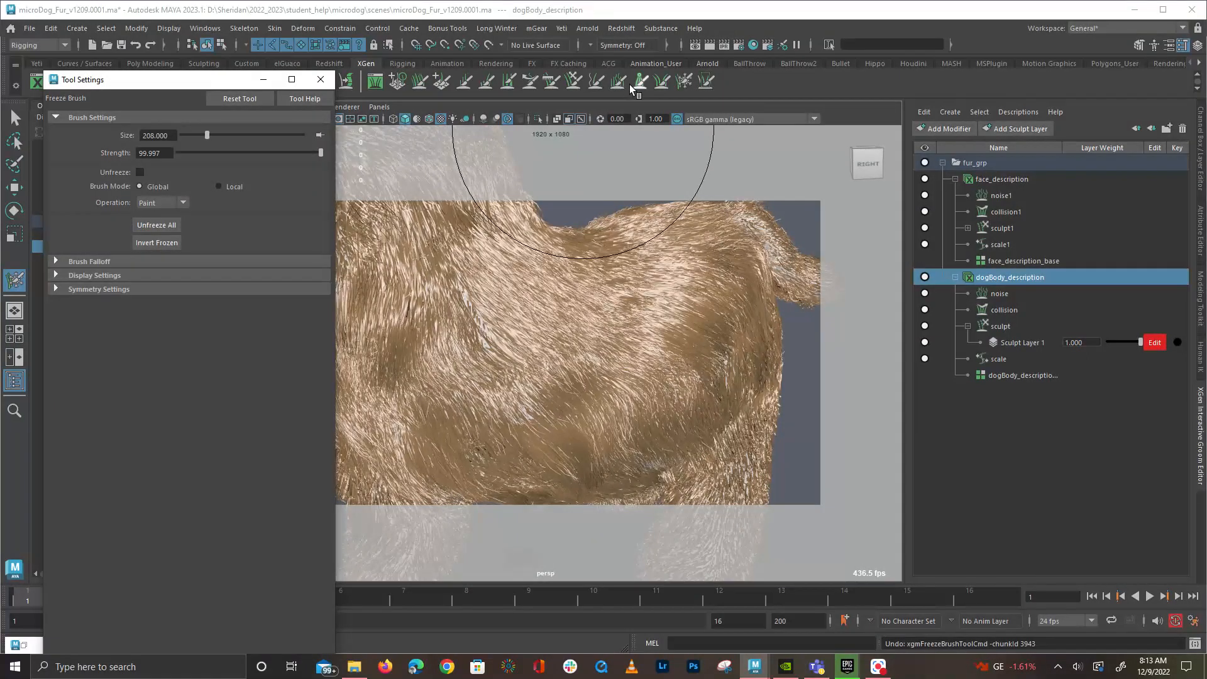
Smooth the fur on the dog's right flank and belly with the Smooth brush at size 208
left_click(595, 80)
mouse_move(519, 390)
left_mouse_down("alt")
mouse_move(554, 271)
mouse_move(557, 348)
mouse_move(614, 340)
mouse_move(651, 355)
left_mouse_up("alt")
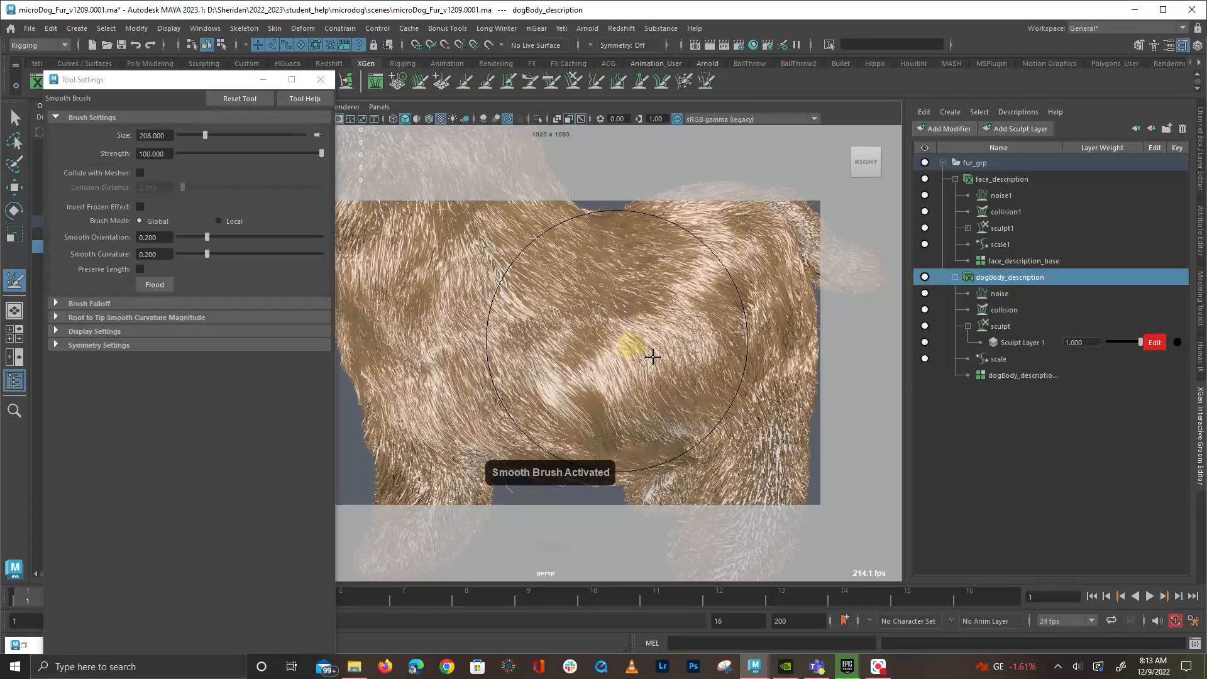
mouse_move(662, 406)
left_mouse_down("alt")
mouse_move(657, 444)
mouse_move(677, 348)
mouse_move(707, 362)
mouse_move(748, 352)
mouse_move(723, 334)
mouse_move(702, 367)
mouse_move(607, 324)
left_mouse_up("alt")
mouse_move(618, 419)
left_mouse_down("alt")
mouse_move(706, 405)
mouse_move(706, 333)
mouse_move(576, 333)
left_mouse_up("alt")
mouse_move(681, 408)
left_mouse_down("alt")
mouse_move(870, 388)
mouse_move(691, 386)
left_mouse_up("alt")
right_click_drag(691, 386, 748, 390, "alt")
middle_click_drag(748, 390, 550, 393, "alt")
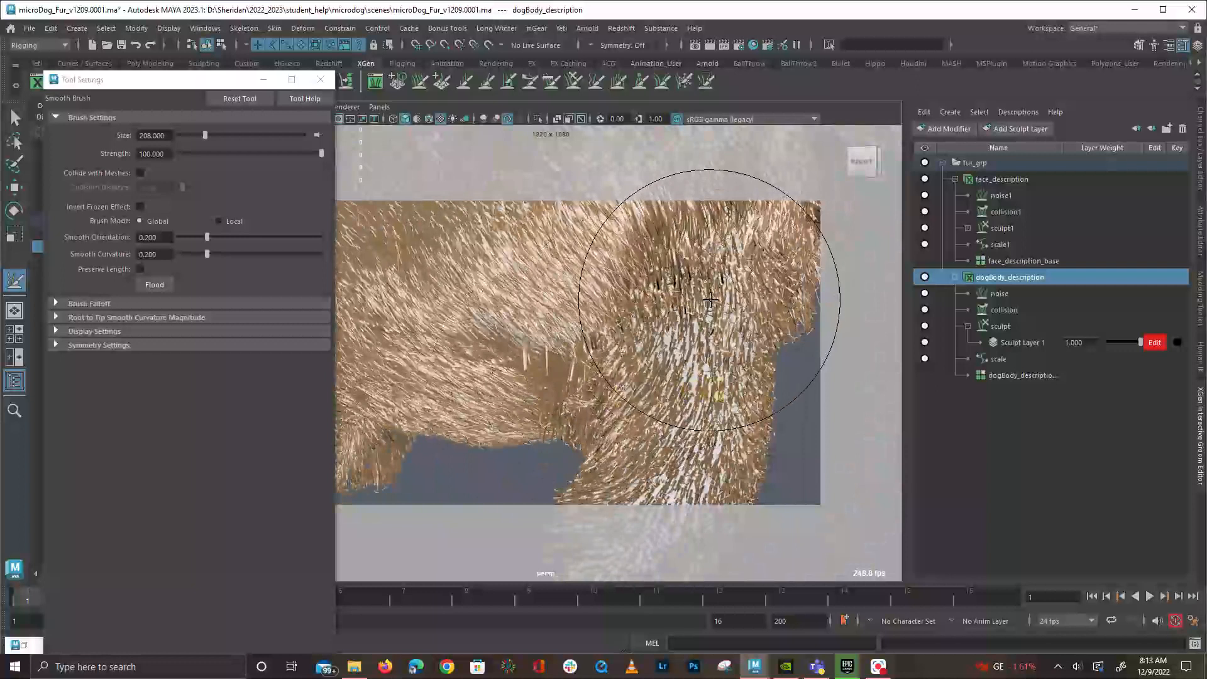
Smooth the fur on the hind legs and across the left side of the body
right_click_drag(773, 377, 727, 395, "alt")
left_click_drag(727, 396, 641, 376, "alt")
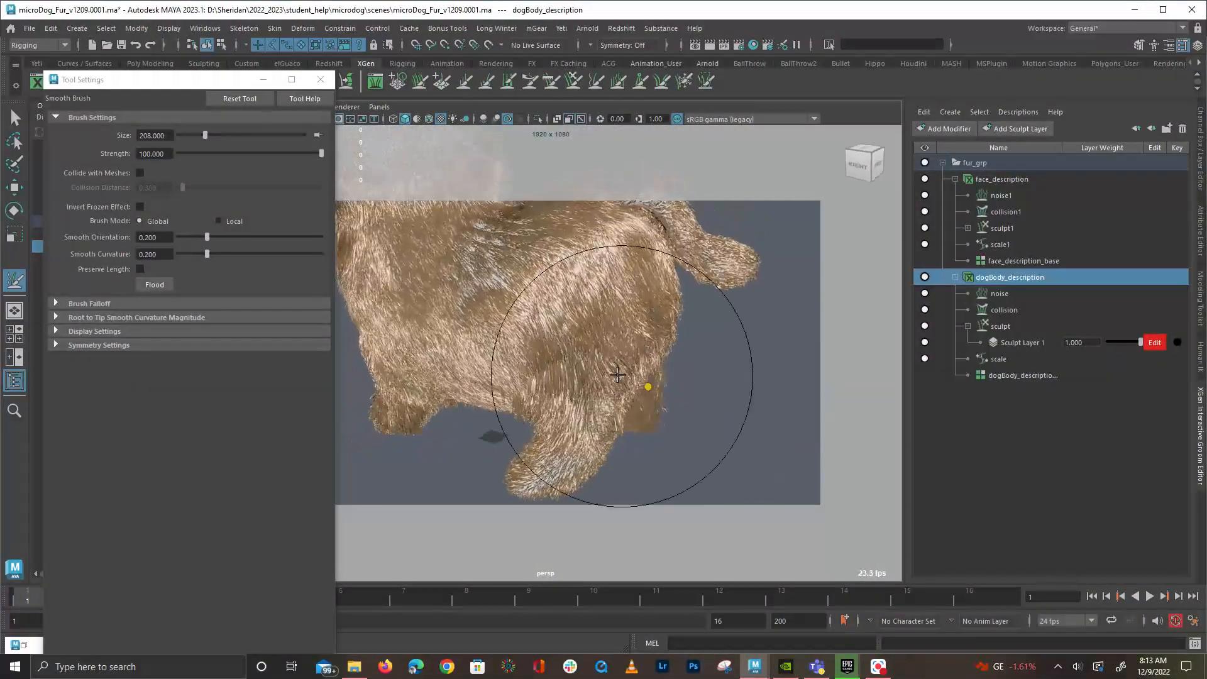
left_click_drag(635, 397, 475, 400, "alt")
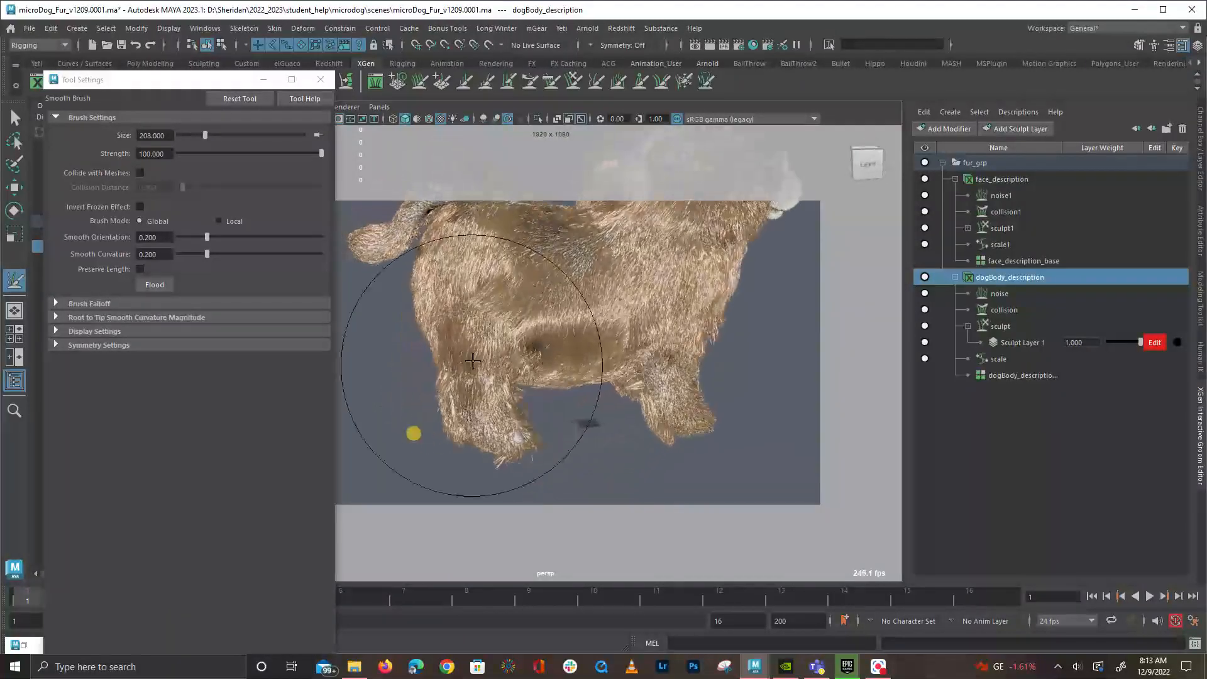
mouse_move(623, 338)
left_mouse_down("alt")
mouse_move(650, 347)
mouse_move(626, 326)
left_mouse_up("alt")
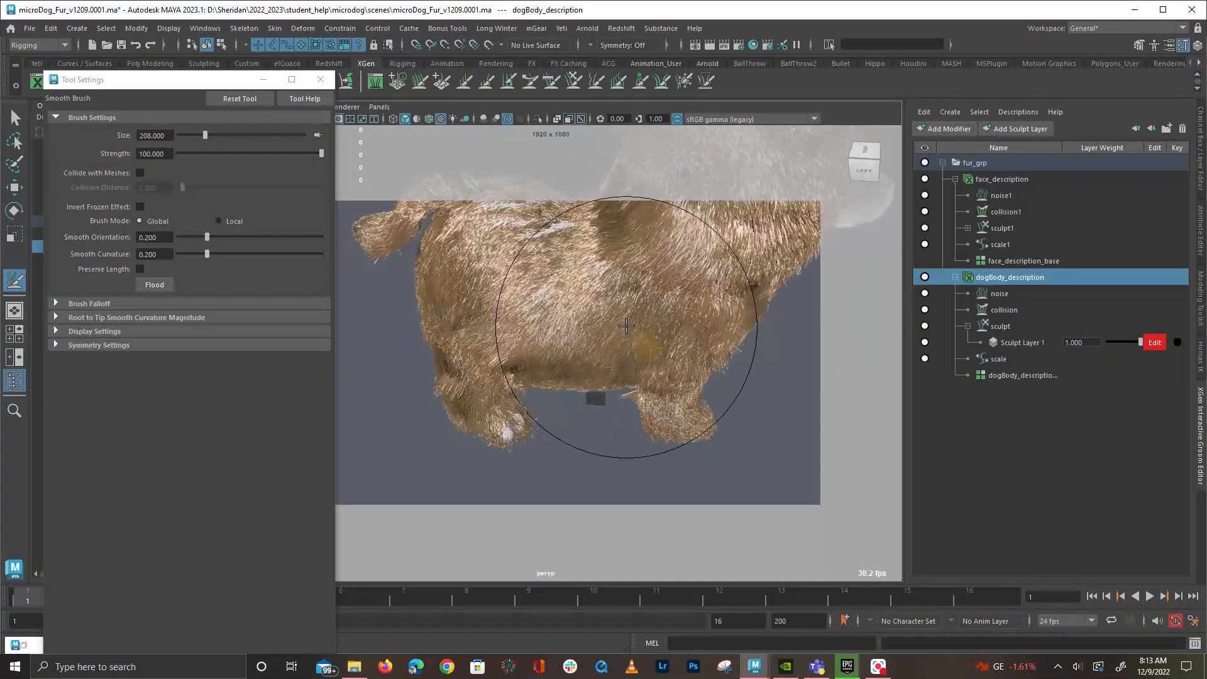
left_click_drag(612, 428, 770, 463, "alt")
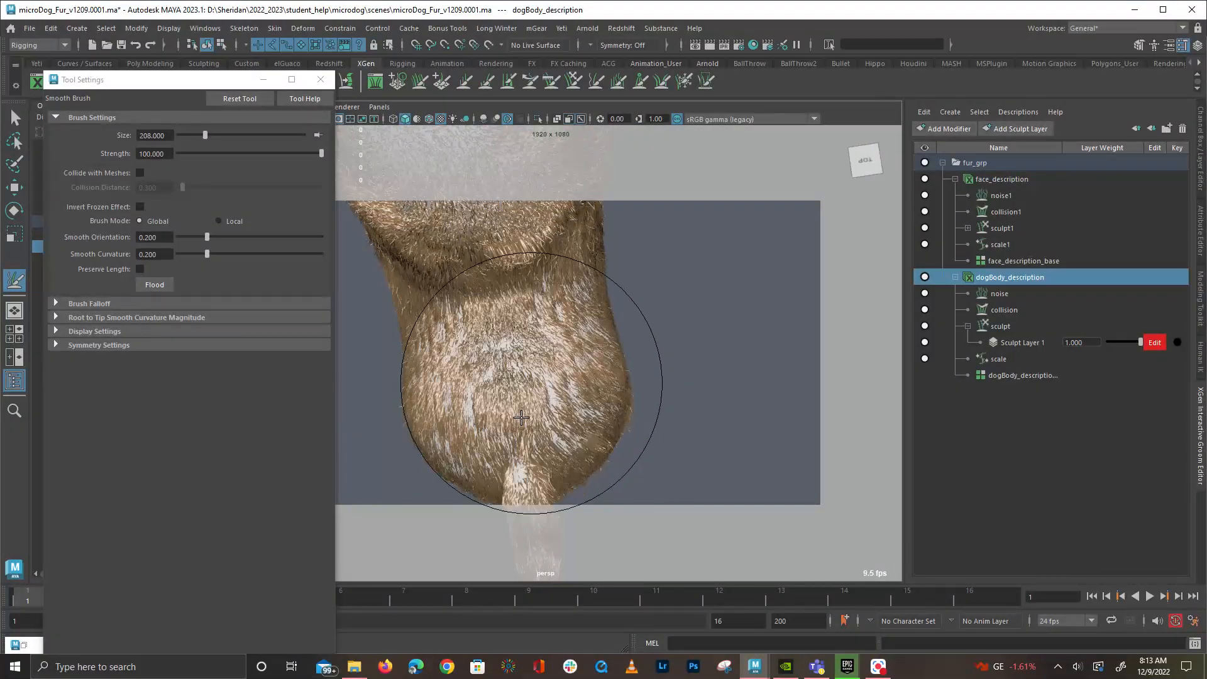
Smooth the fur over the rump and upper back to blend it with the flanks
left_click_drag(521, 417, 661, 409, "alt")
right_click_drag(661, 409, 762, 396, "alt")
left_click_drag(762, 396, 774, 409, "alt")
right_click_drag(775, 409, 425, 373, "alt")
right_click_drag(530, 340, 628, 350, "alt")
left_click_drag(635, 352, 678, 402, "alt")
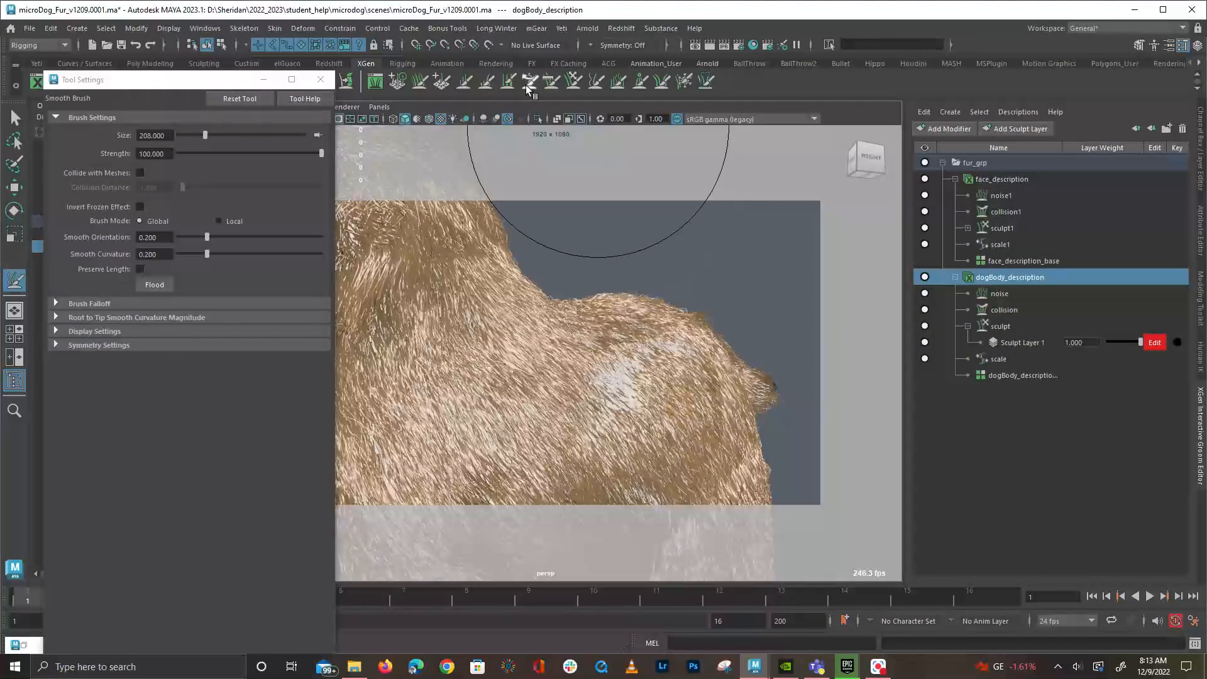
Comb the fur along the neck and back on both sides with the Comb brush at size 208
left_click(558, 81)
mouse_move(685, 307)
left_mouse_down()
mouse_move(643, 318)
mouse_move(593, 382)
mouse_move(590, 368)
mouse_move(657, 289)
mouse_move(648, 324)
left_mouse_up()
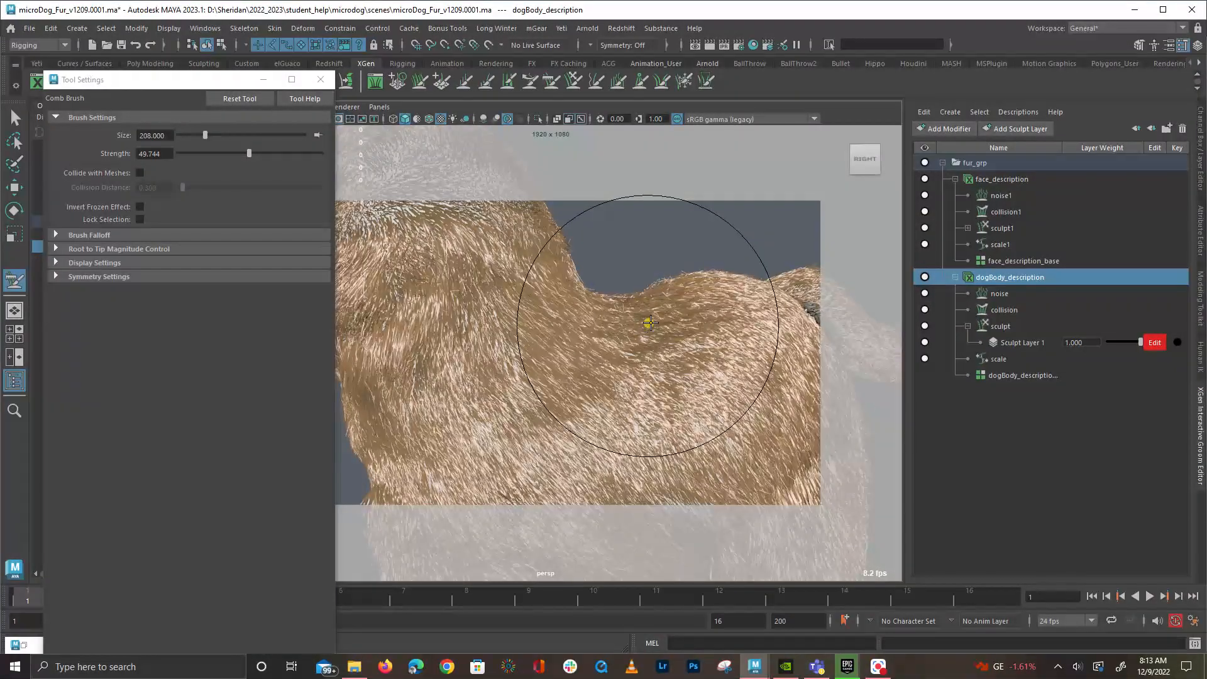
mouse_move(729, 326)
left_mouse_down("alt")
mouse_move(783, 338)
mouse_move(722, 330)
left_mouse_up("alt")
mouse_move(666, 293)
left_mouse_down()
mouse_move(777, 331)
mouse_move(681, 295)
left_mouse_up()
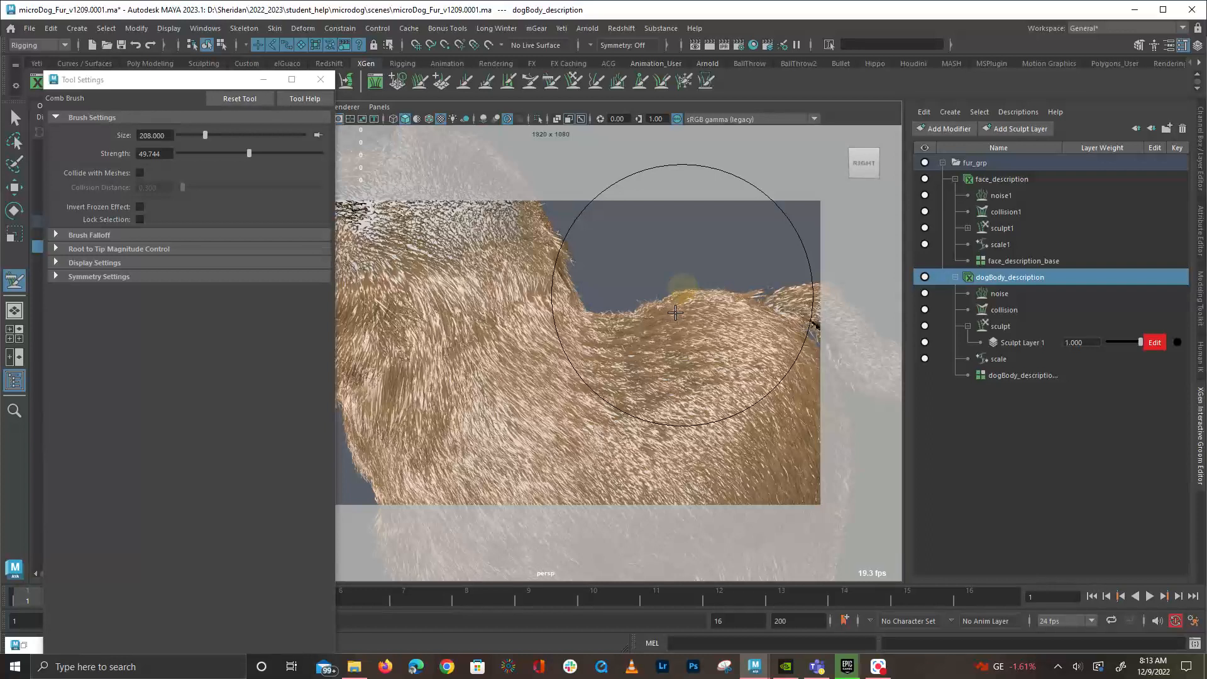
mouse_move(622, 342)
left_mouse_down("alt")
mouse_move(716, 369)
mouse_move(631, 457)
mouse_move(449, 334)
mouse_move(540, 465)
mouse_move(552, 463)
mouse_move(523, 362)
left_mouse_up("alt")
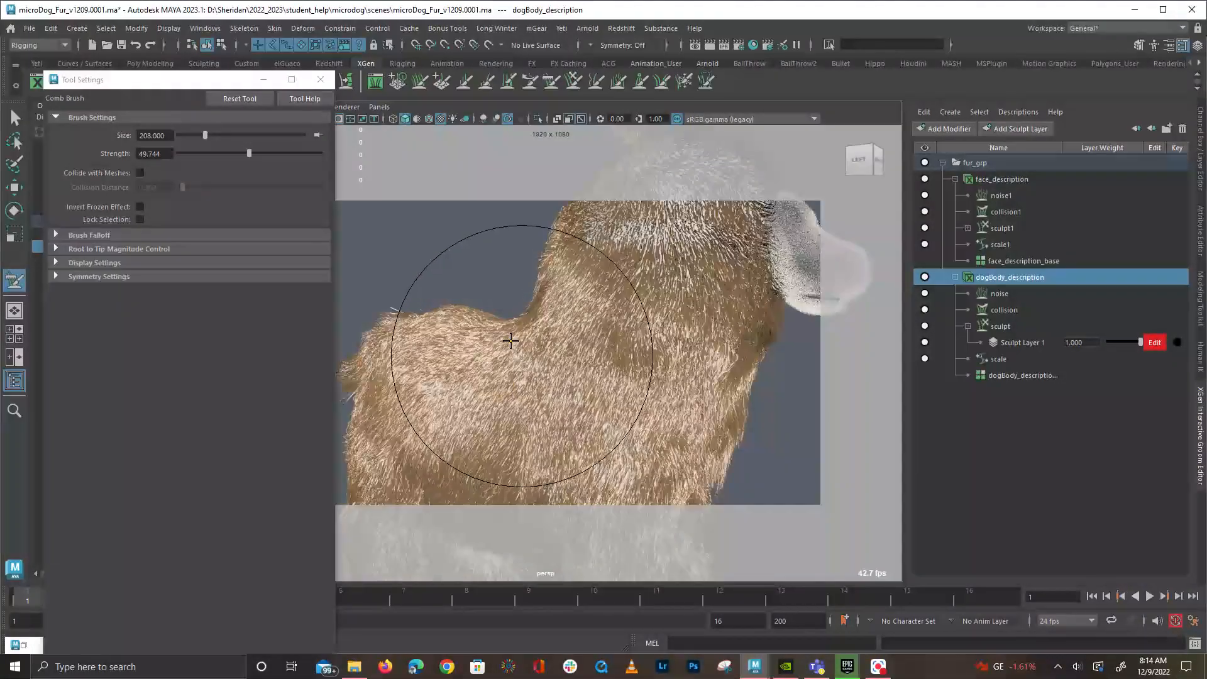
middle_click_drag(506, 358, 676, 360, "alt")
left_click_drag(677, 360, 629, 357, "alt")
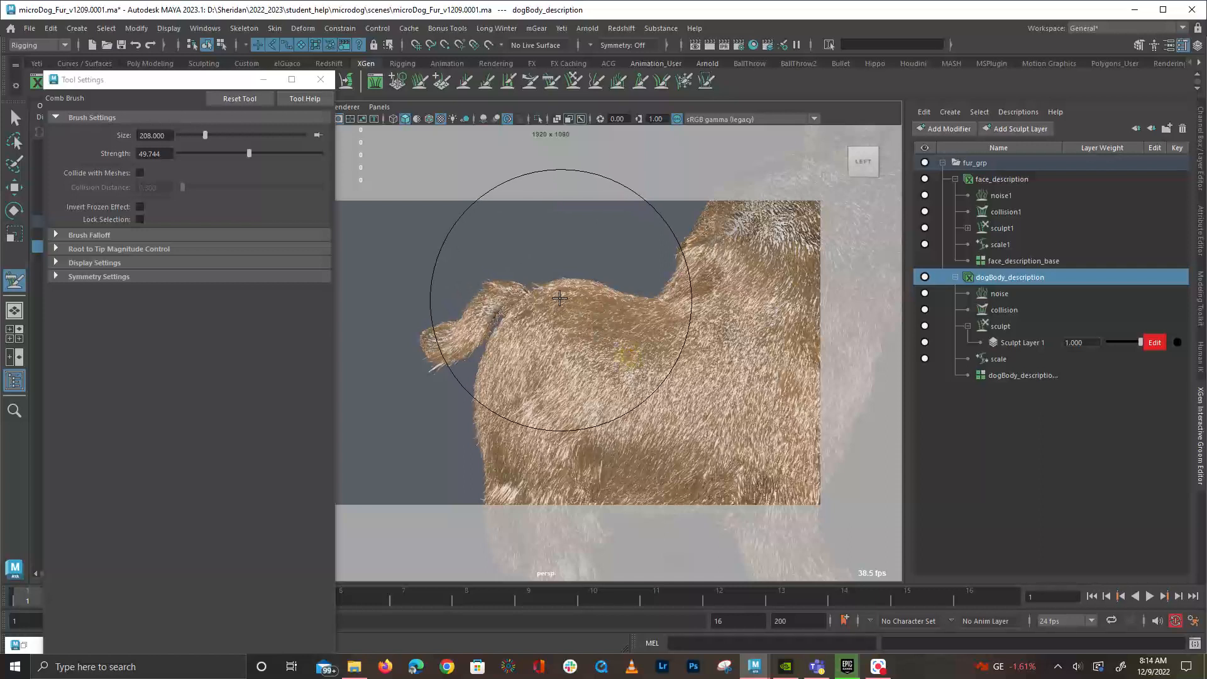
Reduce the Comb brush to size 110 for the tail area and save the scene as microDog_Fur_v1209.0002.ma
middle_click_drag(556, 319, 651, 361, "alt")
right_click_drag(651, 361, 767, 464, "alt")
mouse_move(619, 371)
middle_mouse_down("alt")
mouse_move(610, 358)
mouse_move(624, 422)
middle_mouse_up("alt")
left_click_drag(624, 422, 604, 396, "alt")
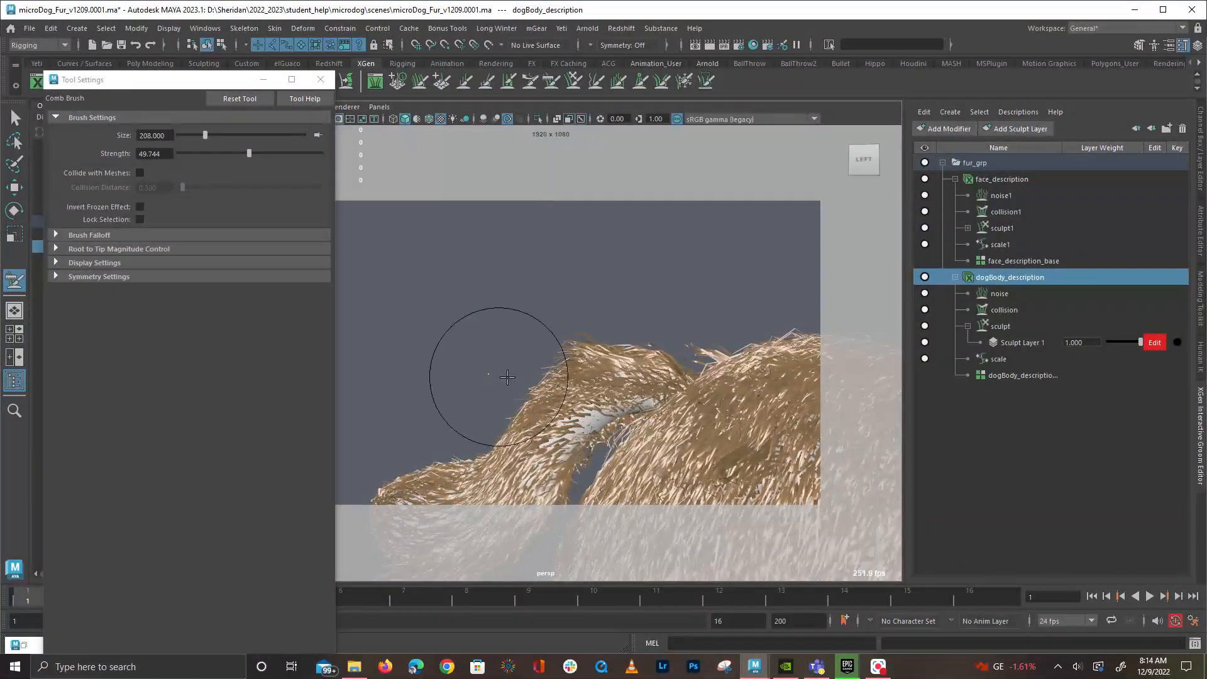
mouse_move(597, 353)
middle_mouse_down("alt")
mouse_move(632, 320)
mouse_move(692, 213)
middle_mouse_up("alt")
left_click_drag(692, 213, 642, 246, "alt")
key("ctrl+s")
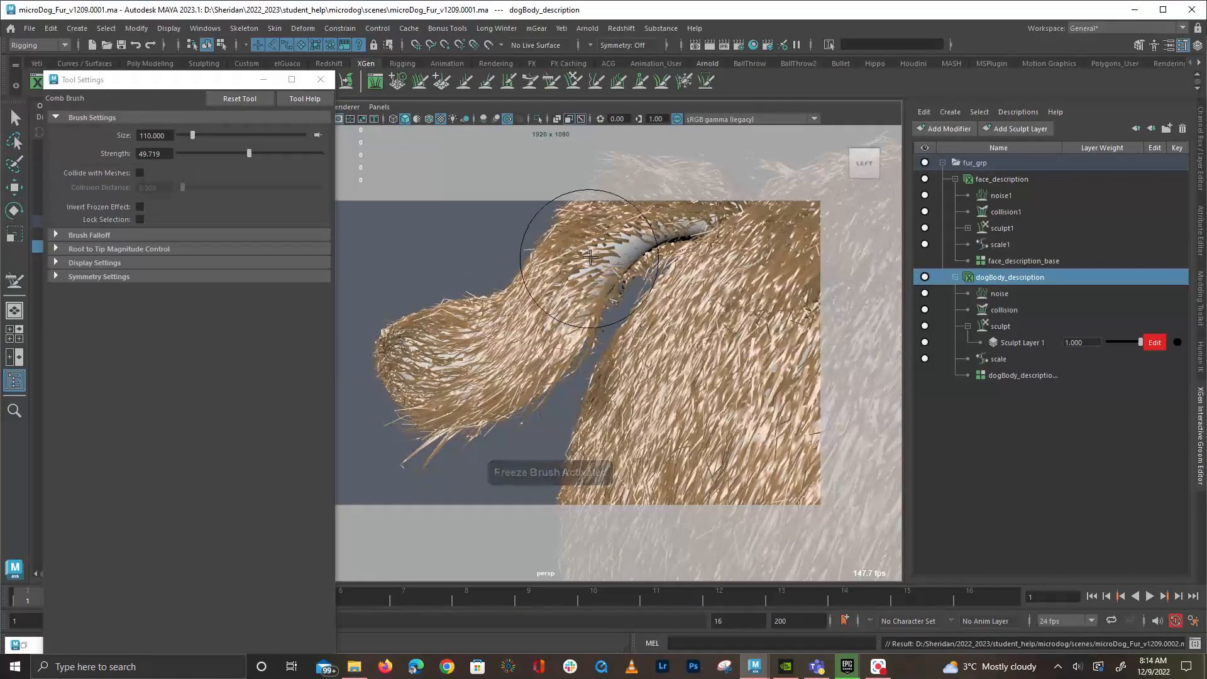
Freeze the fur along the upper side of the tail and its base with the Freeze brush
left_click_drag(601, 263, 620, 248, "alt")
middle_click_drag(619, 249, 528, 355, "alt")
mouse_move(491, 332)
left_mouse_down()
mouse_move(471, 364)
mouse_move(601, 458)
mouse_move(564, 577)
left_mouse_up()
mouse_move(614, 305)
left_mouse_down("alt")
mouse_move(524, 383)
mouse_move(316, 364)
left_mouse_up("alt")
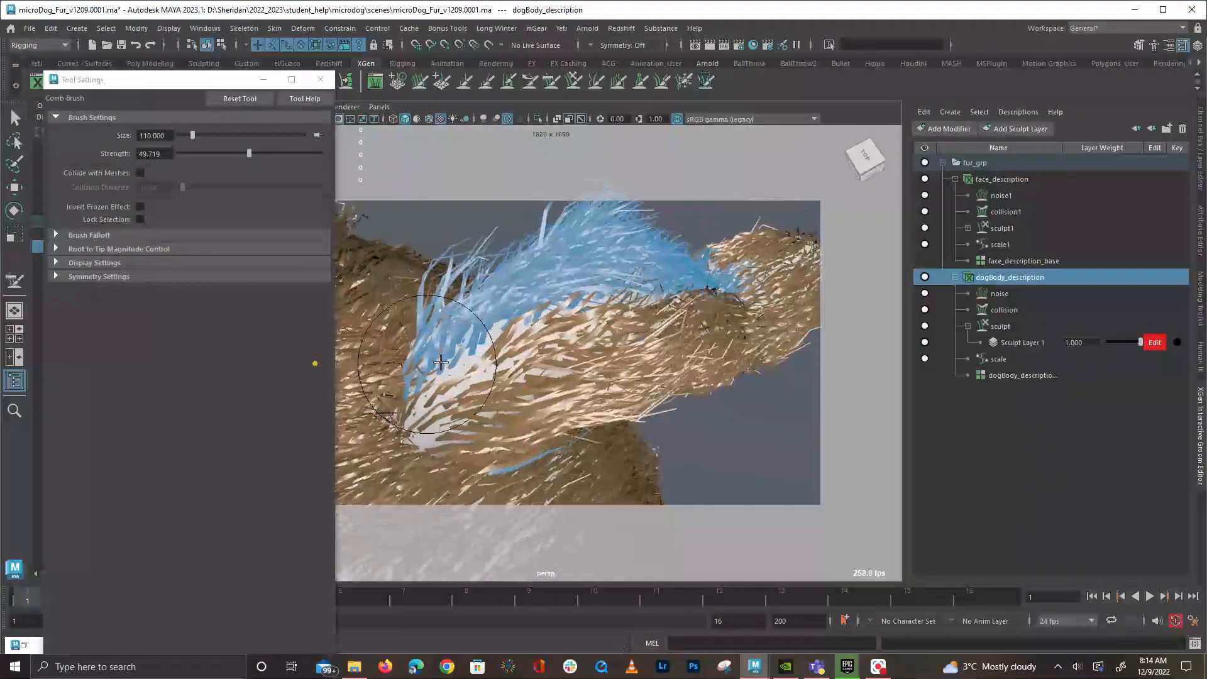
mouse_move(462, 396)
left_mouse_down()
mouse_move(626, 359)
mouse_move(560, 197)
mouse_move(592, 196)
mouse_move(627, 256)
left_mouse_up()
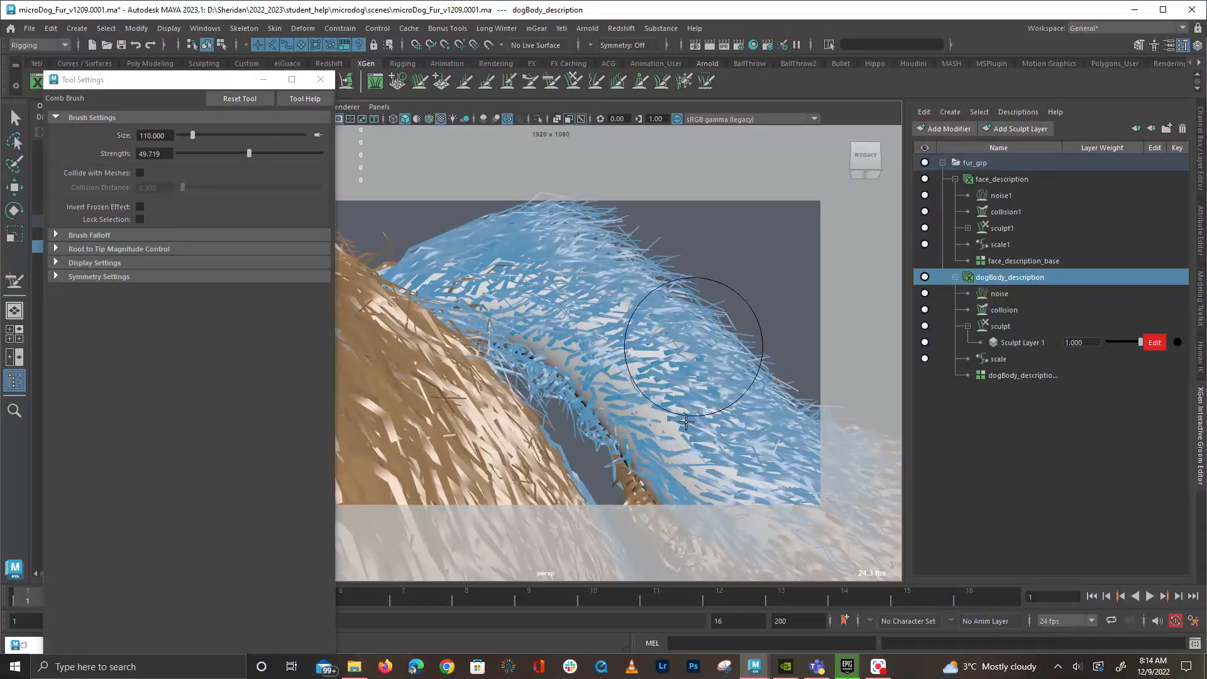
Freeze the remaining fur on the tail's underside and tip so the whole tail is covered
left_click_drag(698, 448, 617, 285, "alt")
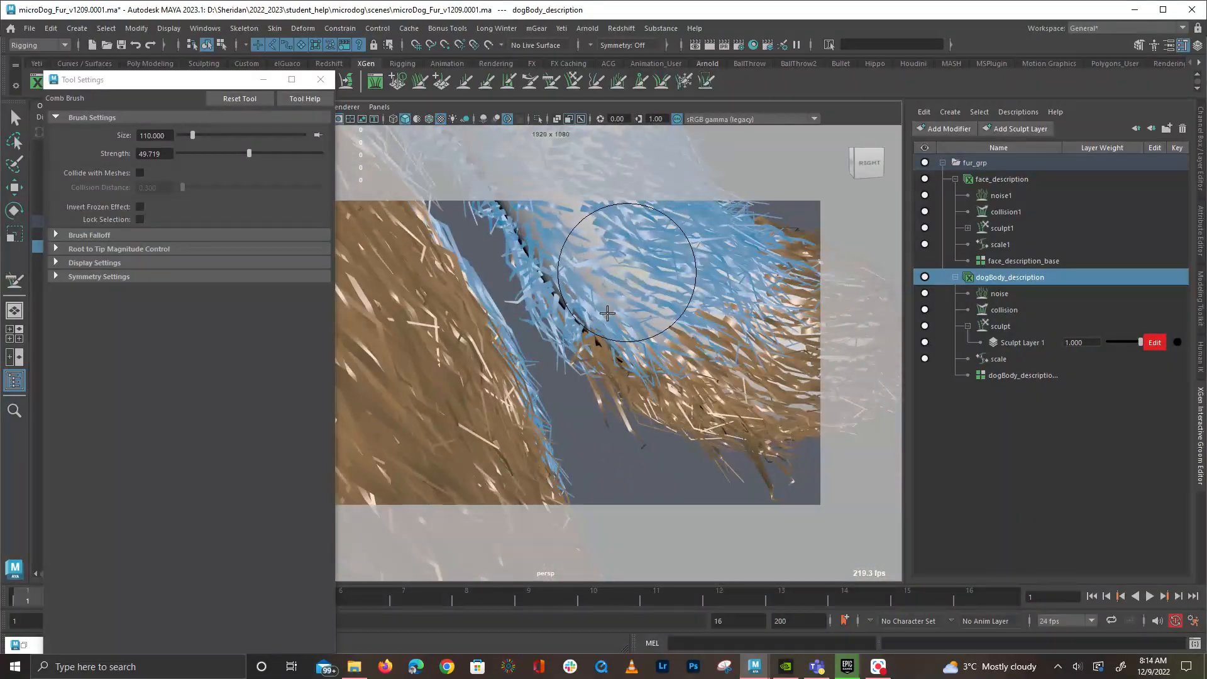
left_click_drag(729, 365, 776, 413)
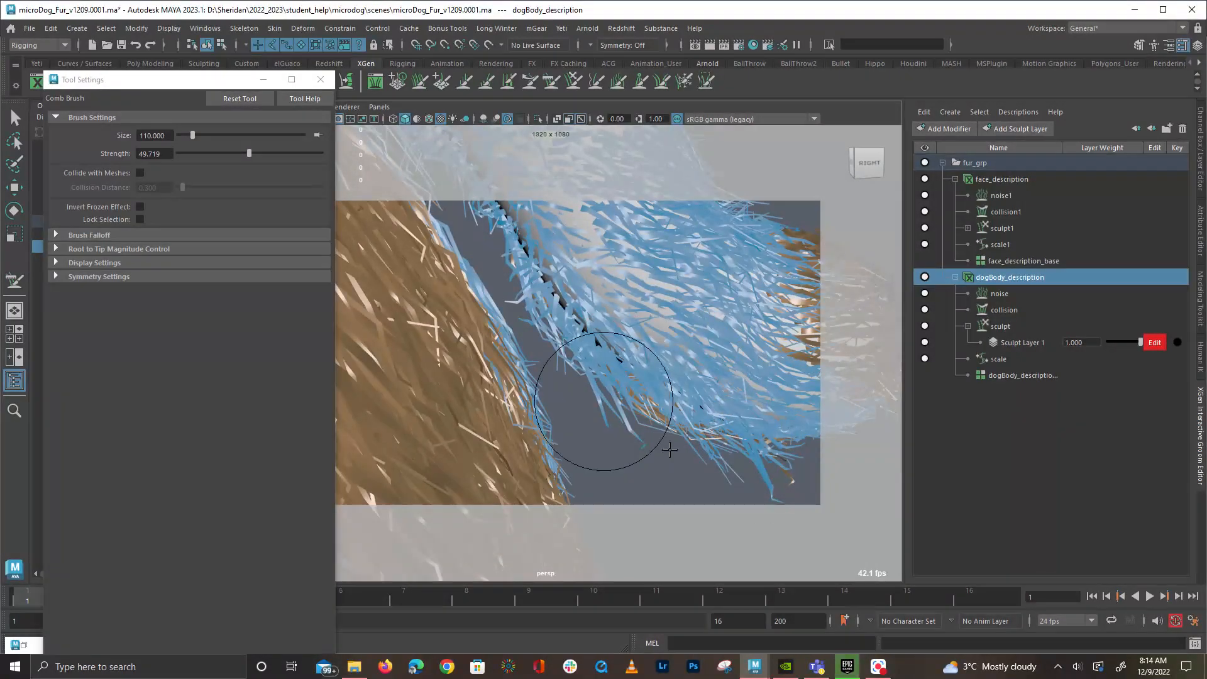
right_click_drag(734, 394, 668, 328, "alt")
left_click_drag(680, 328, 509, 330, "alt")
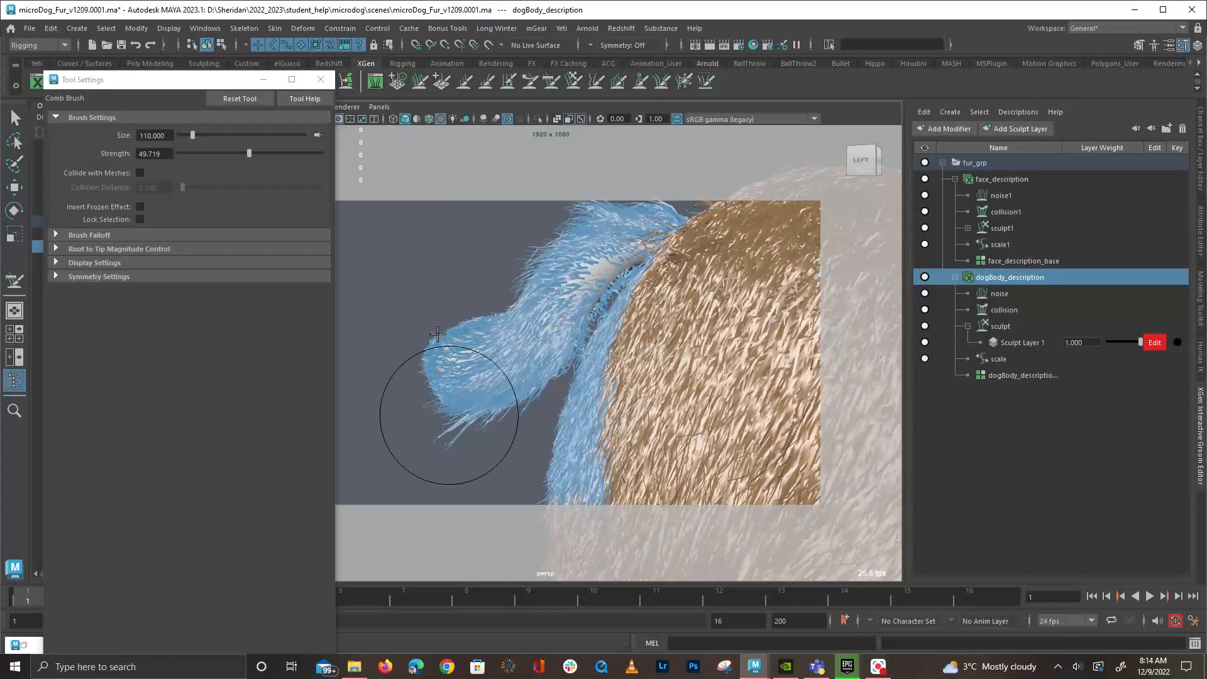
mouse_move(405, 390)
left_mouse_down("alt")
mouse_move(614, 341)
mouse_move(632, 435)
mouse_move(724, 438)
left_mouse_up("alt")
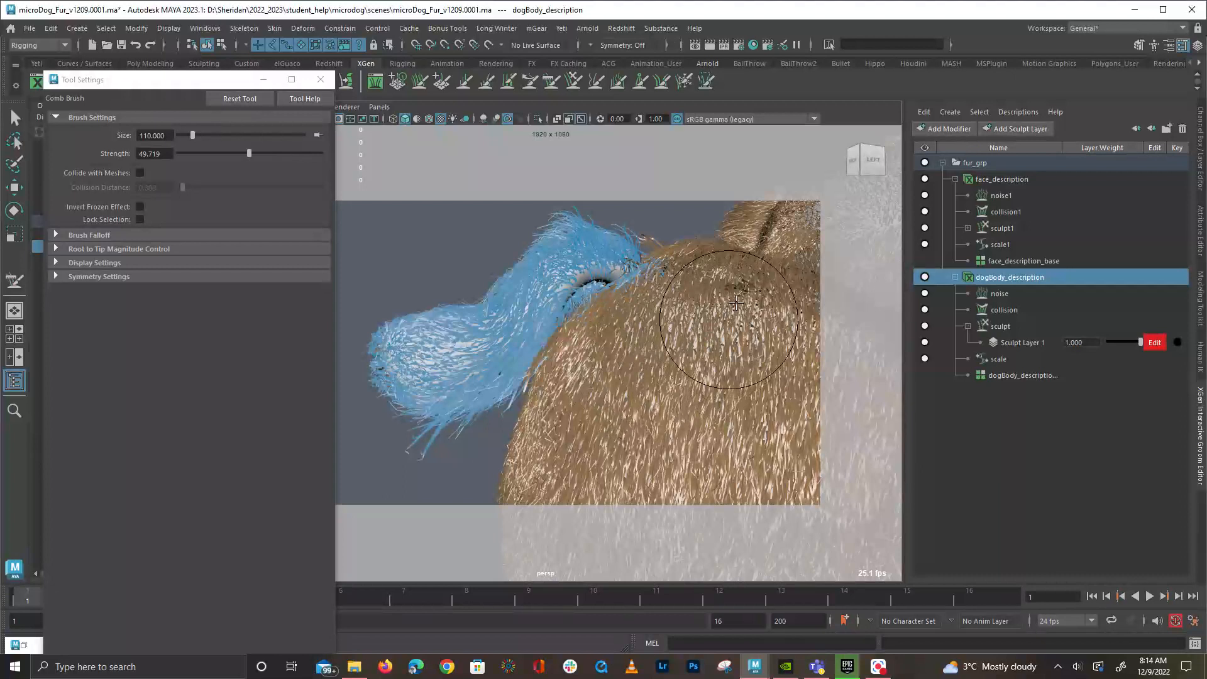
Comb the fur on the rump around the base of the tail with the Comb brush
left_click_drag(723, 295, 665, 377, "alt")
right_click_drag(666, 377, 746, 512, "alt")
middle_click_drag(746, 511, 586, 299, "alt")
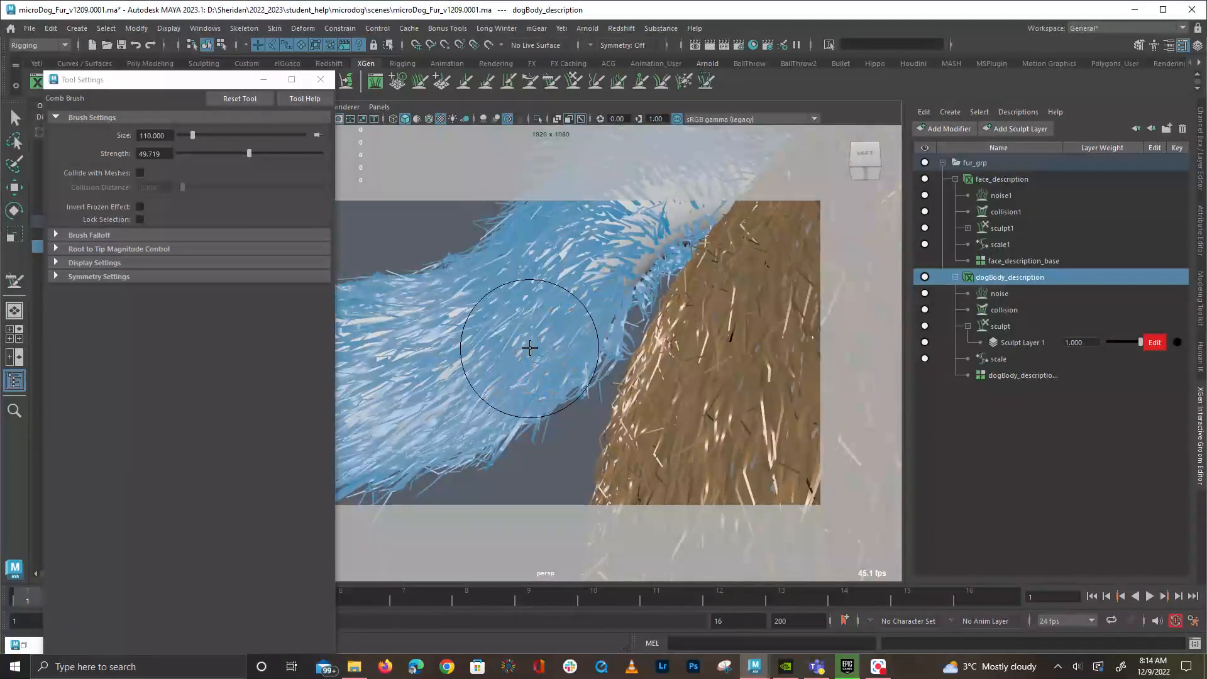
right_click_drag(589, 251, 406, 301, "alt")
left_click_drag(407, 302, 711, 329, "alt")
right_click_drag(711, 329, 767, 377, "alt")
mouse_move(768, 377)
left_mouse_down("alt")
mouse_move(694, 502)
mouse_move(469, 293)
left_mouse_up("alt")
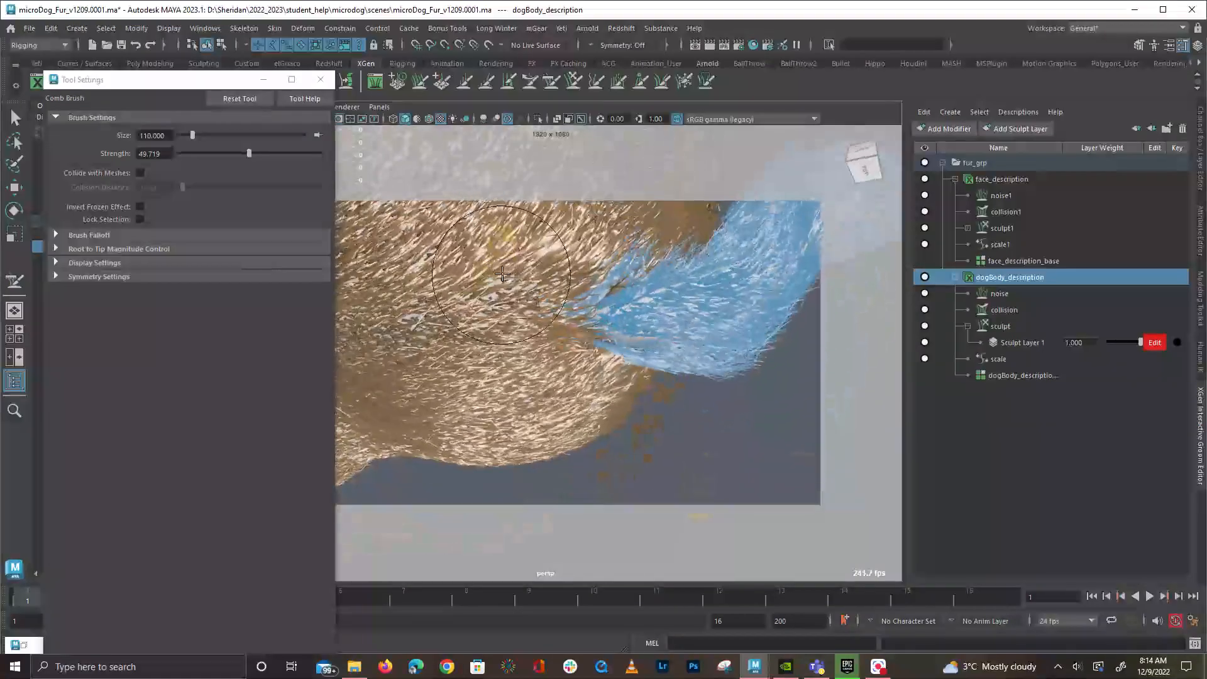
mouse_move(549, 252)
left_mouse_down()
mouse_move(533, 281)
mouse_move(505, 294)
left_mouse_up()
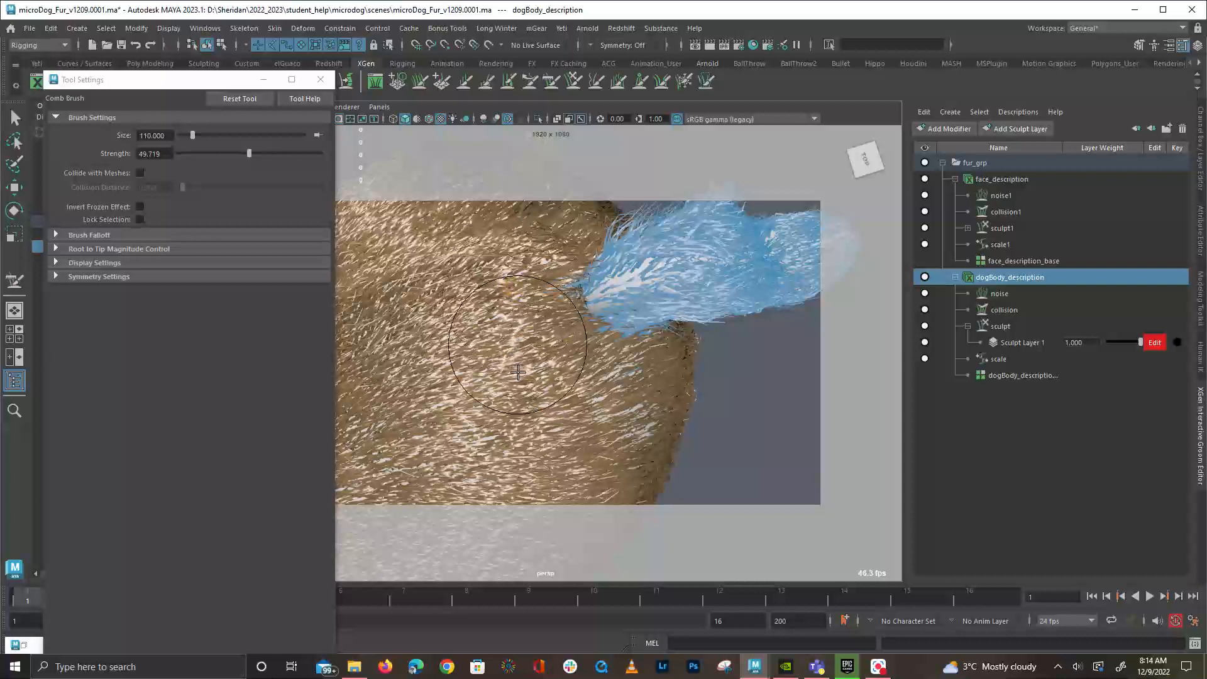
left_click_drag(519, 376, 484, 334, "alt")
right_click_drag(658, 407, 616, 371, "alt")
mouse_move(616, 371)
left_mouse_down("alt")
mouse_move(596, 377)
mouse_move(606, 368)
left_mouse_up("alt")
mouse_move(606, 367)
right_mouse_down("alt")
mouse_move(628, 391)
mouse_move(667, 382)
right_mouse_up("alt")
middle_click_drag(668, 383, 549, 379, "alt")
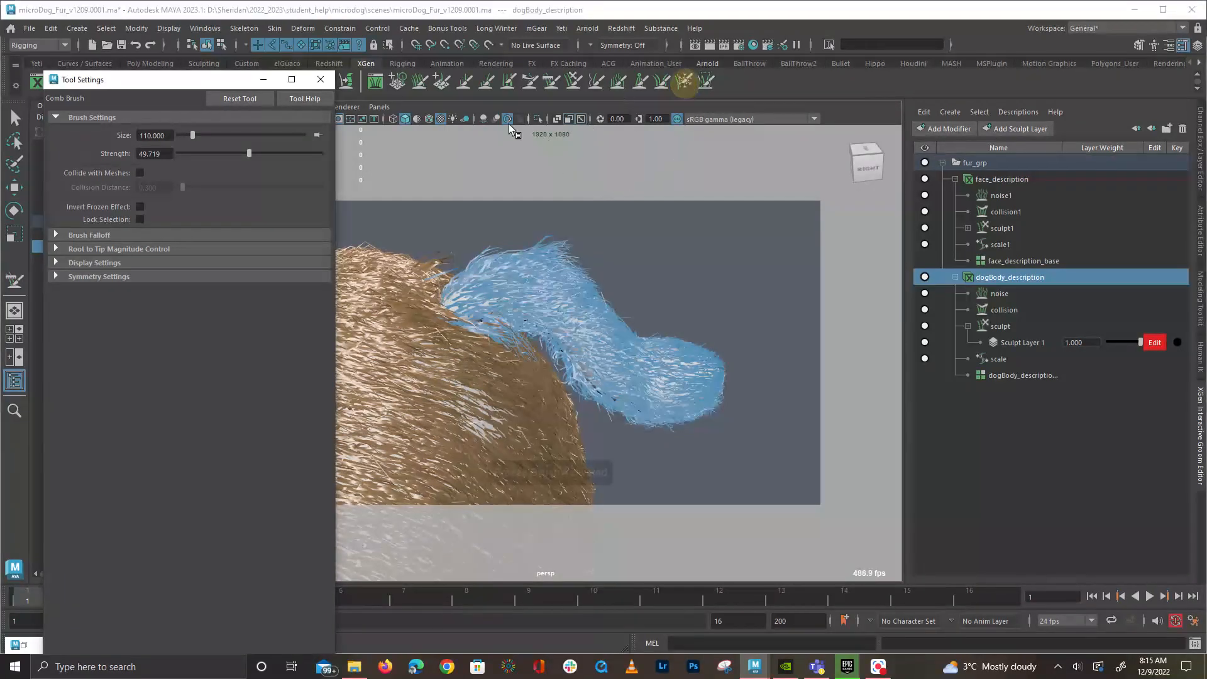
left_click(684, 80)
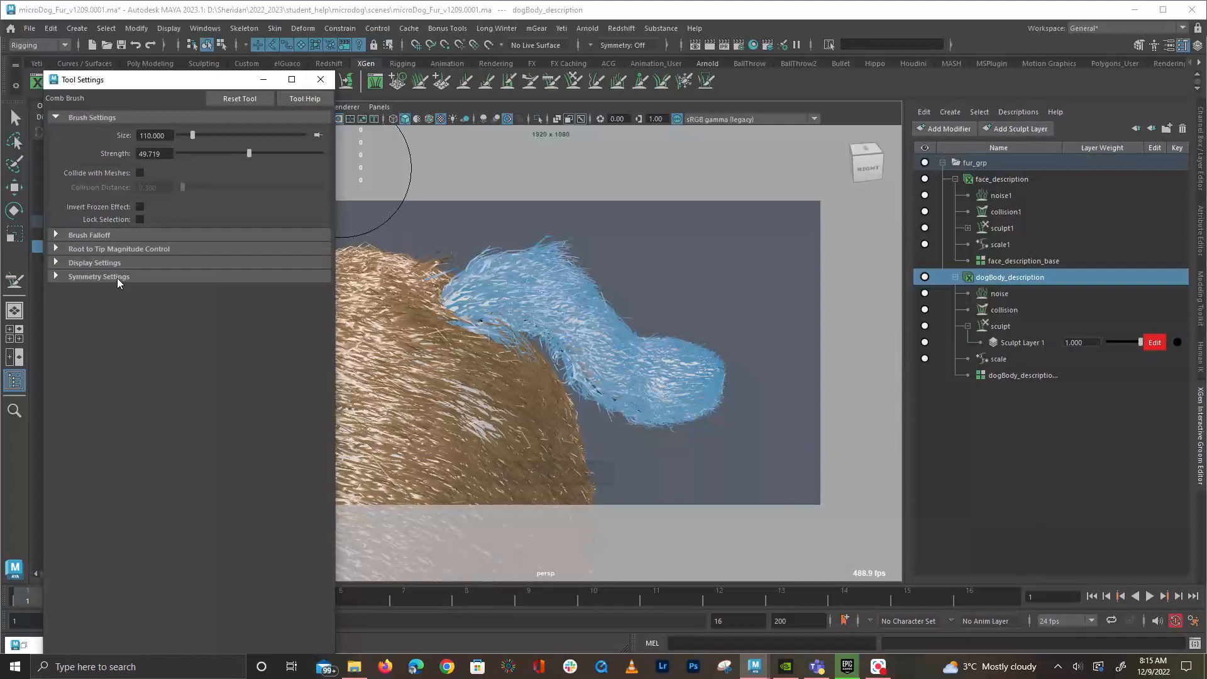
left_click(332, 79)
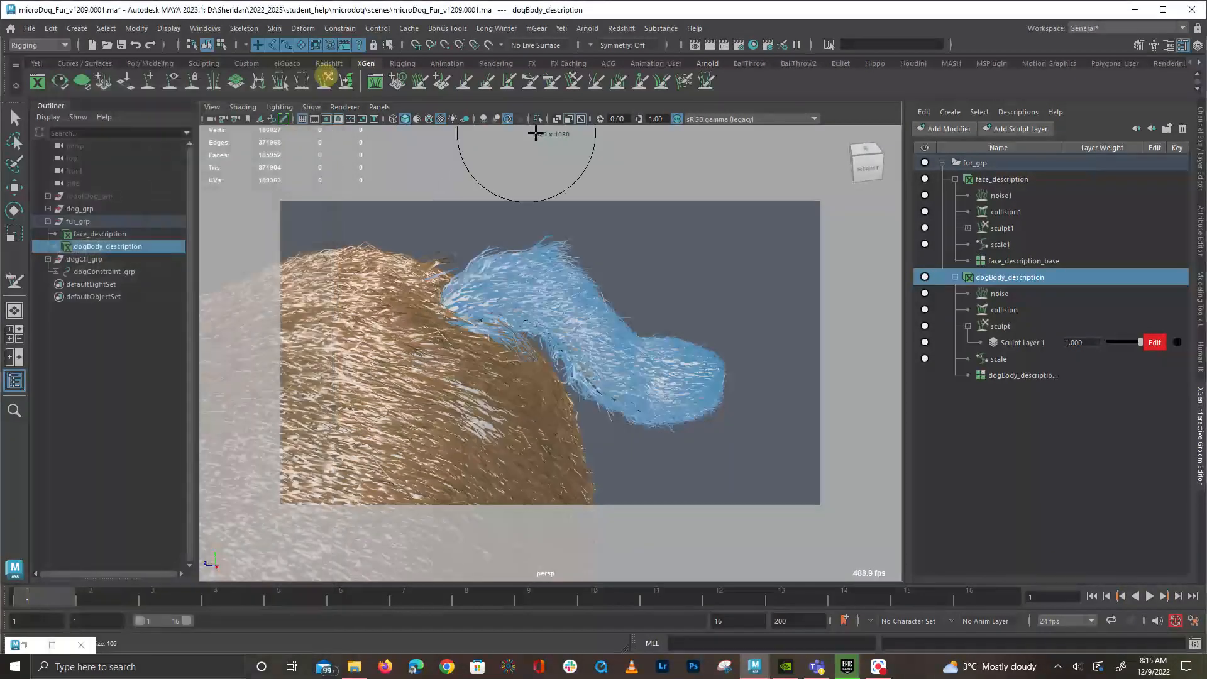
left_click(686, 81)
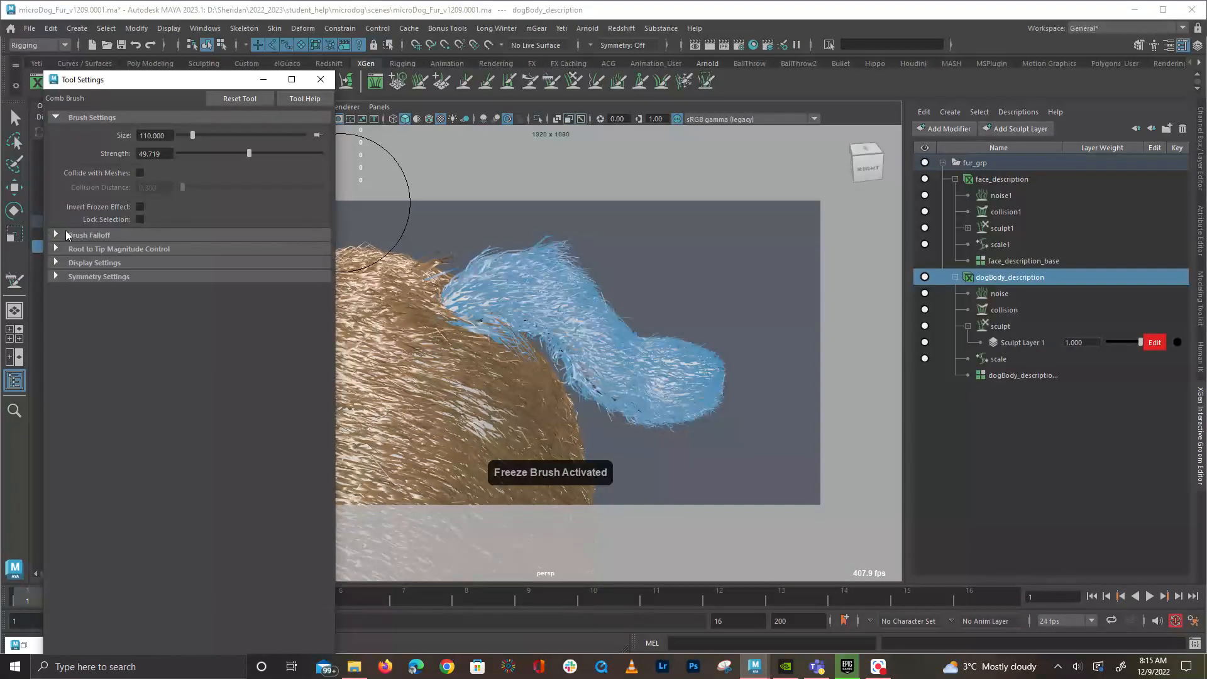
left_click(67, 235)
left_click(63, 234)
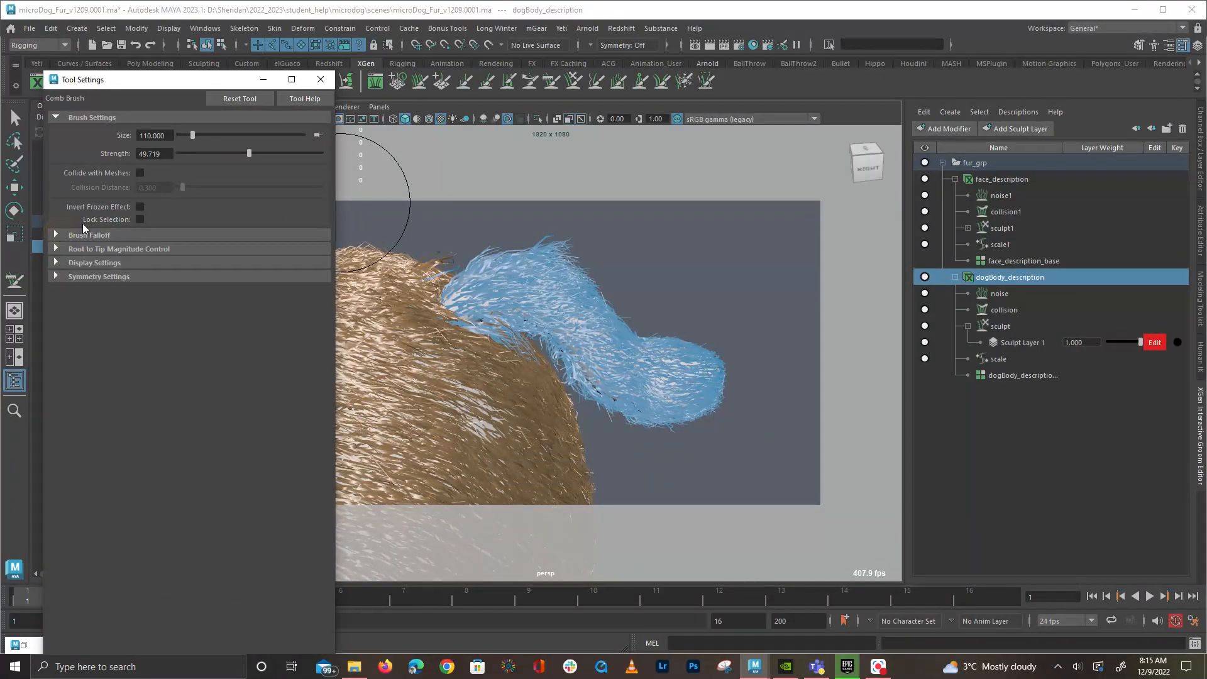
left_click(322, 80)
double_click(15, 280)
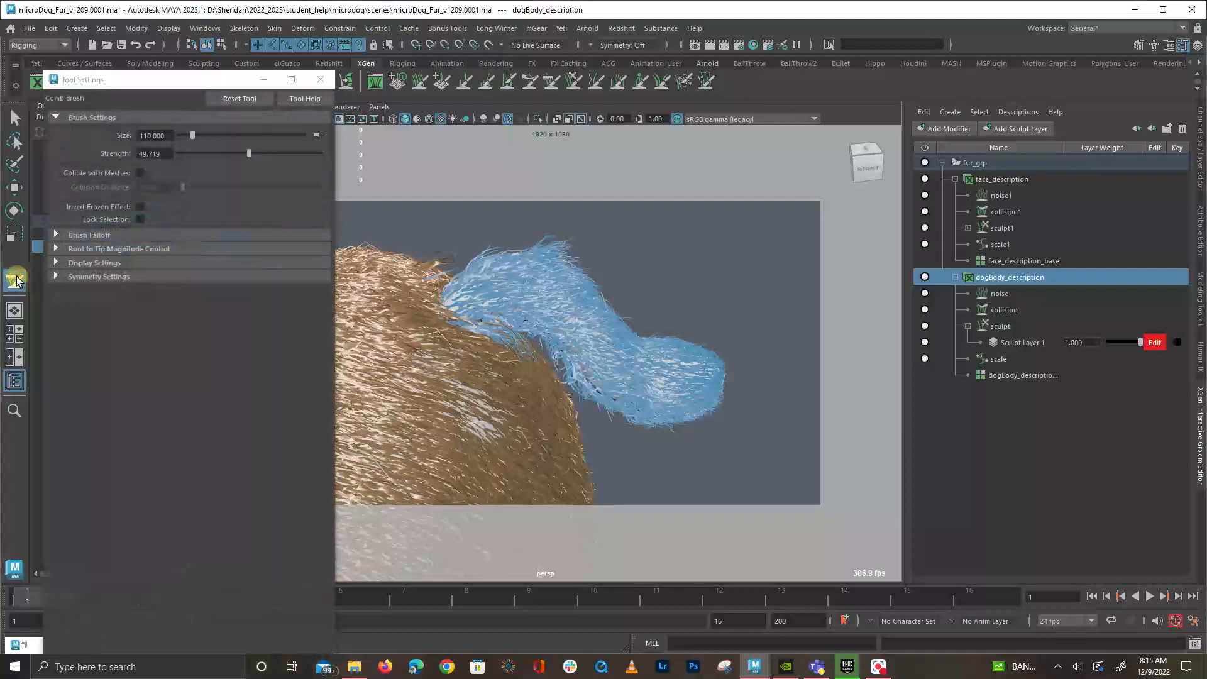
left_click(325, 81)
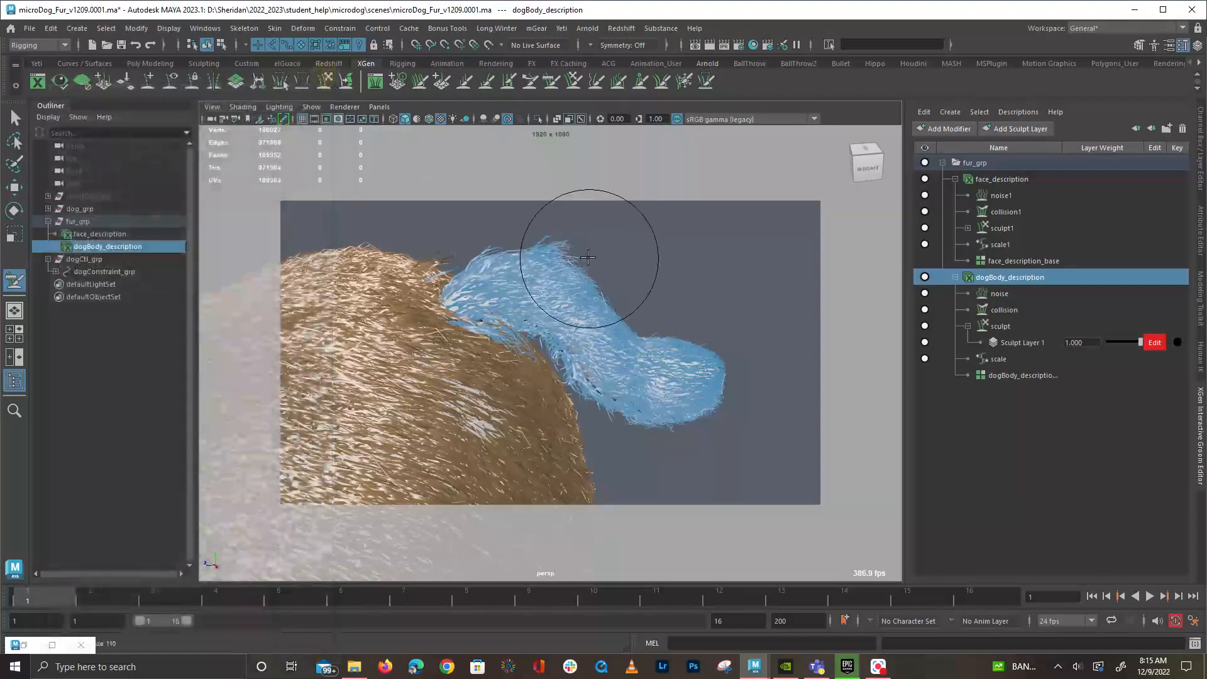
Save an incremented scene version microDog_Fur_v1209.0002.ma and turn on Invert Frozen Effect for the Comb brush
left_click_drag(587, 256, 552, 194, "alt")
key("ctrl+alt+s")
double_click(551, 77)
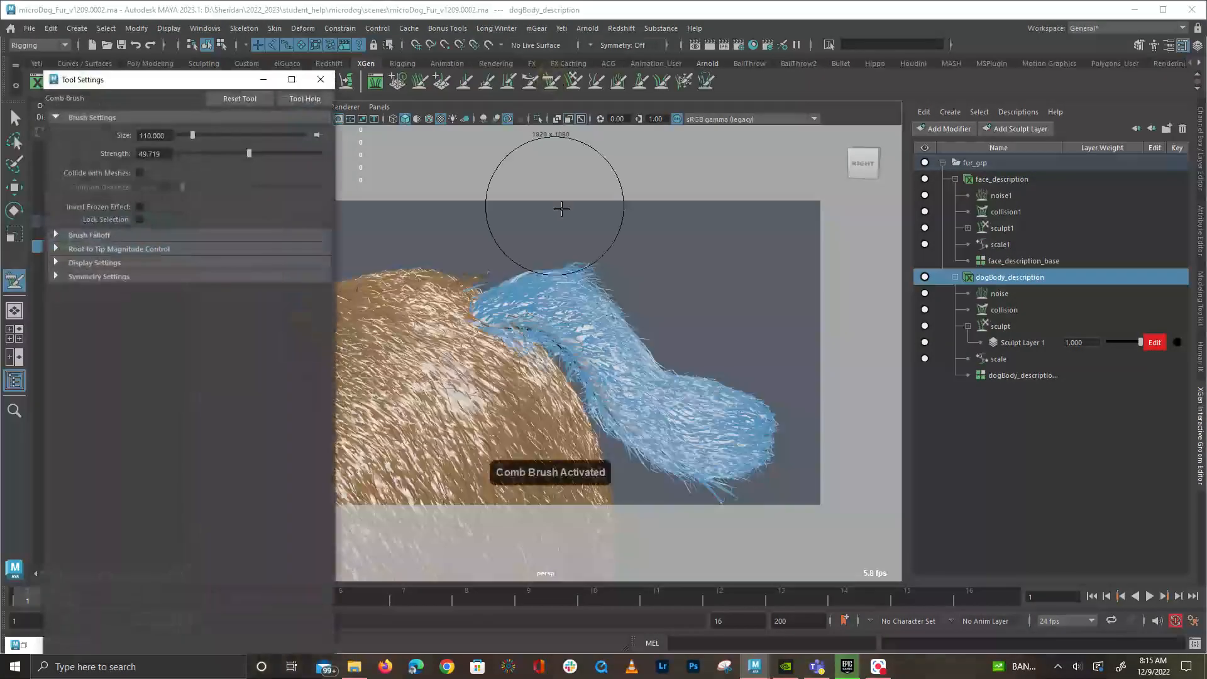
right_click(649, 239)
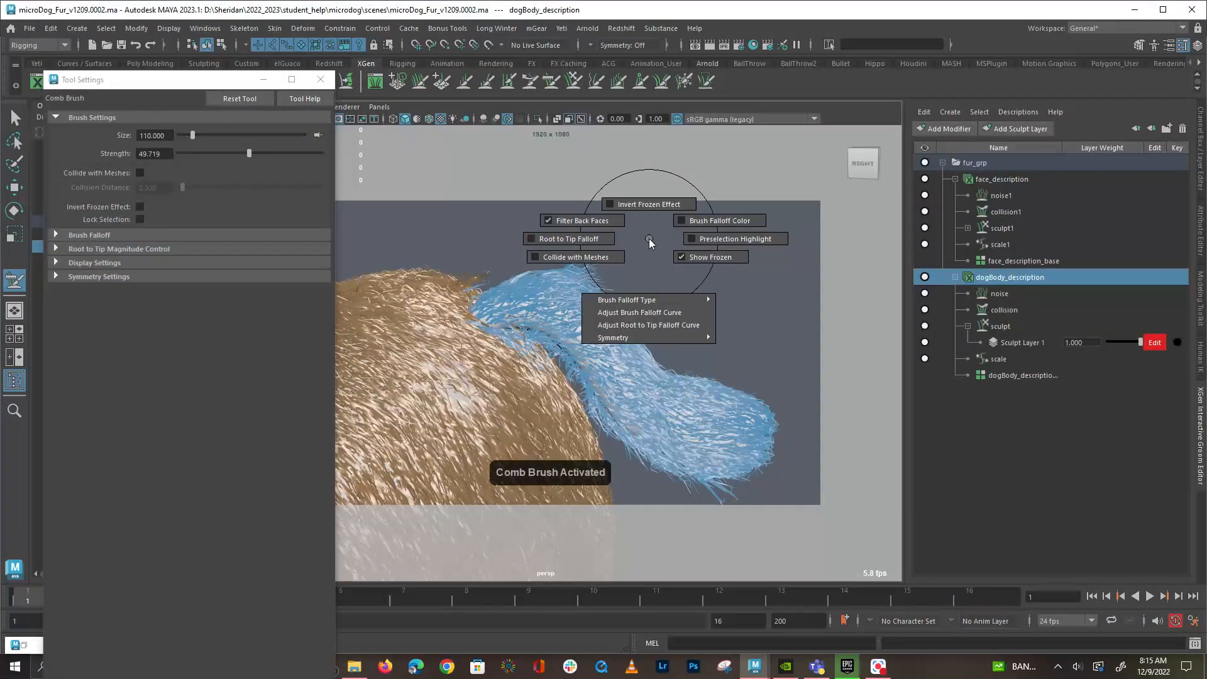
left_click(653, 204)
Comb the frozen tail fur from base to tip, enlarging the Comb brush to size 204
middle_click_drag(636, 294, 581, 226, "alt")
left_click_drag(556, 259, 606, 210, "alt")
left_click_drag(500, 267, 600, 390)
key("b")
left_click_drag(563, 347, 621, 355)
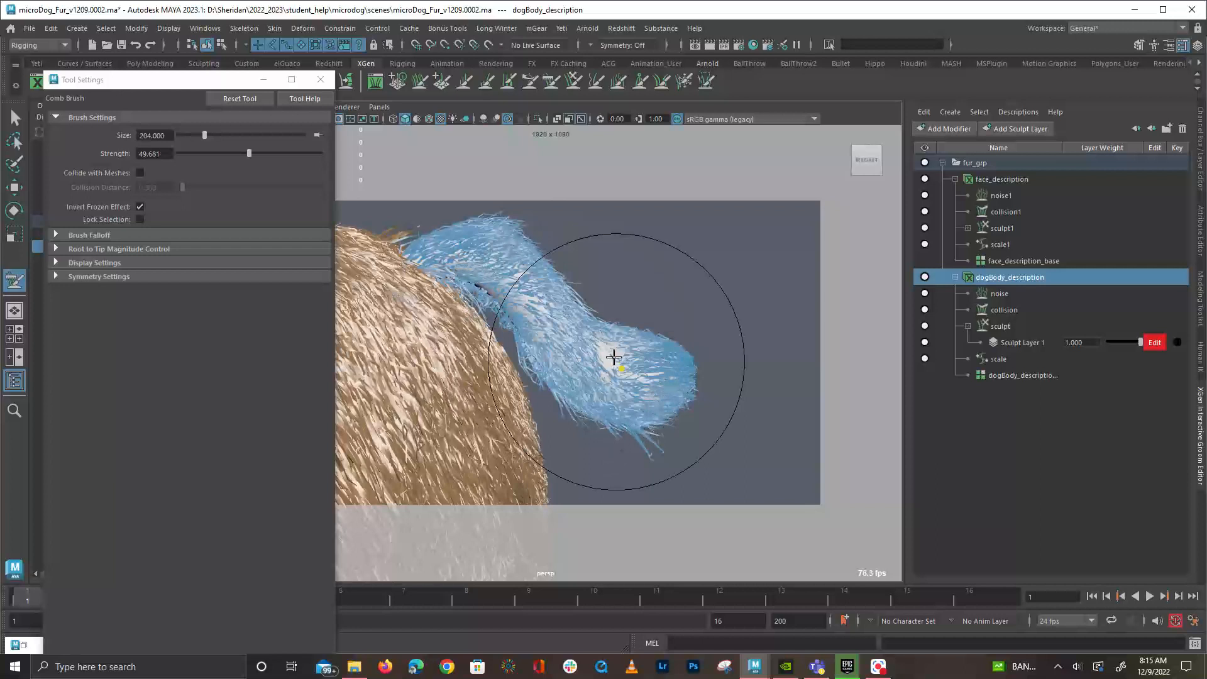
mouse_move(508, 231)
left_mouse_down()
mouse_move(623, 341)
mouse_move(591, 292)
mouse_move(713, 346)
left_mouse_up()
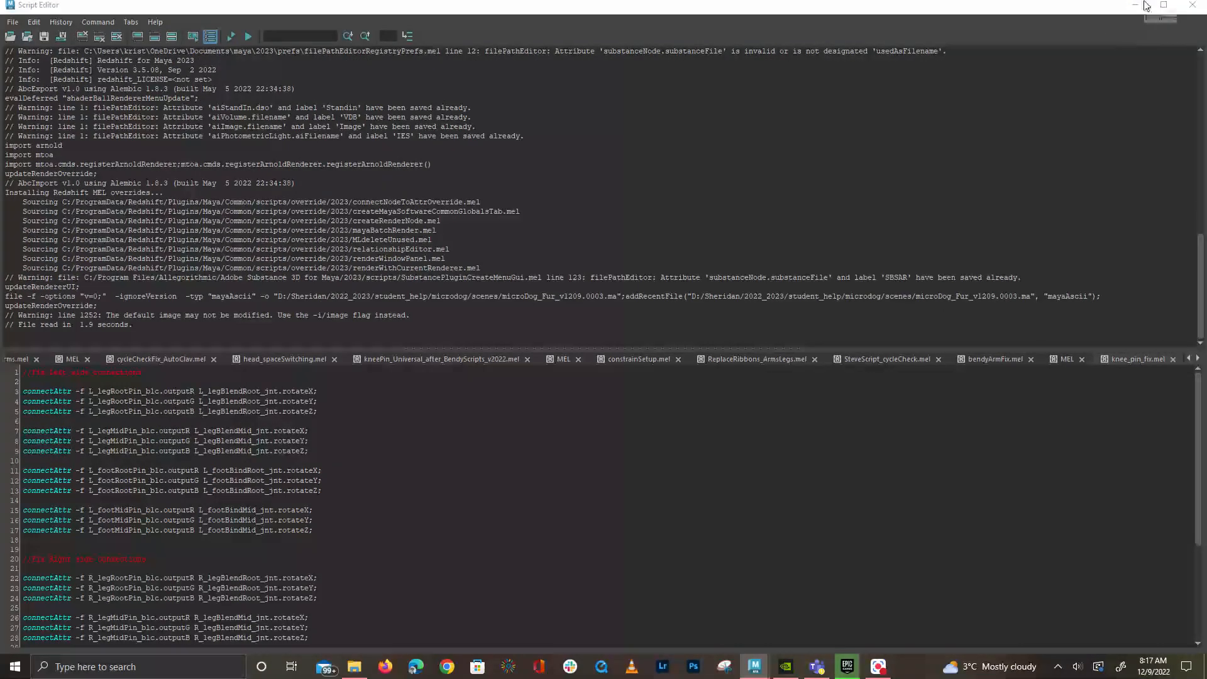
Put away the Script Editor and activate the Freeze brush with its tool settings open
left_click(1142, 6)
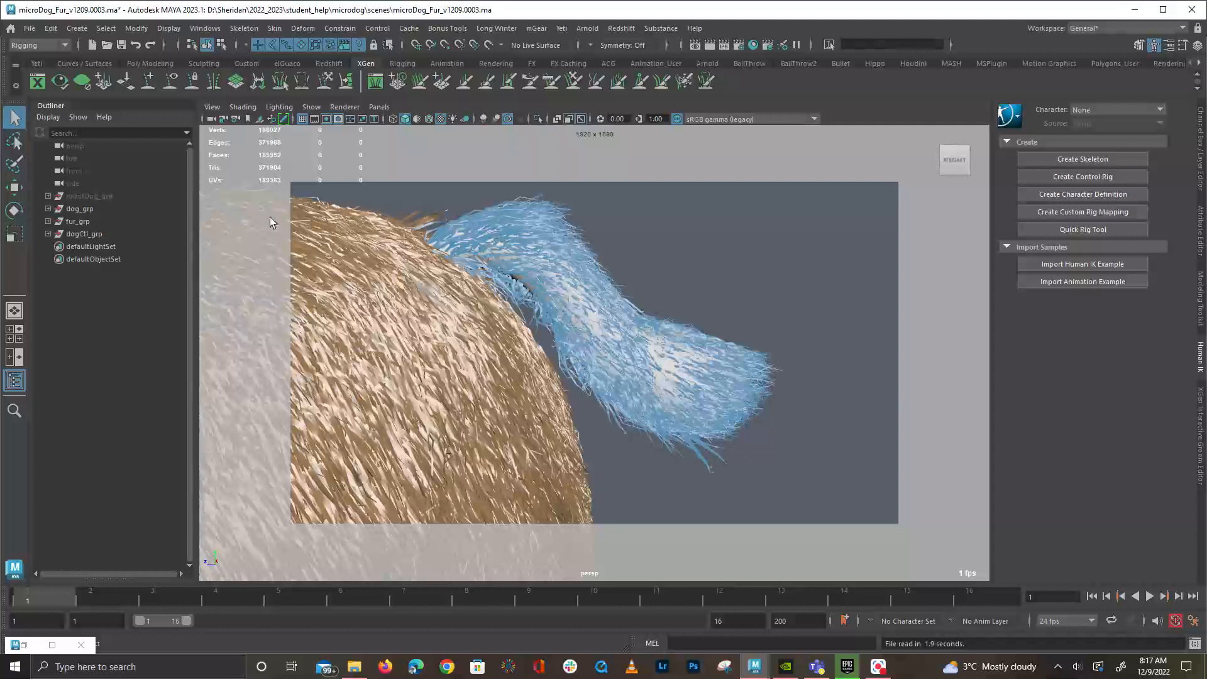
double_click(684, 81)
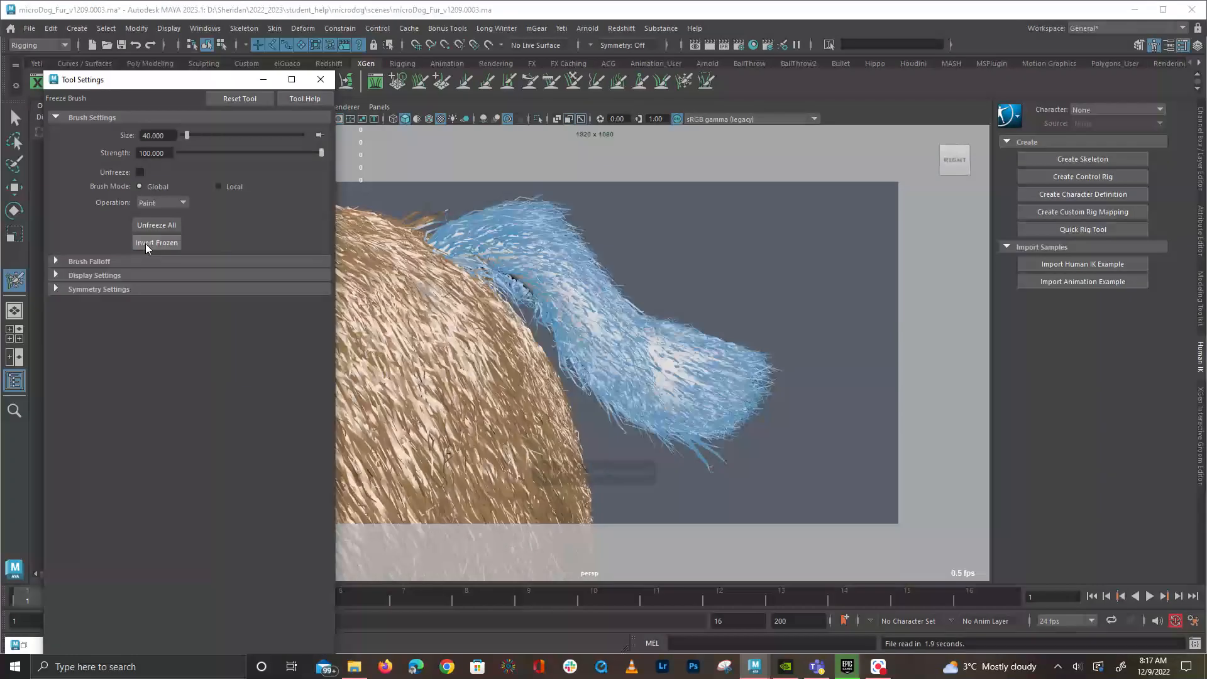
left_click_drag(711, 216, 774, 211, "alt")
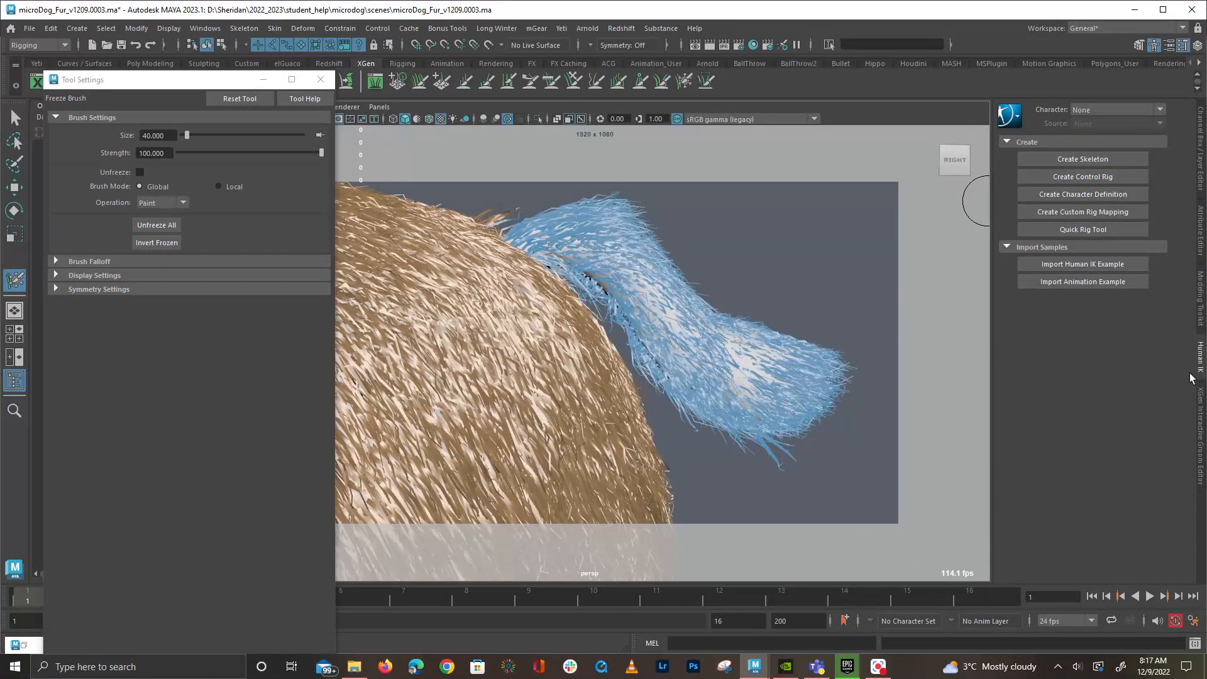
Open the XGen Interactive Groom Editor and enable editing of Sculpt Layer 1 under dogBody_description's sculpt modifier
left_click(374, 80)
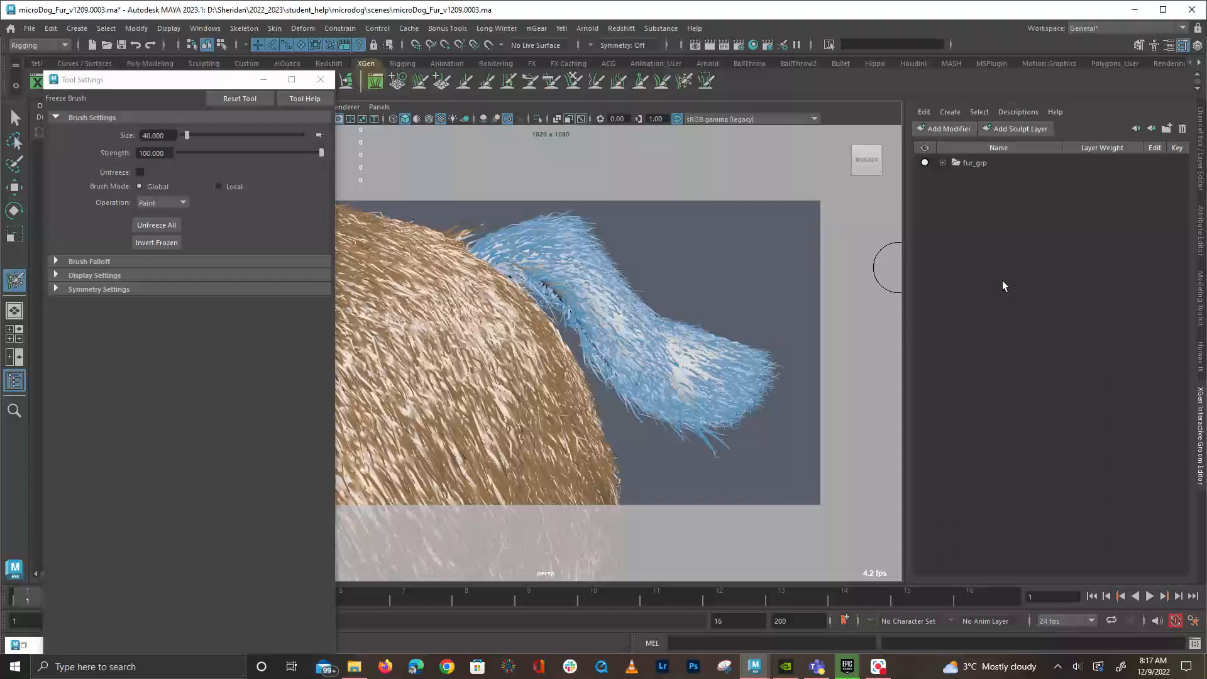
left_click(942, 163)
left_click(954, 195)
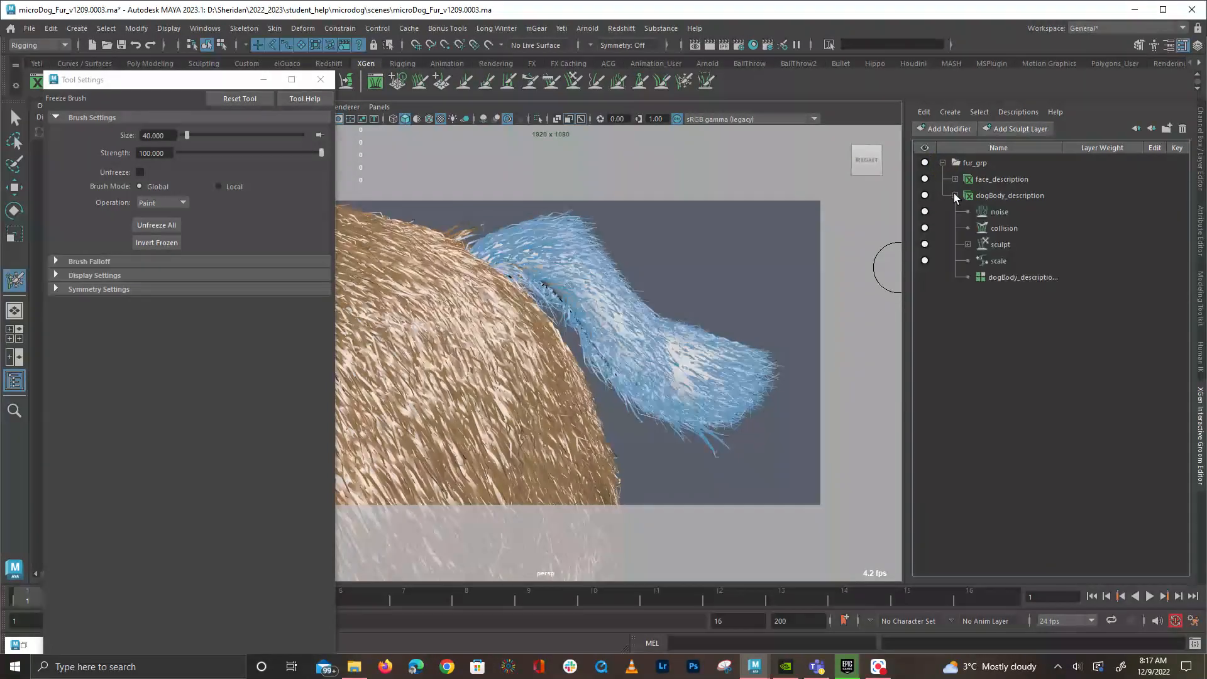
left_click(1013, 246)
left_click(966, 245)
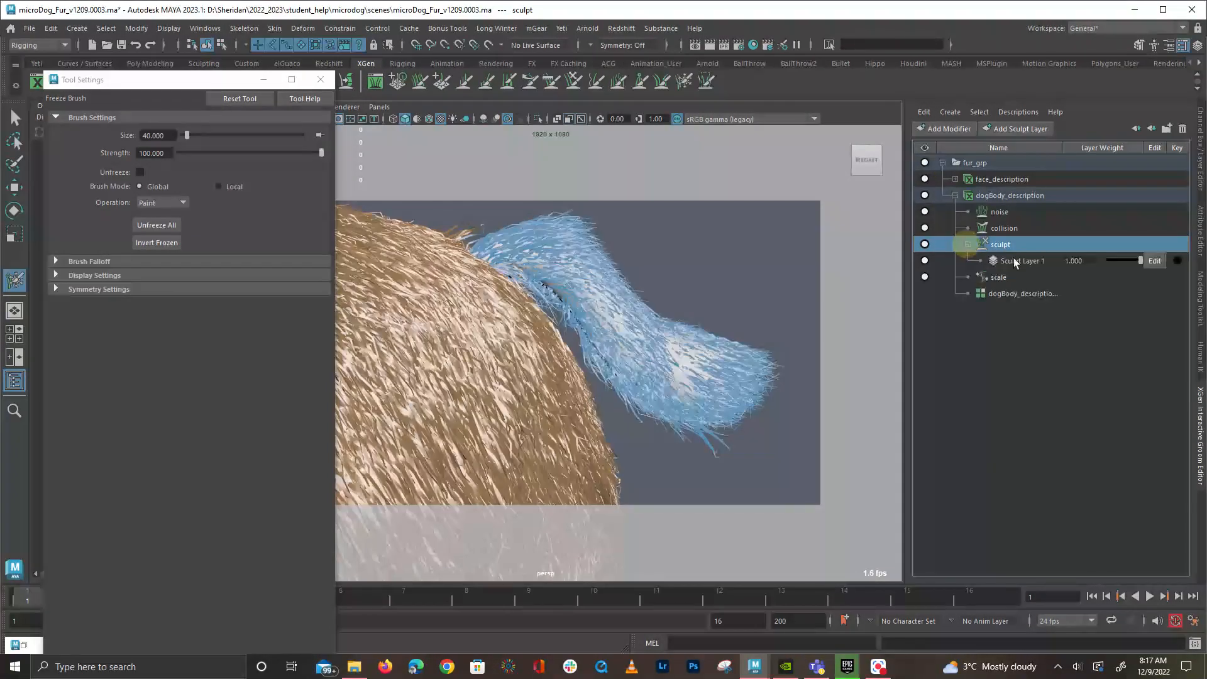
left_click(1155, 261)
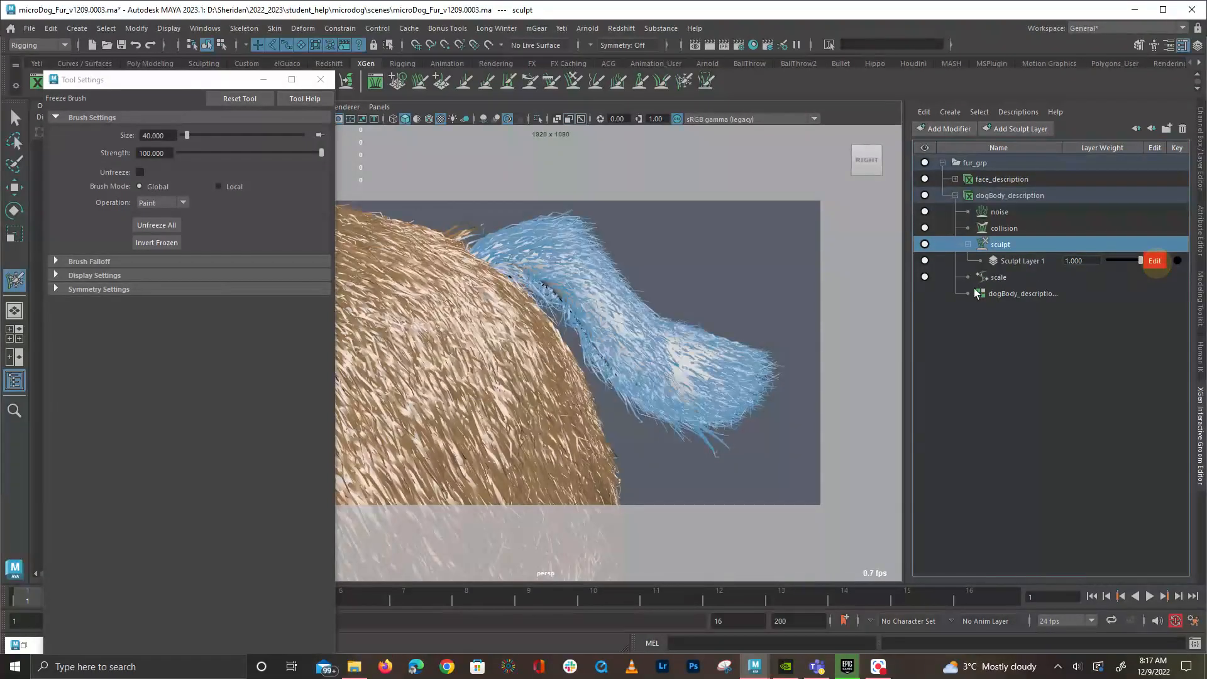
Invert the frozen fur so the body is frozen and the tail is free, and switch to the Comb brush
left_click(157, 242)
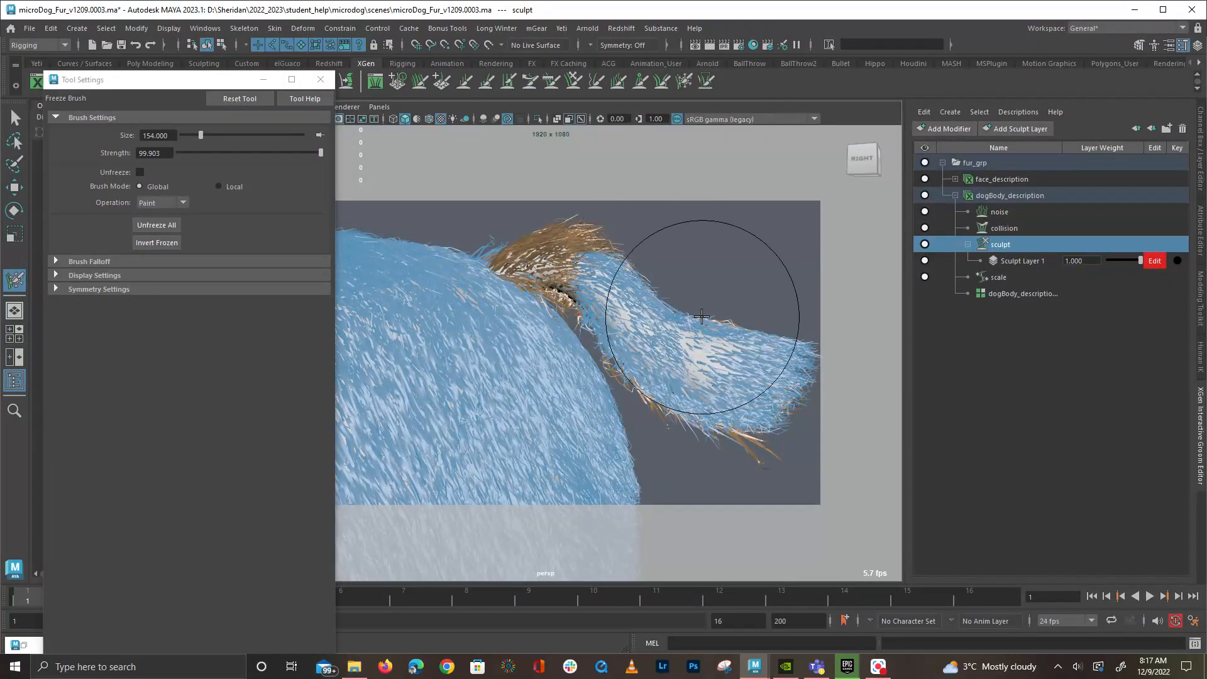
left_click_drag(610, 254, 566, 202, "alt")
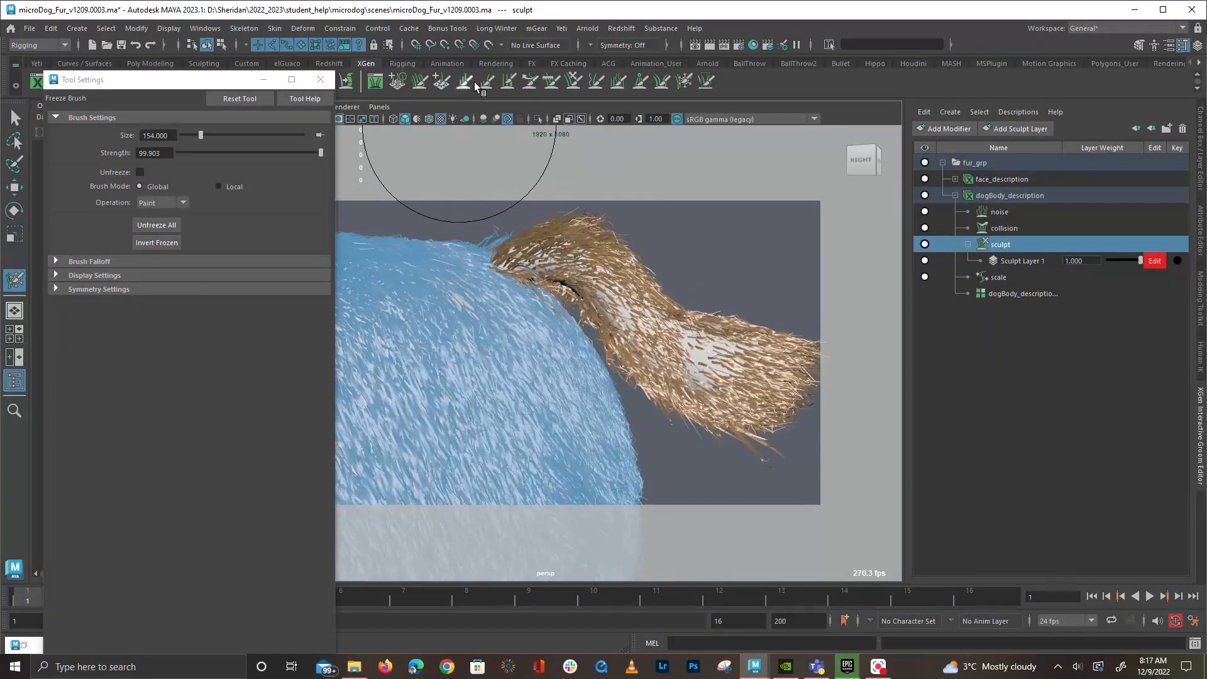
left_click(551, 82)
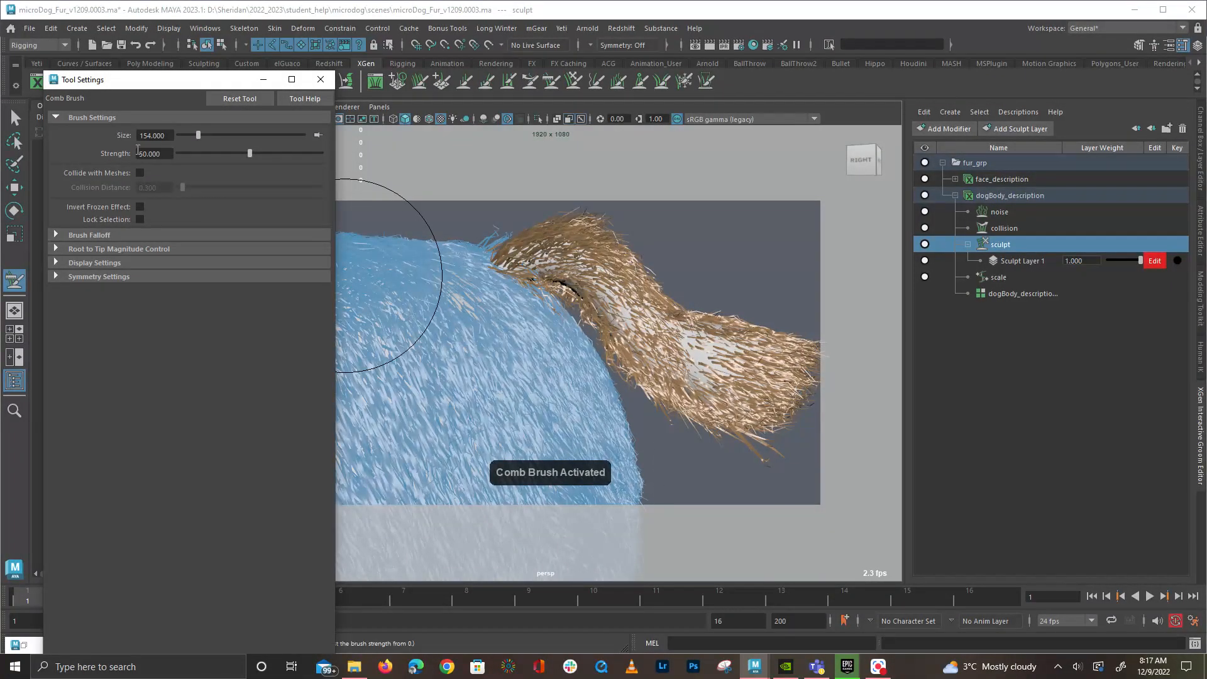
right_click(650, 288)
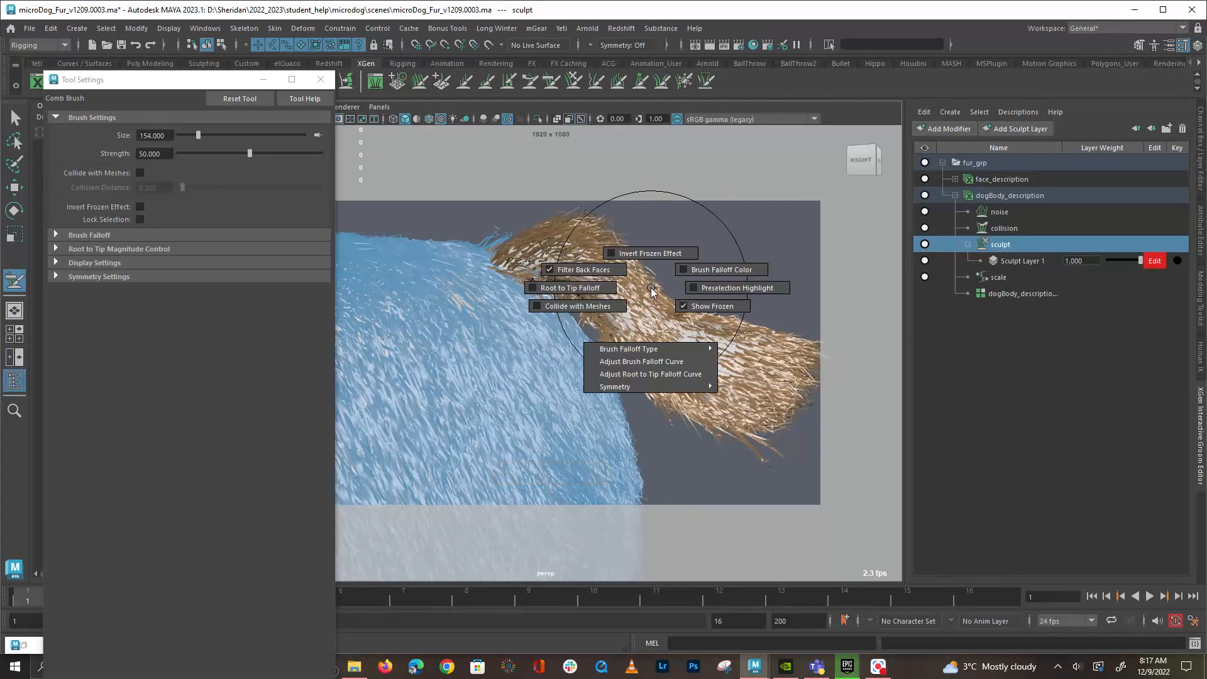
Comb the tail fur with the Comb brush at size 154 and disable dogBody_description's collision modifier
mouse_move(663, 287)
left_mouse_down()
mouse_move(705, 243)
mouse_move(768, 436)
mouse_move(622, 402)
mouse_move(626, 416)
mouse_move(627, 369)
left_mouse_up()
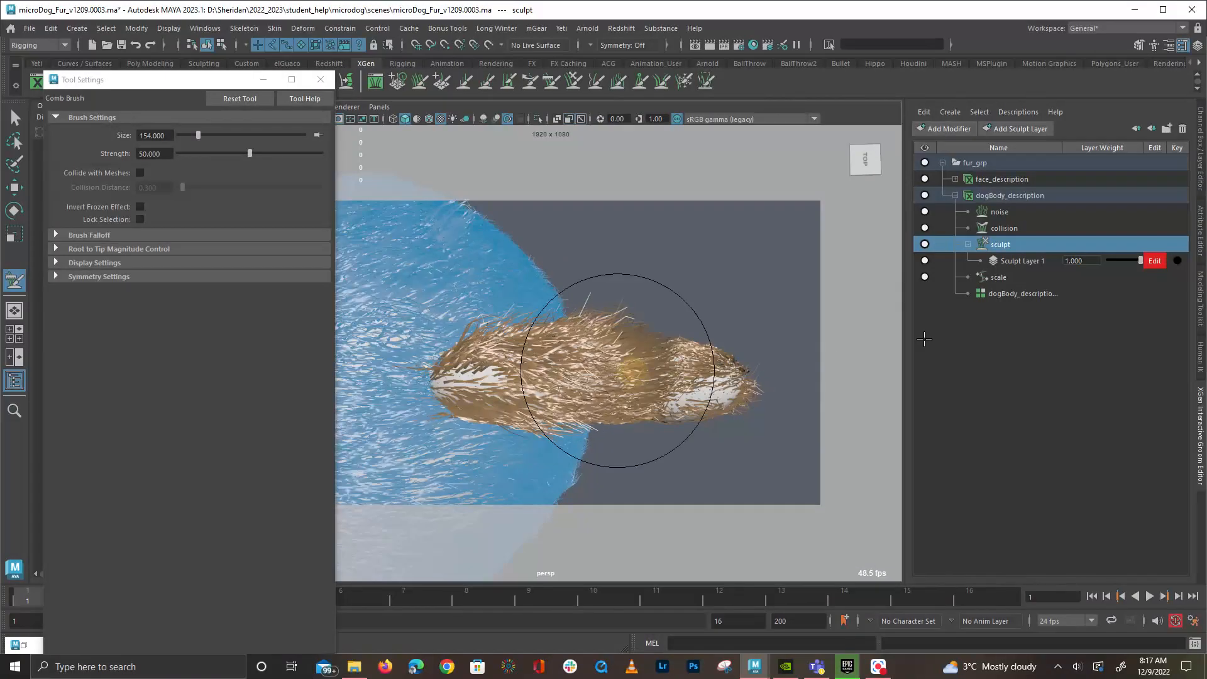
left_click(929, 227)
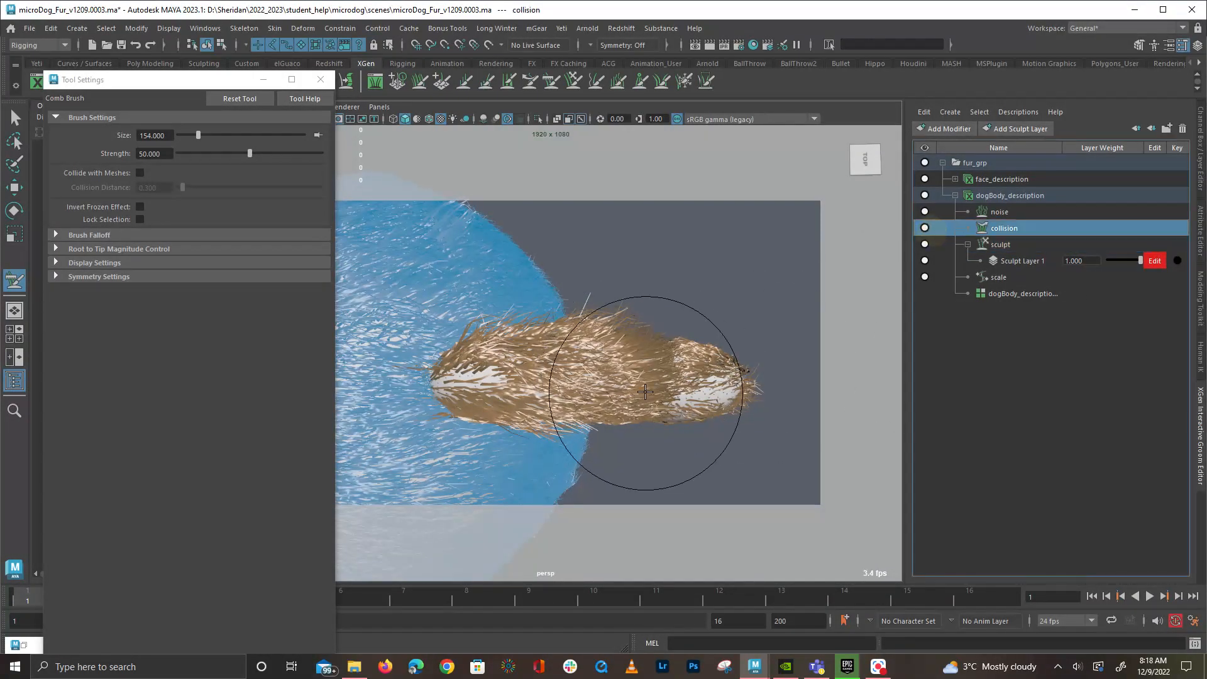
left_click(924, 230)
Comb the fur on the dog's right side of the tail from the base to the tip
left_click_drag(592, 377, 660, 373, "alt")
left_click_drag(756, 469, 797, 471)
mouse_move(609, 409)
left_mouse_down()
mouse_move(590, 377)
mouse_move(543, 381)
left_mouse_up()
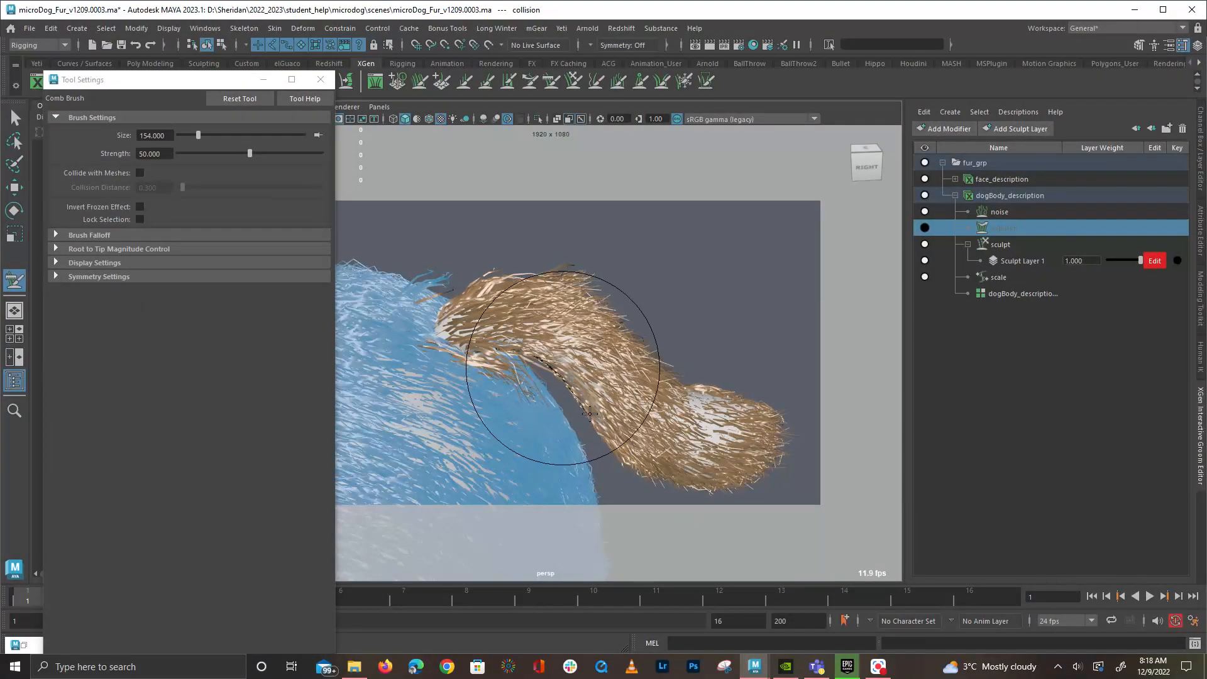
left_click_drag(755, 507, 773, 452)
Comb the fur on the dog's left side of the tail, including the tip and the underside near the base
mouse_move(789, 391)
left_mouse_down("alt")
mouse_move(706, 382)
mouse_move(738, 389)
mouse_move(448, 402)
mouse_move(414, 352)
mouse_move(404, 304)
mouse_move(562, 311)
left_mouse_up("alt")
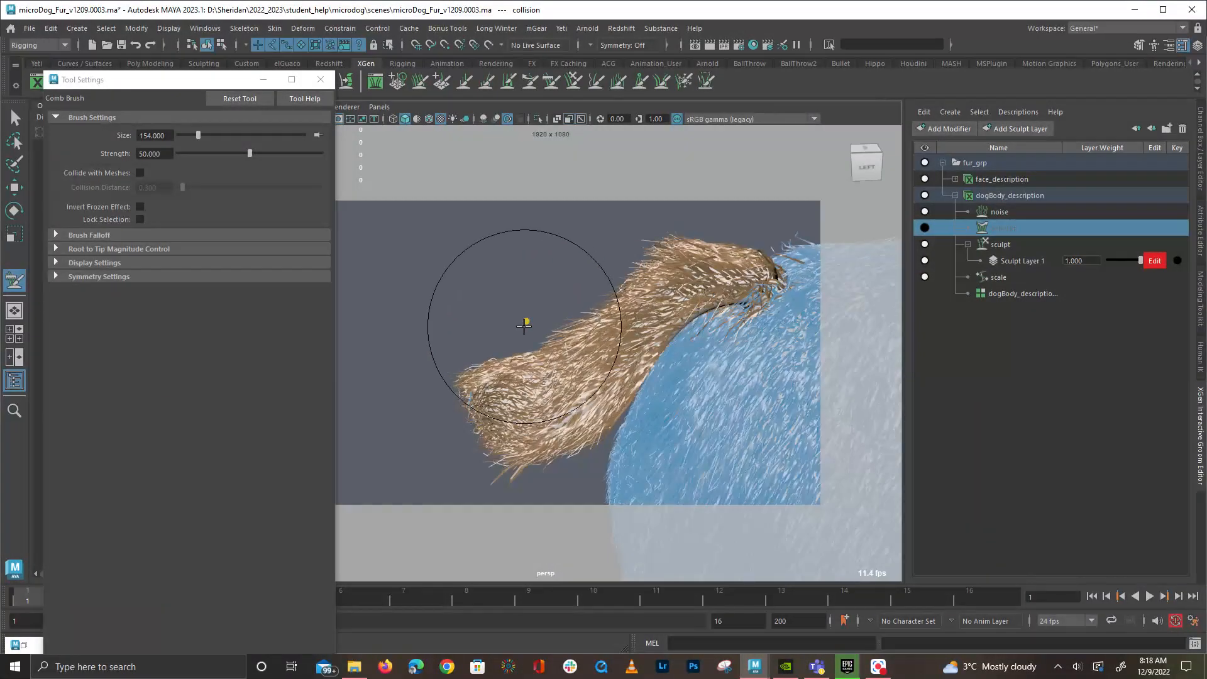
left_click_drag(344, 370, 328, 368)
left_click_drag(495, 434, 345, 414)
mouse_move(538, 463)
left_mouse_down()
mouse_move(452, 453)
mouse_move(694, 334)
left_mouse_up()
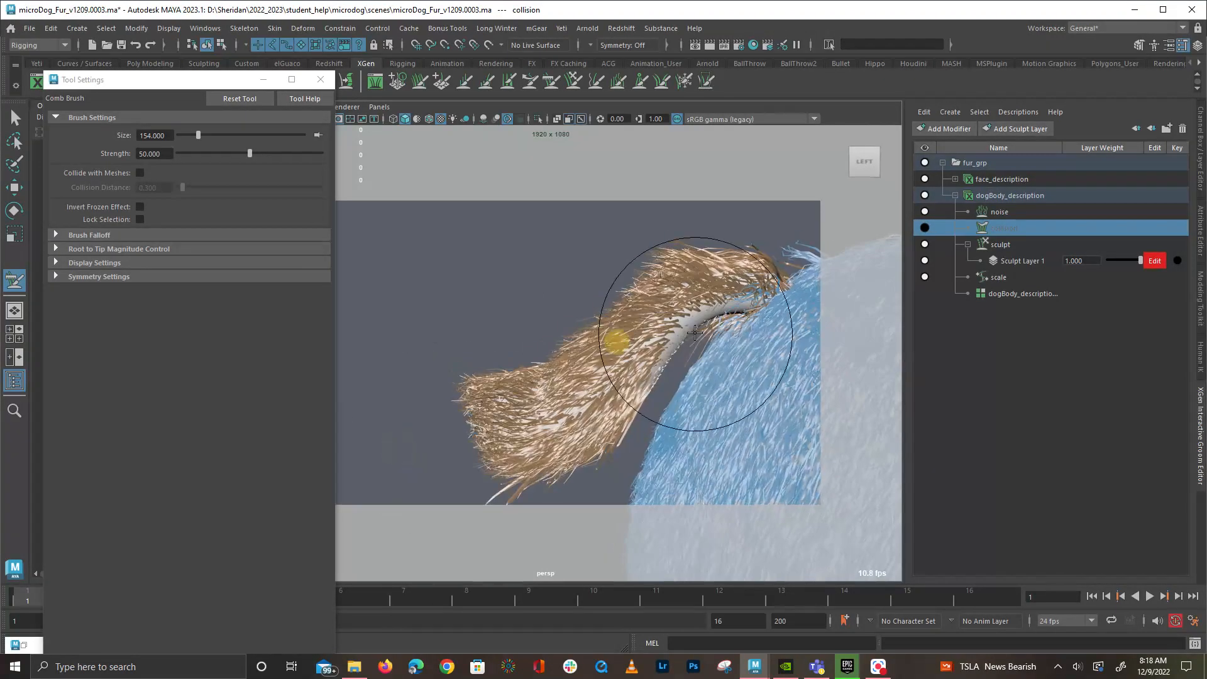
mouse_move(720, 385)
left_mouse_down()
mouse_move(709, 372)
mouse_move(714, 316)
left_mouse_up()
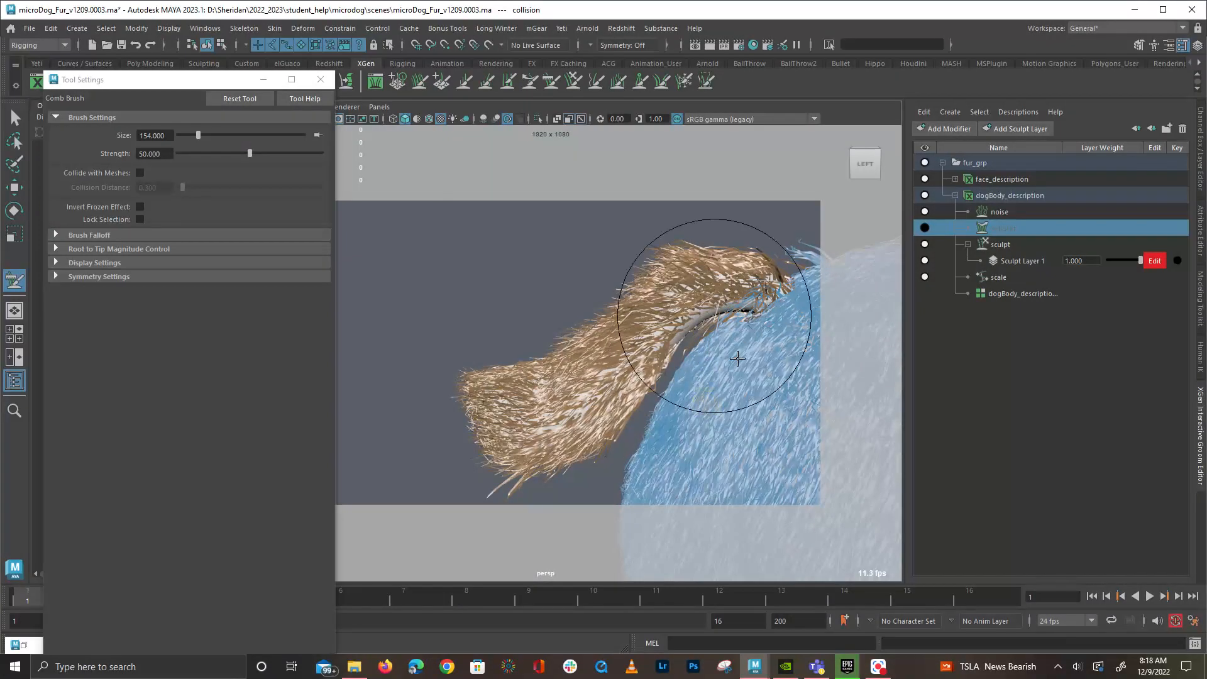
left_click_drag(743, 402, 695, 326)
Reduce the Comb brush to size 96 and comb the fur under the base of the tail
middle_click_drag(707, 311, 622, 333, "alt")
right_click_drag(623, 333, 714, 370, "alt")
key("b")
mouse_move(641, 325)
left_mouse_down()
mouse_move(665, 324)
mouse_move(599, 321)
left_mouse_up()
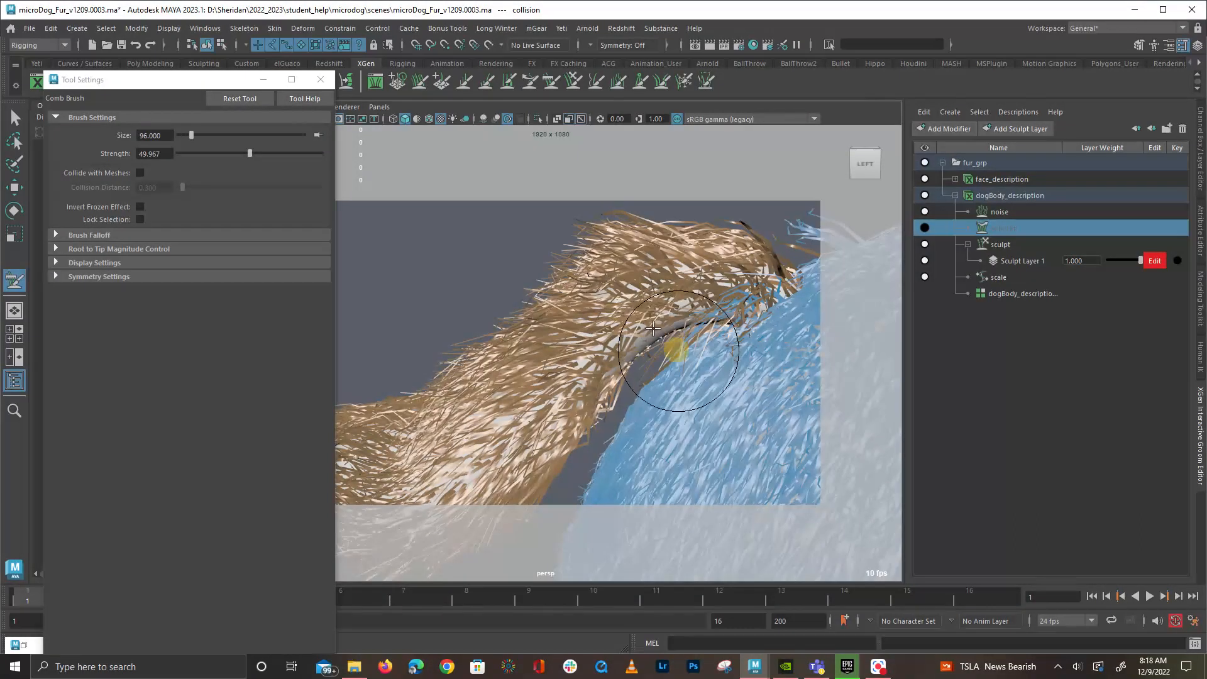
left_click_drag(666, 376, 667, 352, "alt")
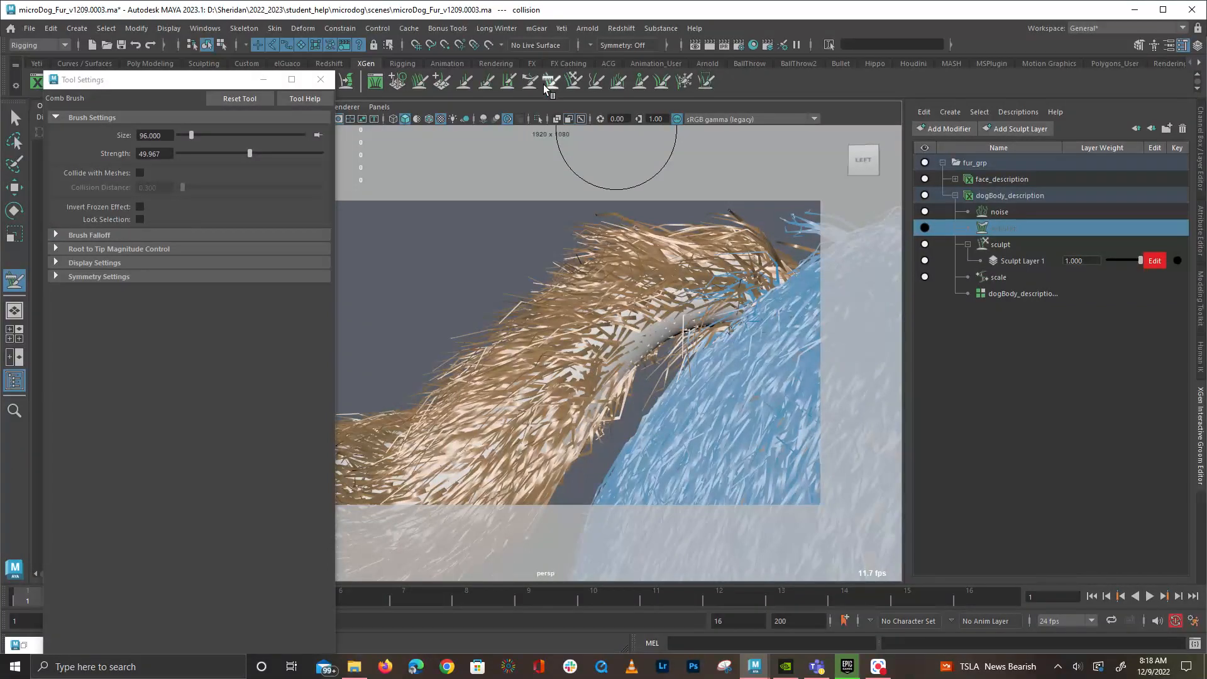
Smooth the tail fur with the Smooth brush in Global mode, setting Smooth Orientation to 0.044
left_click(597, 80)
left_click_drag(637, 345, 670, 344)
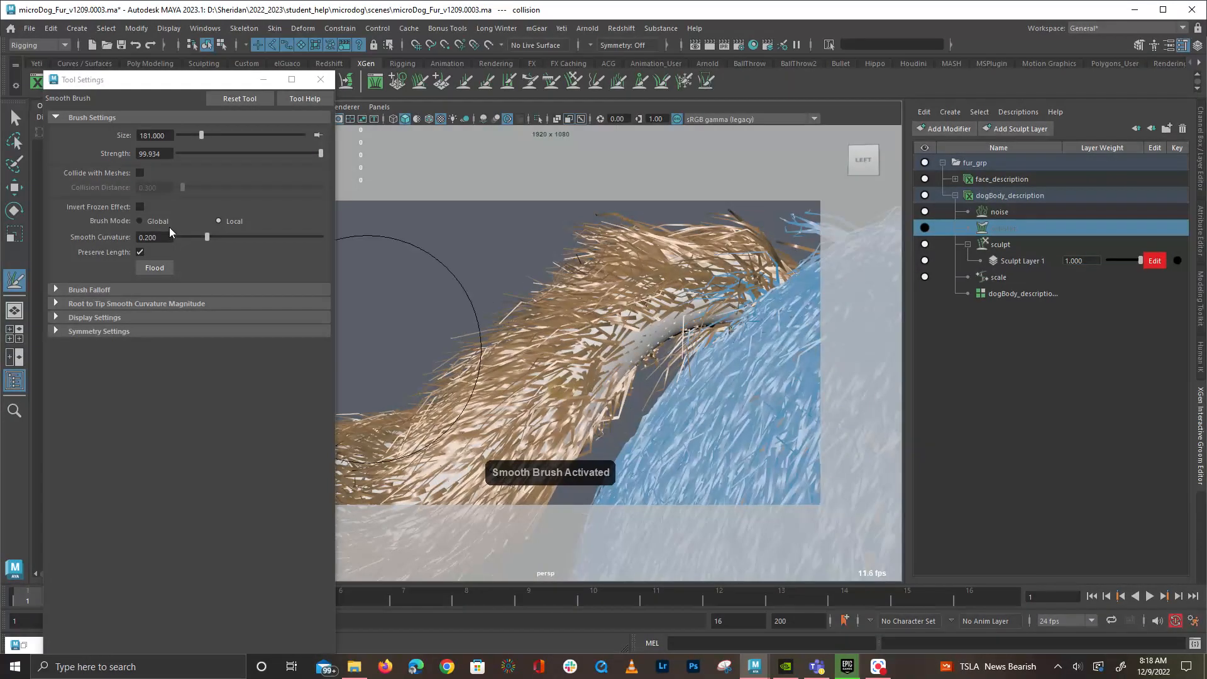
left_click(154, 221)
mouse_move(607, 362)
left_mouse_down()
mouse_move(692, 334)
mouse_move(579, 352)
mouse_move(670, 358)
mouse_move(698, 332)
mouse_move(617, 359)
mouse_move(641, 316)
mouse_move(604, 318)
left_mouse_up()
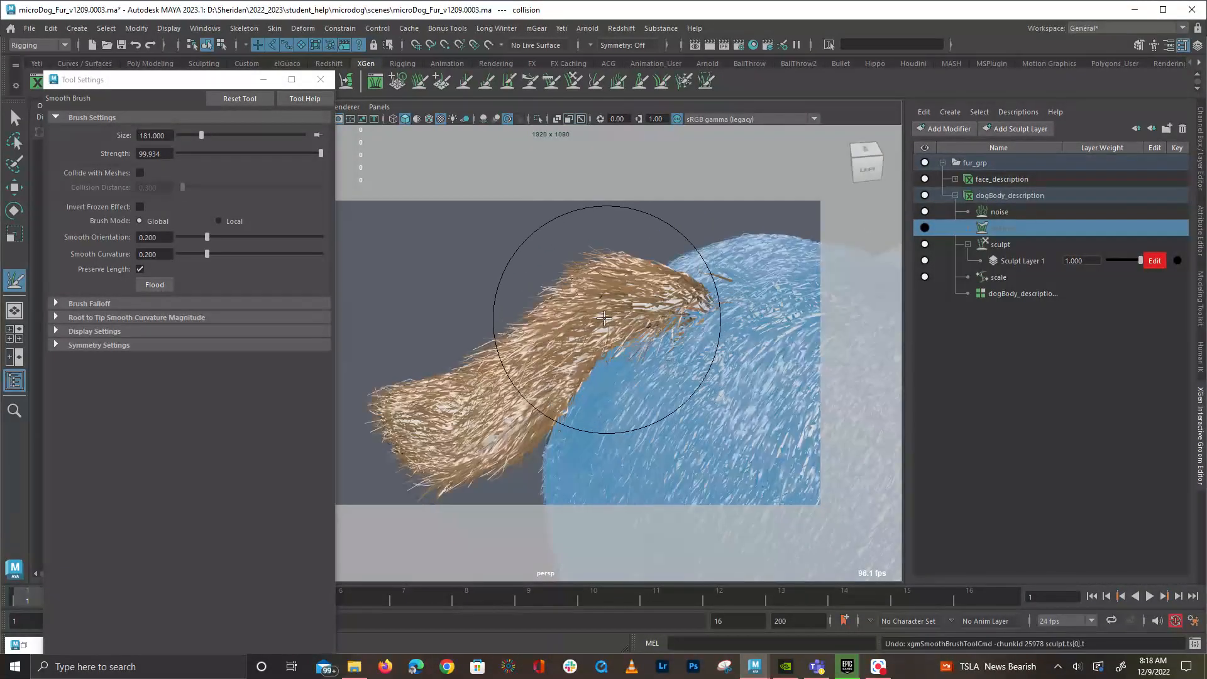
left_click(184, 238)
left_click_drag(667, 272, 647, 251, "alt")
mouse_move(597, 338)
left_mouse_down()
mouse_move(516, 424)
mouse_move(431, 442)
mouse_move(520, 495)
mouse_move(727, 477)
left_mouse_up()
left_click_drag(541, 324, 610, 415)
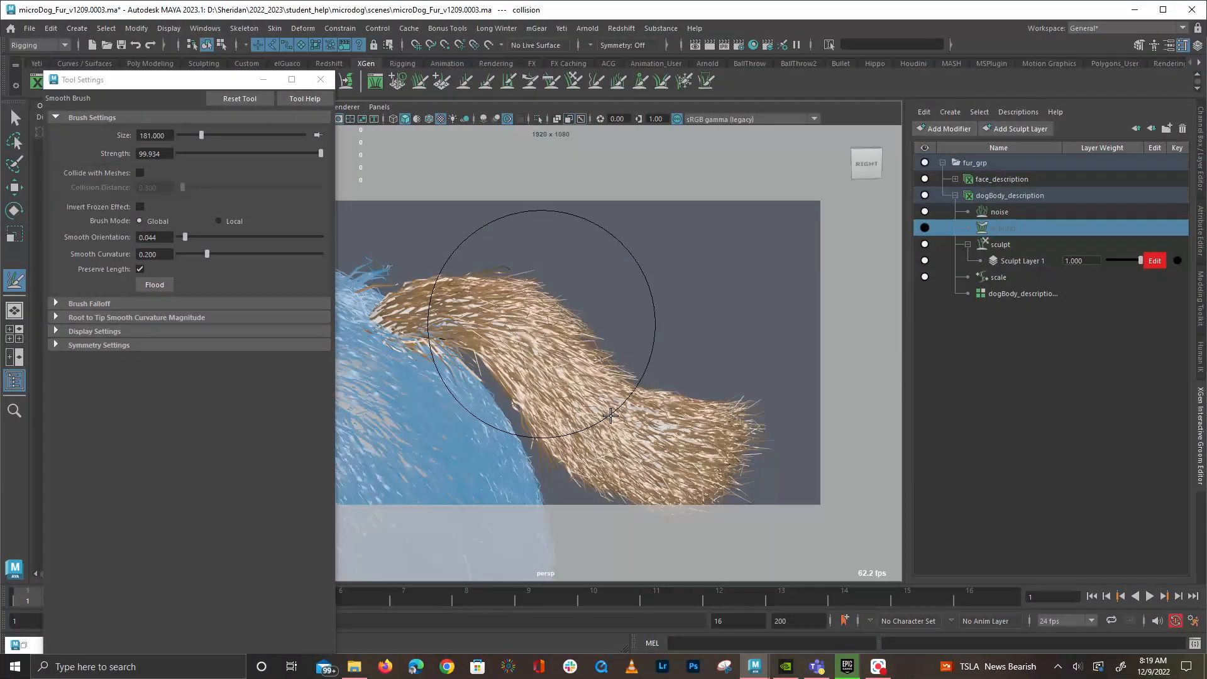
Set the Smooth brush's Smooth Curvature to 0.031 and smooth the fur around the base of the tail
left_click_drag(759, 450, 333, 333, "alt")
left_click_drag(538, 330, 553, 369, "alt")
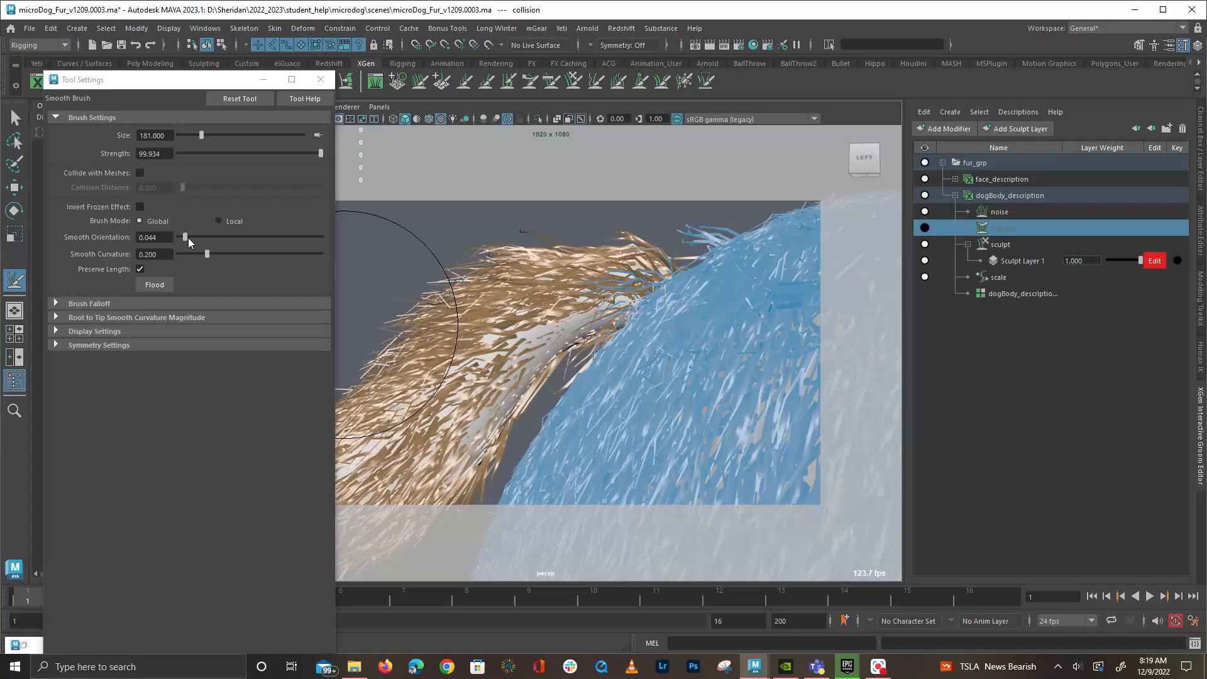
left_click(183, 255)
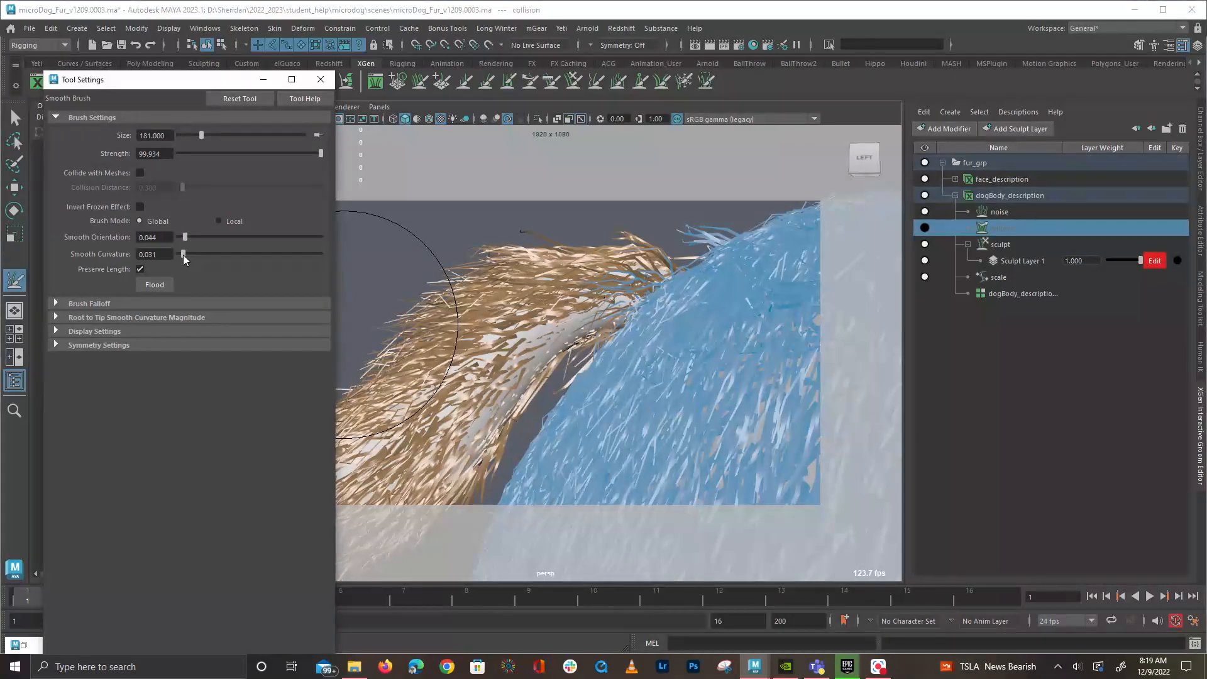
mouse_move(551, 408)
left_mouse_down("alt")
mouse_move(551, 396)
mouse_move(575, 403)
left_mouse_up("alt")
mouse_move(646, 291)
left_mouse_down("alt")
mouse_move(634, 340)
mouse_move(594, 292)
left_mouse_up("alt")
left_click_drag(628, 348, 620, 309, "alt")
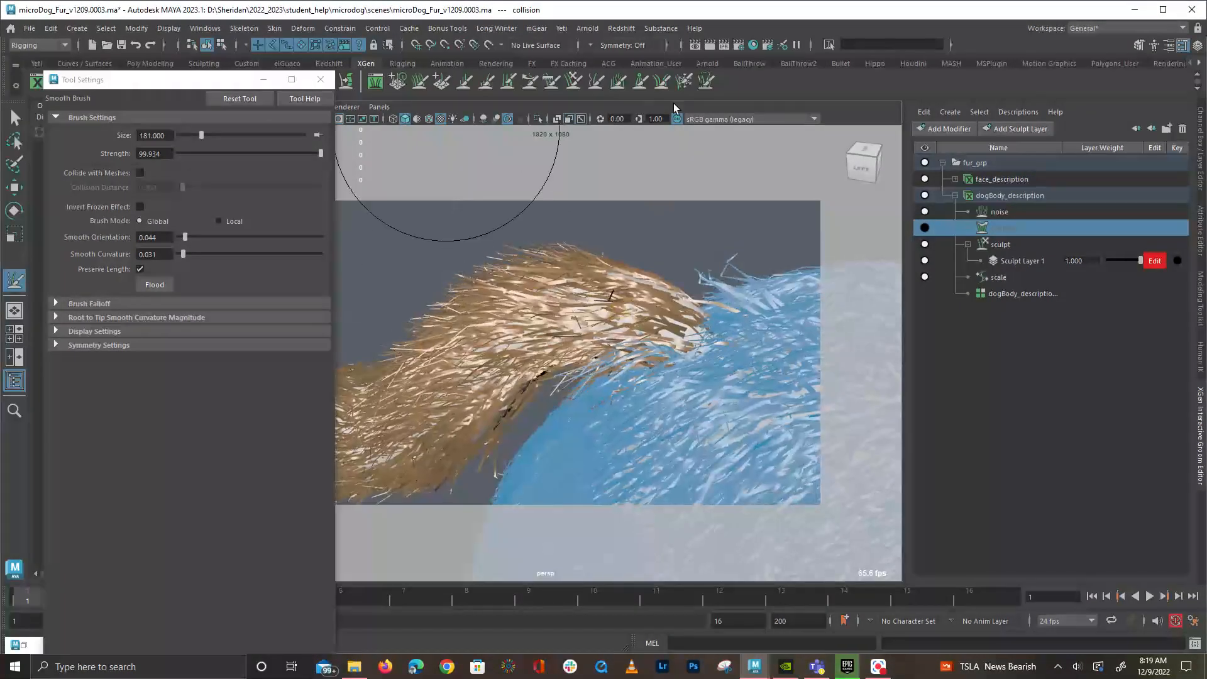
Pull the fur under the tail's base over the bare patch on the dog's left side with the Grab brush
left_click(568, 82)
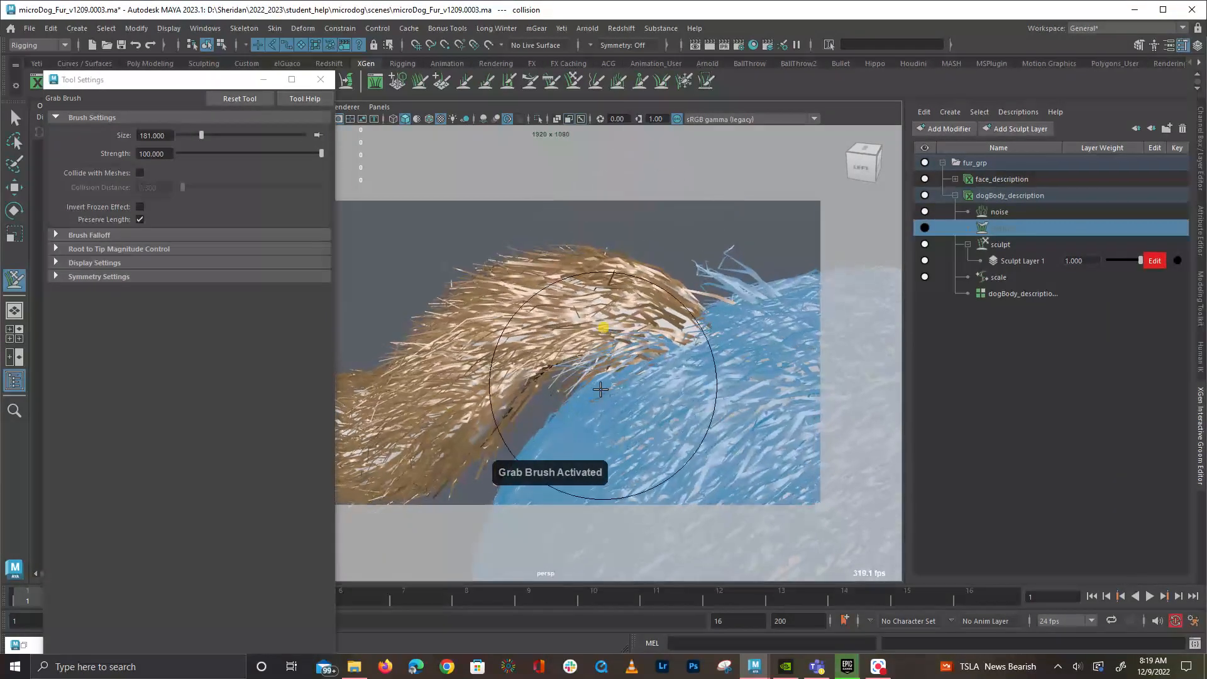
left_click_drag(573, 418, 490, 385, "alt")
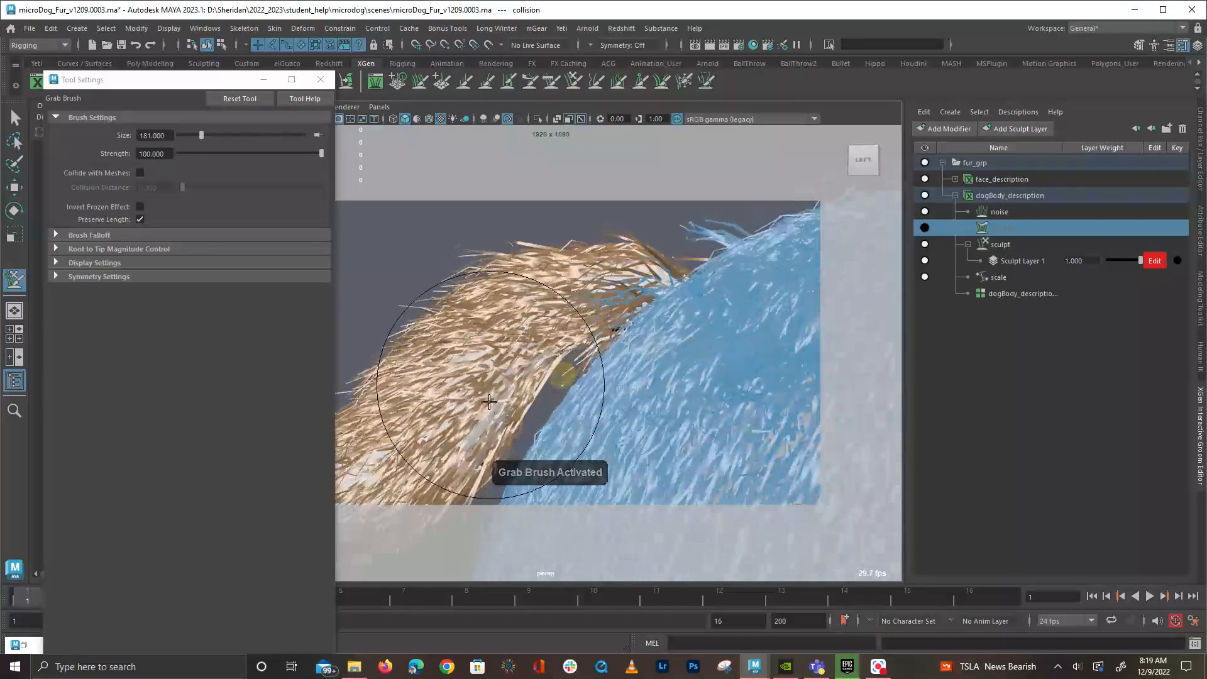
left_click_drag(481, 429, 606, 350, "alt")
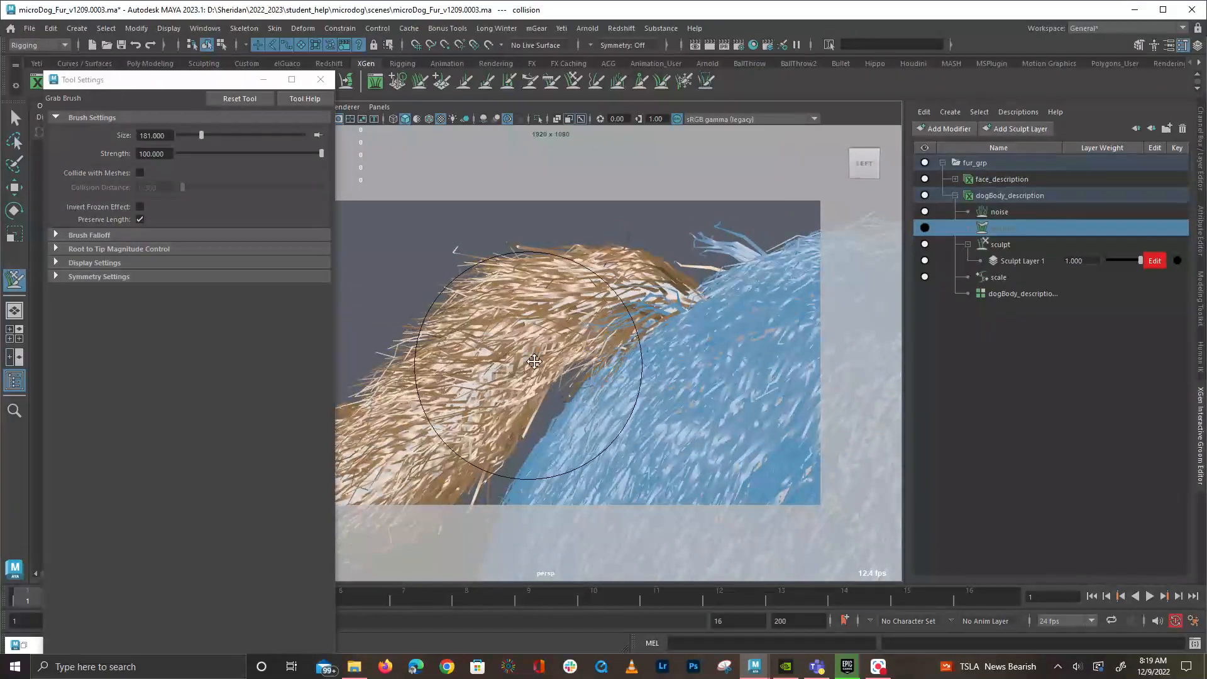
middle_click_drag(534, 361, 703, 308, "alt")
left_click_drag(657, 377, 633, 401)
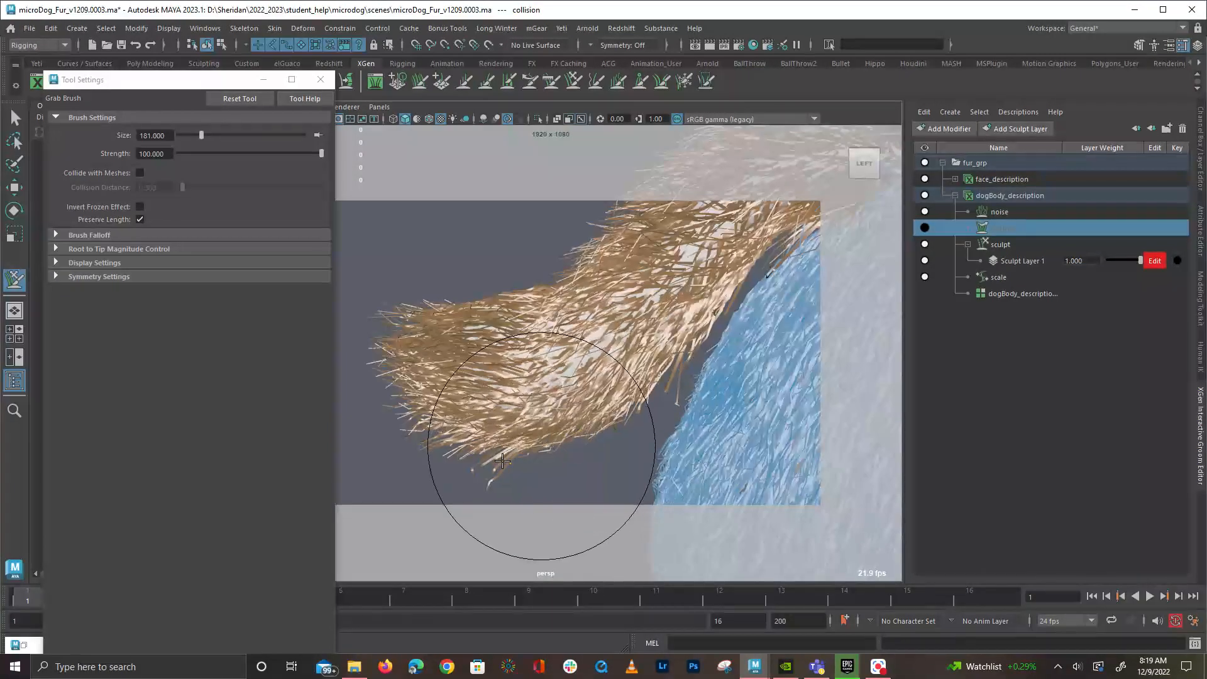
Adjust the fur at the base of the tail on the dog's right side with the Grab brush
left_click_drag(422, 453, 650, 428, "alt")
left_click_drag(492, 364, 469, 331, "alt")
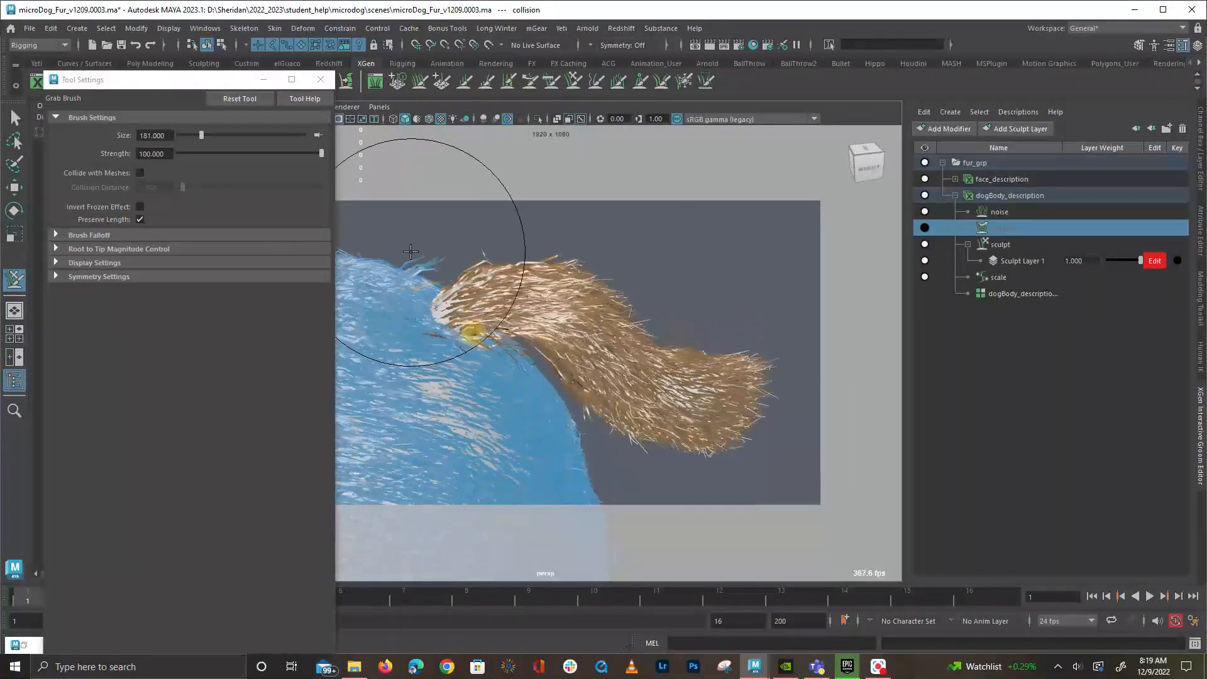
mouse_move(403, 237)
left_mouse_down()
mouse_move(442, 294)
mouse_move(566, 398)
left_mouse_up()
left_click_drag(585, 450, 519, 345, "alt")
right_click_drag(519, 345, 402, 352, "alt")
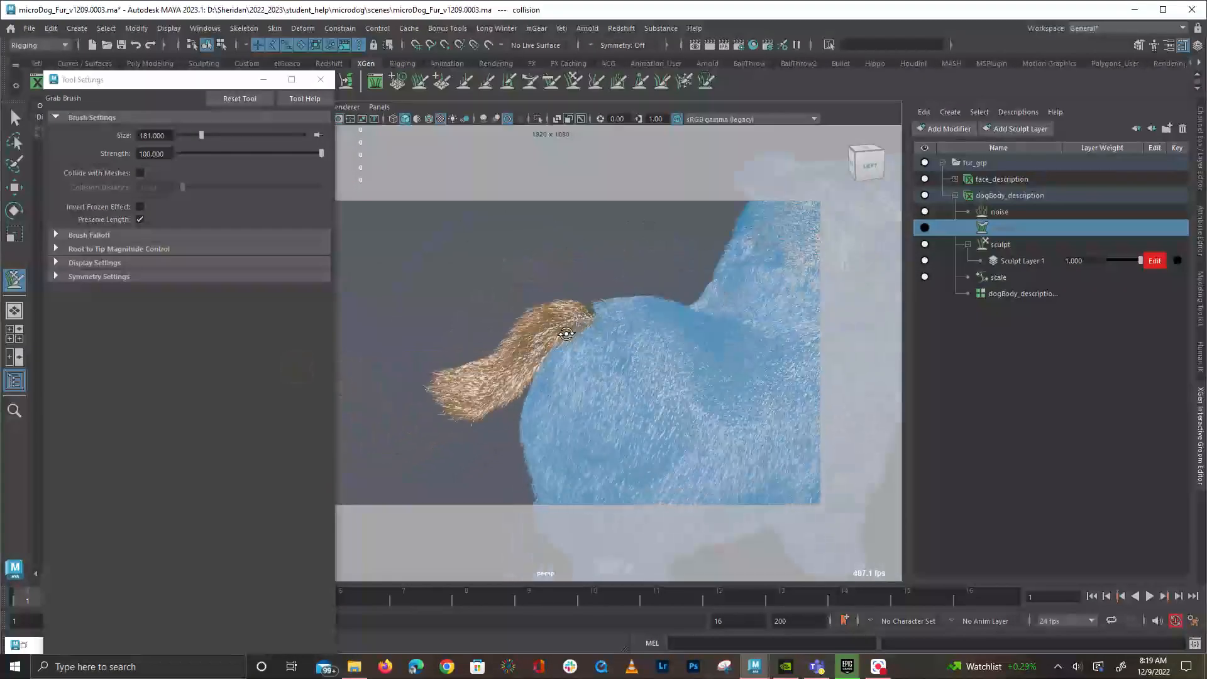
Unfreeze all of the dog's body fur with the Freeze brush
left_click_drag(402, 352, 821, 331, "alt")
right_click_drag(434, 326, 479, 340, "alt")
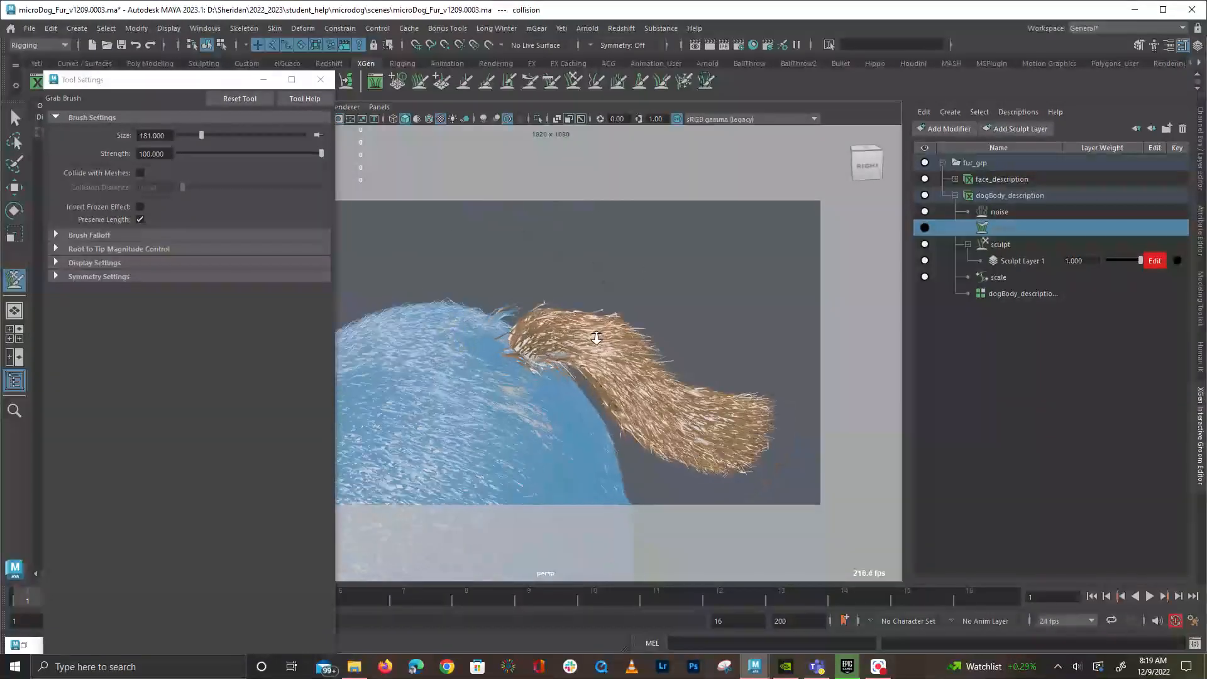
right_click_drag(534, 310, 591, 305, "alt")
middle_click_drag(496, 288, 599, 302, "alt")
right_click_drag(599, 303, 658, 327, "alt")
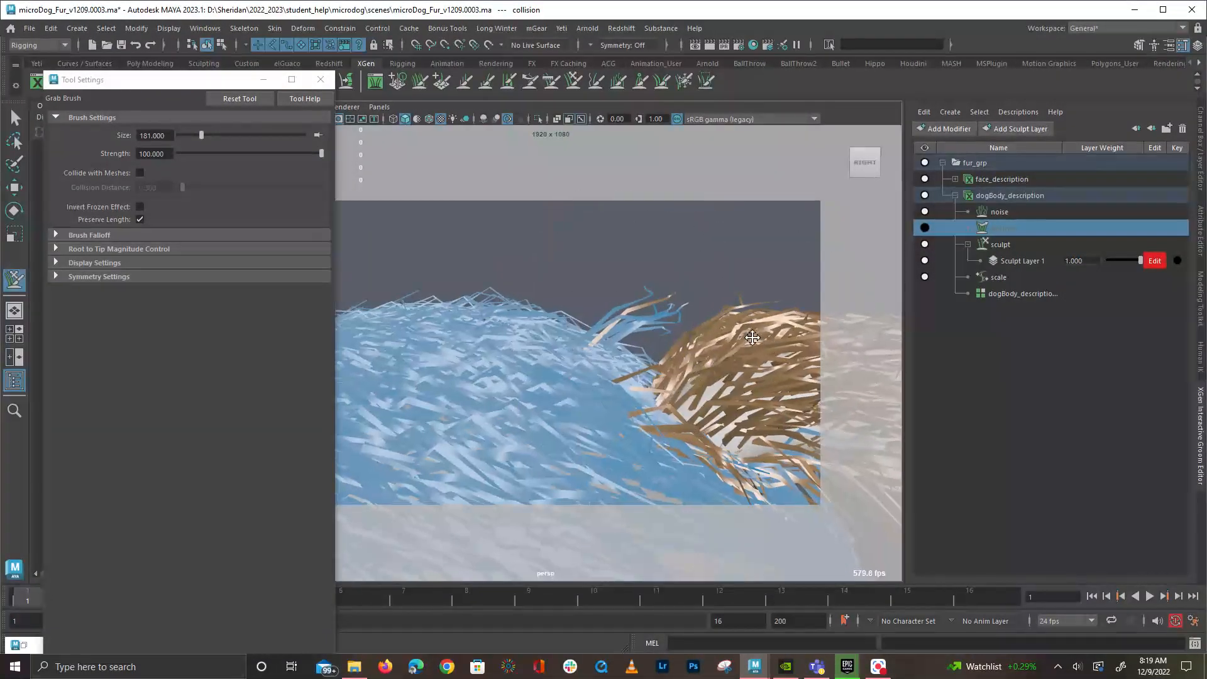
middle_click_drag(752, 337, 598, 311, "alt")
left_click(683, 80)
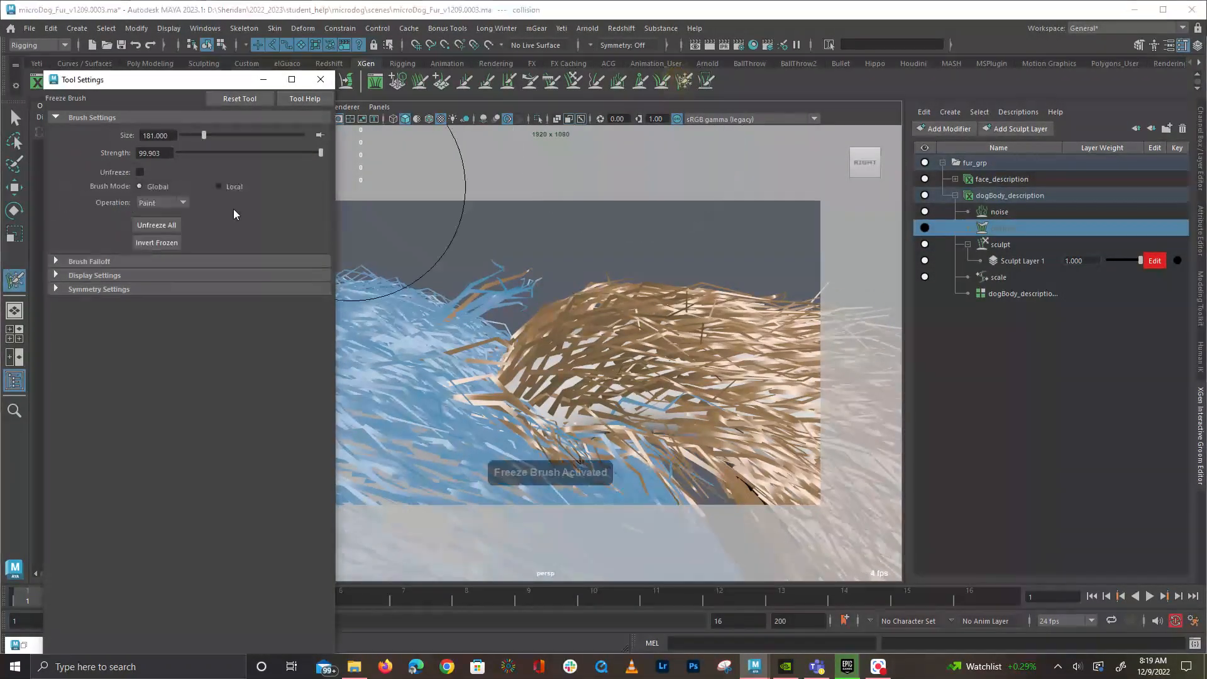
left_click(163, 225)
Freeze the stray tuft in front of the tail base with the Freeze brush at size 75, and invert the frozen selection
left_click_drag(487, 255, 488, 240, "alt")
middle_click_drag(488, 240, 531, 306, "alt")
key("b")
left_click_drag(531, 306, 464, 306)
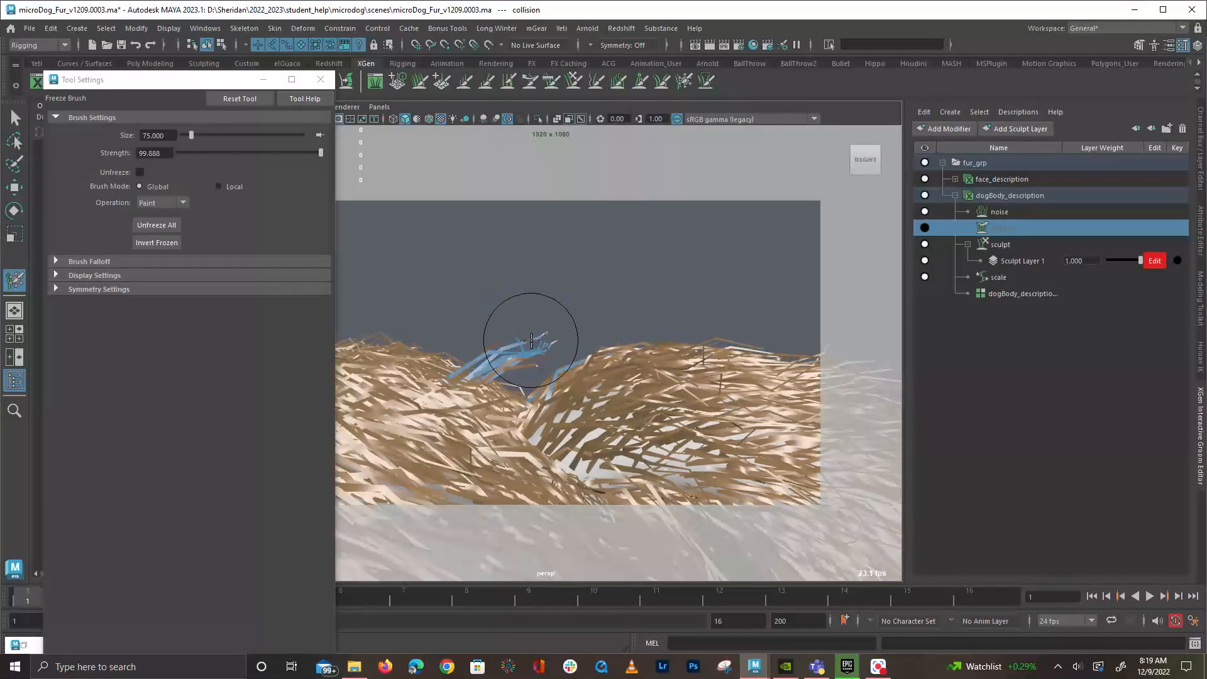
left_click_drag(532, 329, 564, 334, "alt")
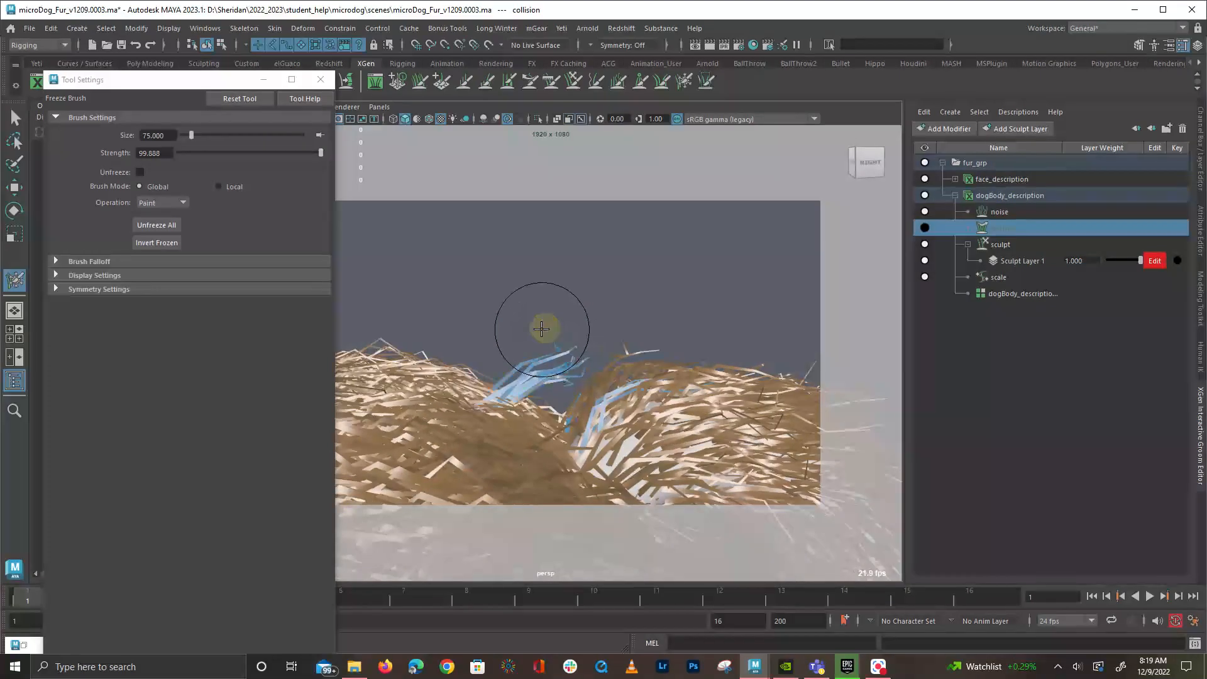
left_click_drag(624, 423, 706, 378, "alt")
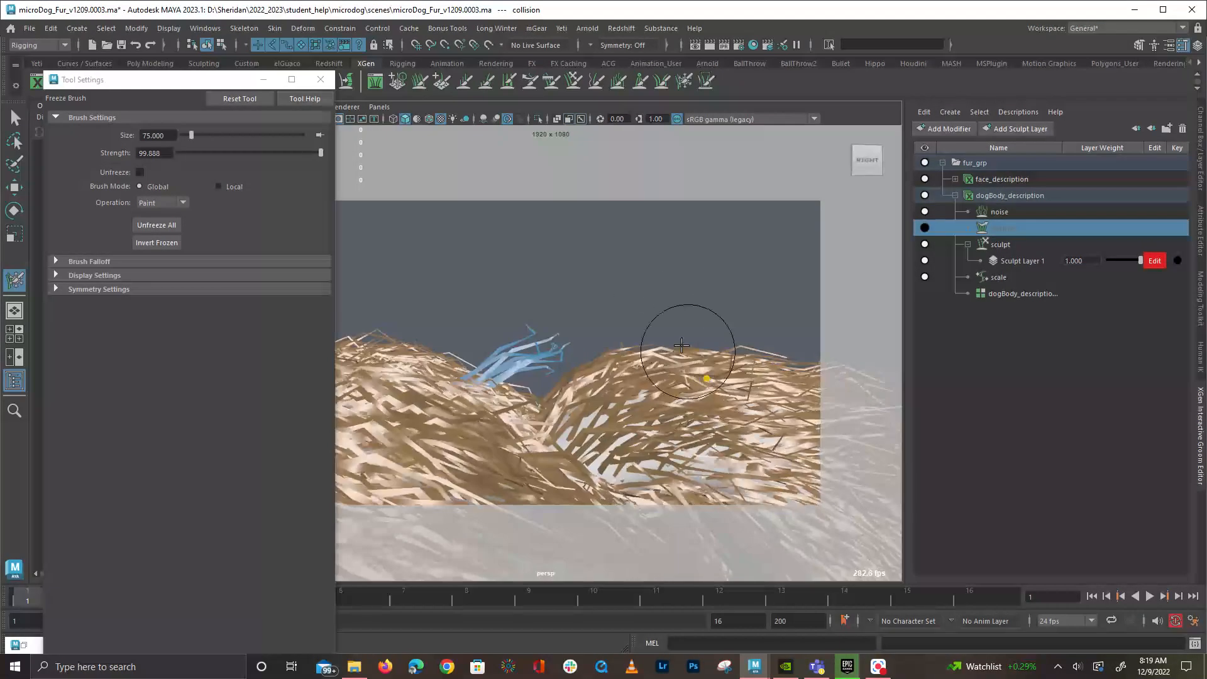
left_click(157, 242)
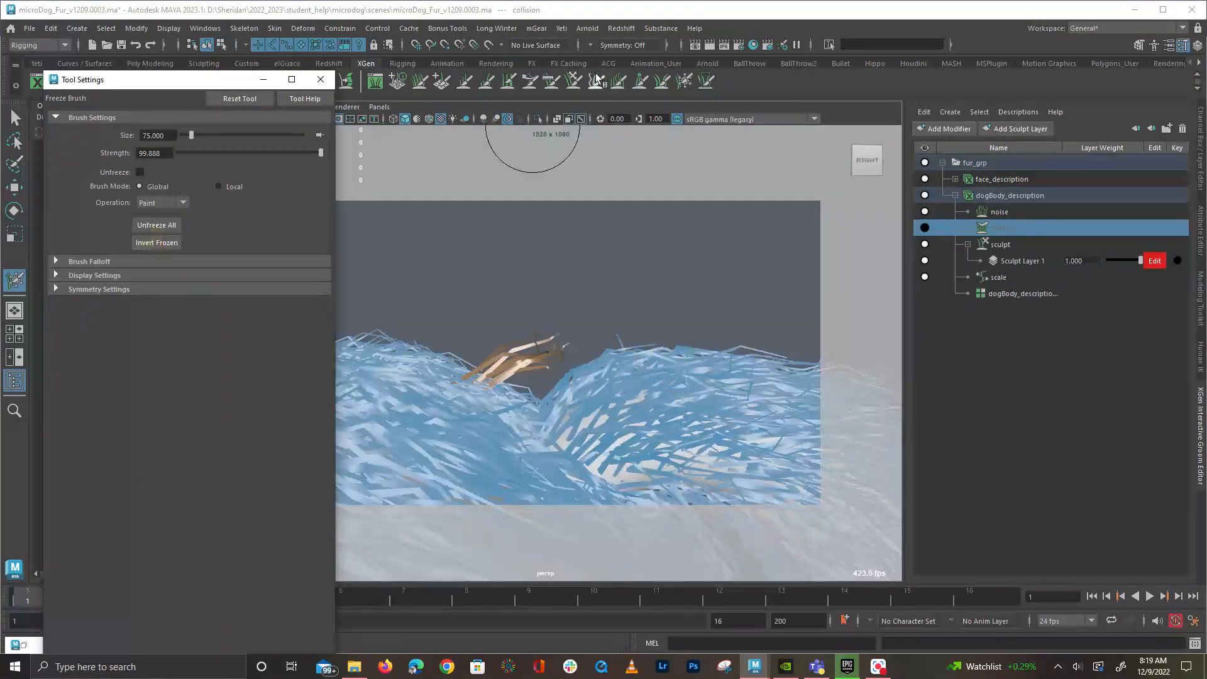
Flatten the stray tuft in front of the tail base using the Grab brush and the Comb brush at size 169
left_click(579, 79)
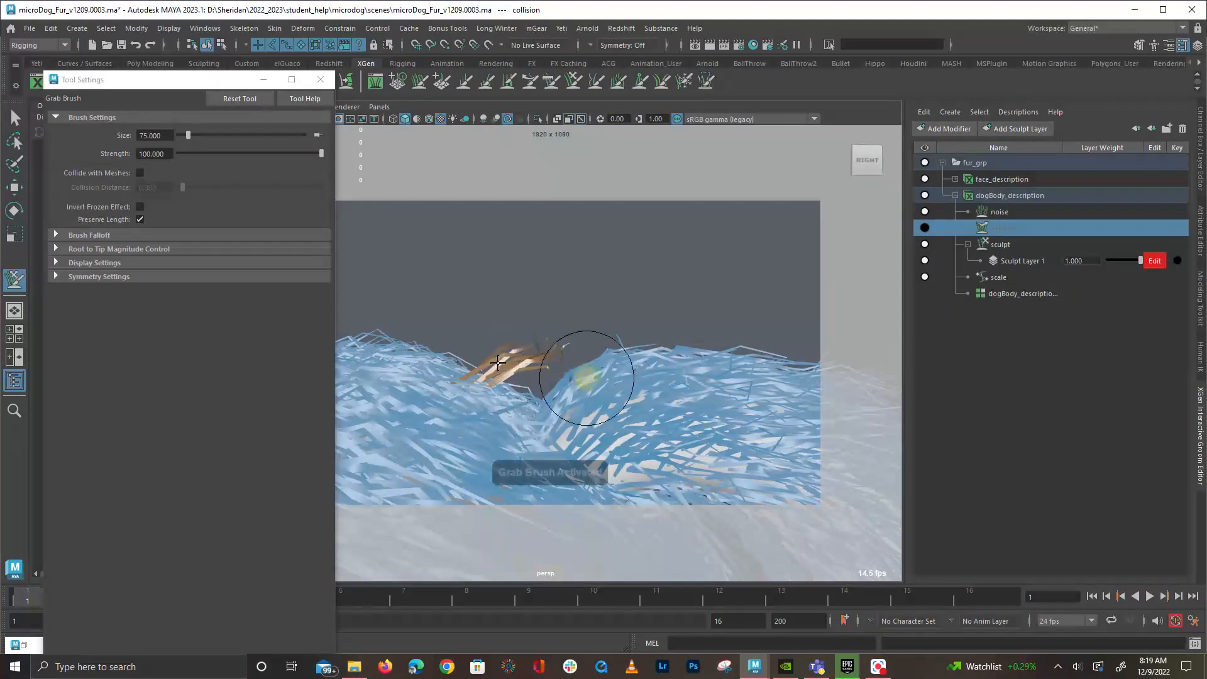
mouse_move(514, 360)
left_mouse_down()
mouse_move(568, 369)
mouse_move(538, 355)
left_mouse_up()
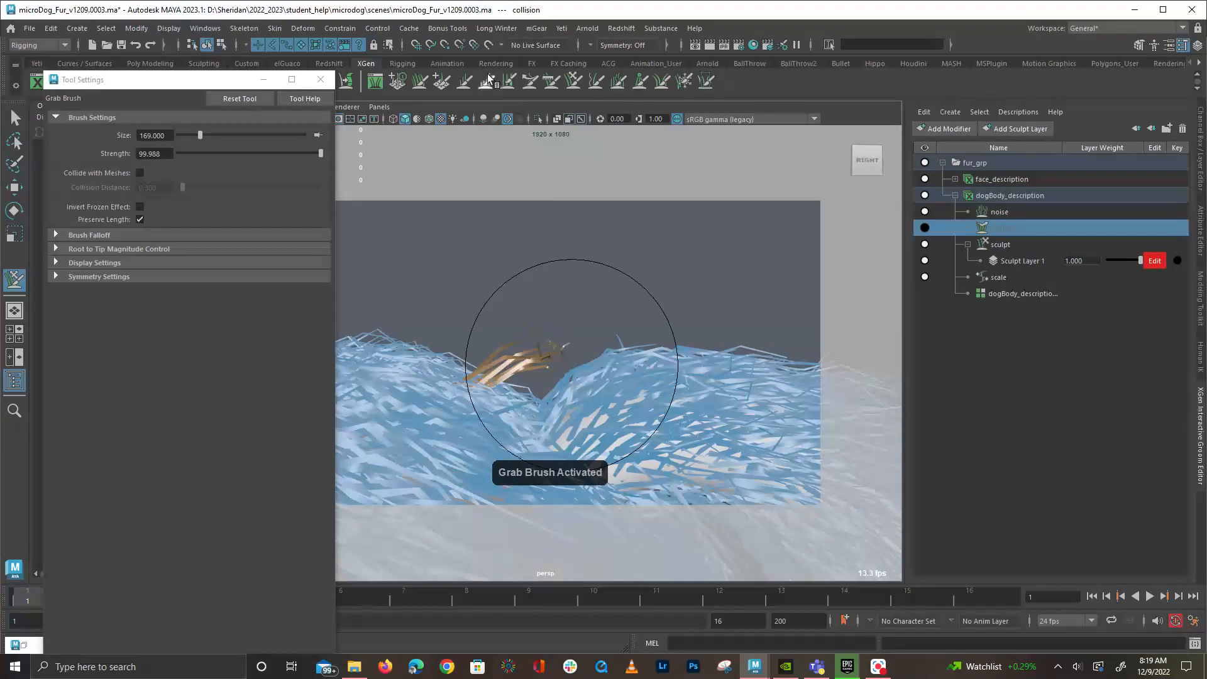
left_click(549, 80)
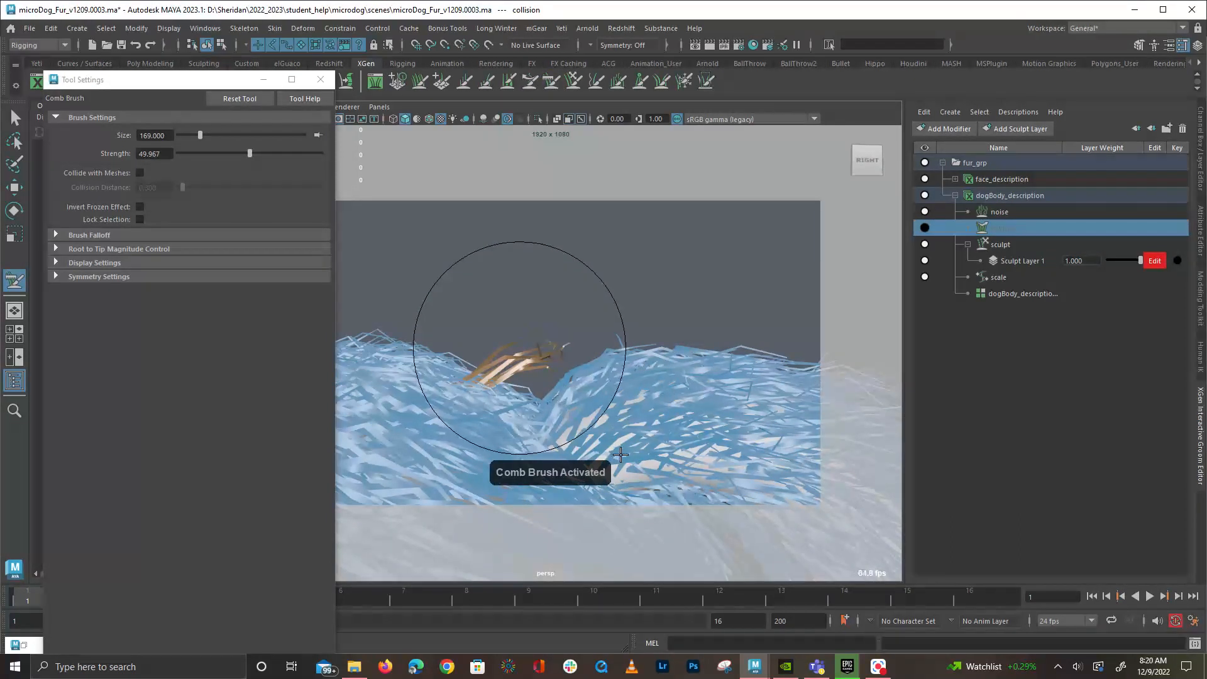
left_click_drag(568, 345, 596, 356, "alt")
scroll(584, 350, "down", 5)
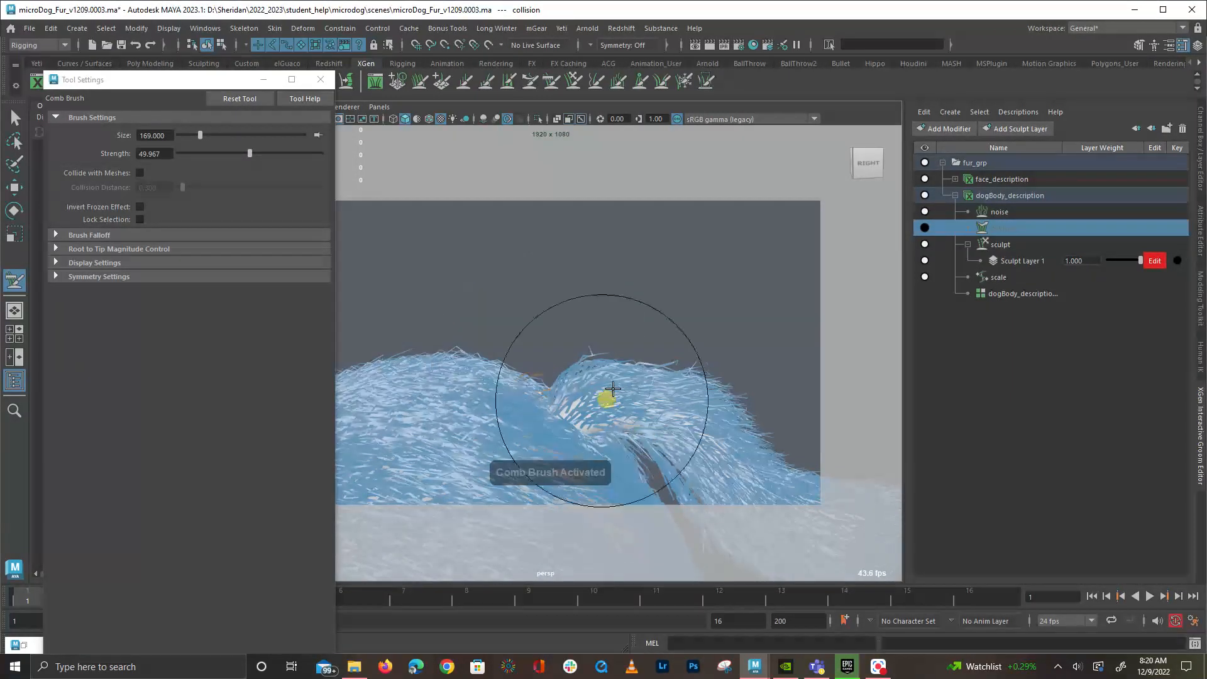
left_click_drag(703, 418, 598, 395)
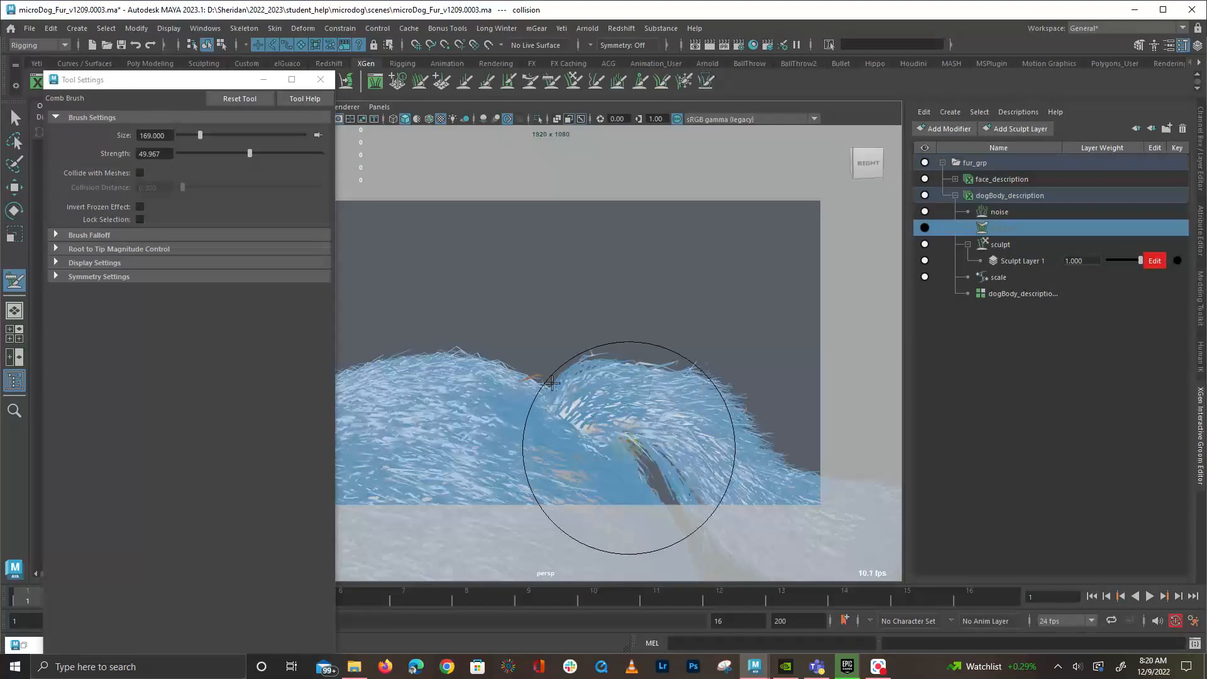
Examine the body and hind leg fur from several angles for areas that still need grooming
mouse_move(556, 421)
left_mouse_down()
mouse_move(526, 404)
mouse_move(773, 447)
mouse_move(849, 431)
left_mouse_up()
right_click_drag(833, 397, 692, 361, "alt")
left_click_drag(692, 361, 679, 329, "alt")
right_click_drag(679, 329, 784, 271, "alt")
left_click_drag(783, 271, 655, 297, "alt")
right_click_drag(656, 297, 519, 291, "alt")
left_click_drag(519, 291, 503, 342, "alt")
right_click_drag(503, 342, 583, 401, "alt")
mouse_move(583, 401)
left_mouse_down("alt")
mouse_move(654, 408)
mouse_move(590, 385)
left_mouse_up("alt")
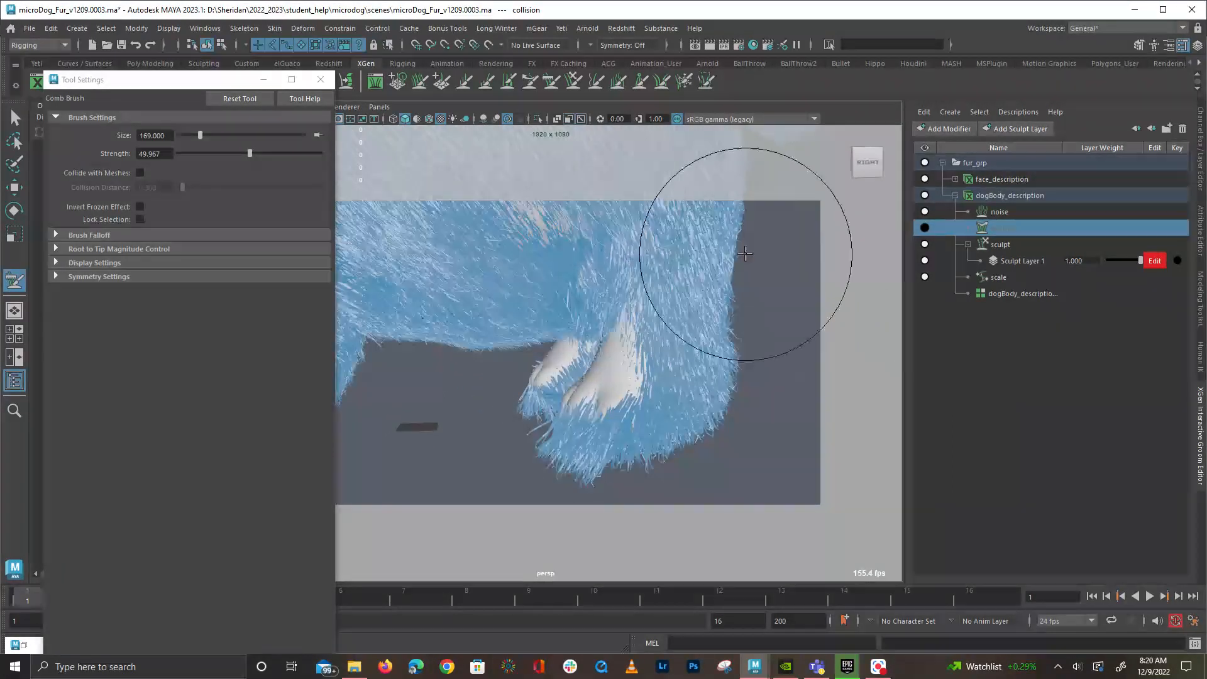
mouse_move(544, 217)
middle_mouse_down("alt")
mouse_move(577, 460)
mouse_move(546, 368)
middle_mouse_up("alt")
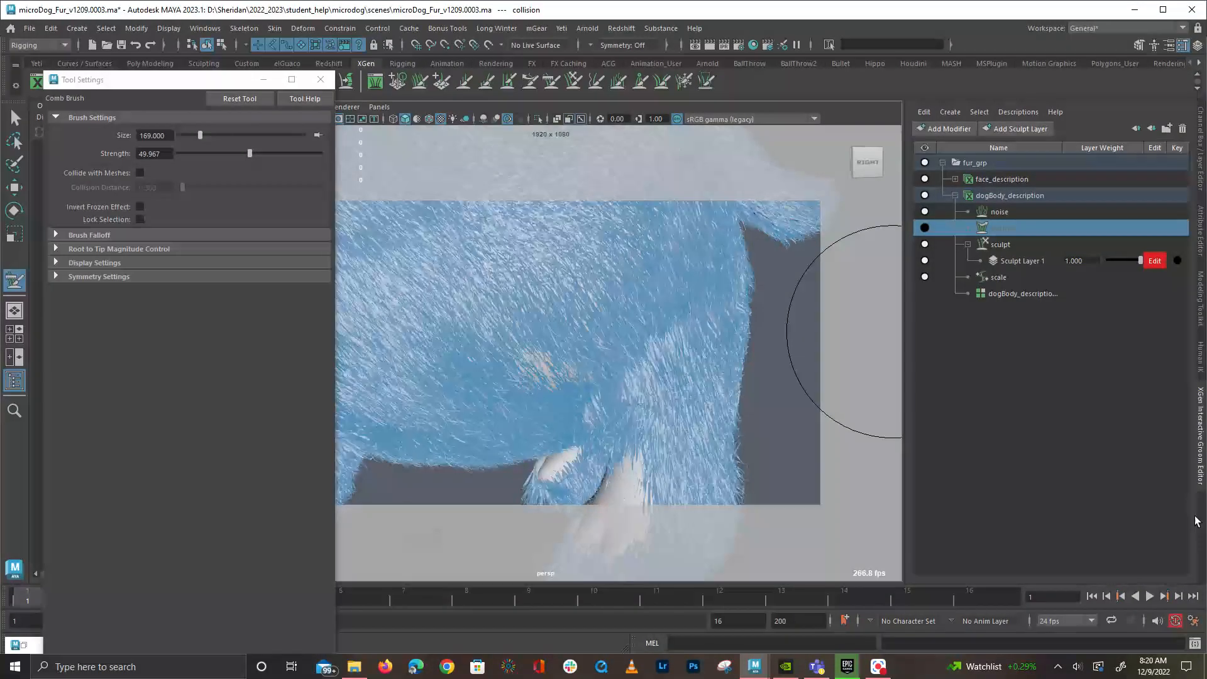
middle_click_drag(742, 327, 717, 224, "alt")
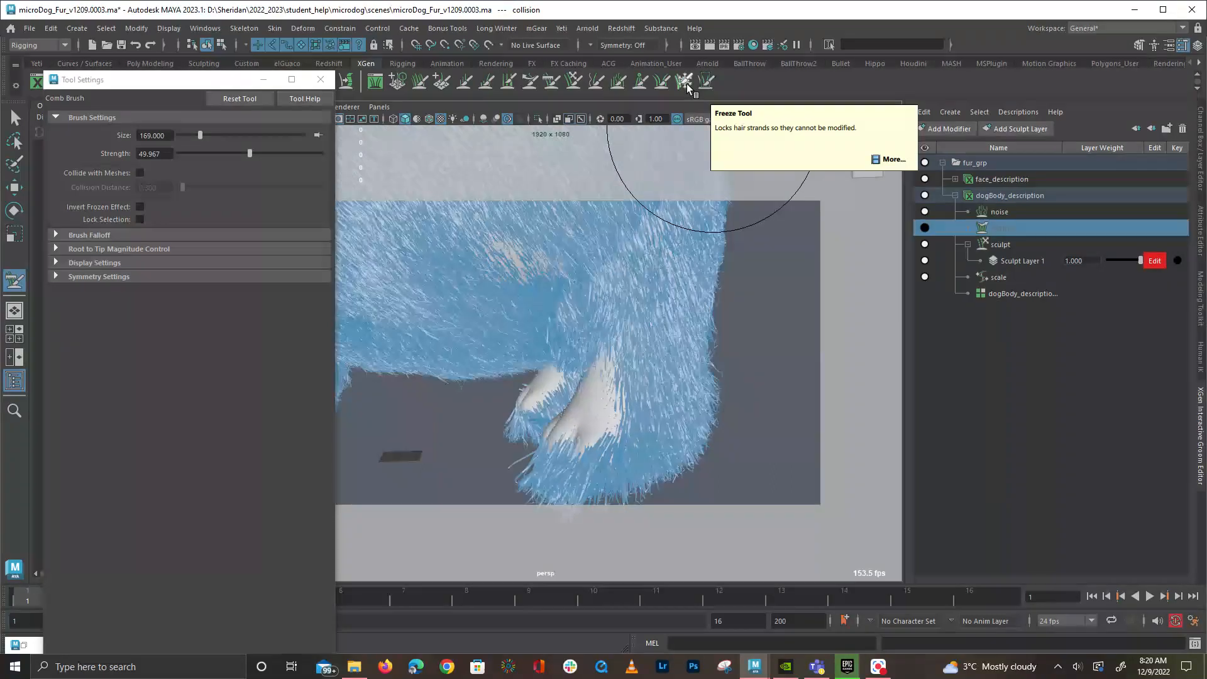
Unfreeze all body fur, and freeze the fur around the bare tops of the hind paws with the Freeze brush at size 96
left_click(685, 82)
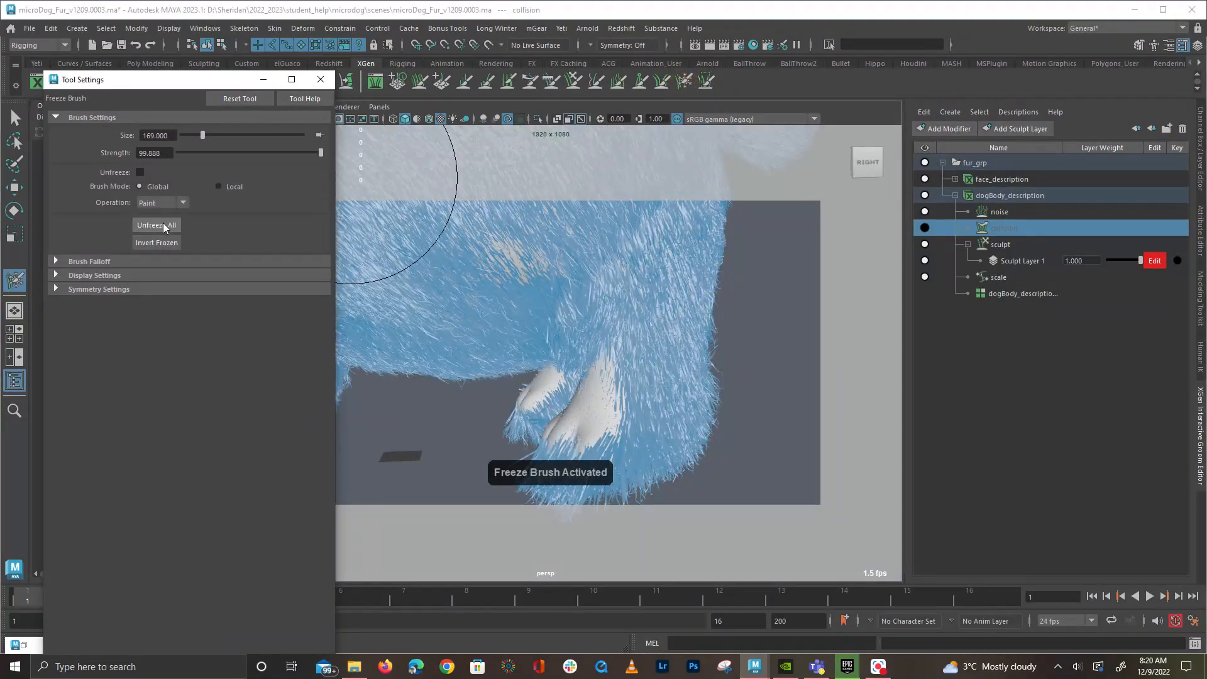
scroll(667, 437, "up", 5)
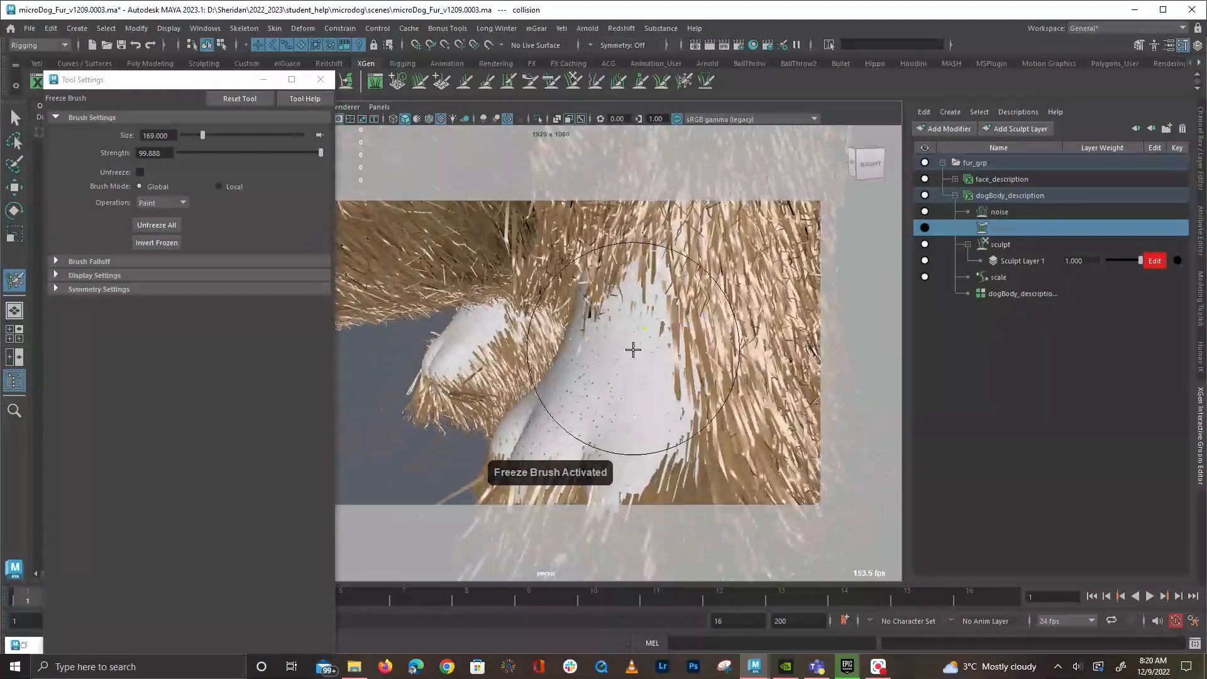
left_click_drag(673, 380, 461, 374)
mouse_move(493, 283)
left_mouse_down()
mouse_move(477, 399)
mouse_move(415, 465)
mouse_move(396, 462)
mouse_move(482, 453)
mouse_move(417, 501)
mouse_move(415, 481)
mouse_move(663, 418)
mouse_move(658, 456)
mouse_move(402, 420)
mouse_move(536, 474)
left_mouse_up()
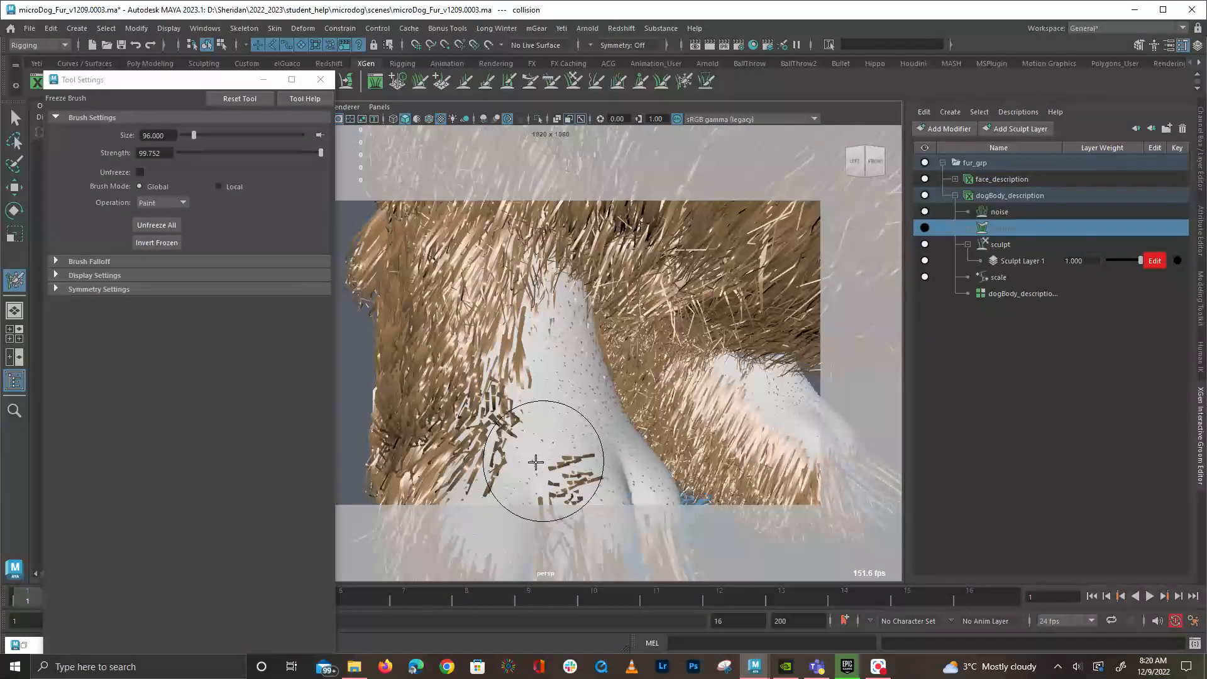
mouse_move(635, 415)
left_mouse_down()
mouse_move(591, 330)
mouse_move(643, 334)
left_mouse_up()
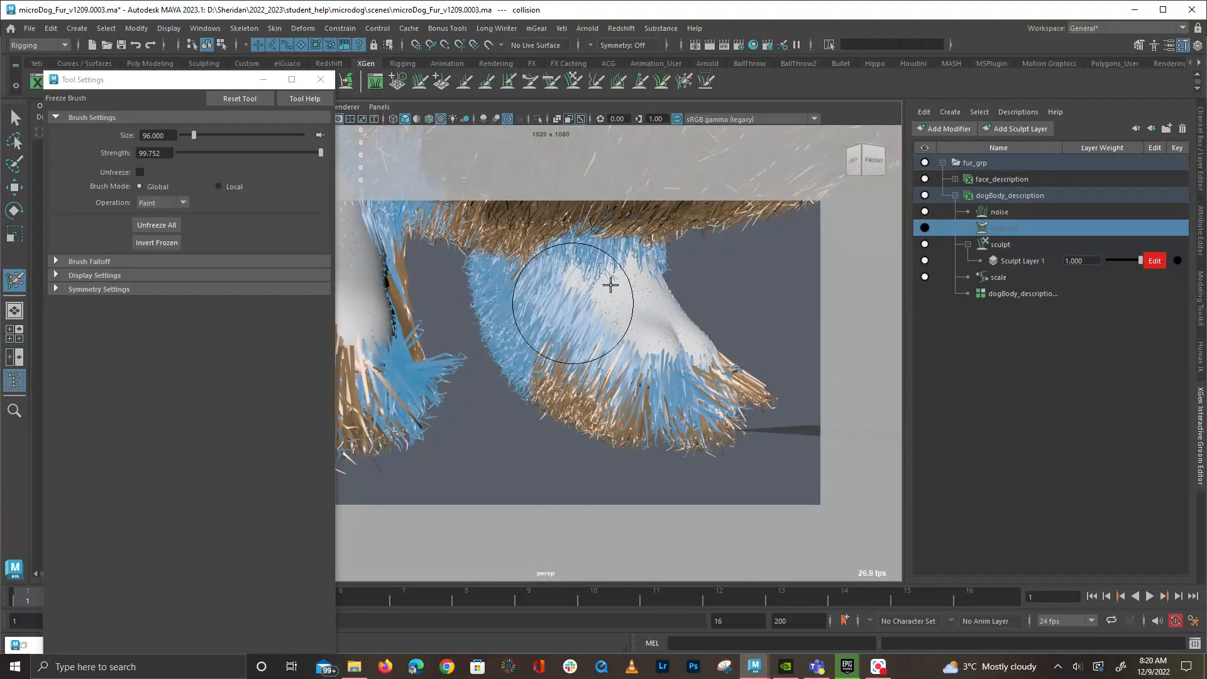
Extend the frozen area around the toes and sides of both hind paws, and invert the frozen selection
mouse_move(717, 370)
left_mouse_down("alt")
mouse_move(624, 399)
mouse_move(439, 409)
mouse_move(614, 485)
mouse_move(671, 412)
mouse_move(663, 429)
left_mouse_up("alt")
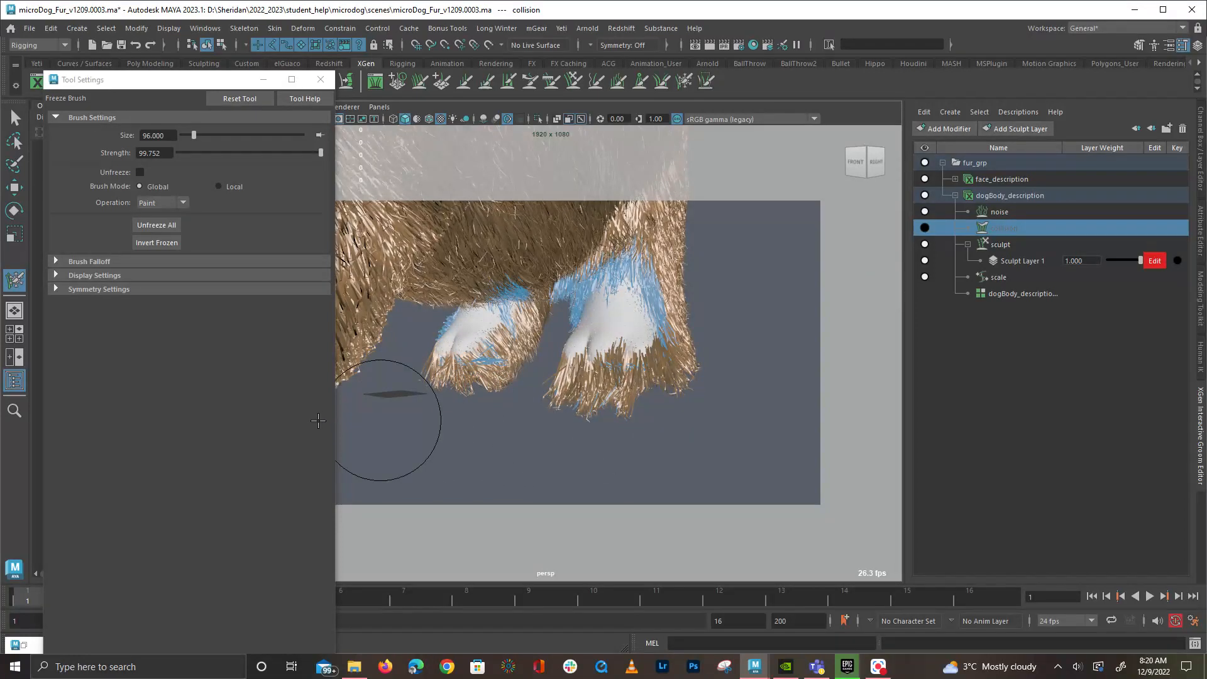
left_click_drag(318, 421, 628, 391, "alt")
scroll(673, 398, "up", 5)
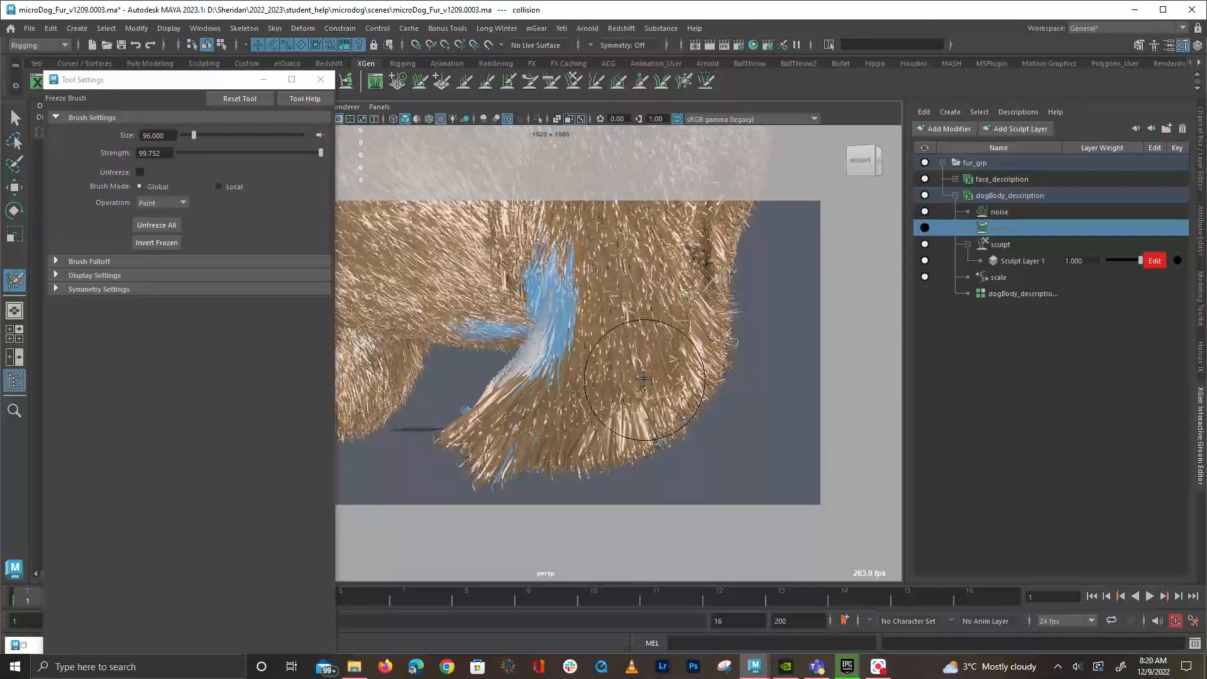
left_click_drag(691, 208, 682, 256, "alt")
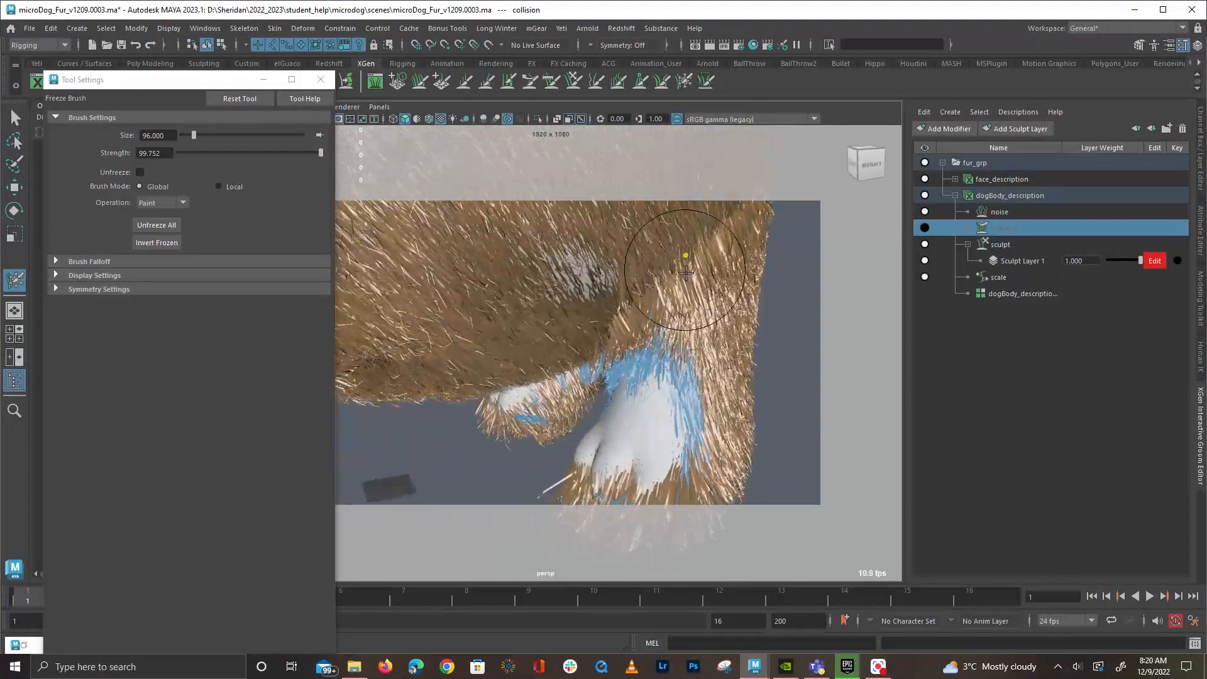
middle_click_drag(685, 255, 629, 207, "alt")
scroll(628, 251, "up", 4)
left_click_drag(594, 340, 628, 361, "alt")
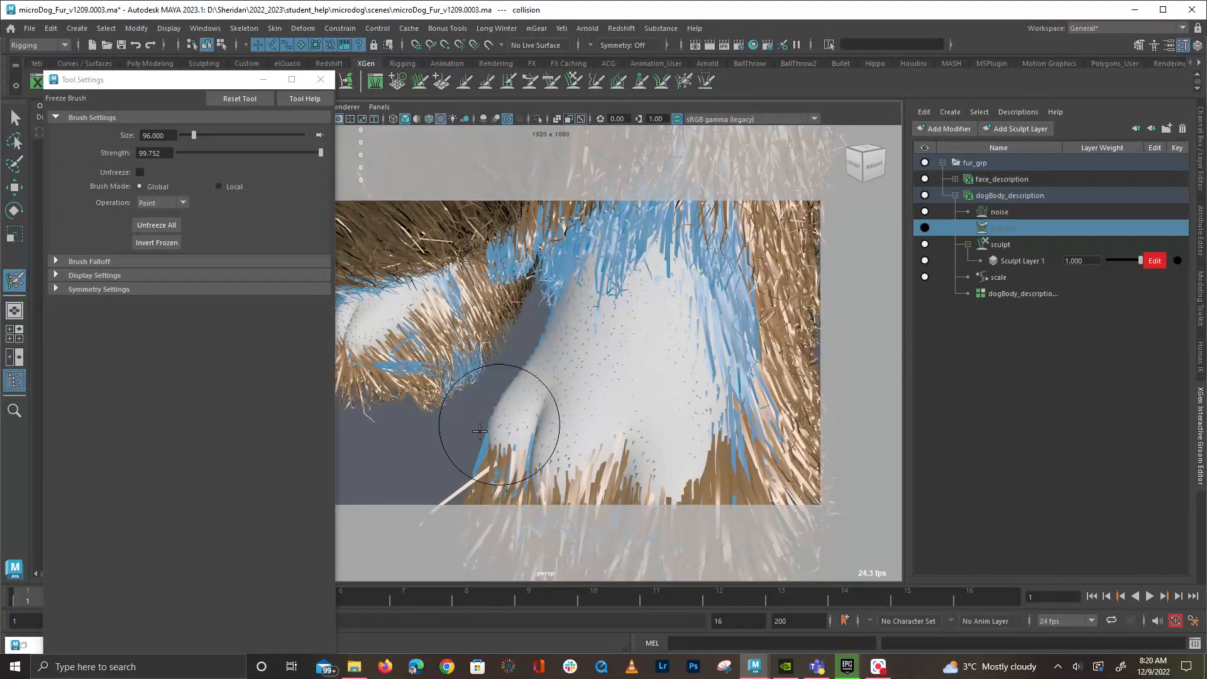
mouse_move(699, 219)
left_mouse_down("alt")
mouse_move(628, 222)
mouse_move(487, 269)
left_mouse_up("alt")
mouse_move(460, 313)
left_mouse_down("alt")
mouse_move(503, 328)
mouse_move(607, 291)
mouse_move(545, 437)
mouse_move(576, 458)
mouse_move(568, 469)
mouse_move(660, 464)
mouse_move(619, 377)
mouse_move(585, 226)
left_mouse_up("alt")
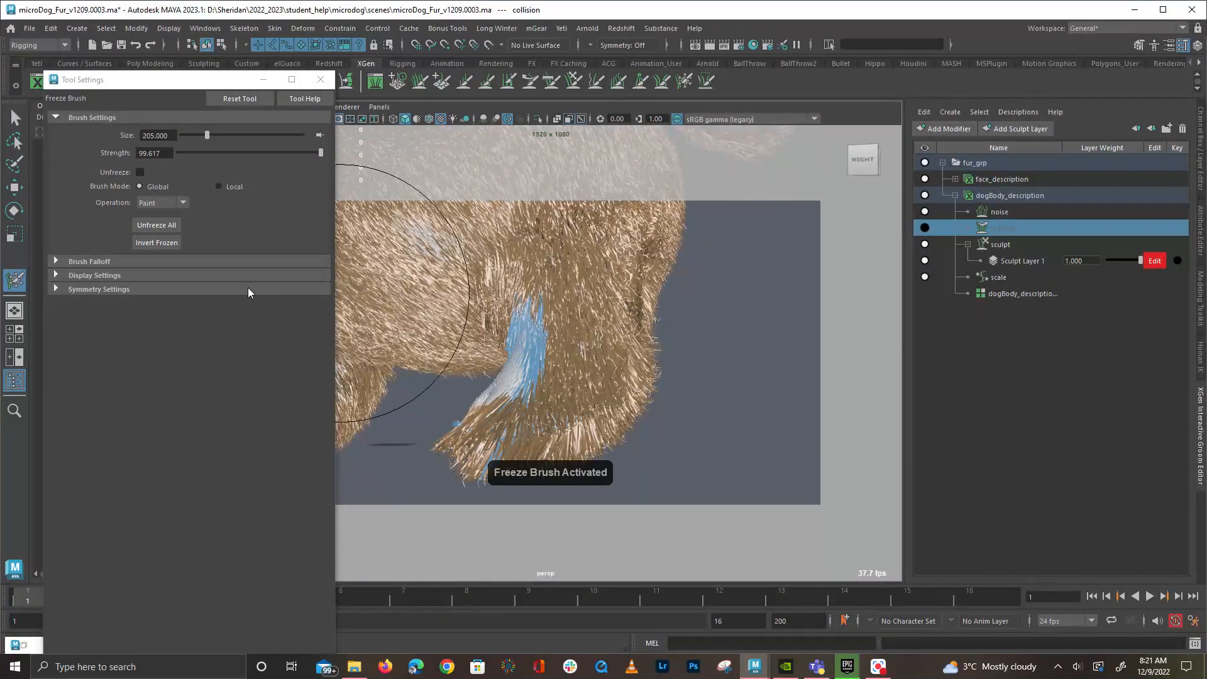
left_click(157, 242)
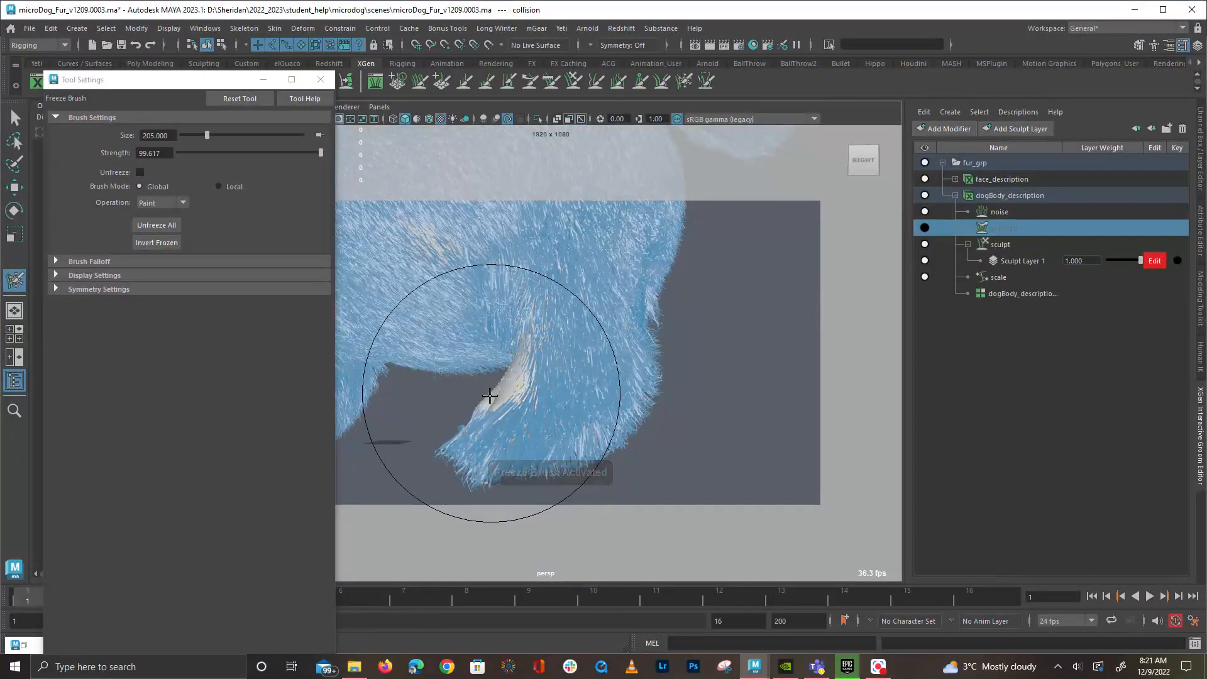
left_click_drag(647, 135, 614, 306, "alt")
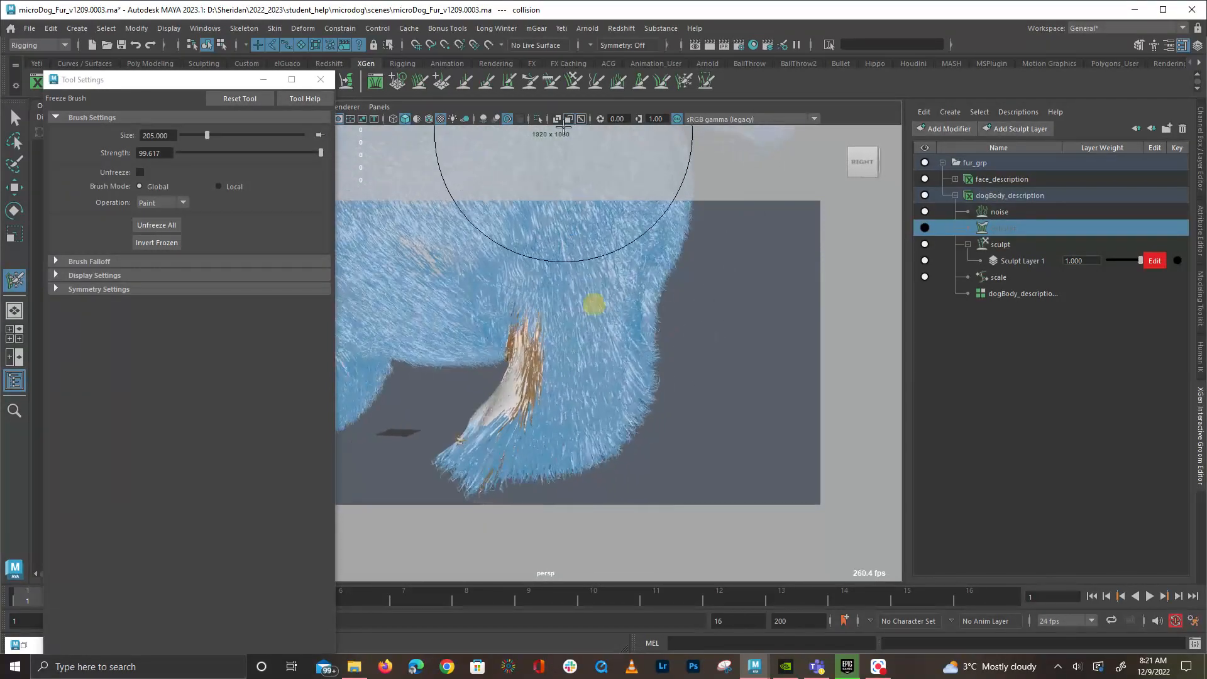
Pull the unfrozen fur over the bare patches of the hind paws with the Grab brush
left_click(574, 80)
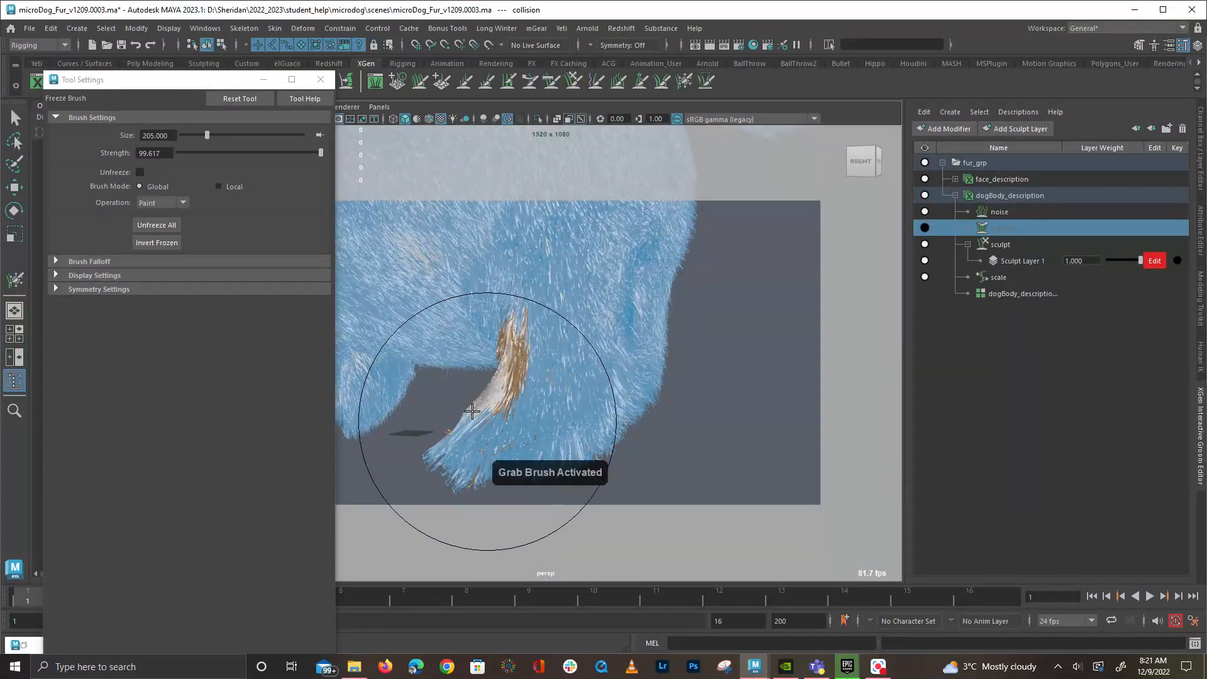
mouse_move(584, 434)
left_mouse_down("alt")
mouse_move(553, 415)
mouse_move(538, 365)
mouse_move(651, 374)
mouse_move(730, 355)
left_mouse_up("alt")
left_click_drag(813, 359, 722, 380, "alt")
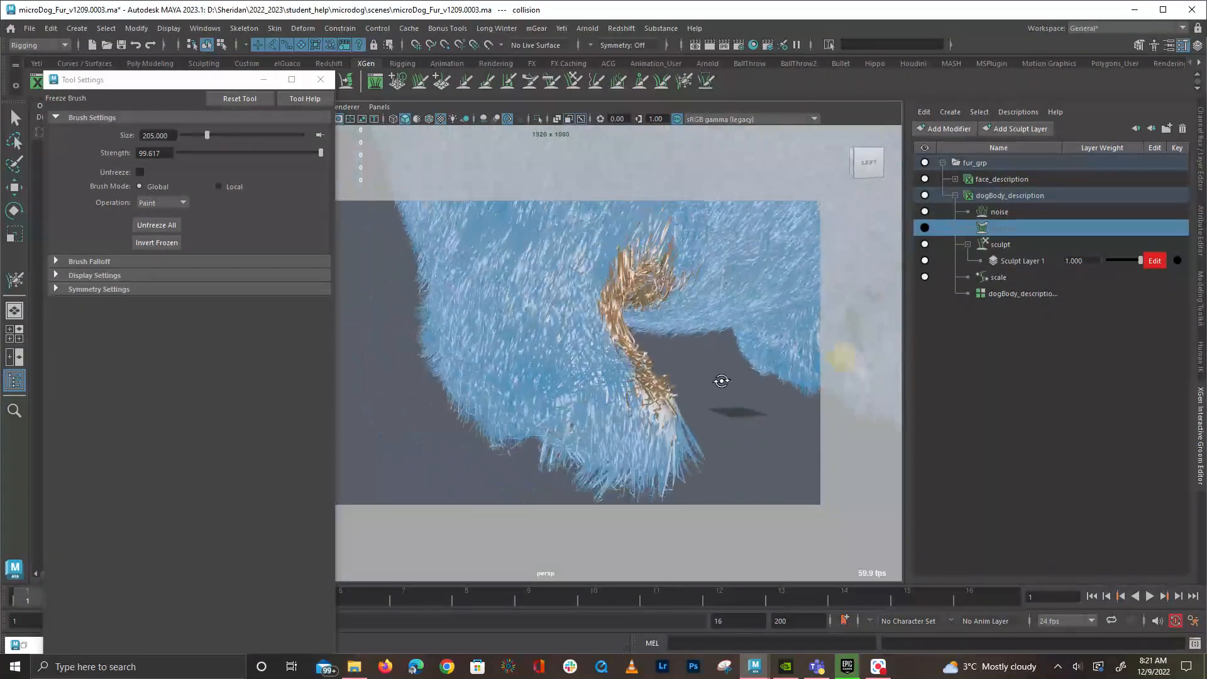
mouse_move(797, 390)
left_mouse_down("alt")
mouse_move(574, 440)
mouse_move(595, 434)
mouse_move(611, 387)
mouse_move(679, 315)
left_mouse_up("alt")
middle_click_drag(658, 409, 559, 489, "alt")
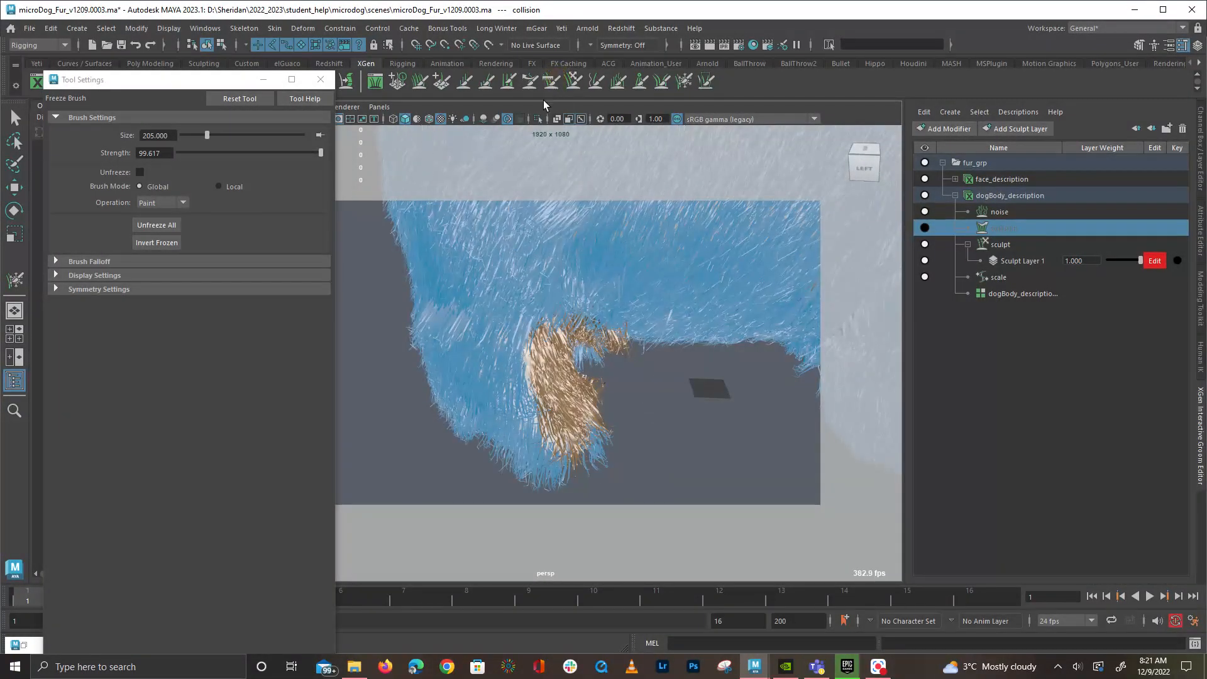
Comb the unfrozen fur on the hind paws down towards the toes with the Comb brush
left_click(551, 84)
left_click_drag(647, 420, 642, 398, "alt")
mouse_move(557, 352)
left_mouse_down()
mouse_move(622, 452)
mouse_move(533, 385)
mouse_move(618, 439)
left_mouse_up()
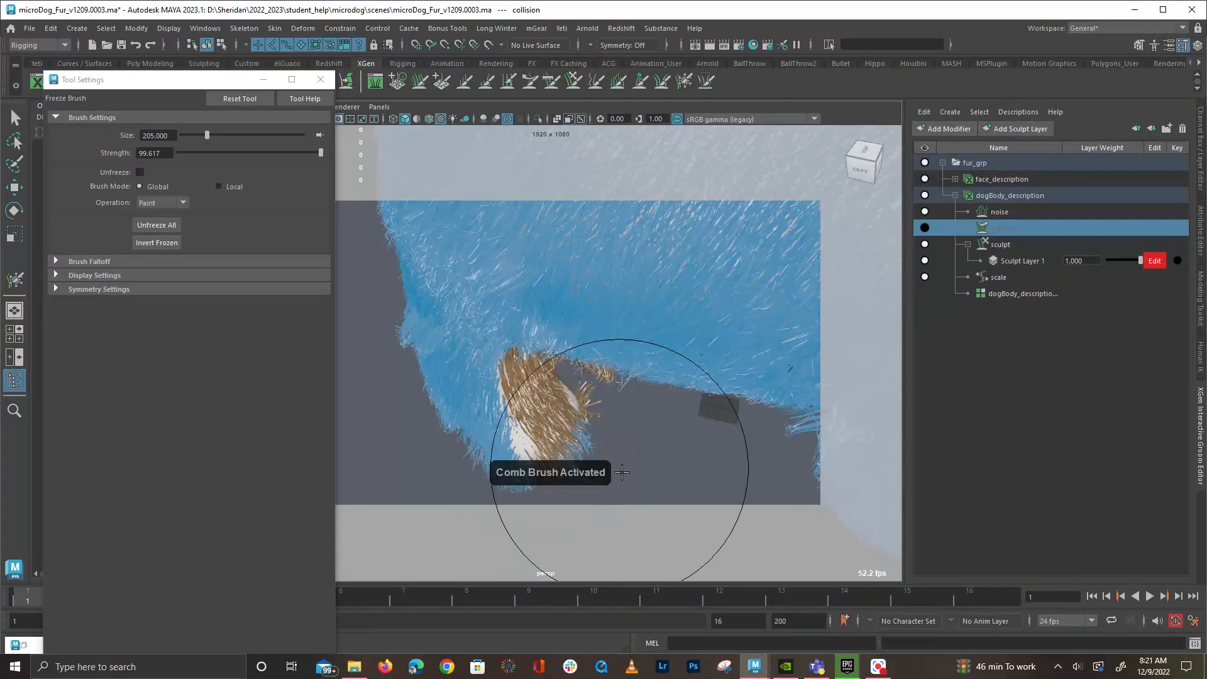
mouse_move(526, 404)
left_mouse_down("alt")
mouse_move(526, 488)
mouse_move(566, 396)
left_mouse_up("alt")
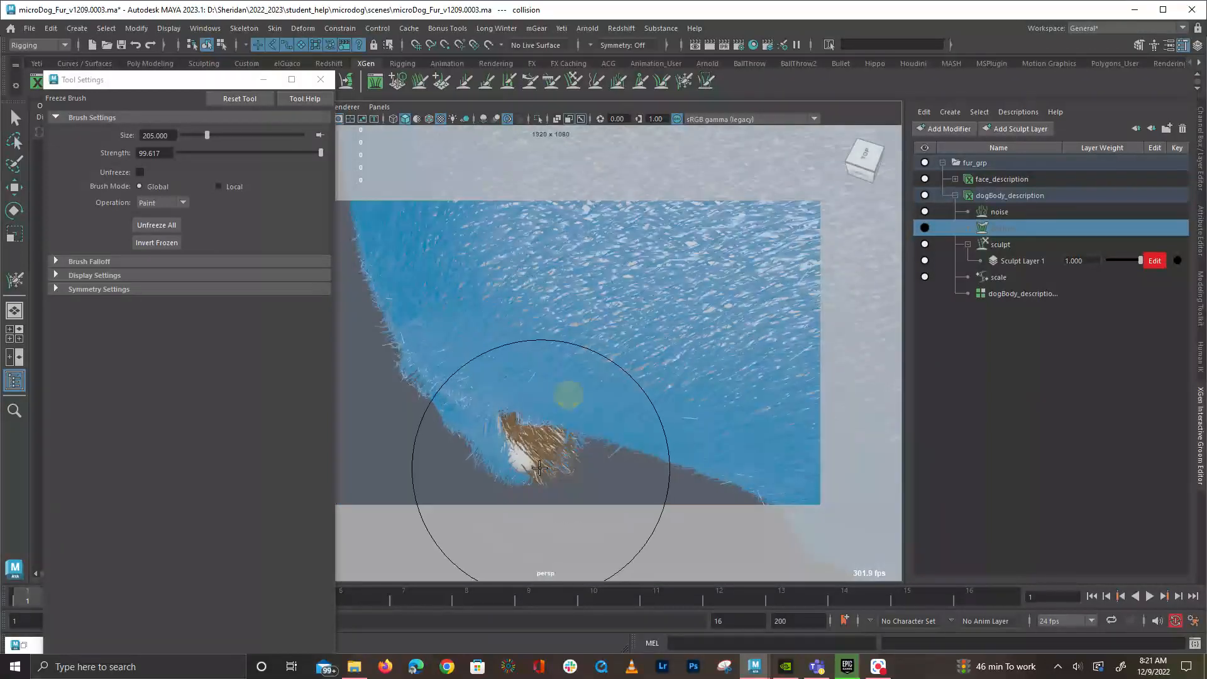
mouse_move(514, 473)
left_mouse_down("alt")
mouse_move(395, 398)
mouse_move(359, 403)
left_mouse_up("alt")
mouse_move(482, 394)
left_mouse_down("alt")
mouse_move(507, 410)
mouse_move(534, 391)
mouse_move(511, 336)
mouse_move(518, 345)
left_mouse_up("alt")
mouse_move(459, 408)
left_mouse_down()
mouse_move(589, 380)
mouse_move(568, 431)
mouse_move(695, 447)
left_mouse_up()
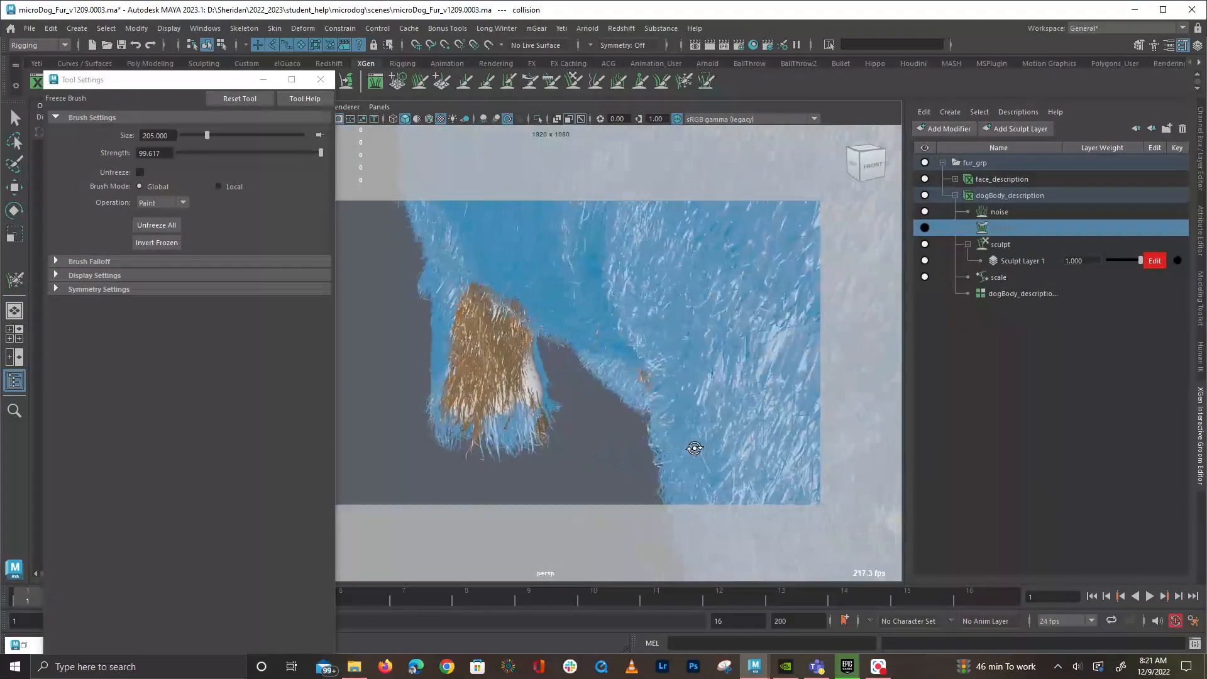
left_click(581, 436)
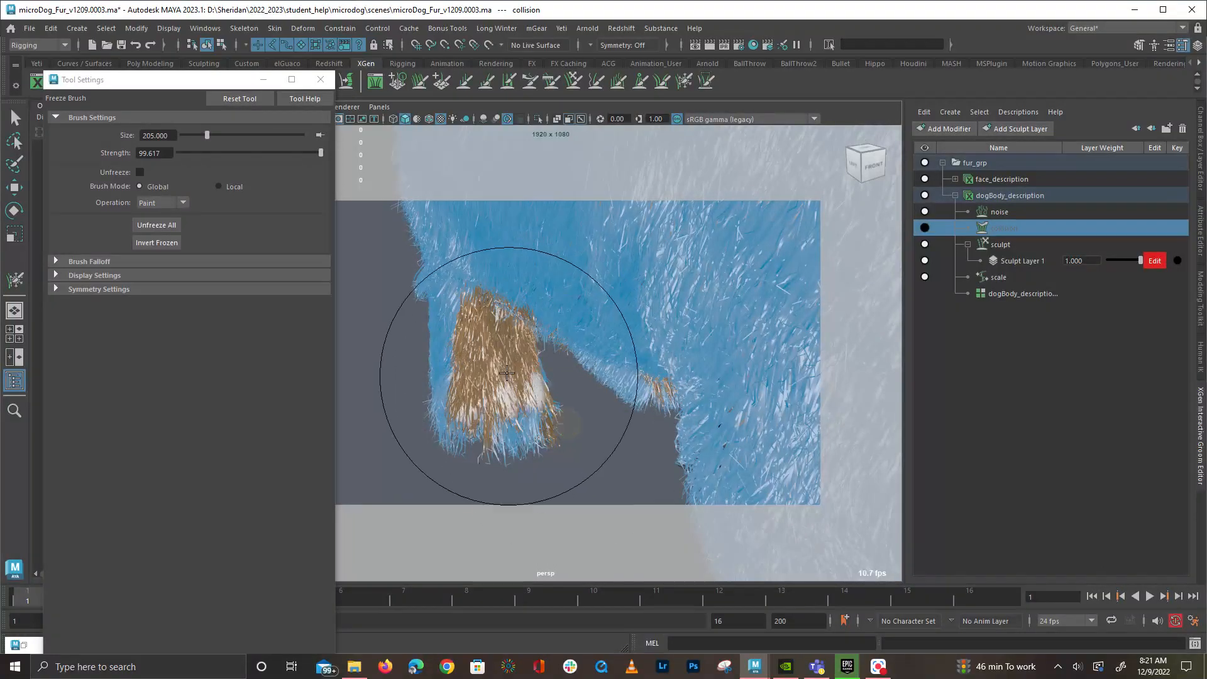
left_click_drag(513, 423, 575, 401, "alt")
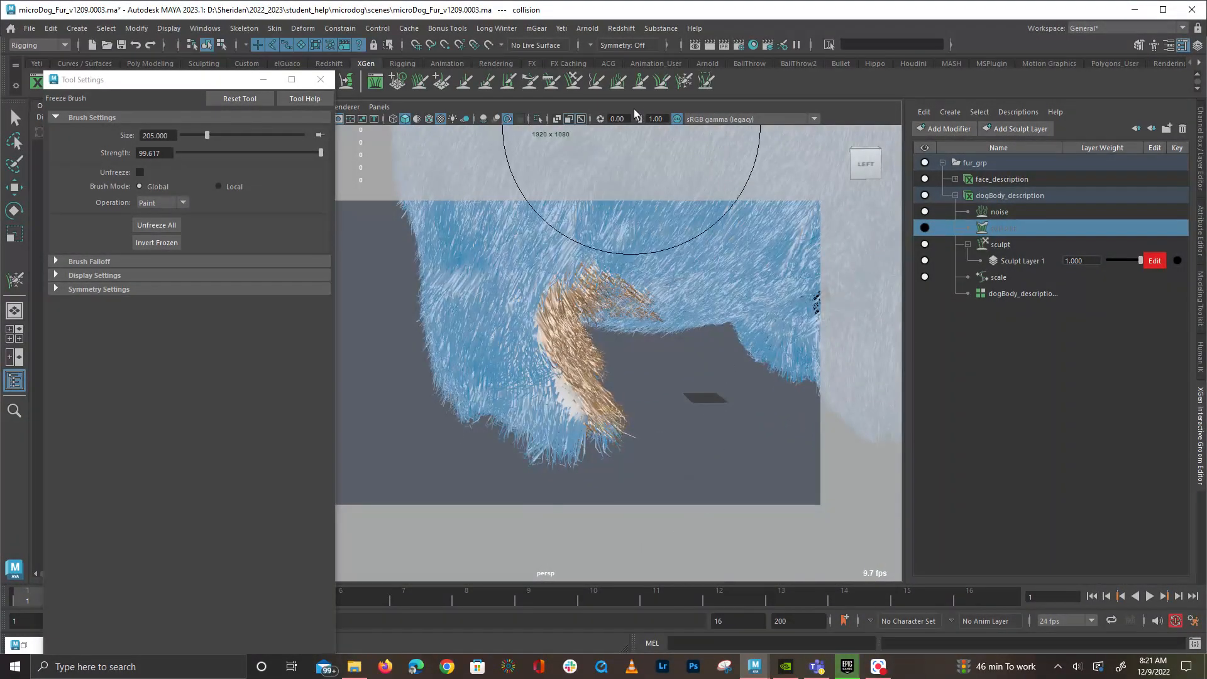
Reshape the combed fur on the hind paws with the Grab brush, and even it out with the Smooth brush
left_click(574, 80)
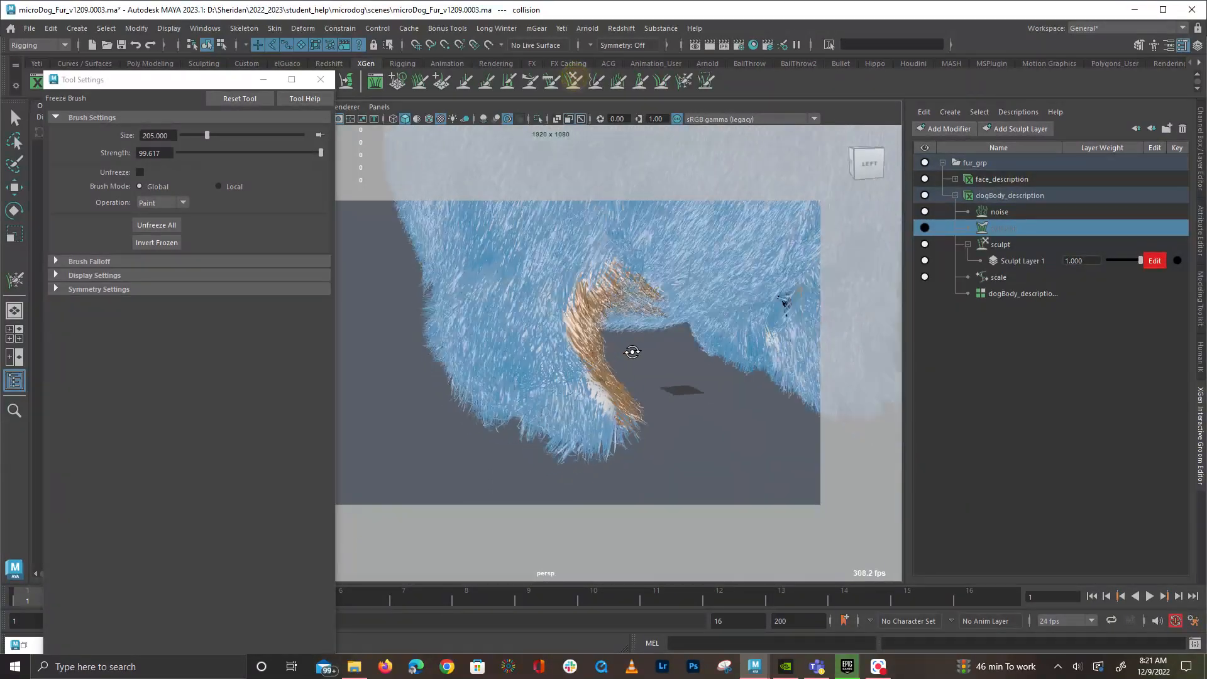
left_click_drag(620, 399, 374, 393, "alt")
left_click_drag(511, 415, 800, 421, "alt")
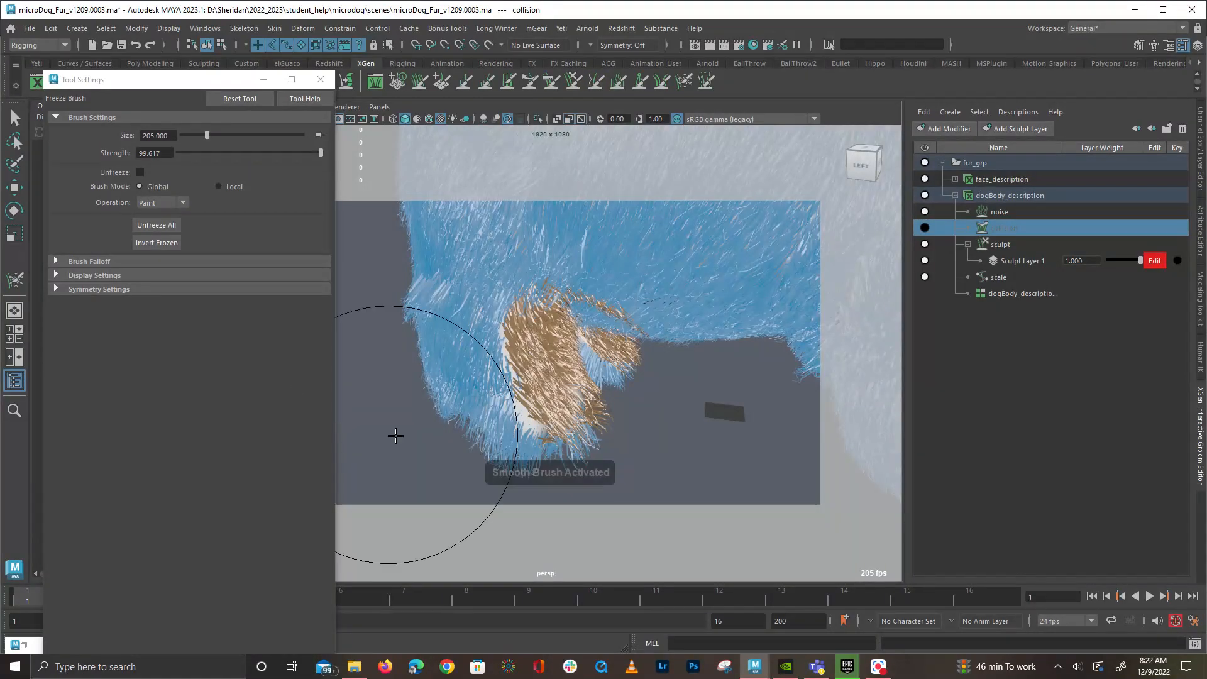
Adjust the hind paw fur to cover the bare toes with the Grab brush, and blend it with the Smooth brush
left_click(575, 80)
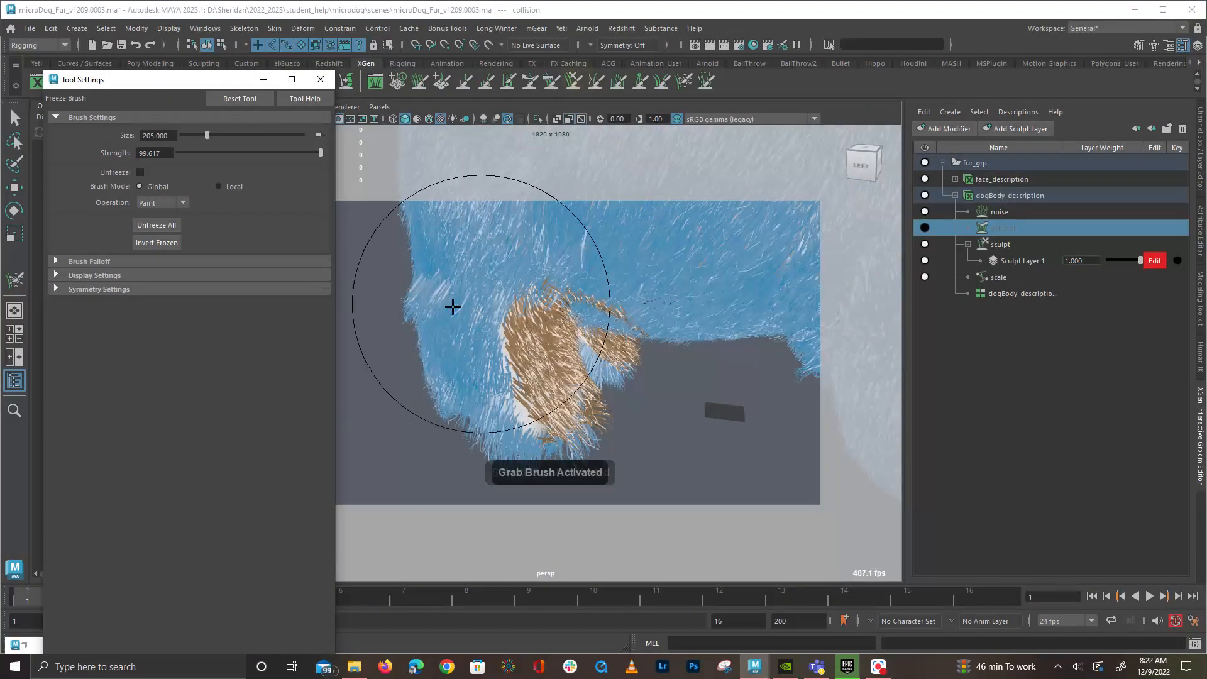
left_click_drag(569, 426, 646, 387)
left_click_drag(646, 388, 630, 375, "alt")
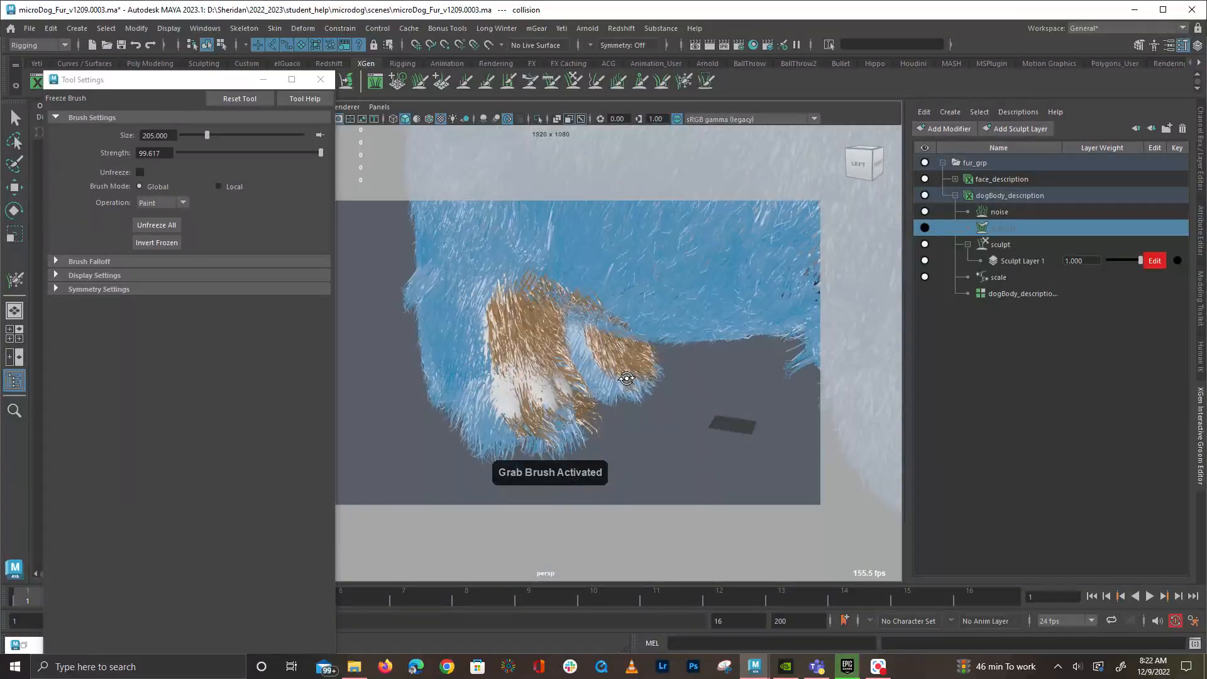
key("ctrl+z")
mouse_move(557, 356)
left_mouse_down("alt")
mouse_move(579, 353)
mouse_move(548, 321)
left_mouse_up("alt")
middle_click_drag(548, 321, 562, 401, "alt")
left_click_drag(514, 312, 521, 318)
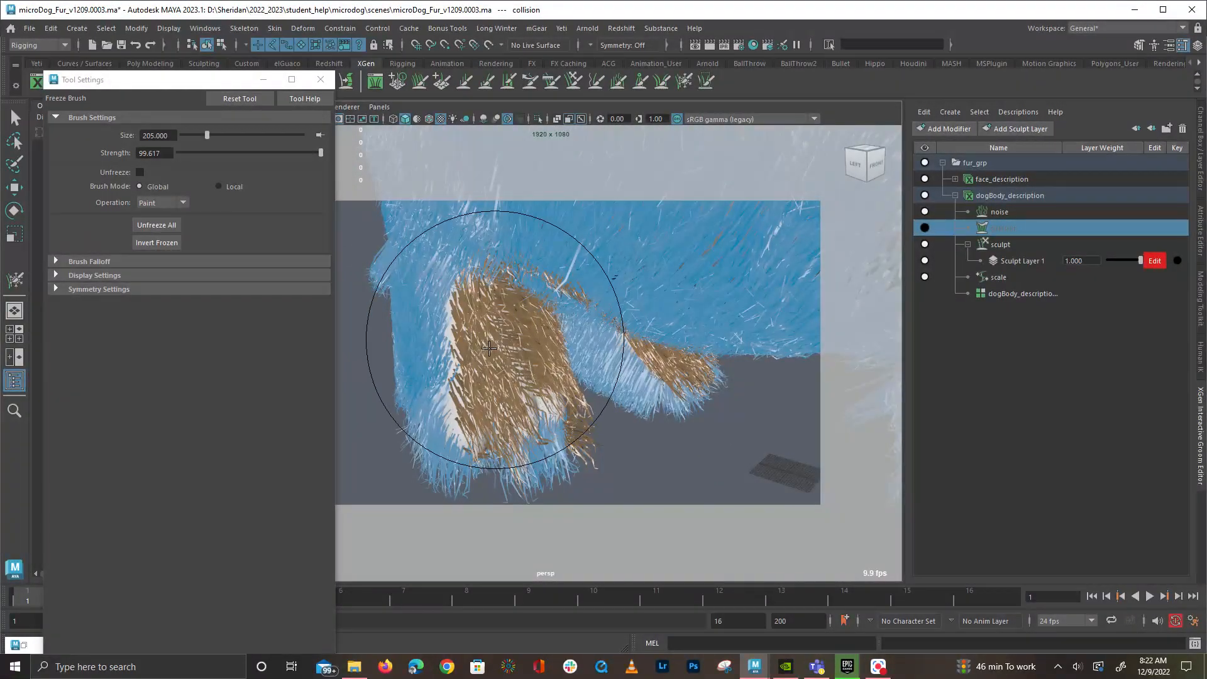
left_click_drag(464, 372, 508, 354, "alt")
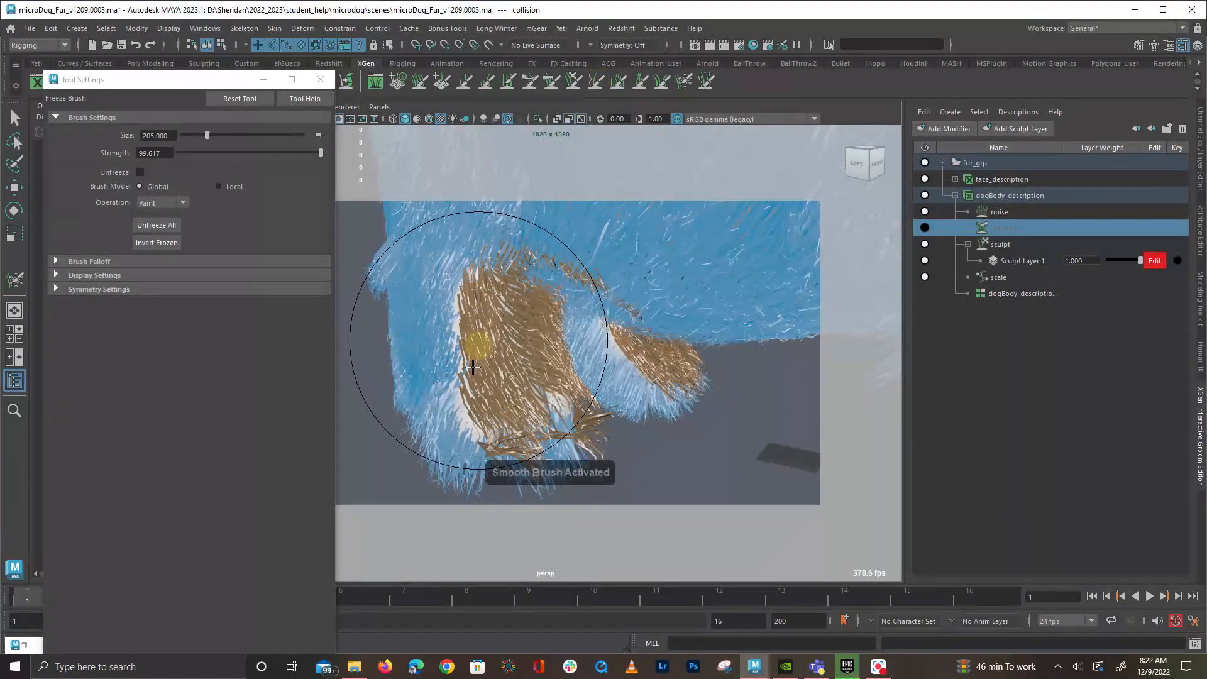
mouse_move(618, 413)
left_mouse_down("alt")
mouse_move(609, 380)
mouse_move(700, 404)
mouse_move(607, 384)
mouse_move(484, 386)
mouse_move(575, 365)
left_mouse_up("alt")
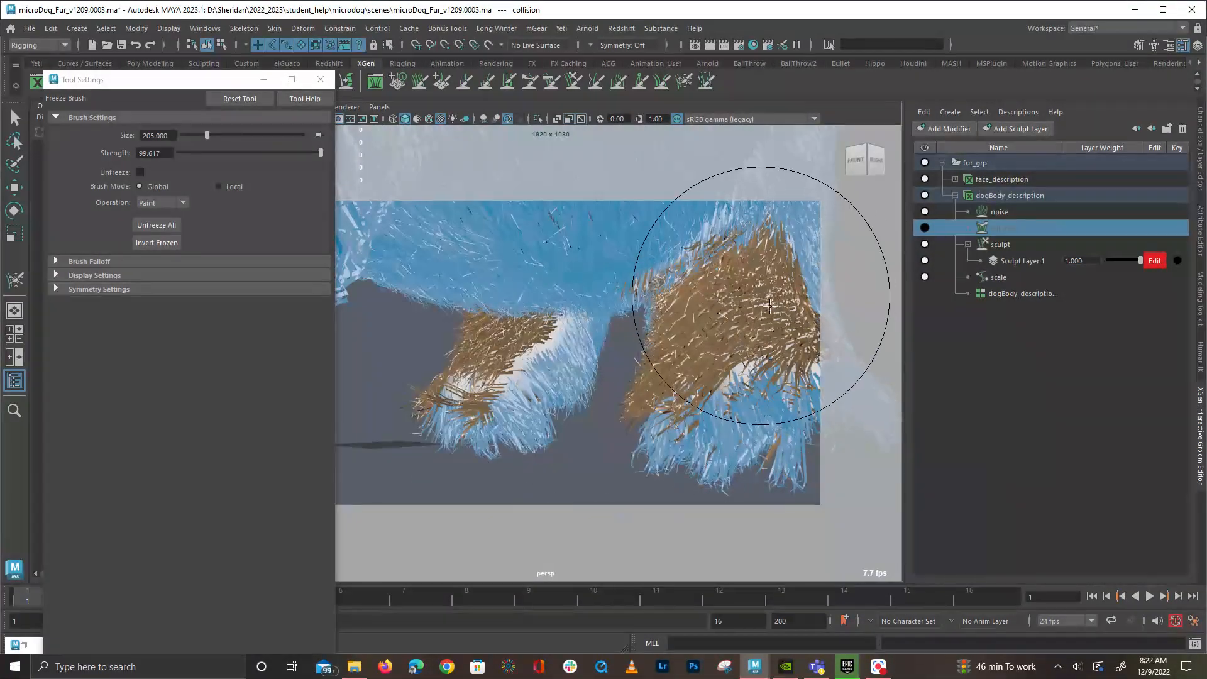
Unfreeze all of the dog's body fur with the Freeze brush
mouse_move(763, 293)
left_mouse_down("alt")
mouse_move(635, 377)
mouse_move(505, 391)
mouse_move(544, 377)
mouse_move(717, 431)
left_mouse_up("alt")
right_click_drag(716, 431, 515, 386, "alt")
left_click_drag(515, 387, 501, 385, "alt")
right_click_drag(500, 421, 647, 412, "alt")
left_click_drag(647, 412, 628, 377, "alt")
mouse_move(628, 377)
right_mouse_down("alt")
mouse_move(644, 388)
mouse_move(635, 153)
right_mouse_up("alt")
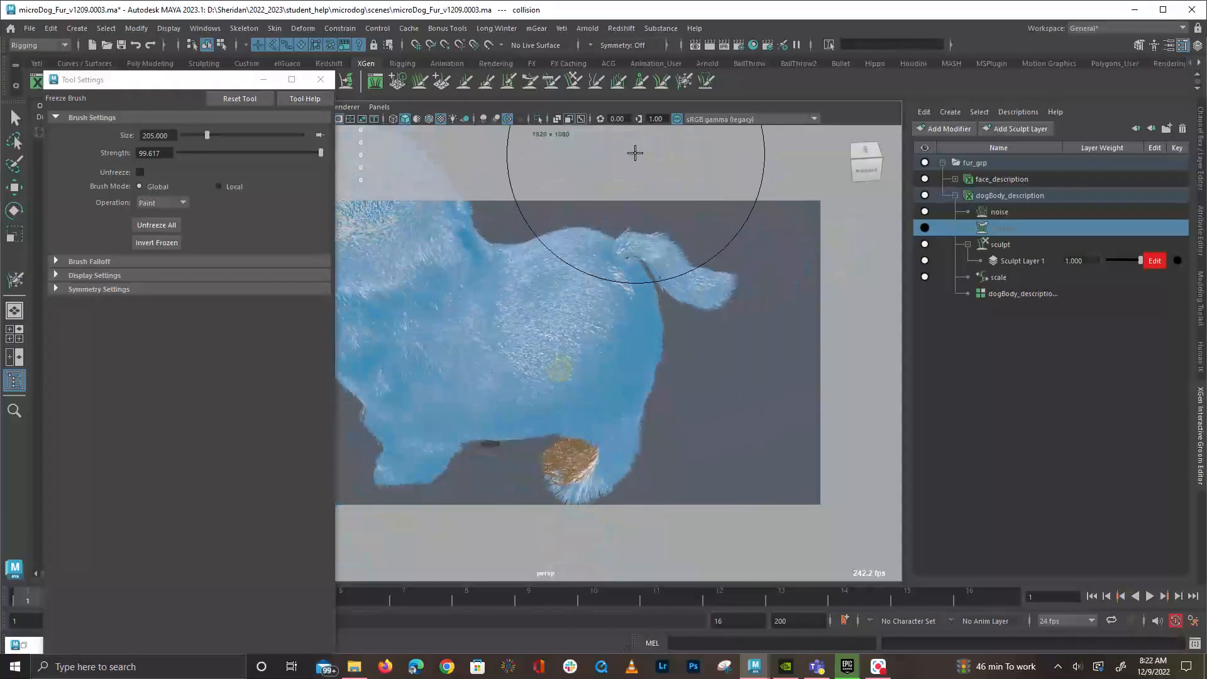
left_click(686, 80)
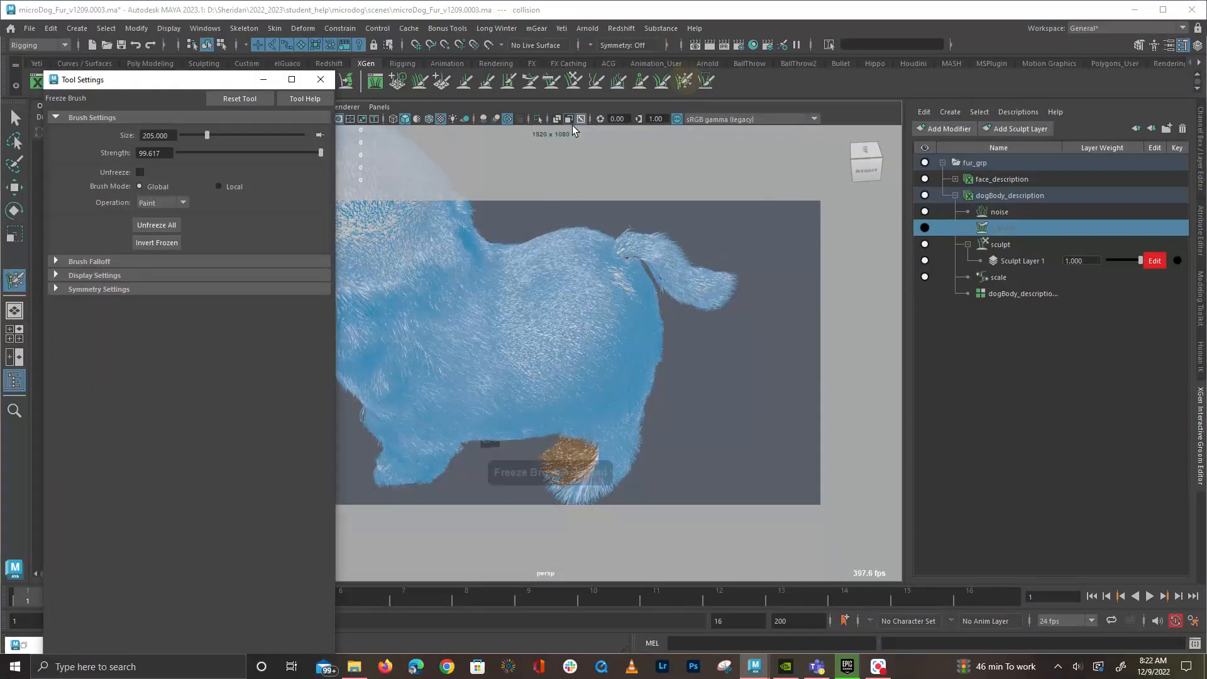
left_click(172, 227)
Reduce the brush size, undo the accidental freeze on the rump, and smooth the right hind leg's fur with the Smooth brush
left_click_drag(712, 353, 736, 328, "alt")
right_click_drag(735, 328, 746, 382, "alt")
left_click_drag(746, 382, 683, 408, "alt")
key("b")
left_click_drag(585, 355, 529, 355)
key("ctrl+z")
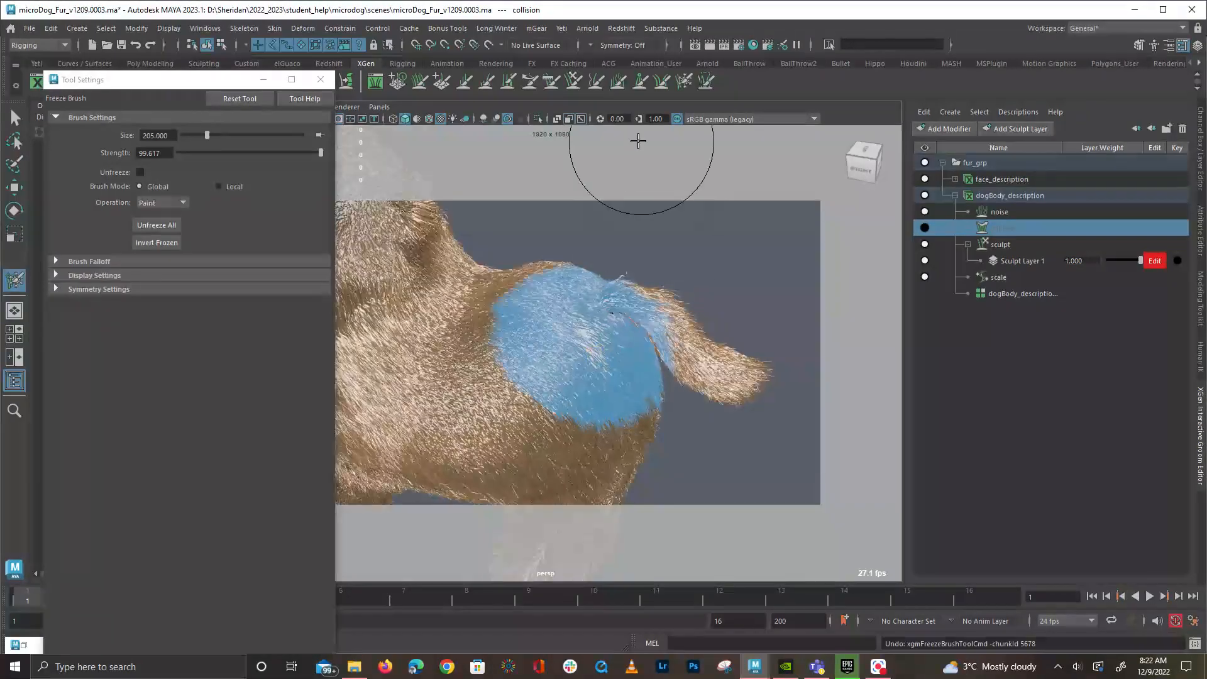
left_click(593, 88)
left_click_drag(598, 270, 579, 313, "alt")
mouse_move(561, 412)
left_mouse_down("alt")
mouse_move(647, 371)
mouse_move(678, 382)
mouse_move(679, 436)
mouse_move(618, 361)
left_mouse_up("alt")
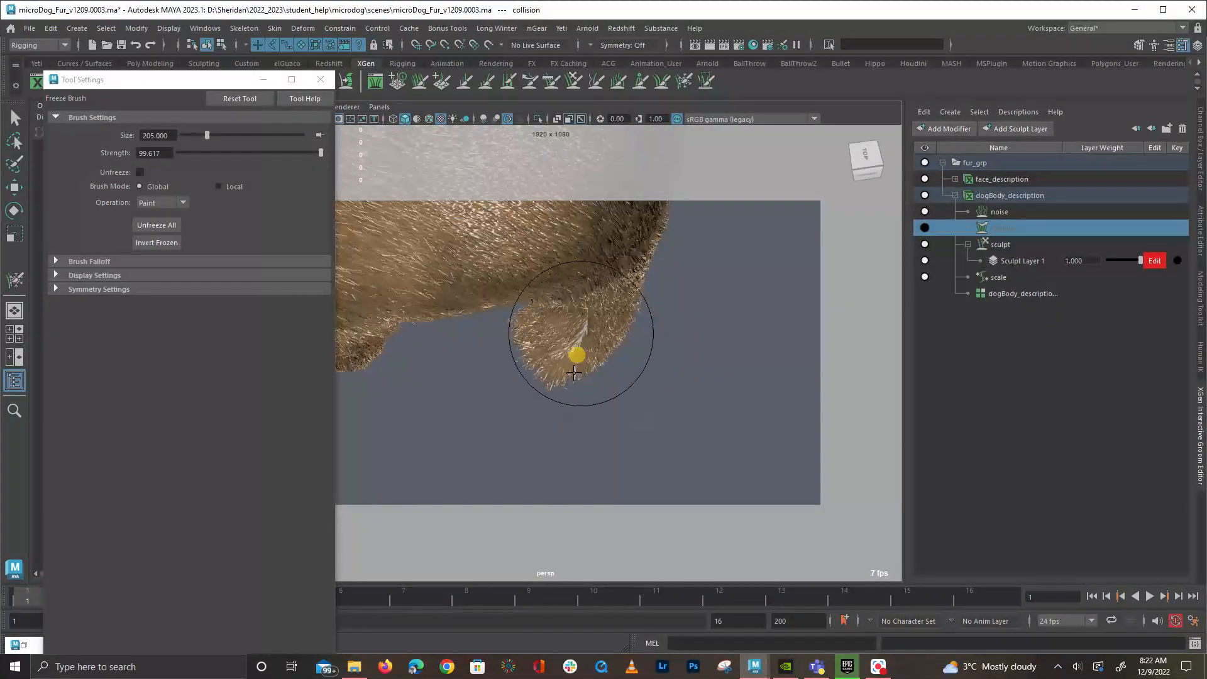
Examine the fur coverage on the hind legs, front legs, paws and chest from all sides
mouse_move(580, 425)
left_mouse_down("alt")
mouse_move(587, 369)
mouse_move(402, 369)
mouse_move(526, 399)
mouse_move(508, 363)
mouse_move(403, 418)
left_mouse_up("alt")
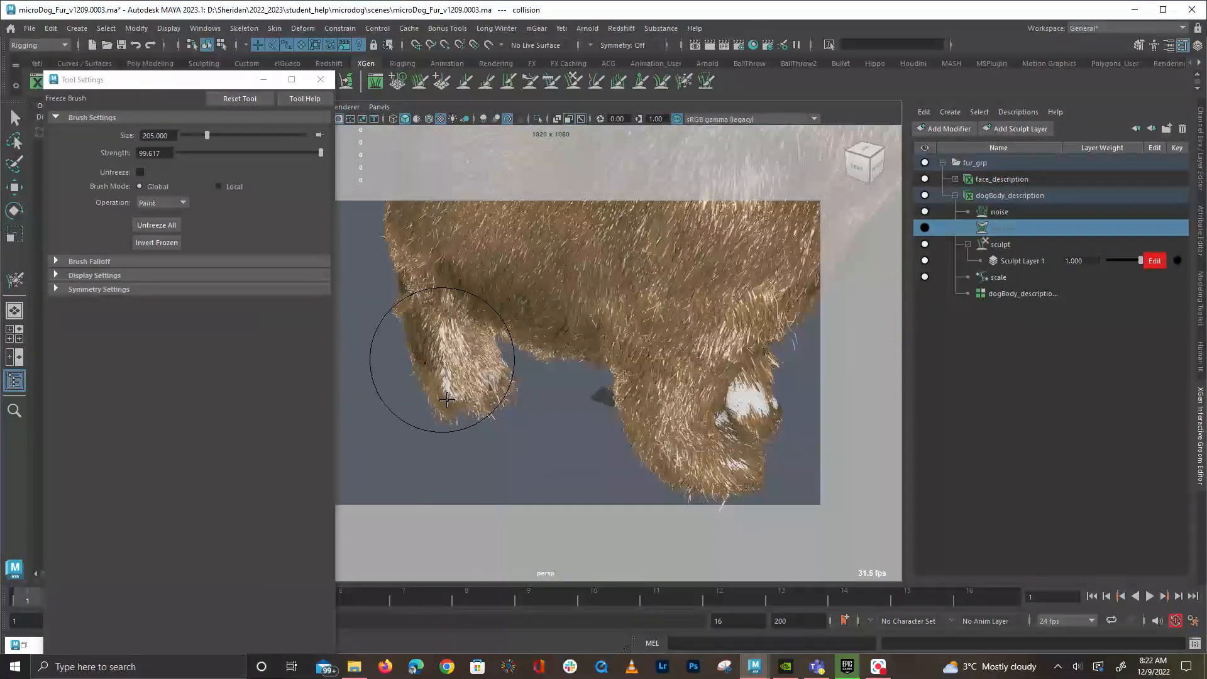
mouse_move(478, 425)
left_mouse_down("alt")
mouse_move(577, 409)
mouse_move(526, 342)
left_mouse_up("alt")
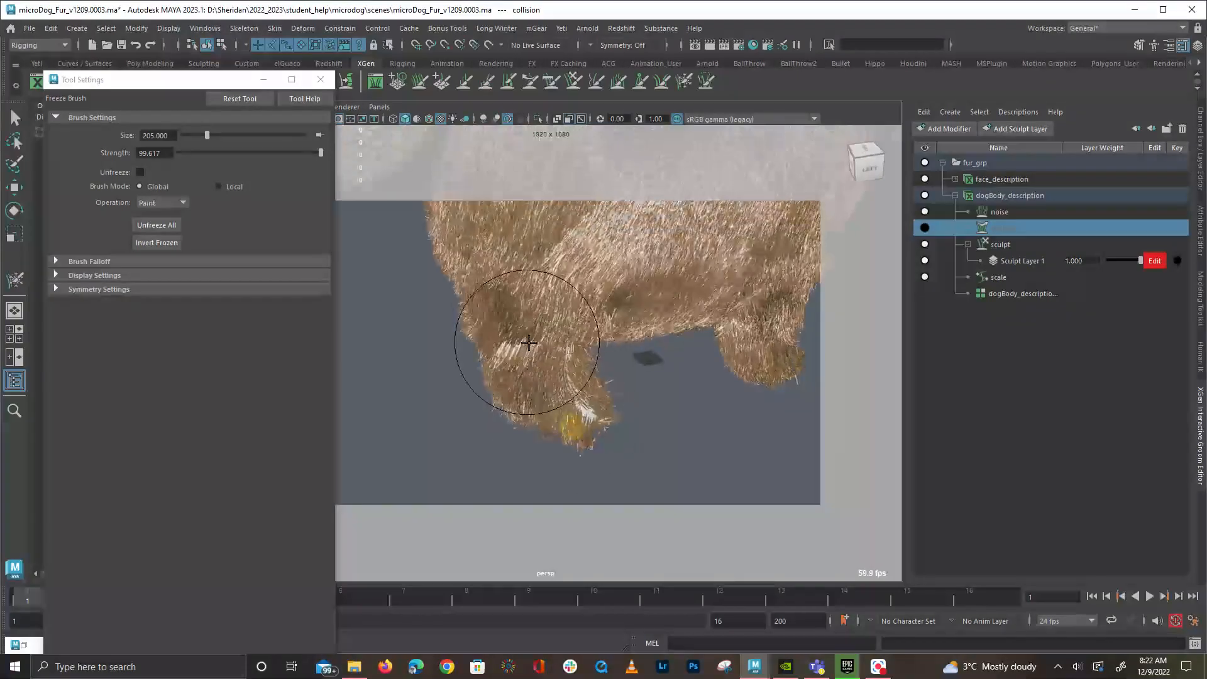
left_click_drag(515, 430, 536, 415, "alt")
mouse_move(482, 336)
left_mouse_down("alt")
mouse_move(434, 370)
mouse_move(574, 384)
mouse_move(691, 285)
left_mouse_up("alt")
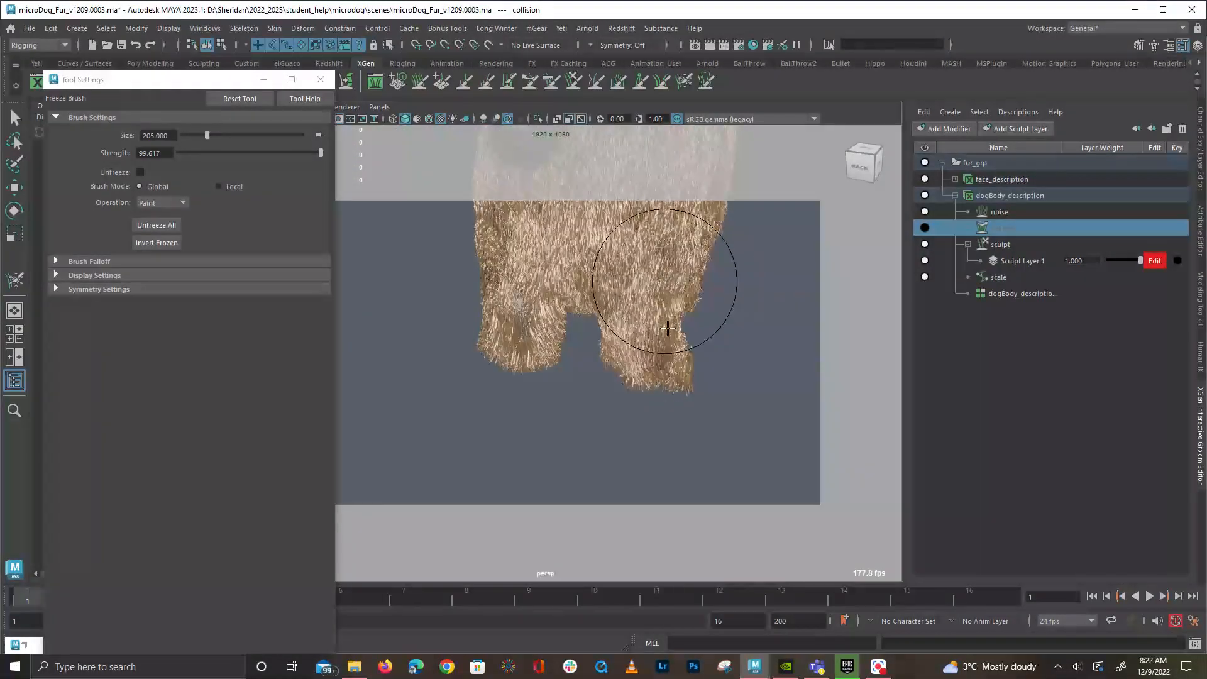
left_click_drag(520, 369, 585, 371, "alt")
left_click_drag(578, 429, 674, 401, "alt")
right_click_drag(603, 376, 651, 388, "alt")
left_click_drag(648, 390, 667, 428, "alt")
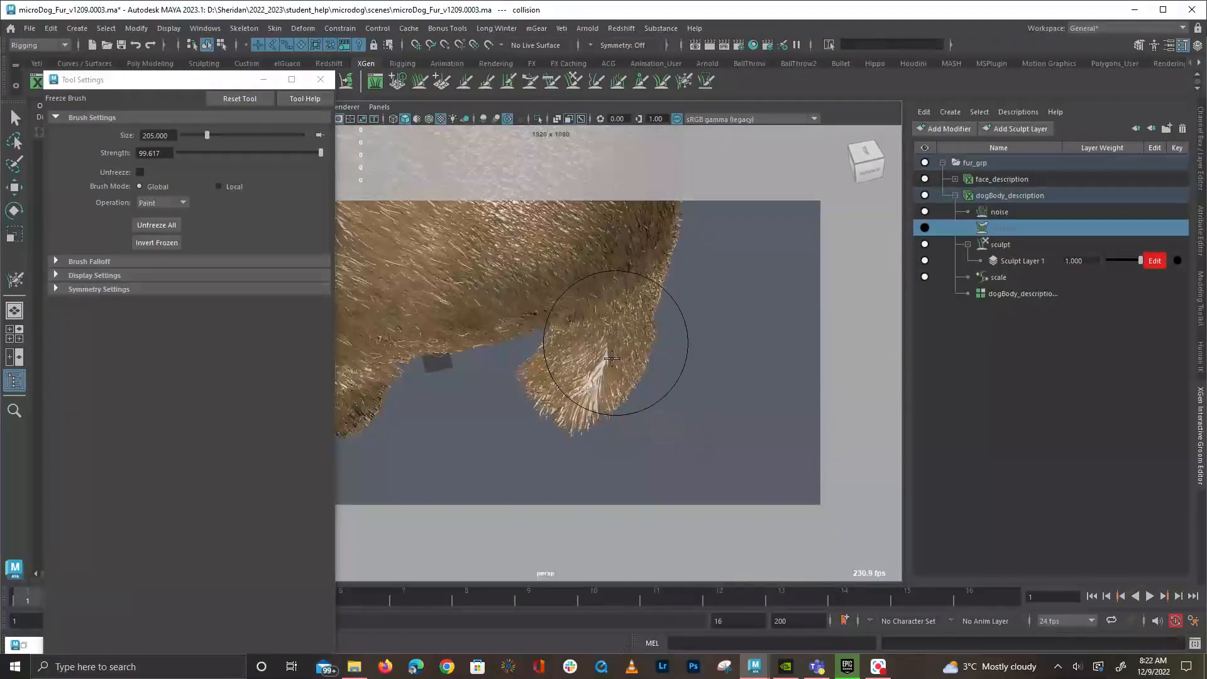
left_click_drag(613, 465, 761, 390, "alt")
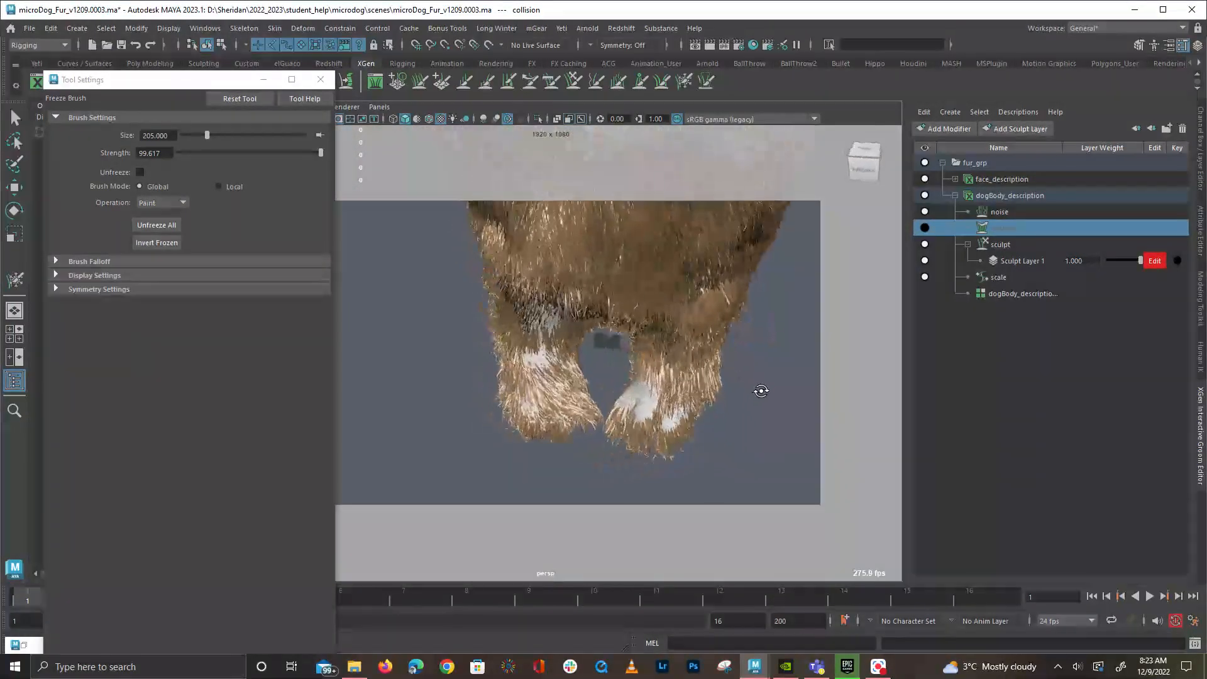
left_click_drag(550, 401, 554, 299, "alt")
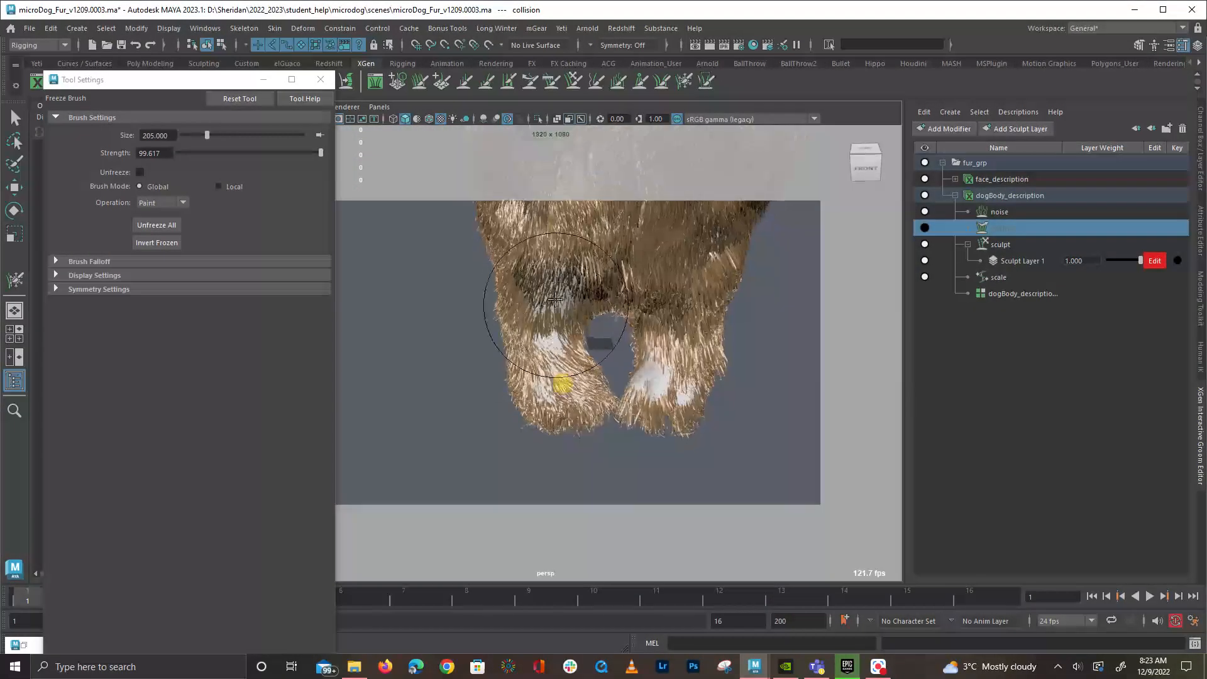
left_click_drag(562, 349, 699, 316, "alt")
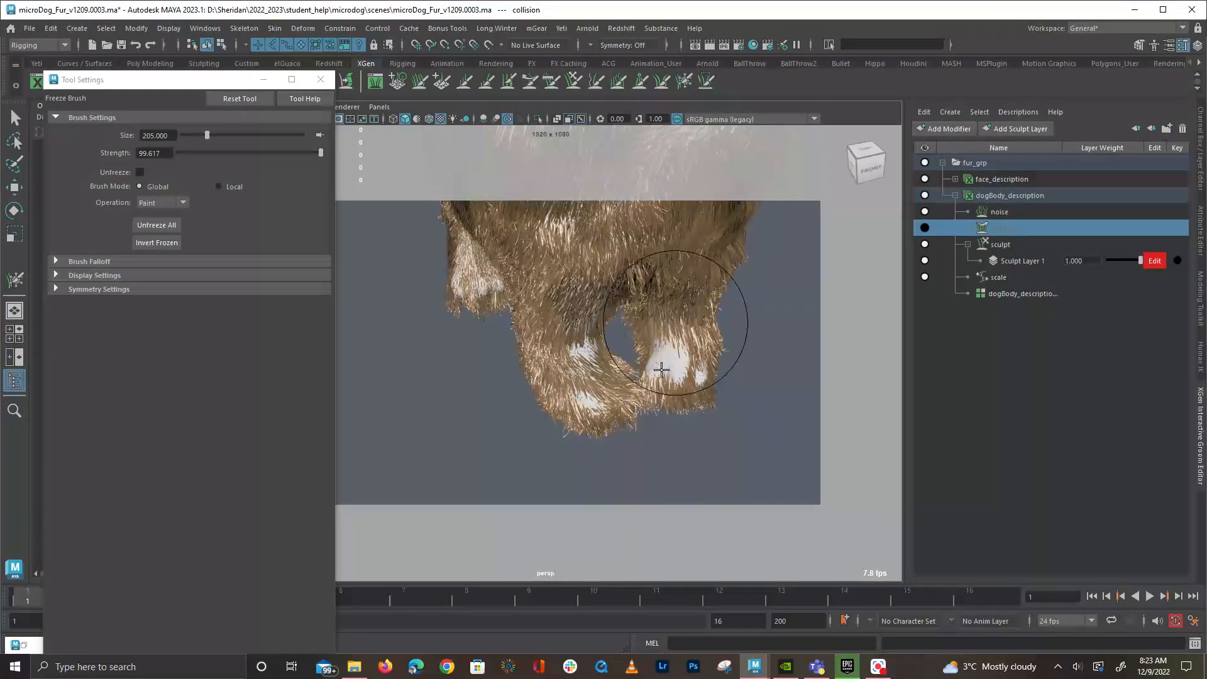
left_click_drag(675, 358, 562, 353, "alt")
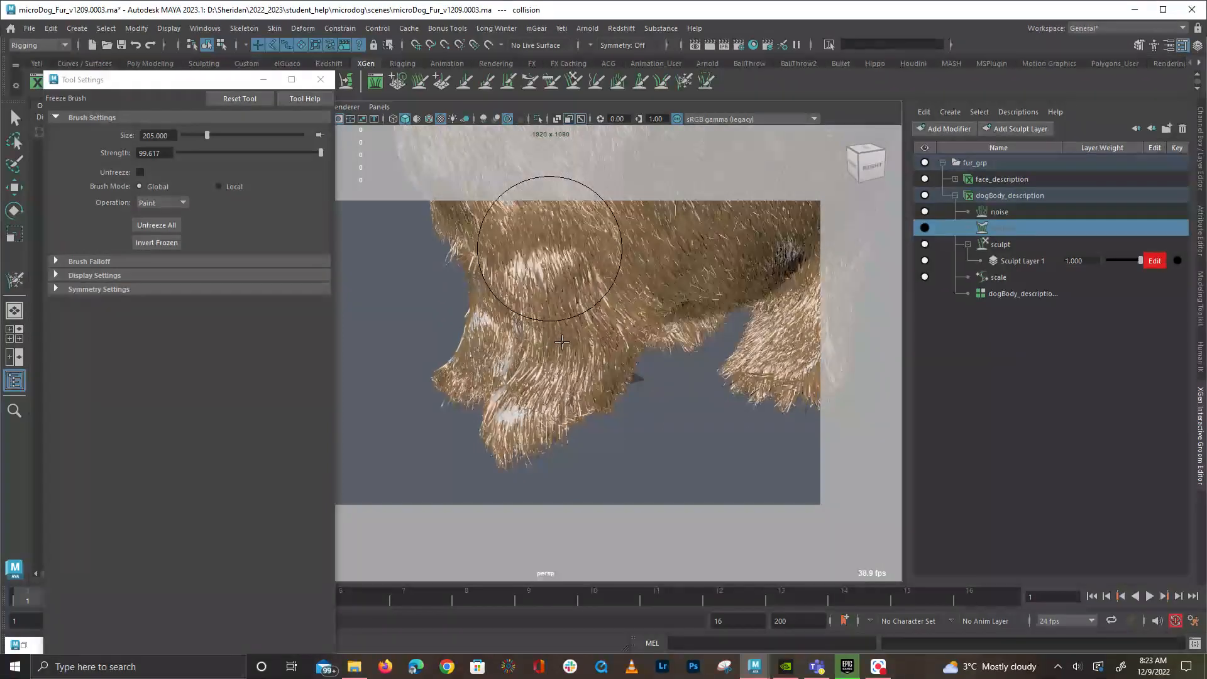
middle_click_drag(584, 352, 586, 378, "alt")
mouse_move(586, 378)
left_mouse_down("alt")
mouse_move(534, 404)
mouse_move(602, 240)
left_mouse_up("alt")
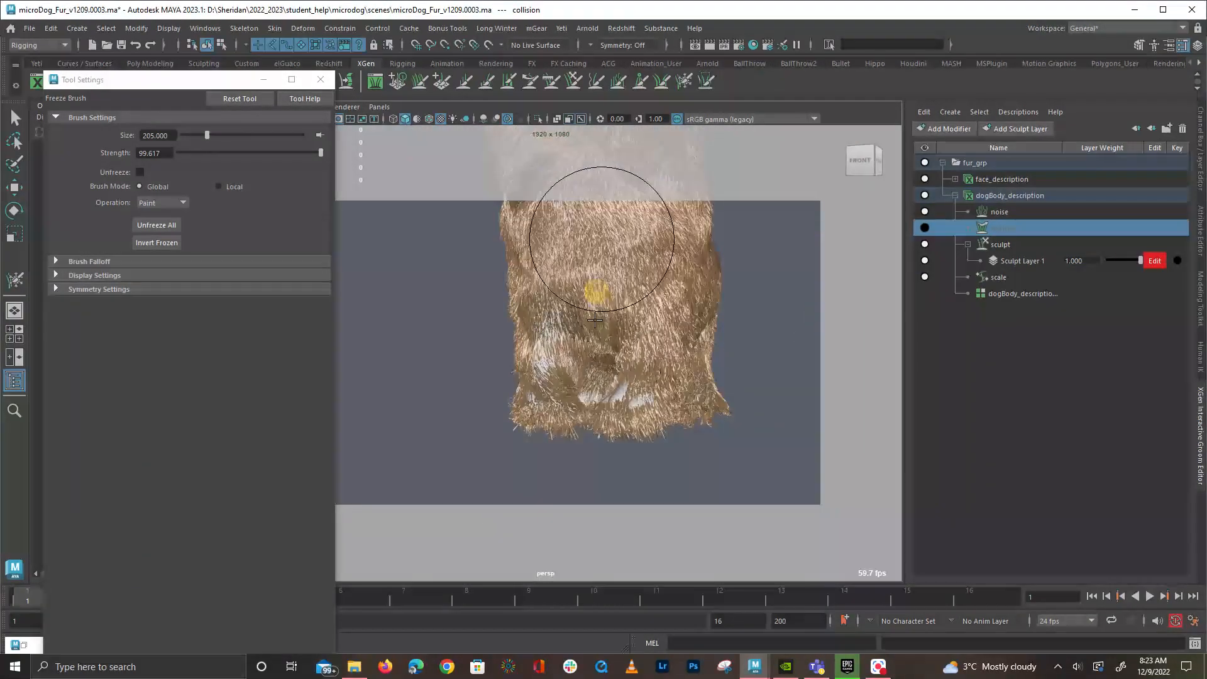
left_click_drag(585, 326, 604, 283, "alt")
Pull the front paw fur over the bare patches with the Grab brush
left_click_drag(598, 376, 725, 340, "alt")
middle_click_drag(703, 346, 716, 445, "alt")
mouse_move(678, 412)
left_mouse_down("alt")
mouse_move(634, 402)
mouse_move(649, 423)
mouse_move(566, 402)
mouse_move(511, 384)
mouse_move(493, 355)
mouse_move(748, 404)
mouse_move(673, 349)
mouse_move(544, 335)
mouse_move(704, 359)
mouse_move(751, 340)
left_mouse_up("alt")
left_click(573, 82)
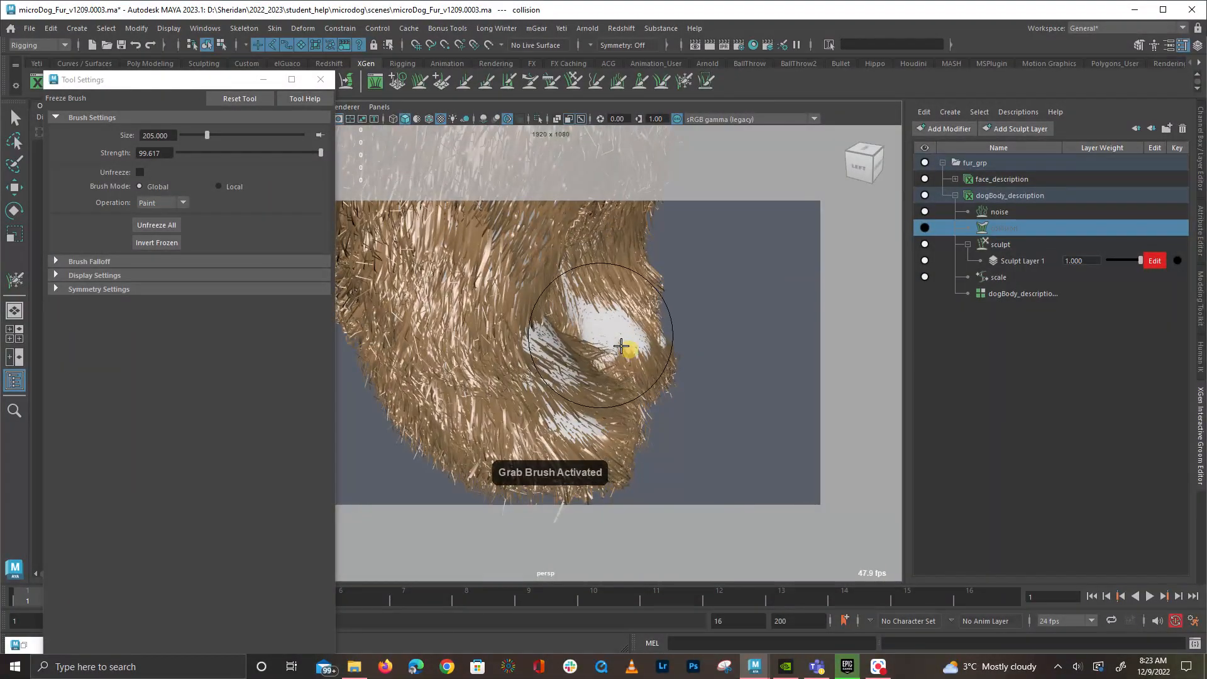
mouse_move(665, 347)
left_mouse_down("alt")
mouse_move(596, 423)
mouse_move(732, 383)
left_mouse_up("alt")
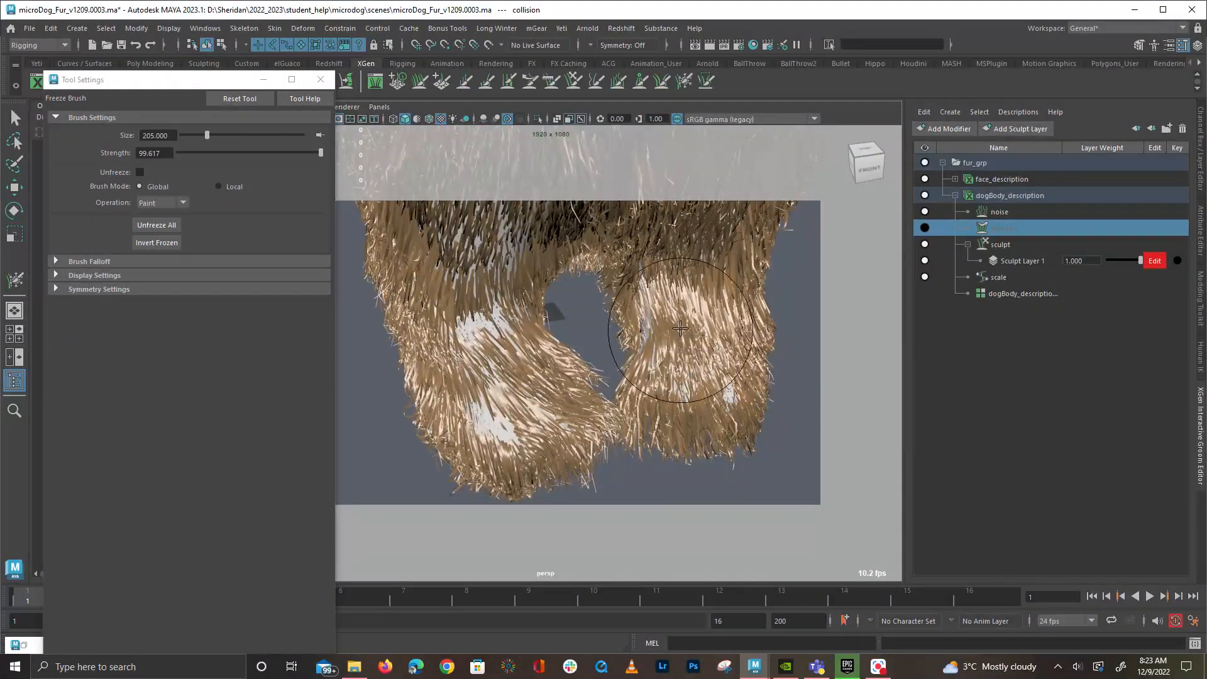
left_click_drag(685, 335, 662, 347, "alt")
left_click_drag(578, 369, 681, 369, "alt")
left_click_drag(559, 308, 588, 306)
left_click_drag(647, 424, 554, 371, "alt")
middle_click_drag(556, 364, 557, 373, "alt")
left_click_drag(558, 373, 480, 371, "alt")
mouse_move(576, 327)
left_mouse_down("alt")
mouse_move(719, 423)
mouse_move(473, 404)
mouse_move(485, 339)
left_mouse_up("alt")
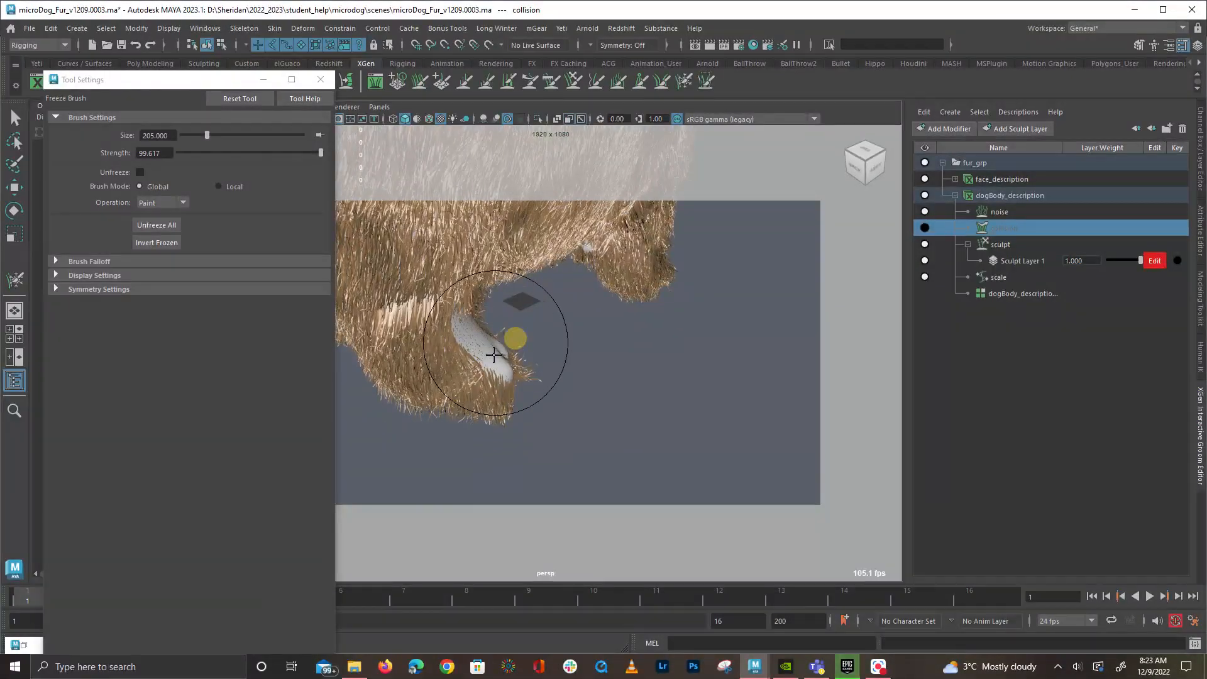
Try a Grab brush stroke on the fur around the rump and tail, and undo it
left_click_drag(632, 393, 352, 427, "alt")
middle_click_drag(506, 427, 622, 313, "alt")
mouse_move(622, 313)
left_mouse_down("alt")
mouse_move(644, 323)
mouse_move(631, 420)
left_mouse_up("alt")
middle_click_drag(621, 438, 625, 350, "alt")
left_click_drag(625, 350, 614, 313, "alt")
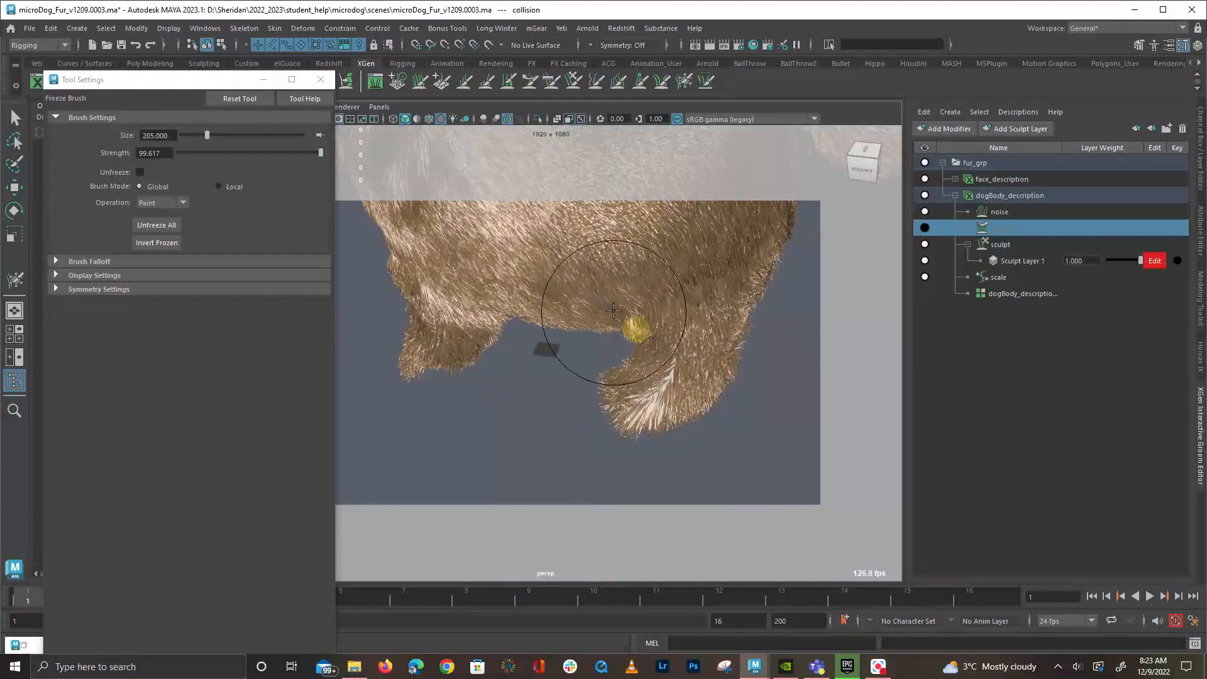
middle_click_drag(628, 351, 638, 474, "alt")
mouse_move(638, 473)
left_mouse_down("alt")
mouse_move(647, 405)
mouse_move(641, 477)
mouse_move(624, 293)
mouse_move(644, 398)
mouse_move(654, 345)
left_mouse_up("alt")
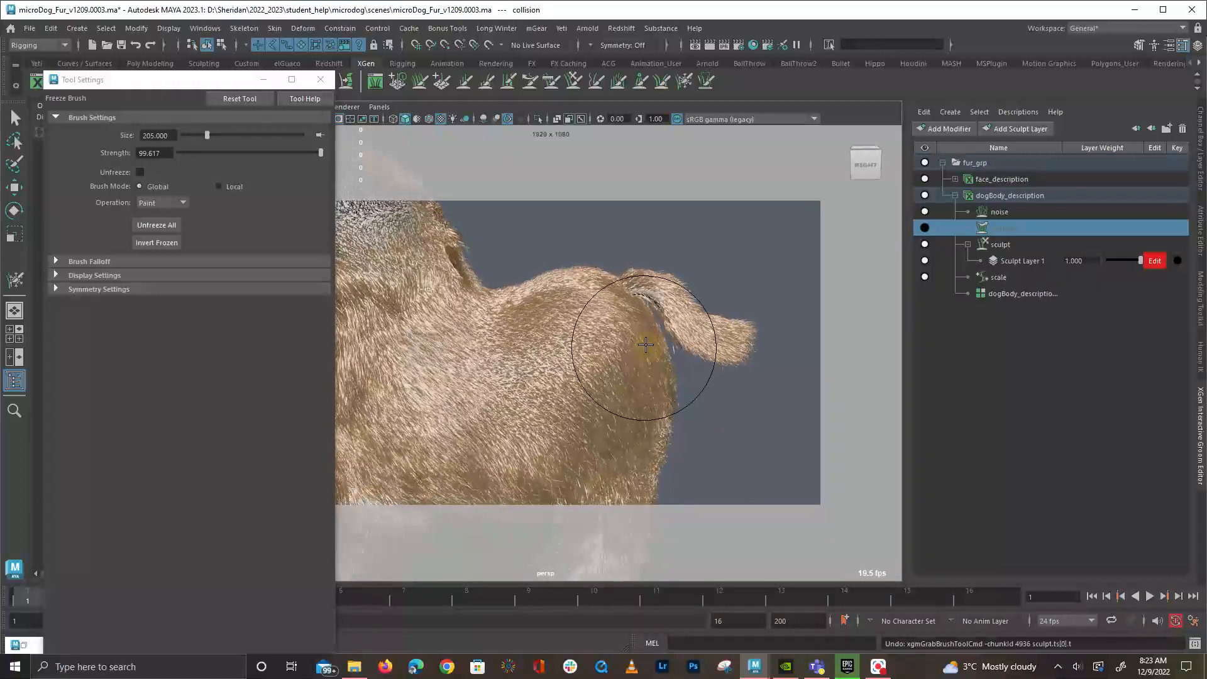
mouse_move(719, 280)
left_mouse_down("alt")
mouse_move(646, 337)
mouse_move(682, 385)
mouse_move(762, 401)
mouse_move(715, 279)
mouse_move(528, 221)
mouse_move(536, 269)
mouse_move(589, 342)
left_mouse_up("alt")
Reshape the fur silhouette along the back of the head and neck with the Grab brush
left_click_drag(660, 363, 580, 308, "alt")
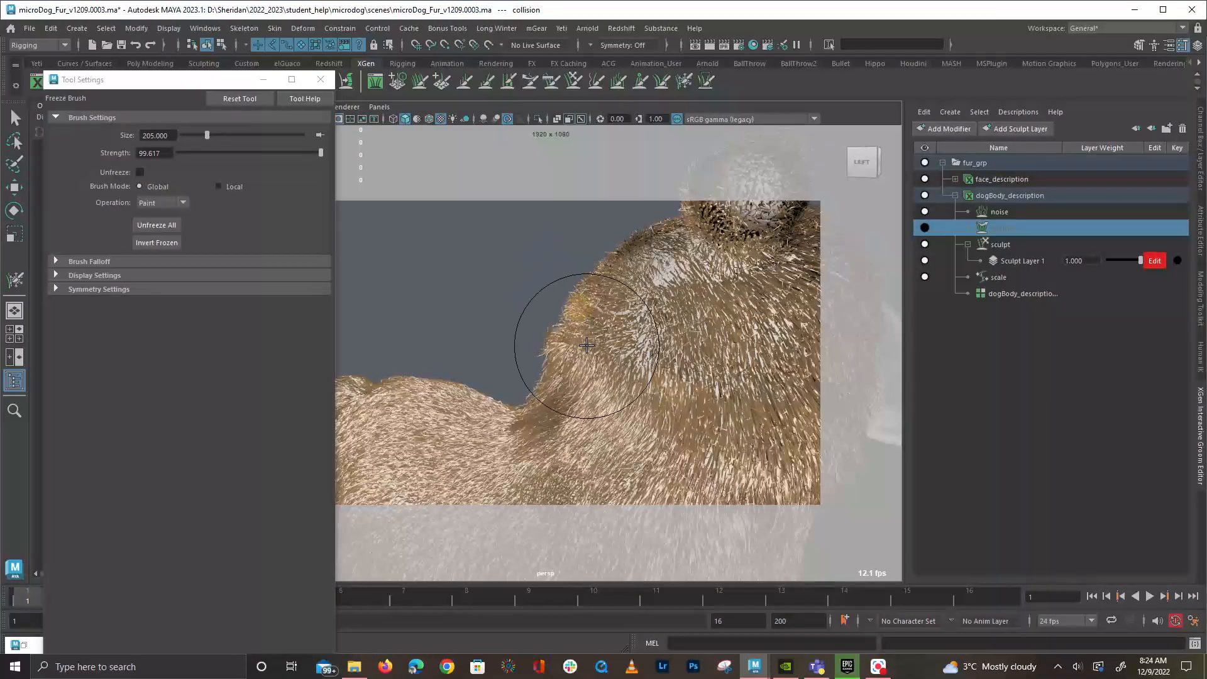
mouse_move(554, 391)
left_mouse_down("alt")
mouse_move(773, 423)
mouse_move(633, 369)
mouse_move(644, 364)
mouse_move(548, 384)
left_mouse_up("alt")
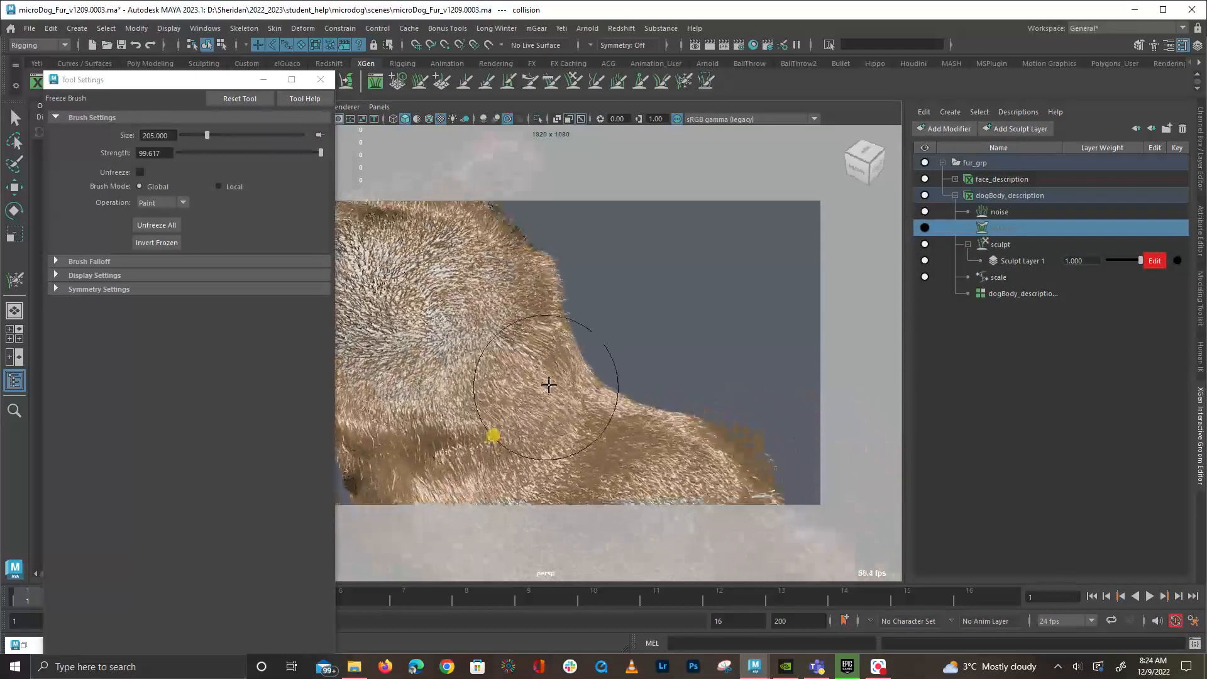
left_click_drag(595, 348, 444, 323, "alt")
mouse_move(619, 376)
left_mouse_down("alt")
mouse_move(575, 378)
mouse_move(580, 344)
left_mouse_up("alt")
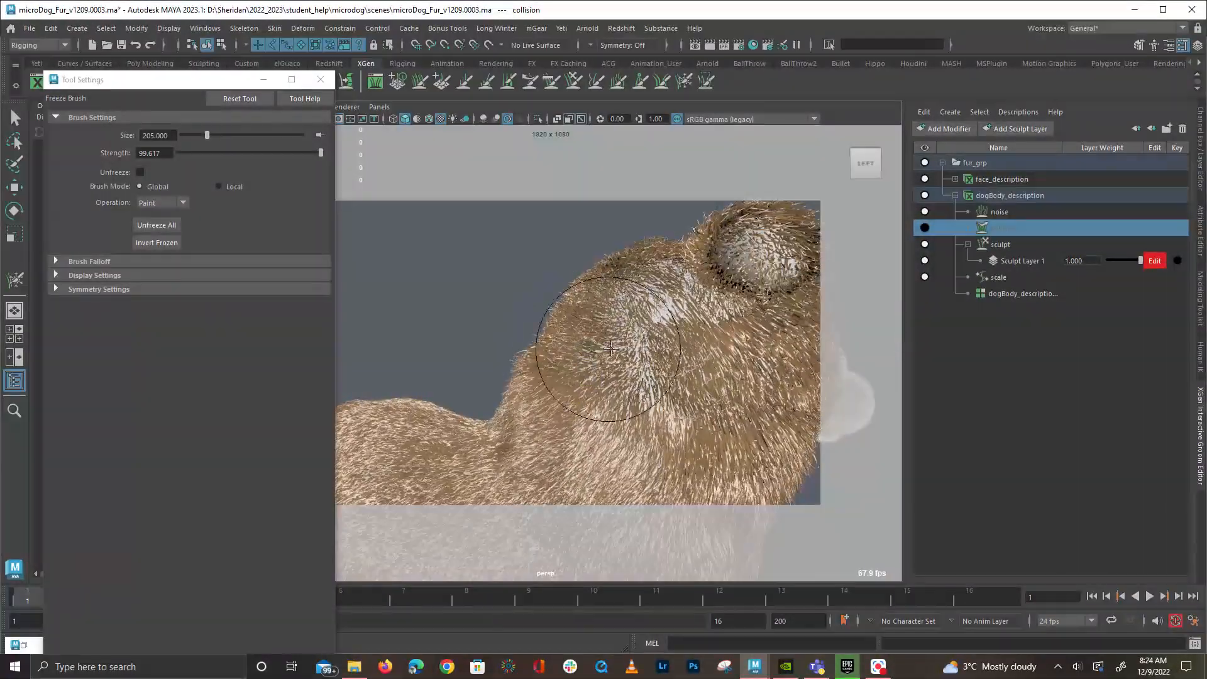
mouse_move(498, 360)
left_mouse_down("alt")
mouse_move(776, 423)
mouse_move(620, 327)
mouse_move(377, 336)
mouse_move(484, 250)
mouse_move(430, 228)
mouse_move(537, 337)
left_mouse_up("alt")
mouse_move(537, 266)
left_mouse_down("alt")
mouse_move(700, 318)
mouse_move(598, 339)
mouse_move(692, 328)
mouse_move(695, 372)
left_mouse_up("alt")
mouse_move(689, 444)
right_mouse_down("alt")
mouse_move(680, 333)
mouse_move(832, 418)
right_mouse_up("alt")
Examine the fur on the chest, shoulders, back and head from several angles
mouse_move(832, 417)
left_mouse_down("alt")
mouse_move(722, 377)
mouse_move(491, 348)
left_mouse_up("alt")
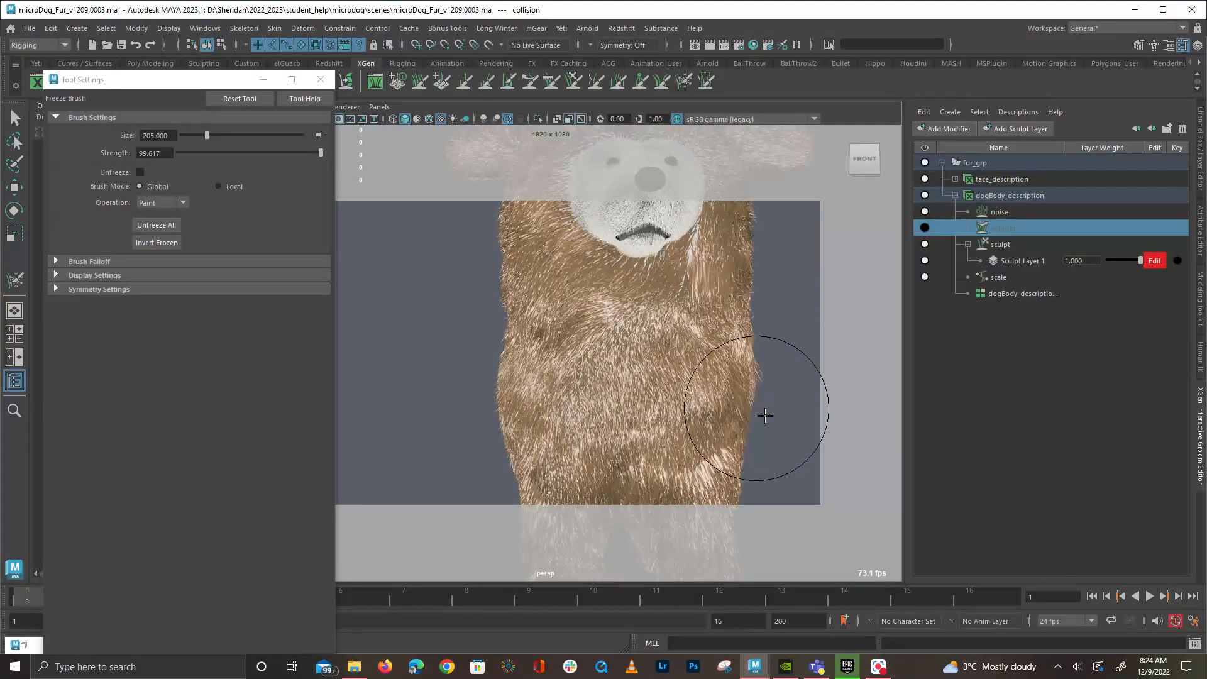
left_click_drag(739, 471, 448, 413, "alt")
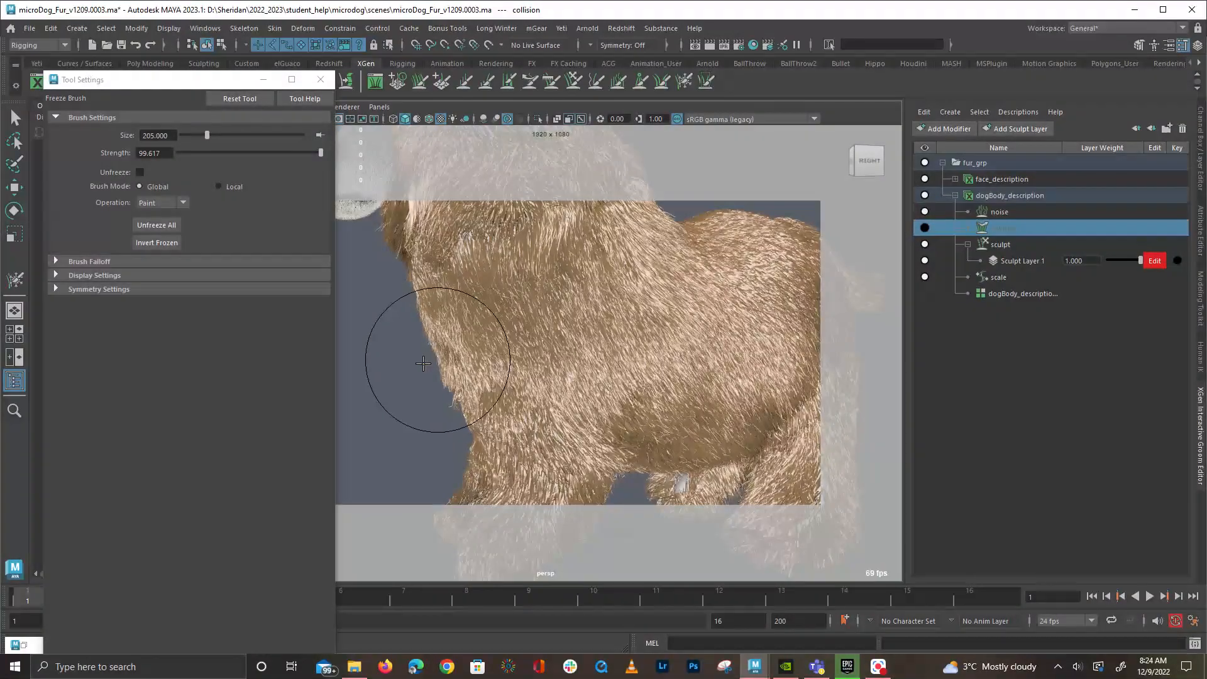
left_click_drag(410, 327, 526, 394, "alt")
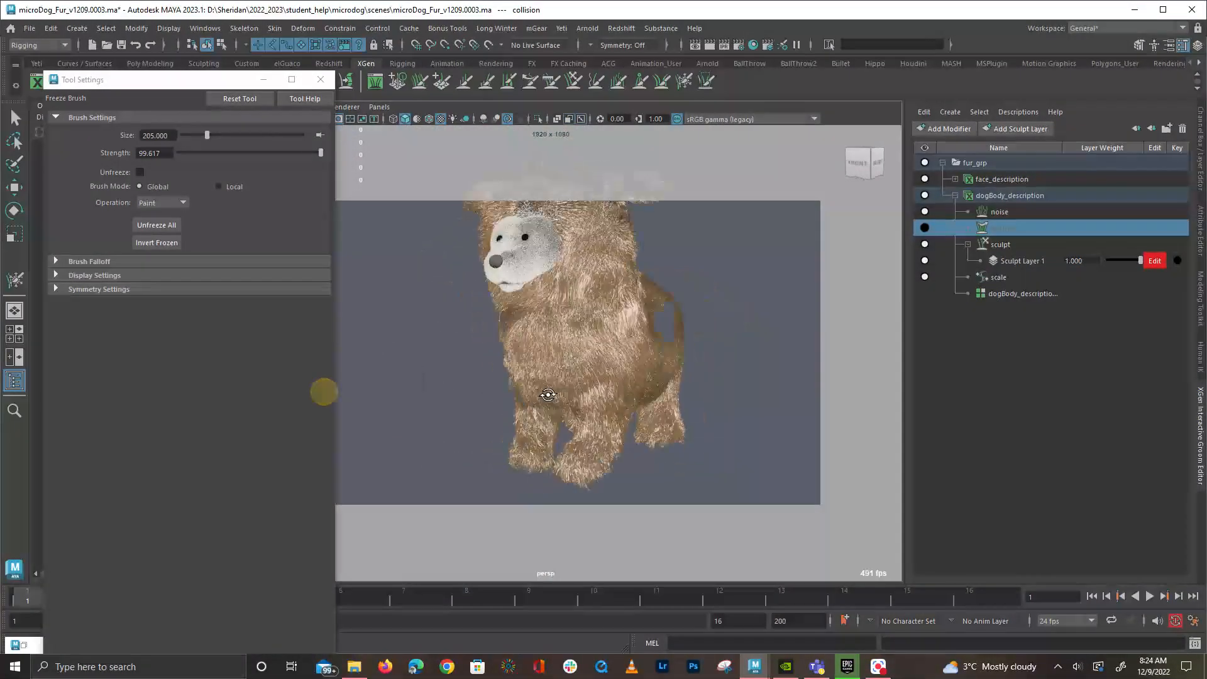
mouse_move(728, 408)
left_mouse_down("alt")
mouse_move(641, 453)
mouse_move(641, 439)
mouse_move(547, 421)
mouse_move(416, 419)
mouse_move(345, 450)
mouse_move(377, 458)
left_mouse_up("alt")
scroll(579, 415, "up", 5)
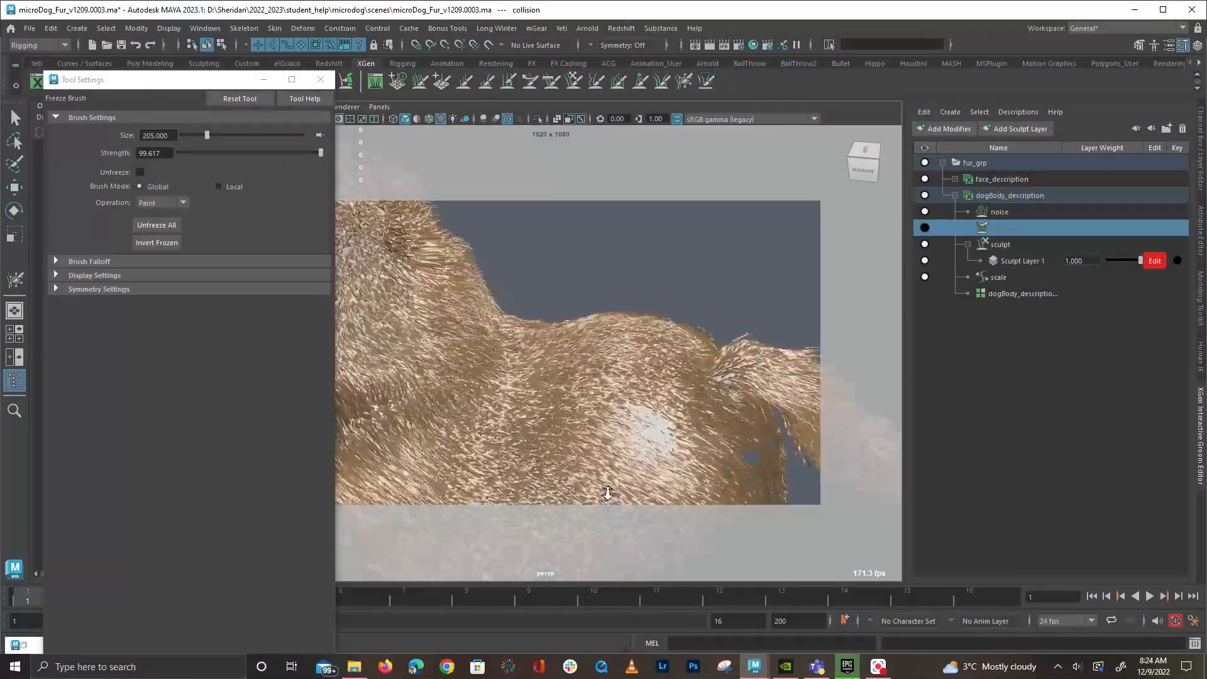
left_click_drag(579, 396, 617, 400, "alt")
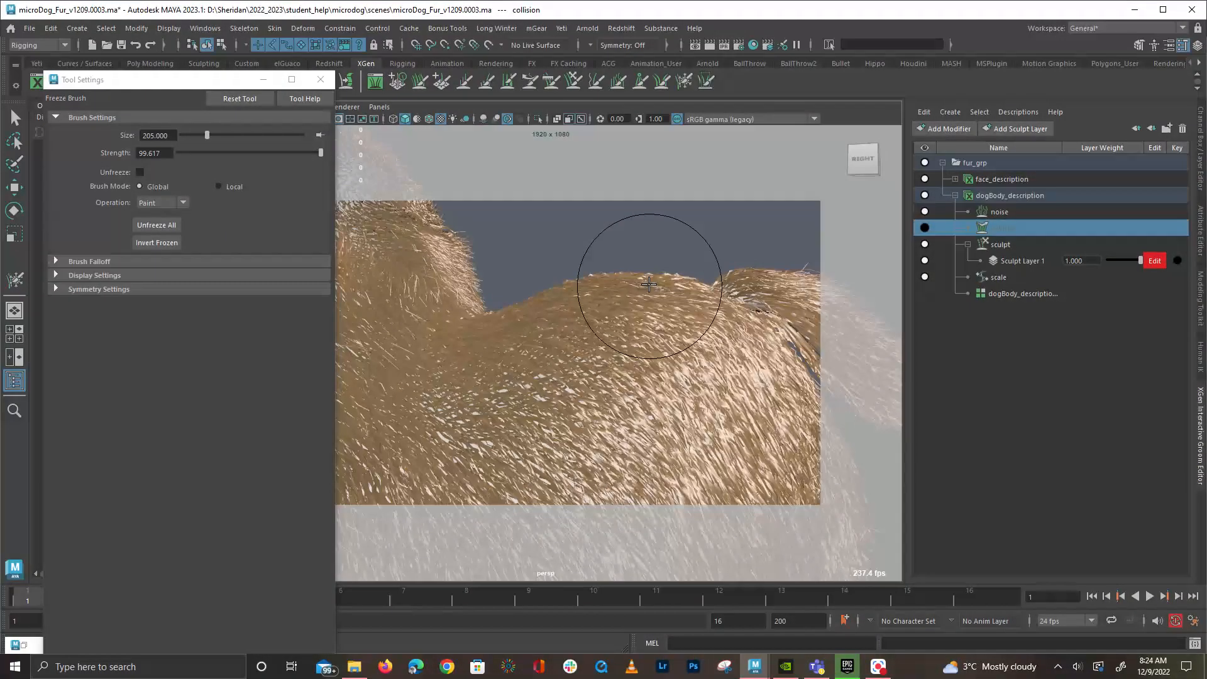
mouse_move(723, 264)
left_mouse_down("alt")
mouse_move(766, 426)
mouse_move(715, 326)
mouse_move(574, 321)
mouse_move(676, 270)
mouse_move(676, 254)
mouse_move(638, 308)
left_mouse_up("alt")
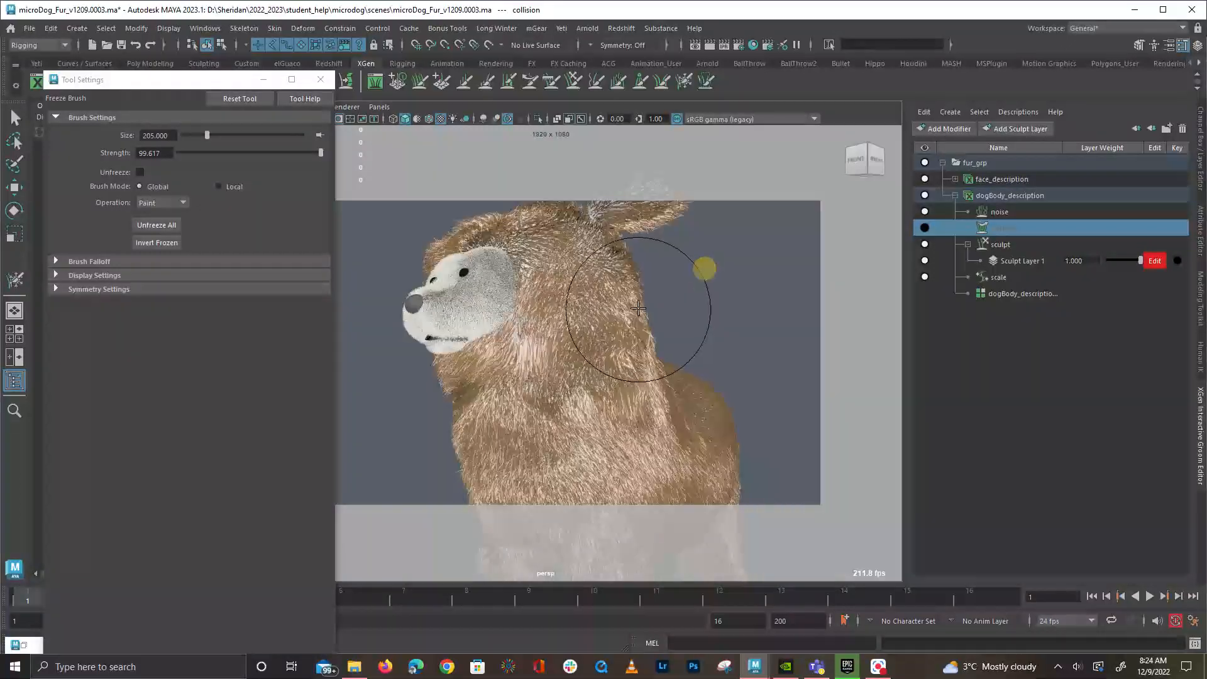
mouse_move(755, 315)
left_mouse_down("alt")
mouse_move(660, 377)
mouse_move(541, 412)
mouse_move(375, 347)
mouse_move(644, 384)
left_mouse_up("alt")
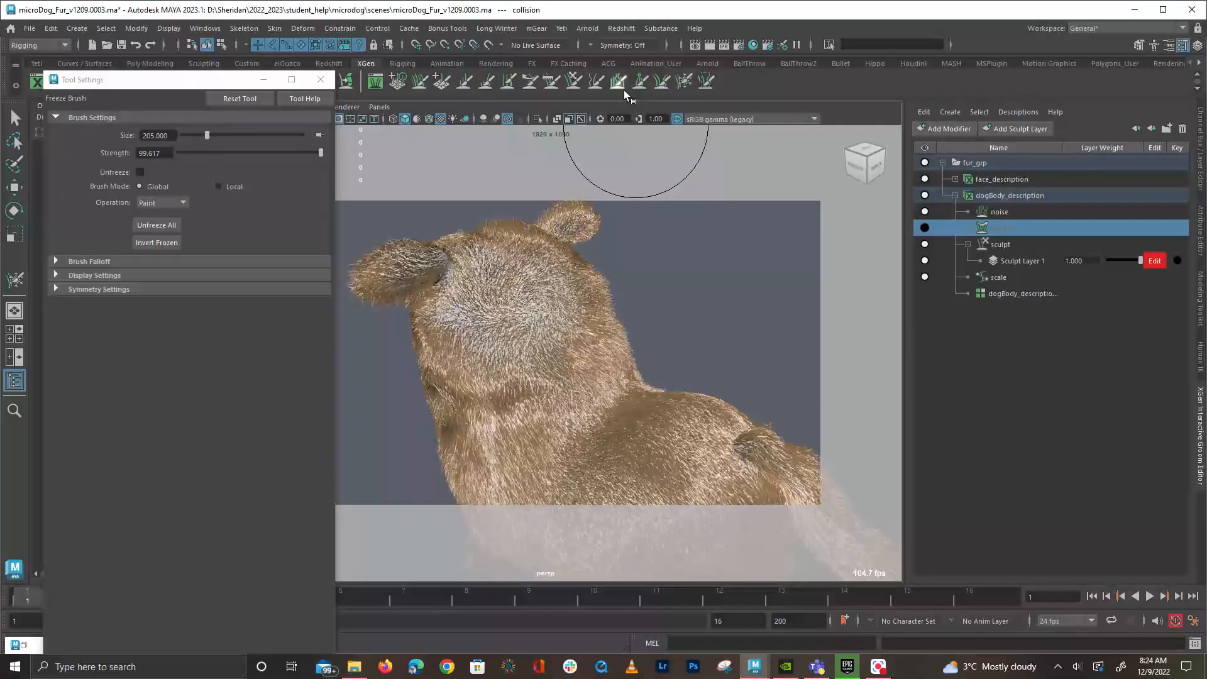
Even out the fur on the back of the head and upper neck with the Smooth brush
left_click(598, 83)
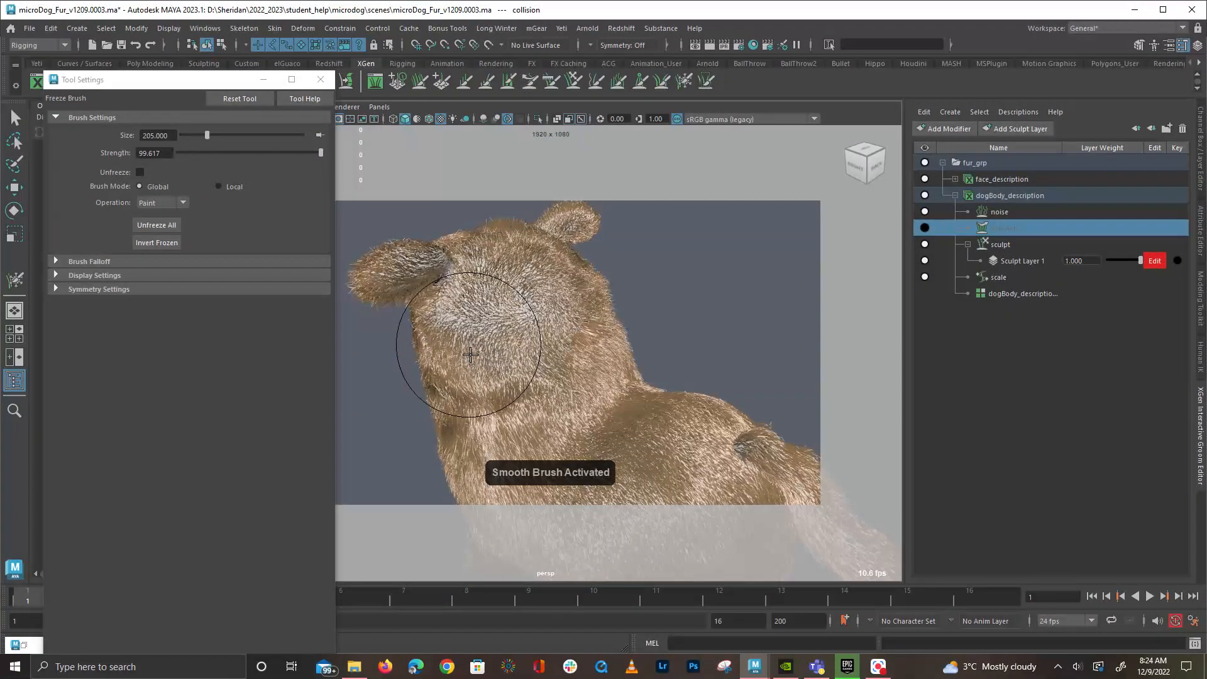
left_click_drag(698, 379, 606, 392, "alt")
mouse_move(580, 434)
left_mouse_down("alt")
mouse_move(719, 444)
mouse_move(673, 393)
mouse_move(691, 385)
mouse_move(597, 333)
left_mouse_up("alt")
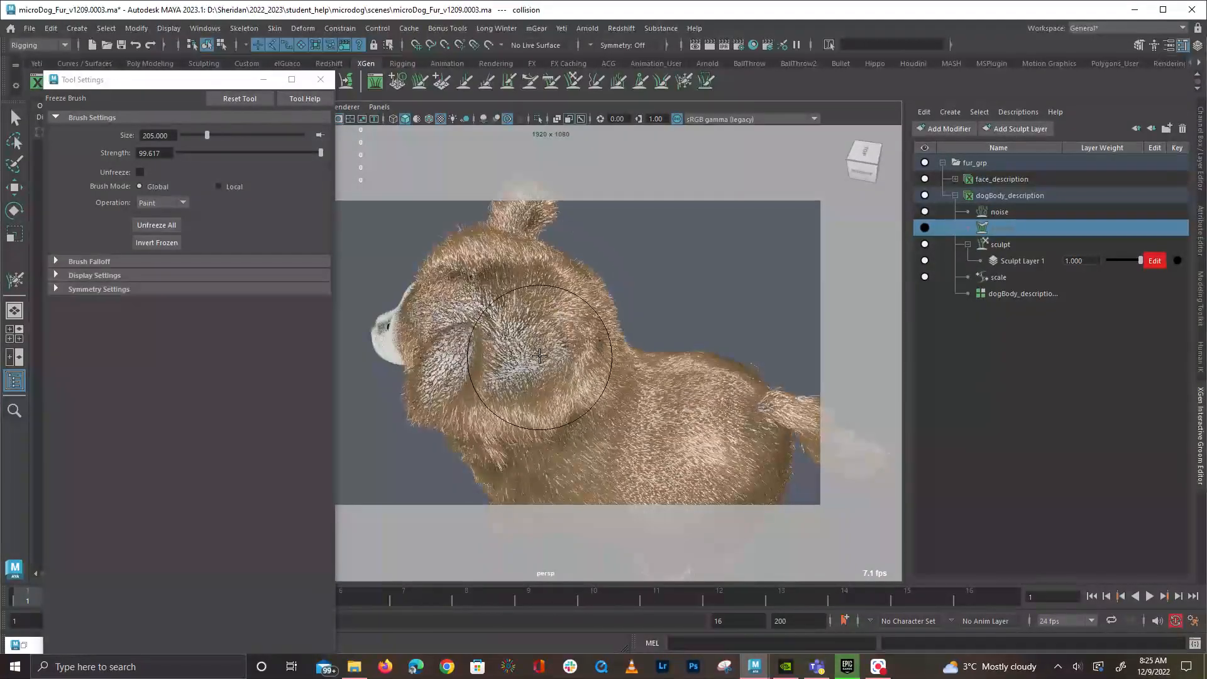
mouse_move(554, 400)
left_mouse_down("alt")
mouse_move(654, 350)
mouse_move(660, 331)
mouse_move(537, 393)
mouse_move(595, 344)
mouse_move(658, 334)
left_mouse_up("alt")
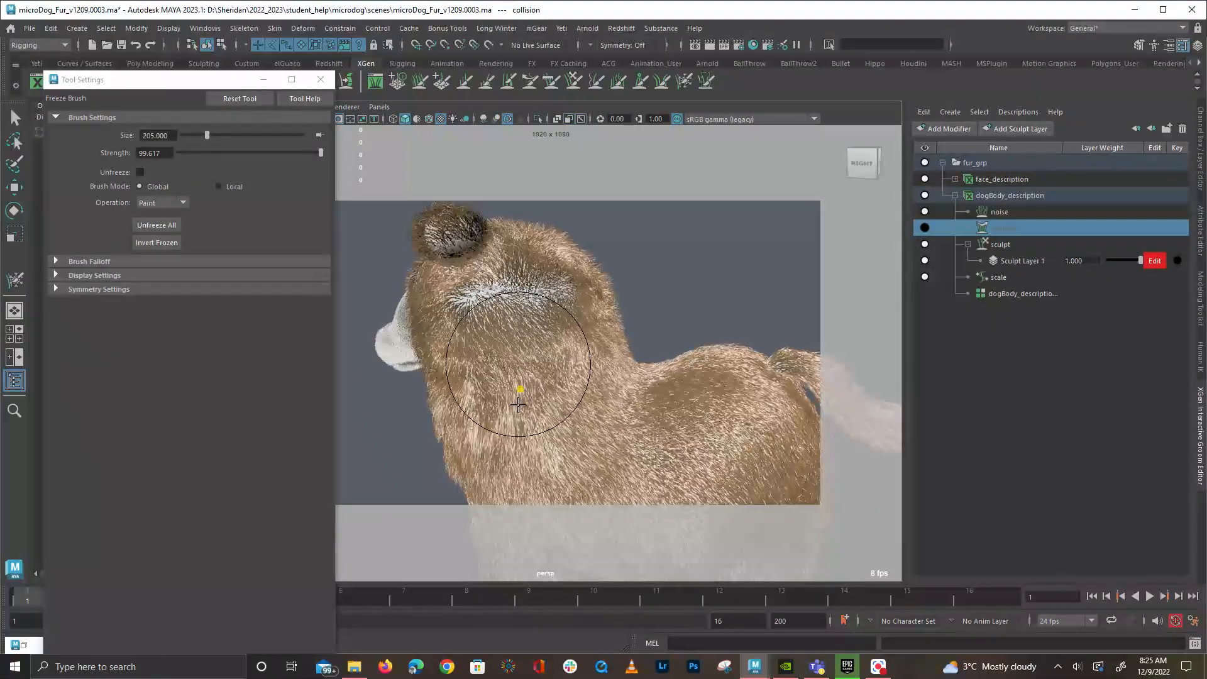
left_click_drag(704, 401, 594, 399, "alt")
left_click_drag(570, 462, 699, 409, "alt")
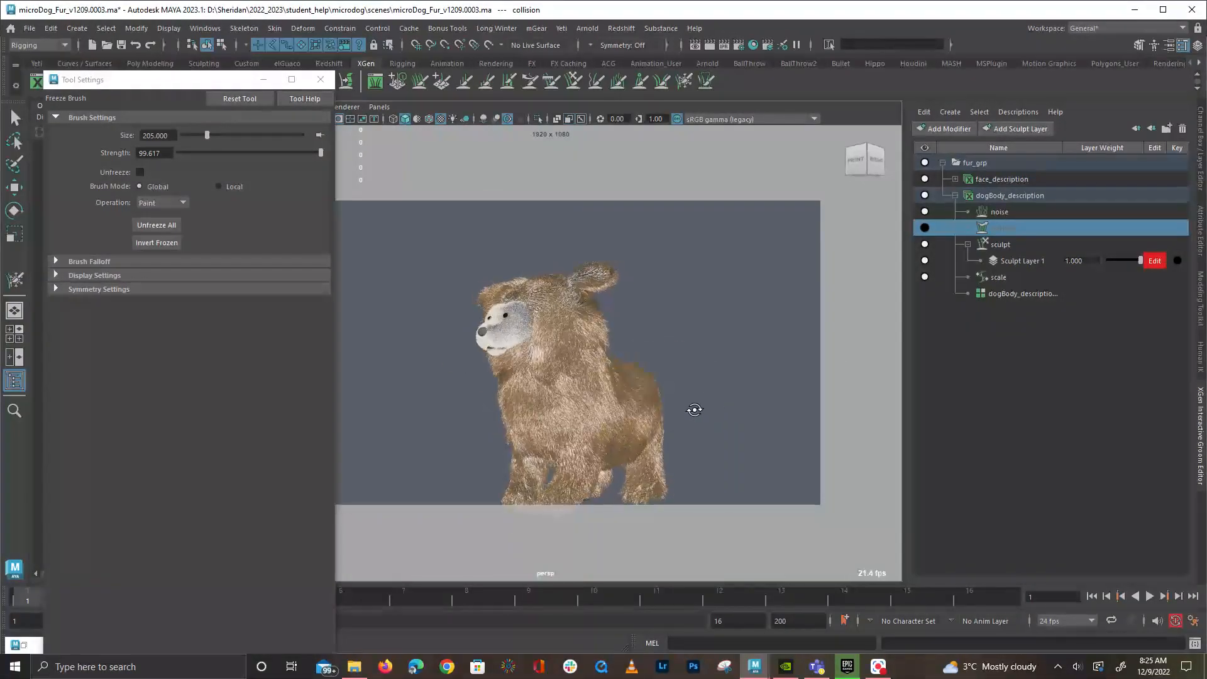
Inspect the neck, cheek and head fur up close and from a distance
right_click_drag(519, 389, 633, 400, "alt")
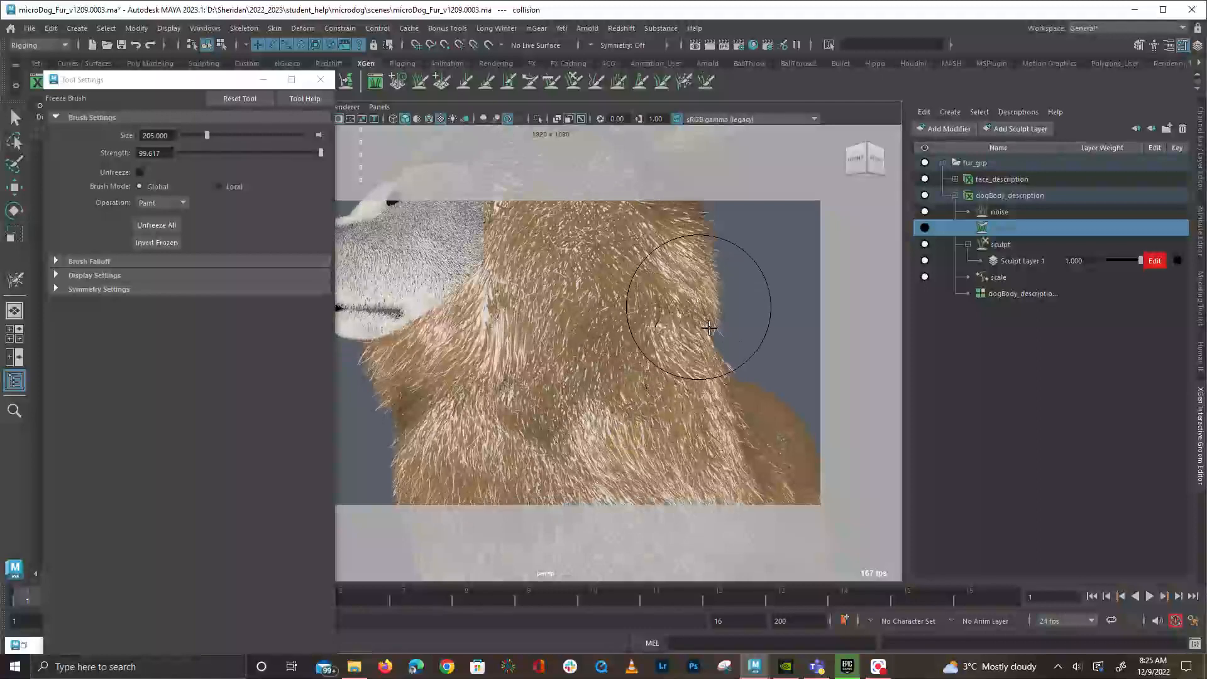
mouse_move(734, 349)
left_mouse_down("alt")
mouse_move(326, 313)
mouse_move(281, 348)
mouse_move(399, 328)
left_mouse_up("alt")
right_click_drag(399, 329, 264, 321, "alt")
right_click_drag(568, 334, 854, 433, "alt")
right_click_drag(692, 390, 854, 431, "alt")
left_click_drag(584, 333, 678, 326, "alt")
middle_click_drag(678, 326, 614, 487, "alt")
right_click_drag(614, 440, 396, 307, "alt")
left_click_drag(553, 283, 524, 366, "alt")
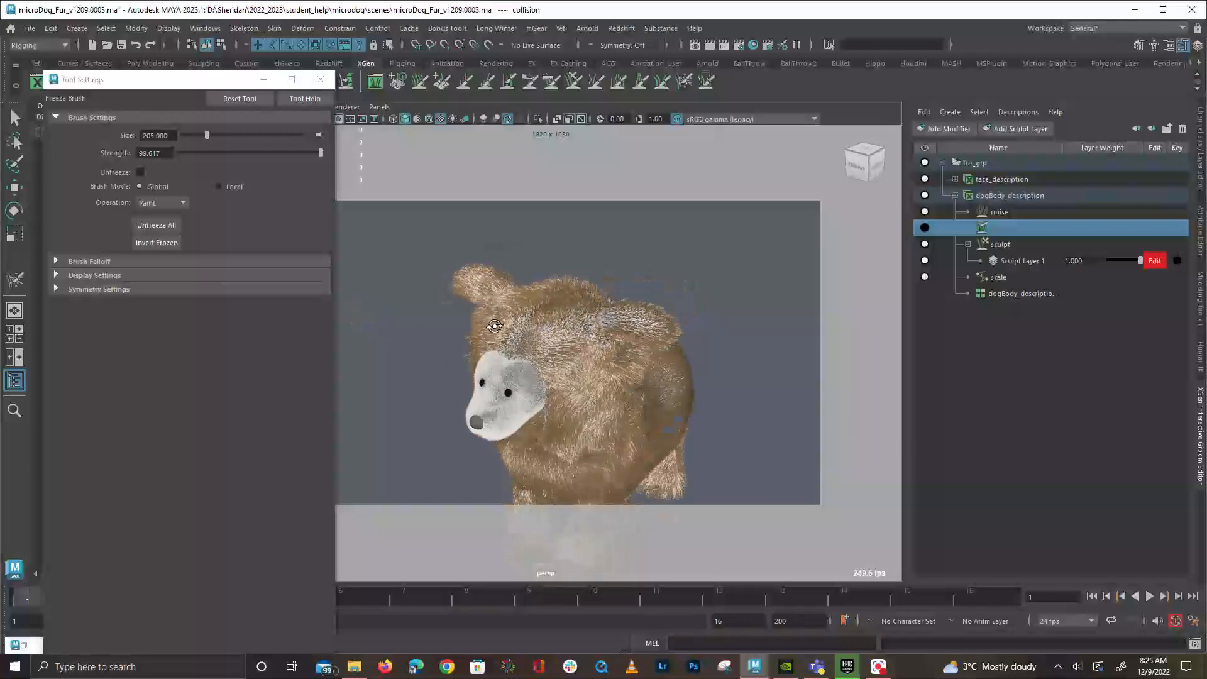
right_click_drag(627, 415, 660, 402, "alt")
mouse_move(660, 377)
left_mouse_down("alt")
mouse_move(654, 333)
mouse_move(667, 377)
left_mouse_up("alt")
Blend the fur behind the ears into the back of the neck with the Smooth brush
left_click_drag(697, 315, 625, 202, "alt")
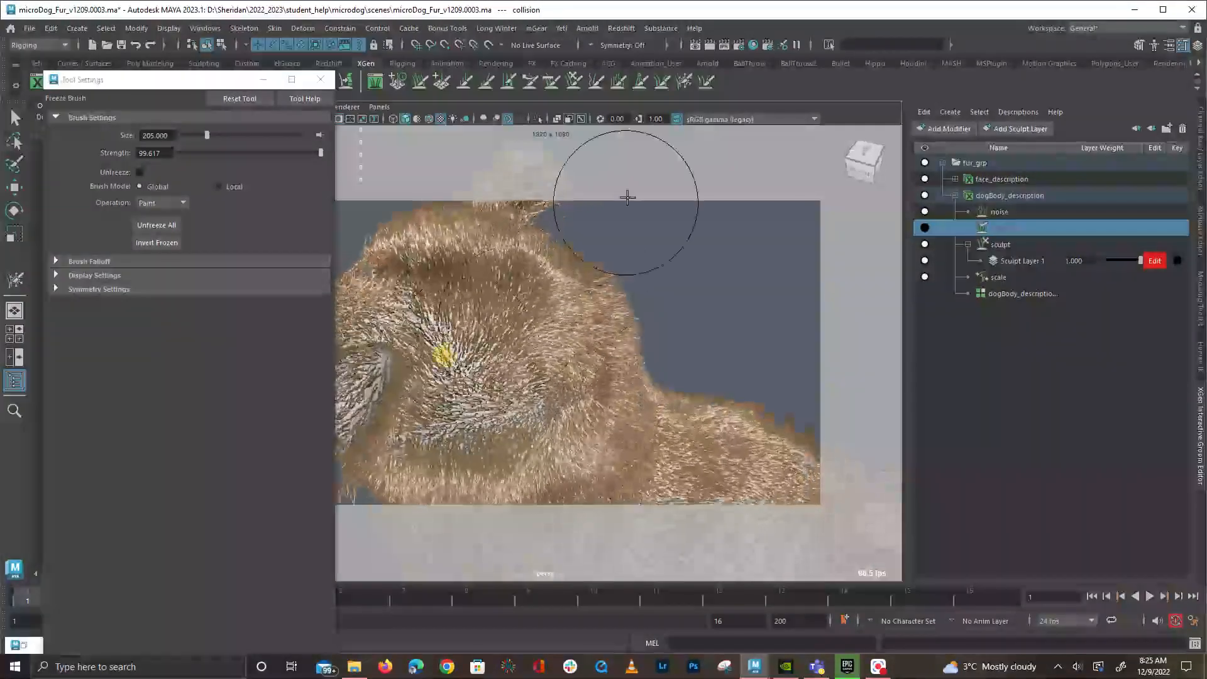
left_click_drag(516, 351, 534, 345, "alt")
mouse_move(748, 383)
left_mouse_down("alt")
mouse_move(756, 364)
mouse_move(748, 377)
left_mouse_up("alt")
mouse_move(610, 352)
left_mouse_down("alt")
mouse_move(540, 402)
mouse_move(613, 352)
mouse_move(605, 393)
mouse_move(696, 296)
mouse_move(631, 269)
mouse_move(596, 293)
left_mouse_up("alt")
middle_click_drag(596, 293, 649, 400, "alt")
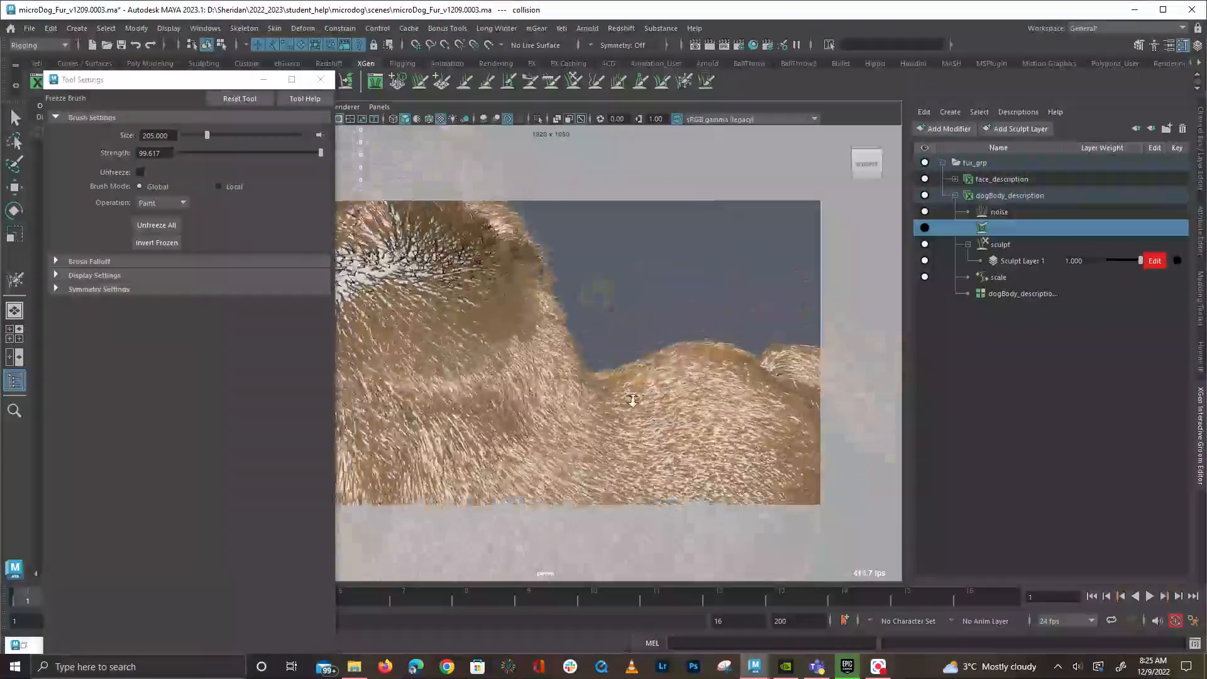
Enlarge the Smooth brush and soften the fur across the shoulders and sides of the neck
right_click_drag(650, 400, 559, 404, "alt")
mouse_move(510, 417)
left_mouse_down("alt")
mouse_move(289, 377)
mouse_move(632, 378)
mouse_move(637, 342)
left_mouse_up("alt")
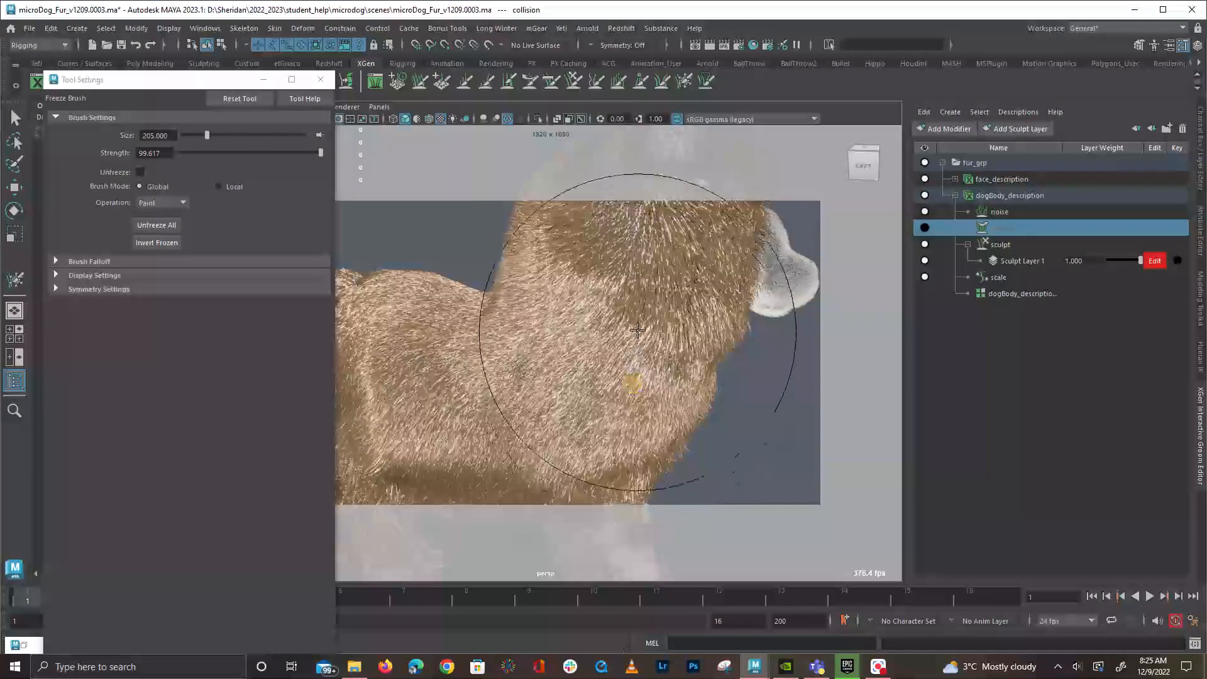
left_click_drag(625, 396, 862, 417, "alt")
middle_click_drag(663, 414, 607, 353, "alt")
left_click_drag(606, 353, 501, 322, "alt")
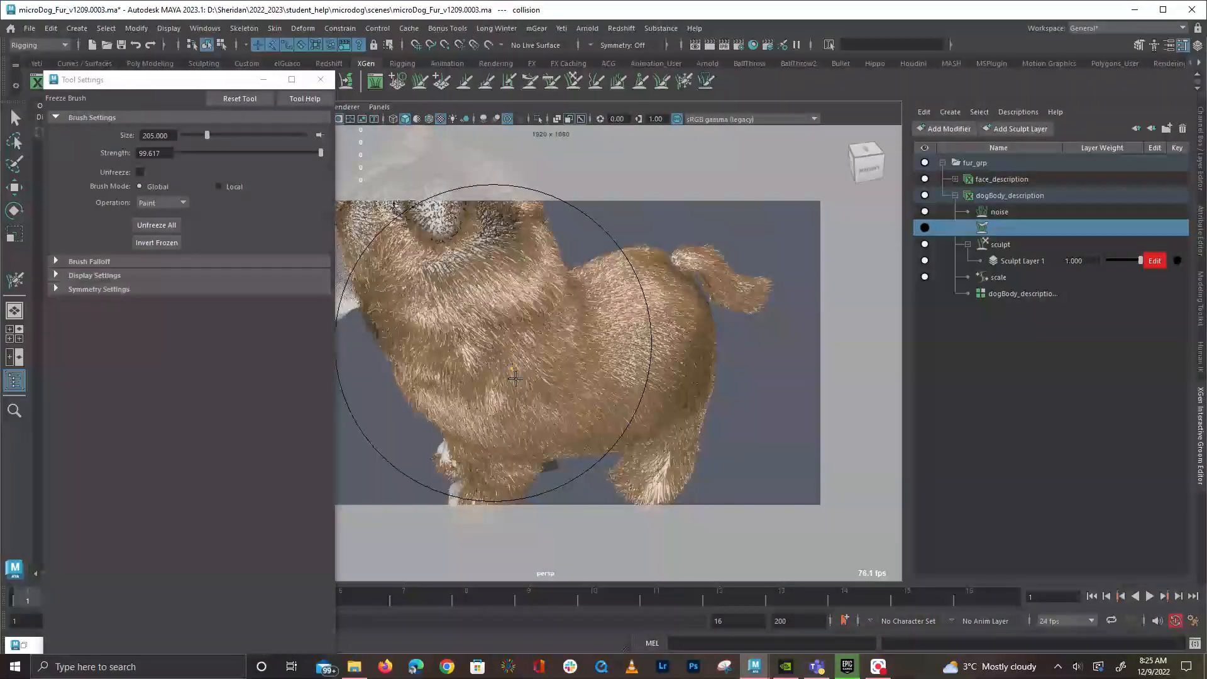
Comb fur over the bare patch on the front paw with the Comb brush
left_click_drag(569, 421, 648, 378, "alt")
right_click_drag(648, 378, 555, 290, "alt")
right_click_drag(543, 357, 642, 354, "alt")
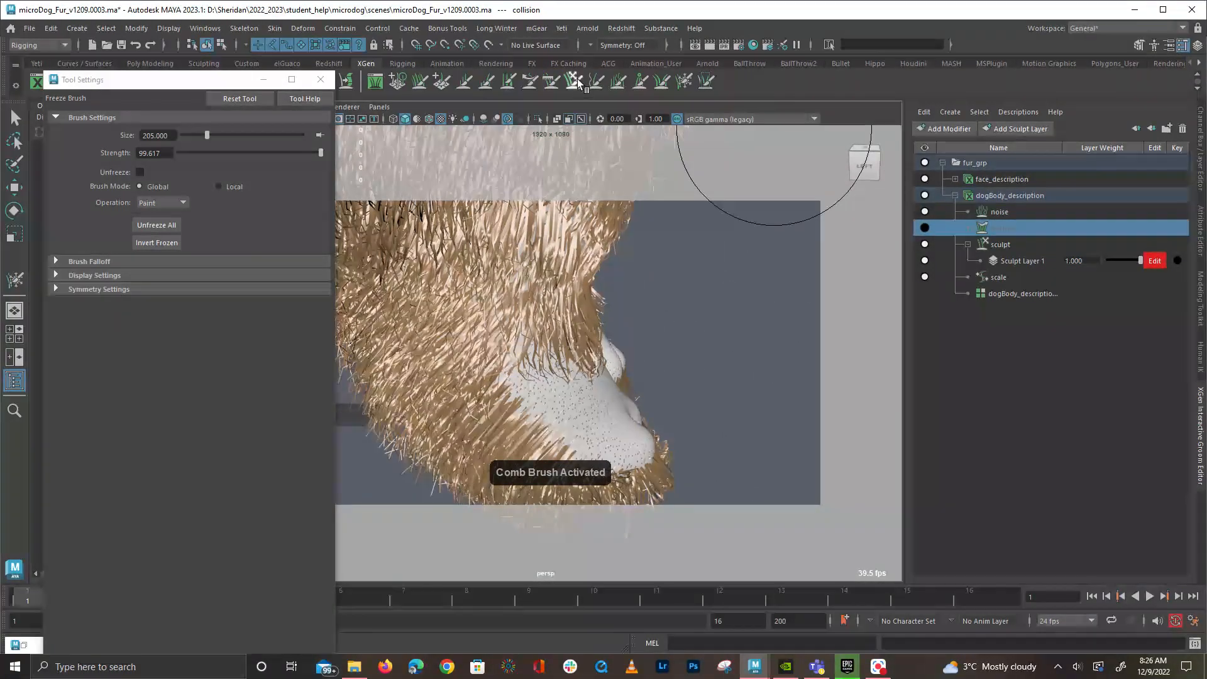
mouse_move(562, 402)
left_mouse_down("alt")
mouse_move(699, 331)
mouse_move(717, 370)
mouse_move(622, 387)
mouse_move(669, 393)
mouse_move(636, 398)
mouse_move(460, 348)
mouse_move(454, 363)
mouse_move(385, 342)
mouse_move(480, 377)
left_mouse_up("alt")
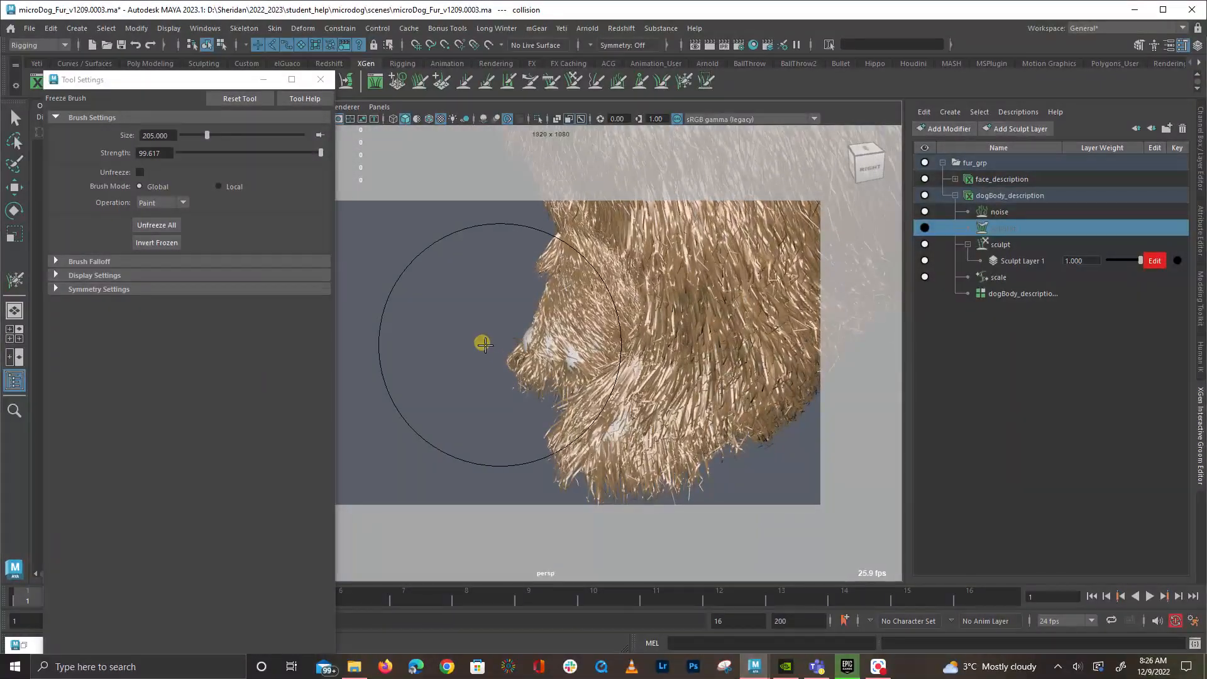
left_click_drag(540, 351, 788, 345, "alt")
mouse_move(519, 404)
left_mouse_down("alt")
mouse_move(528, 445)
mouse_move(574, 431)
mouse_move(560, 375)
mouse_move(566, 388)
left_mouse_up("alt")
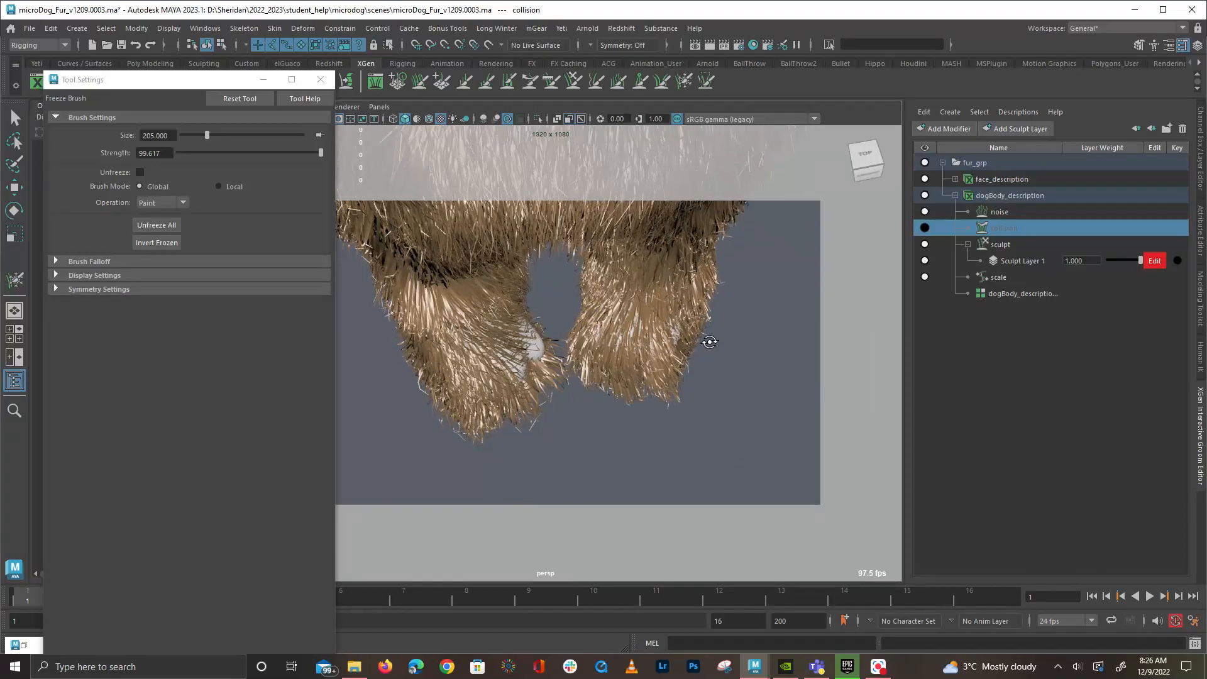
Cover the remaining bare spots on the inner sides and toes of the front paws with combed fur
left_click_drag(714, 342, 561, 348, "alt")
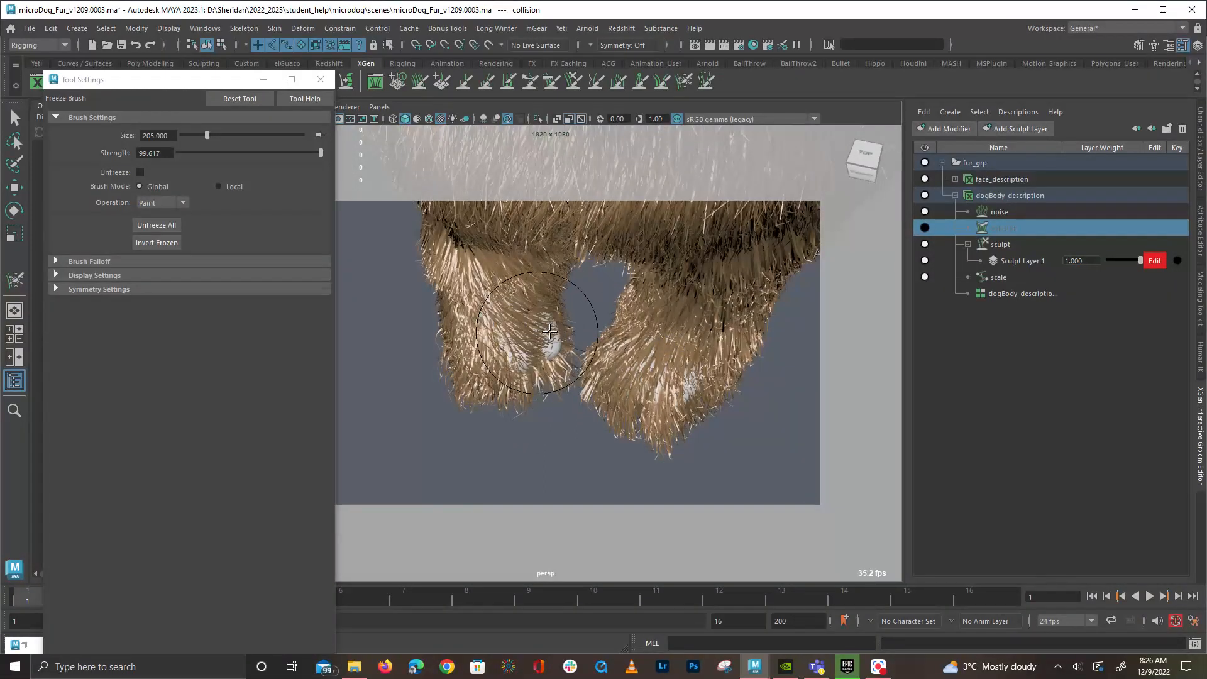
mouse_move(569, 361)
left_mouse_down("alt")
mouse_move(703, 334)
mouse_move(677, 336)
left_mouse_up("alt")
mouse_move(760, 386)
left_mouse_down("alt")
mouse_move(673, 385)
mouse_move(720, 411)
mouse_move(614, 332)
mouse_move(760, 385)
mouse_move(706, 366)
mouse_move(615, 375)
mouse_move(639, 386)
mouse_move(576, 364)
mouse_move(635, 336)
left_mouse_up("alt")
scroll(584, 343, "down", 4)
scroll(680, 371, "up", 6)
scroll(680, 370, "down", 5)
scroll(633, 339, "up", 3)
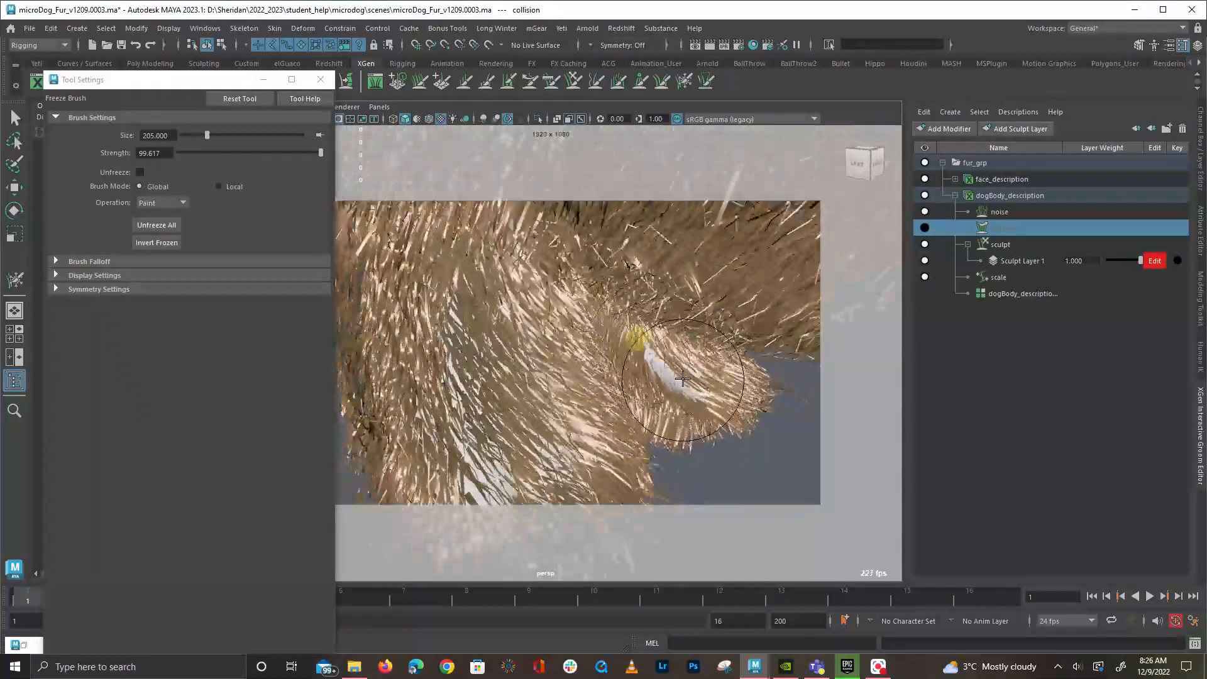
mouse_move(765, 394)
left_mouse_down("alt")
mouse_move(726, 357)
mouse_move(660, 398)
mouse_move(631, 387)
mouse_move(620, 425)
mouse_move(692, 439)
mouse_move(569, 409)
mouse_move(630, 423)
mouse_move(506, 337)
left_mouse_up("alt")
scroll(628, 378, "down", 3)
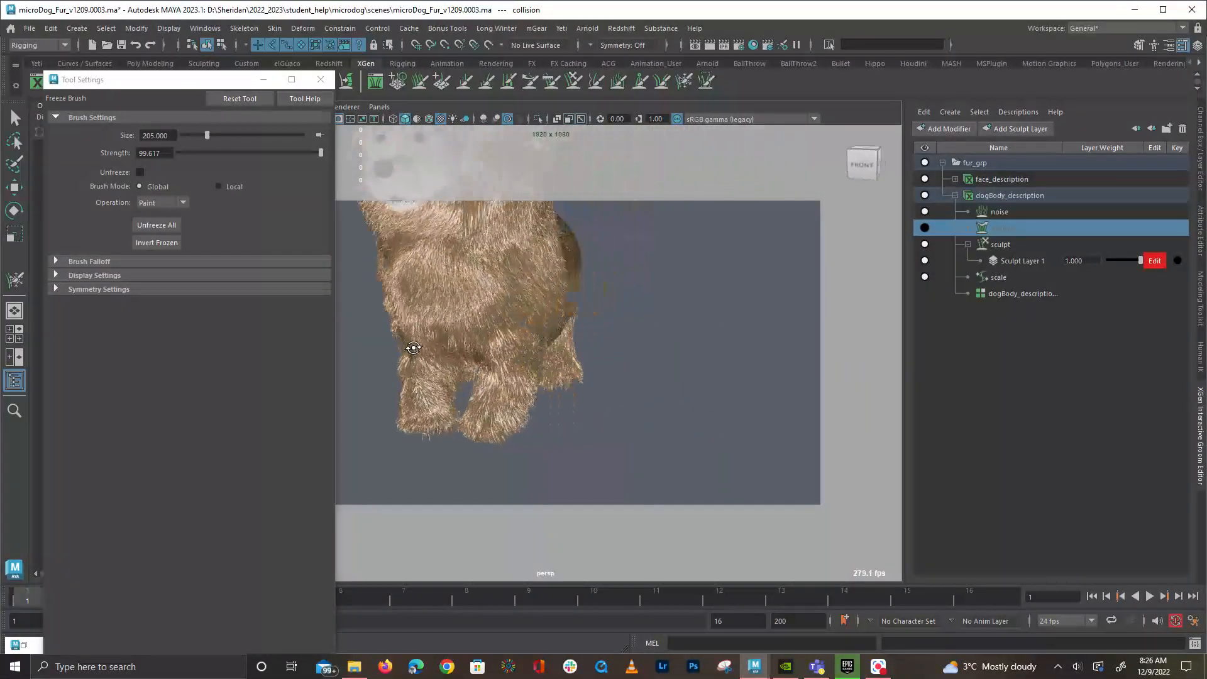
Inspect the fur on the front and hind legs from the side and front for gaps and uneven direction
right_click_drag(571, 358, 838, 380, "alt")
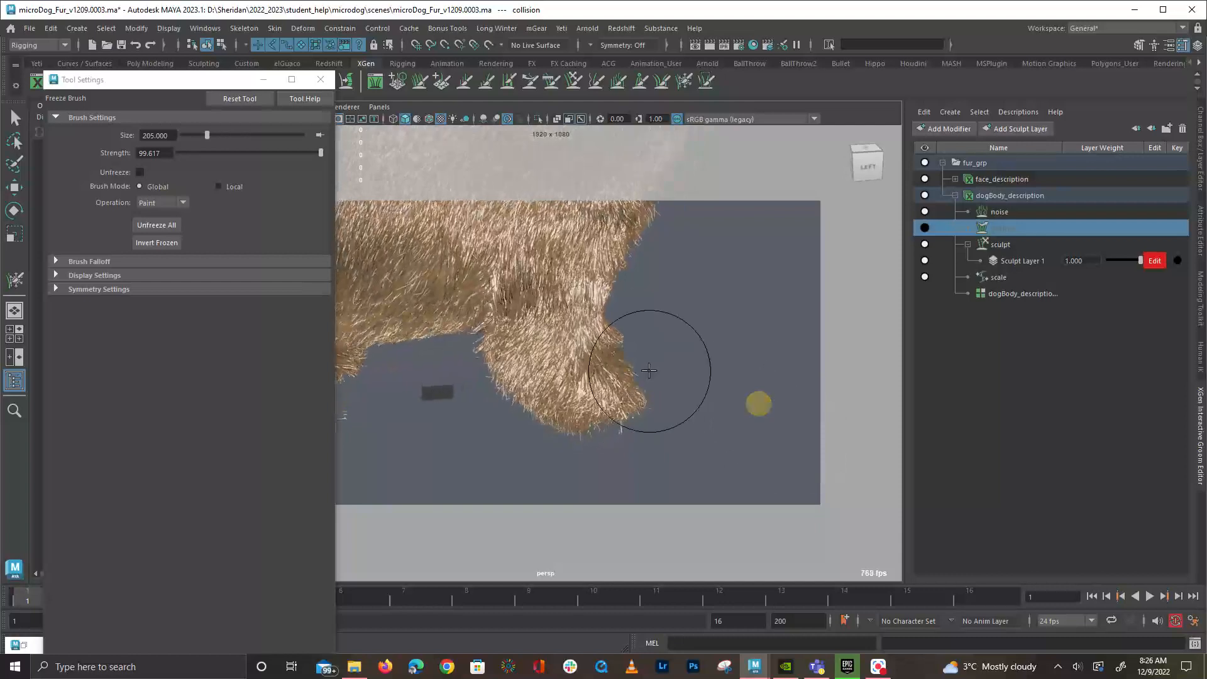
mouse_move(705, 386)
left_mouse_down("alt")
mouse_move(461, 353)
mouse_move(692, 413)
mouse_move(851, 415)
mouse_move(951, 433)
mouse_move(1072, 413)
mouse_move(1074, 401)
left_mouse_up("alt")
middle_click_drag(742, 396, 732, 321, "alt")
left_click_drag(732, 320, 644, 339, "alt")
mouse_move(540, 374)
left_mouse_down("alt")
mouse_move(593, 386)
mouse_move(600, 374)
left_mouse_up("alt")
right_click_drag(601, 377, 721, 404, "alt")
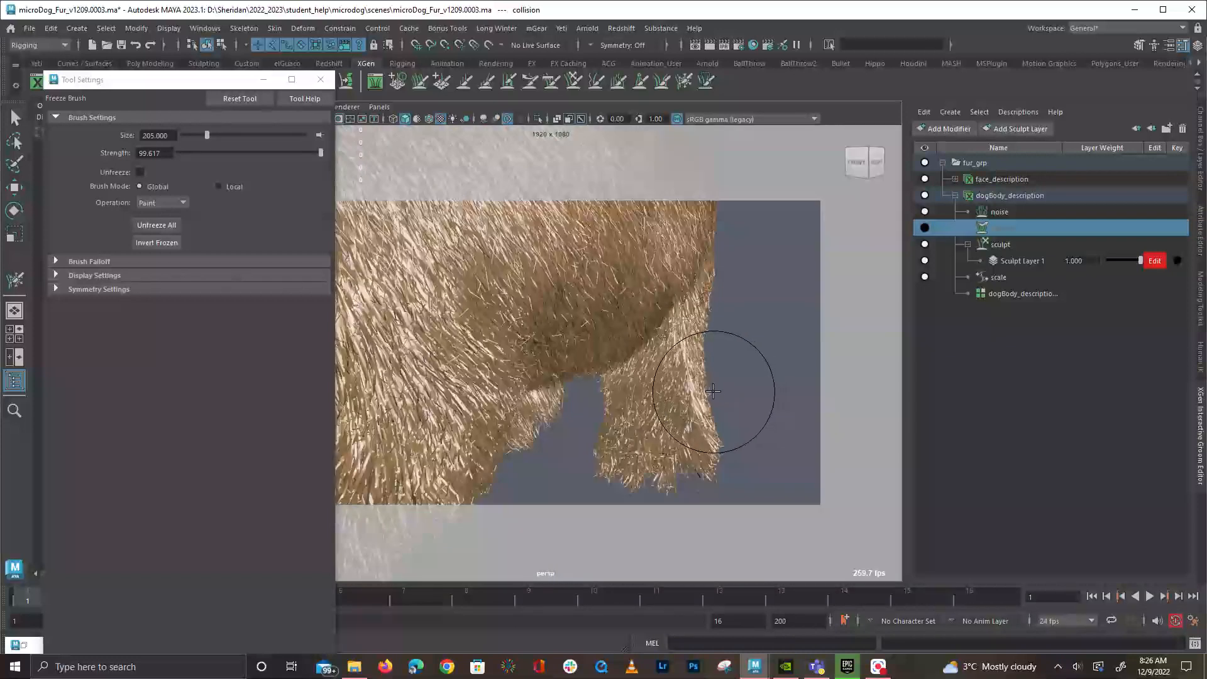
left_click_drag(729, 396, 588, 391, "alt")
right_click_drag(587, 391, 493, 386, "alt")
left_click_drag(493, 385, 569, 380, "alt")
right_click_drag(568, 380, 692, 404, "alt")
left_click_drag(453, 340, 567, 350, "alt")
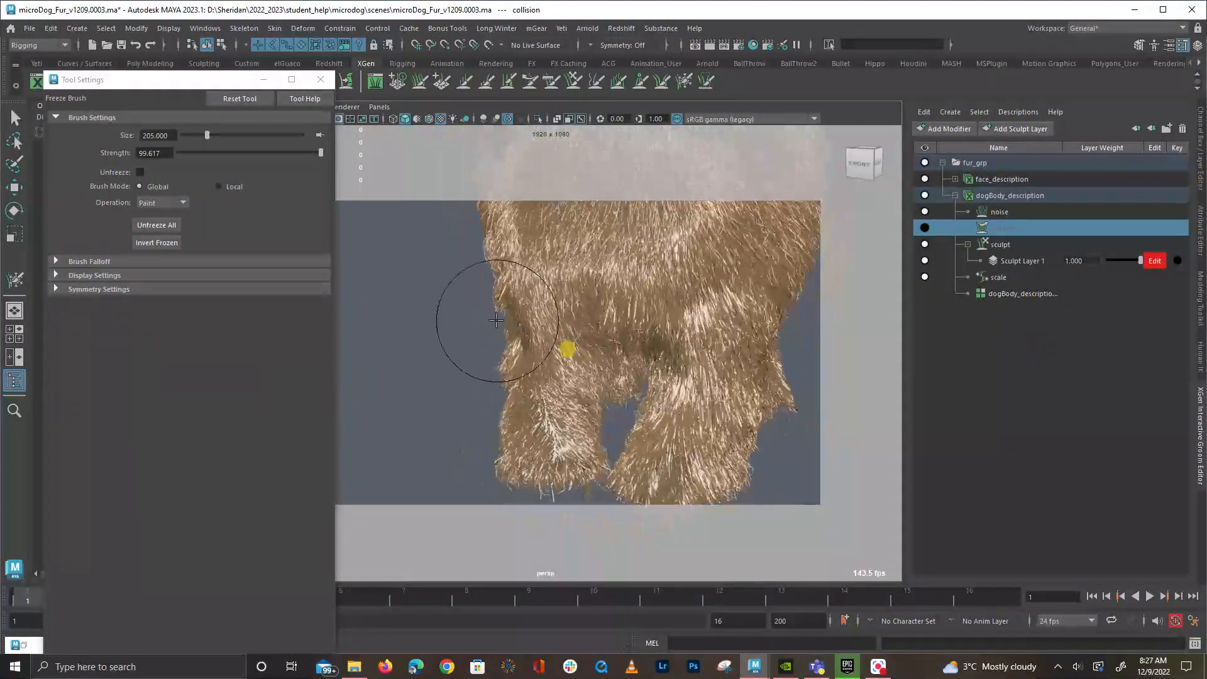
mouse_move(472, 334)
left_mouse_down("alt")
mouse_move(614, 345)
mouse_move(502, 296)
left_mouse_up("alt")
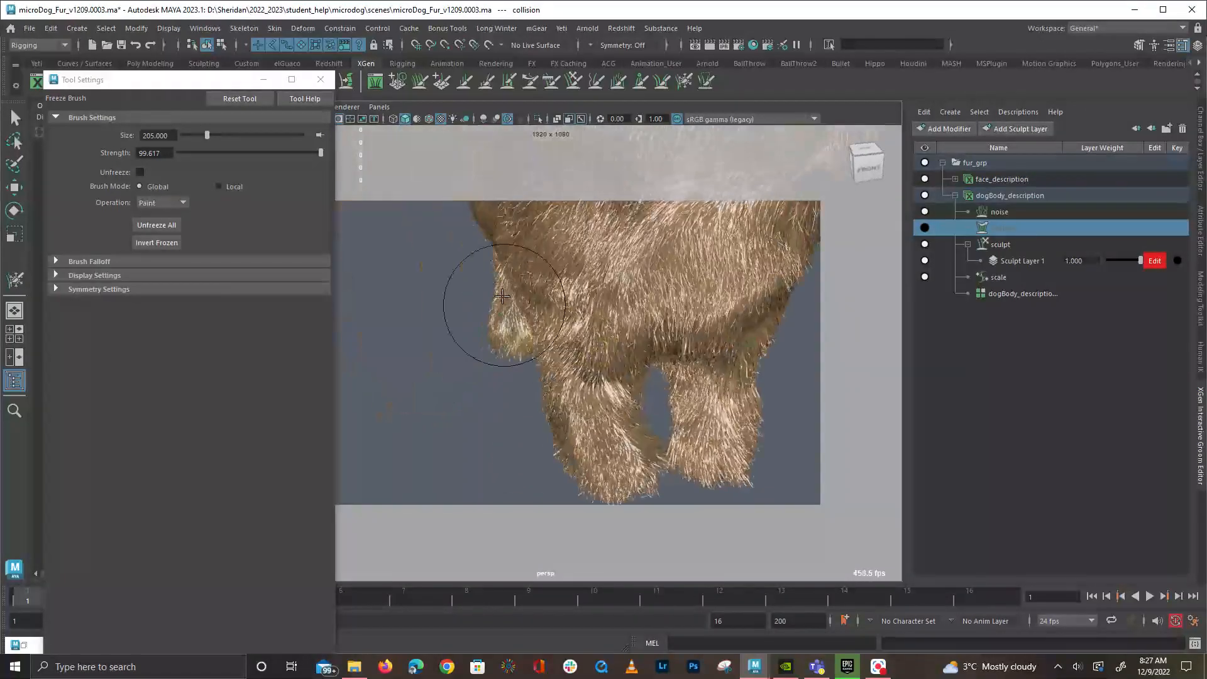
Even out the fur on the front legs and lower chest with the Smooth brush
left_click(595, 82)
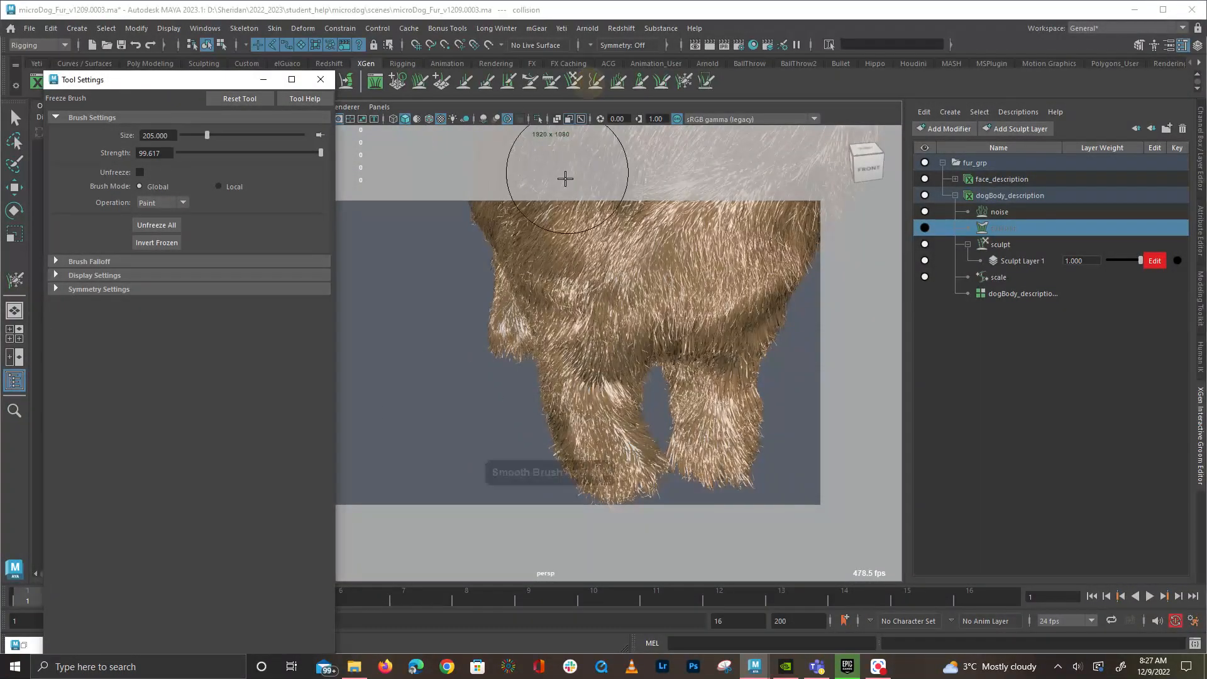
left_click_drag(512, 417, 602, 337, "alt")
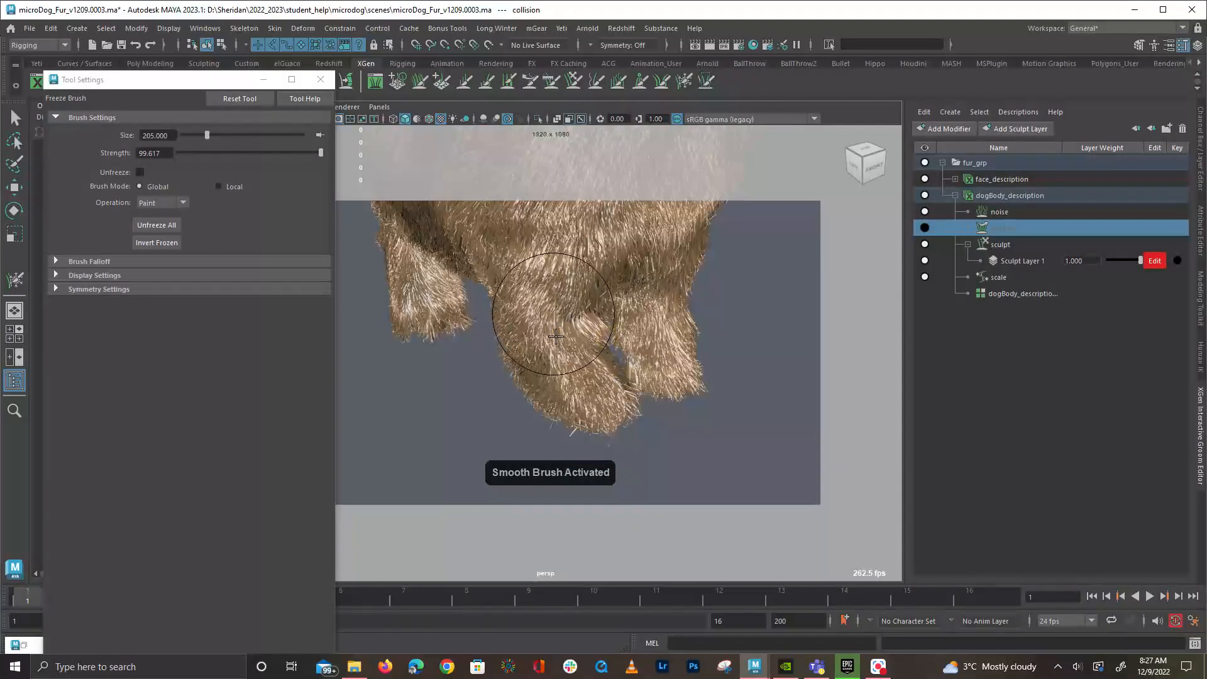
left_click_drag(627, 388, 556, 380, "alt")
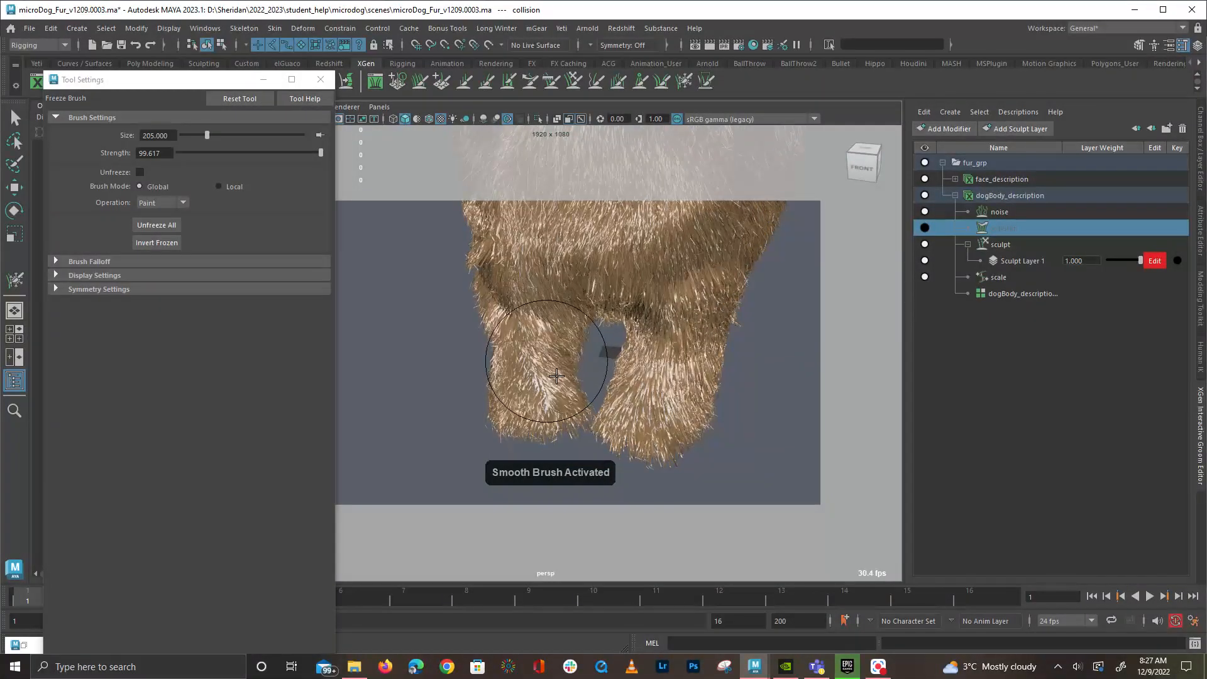
left_click_drag(723, 345, 689, 354, "alt")
left_click_drag(566, 332, 599, 310, "alt")
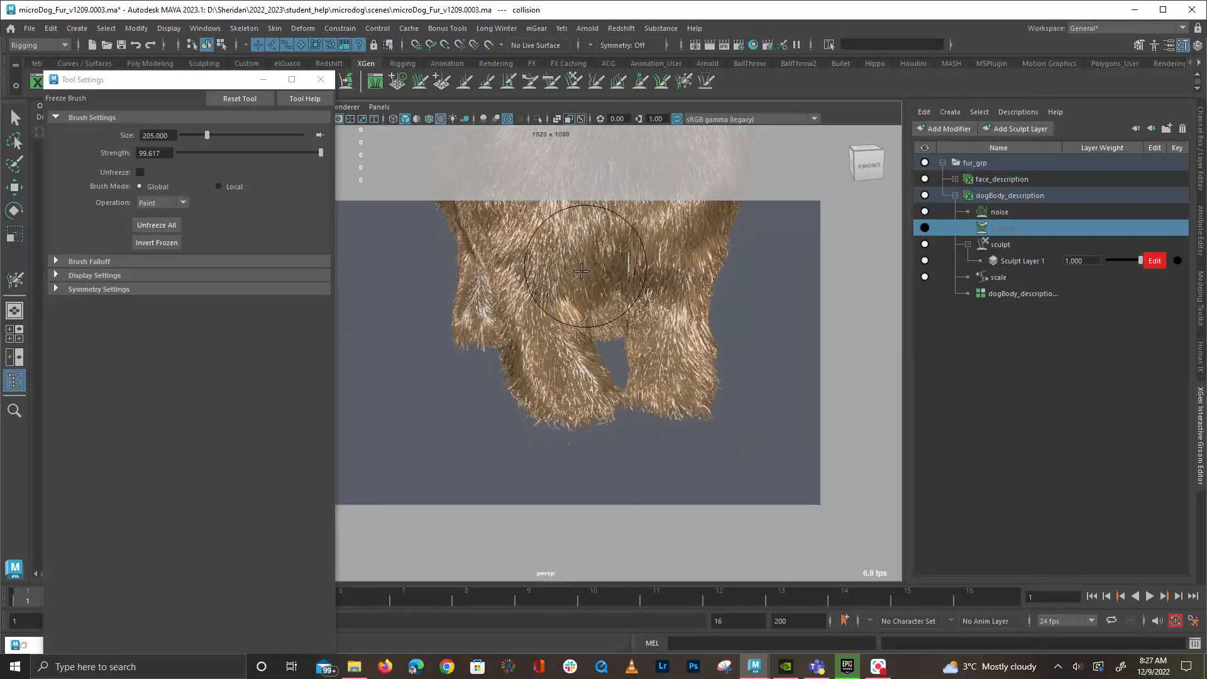
left_click_drag(635, 325, 620, 326, "alt")
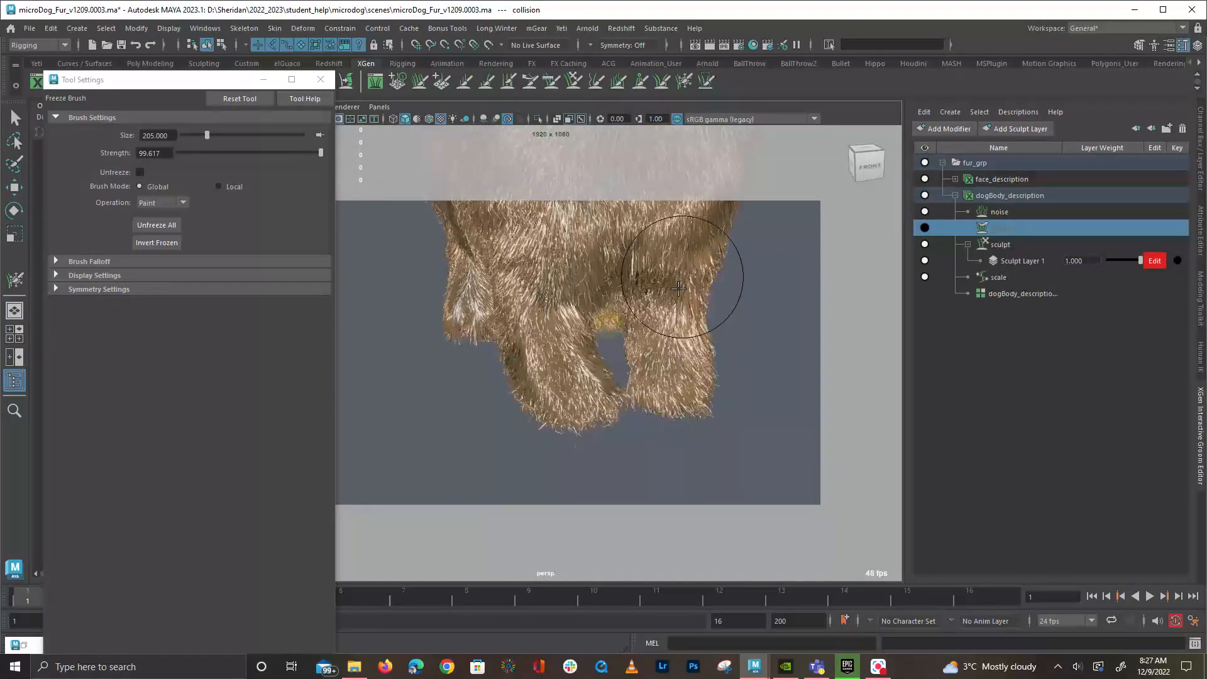
Smooth the fur along both sides of the body and down the hind legs
left_click_drag(794, 340, 626, 330, "alt")
middle_click_drag(626, 330, 676, 371, "alt")
left_click_drag(676, 371, 534, 395, "alt")
mouse_move(662, 469)
left_mouse_down("alt")
mouse_move(762, 463)
mouse_move(584, 455)
left_mouse_up("alt")
left_click_drag(466, 425, 492, 429, "alt")
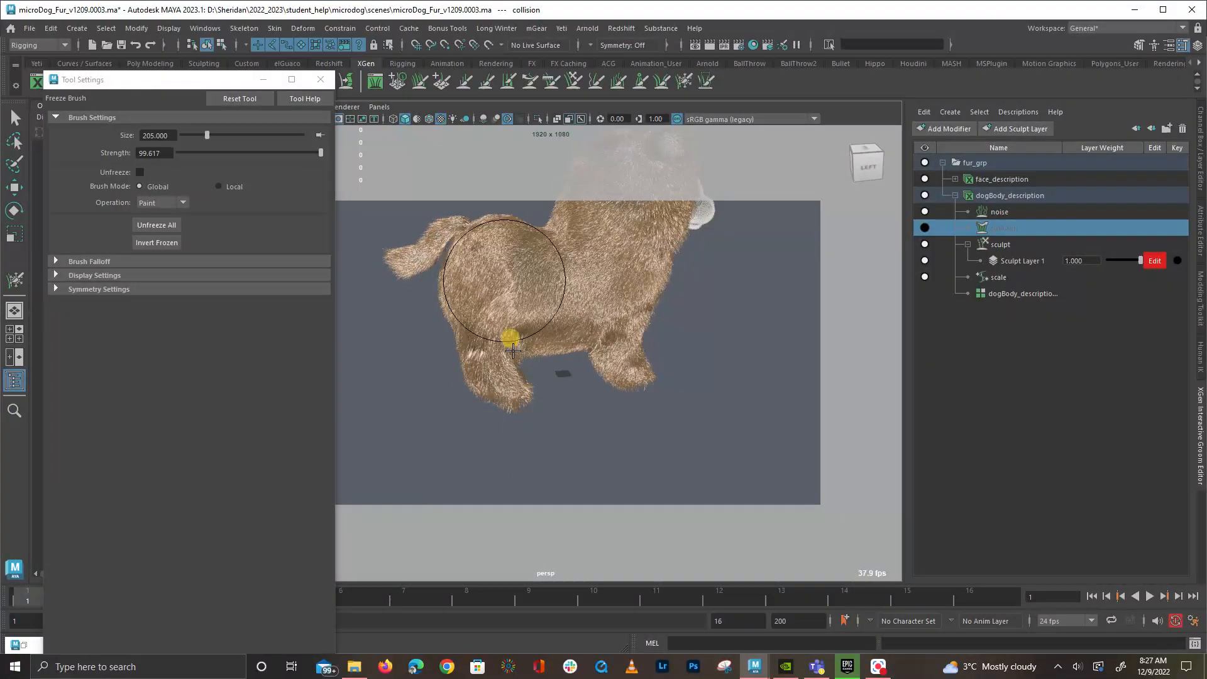
right_click_drag(583, 395, 791, 345, "alt")
mouse_move(791, 345)
left_mouse_down("alt")
mouse_move(470, 339)
mouse_move(528, 368)
left_mouse_up("alt")
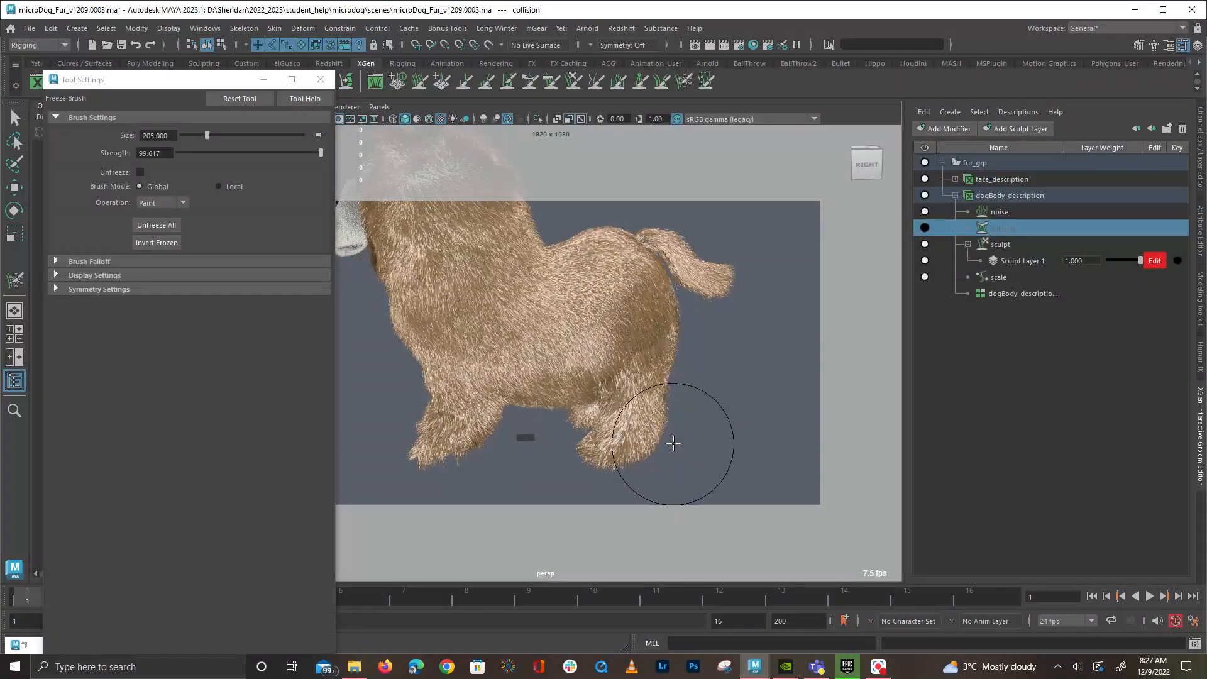
left_click_drag(500, 438, 388, 445, "alt")
left_click_drag(610, 350, 682, 400, "alt")
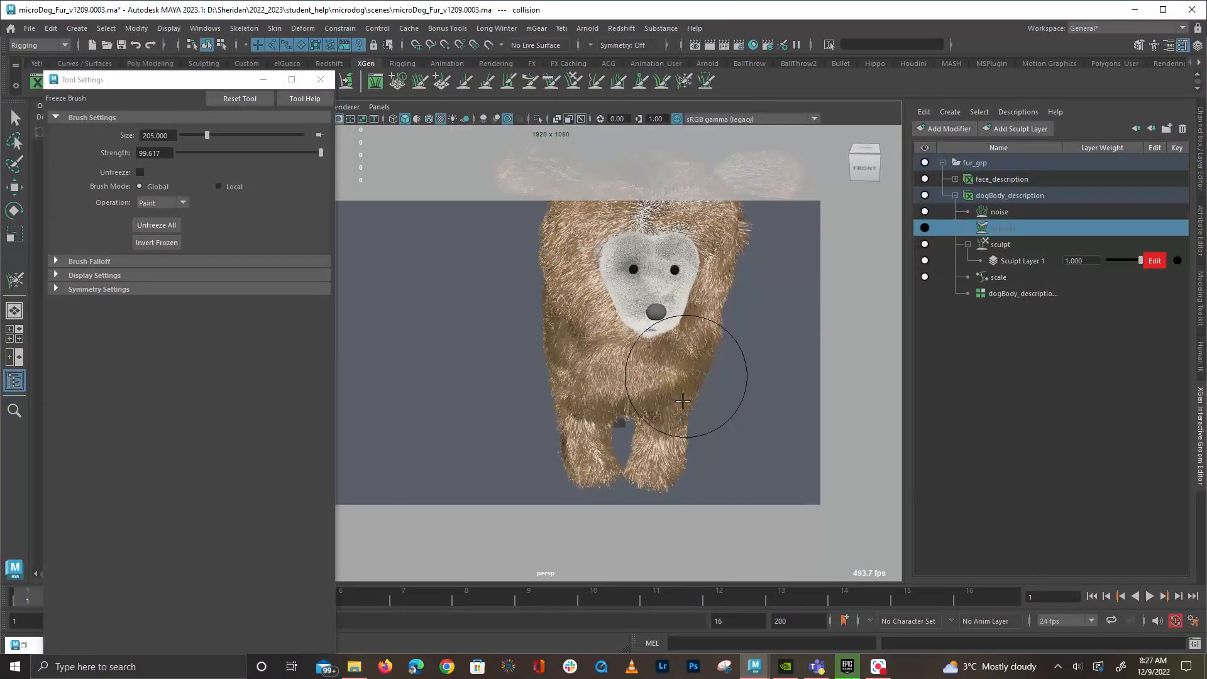
Soften the chest and shoulder fur below the muzzle with the Smooth brush
left_click_drag(590, 431, 618, 410, "alt")
left_click_drag(745, 409, 614, 325, "alt")
left_click_drag(739, 423, 522, 304, "alt")
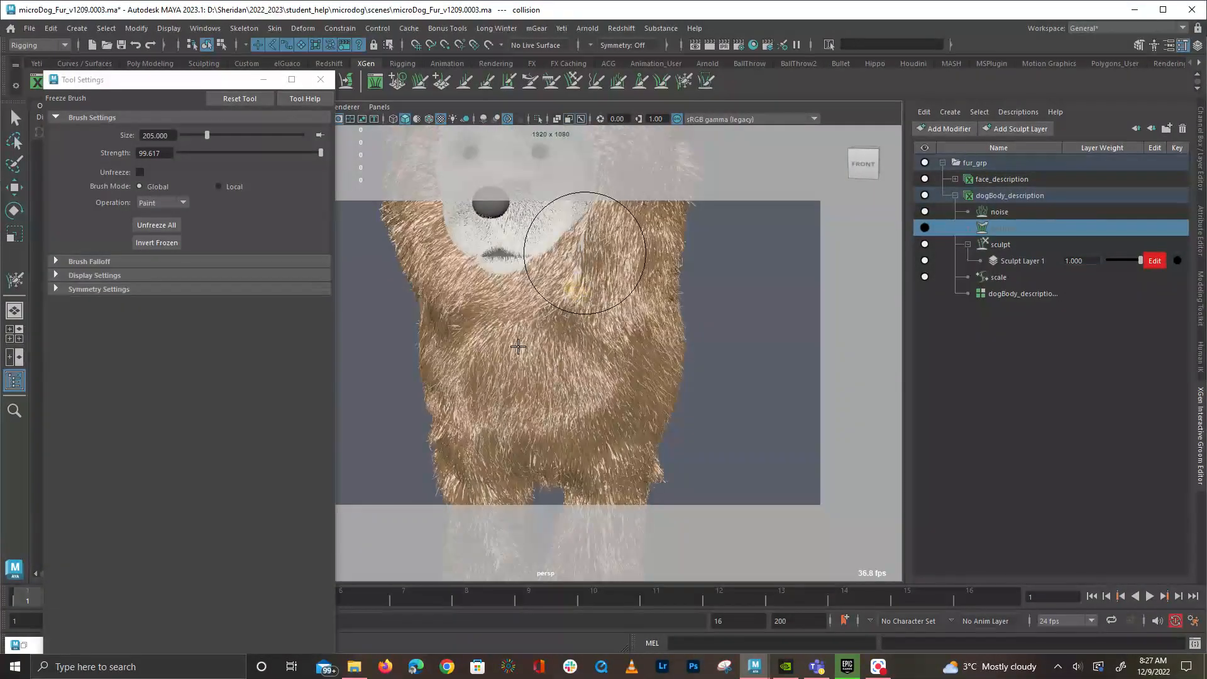
left_click_drag(480, 456, 530, 306, "alt")
left_click_drag(694, 445, 553, 363, "alt")
left_click_drag(586, 465, 999, 388, "alt")
right_click_drag(687, 376, 742, 408, "alt")
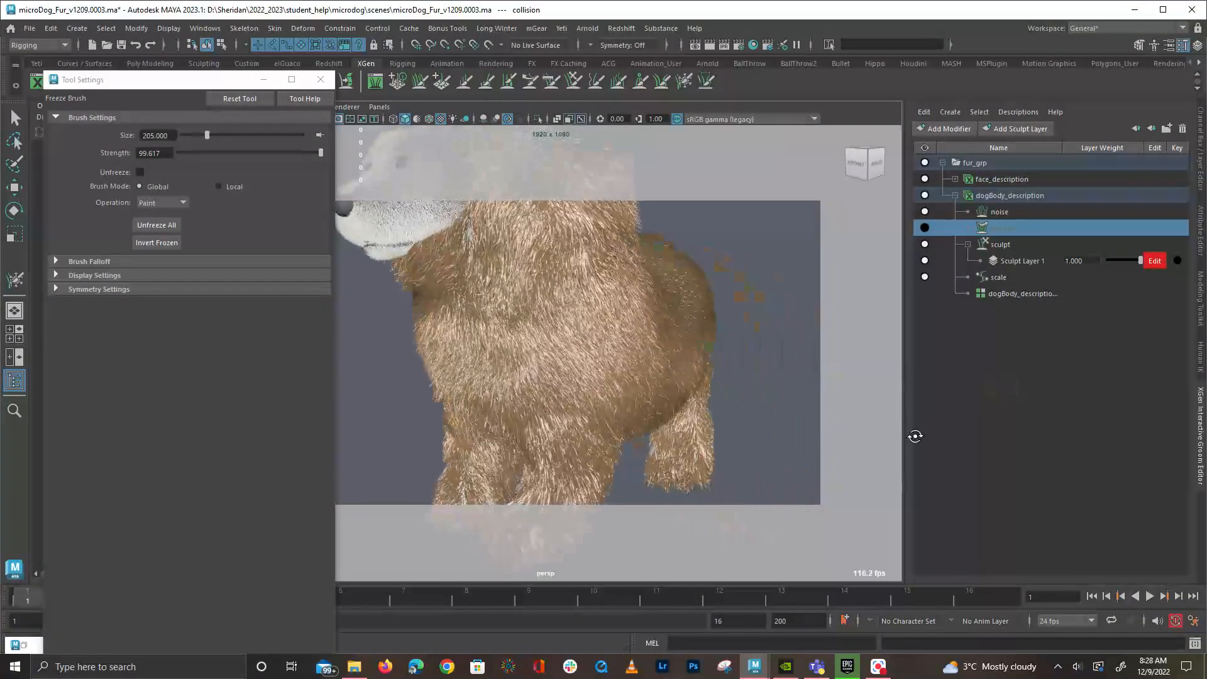
left_click_drag(620, 329, 627, 330, "alt")
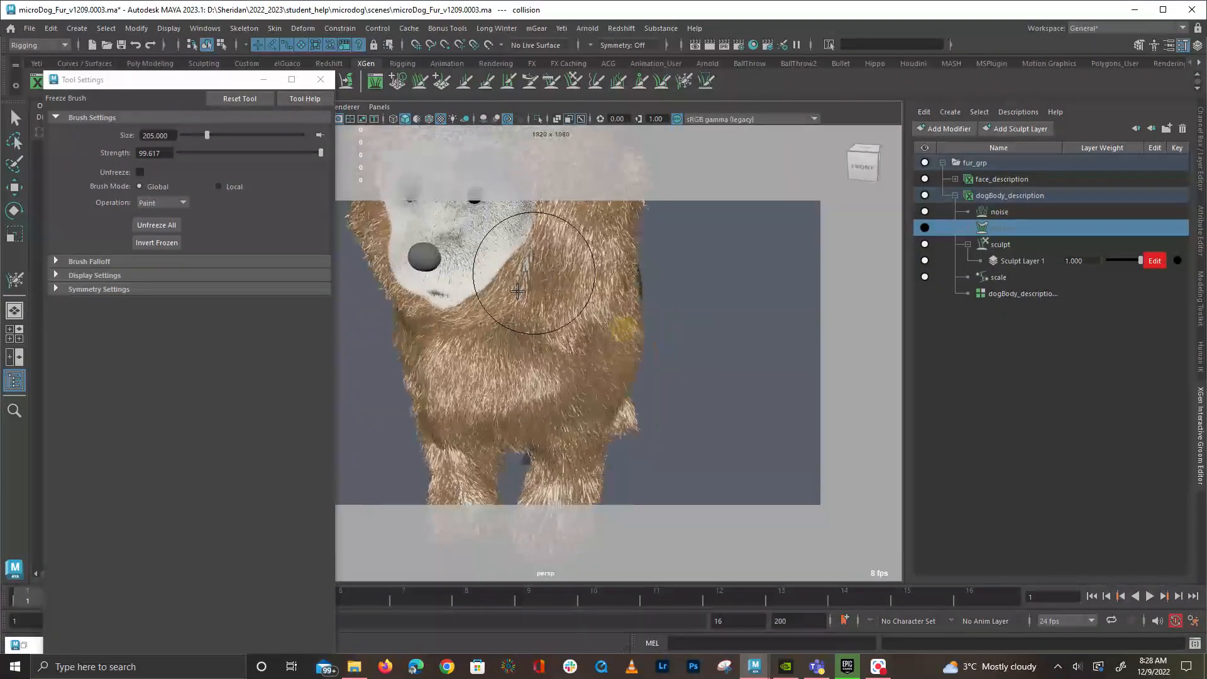
Blend the fur on the sides of the neck up into the cheeks with the Smooth brush
left_click_drag(688, 365, 535, 363, "alt")
left_click_drag(438, 356, 692, 313, "alt")
right_click_drag(692, 313, 696, 410, "alt")
left_click_drag(696, 410, 822, 458, "alt")
right_click_drag(822, 458, 741, 431, "alt")
mouse_move(651, 395)
left_mouse_down()
mouse_move(674, 434)
mouse_move(743, 405)
mouse_move(820, 422)
left_mouse_up()
left_click_drag(644, 345, 755, 337)
right_click_drag(755, 337, 781, 349, "alt")
left_click_drag(781, 349, 782, 357, "alt")
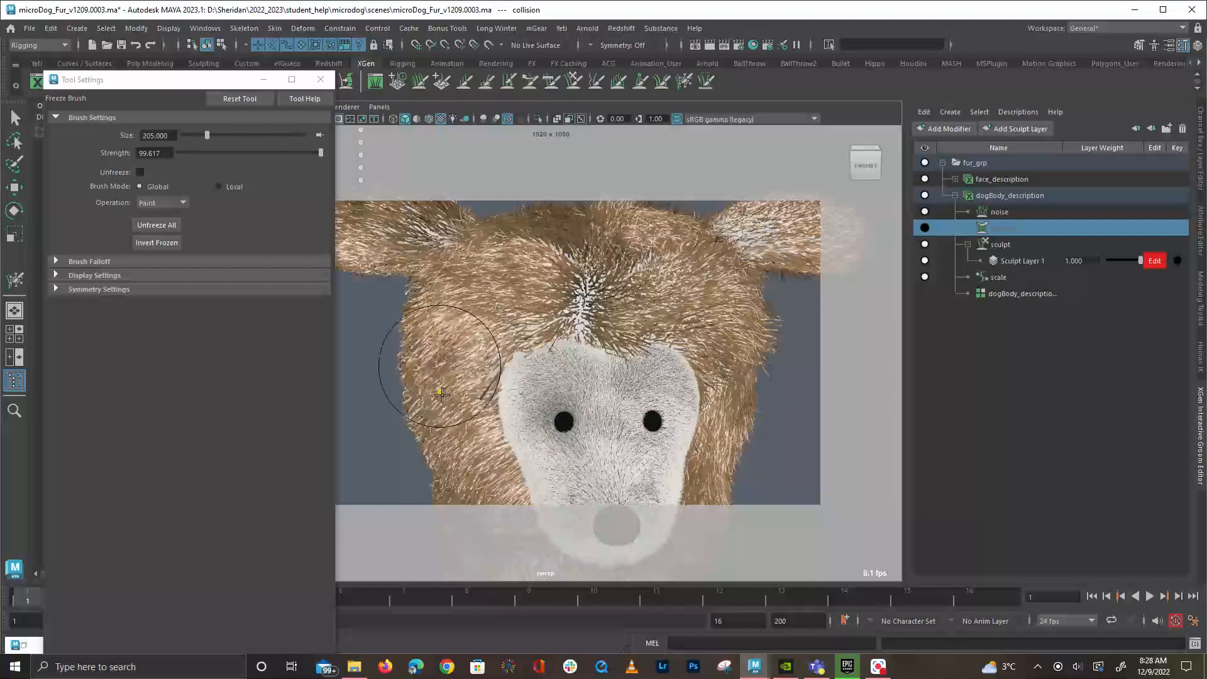
Smooth the fur around the face and across the top of the head, and save the scene
left_click_drag(668, 359, 647, 350, "alt")
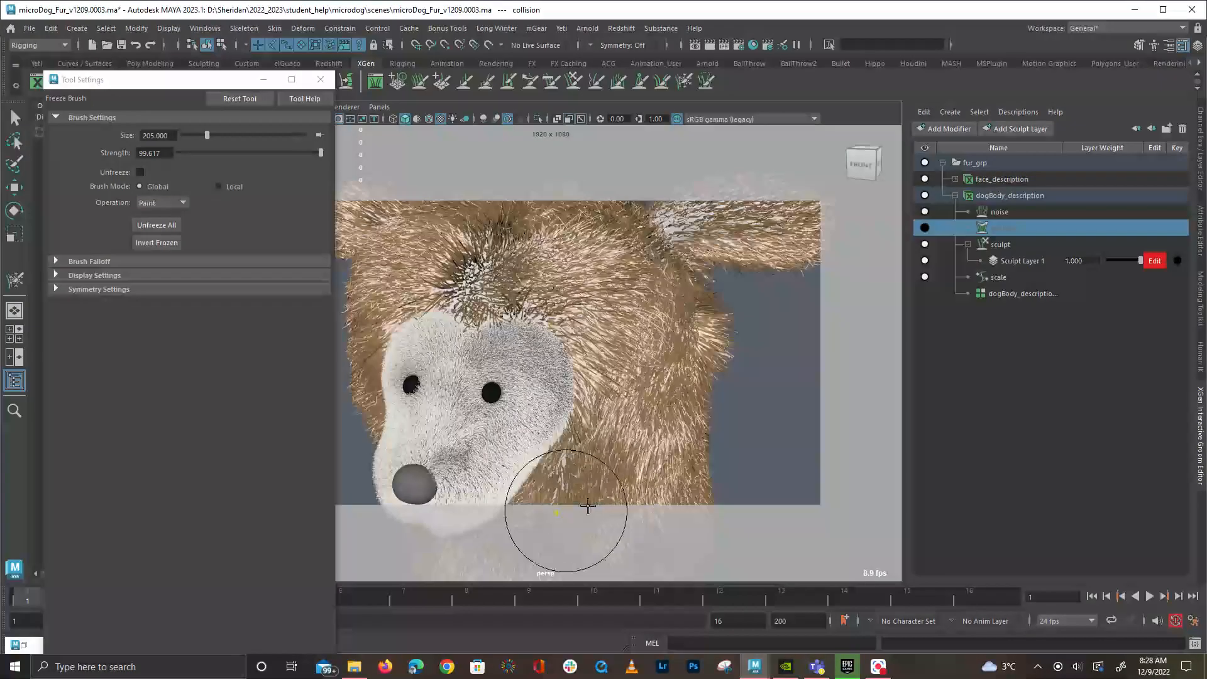
left_click_drag(716, 412, 708, 453, "alt")
right_click_drag(709, 453, 641, 414, "alt")
mouse_move(642, 415)
left_mouse_down("alt")
mouse_move(675, 395)
mouse_move(672, 452)
left_mouse_up("alt")
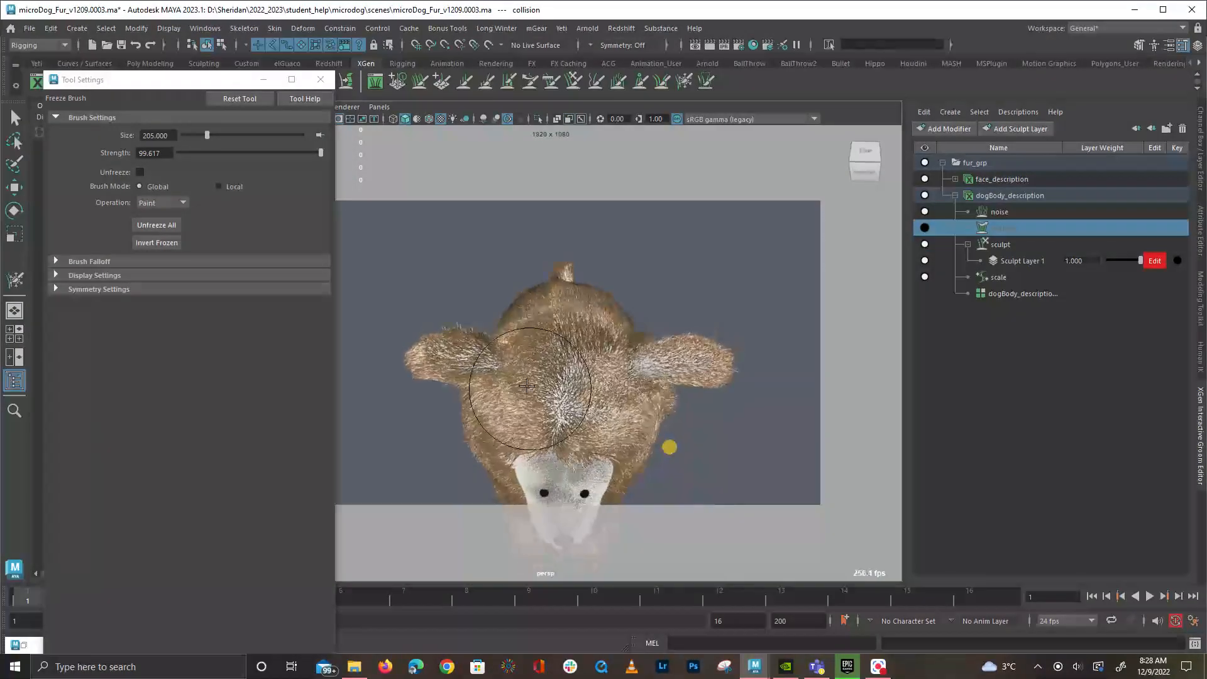
mouse_move(648, 394)
left_mouse_down("alt")
mouse_move(697, 393)
mouse_move(700, 377)
mouse_move(619, 371)
mouse_move(529, 399)
left_mouse_up("alt")
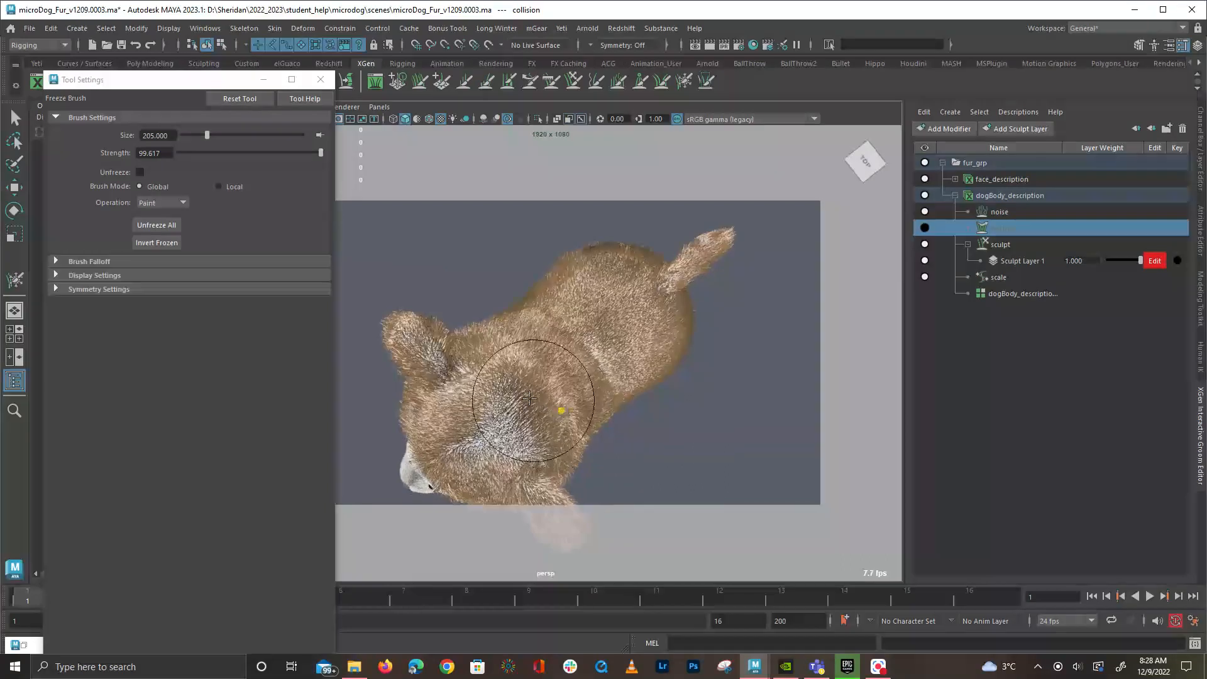
left_click_drag(499, 352, 754, 334, "alt")
left_click_drag(743, 269, 716, 277, "alt")
key("ctrl+s")
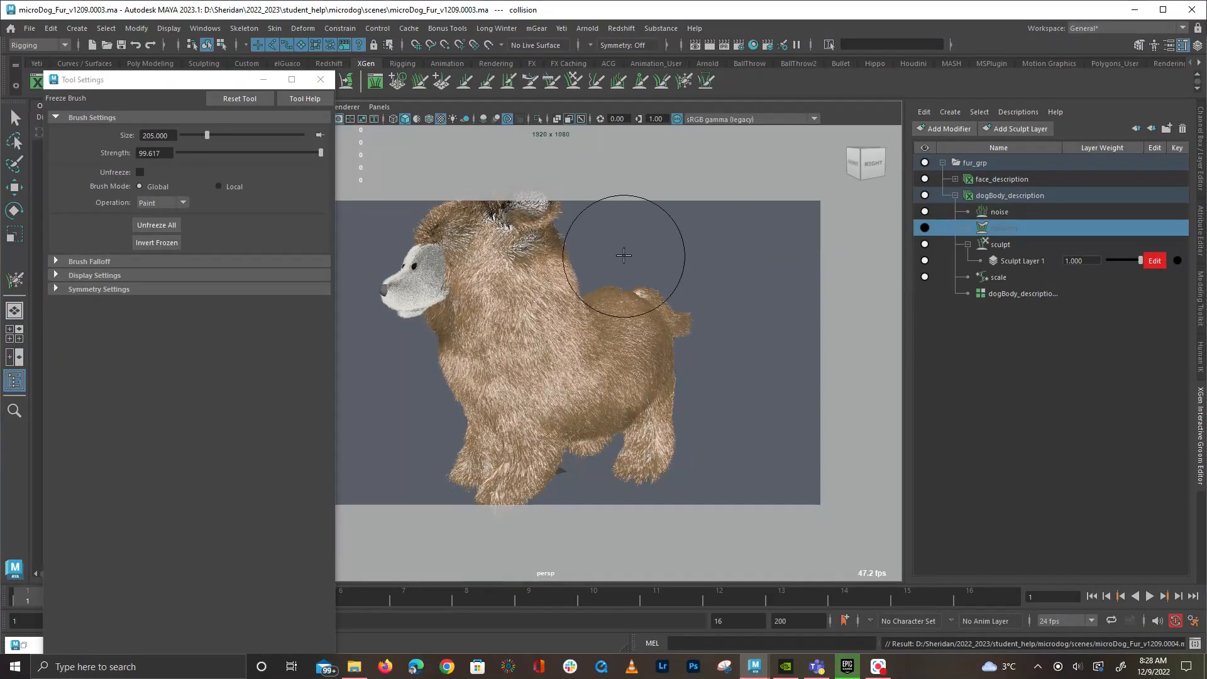
Compare the body fur with the collision modifier enabled and disabled
left_click(924, 227)
left_click_drag(679, 270, 817, 289, "alt")
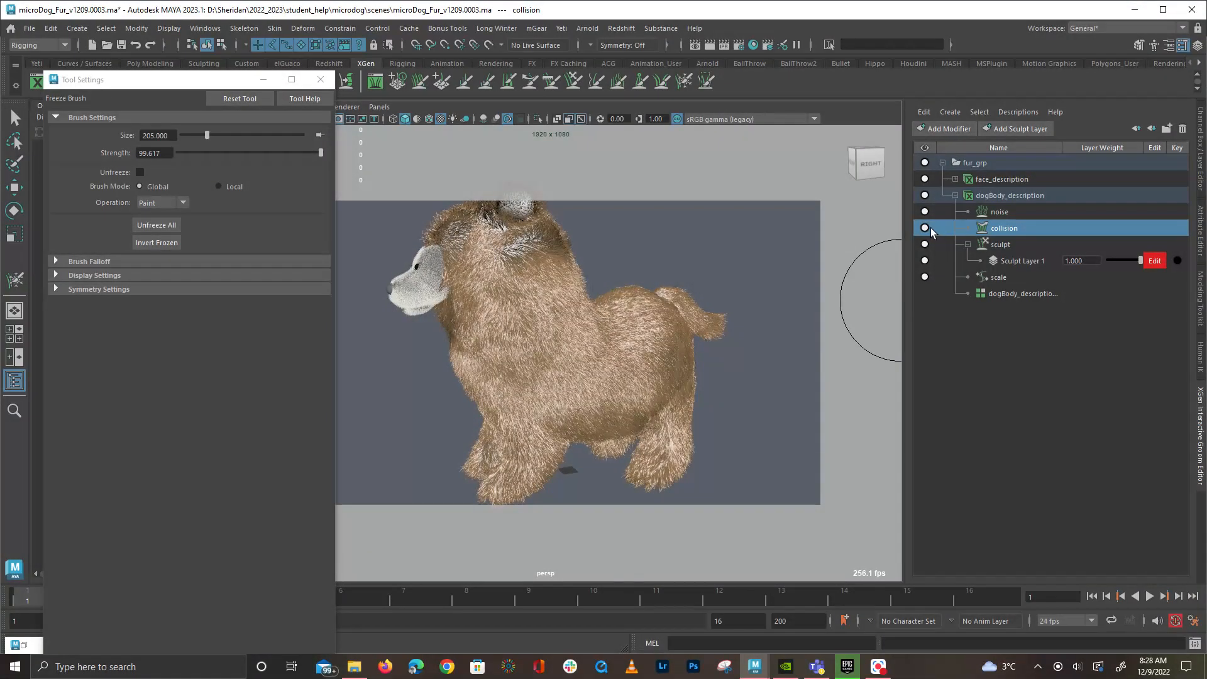
left_click(924, 228)
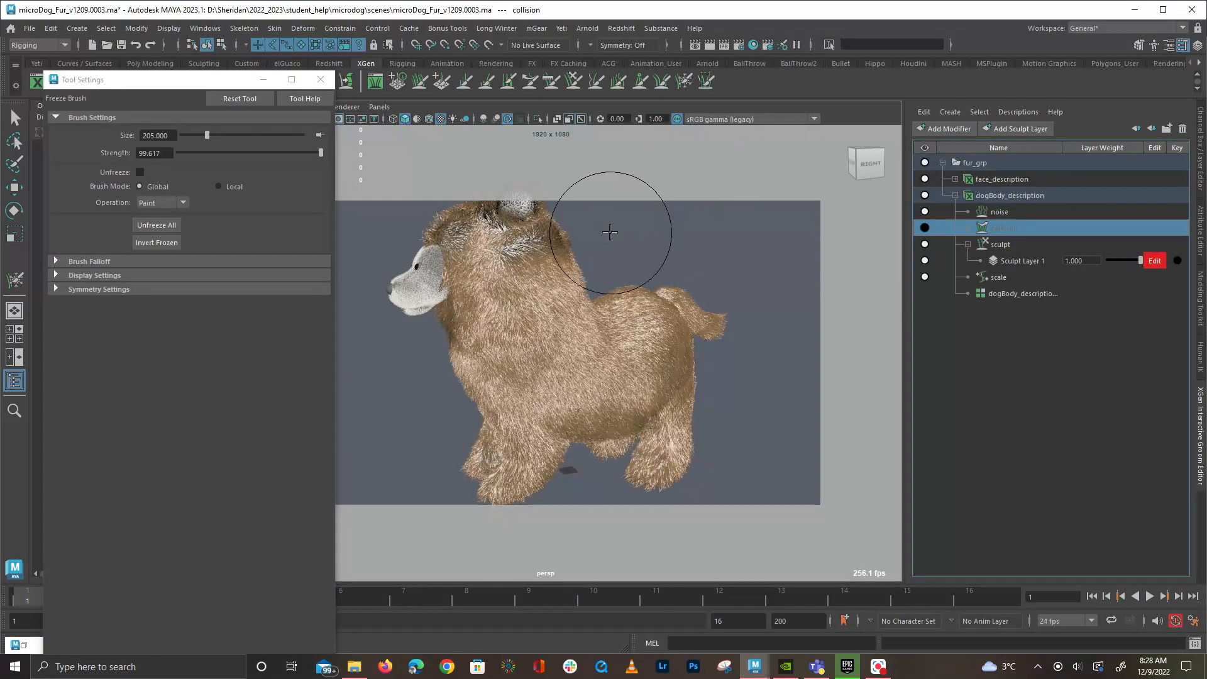
Leave the grooming brush, save the scene and close the brush's tool settings
key("q")
key("ctrl+s")
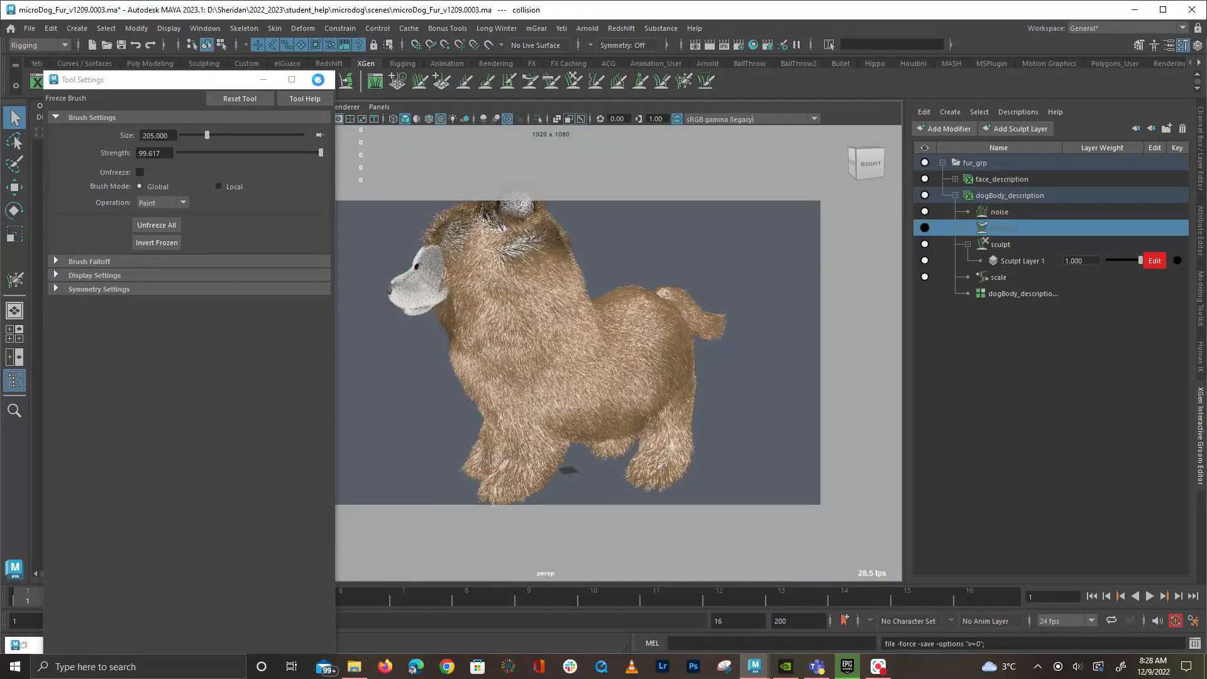
left_click(321, 87)
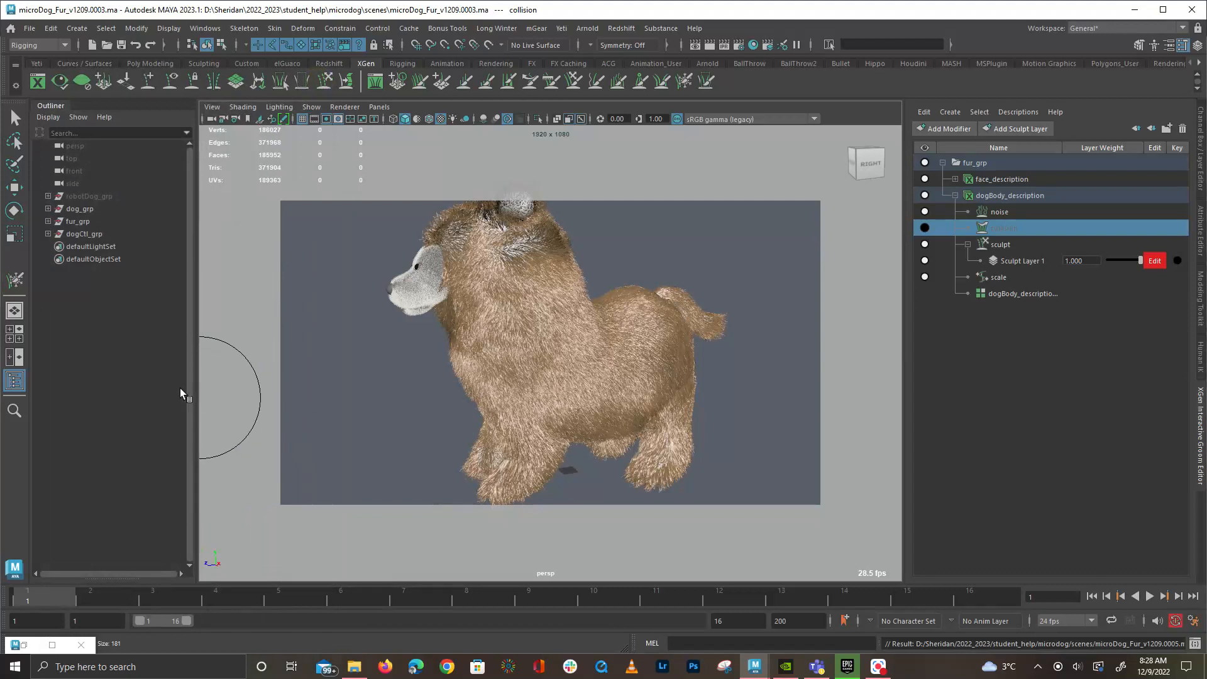
Start exporting the dogBody_description as an interactive grooming preset
left_click(994, 197)
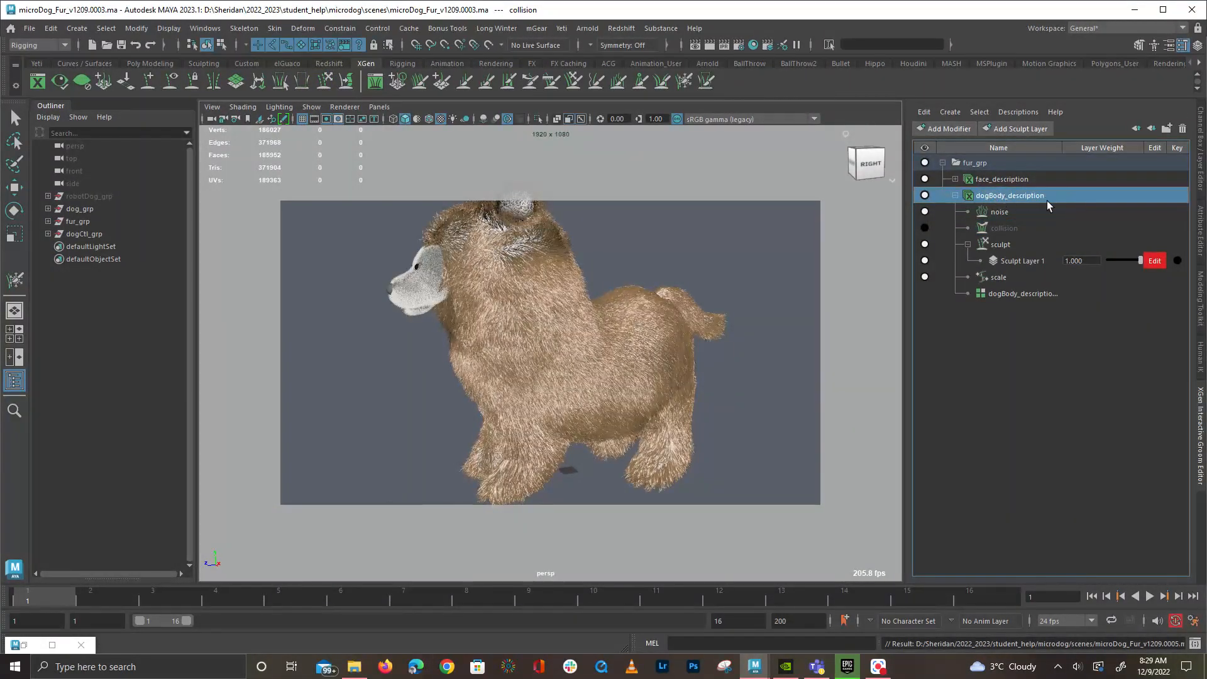
left_click(1031, 113)
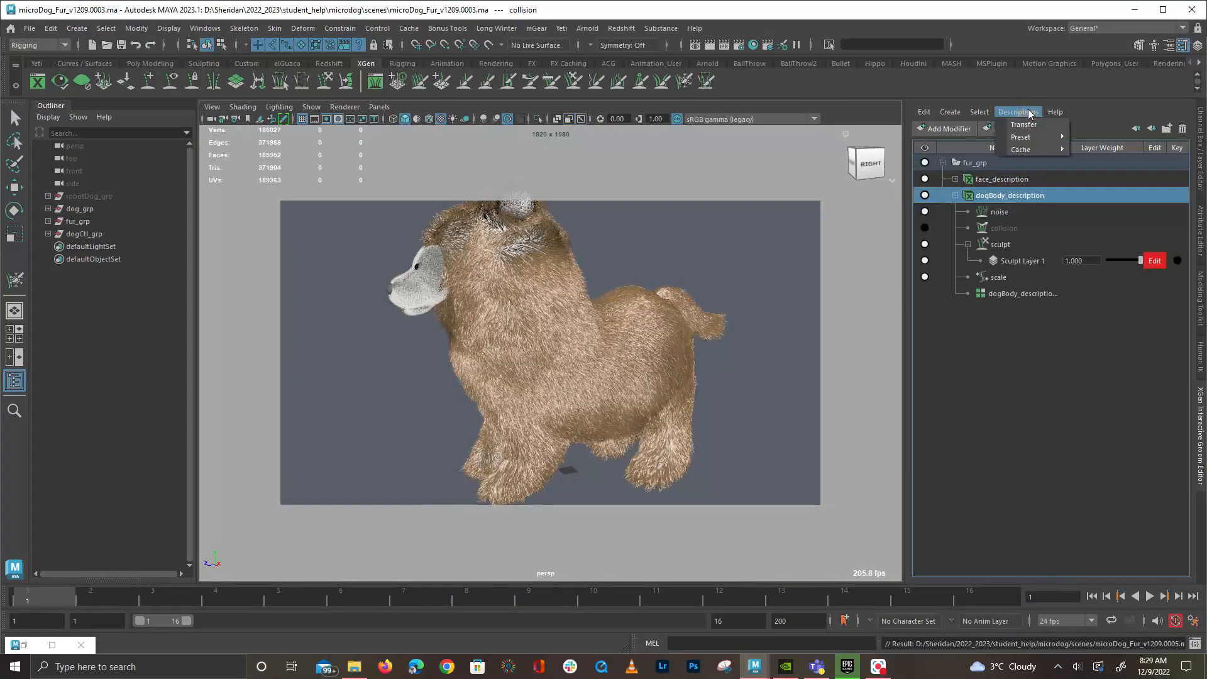
mouse_move(1056, 137)
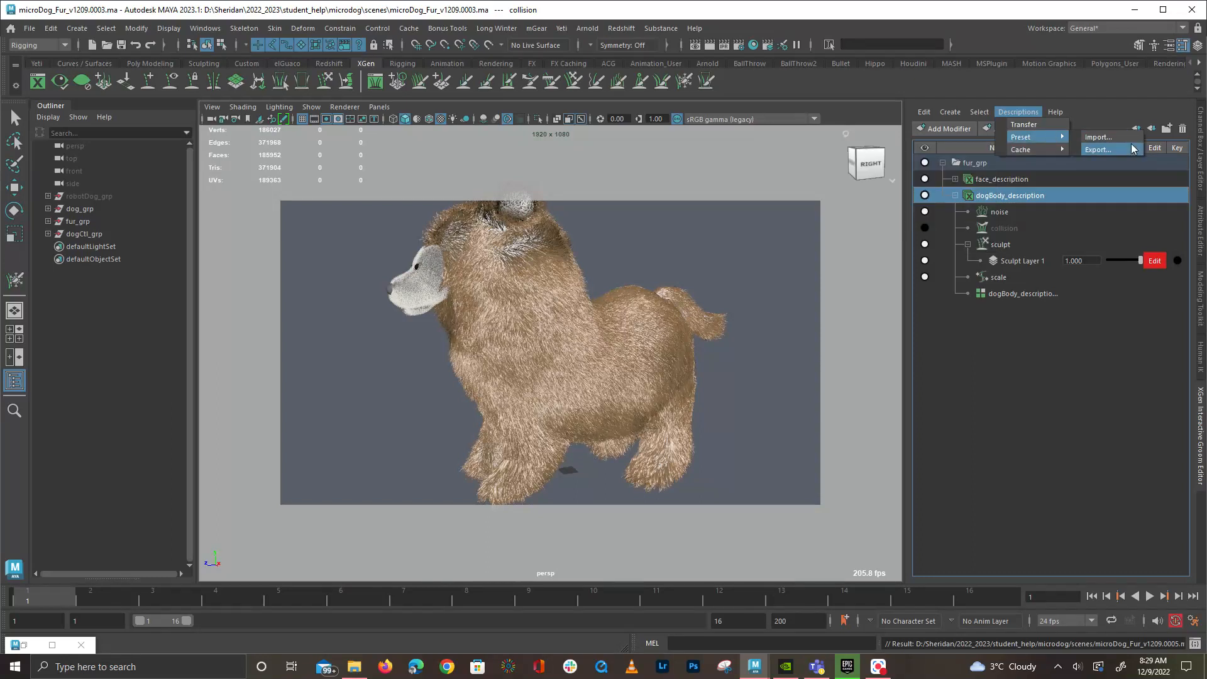
left_click(1122, 149)
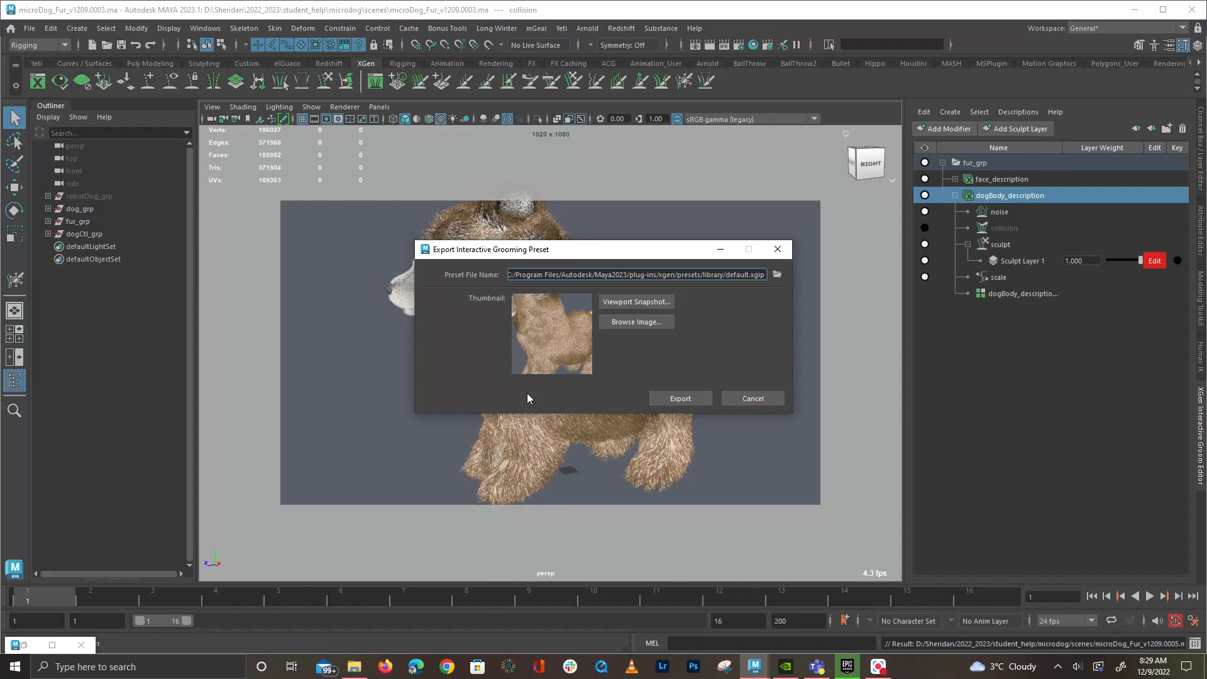
Browse for the preset's save location to the folder D:\Sheridan\2022_2023\student_help\microdog
left_click(778, 275)
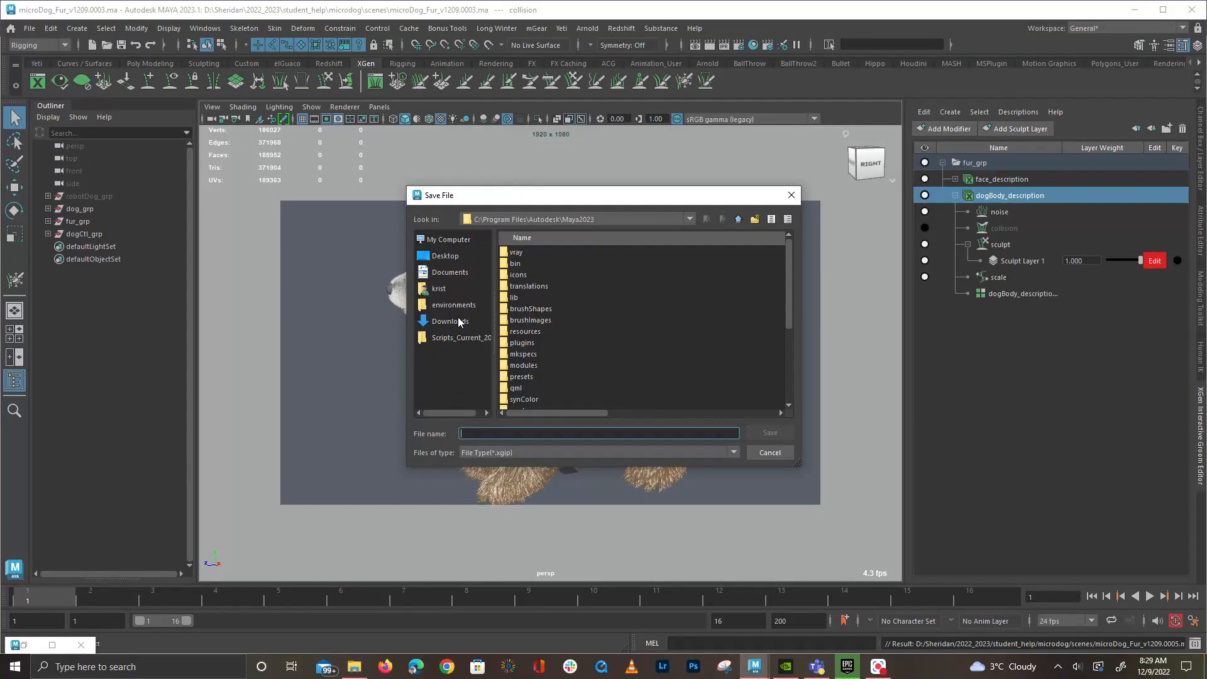
left_click(458, 242)
double_click(537, 265)
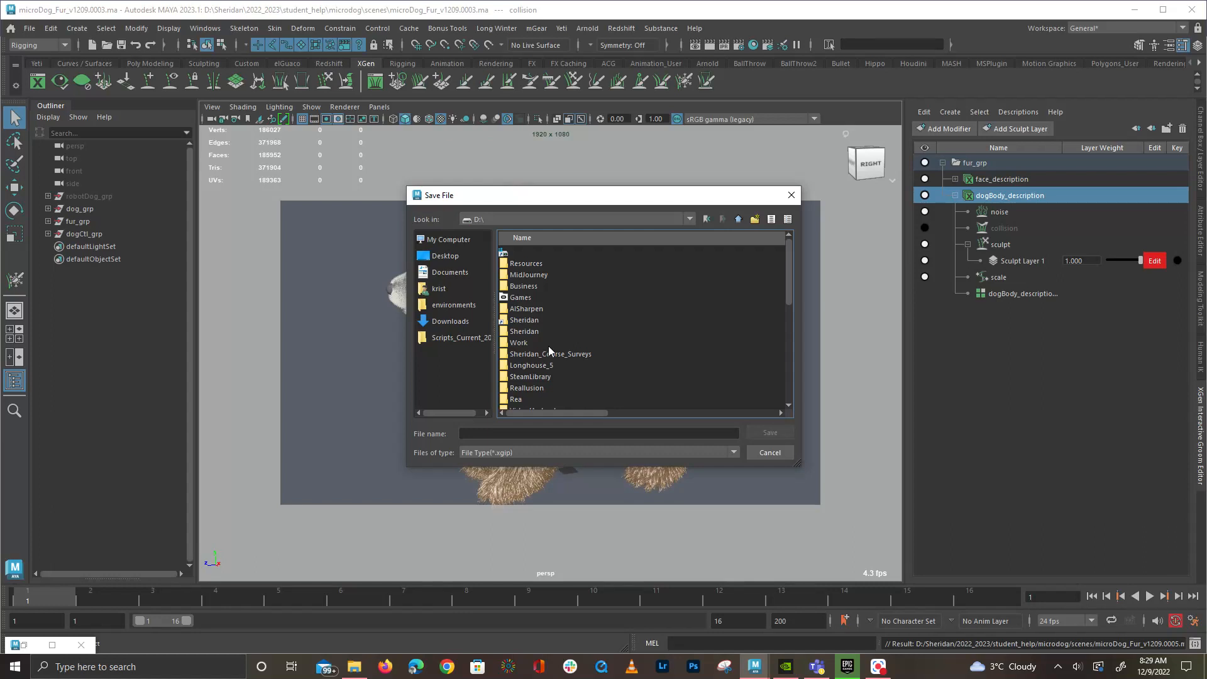
double_click(555, 331)
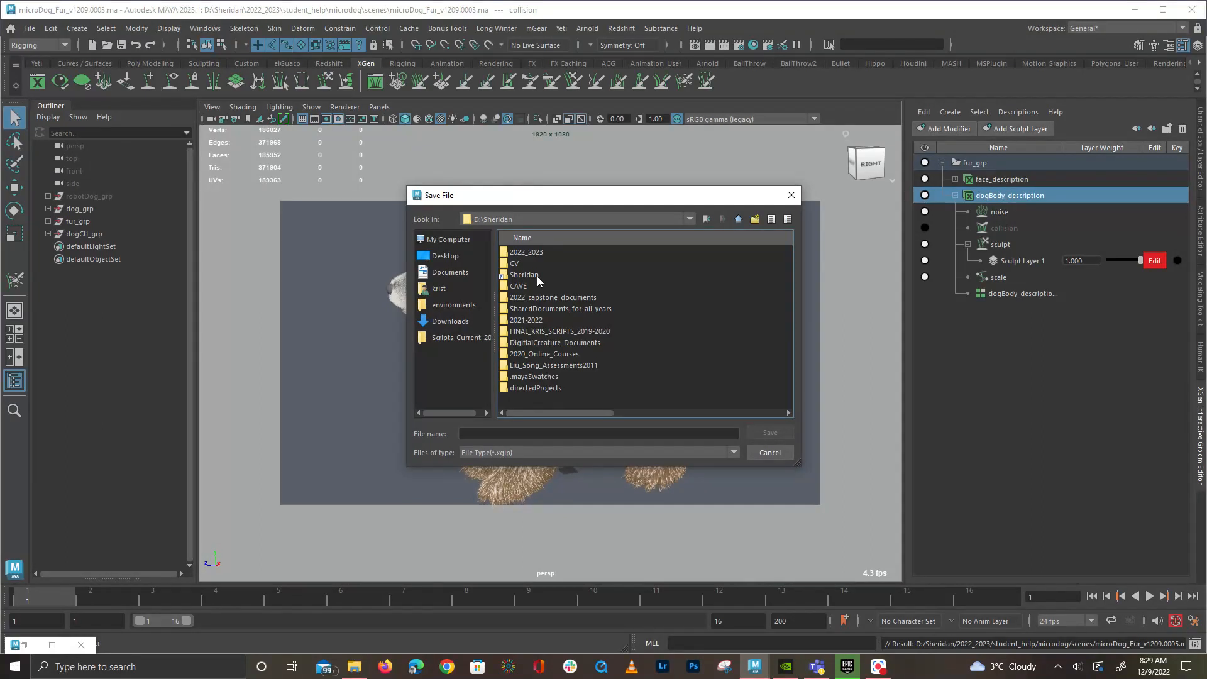
left_click(537, 277)
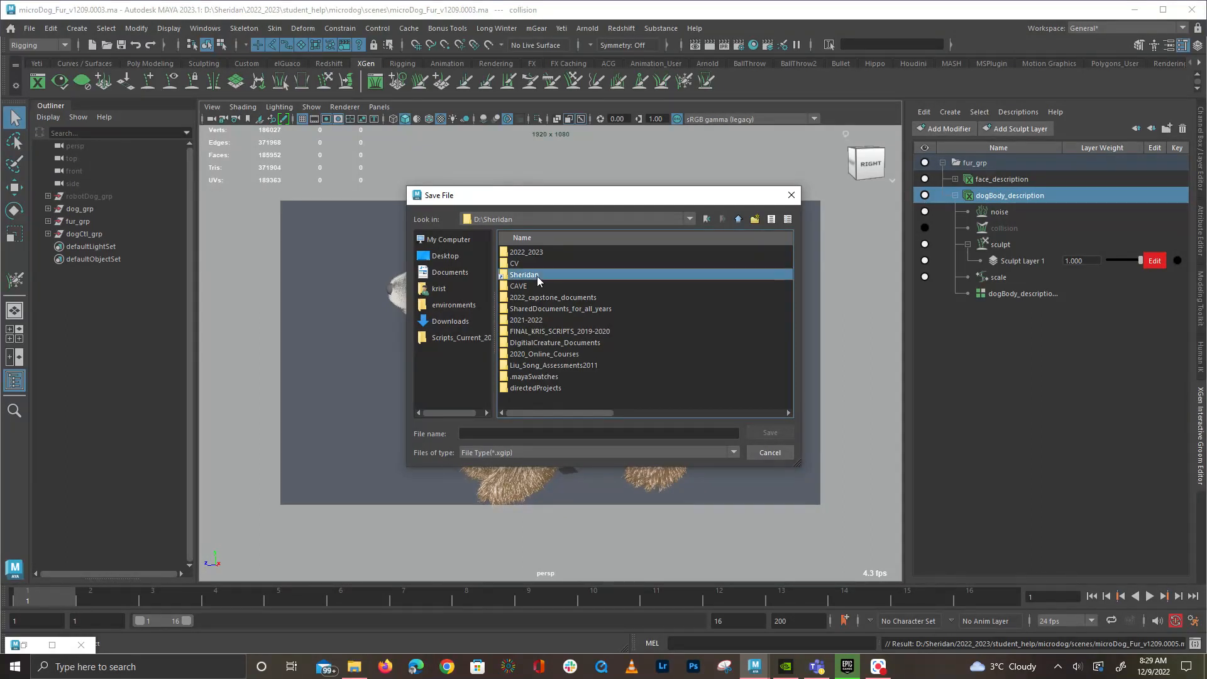
double_click(523, 251)
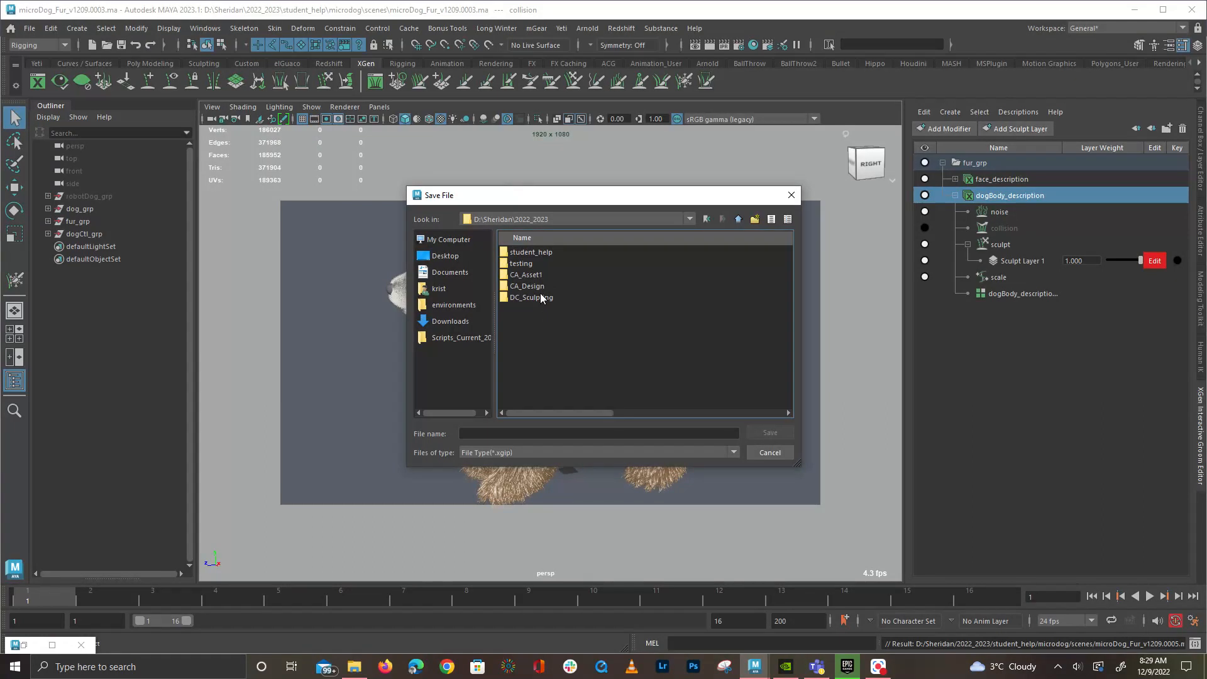
double_click(530, 251)
double_click(530, 251)
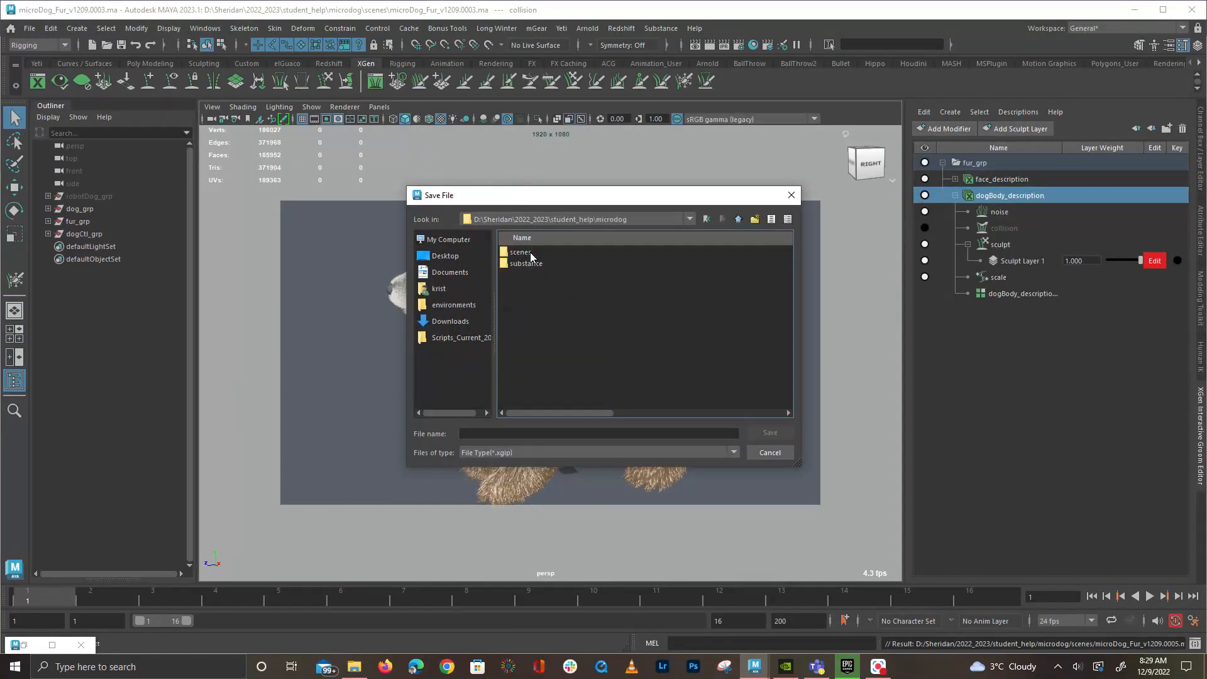
Create a new folder named xgen inside the microdog folder and open it
right_click(525, 333)
left_click(540, 353)
type("xgen")
key("Return")
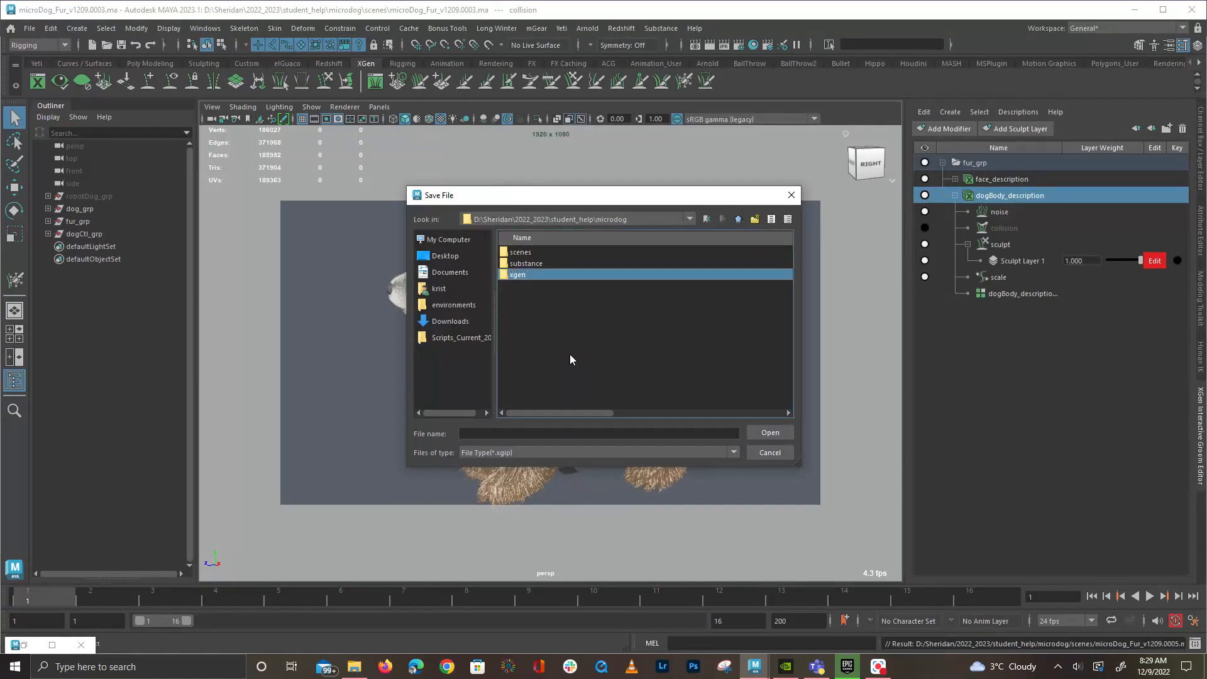
double_click(596, 275)
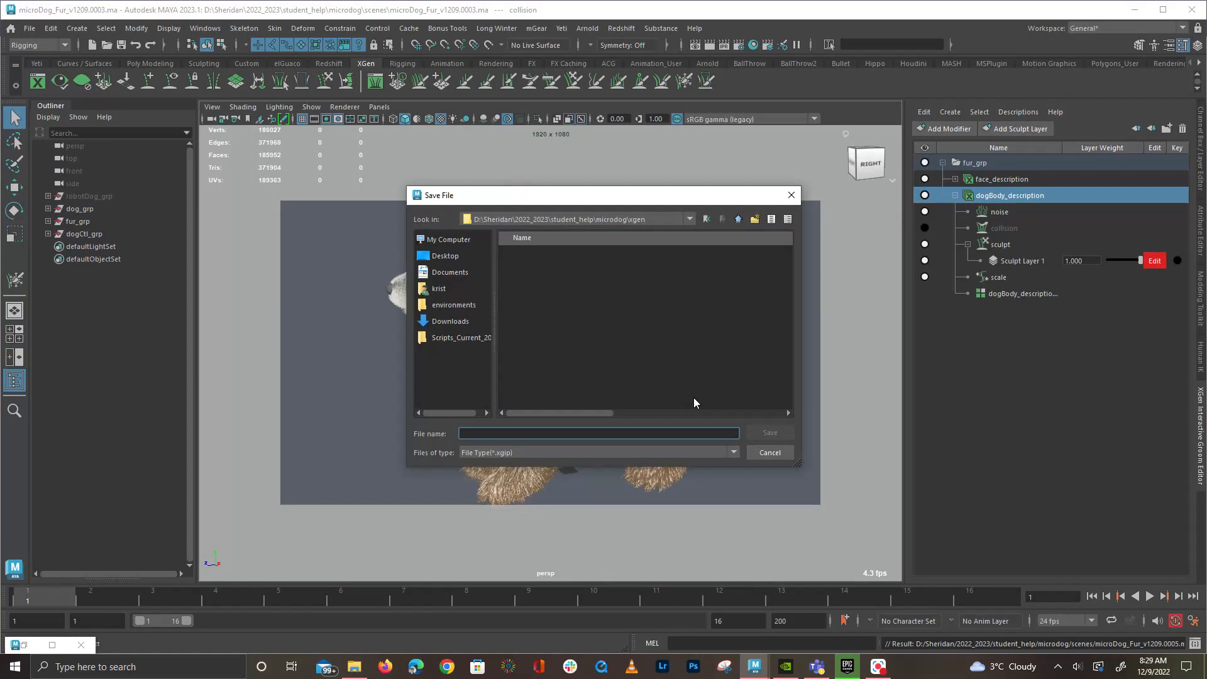
Name the preset file dogBody and export the body fur preset into the xgen folder
type("dogBody")
key("Return")
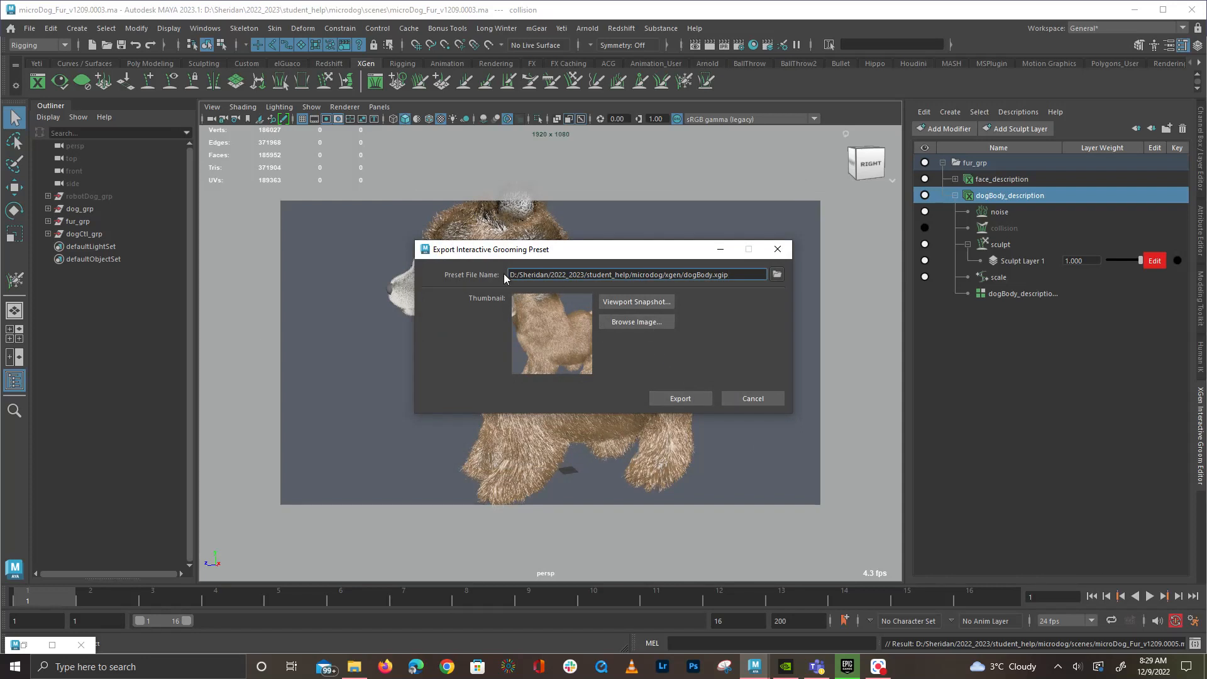
left_click(673, 399)
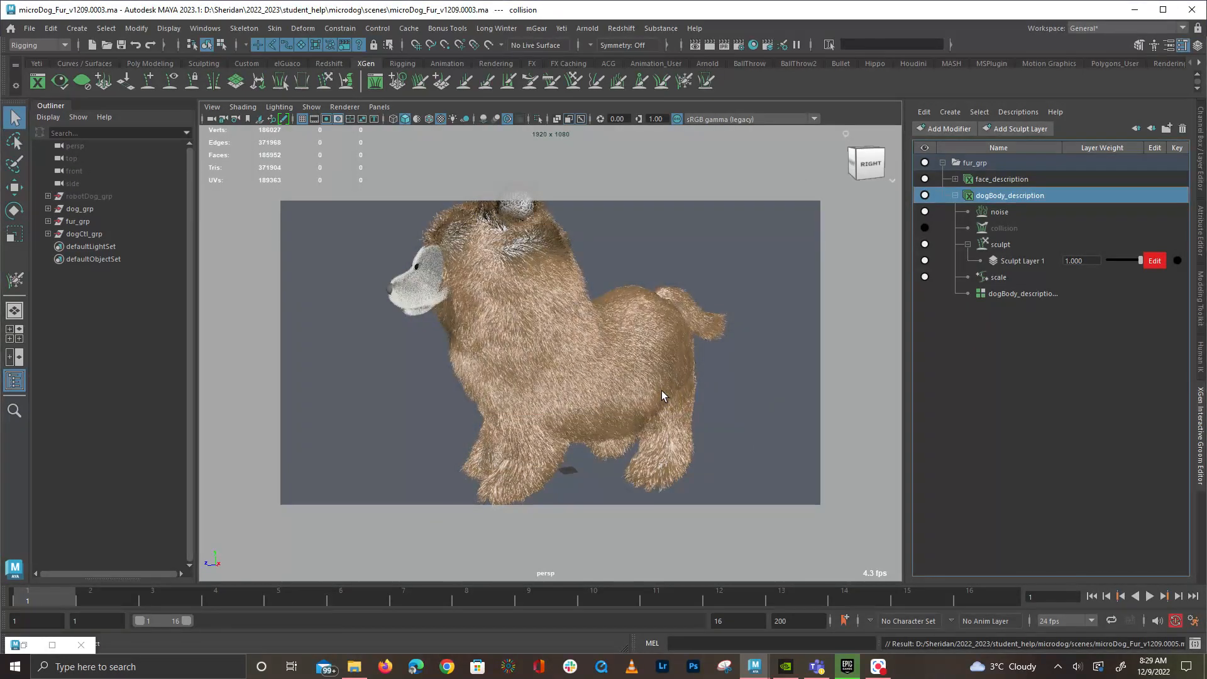
Select the face_description and start exporting it as an interactive grooming preset
left_click(1014, 179)
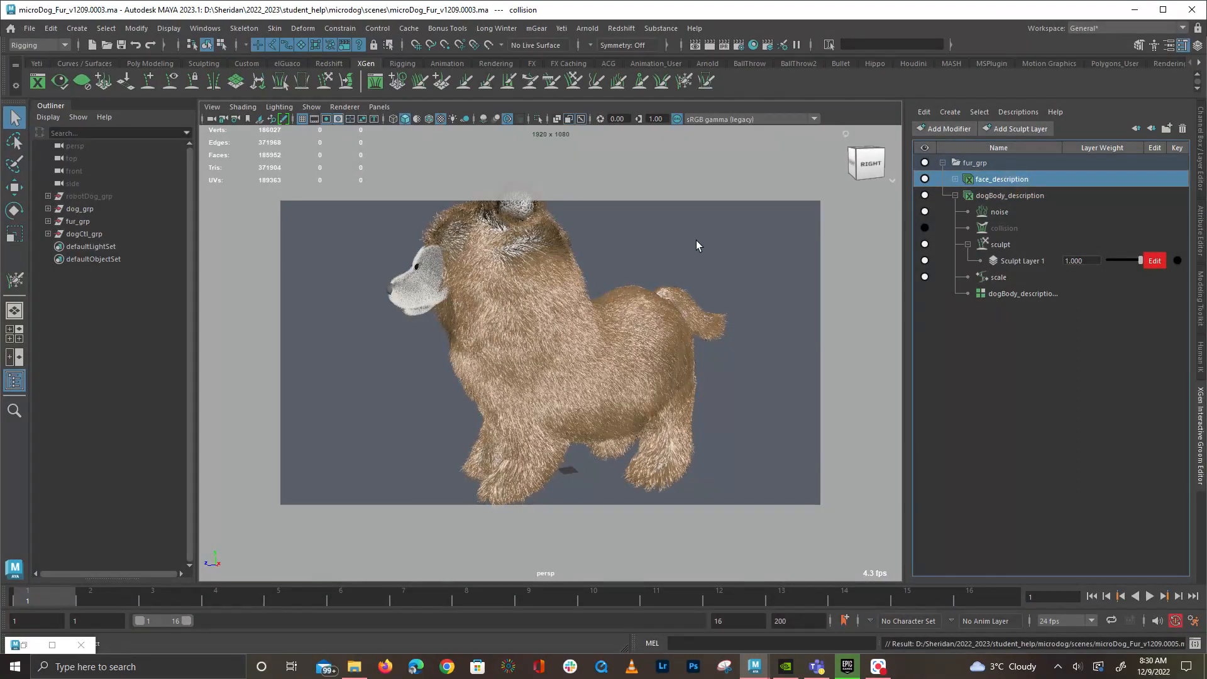
left_click(1018, 112)
mouse_move(1044, 138)
left_click(1017, 178)
left_click(1018, 112)
mouse_move(1040, 138)
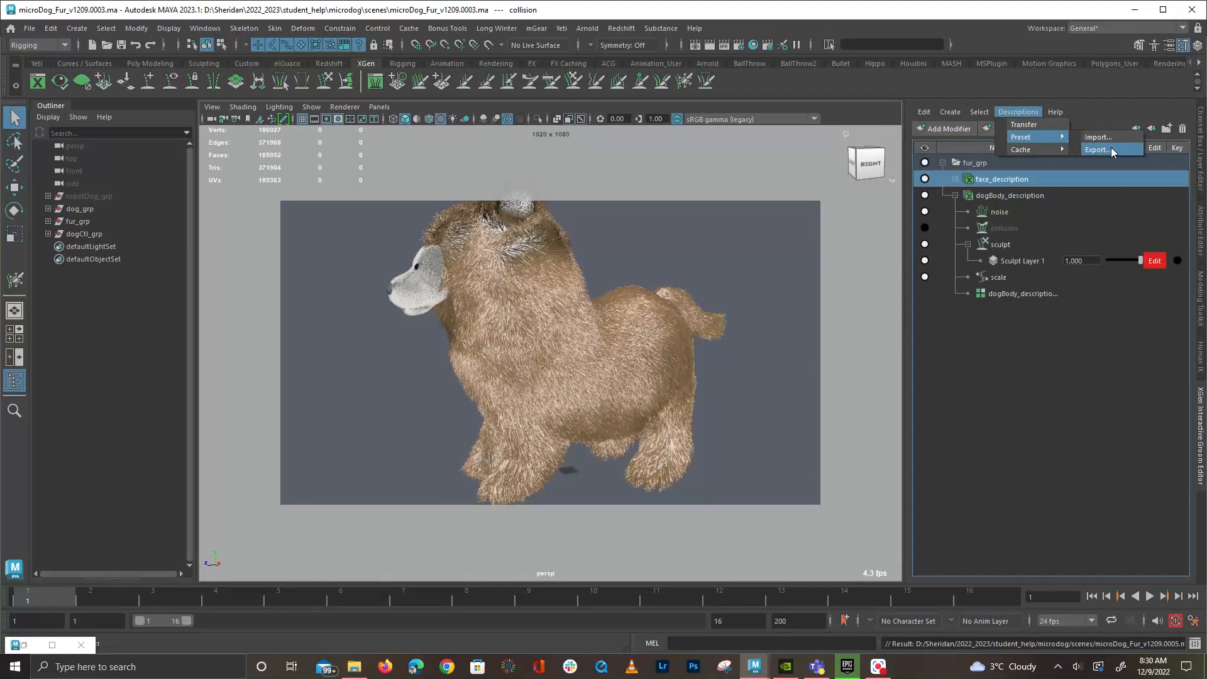
left_click(1111, 146)
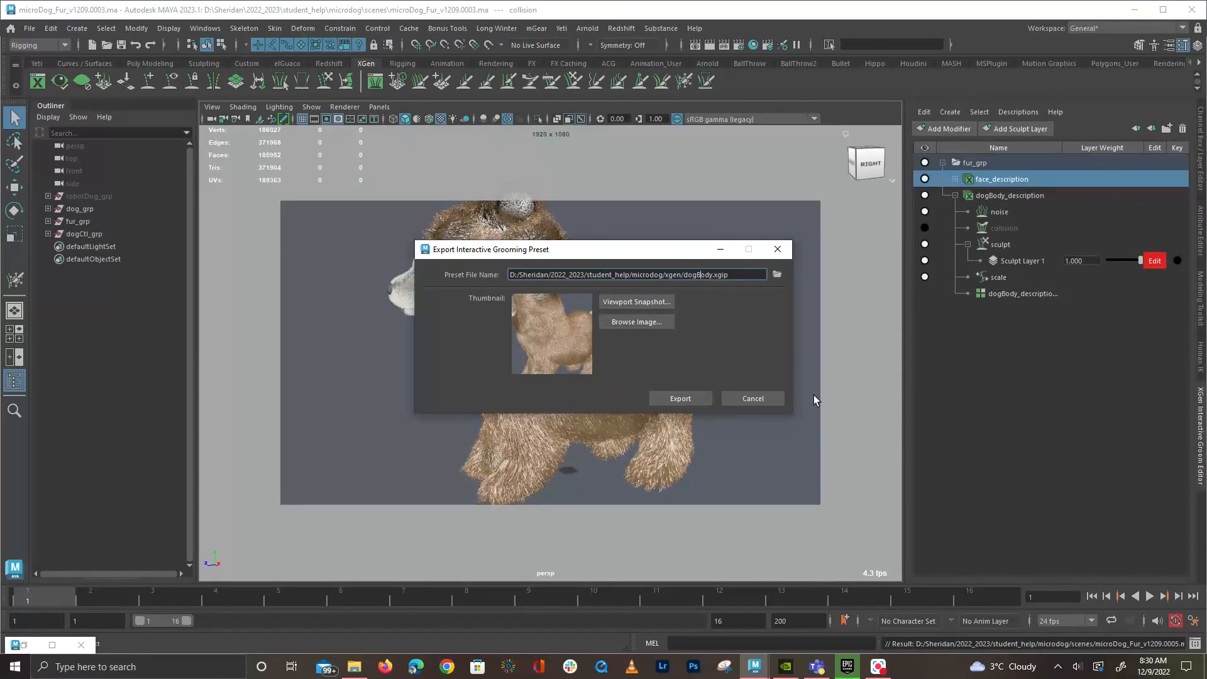
Change the preset file name to dogFace and export the face fur preset into the xgen folder
key("Delete")
key("Delete")
key("Delete")
key("Delete")
key("Delete")
type("Face")
left_click(681, 400)
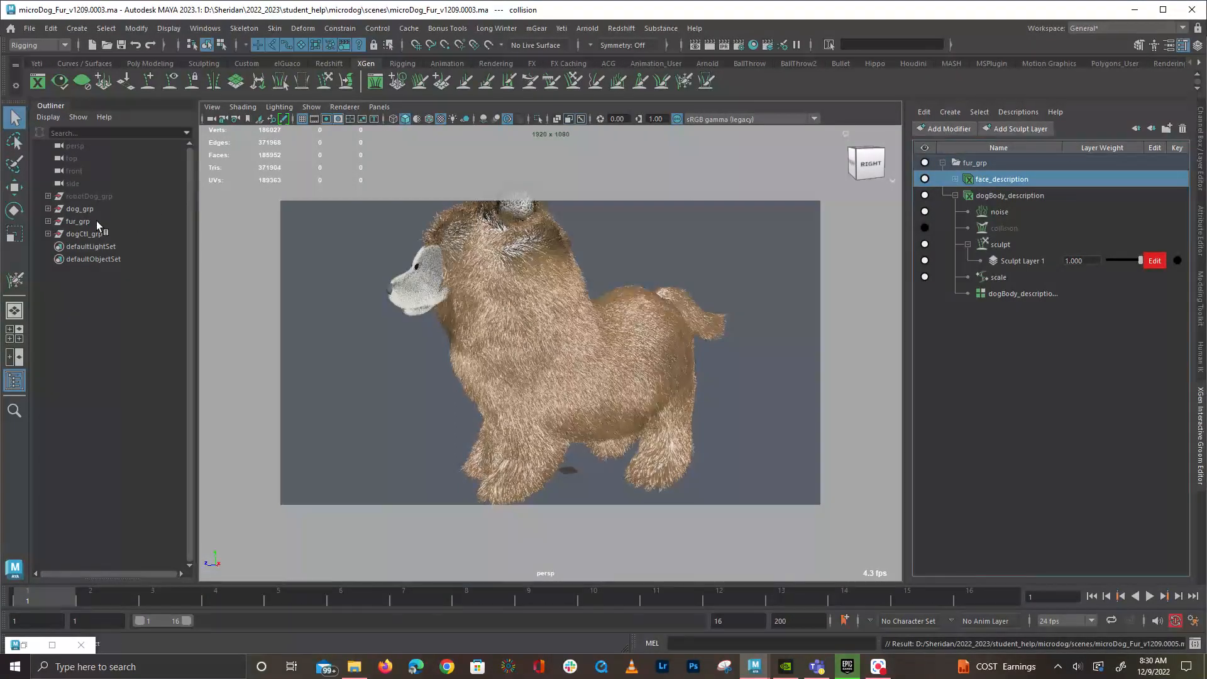
Expand fur_grp in the scene hierarchy and select the group
left_click(48, 221)
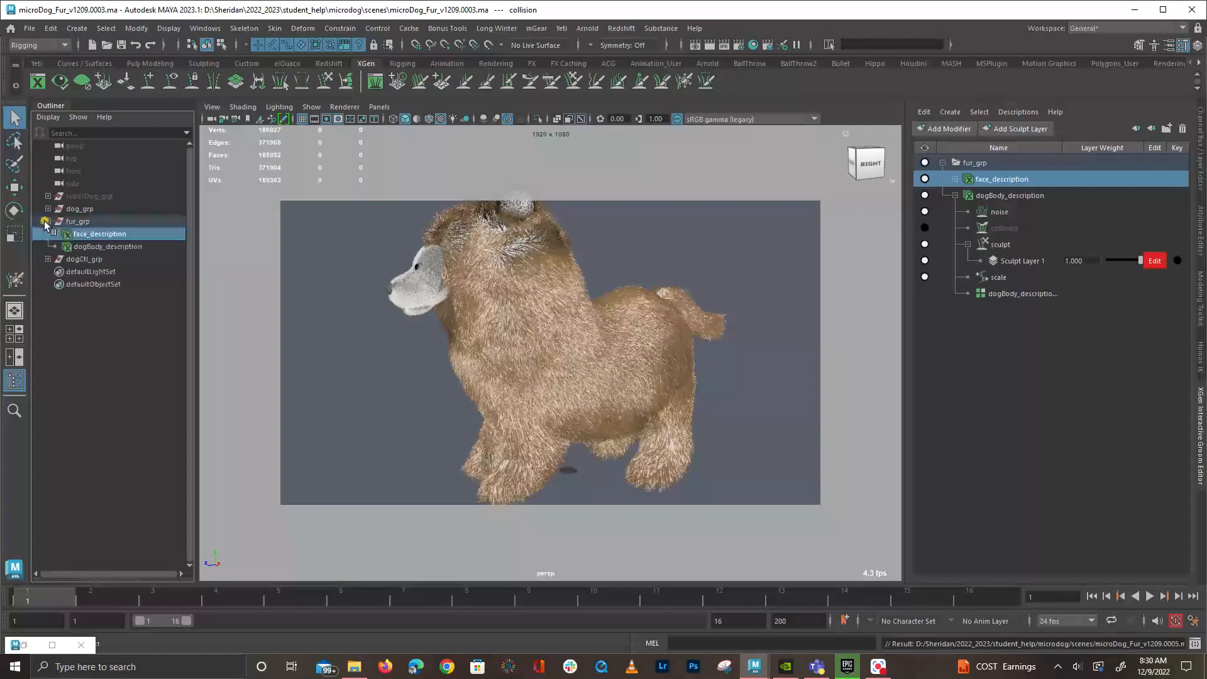
left_click(104, 220)
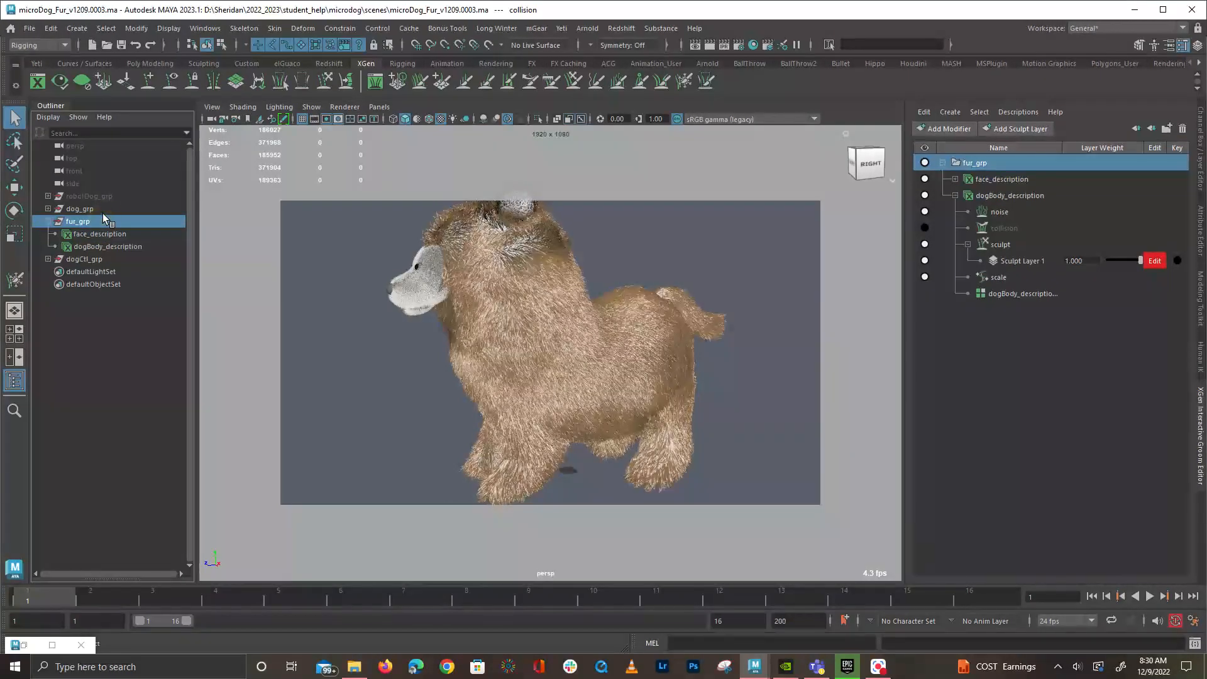
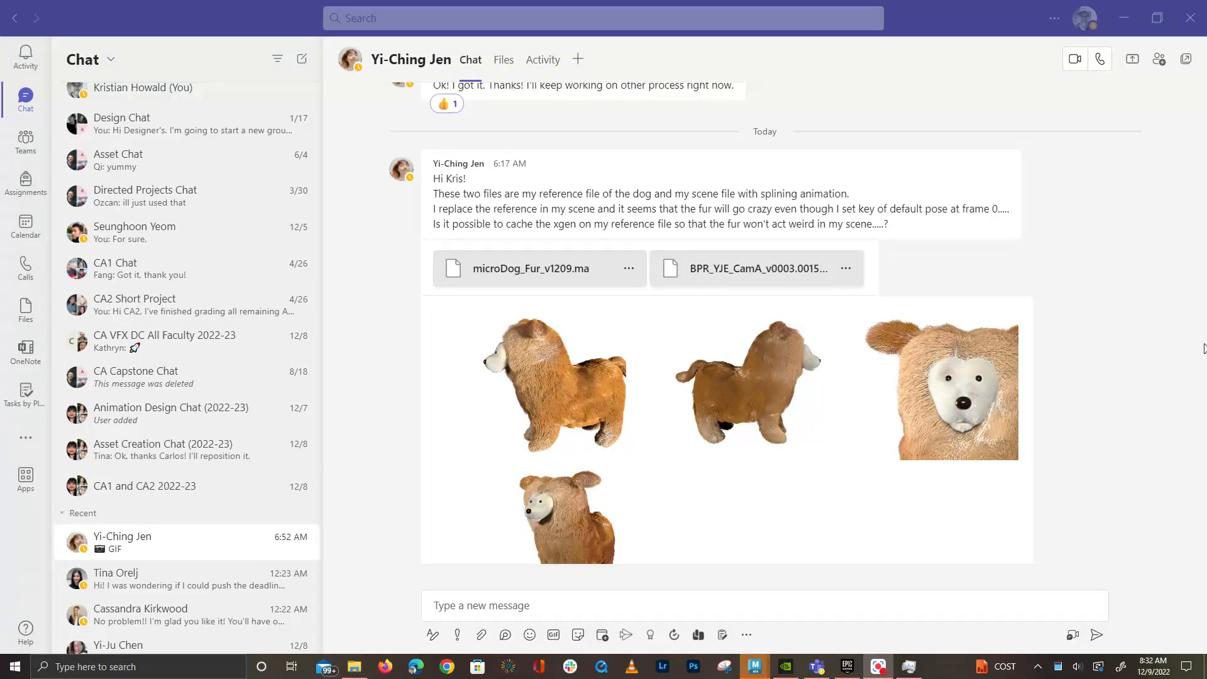
Switch to Maya, load microDog_Fur_v1209.0005.ma without saving the untitled scene, and close the Script Editor
key("alt+Tab")
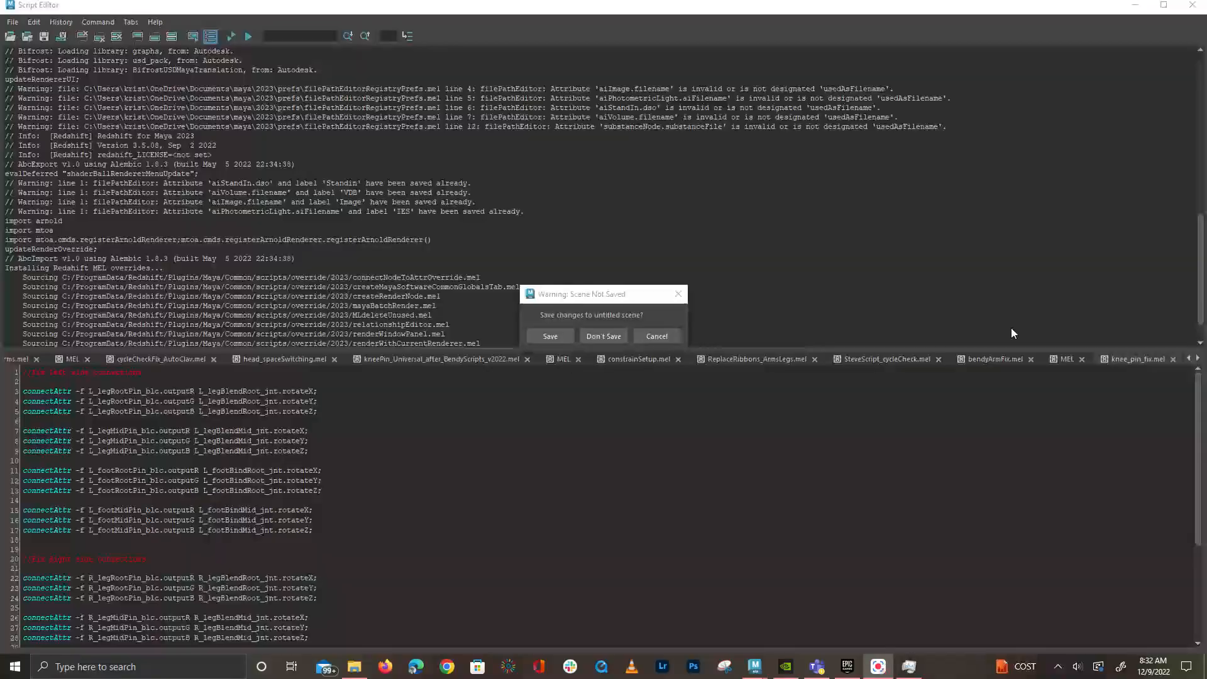
left_click(605, 337)
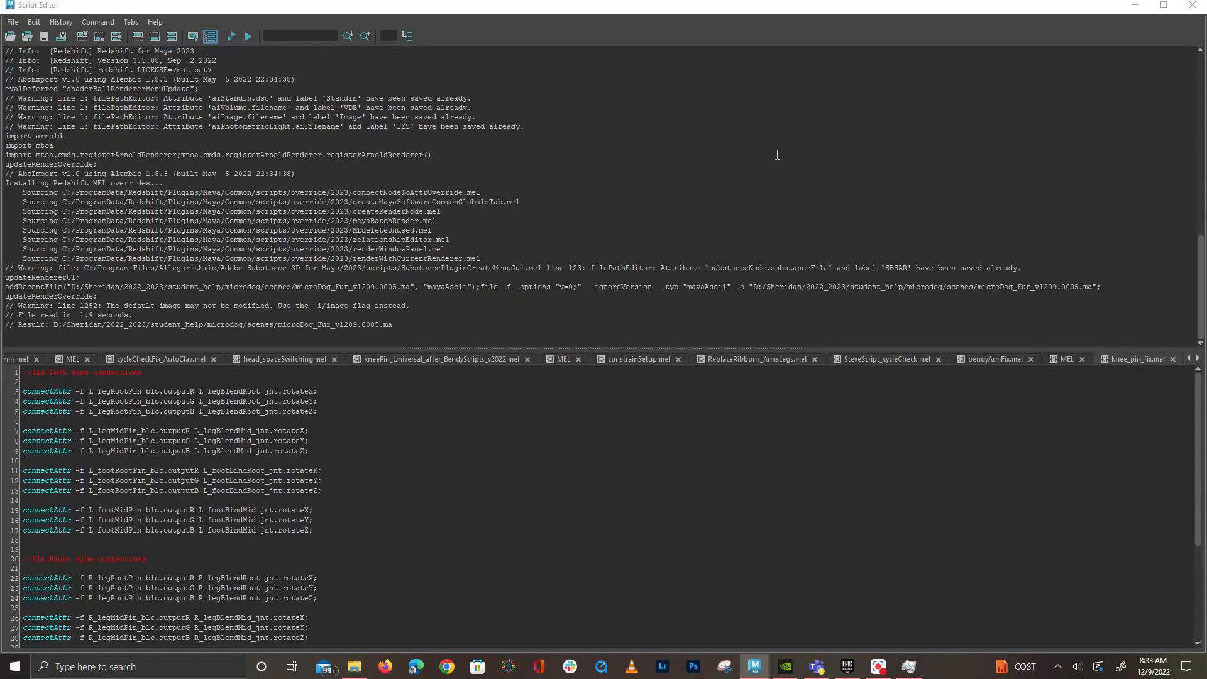
left_click(1191, 5)
Delete the dogBody_description, the face_description and the emptied fur_grp from the scene
left_click(45, 222)
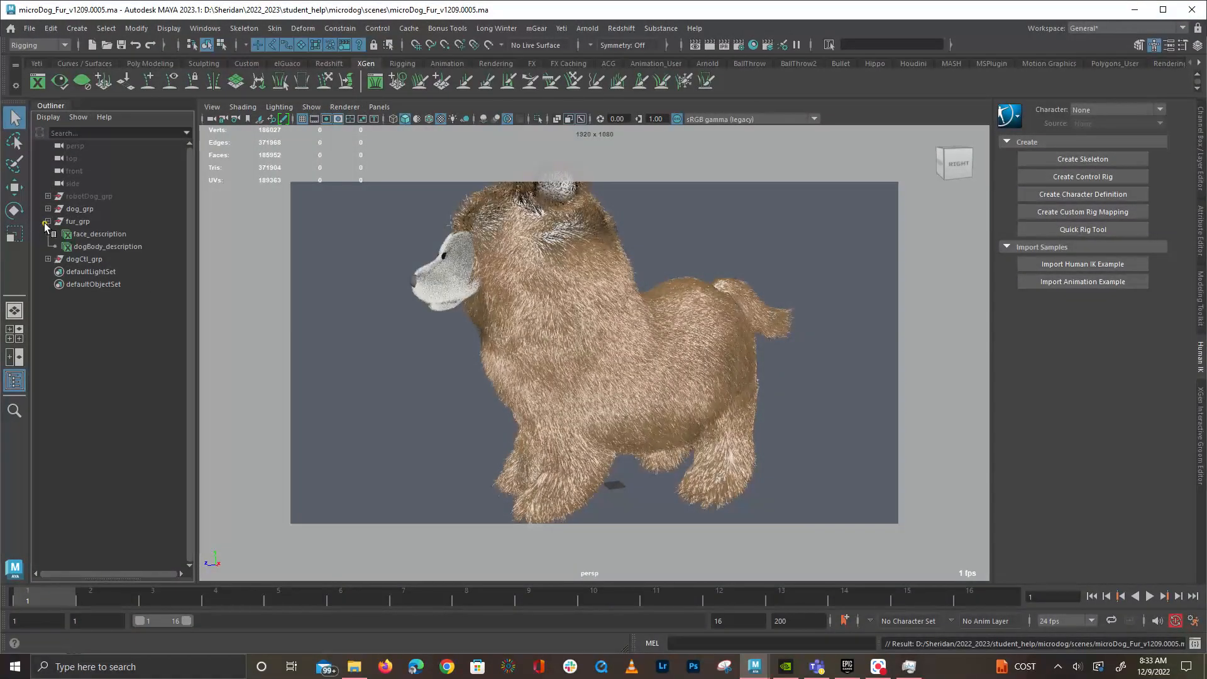
left_click(92, 248)
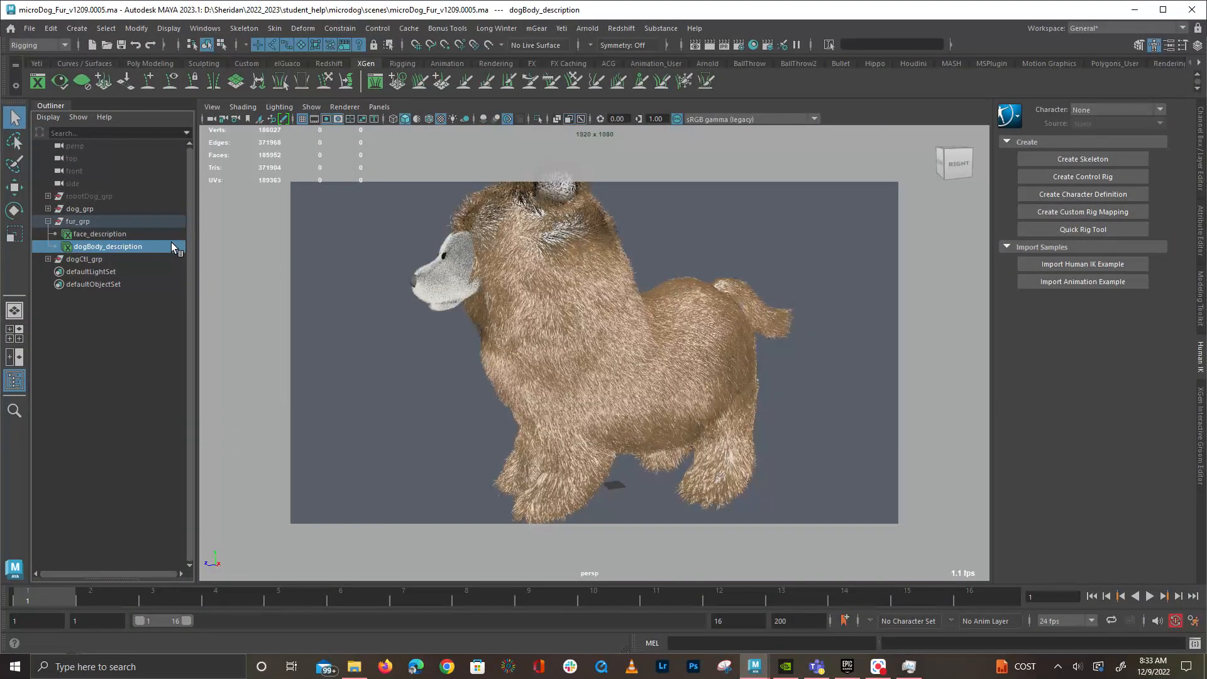
key("Delete")
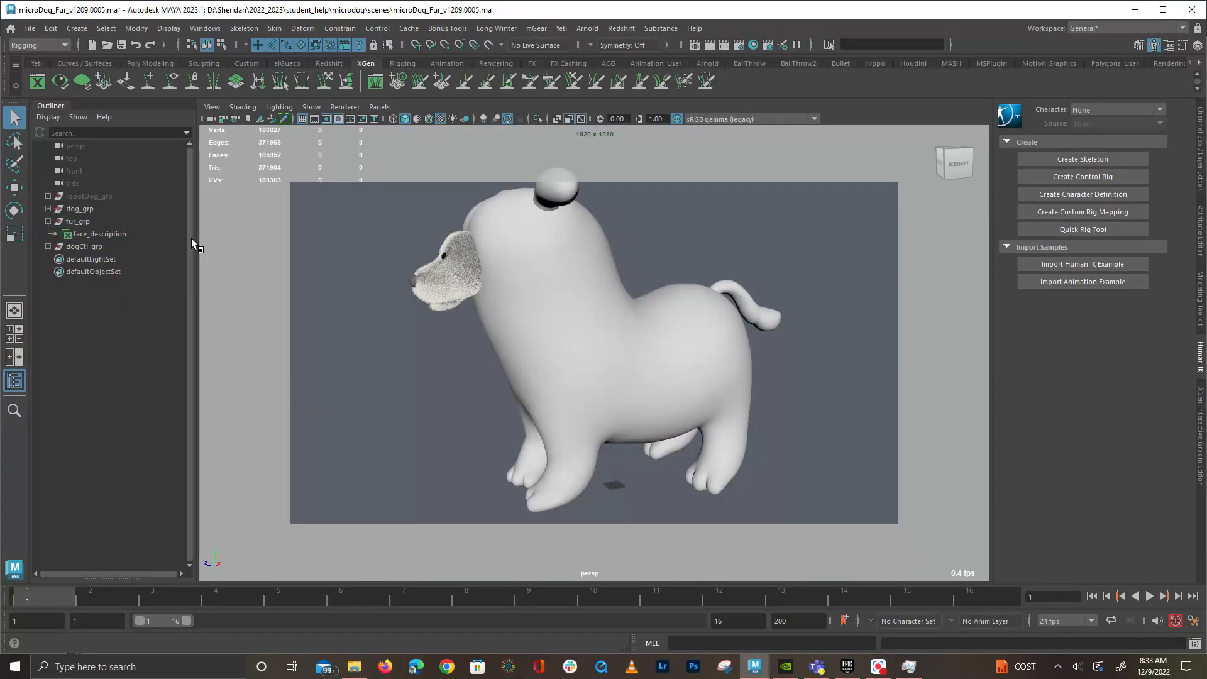
left_click(154, 234)
key("Delete")
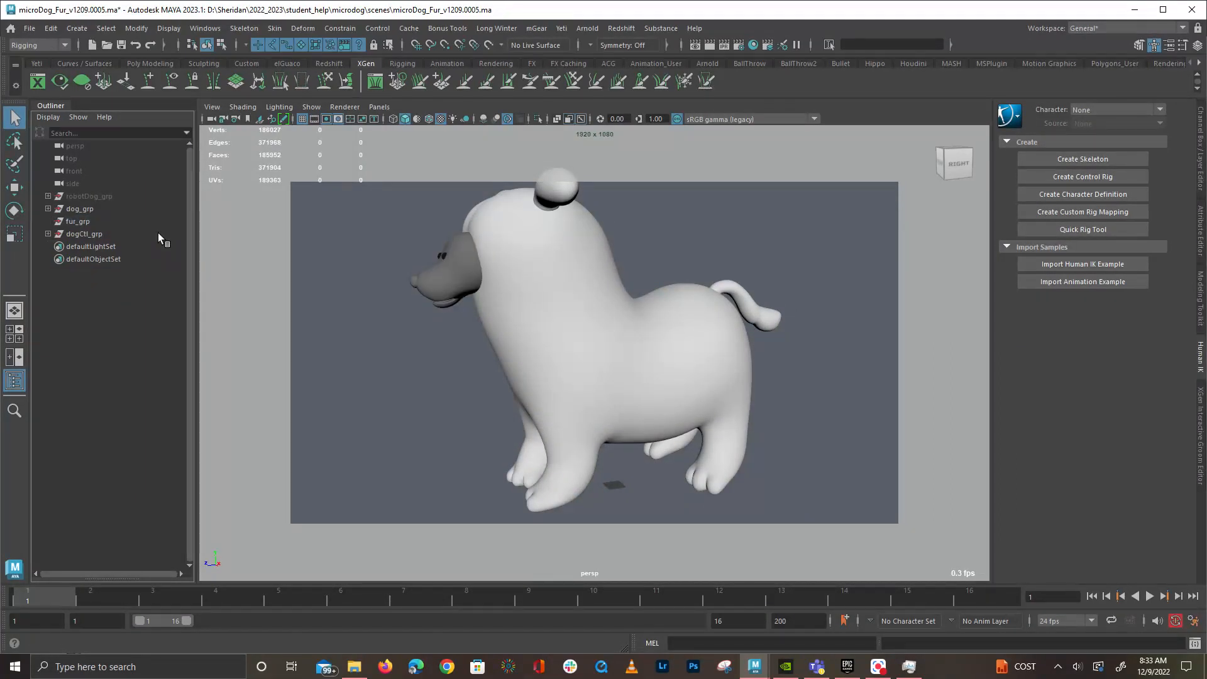
left_click(83, 222)
key("Delete")
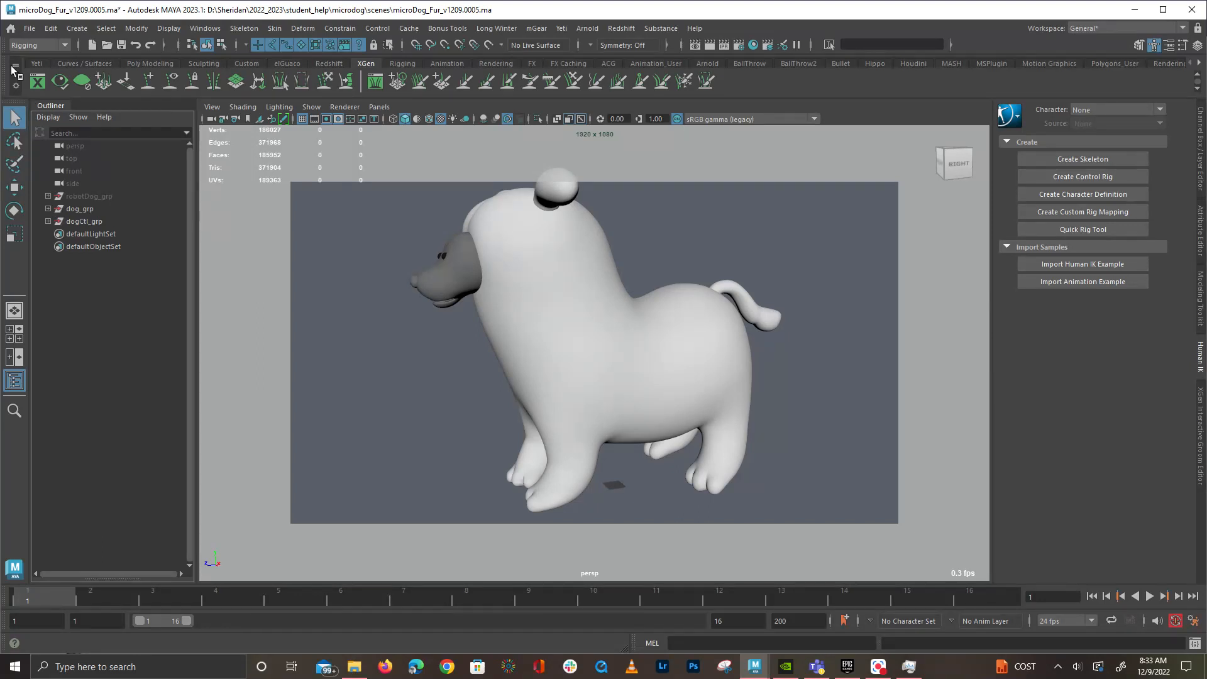
Save the scene without fur as a new file named microDogClean.ma in the microdog scenes folder
left_click(28, 29)
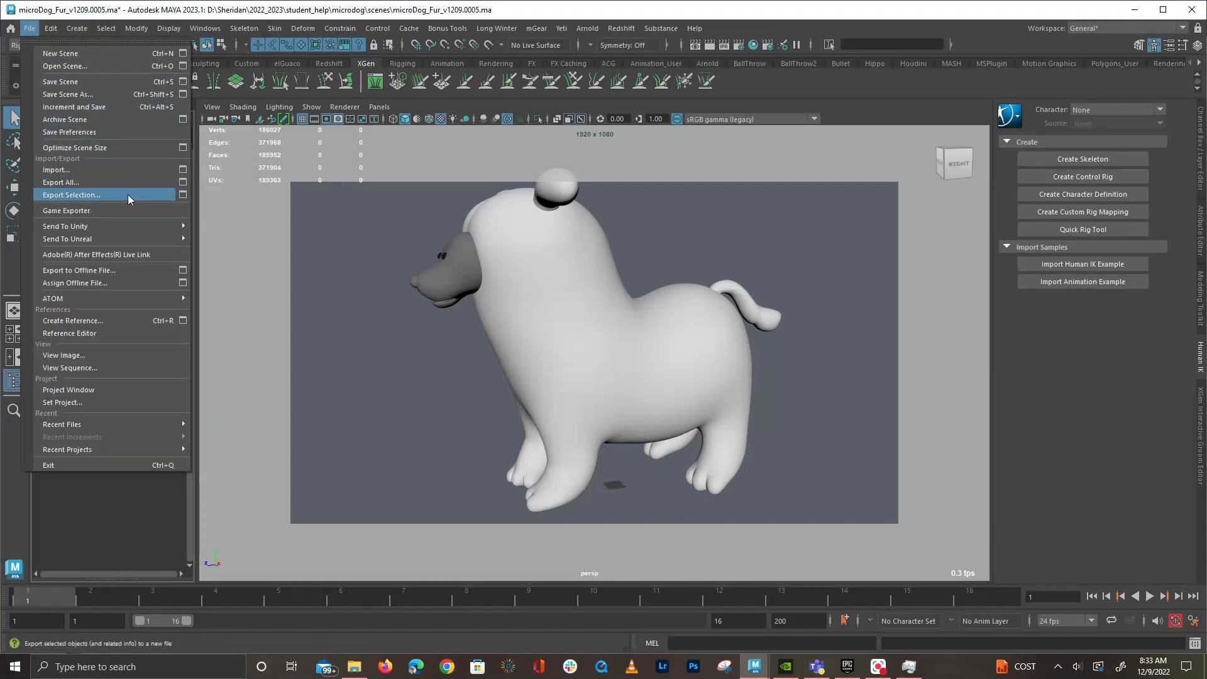
left_click(112, 93)
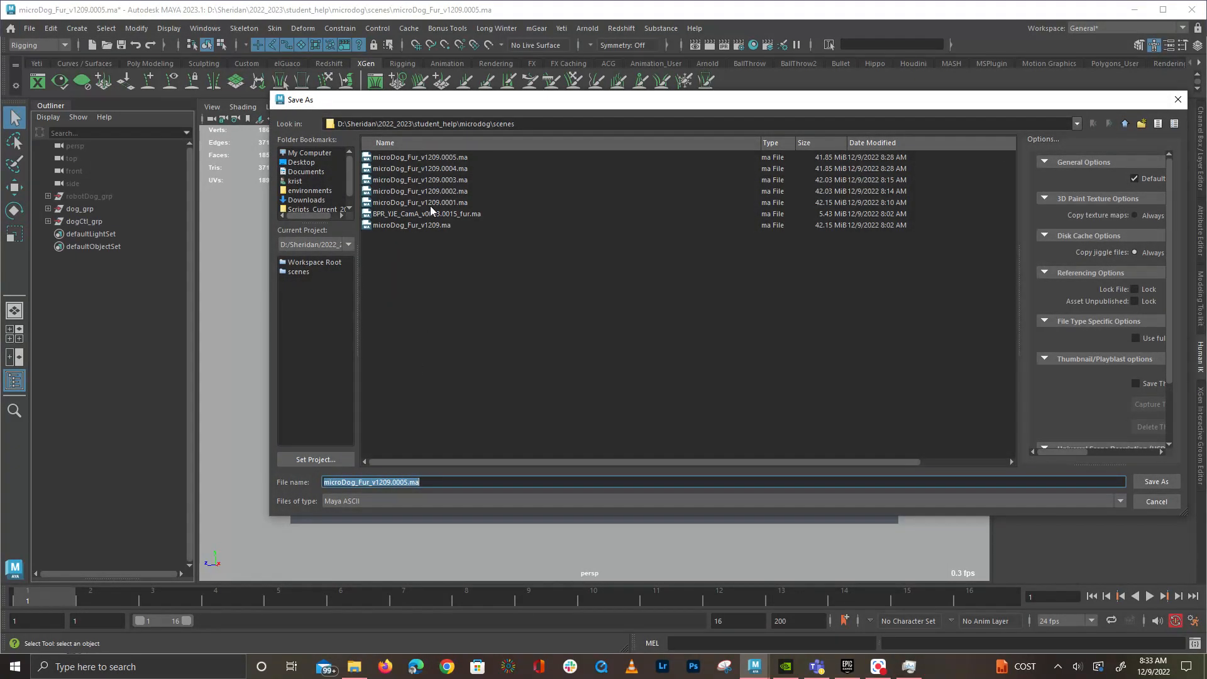
left_click(421, 161)
left_click(364, 482)
key("Delete")
key("Delete")
key("Delete")
key("Delete")
key("Delete")
key("Delete")
key("Delete")
key("Delete")
key("Delete")
key("Delete")
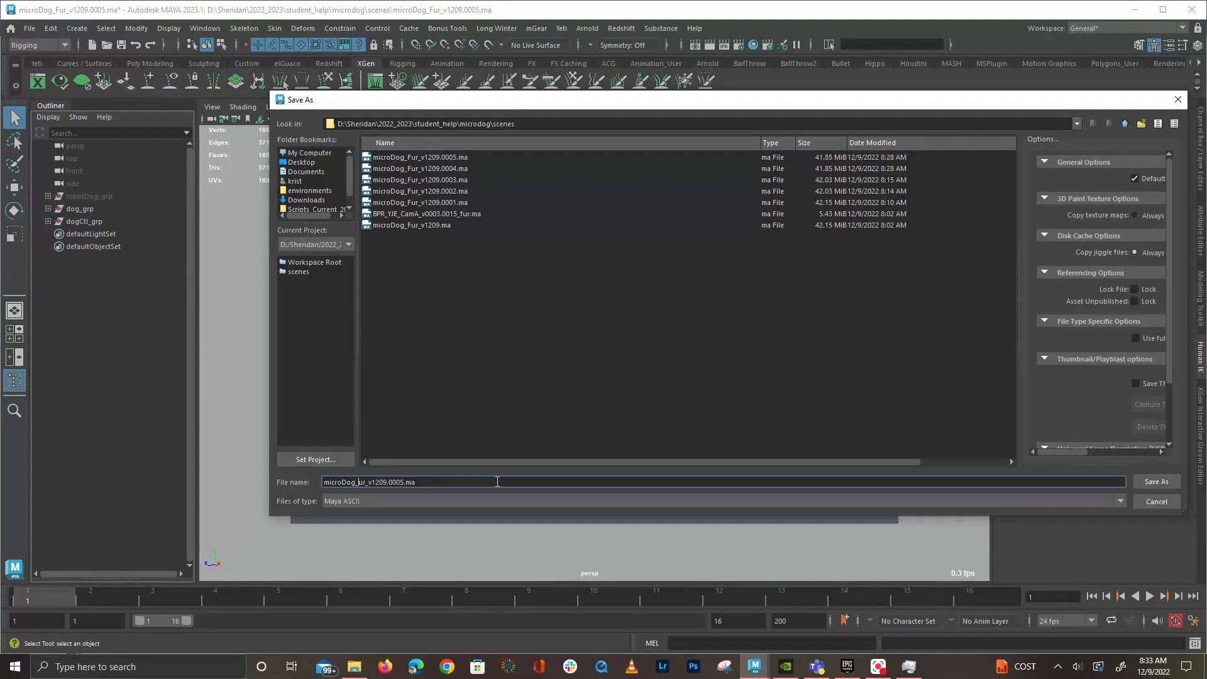
key("Delete")
key("Delete")
key("Delete")
key("Delete")
type("Clean")
key("Return")
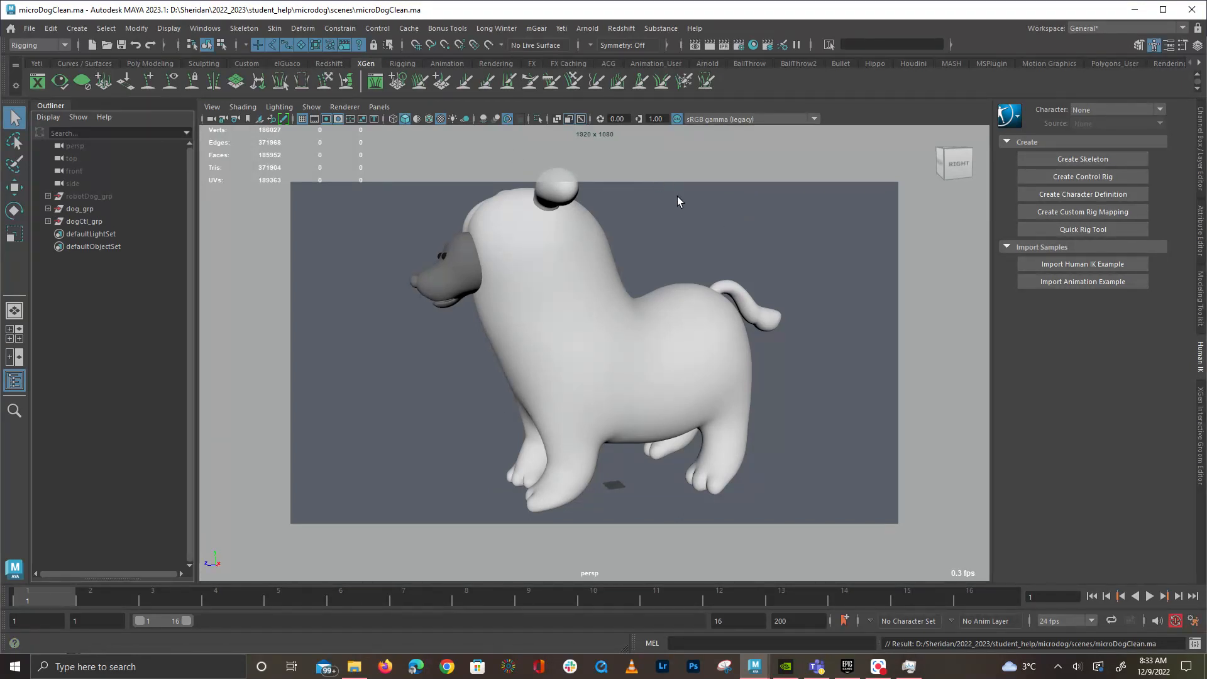
Try to import the default.xgip grooming preset onto the dog's body mesh, UV based and using original orientations in world space
left_click(584, 250)
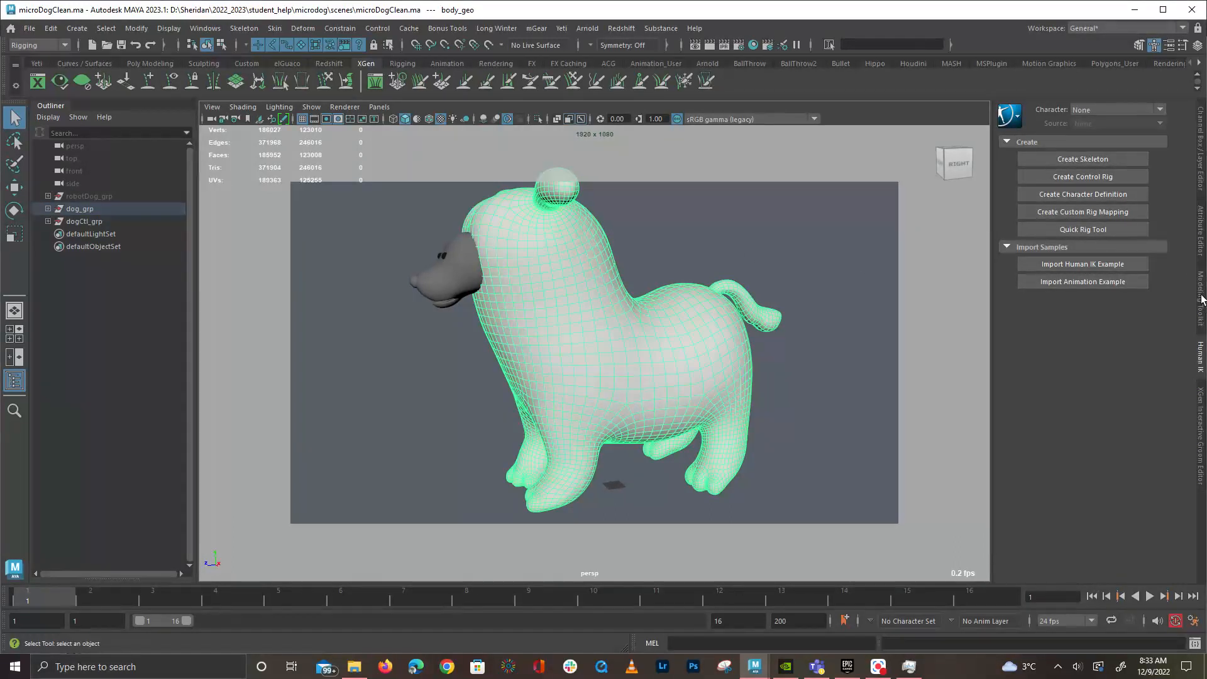
left_click(375, 82)
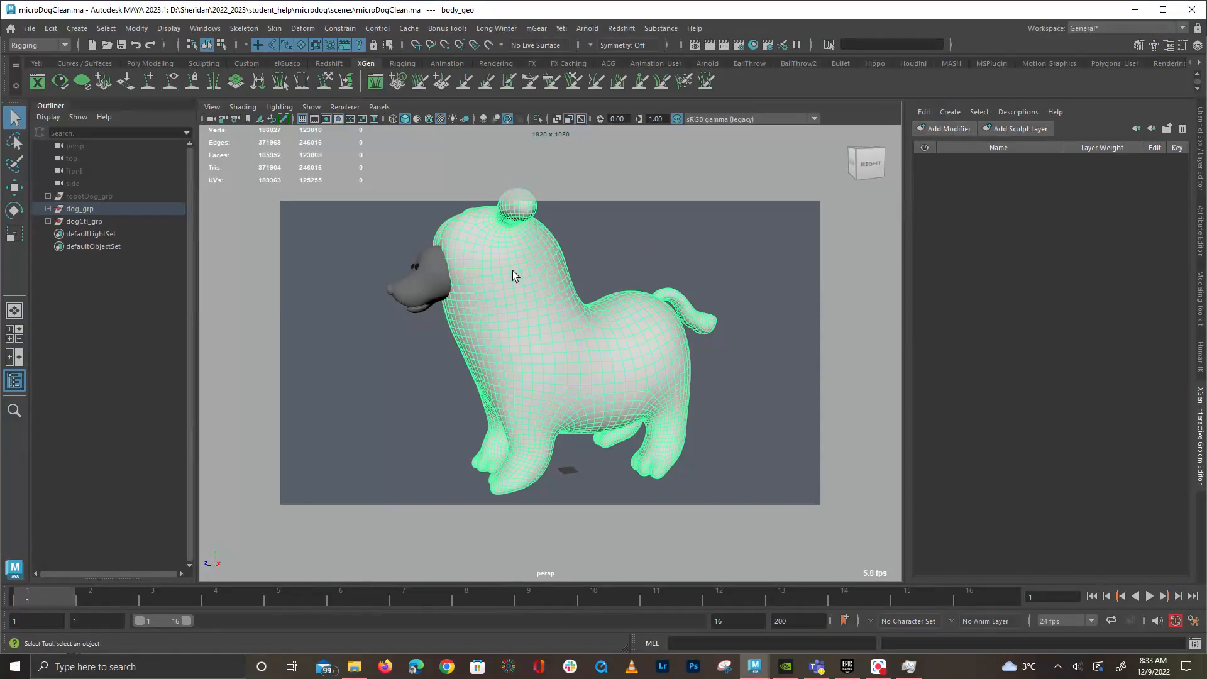
left_click(1020, 113)
mouse_move(1039, 143)
left_click(1121, 135)
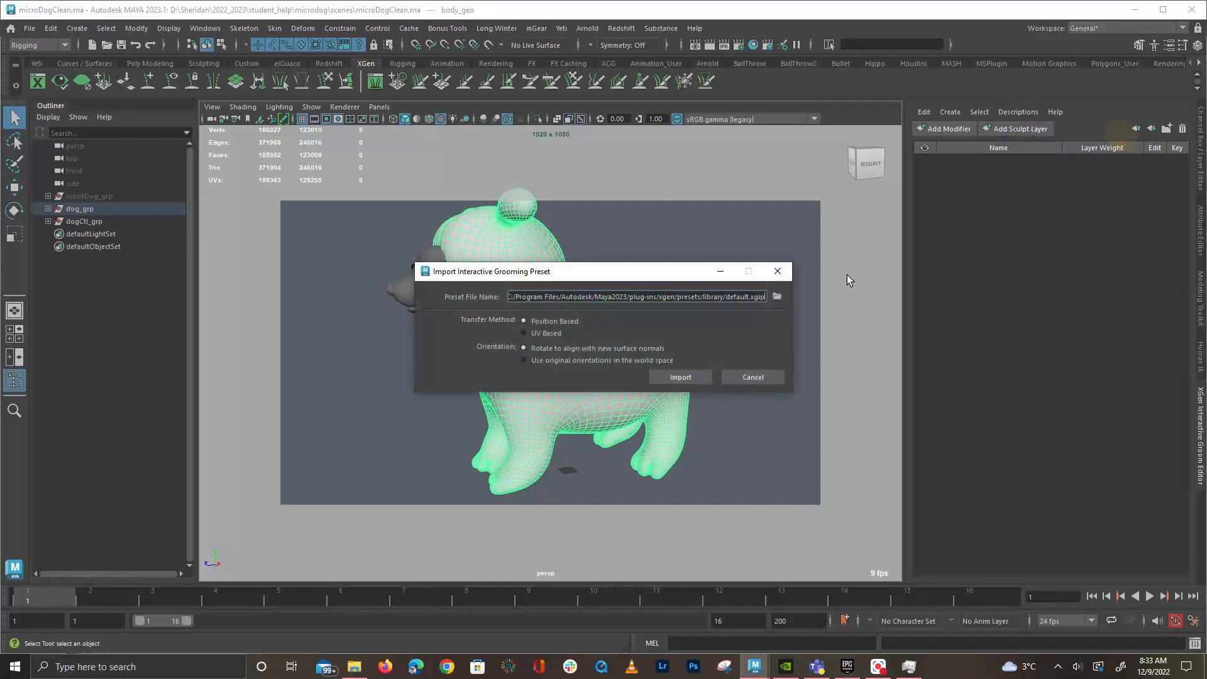
left_click(547, 335)
left_click(670, 380)
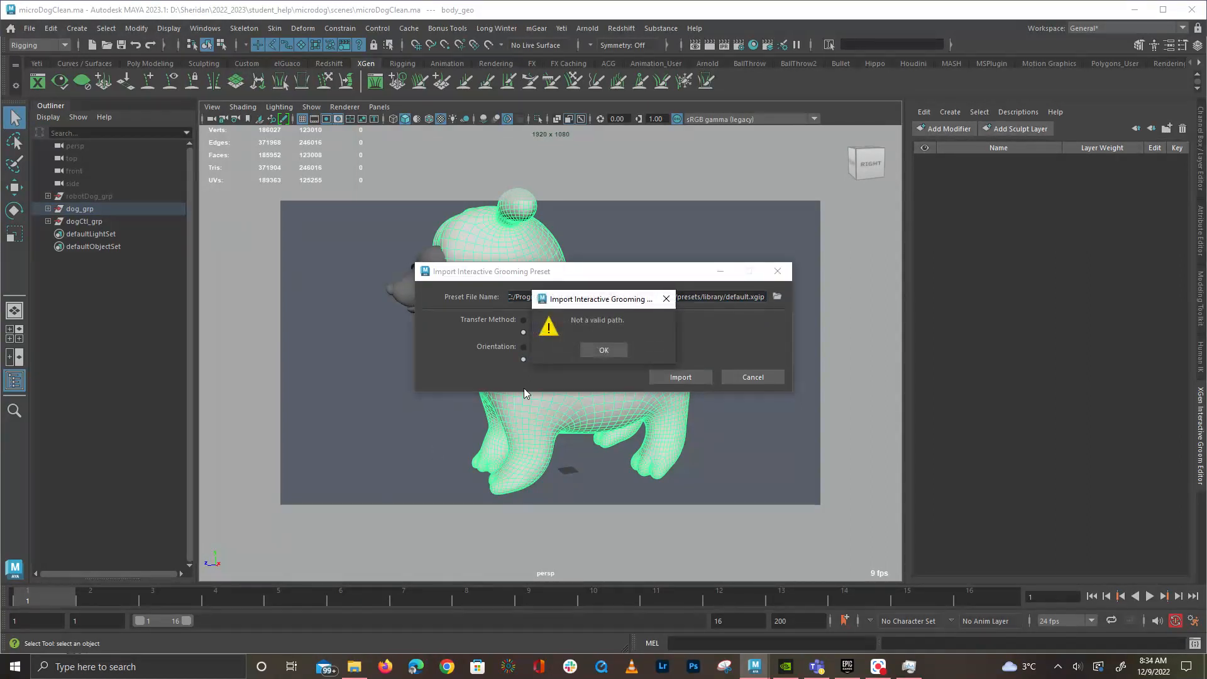
left_click(612, 353)
Browse D:\Sheridan\2022_2023\student_help\microdog\xgen for a grooming preset file and cancel the import
left_click(777, 297)
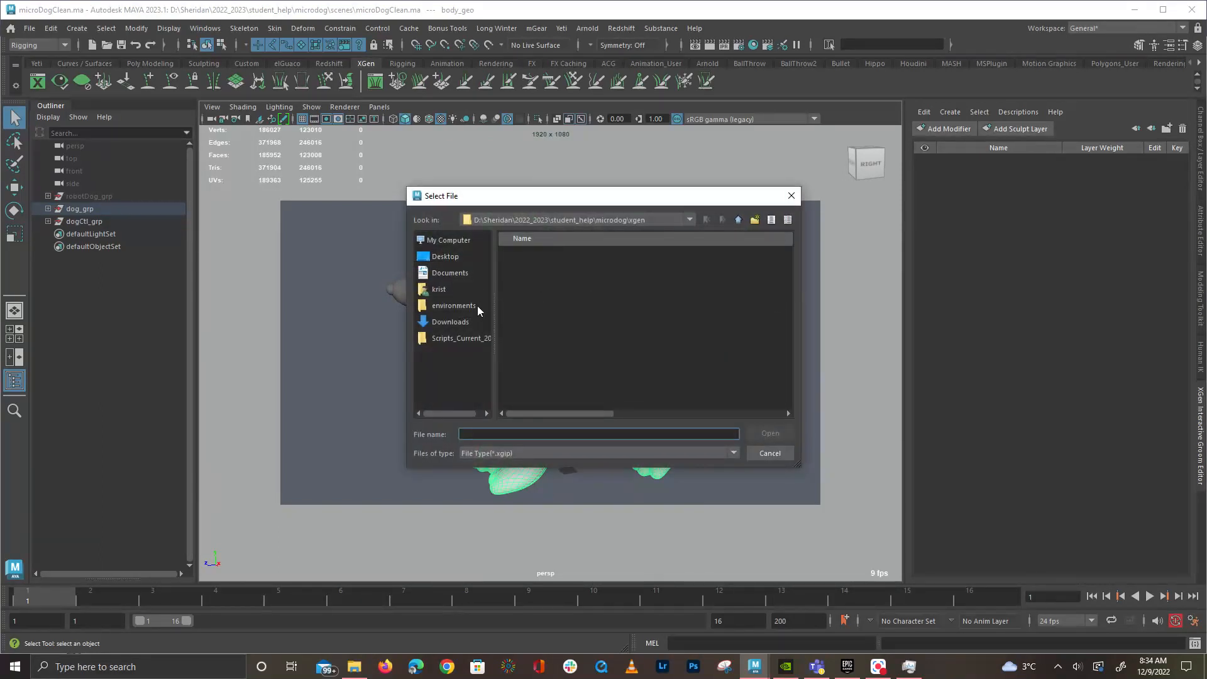
left_click(471, 240)
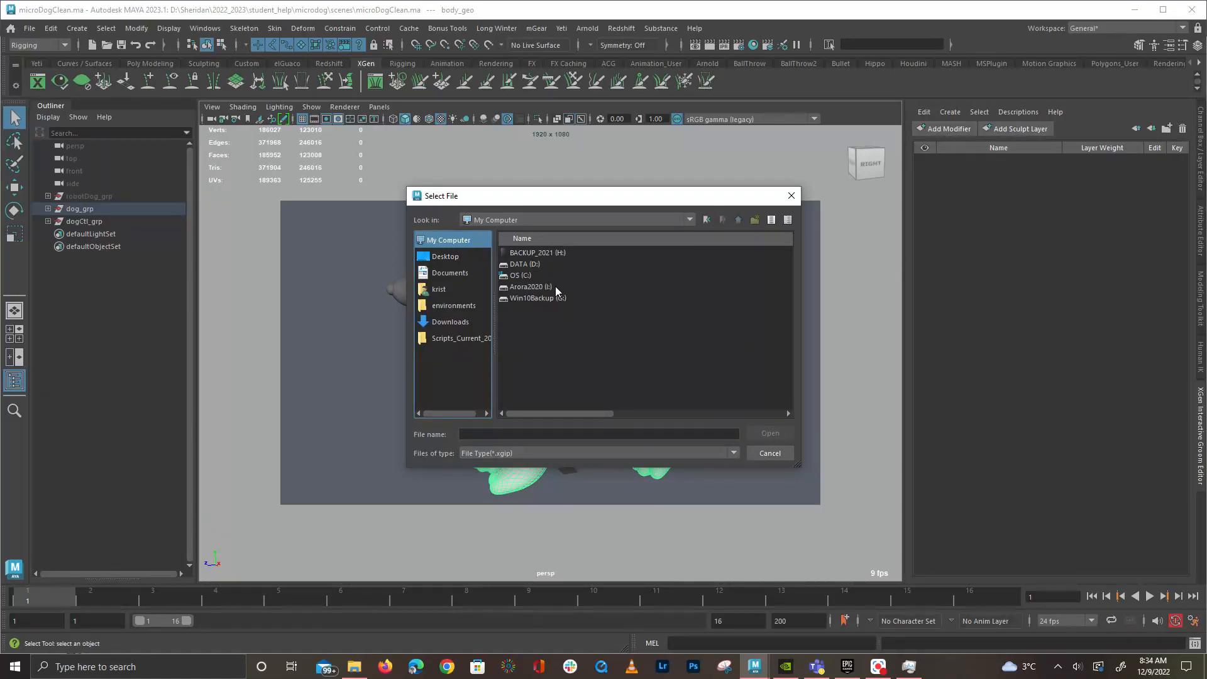
double_click(566, 271)
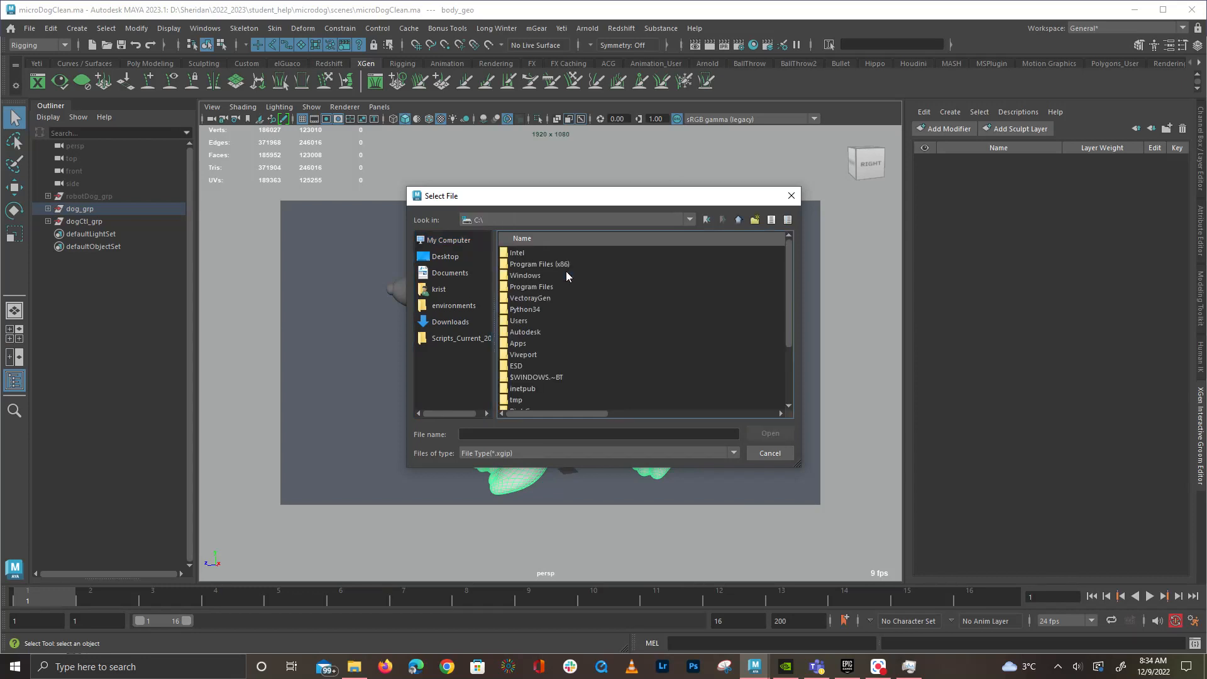
left_click(737, 220)
double_click(550, 263)
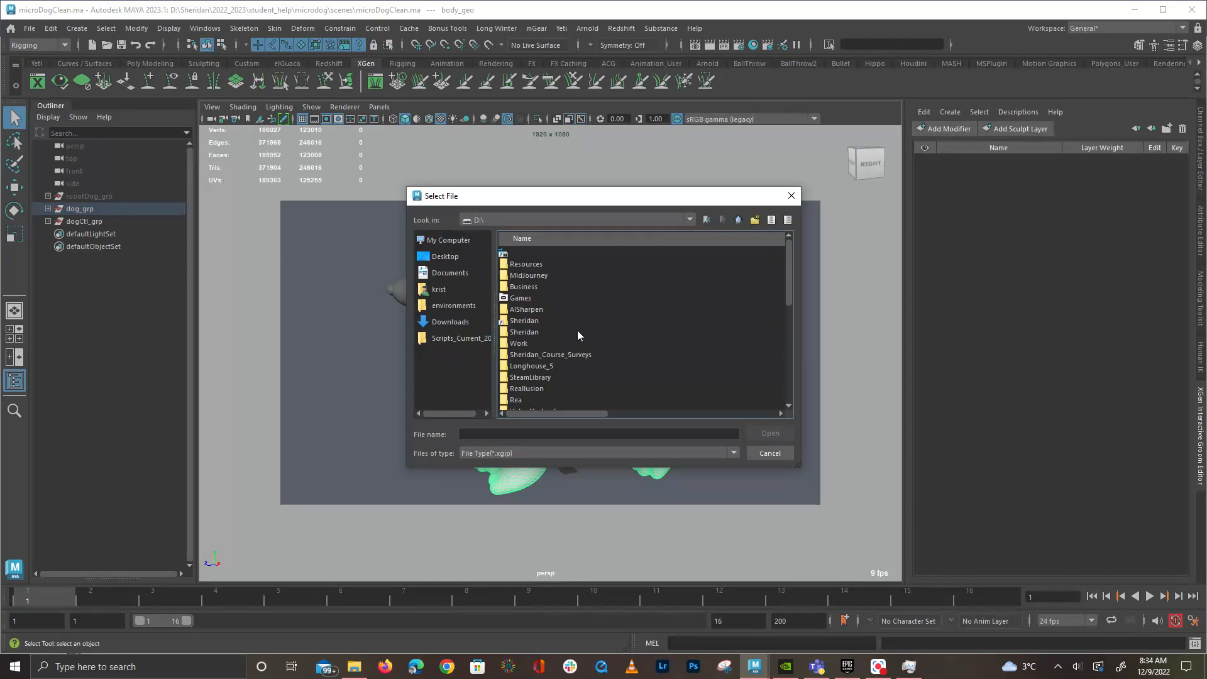
double_click(556, 322)
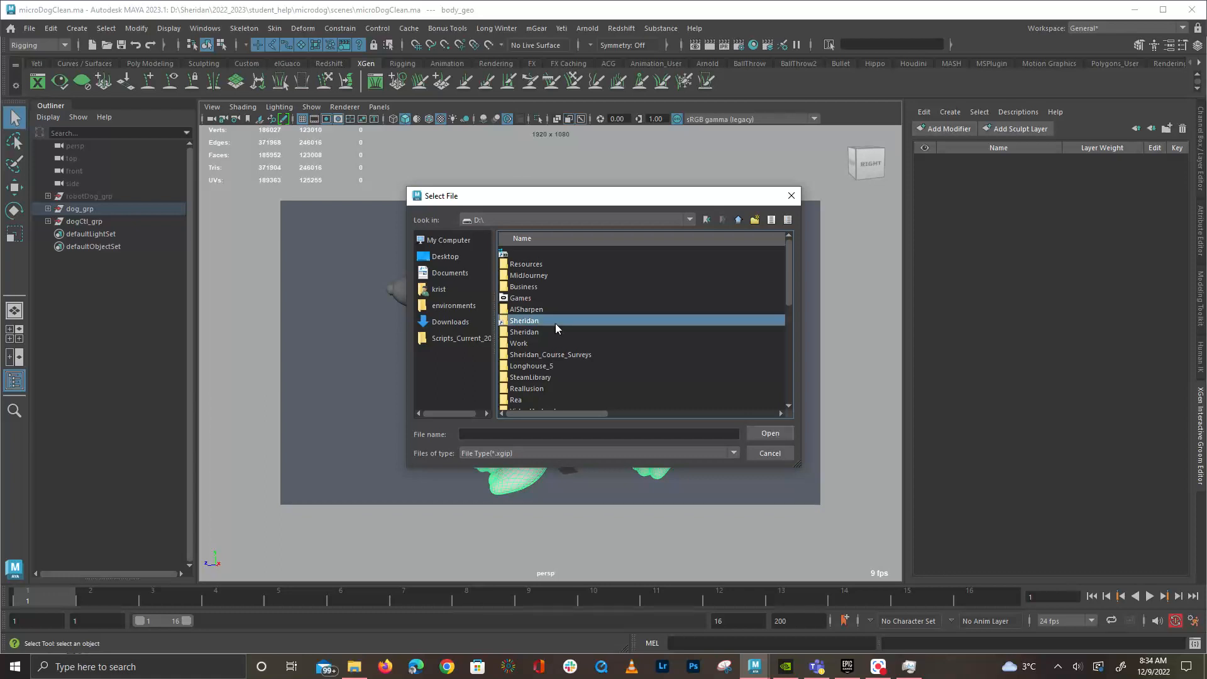
double_click(544, 254)
double_click(544, 254)
double_click(544, 254)
double_click(548, 263)
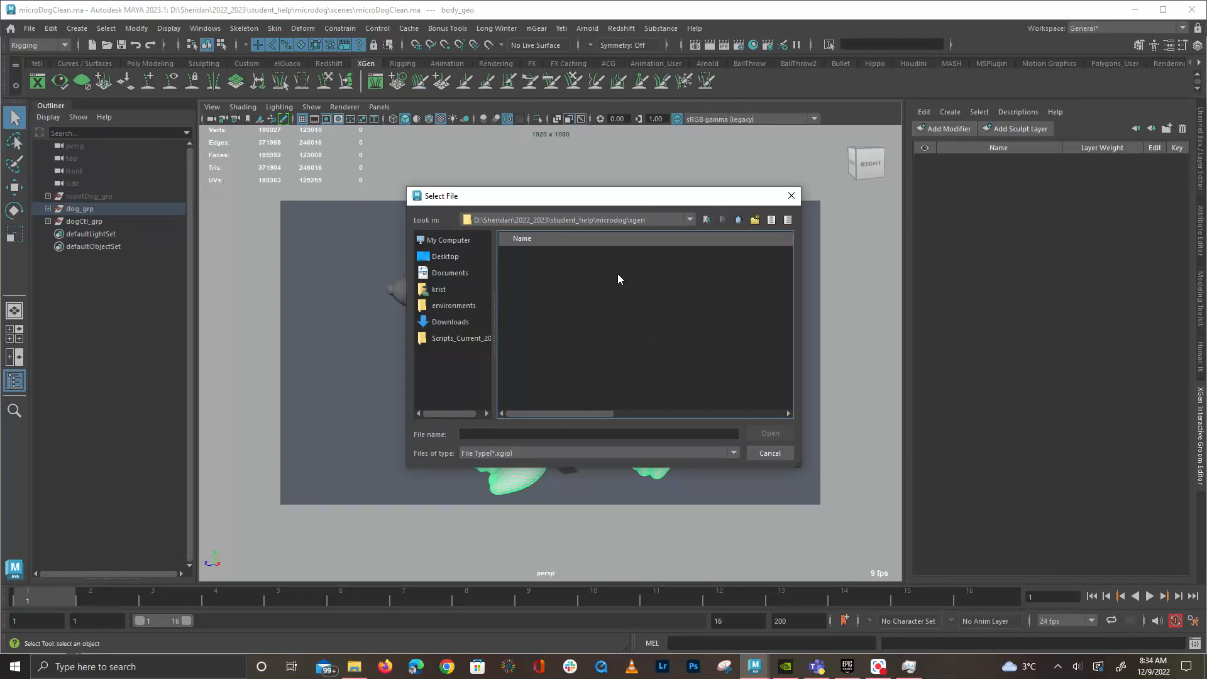
left_click(683, 220)
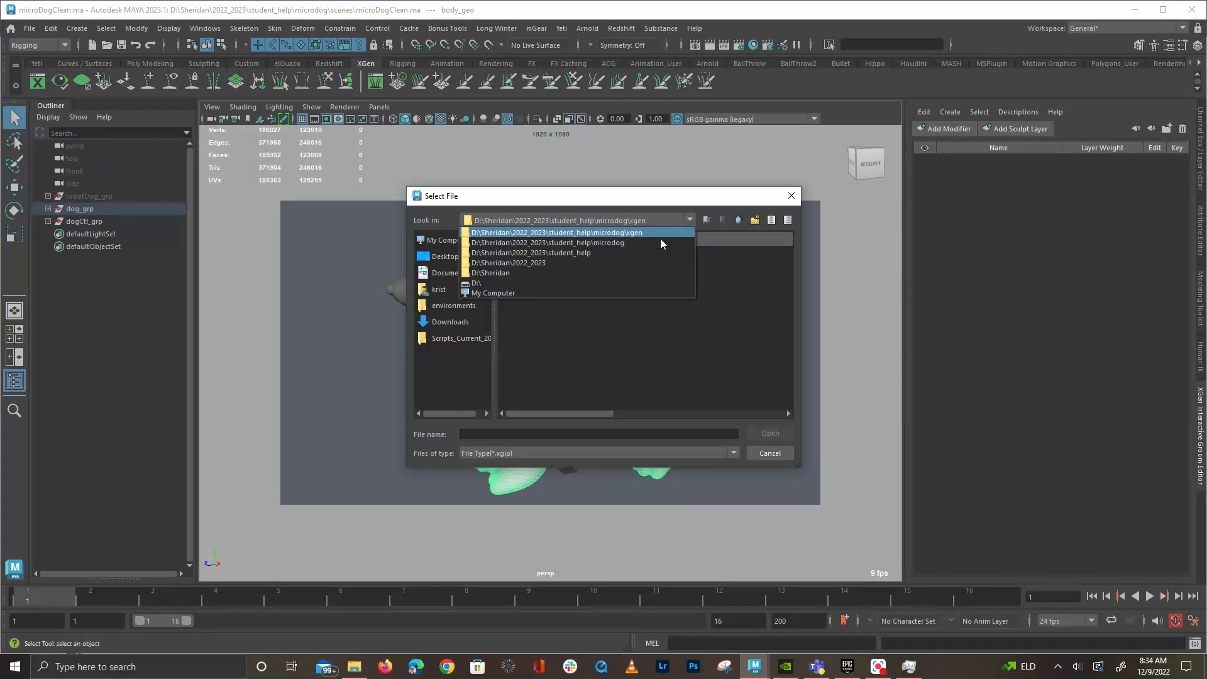
left_click(633, 231)
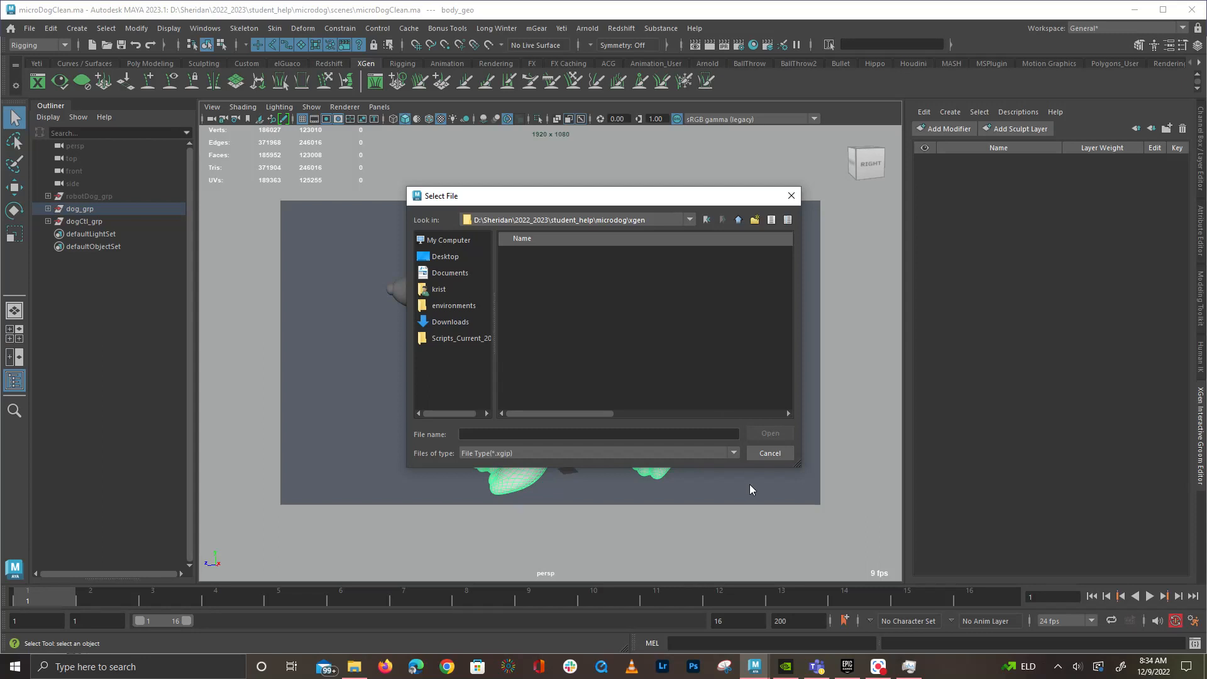
left_click(771, 454)
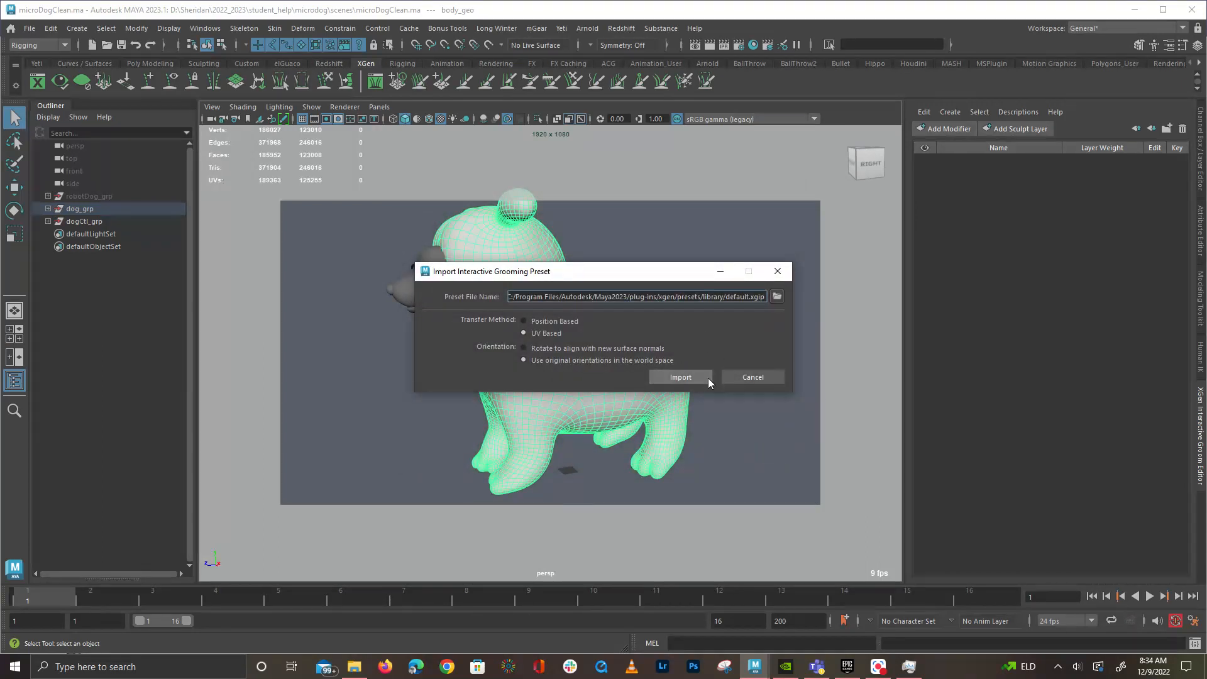
left_click(729, 377)
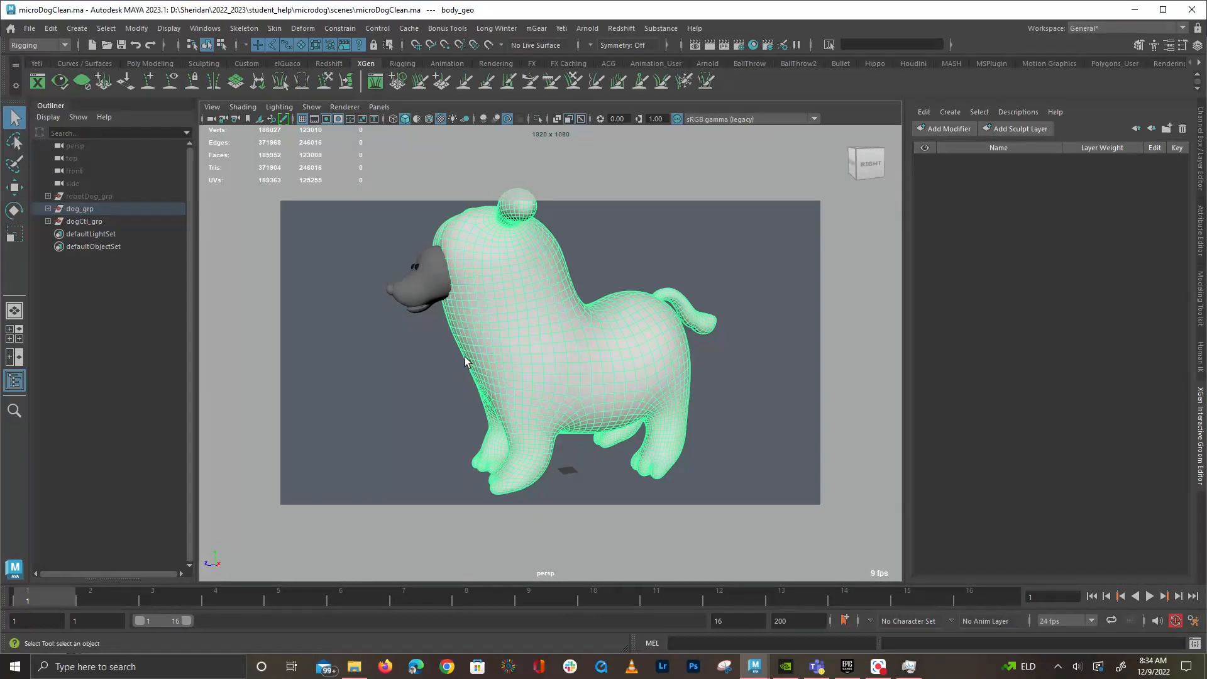
Open the scene microDog_Fur_v1209.0005.ma from the microdog scenes folder
left_click(29, 28)
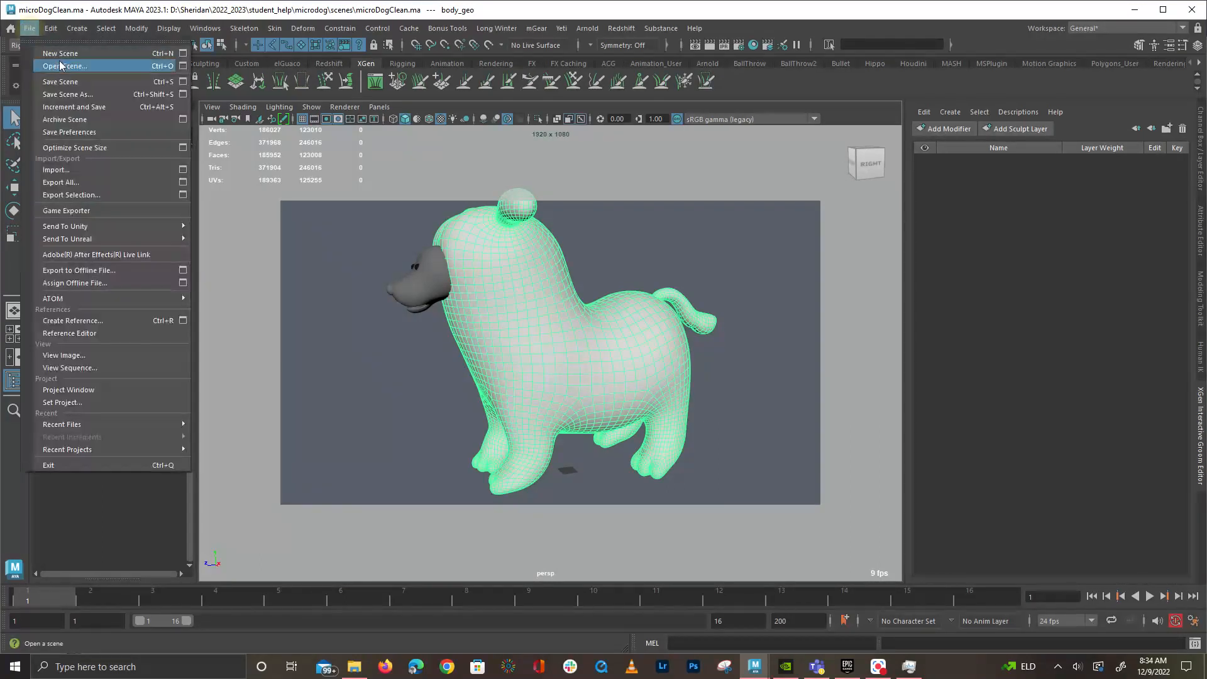
left_click(98, 68)
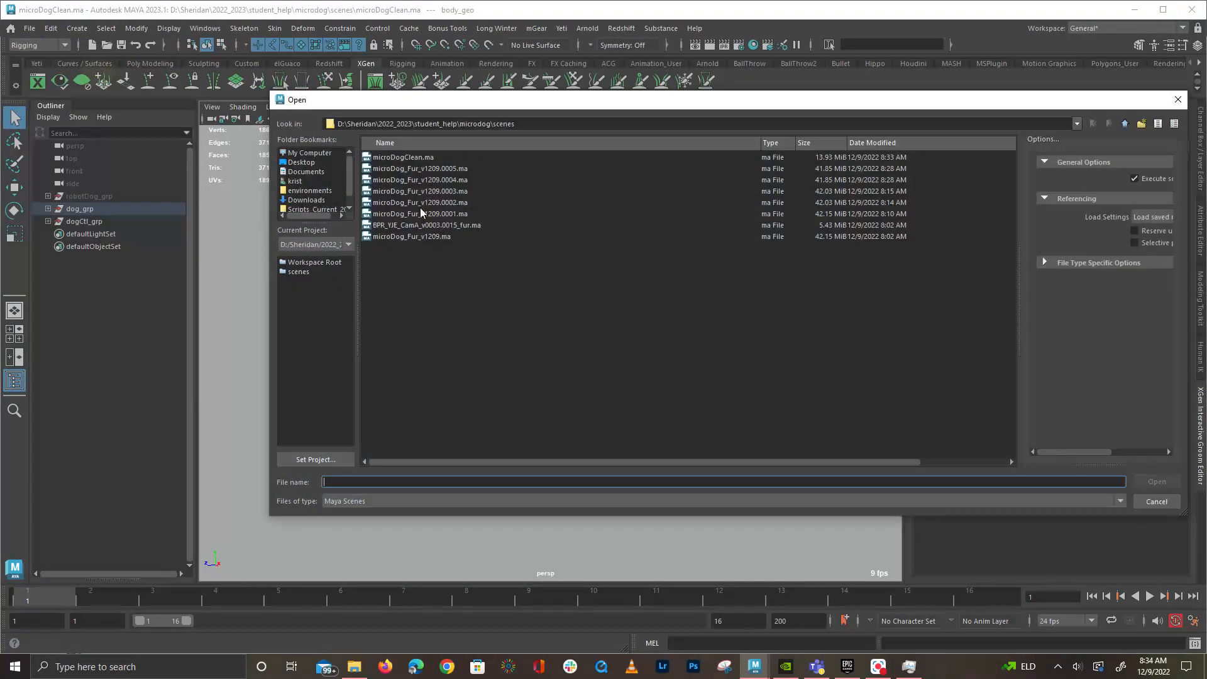
double_click(465, 168)
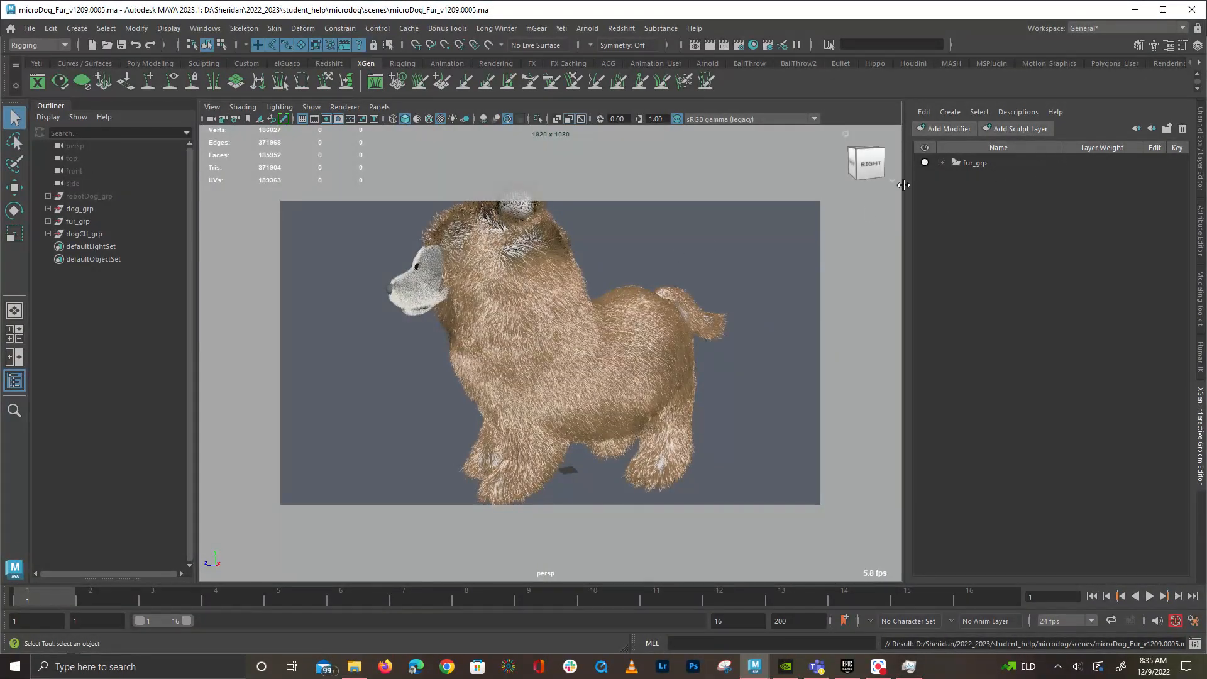
Select dogBody_description inside fur_grp and open the grooming preset export for it
left_click(943, 162)
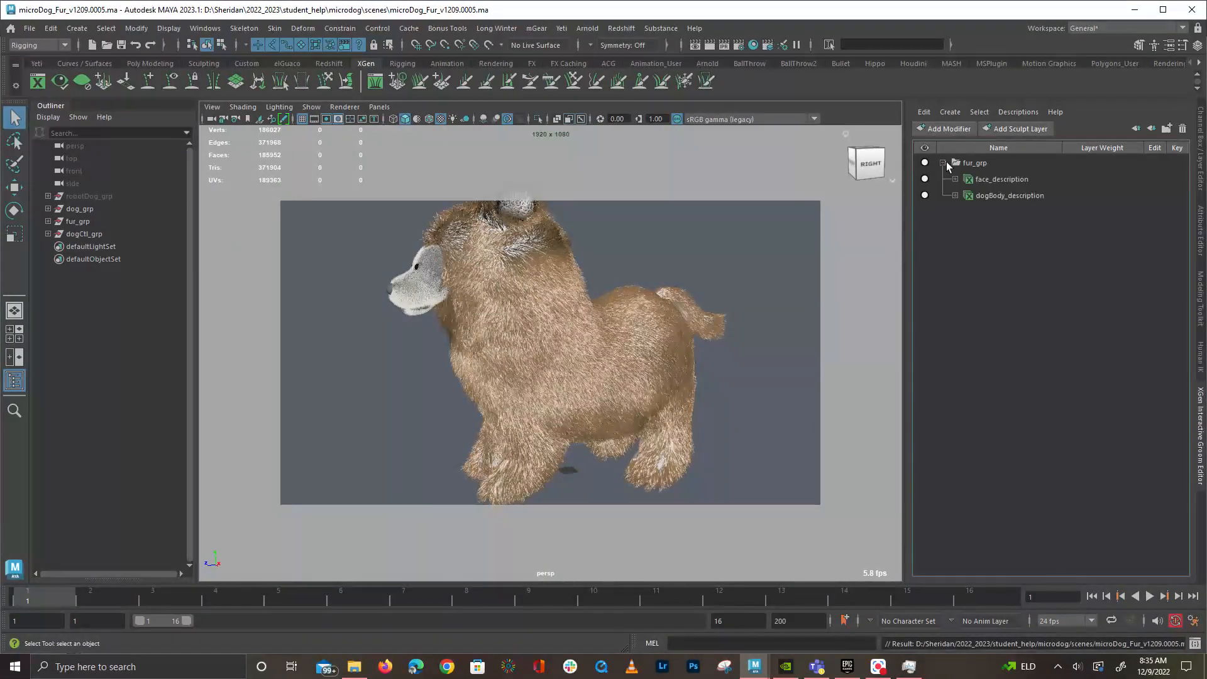
left_click(1032, 201)
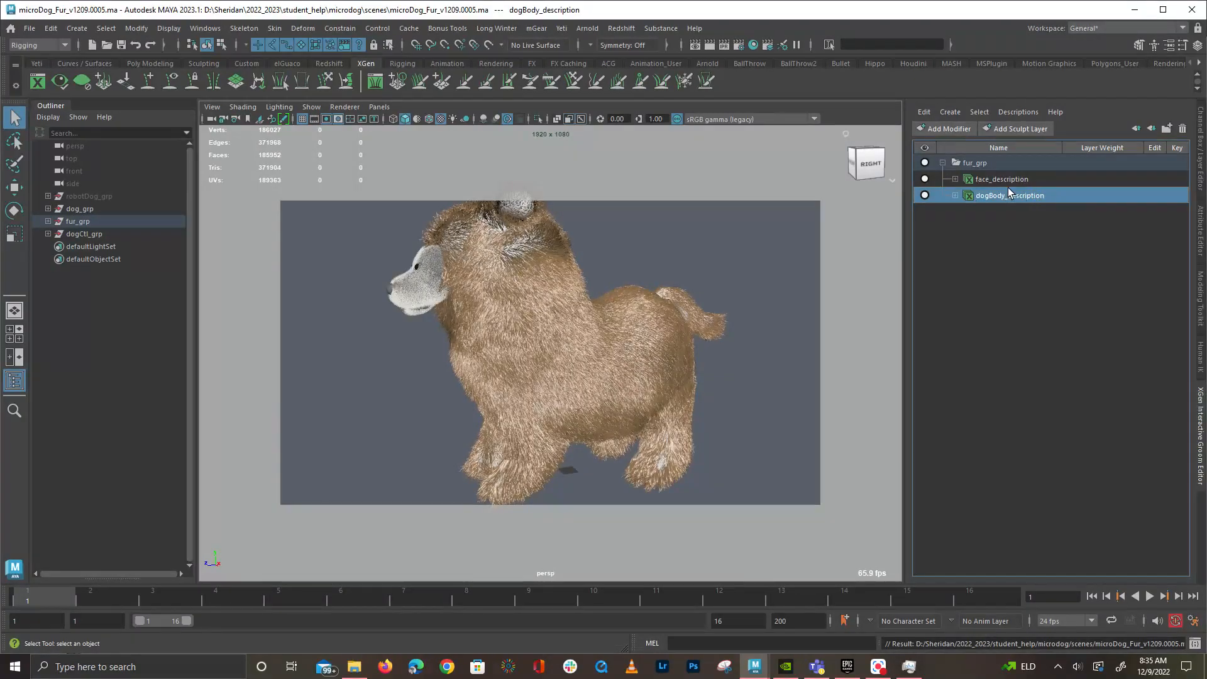
left_click(1018, 111)
mouse_move(1039, 141)
left_click(1101, 150)
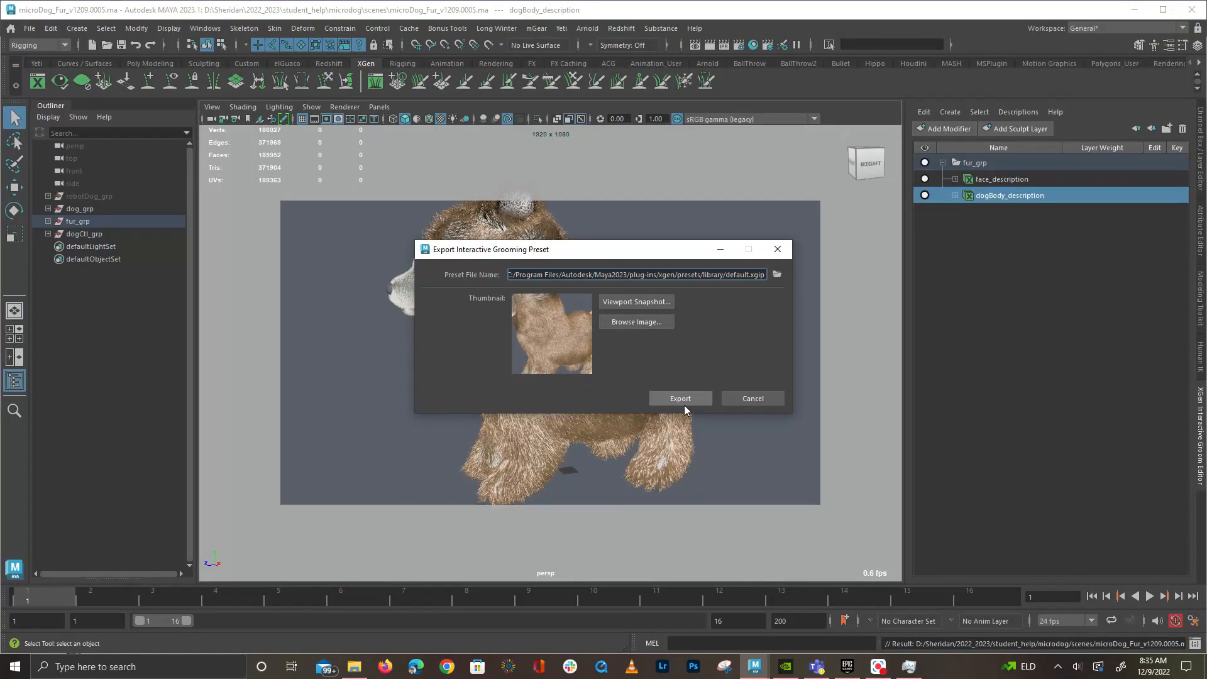
Try to export the body fur preset as dogBody.xgip into Maya's default XGen preset library folder
key("Right")
key("Right")
key("Right")
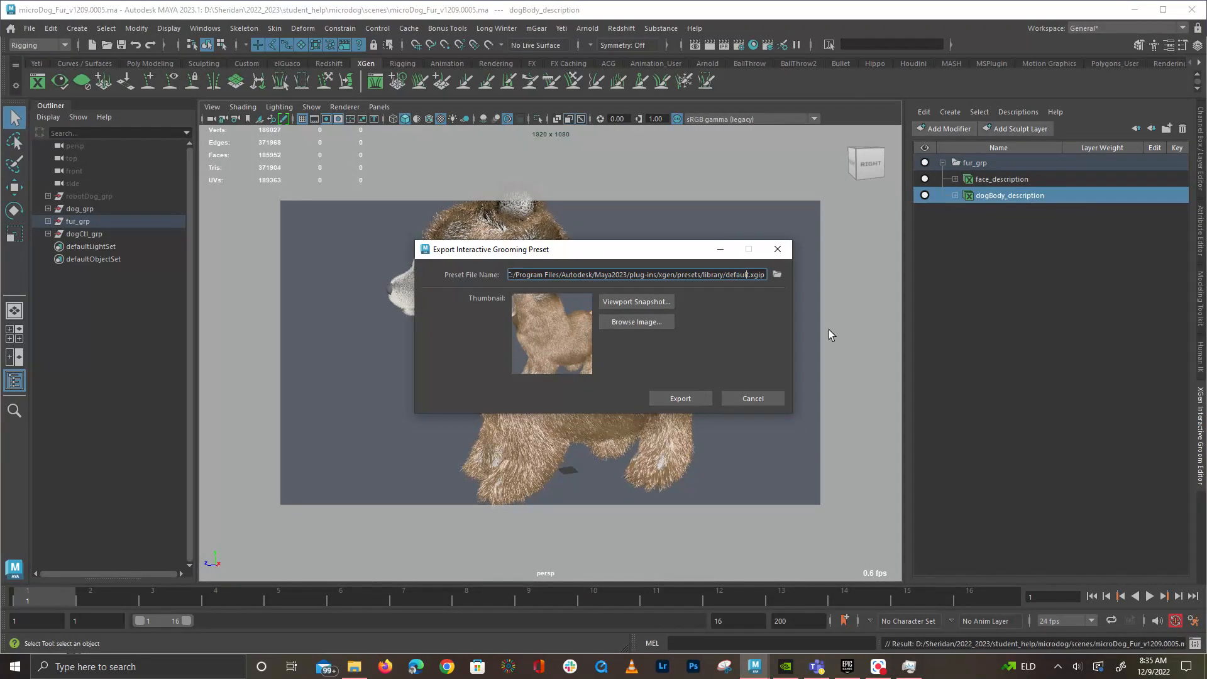
key("BackSpace")
key("BackSpace")
key("BackSpace")
key("BackSpace")
key("BackSpace")
key("BackSpace")
type("ogBO")
key("BackSpace")
type("od")
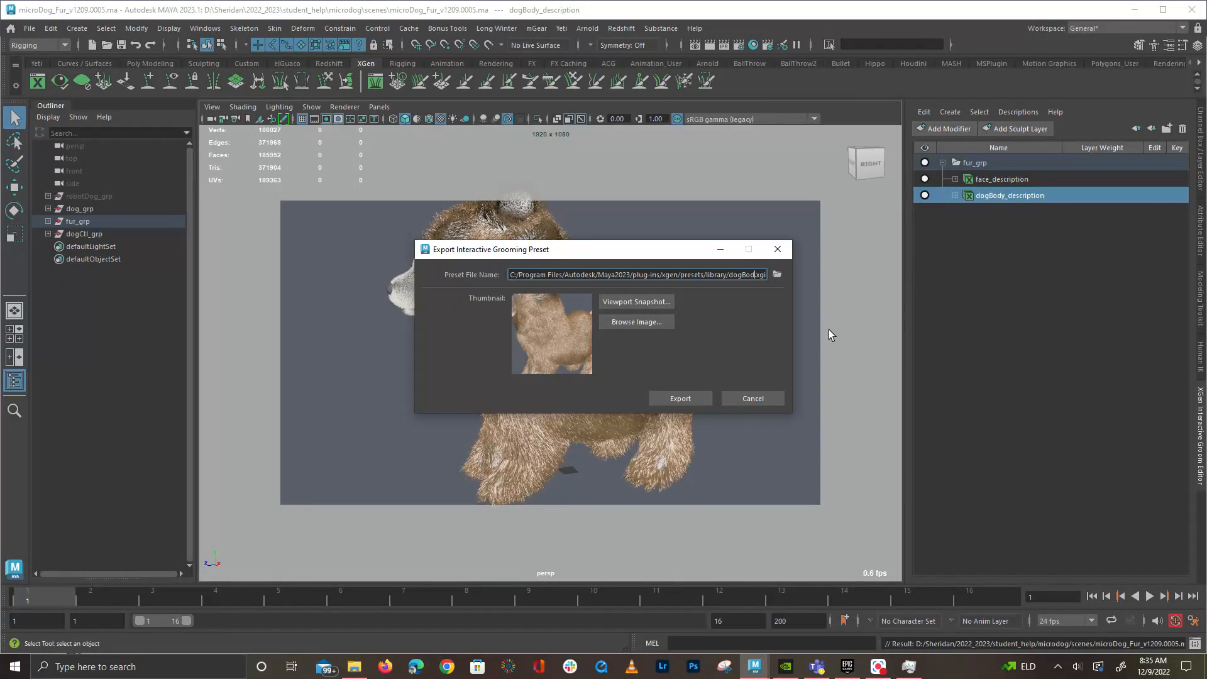
type("y")
key("End")
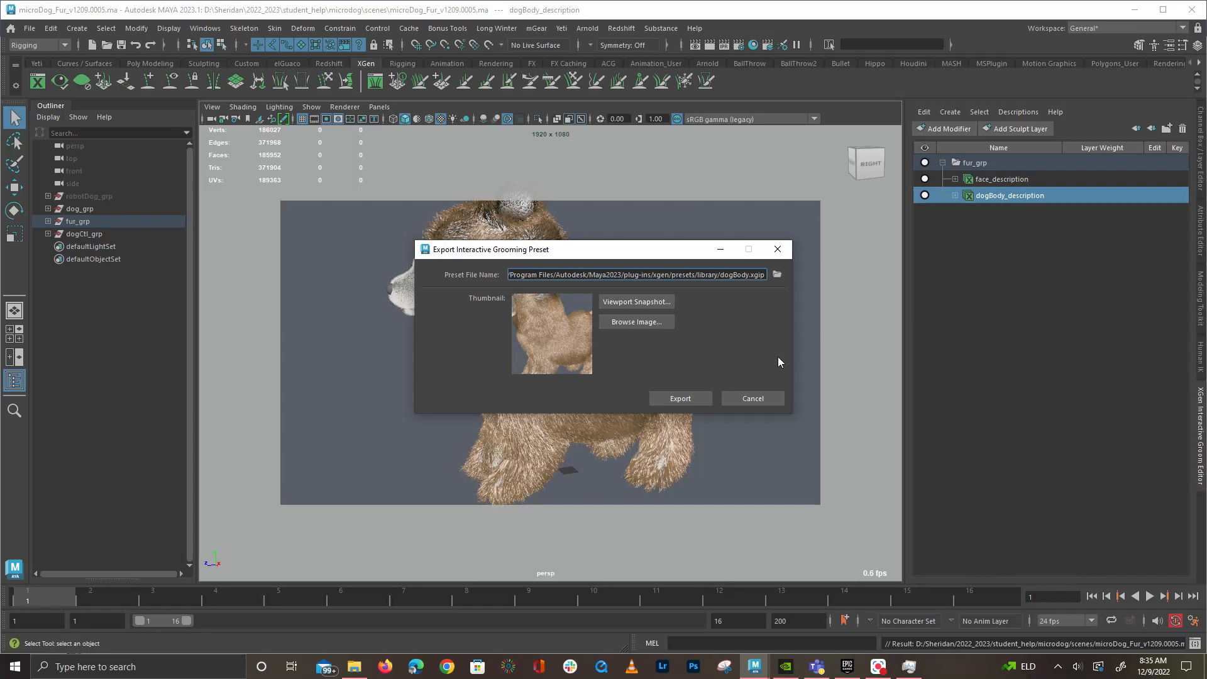
left_click(678, 398)
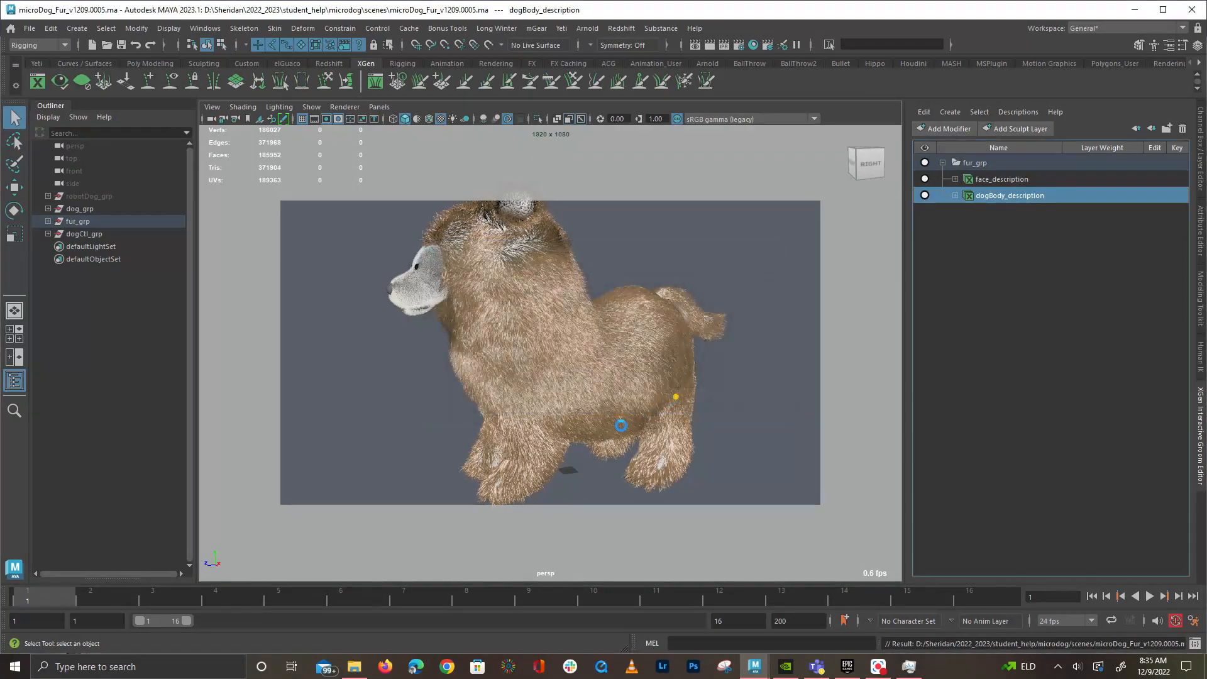
Check the Script Editor history for messages from the preset export and close it
left_click(1194, 643)
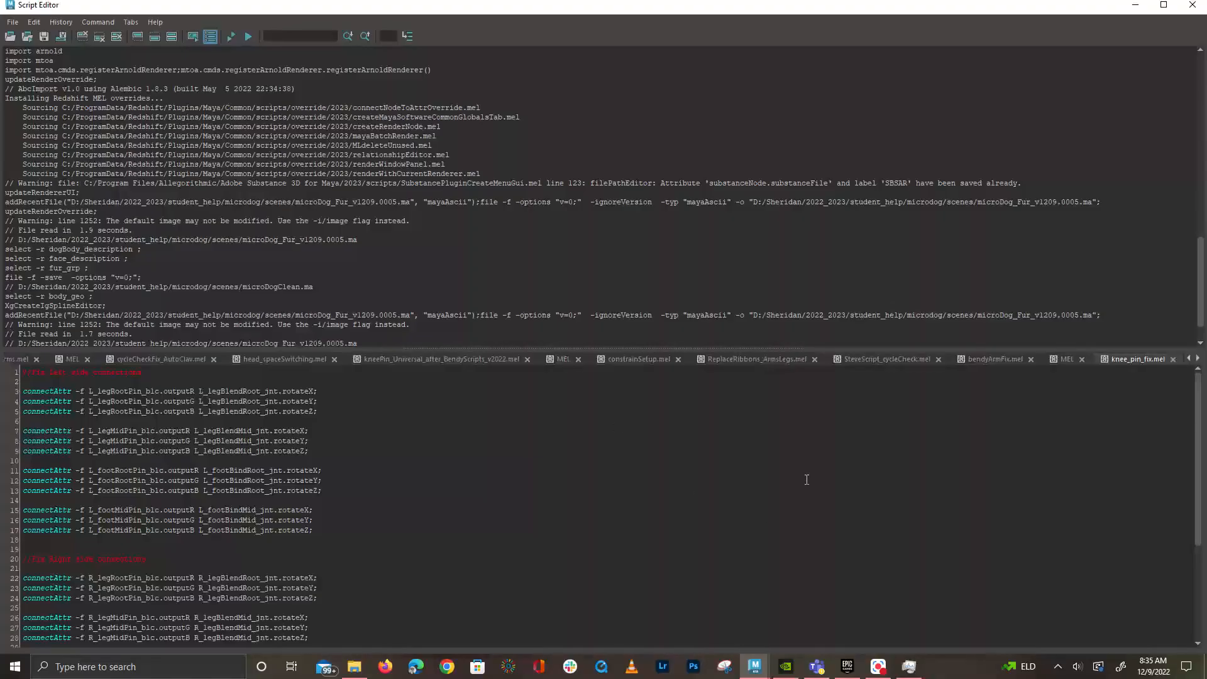
scroll(338, 314, "down", 2)
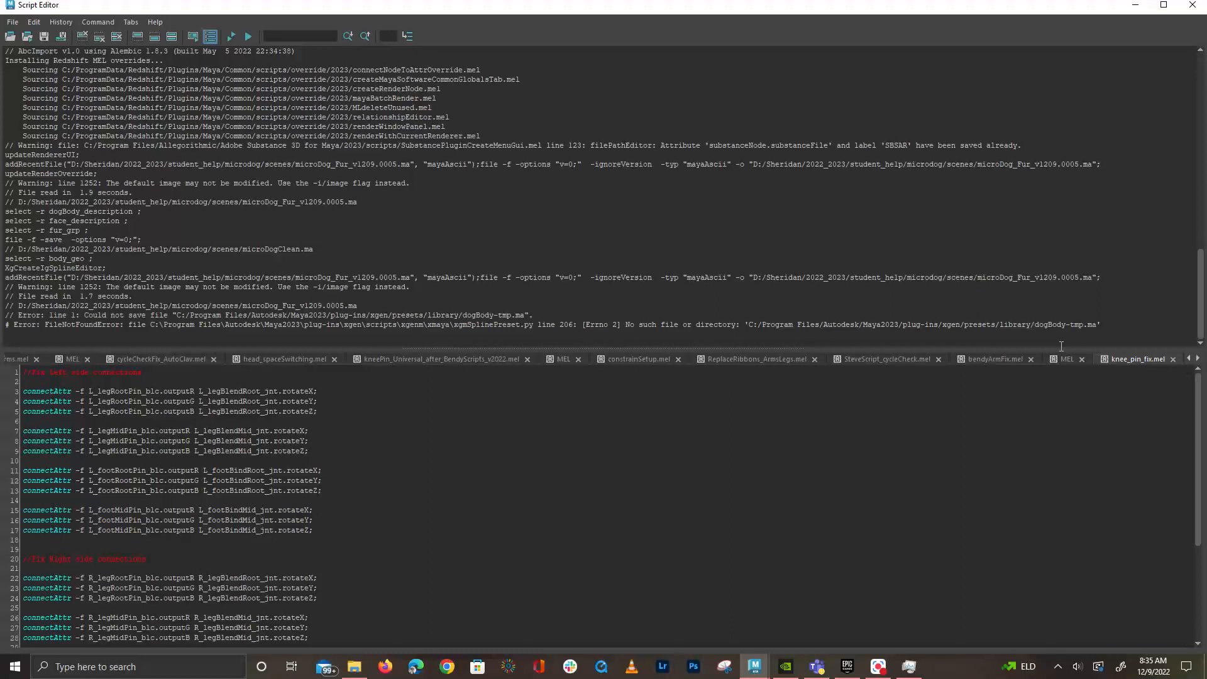
left_click(1193, 5)
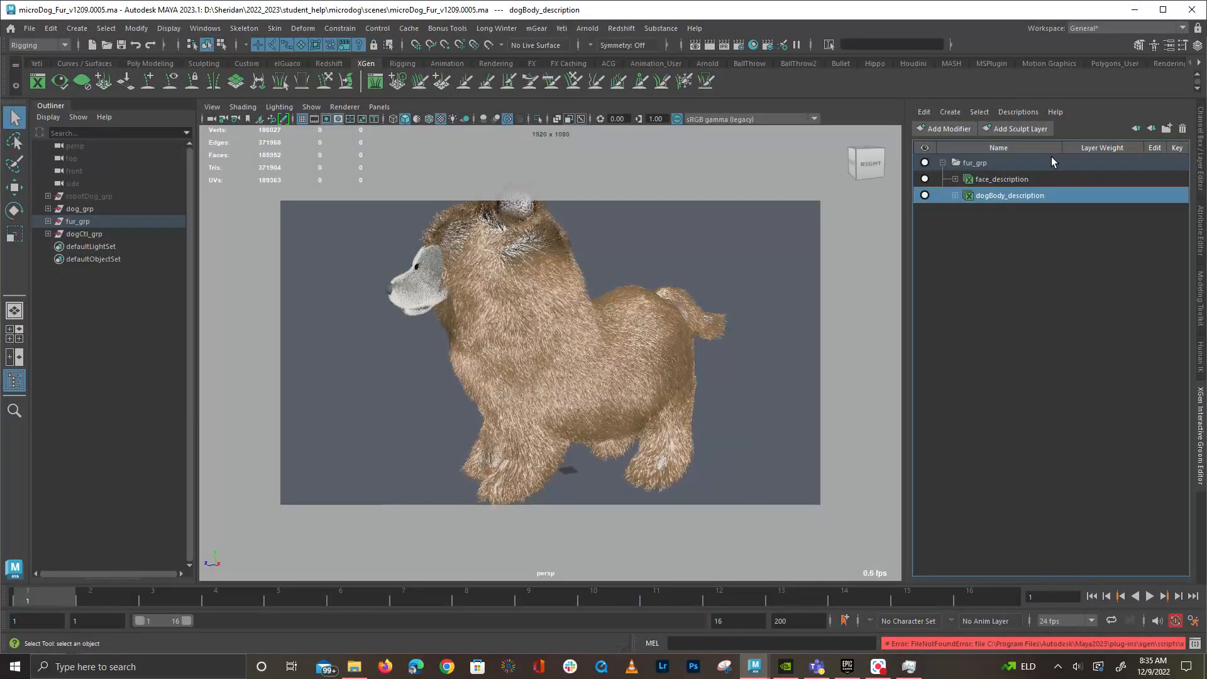
Reopen the grooming preset export for dogBody_description and browse for a save location
left_click(1025, 113)
left_click(1122, 149)
left_click(776, 274)
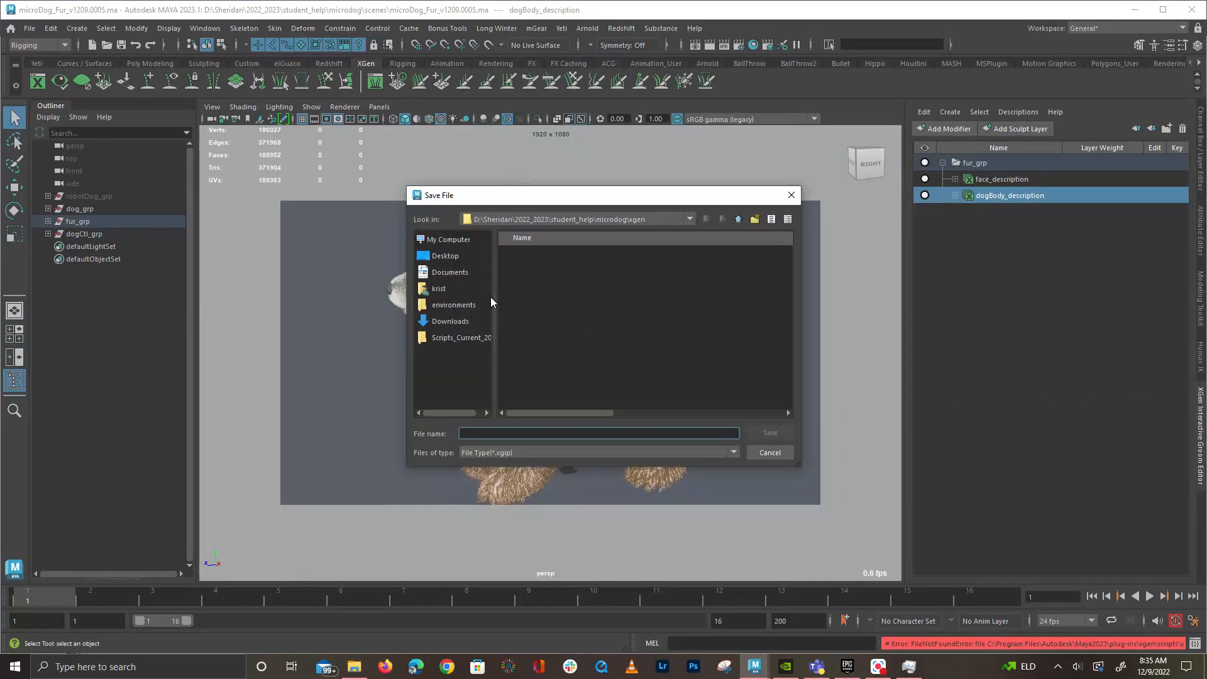
Set the preset's save location to the folder D:\Sheridan\2022_2023\student_help\microdog\xgen
left_click(462, 339)
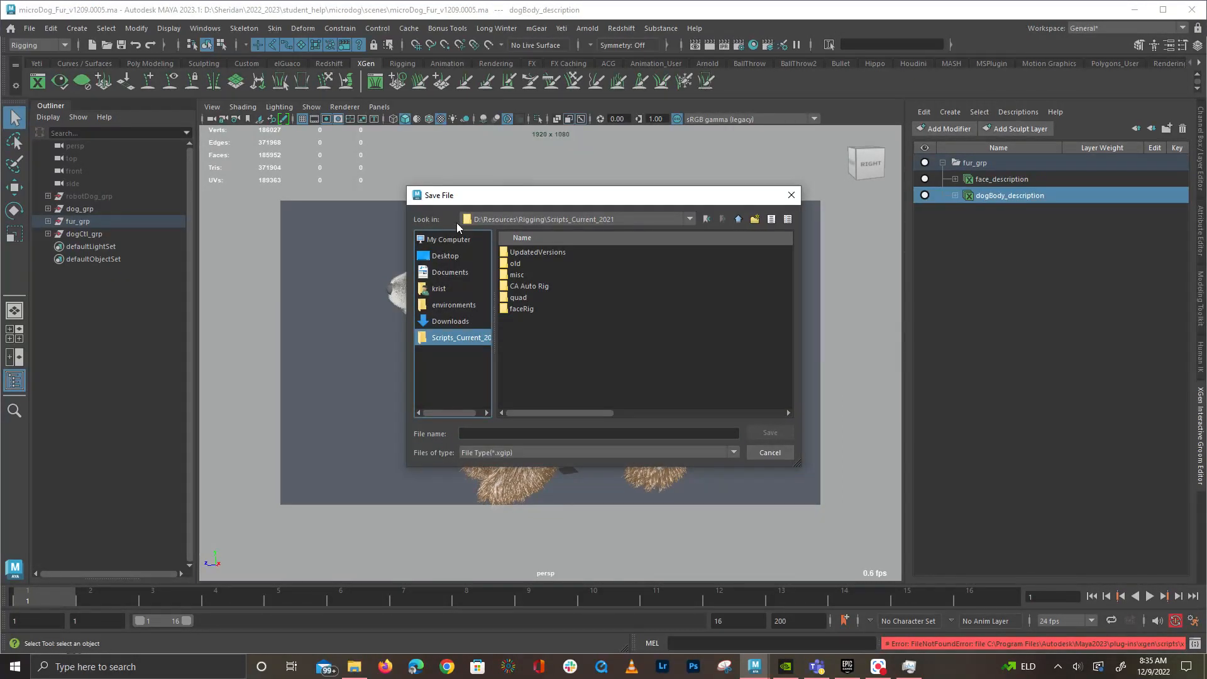
left_click(741, 221)
left_click(741, 221)
left_click(741, 221)
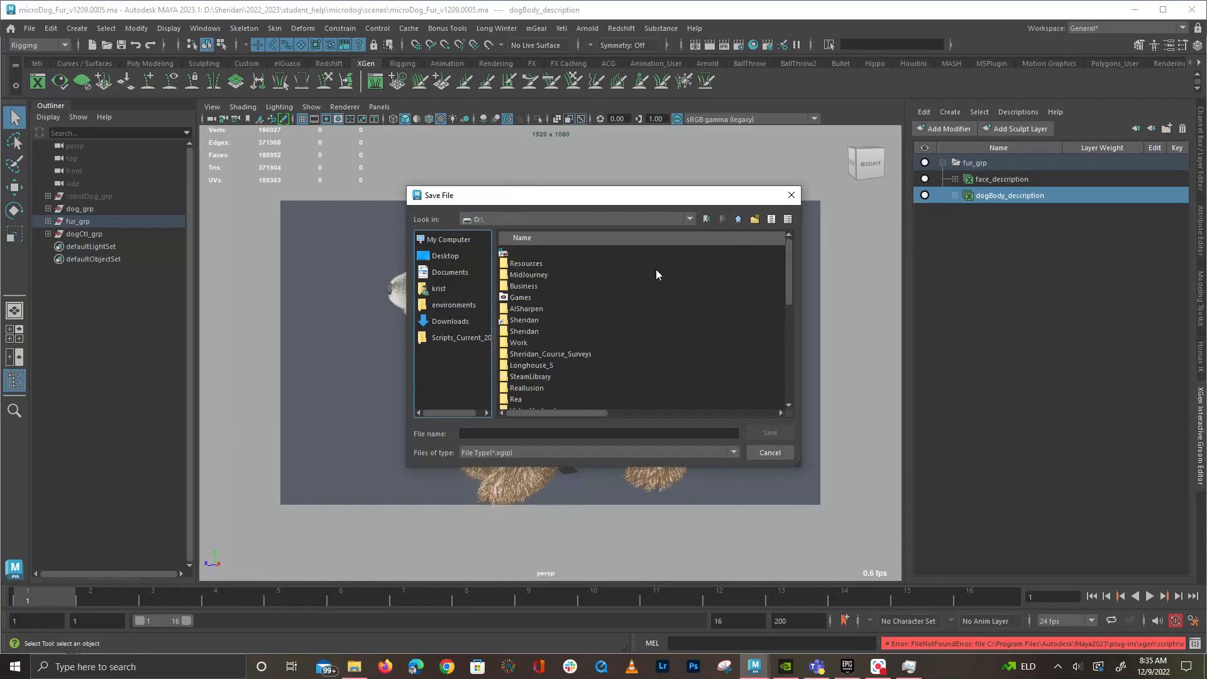
double_click(549, 319)
left_click(544, 320)
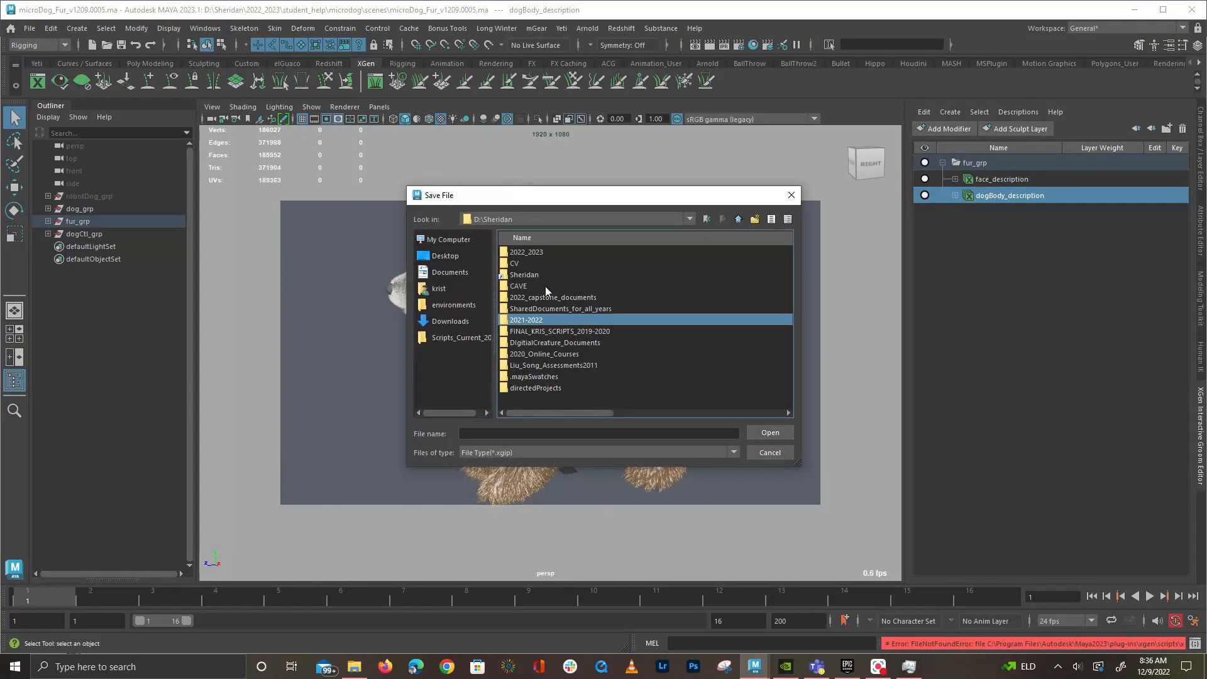
double_click(541, 252)
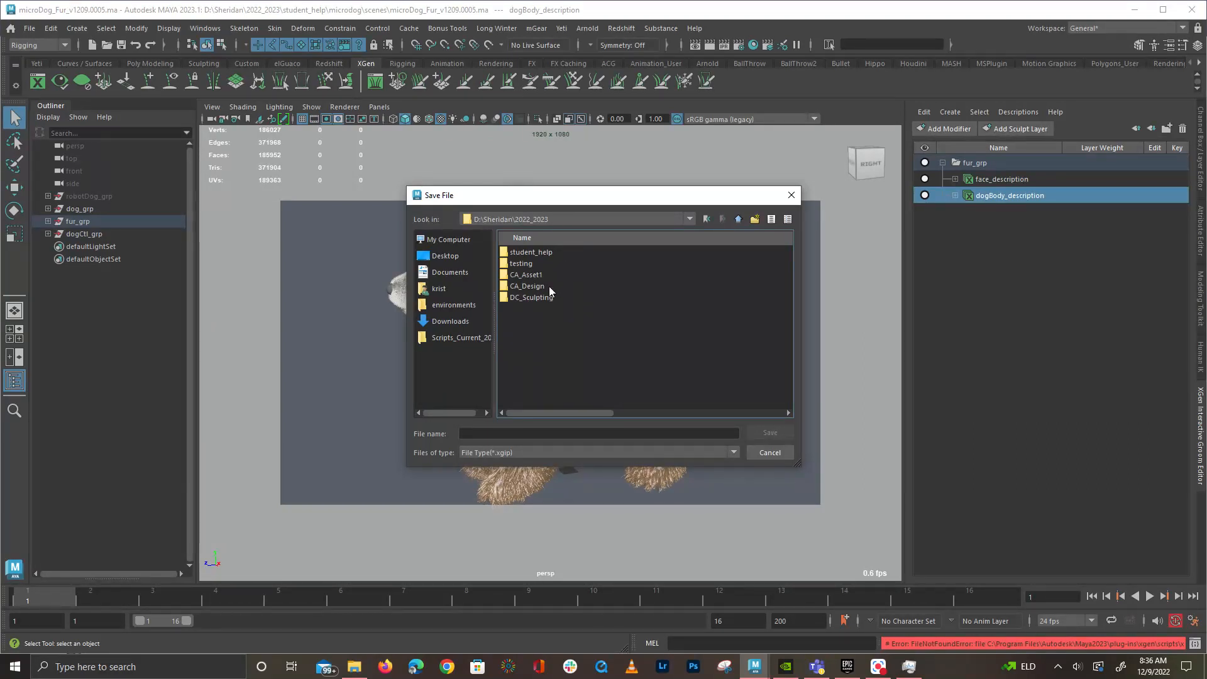
double_click(552, 251)
double_click(553, 250)
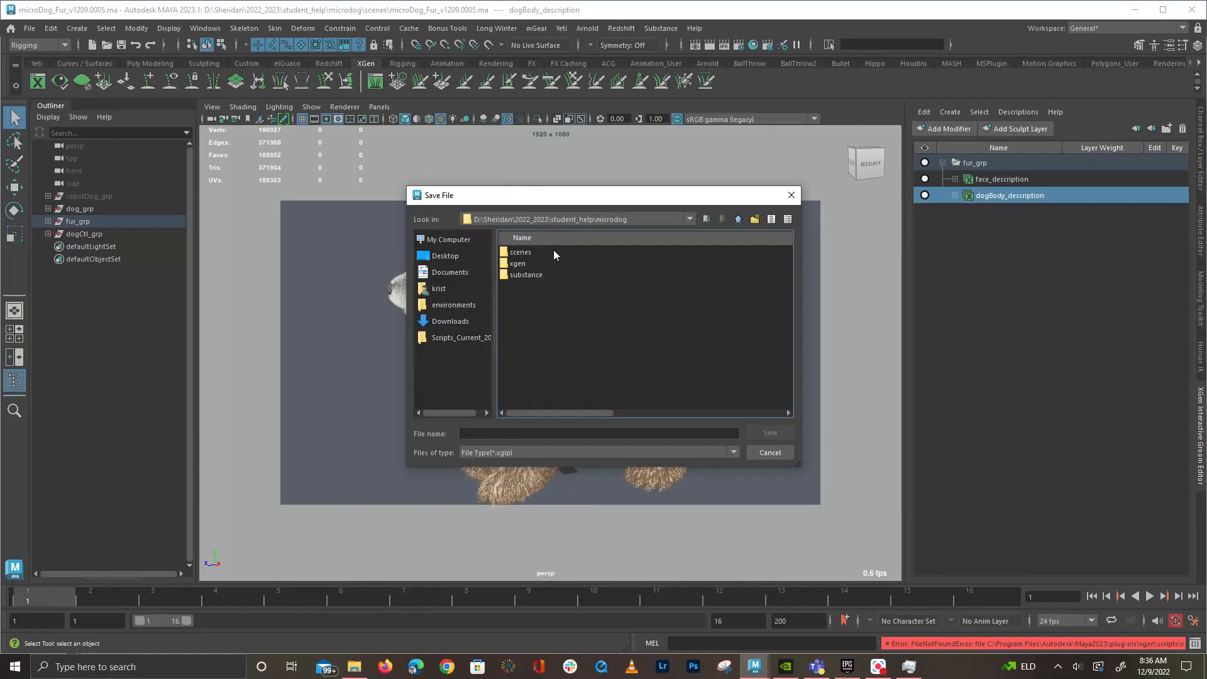
double_click(546, 263)
Export the body fur preset as dogBody.xgip into the project's xgen folder
left_click(546, 432)
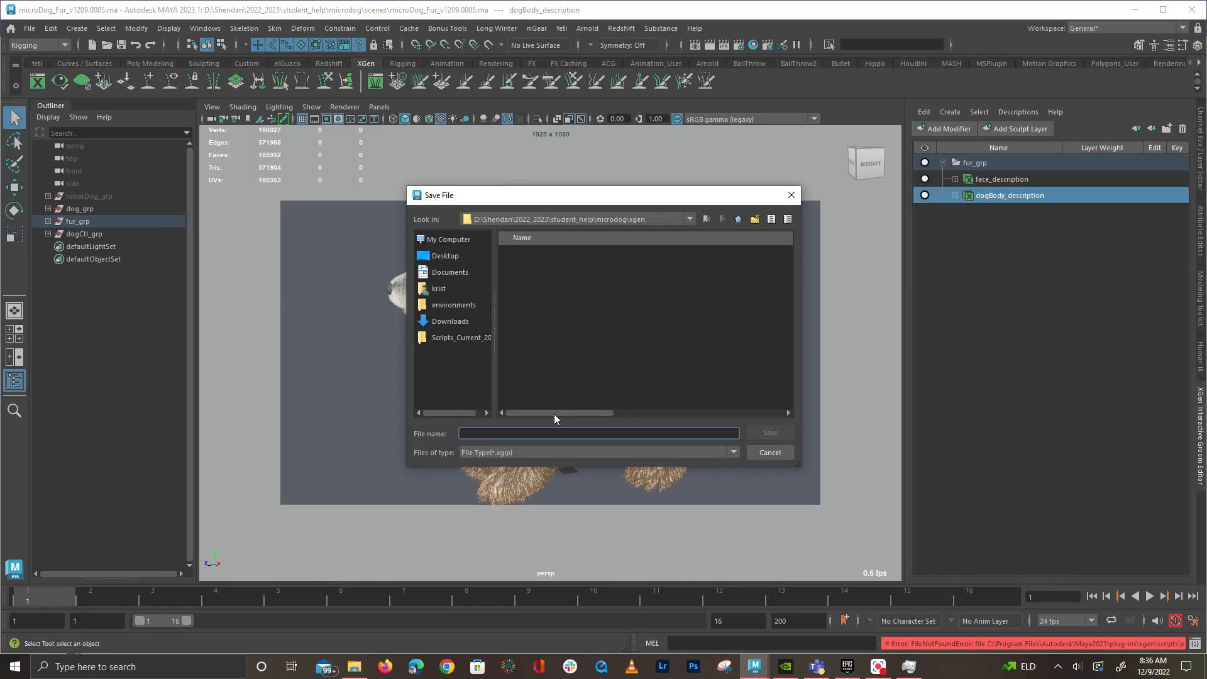
type("dog")
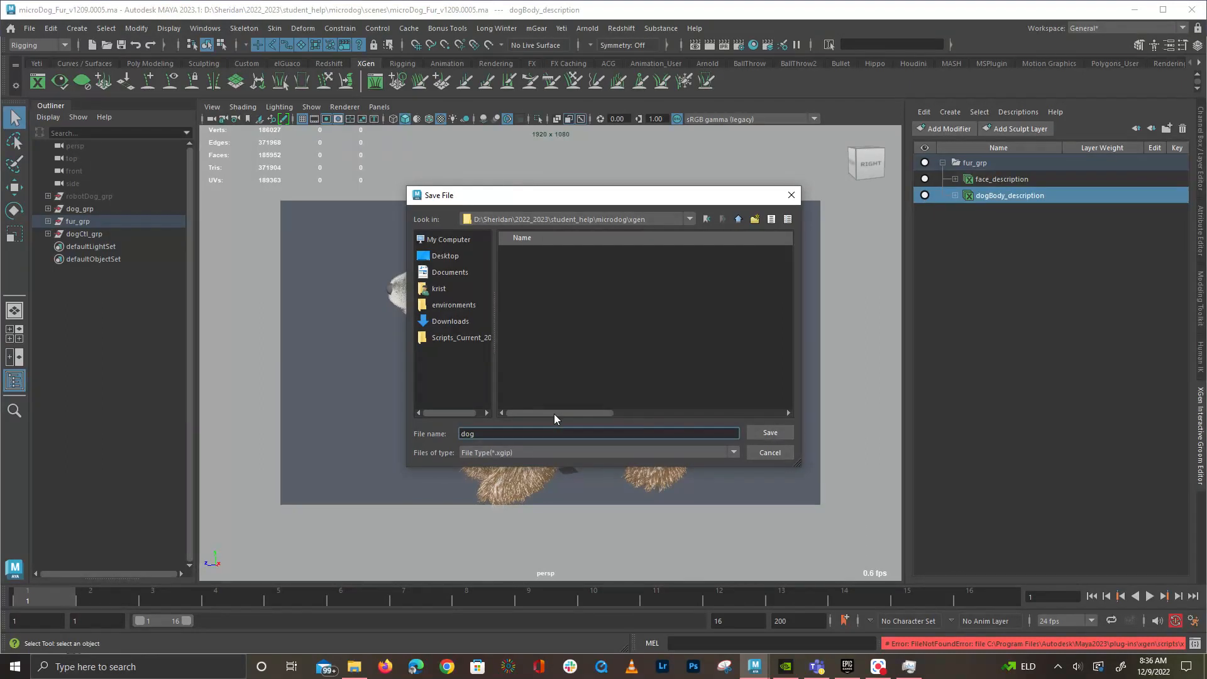
type("Bod")
left_click(767, 433)
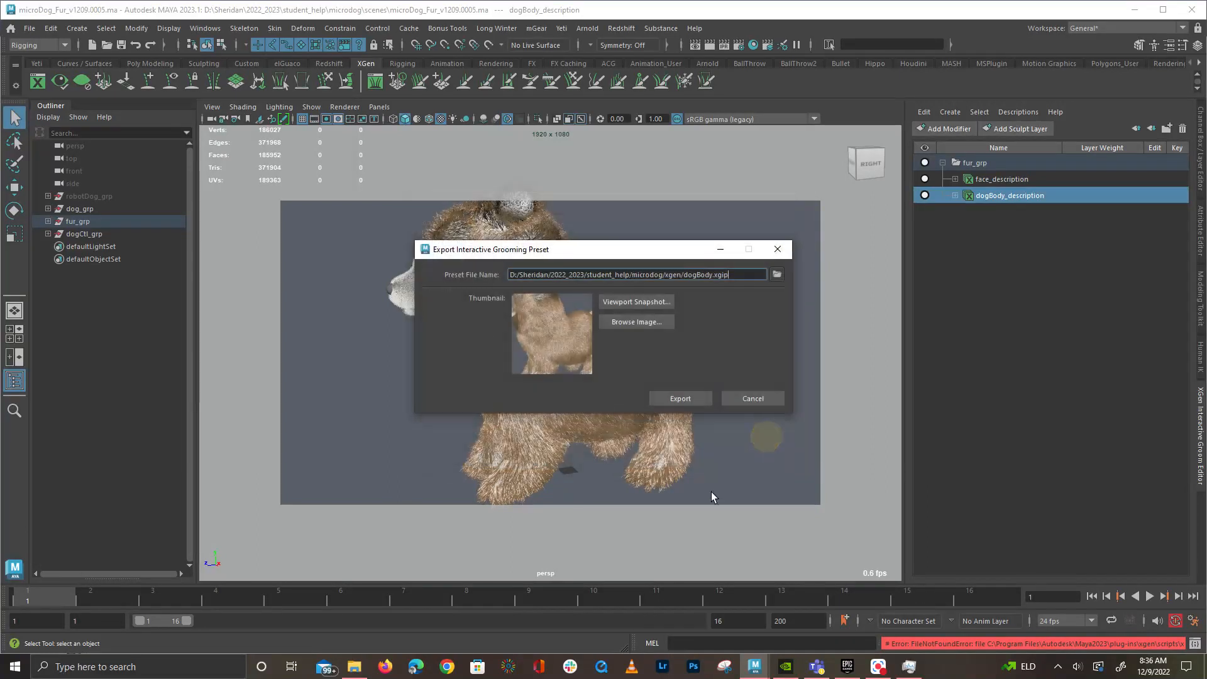
left_click(680, 399)
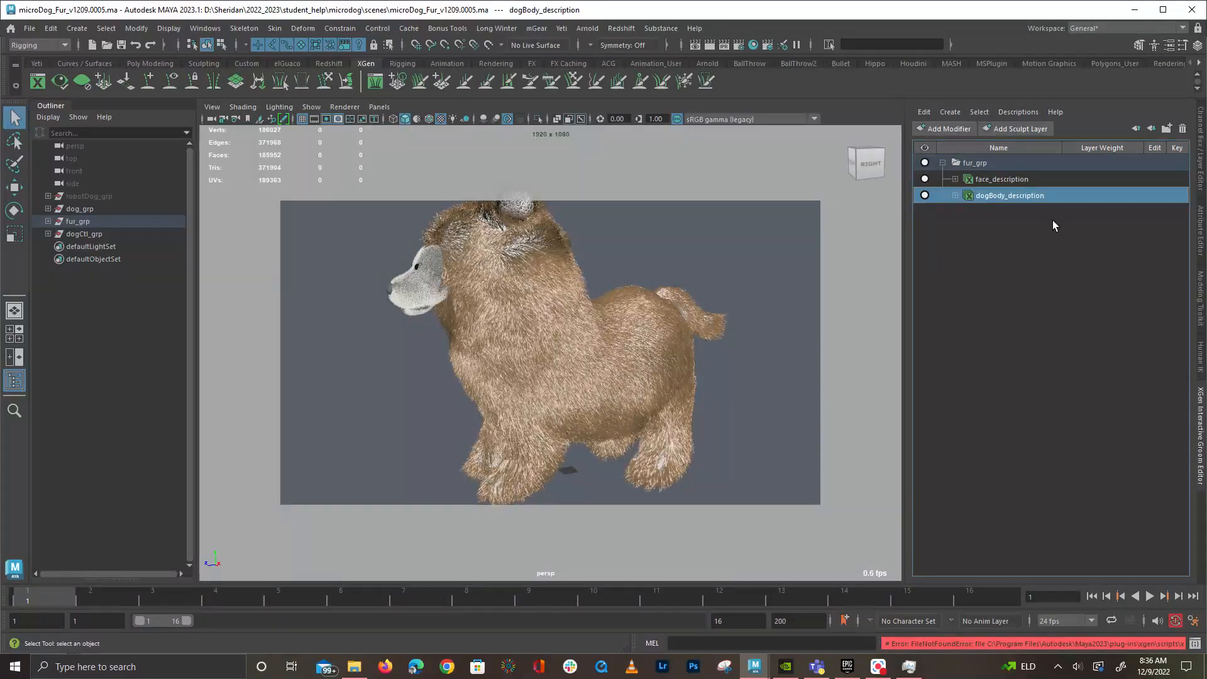
Export face_description as an interactive grooming preset named dogFace.xgip in the same xgen folder
left_click(1000, 180)
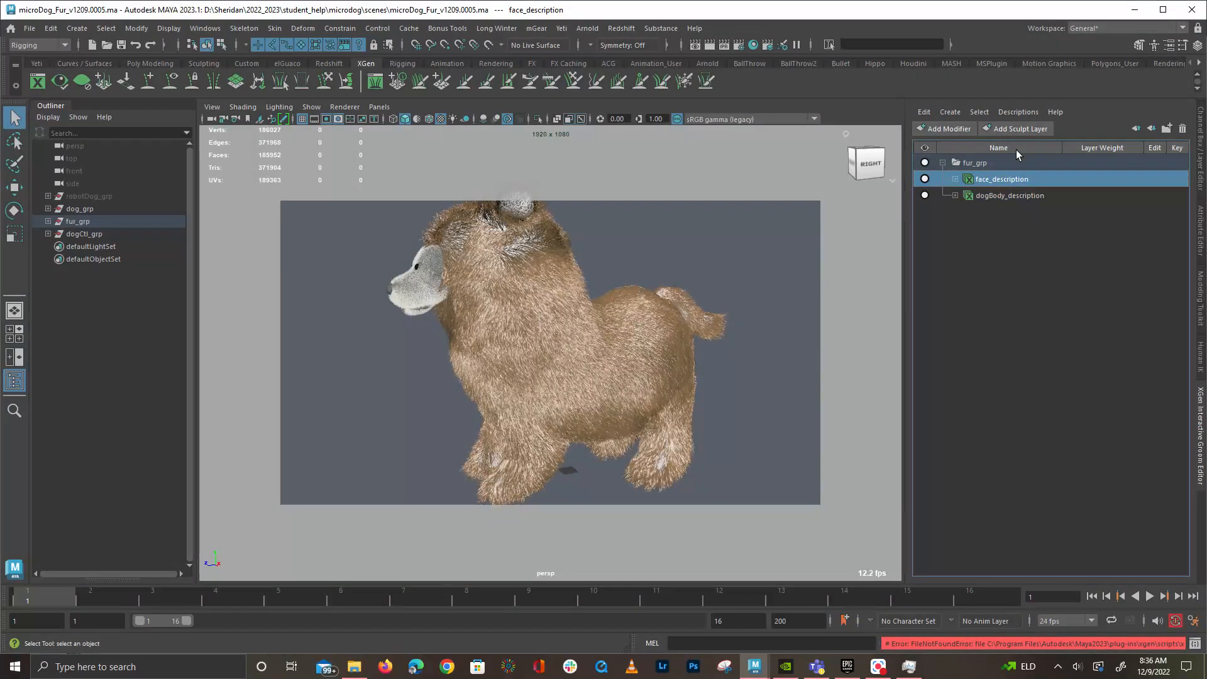
left_click(1008, 112)
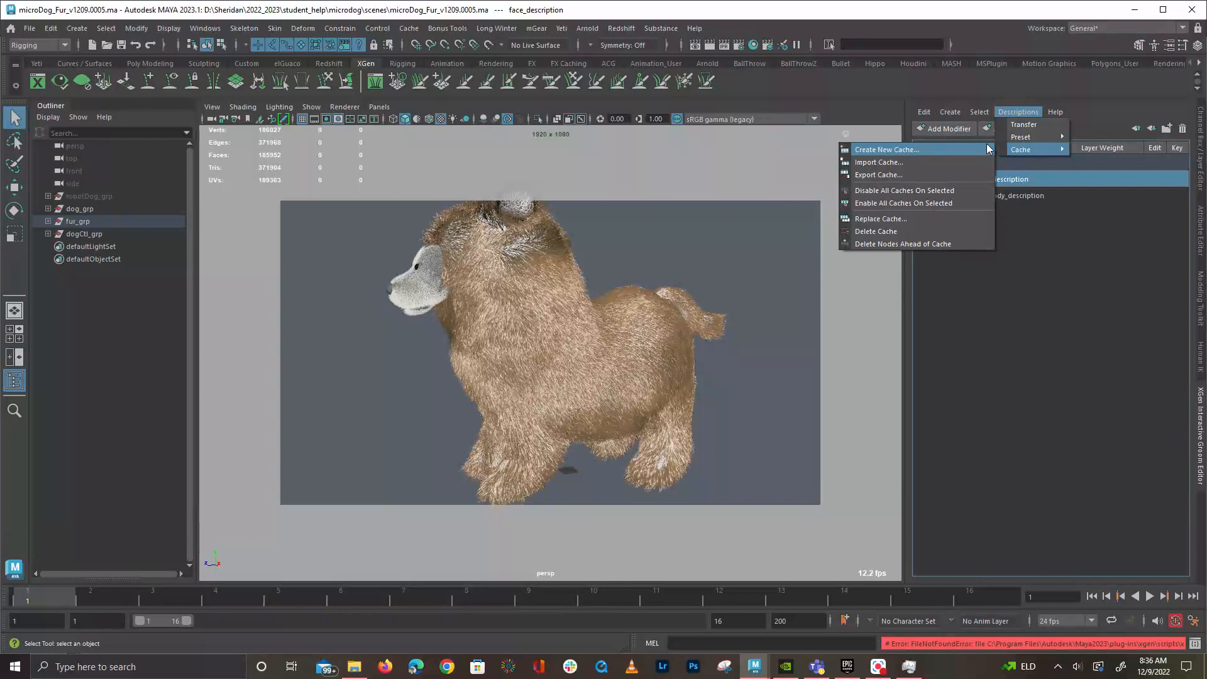
mouse_move(1034, 137)
left_click(1111, 147)
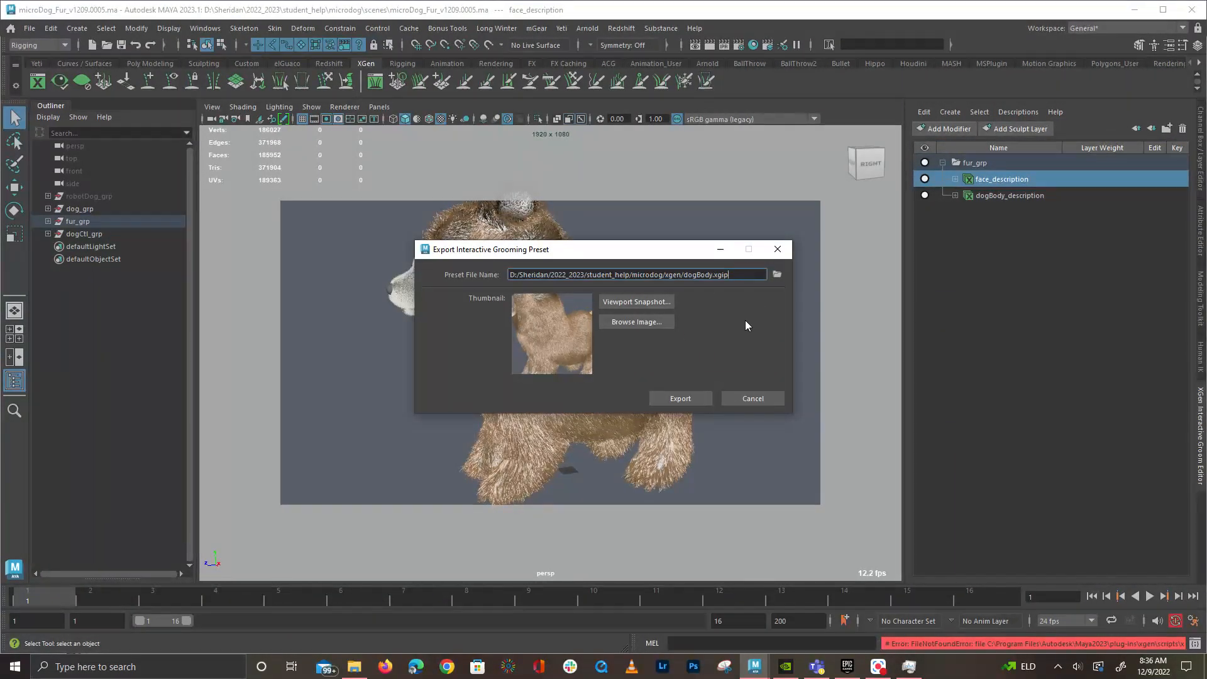
left_click(777, 275)
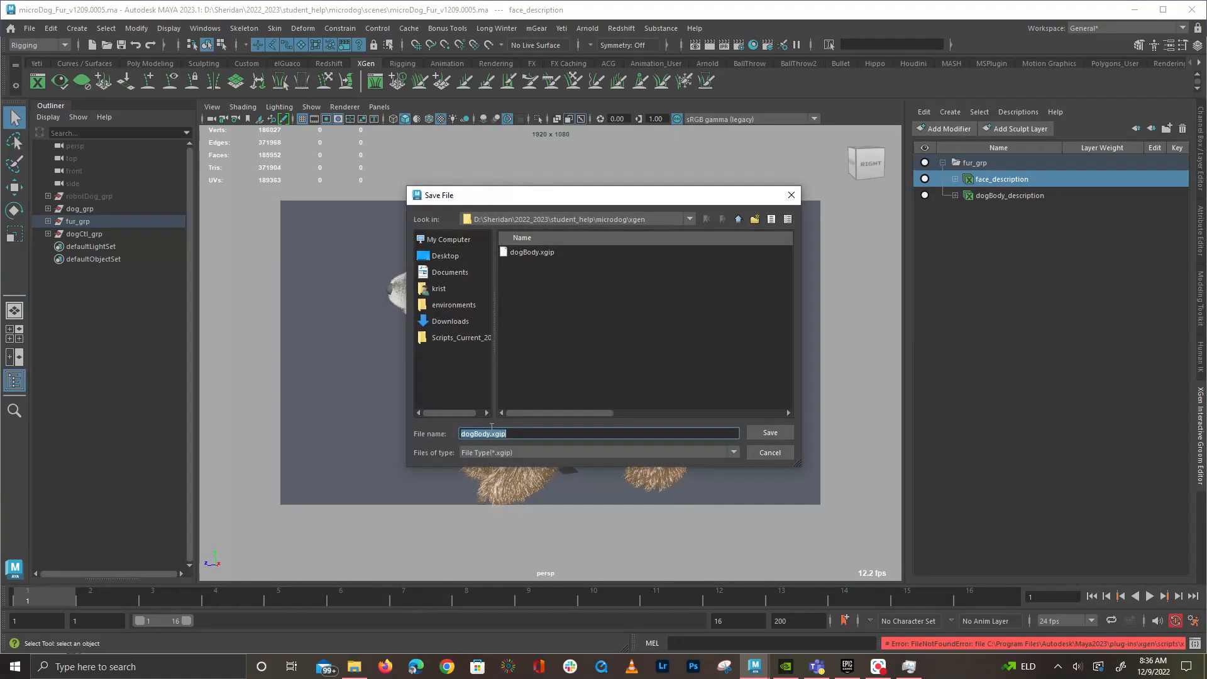
left_click(488, 433)
key("BackSpace")
key("BackSpace")
key("BackSpace")
key("BackSpace")
type("Face")
left_click(772, 432)
left_click(691, 397)
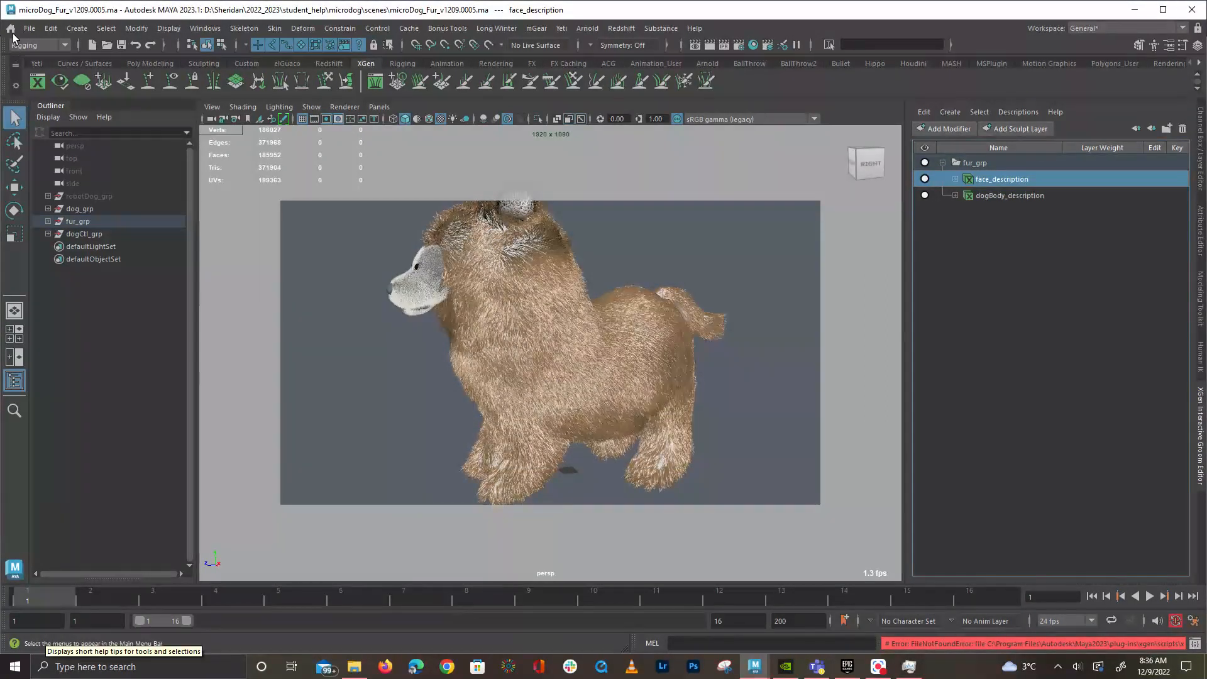
Open the scene microDogClean.ma from the project's scenes folder
left_click(30, 28)
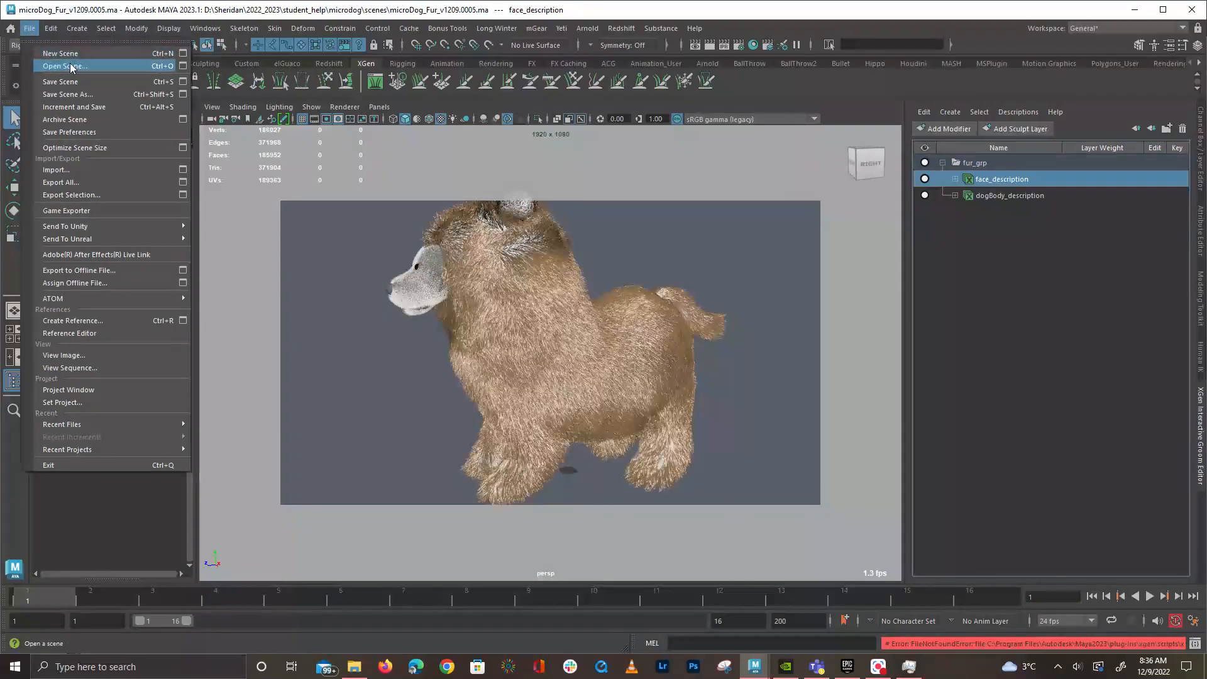
left_click(71, 67)
double_click(415, 157)
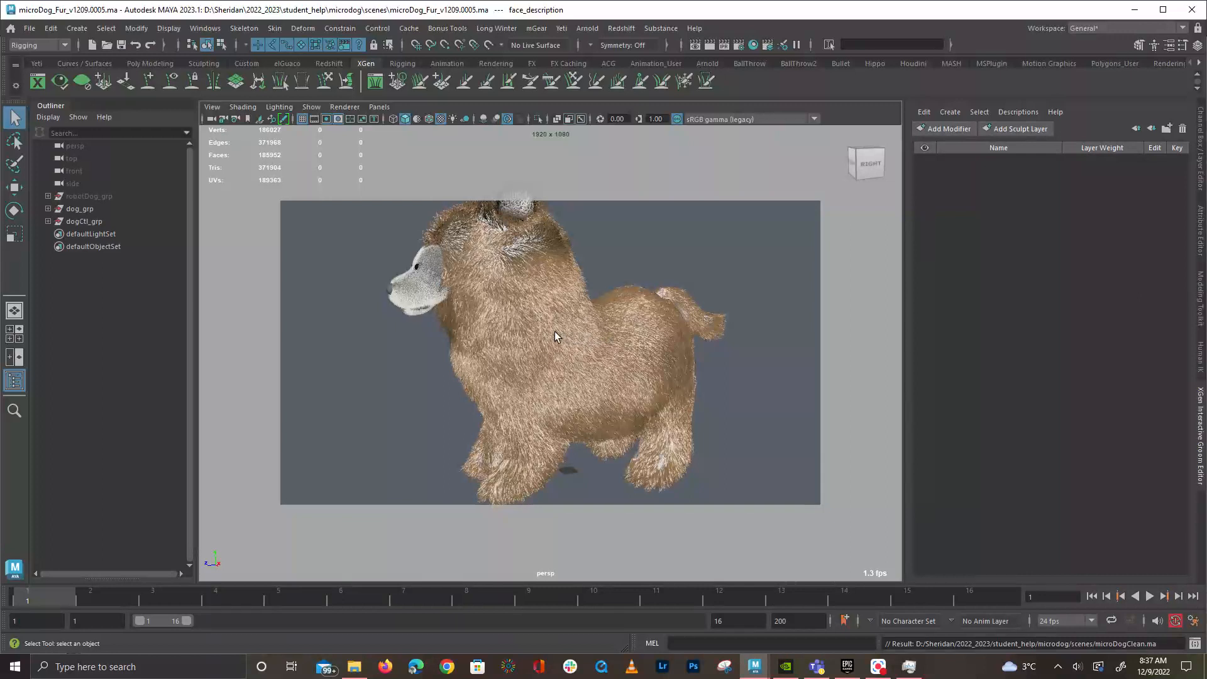
Import the dogBody.xgip grooming preset from the xgen folder onto the dog's body_geo mesh
left_click(546, 260)
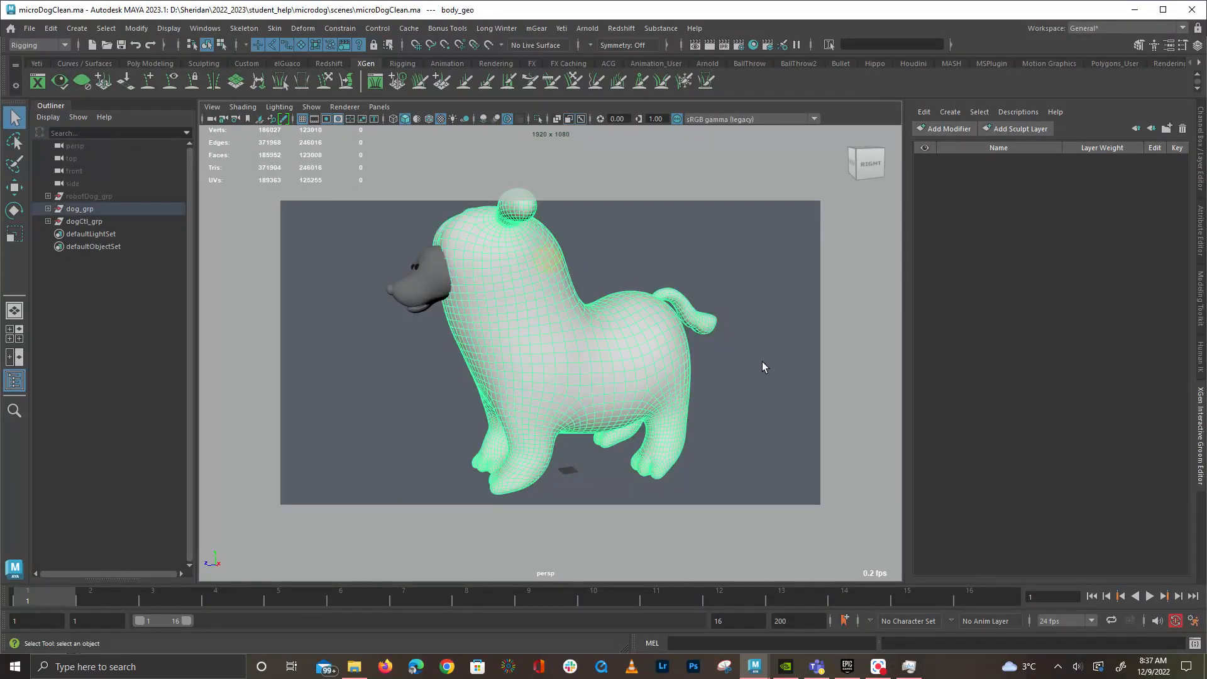
left_click(1018, 112)
mouse_move(1040, 138)
left_click(1092, 137)
left_click(777, 296)
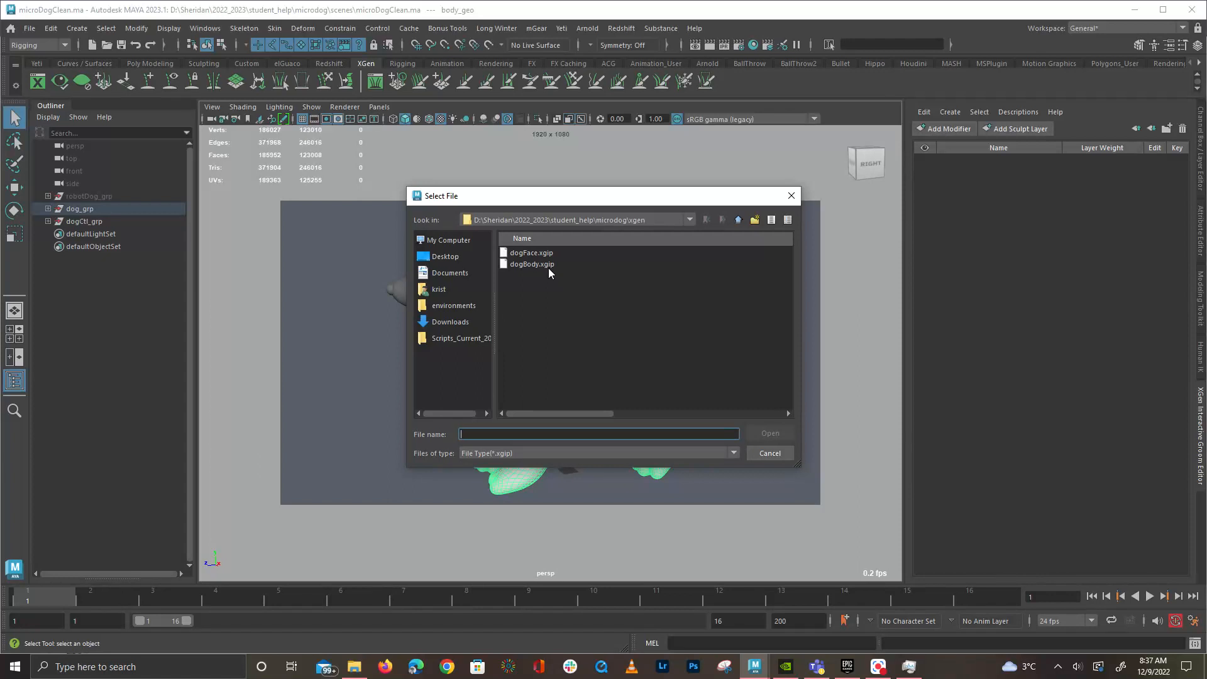
double_click(544, 266)
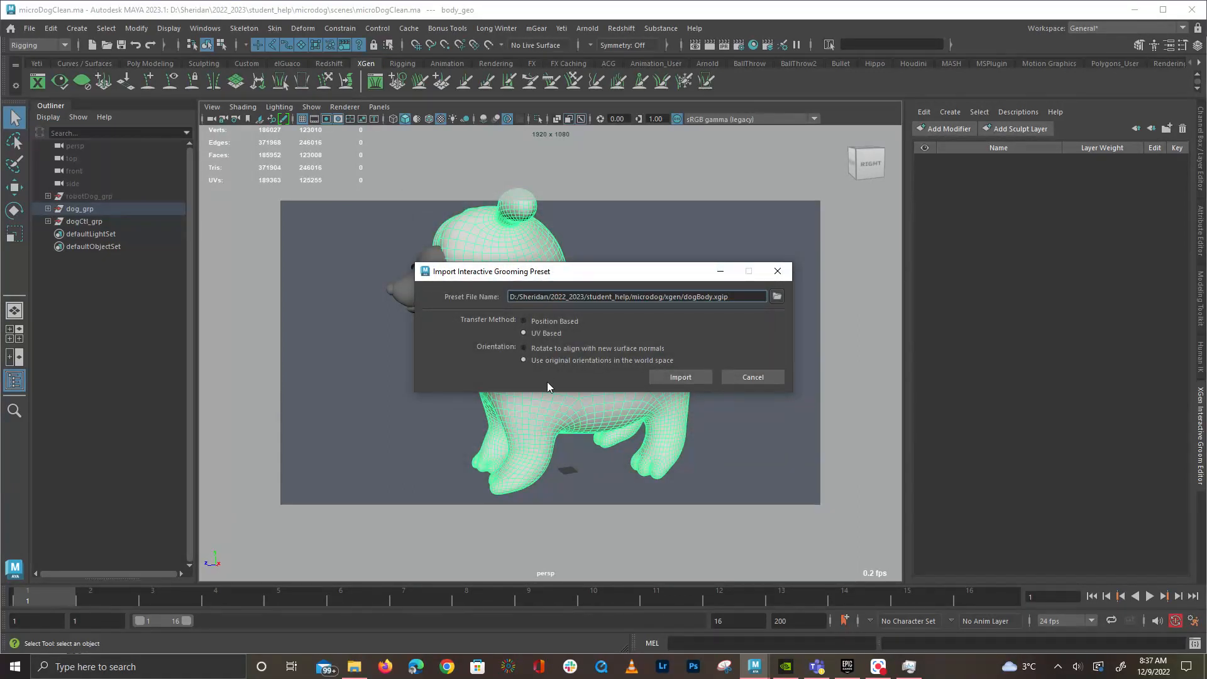
left_click(684, 377)
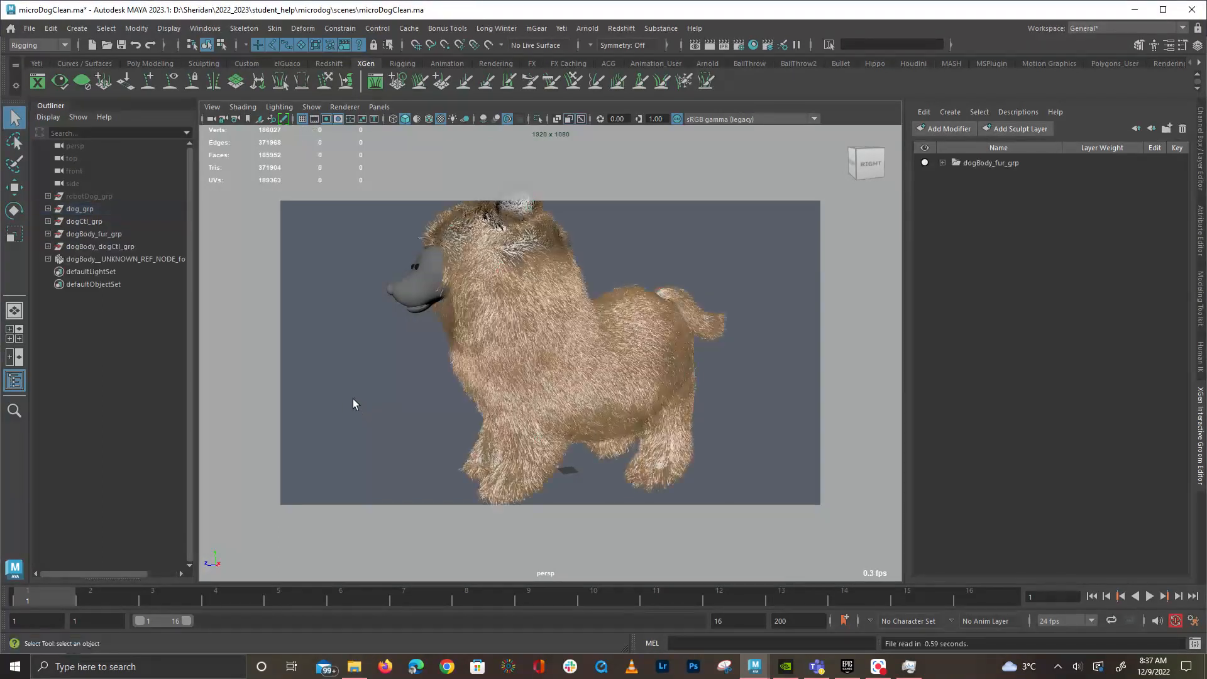
Try to import the dogBody.xgip grooming preset onto the dog's face_geo mesh and look at the fur
middle_click_drag(634, 231, 606, 287, "alt")
left_click_drag(605, 287, 545, 396, "alt")
left_click(498, 330)
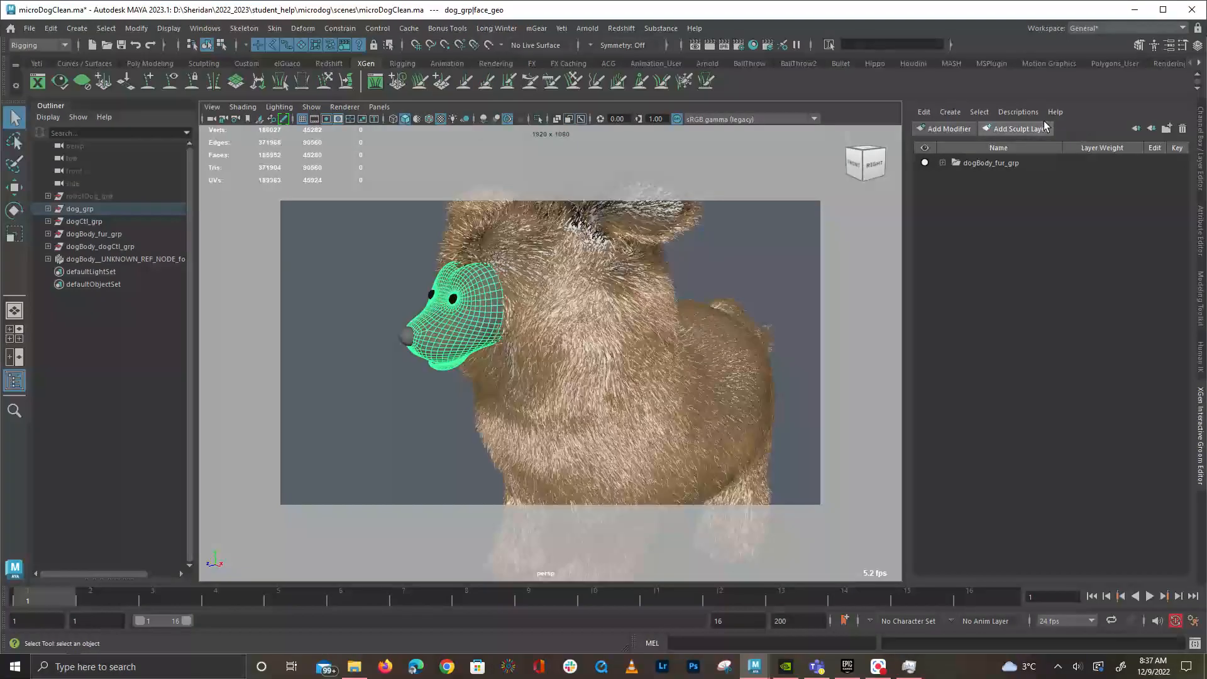
left_click(985, 114)
mouse_move(1017, 113)
mouse_move(1030, 137)
left_click(1095, 138)
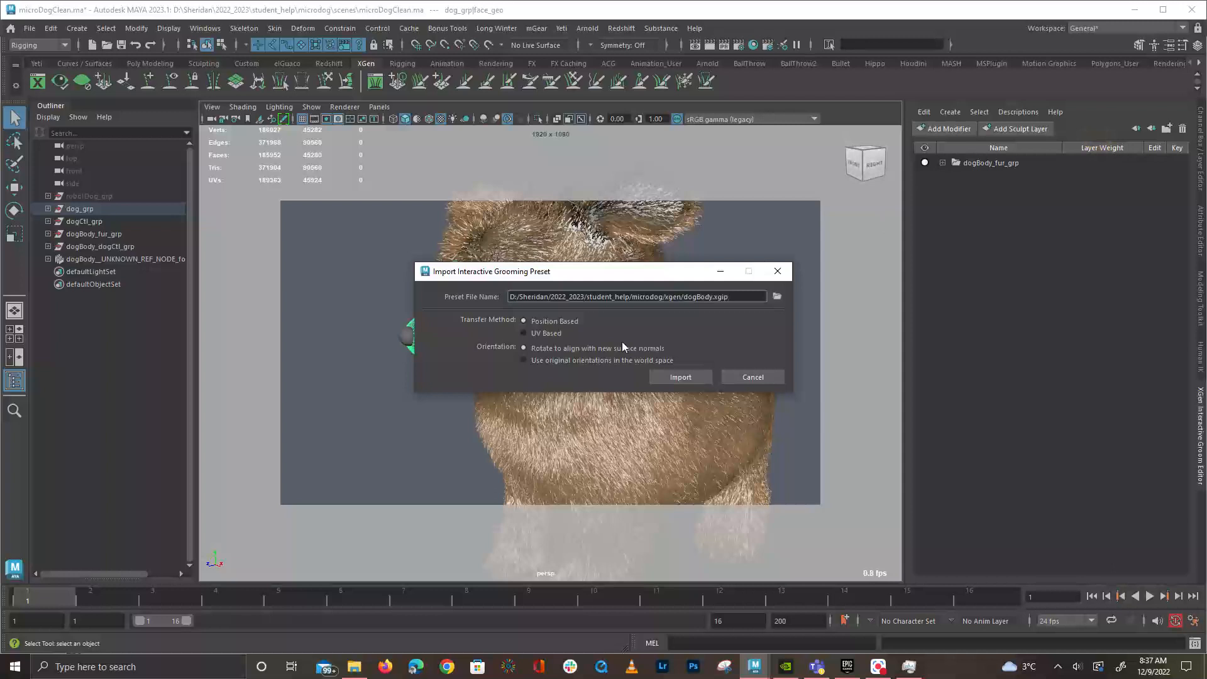
left_click(684, 379)
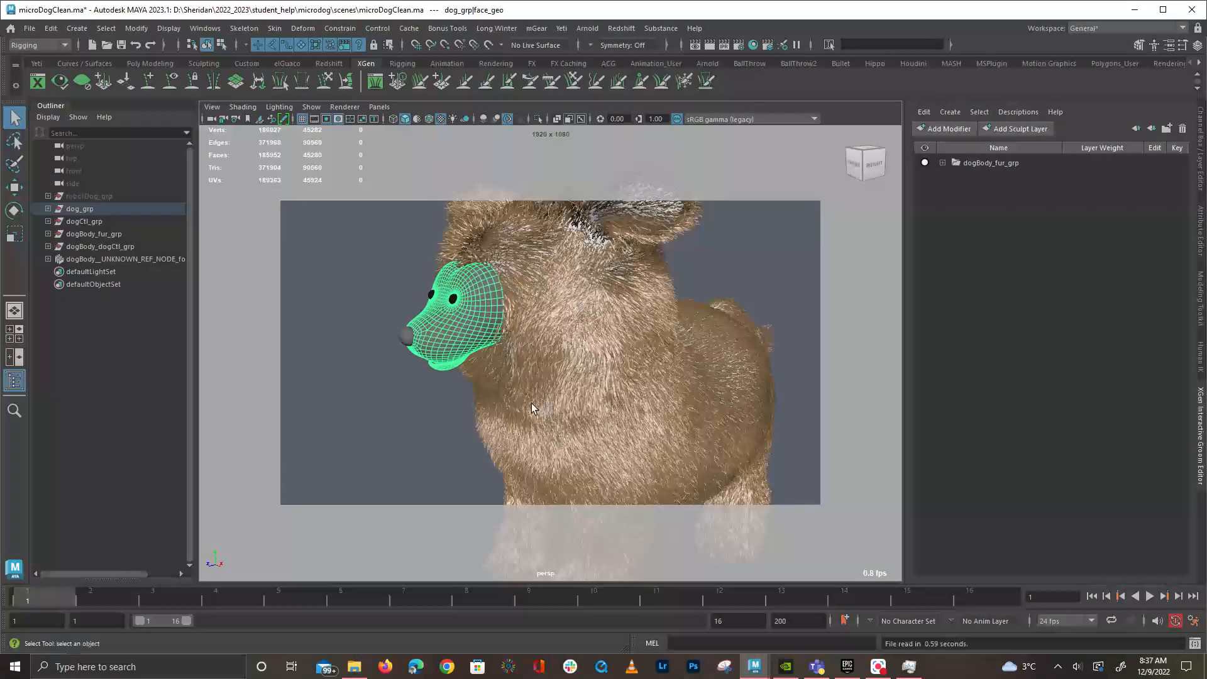
mouse_move(410, 349)
left_mouse_down("alt")
mouse_move(493, 358)
mouse_move(430, 336)
mouse_move(399, 340)
left_mouse_up("alt")
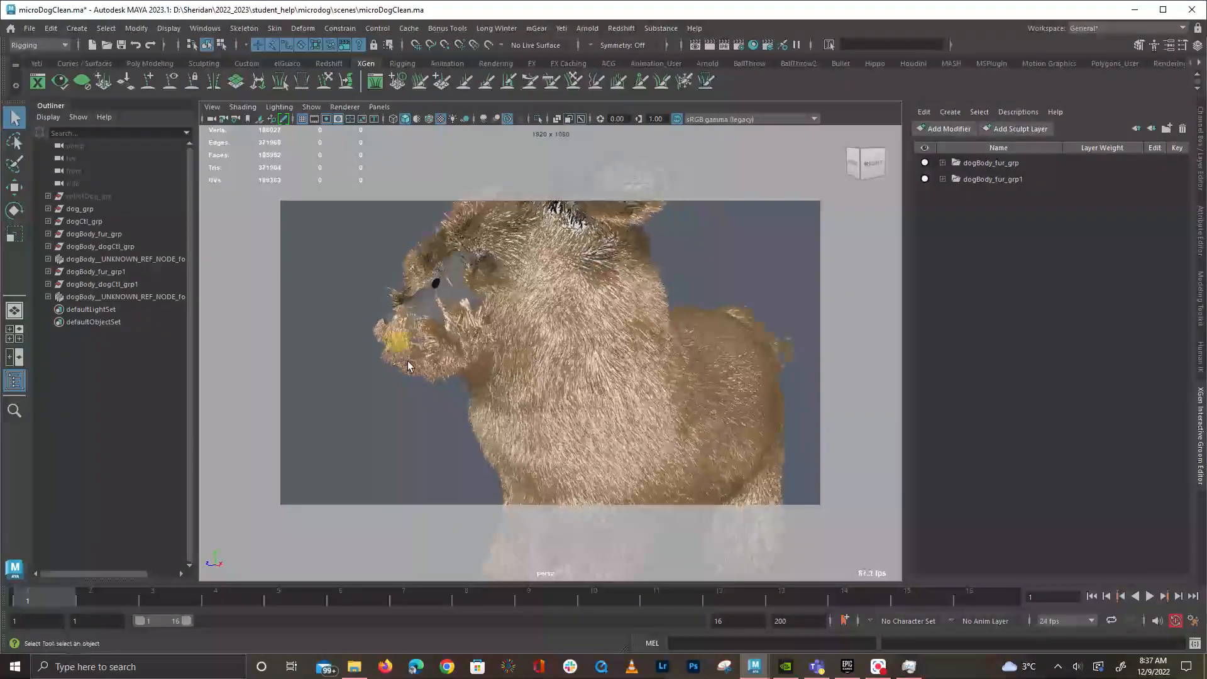
Delete the second imported fur group, dogBody_fur_grp1
key("ctrl+z")
left_click(980, 179)
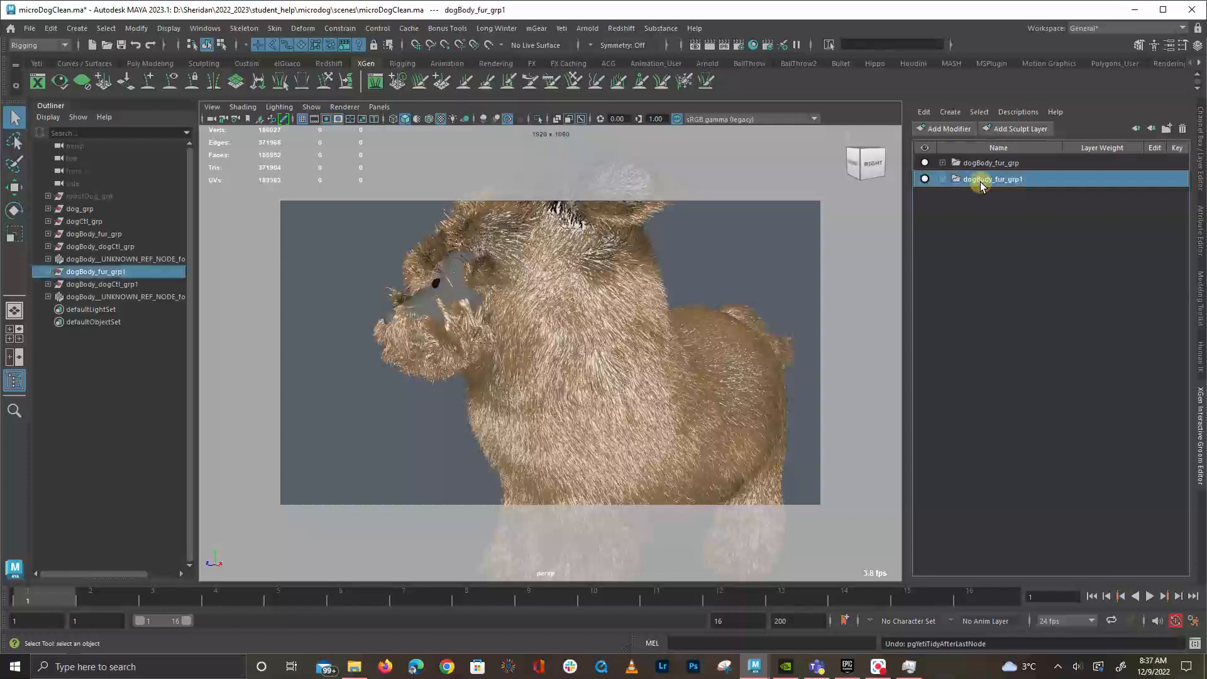
key("Delete")
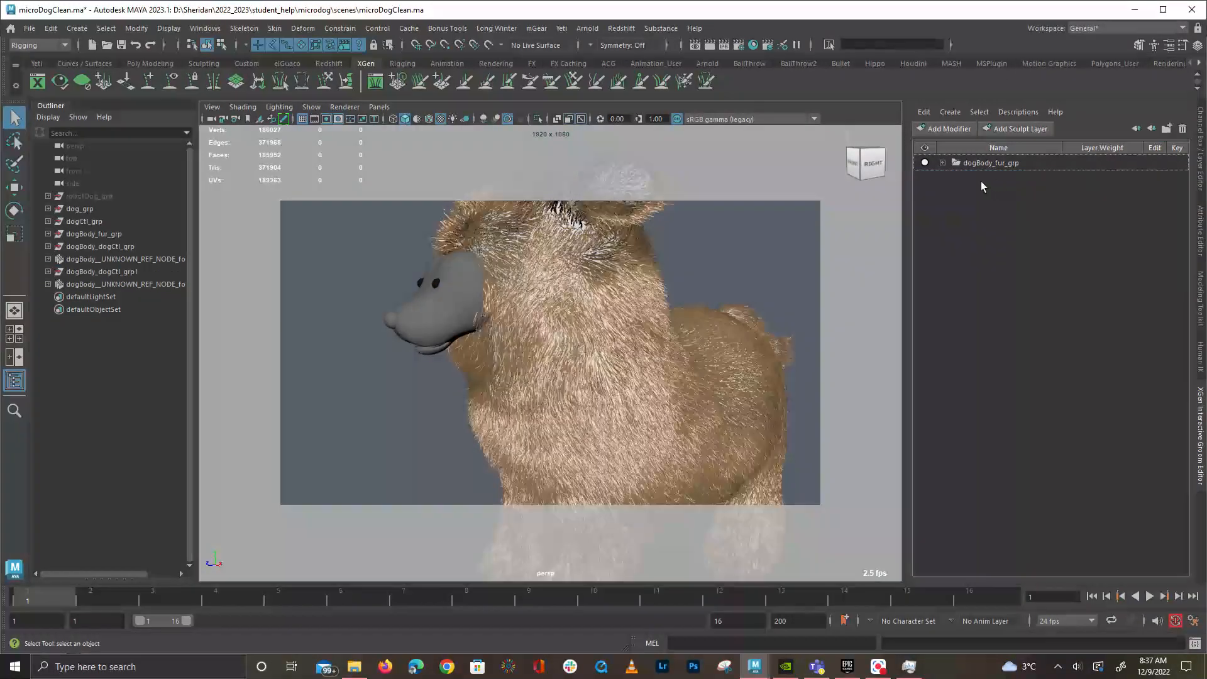
Import the dogFace.xgip grooming preset onto the dog's face_geo mesh and check the fur from the front
left_click(420, 297)
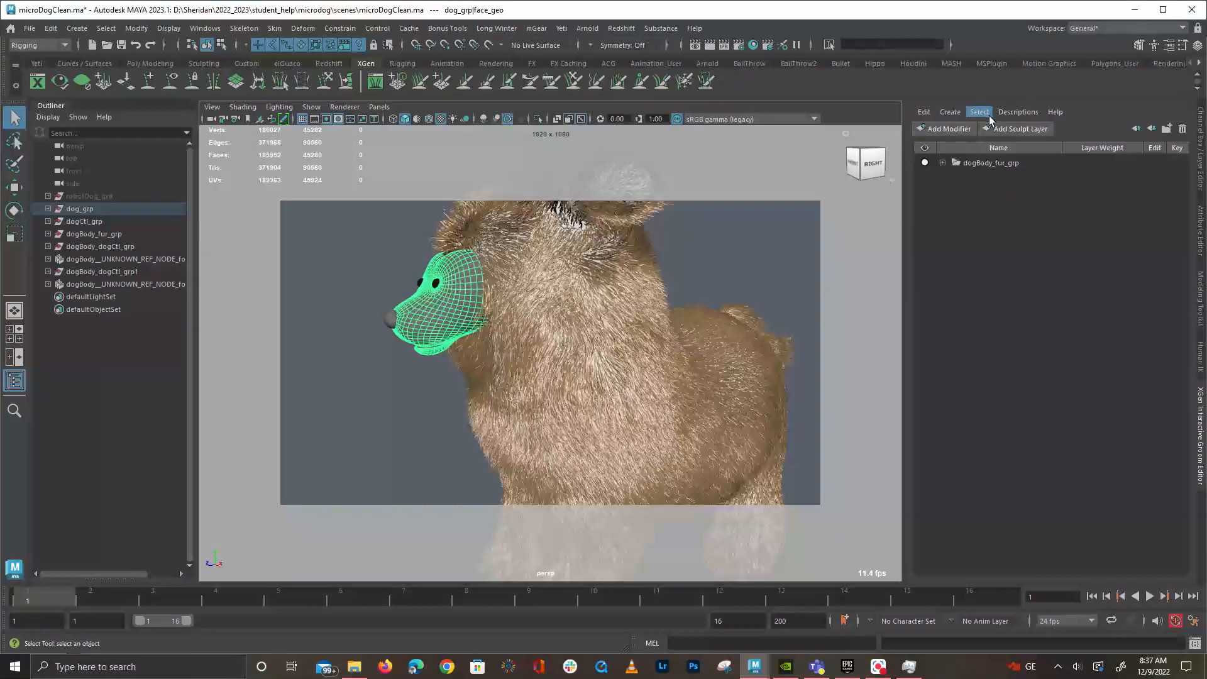
left_click(1017, 114)
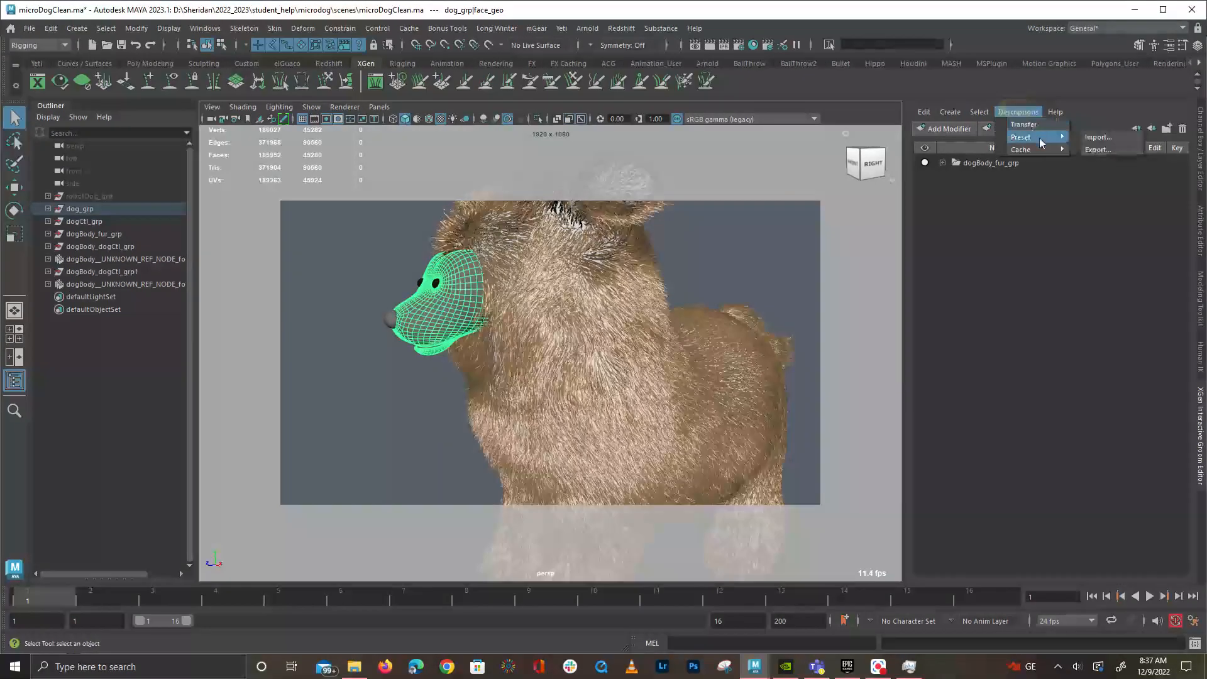
mouse_move(963, 113)
mouse_move(1016, 113)
mouse_move(1031, 137)
left_click(1110, 143)
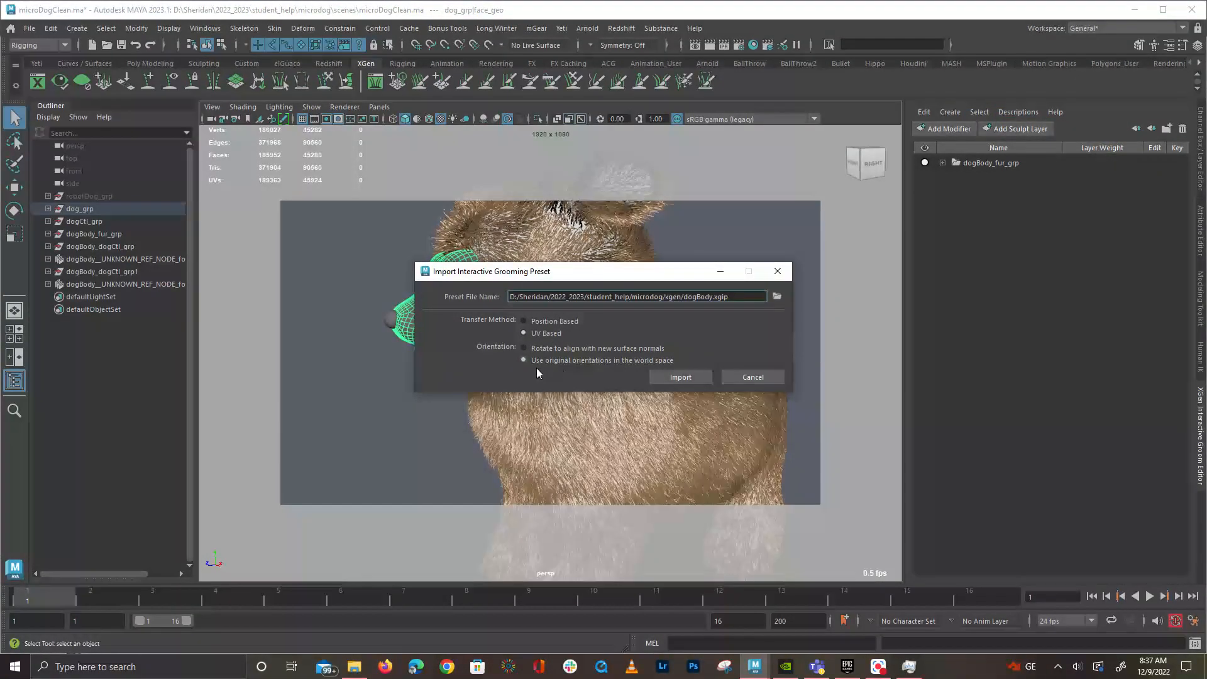
left_click(777, 297)
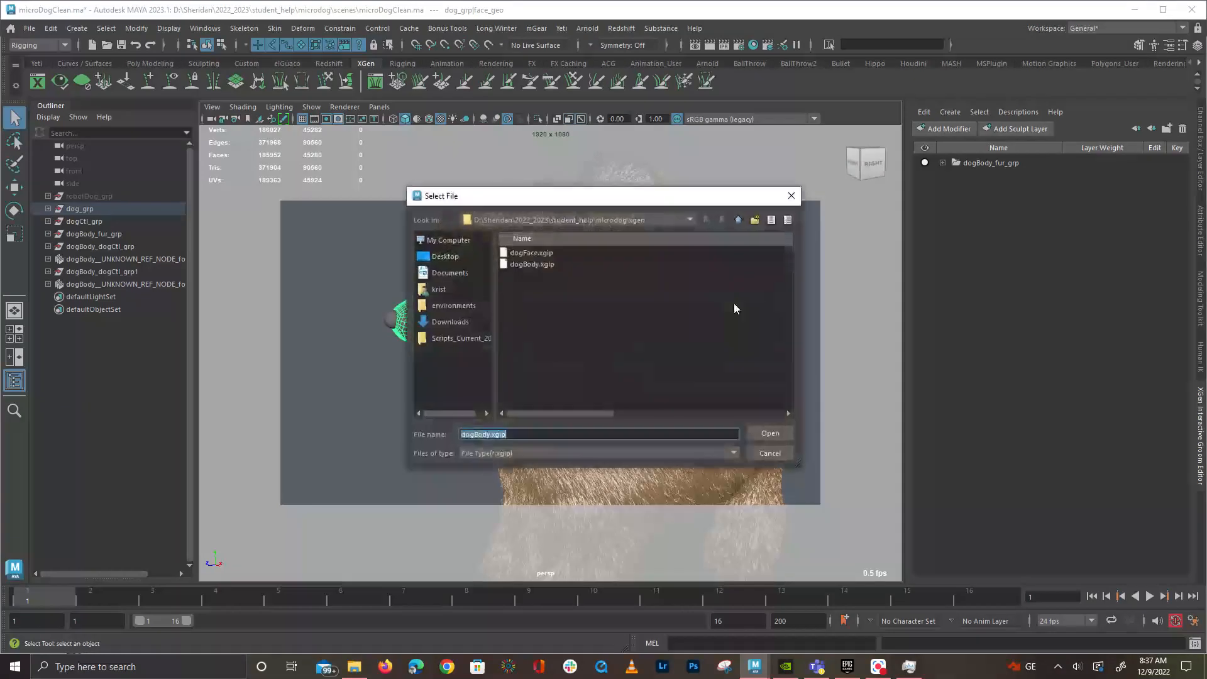
left_click(540, 254)
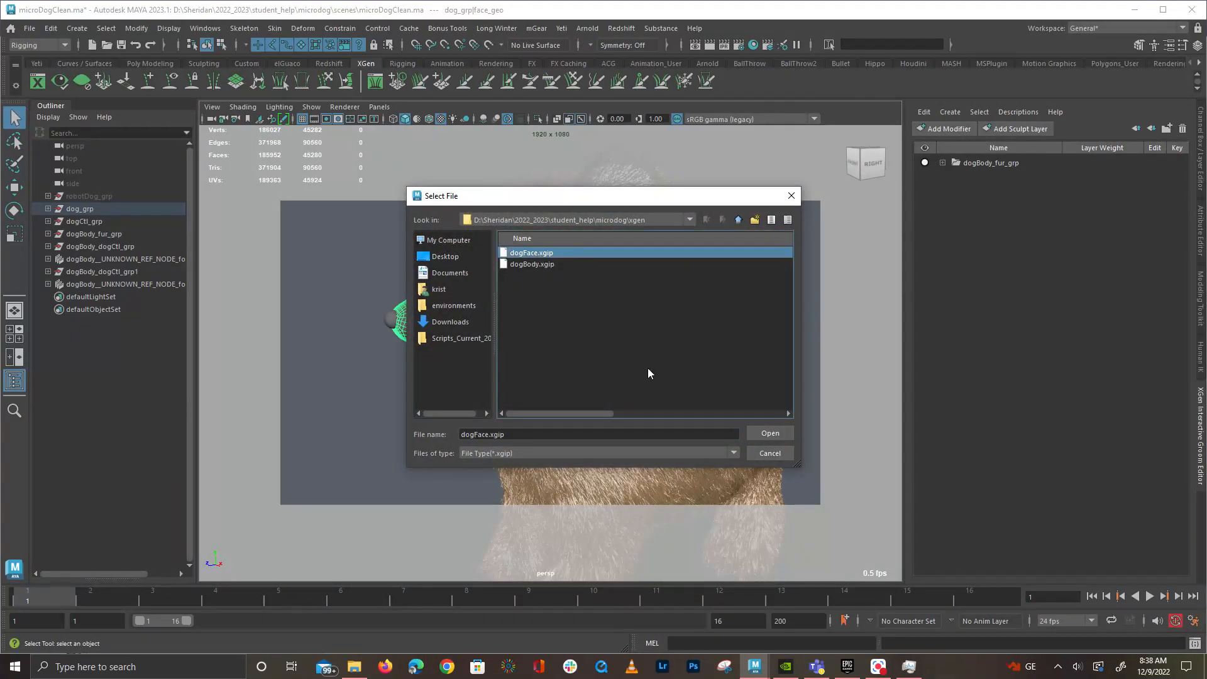
left_click(771, 433)
left_click(668, 377)
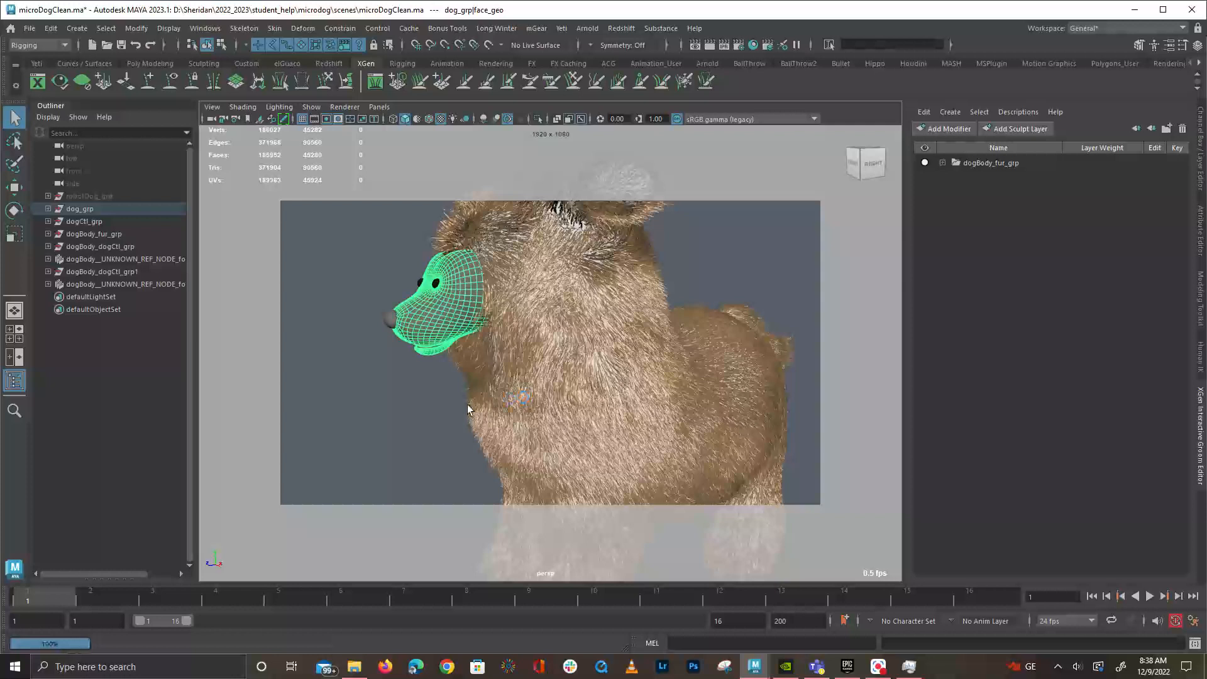
left_click(421, 408)
left_click_drag(406, 364, 525, 406, "alt")
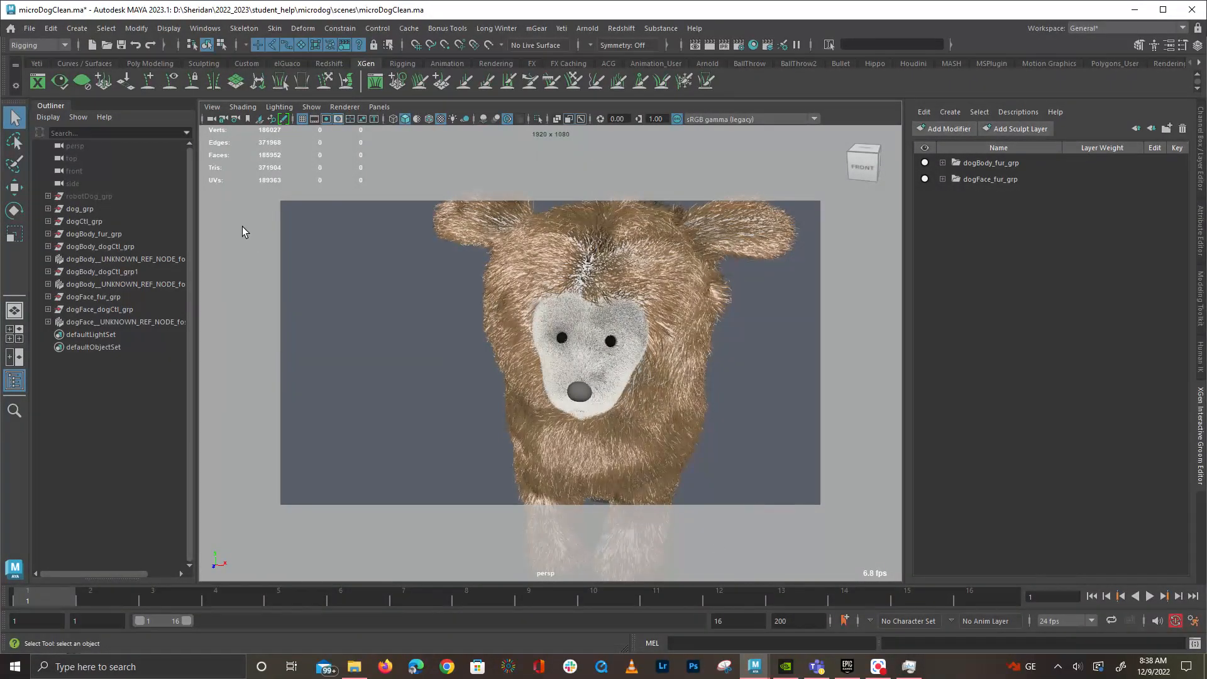
Open BPR_YJE_CamA_v0003.0015_fur.ma, discarding the current scene's changes and skipping the missing robotDog_rig_v01.ma reference
left_click(29, 29)
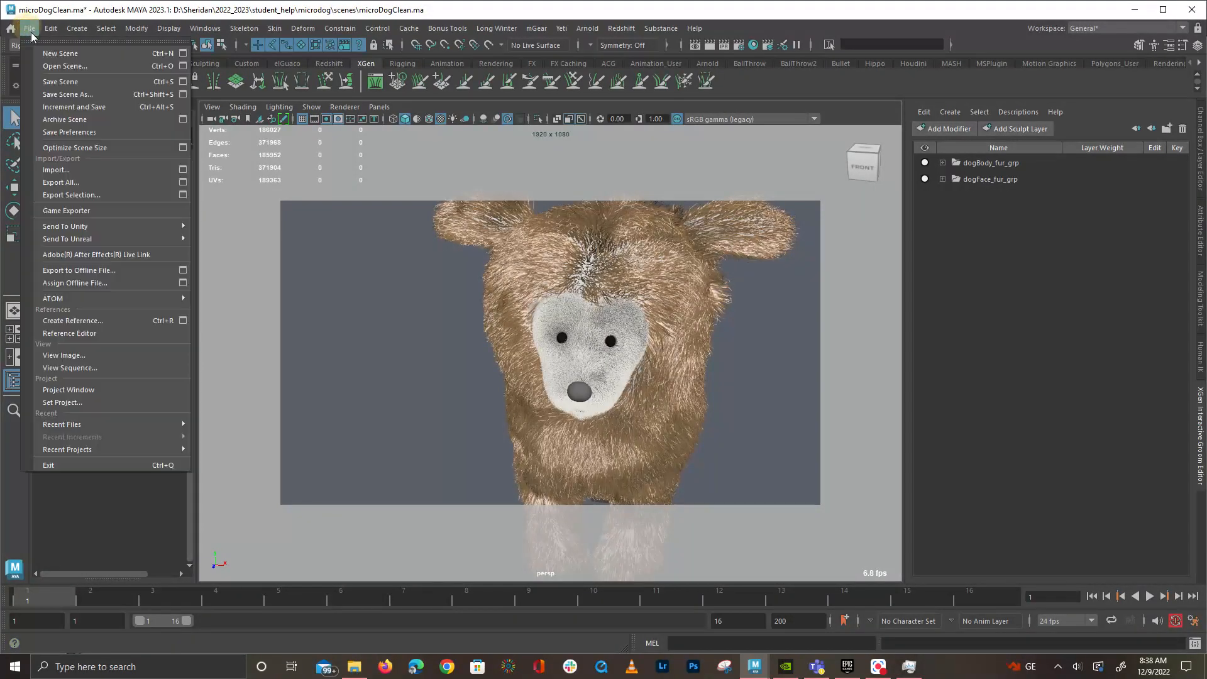
left_click(61, 67)
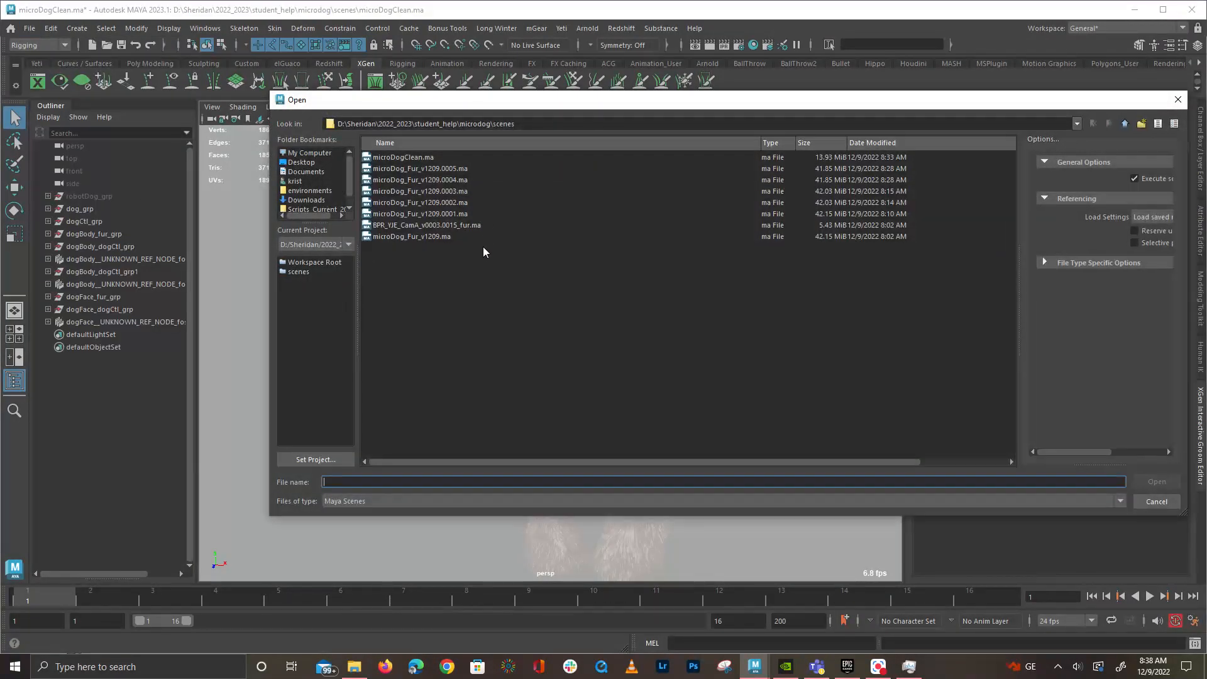
double_click(462, 227)
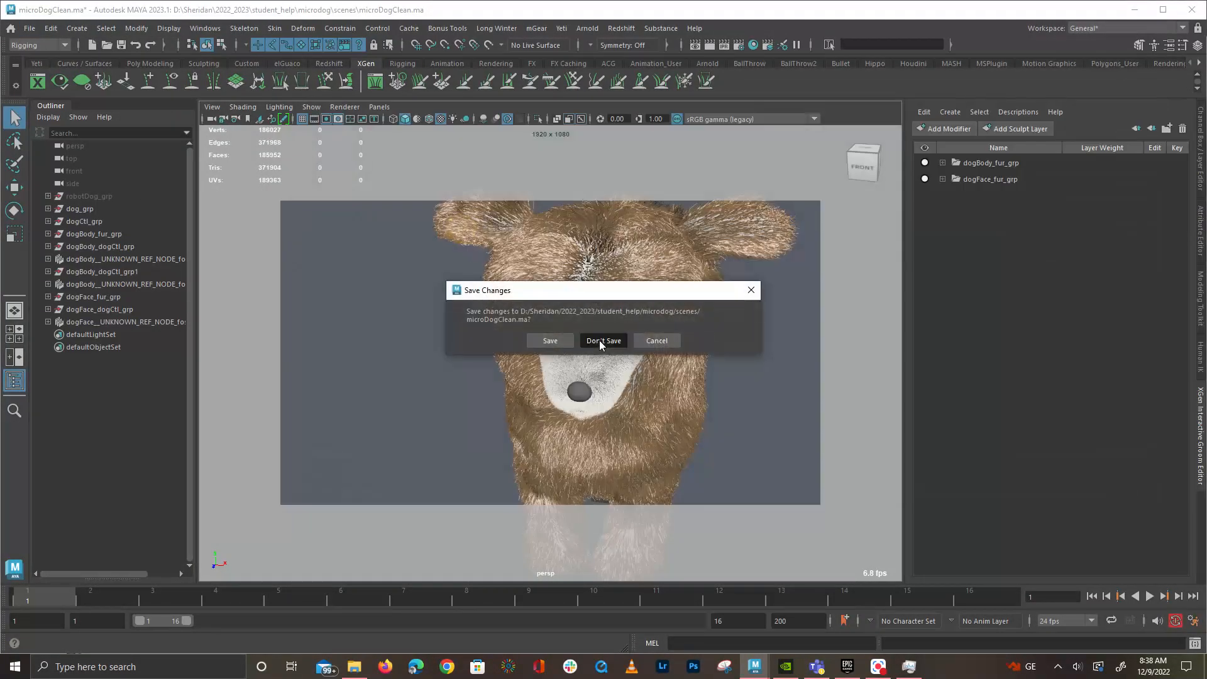
left_click(598, 341)
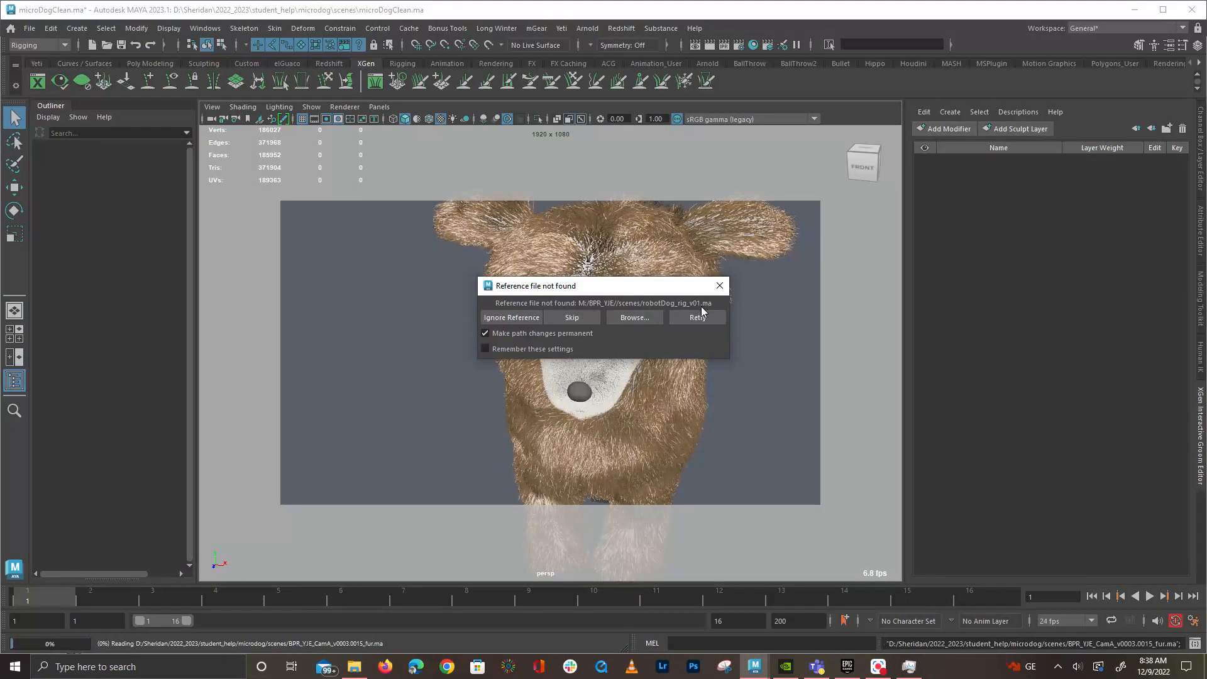
left_click(577, 317)
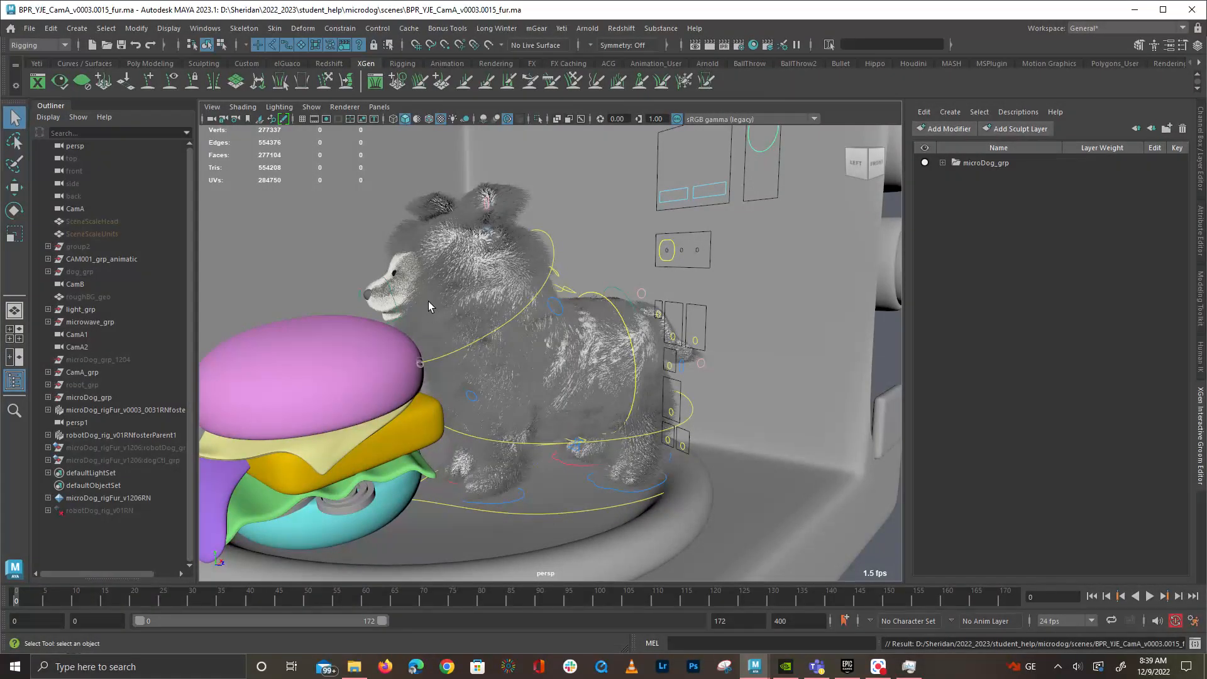
Replace the microDog_rigFur_v1206RN reference with microDogClean.ma from the scenes folder
left_click(30, 28)
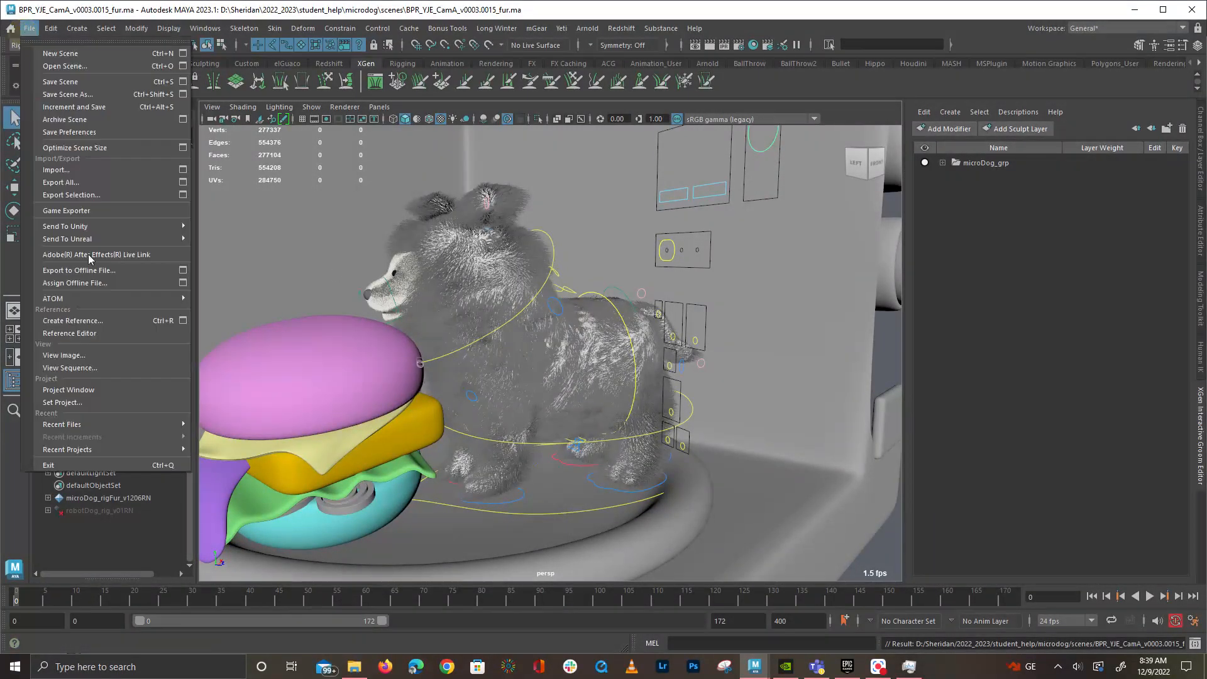
mouse_move(131, 425)
left_click(135, 331)
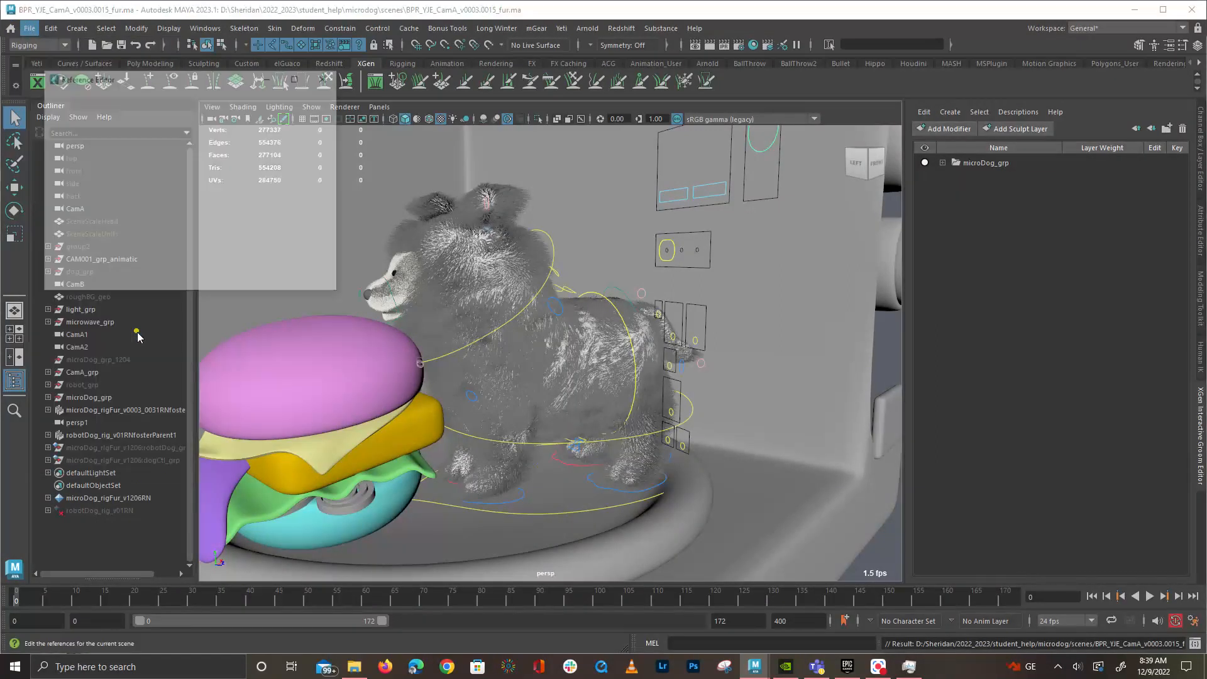
left_click(176, 210)
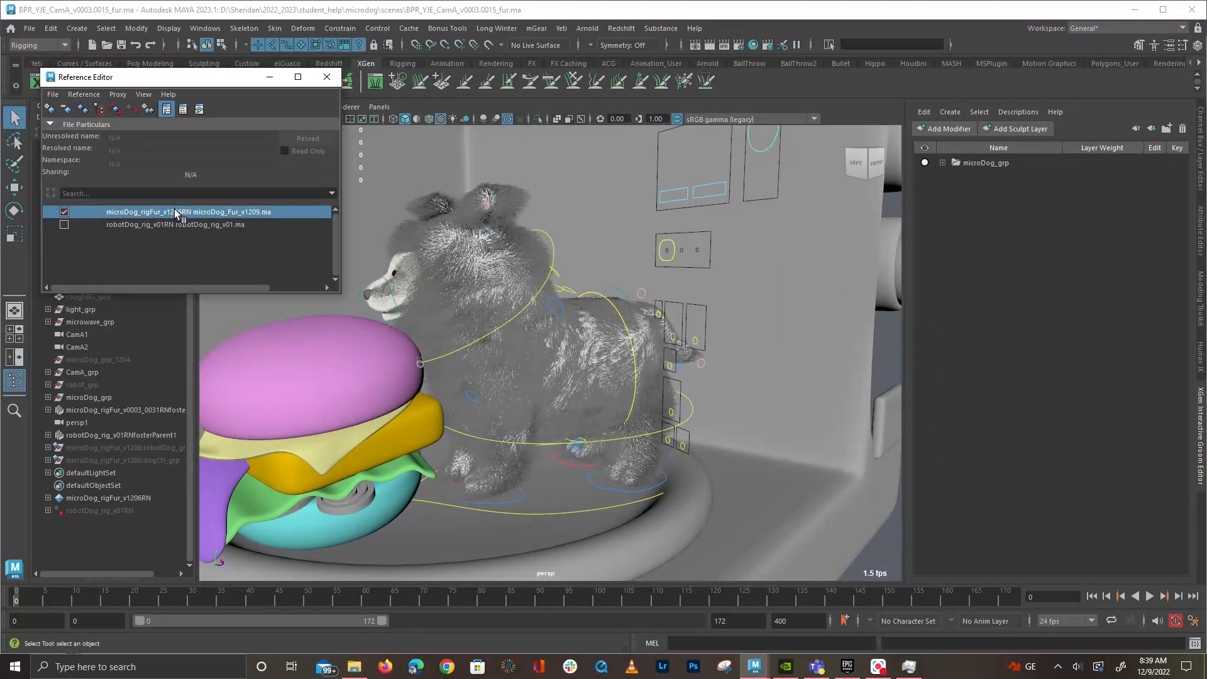
right_click(183, 213)
mouse_move(245, 218)
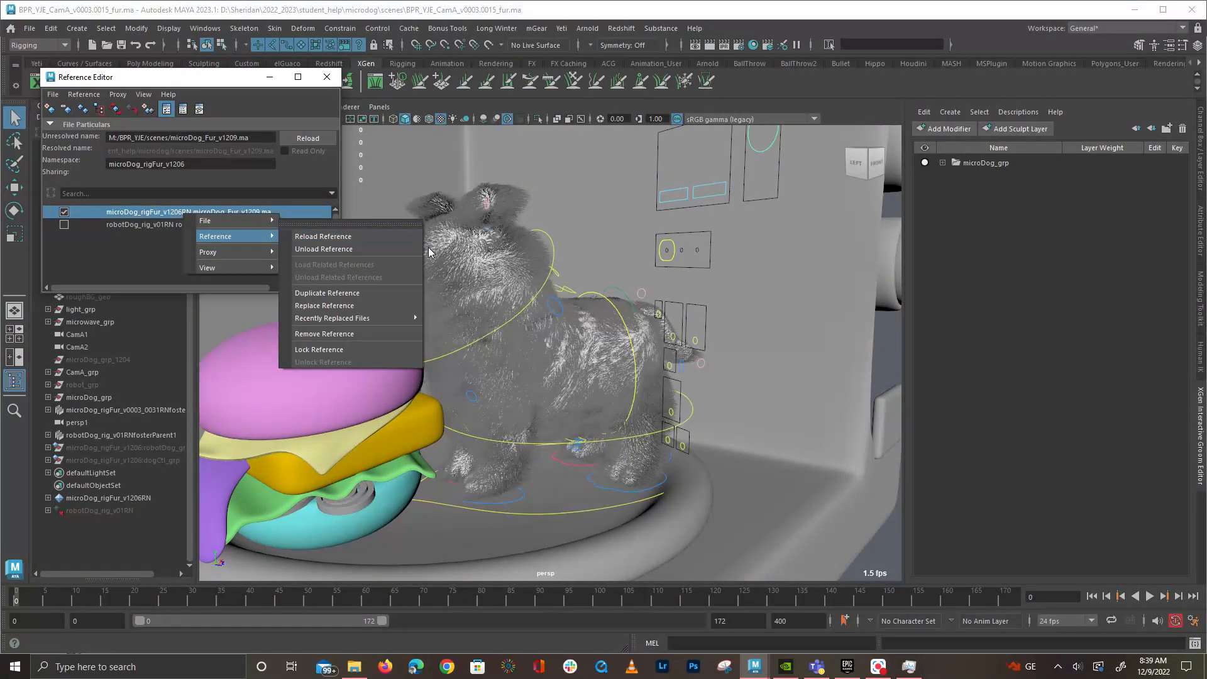
left_click(410, 307)
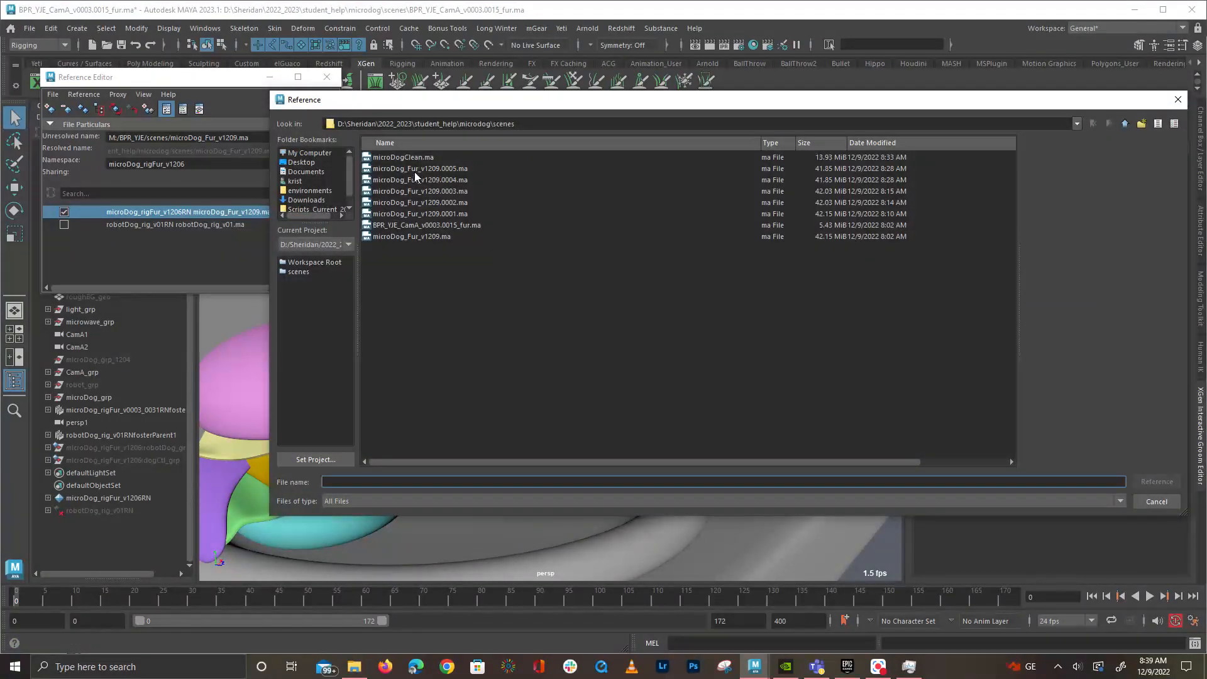
left_click(428, 158)
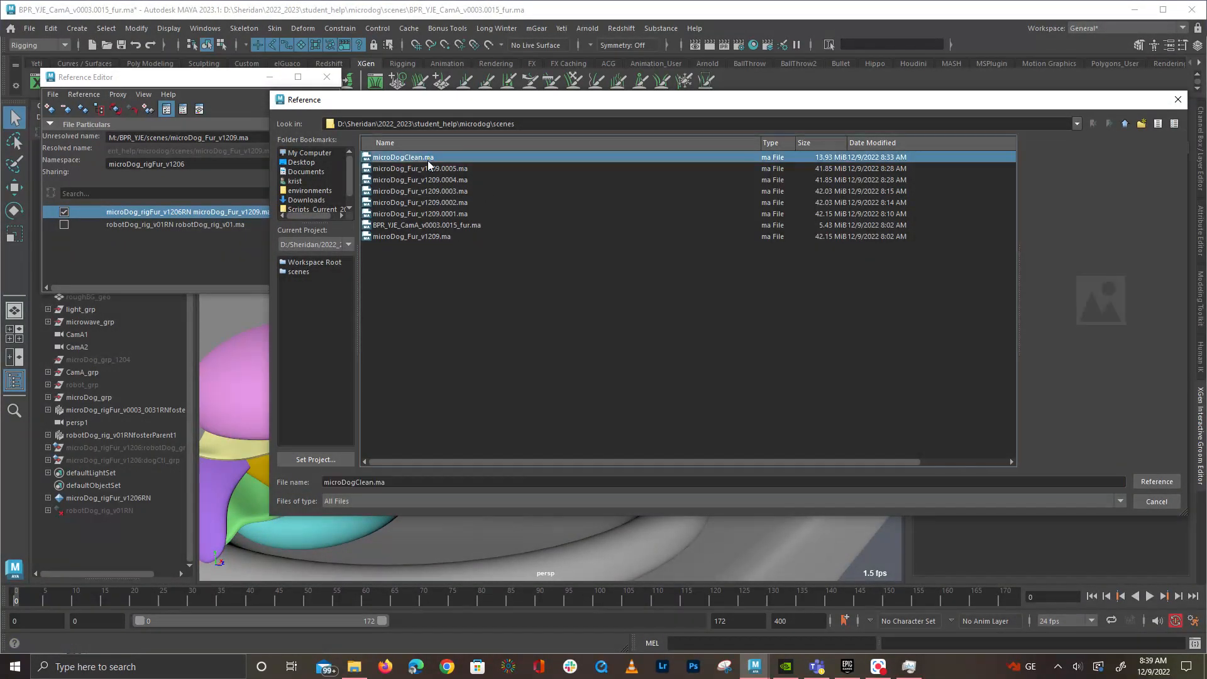
left_click(1156, 481)
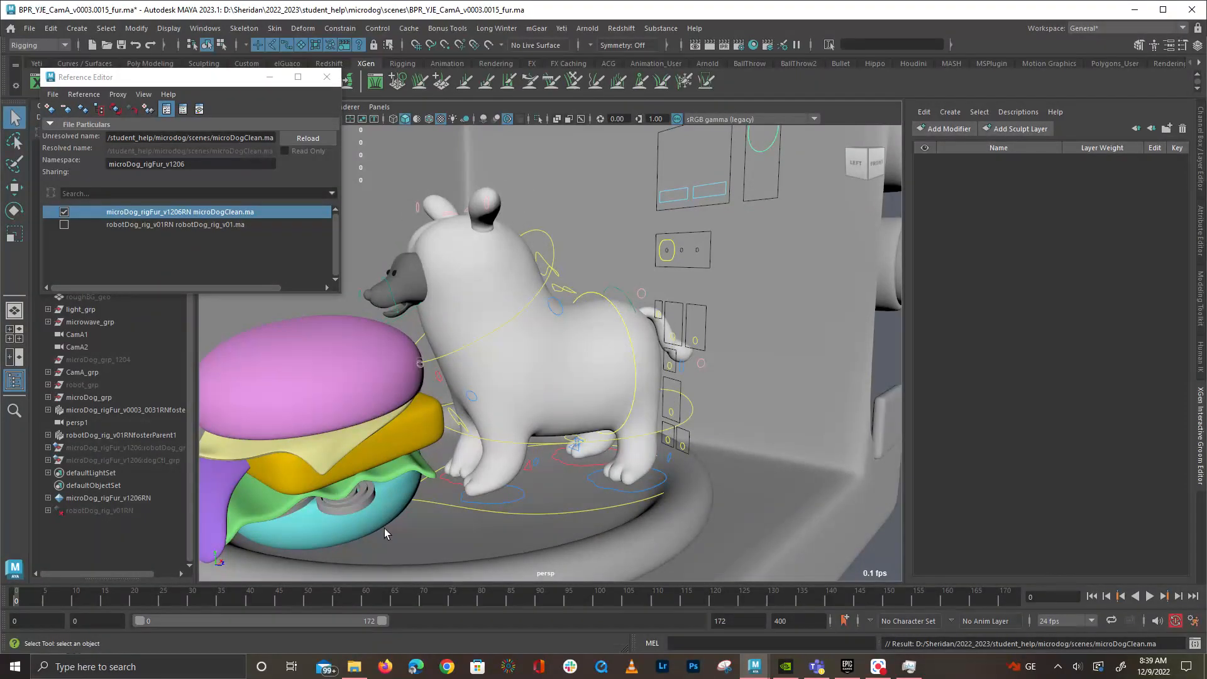
left_click(327, 77)
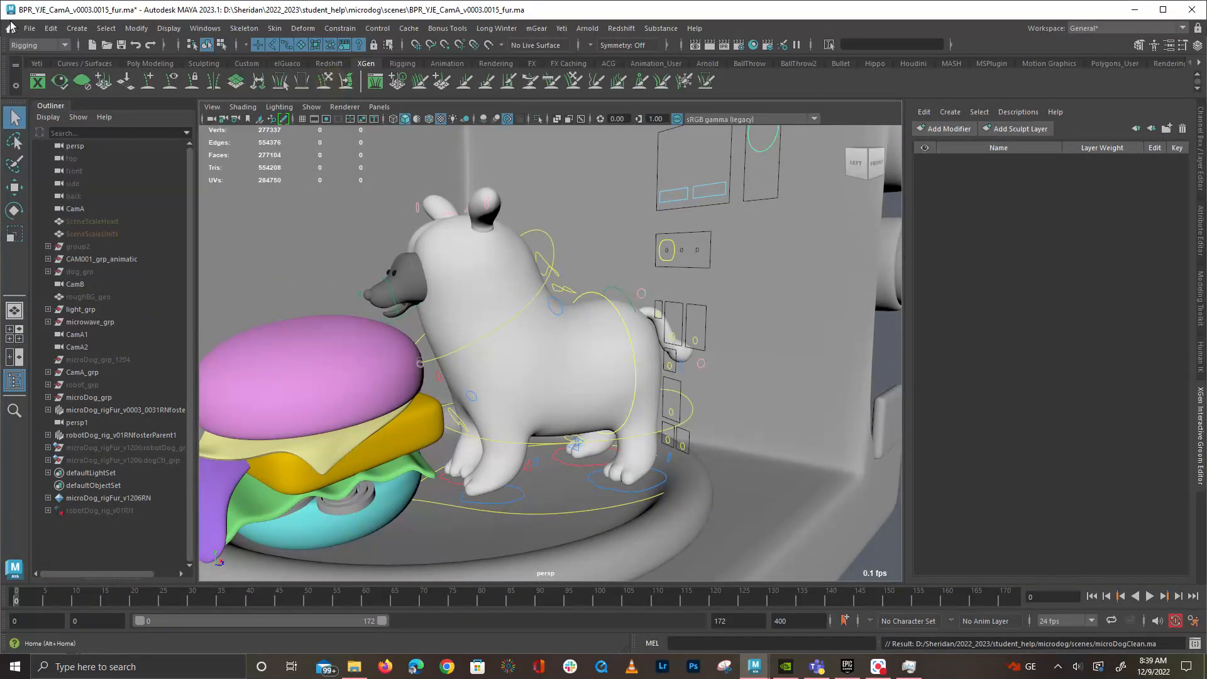
Save the shot scene as an incremented version, BPR_YJE_CamA_v0003.0015_fur.0001.ma
left_click(28, 34)
left_click(60, 108)
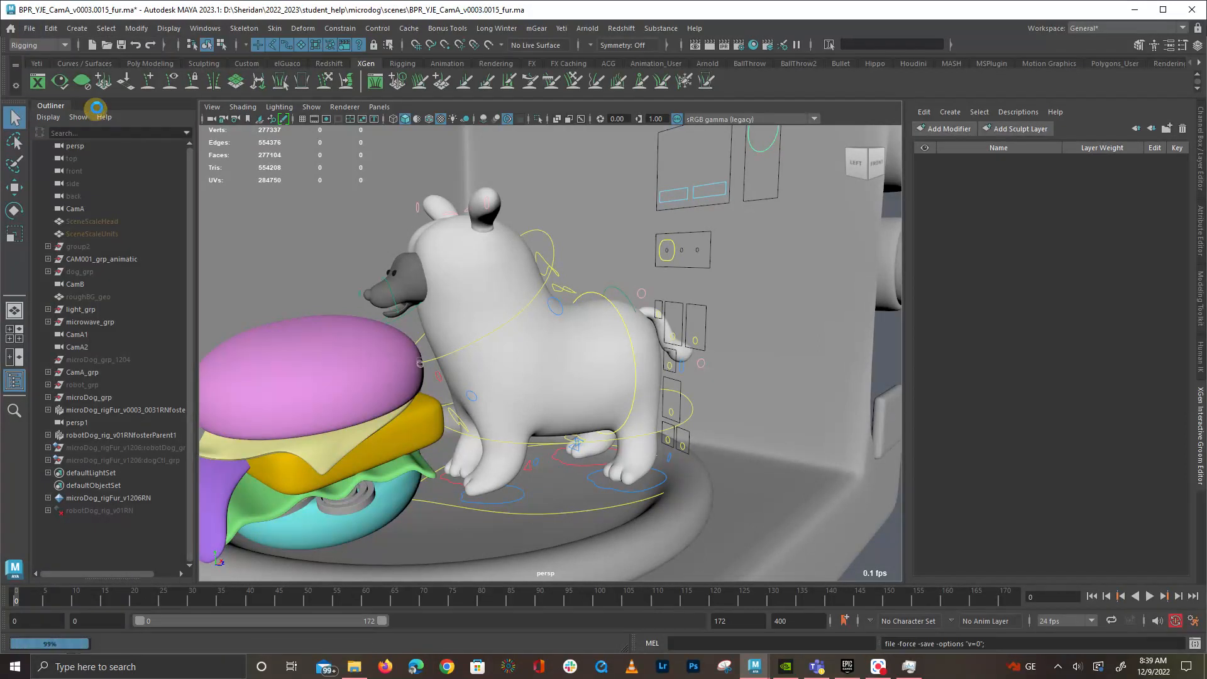
left_click(29, 29)
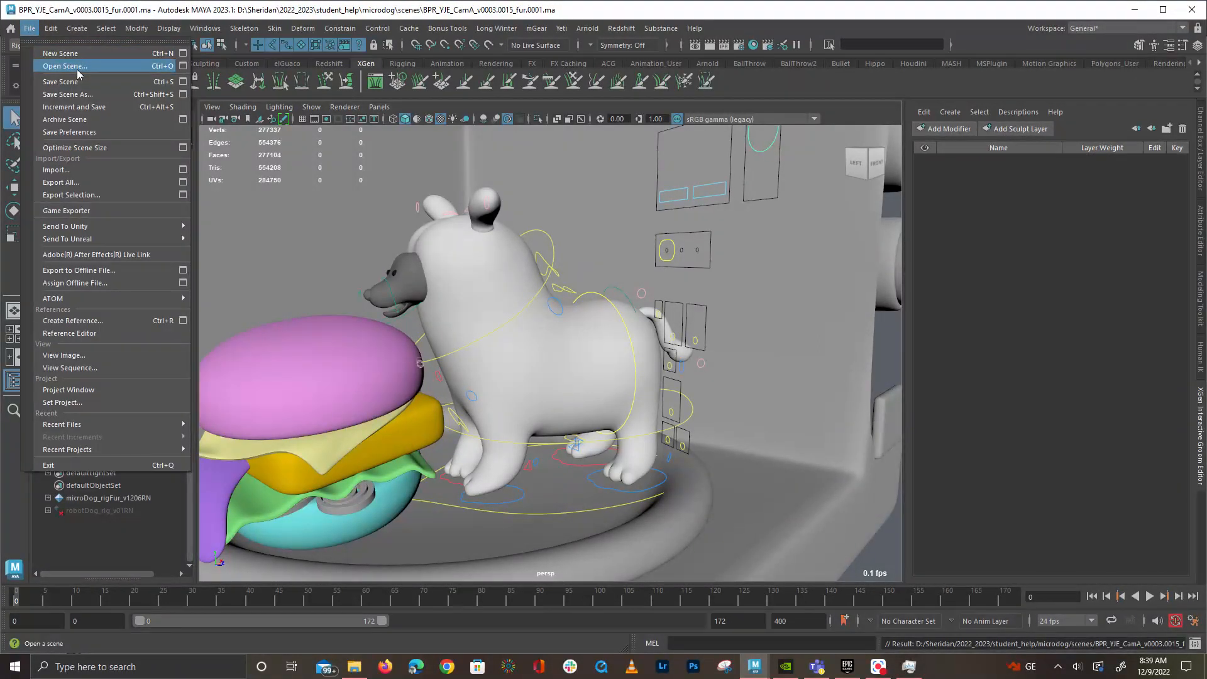
Import the objects from the microDogClean.ma reference into the shot scene
left_click(461, 171)
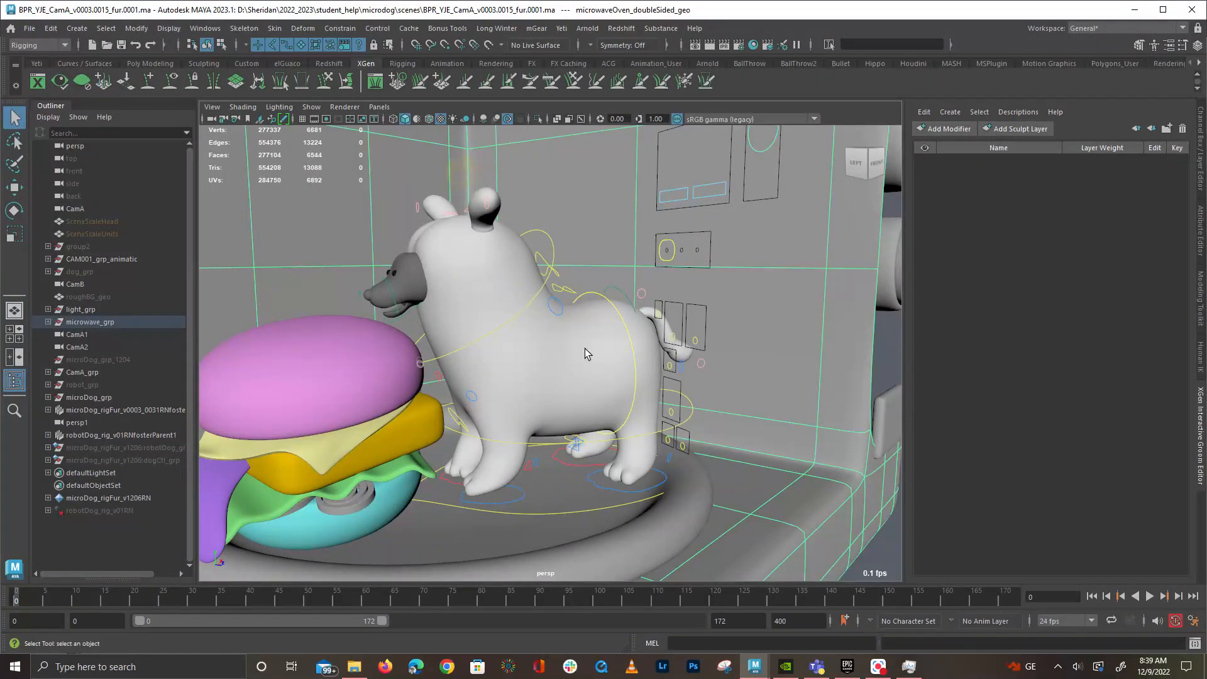
left_click(481, 318, "shift")
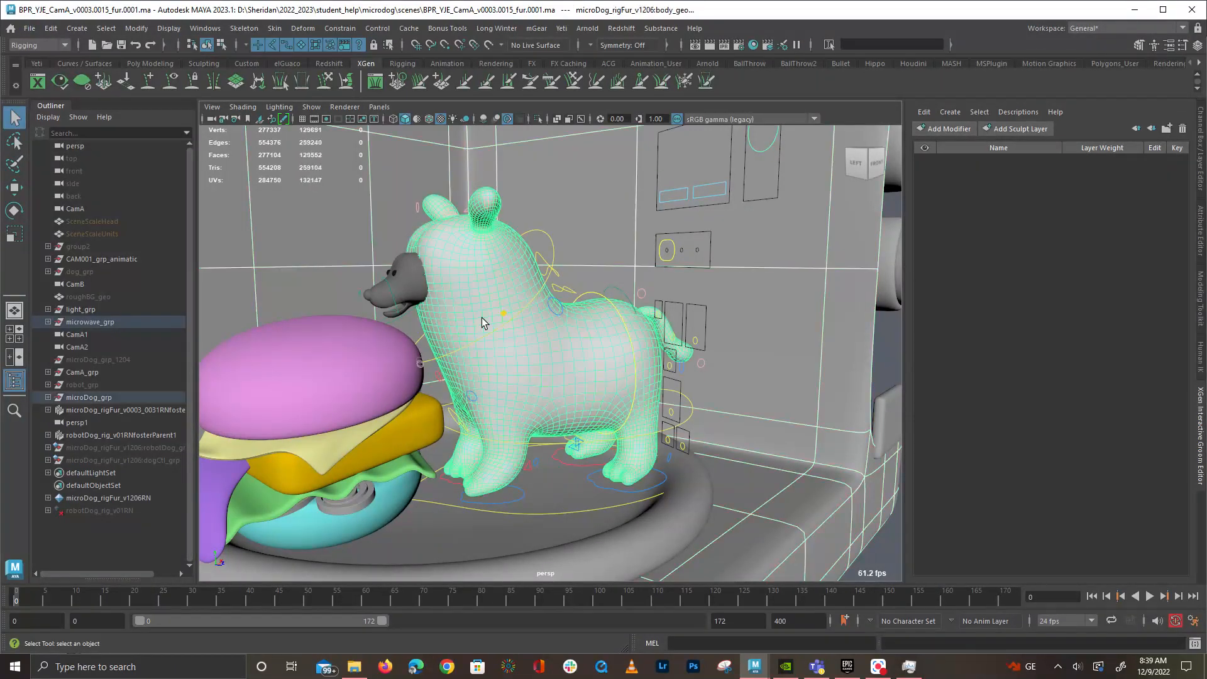
left_click(29, 29)
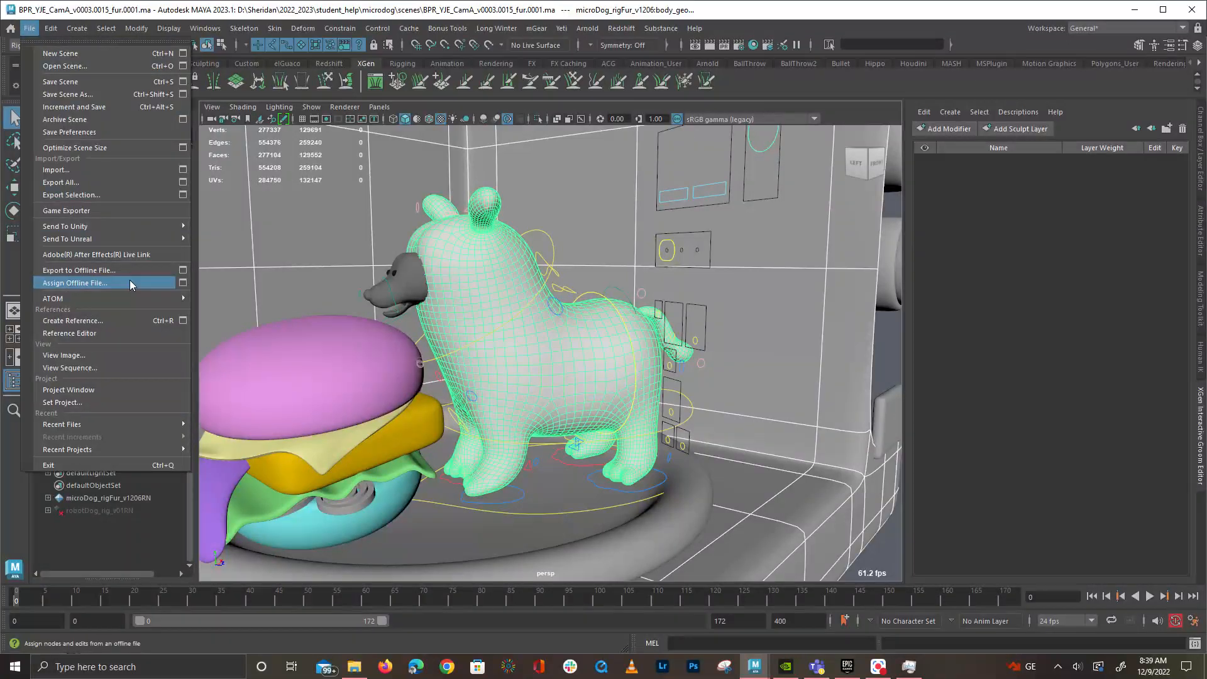
left_click(153, 333)
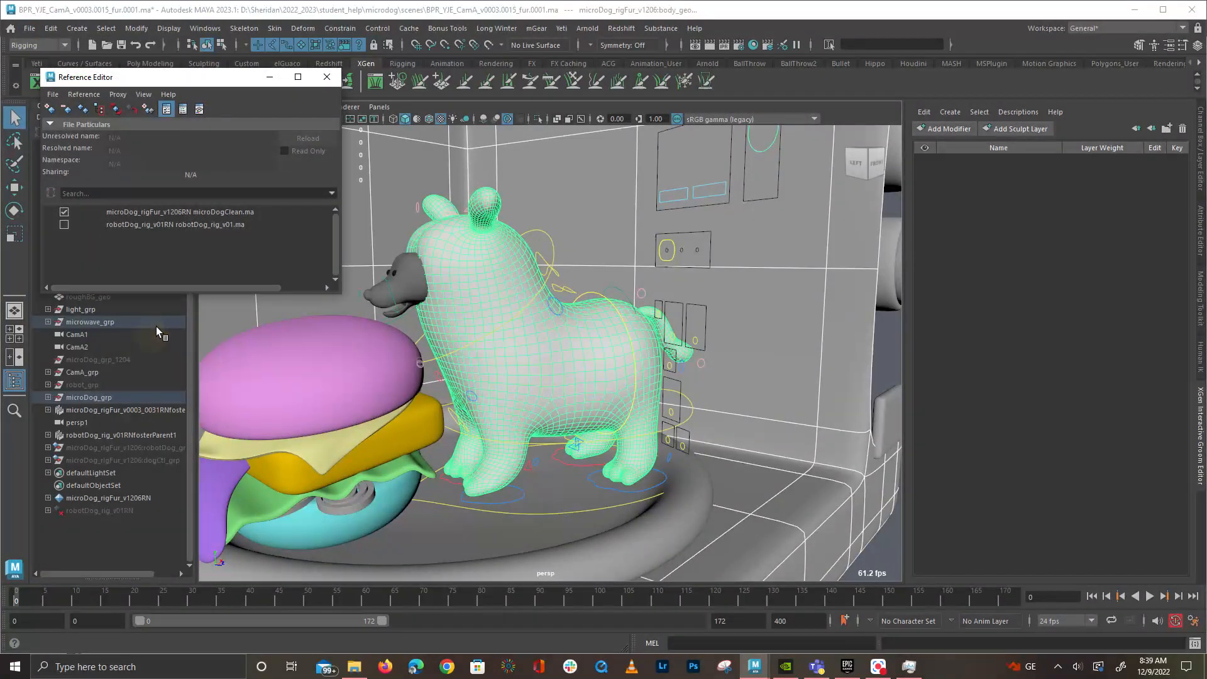
right_click(207, 210)
mouse_move(262, 215)
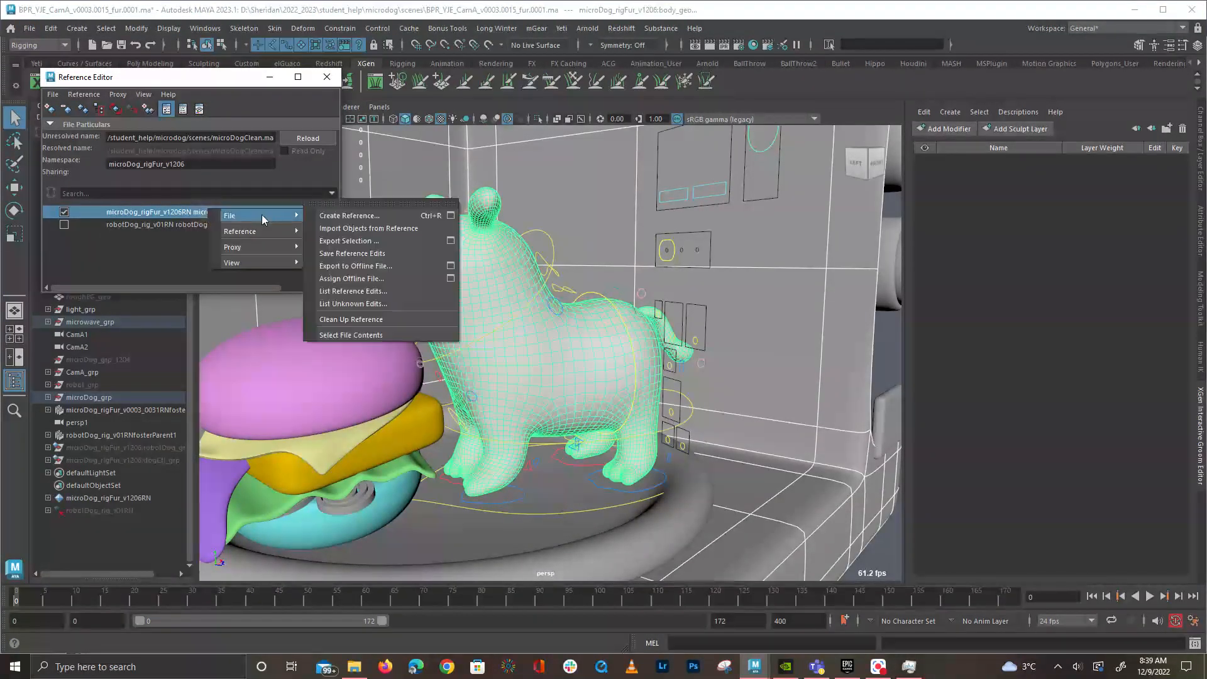
left_click(395, 229)
left_click(327, 77)
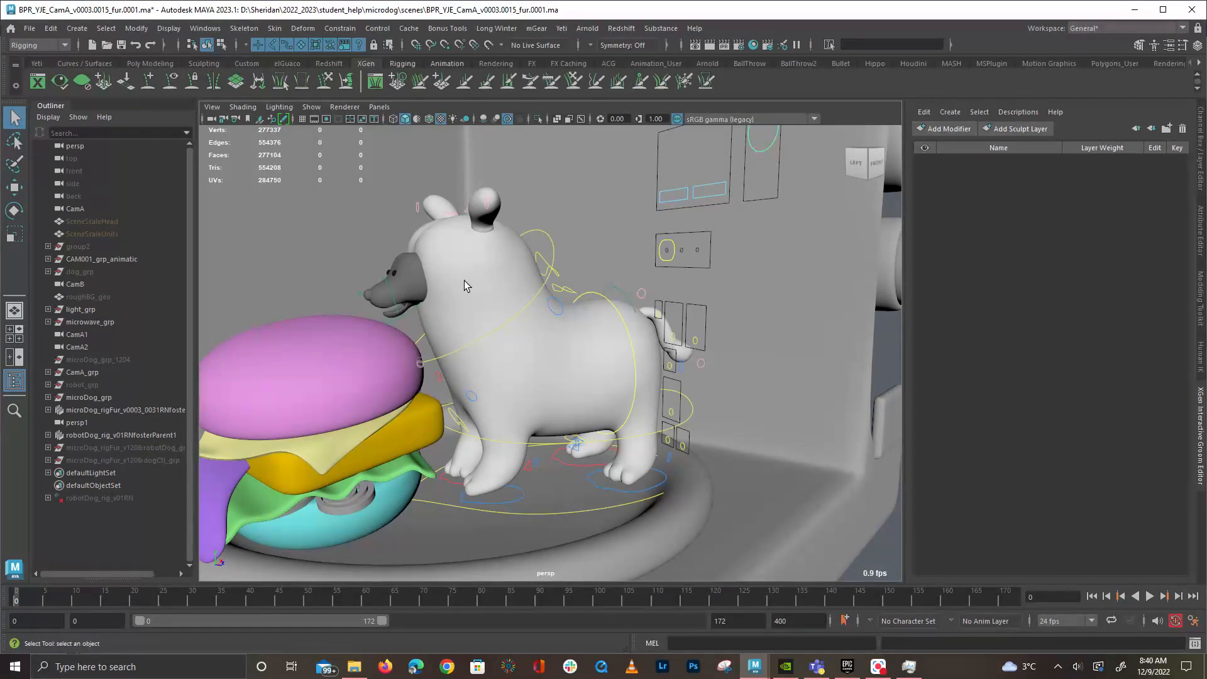
left_click(37, 30)
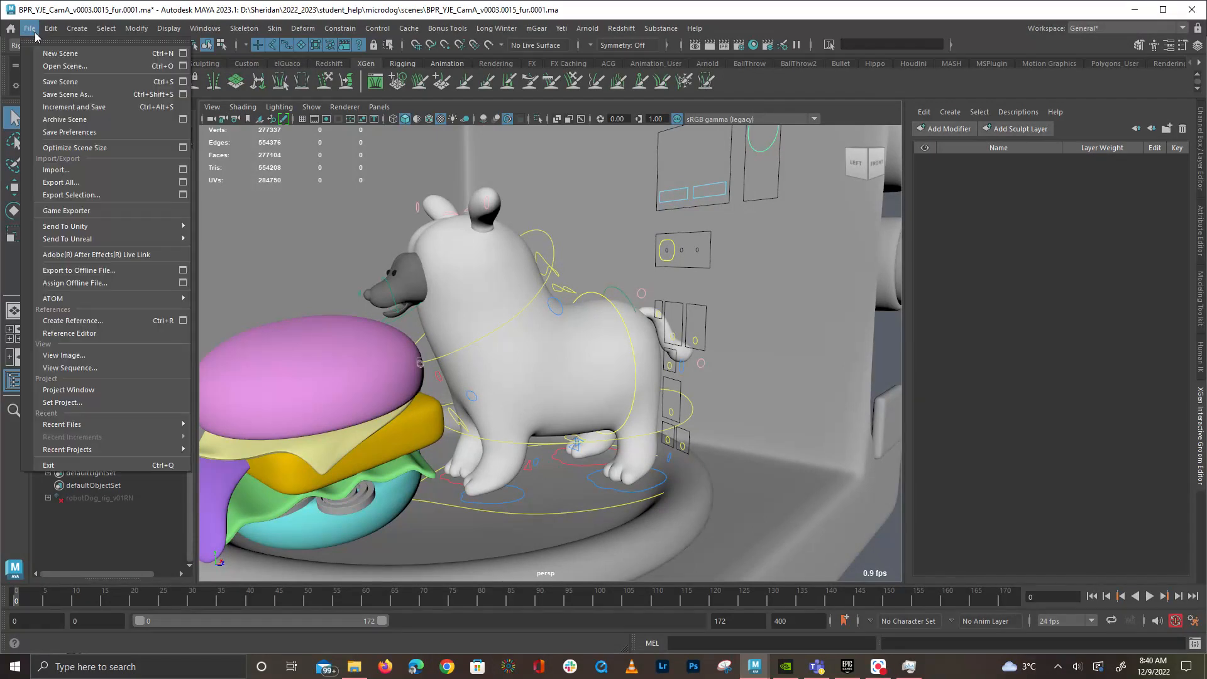
left_click(85, 66)
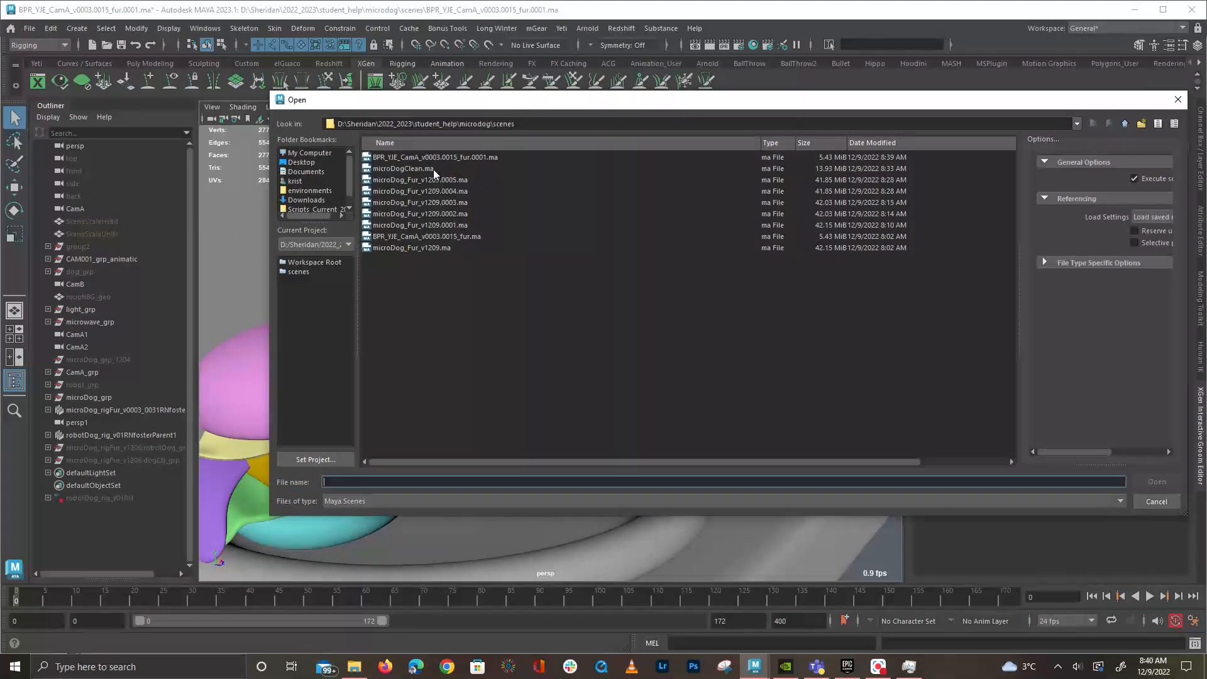
left_click(1156, 501)
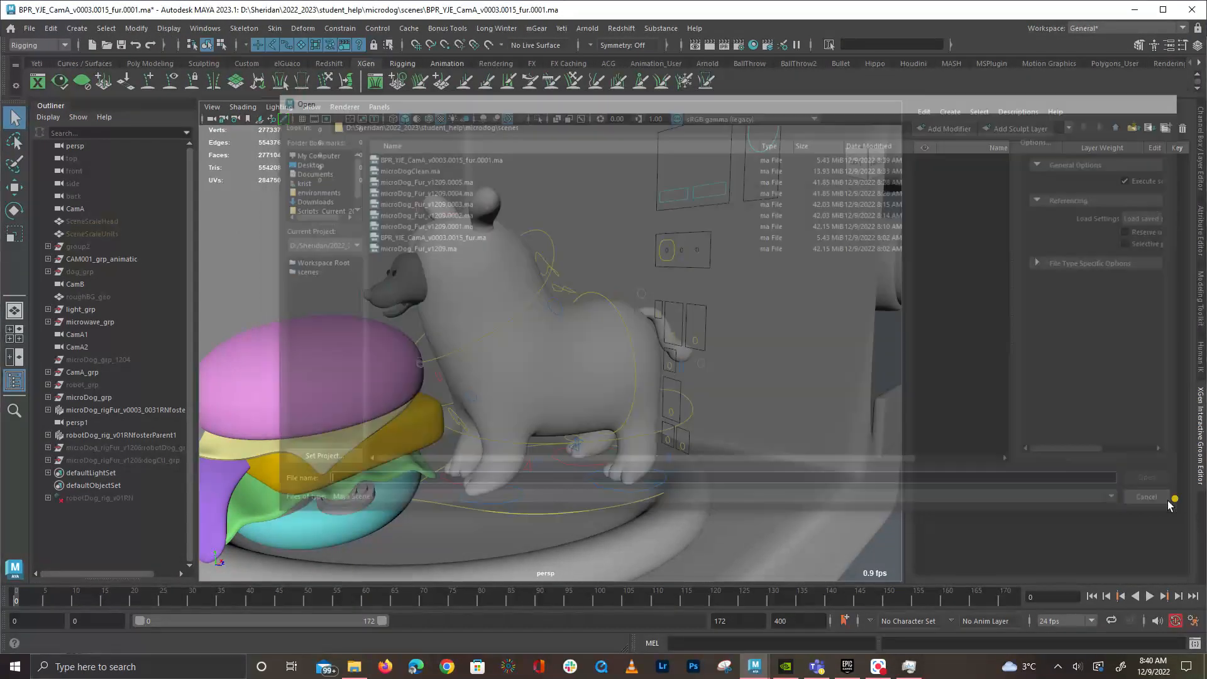
Save the scene with the imported dog under the new name BPR_YJE_CamA_IMPORTED_fur.0001.ma
left_click(28, 29)
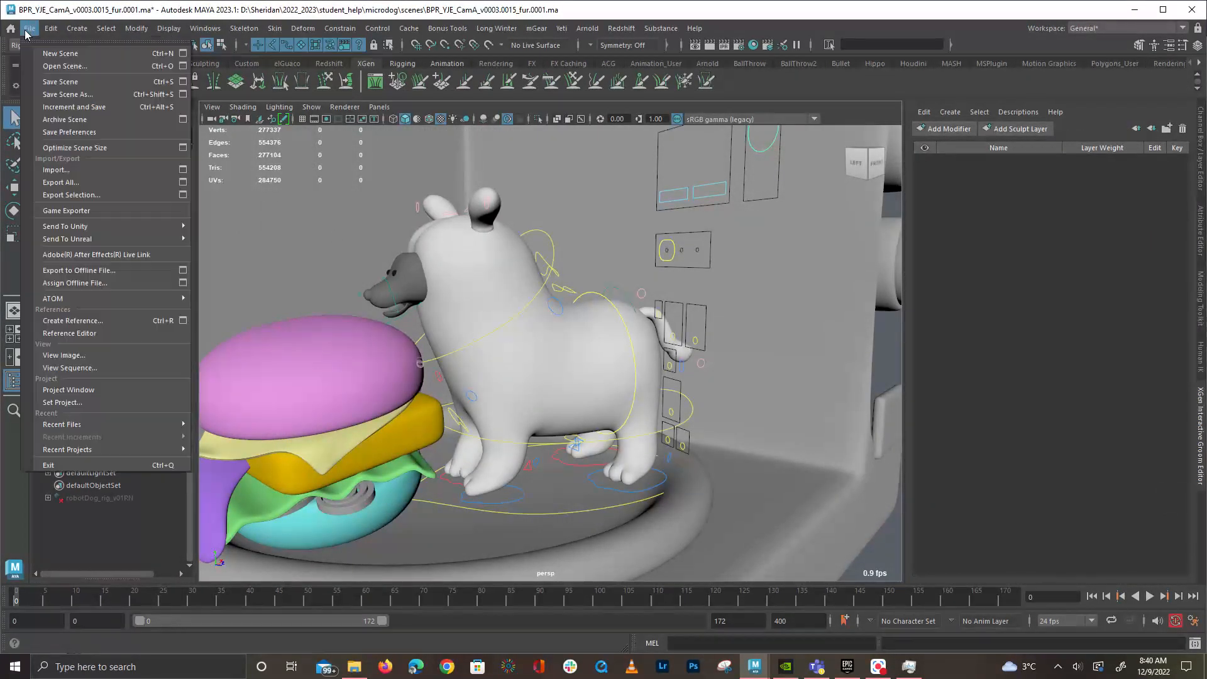
left_click(85, 94)
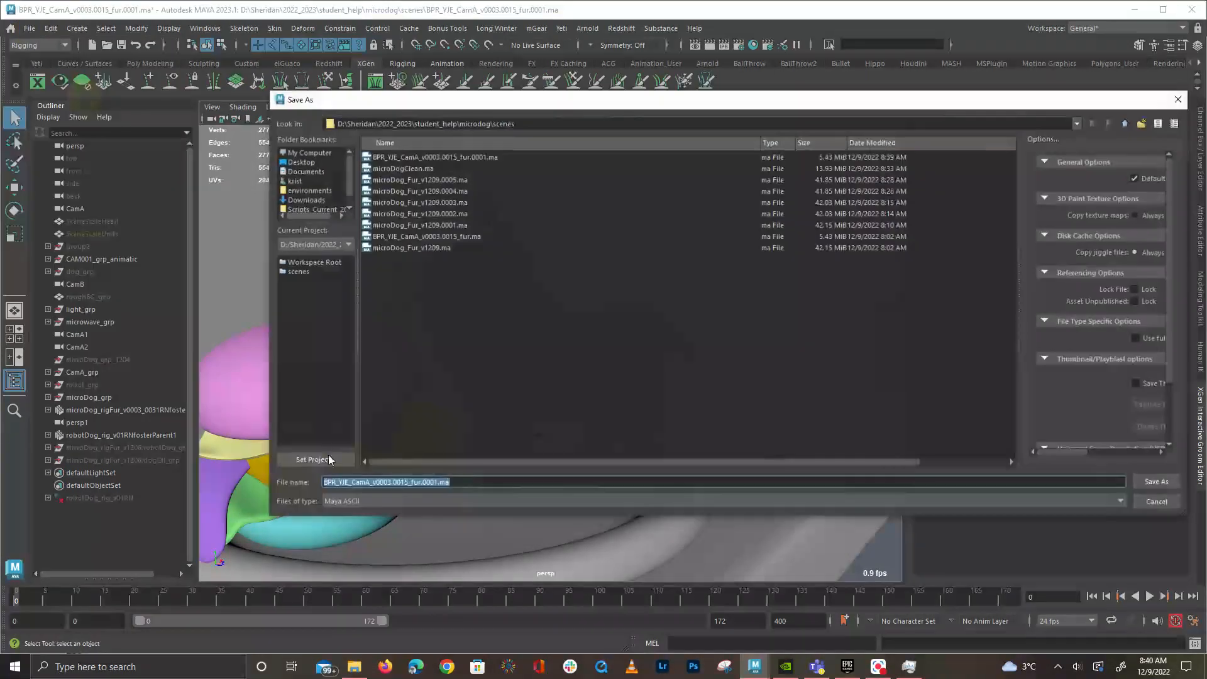
left_click(393, 482)
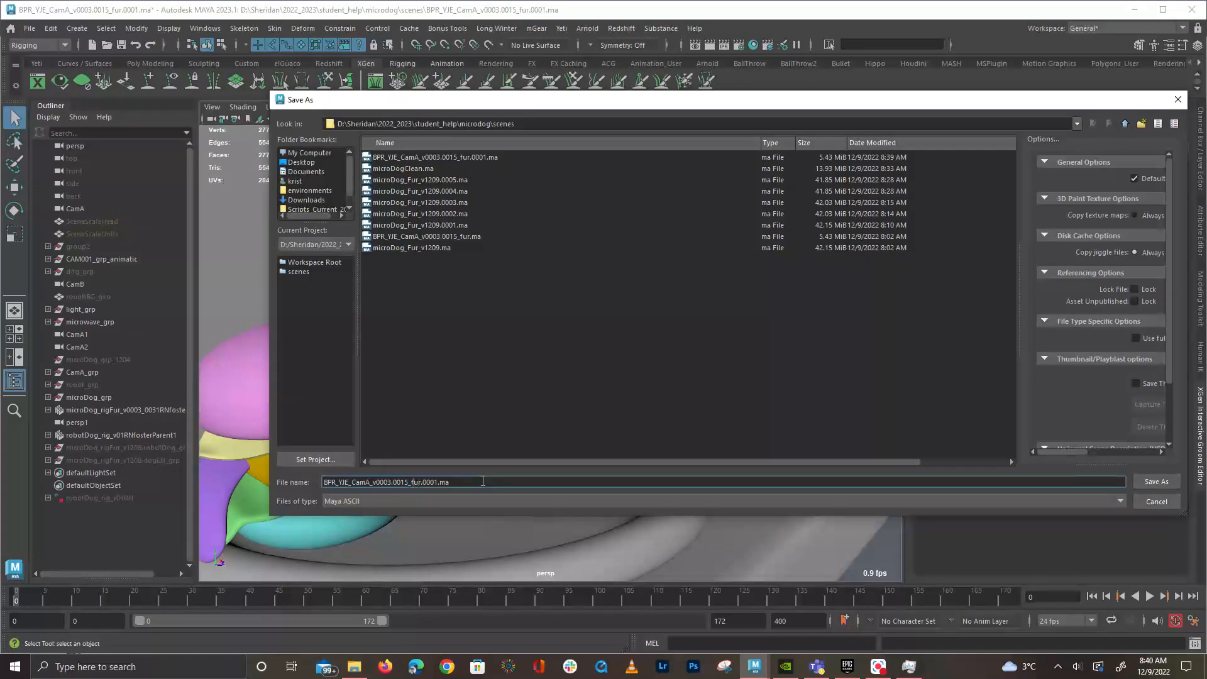
key("BackSpace")
key("BackSpace")
key("BackSpace")
key("BackSpace")
key("BackSpace")
key("BackSpace")
key("BackSpace")
key("BackSpace")
key("BackSpace")
key("BackSpace")
key("BackSpace")
type("_IMPORTED_")
key("BackSpace")
key("Return")
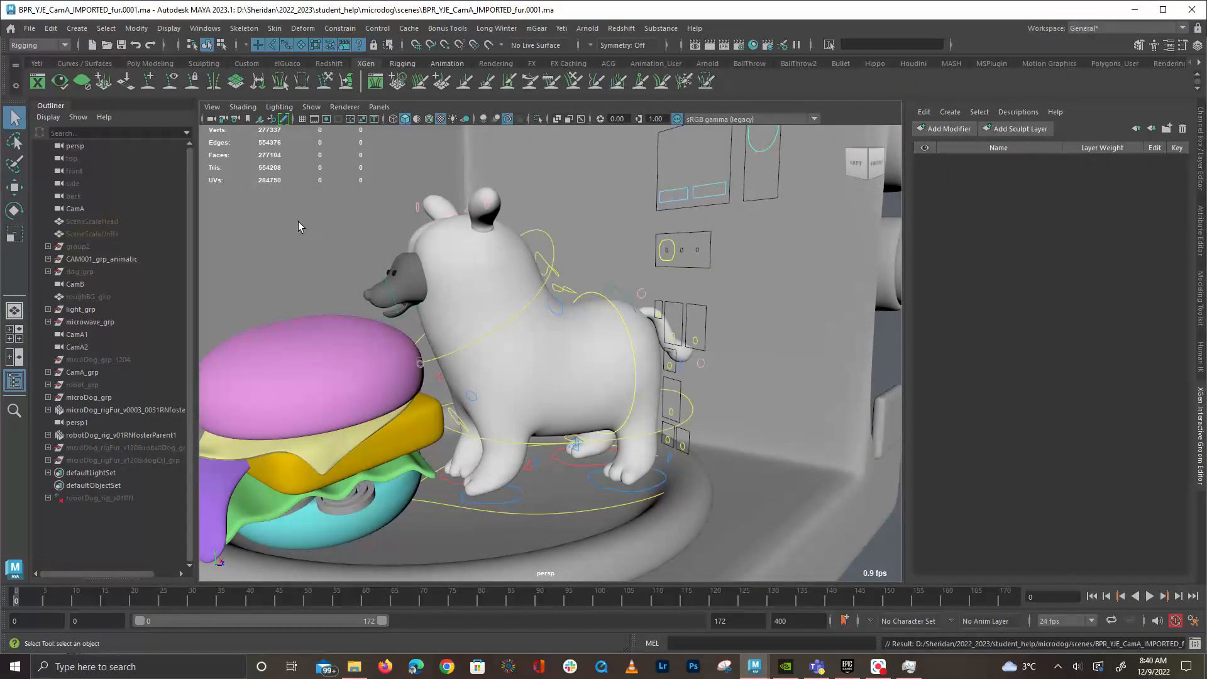
Open BPR_YJE_CamA_v0003.0015_fur.0001.ma, skipping the missing robotDog_rig_v01.ma reference, and select the dog's body_geo mesh
left_click(29, 29)
left_click(65, 66)
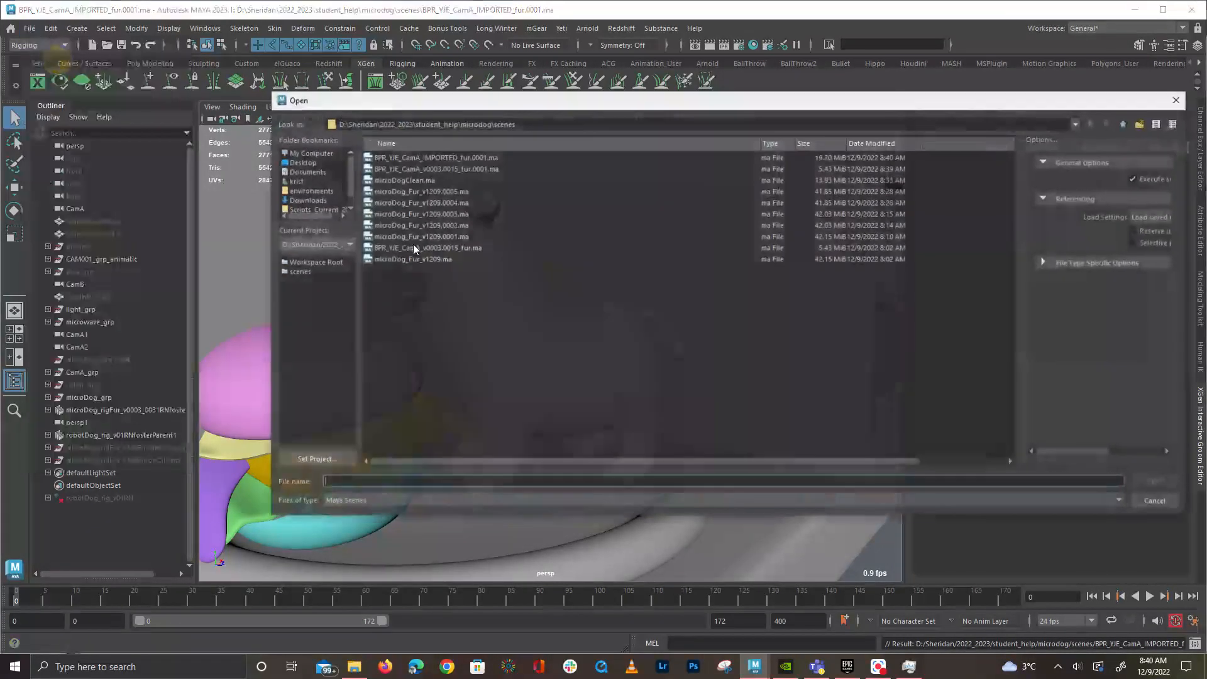
double_click(474, 169)
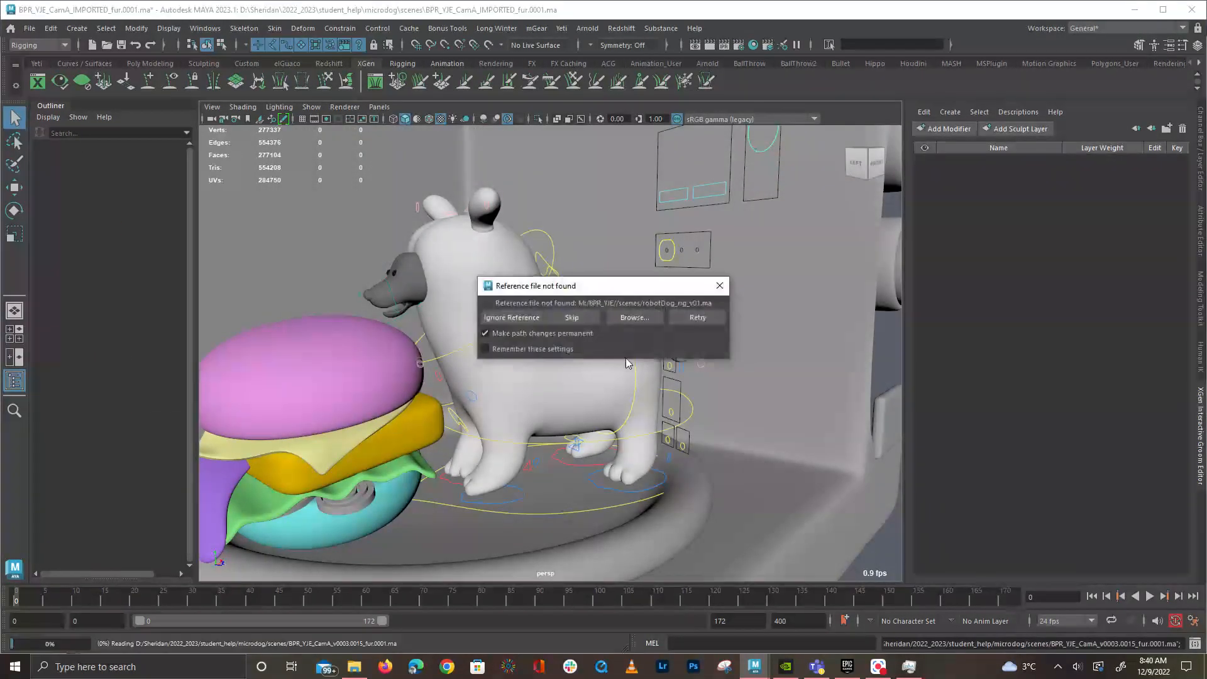
left_click(572, 317)
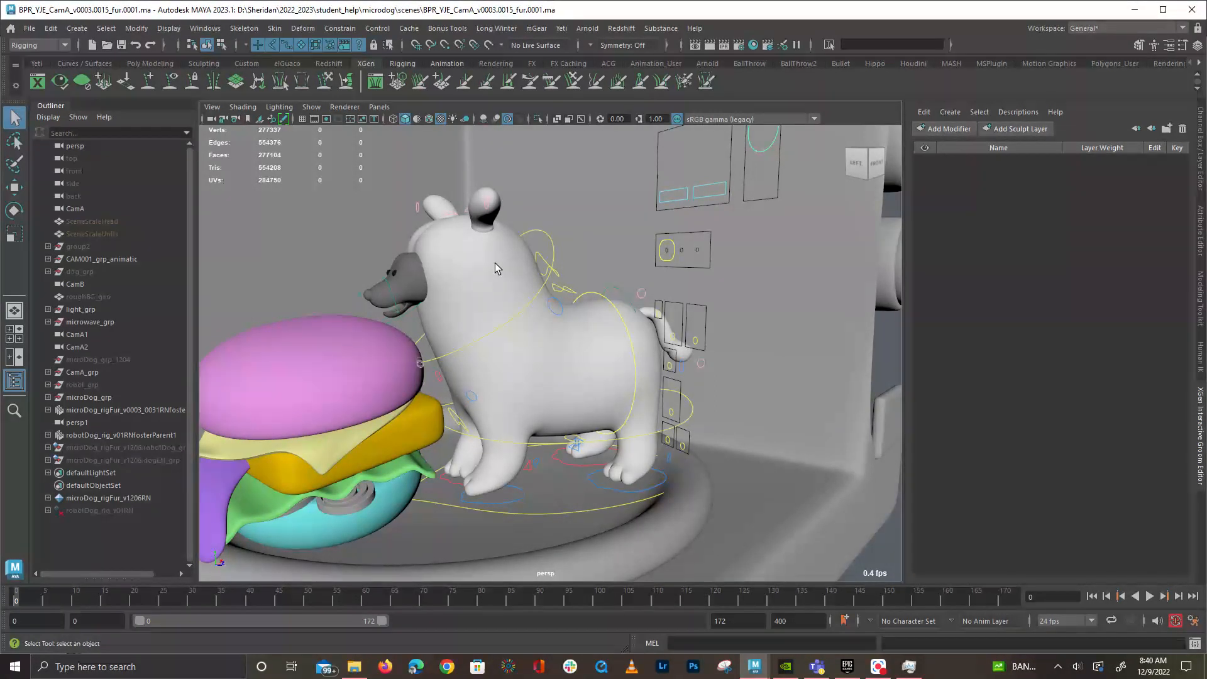
left_click(489, 277)
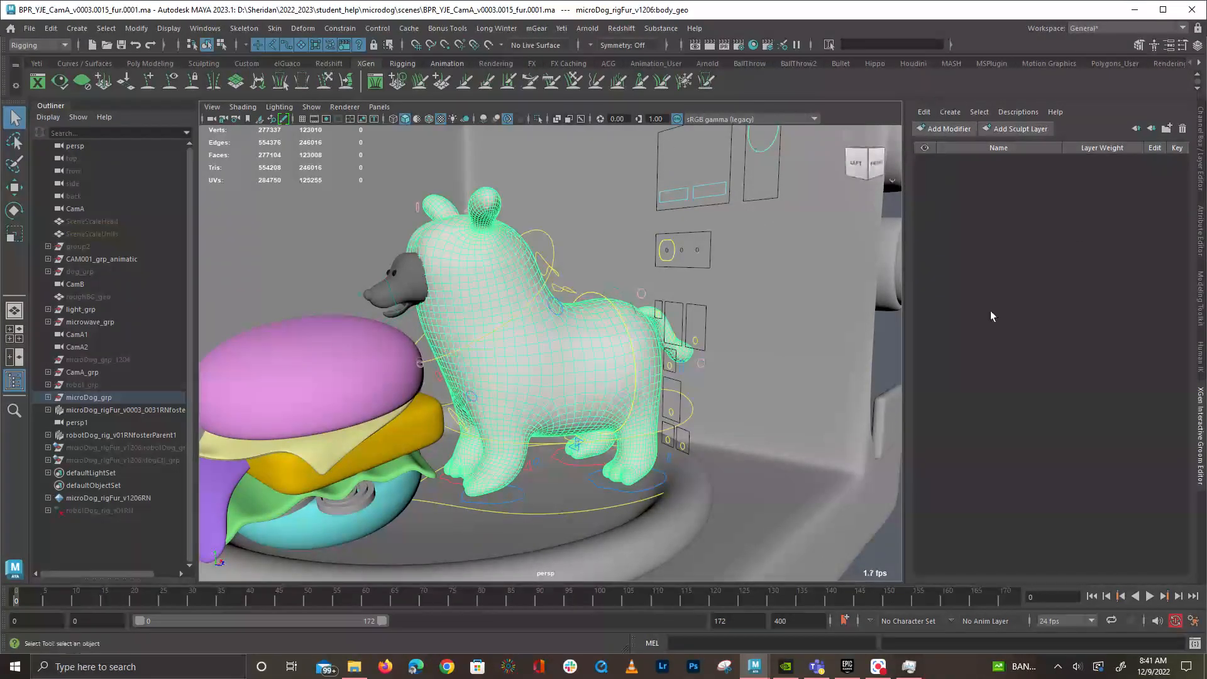
left_click(1005, 116)
mouse_move(1044, 136)
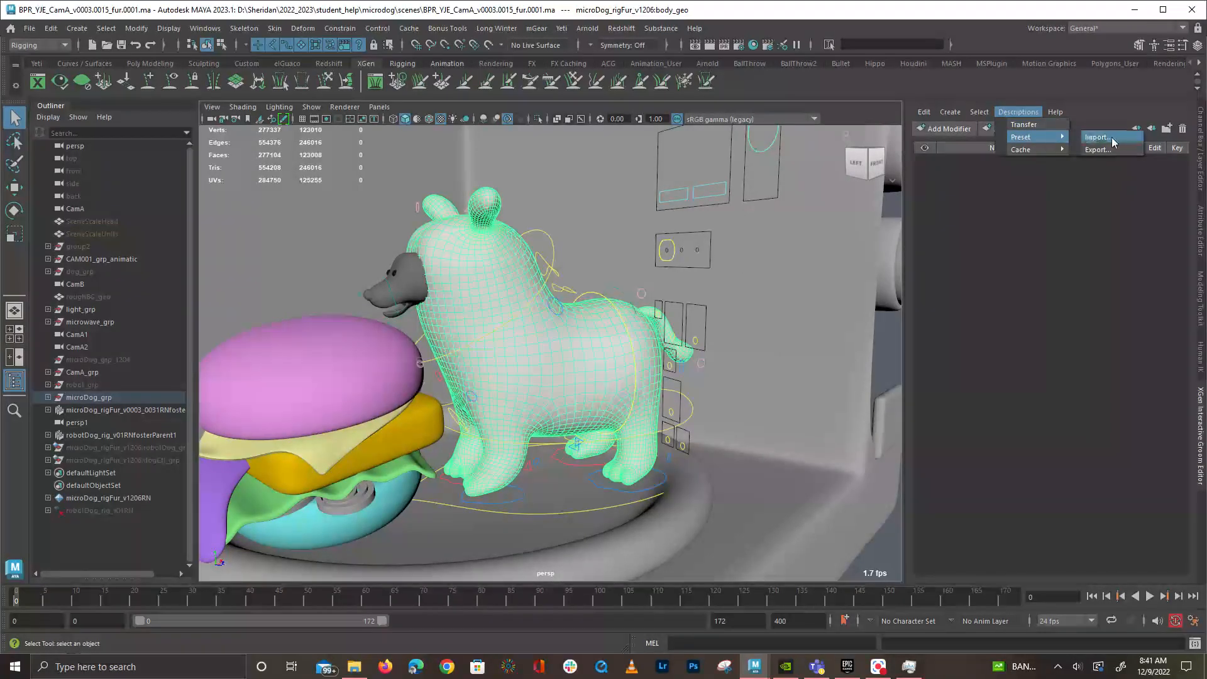
left_click(1112, 138)
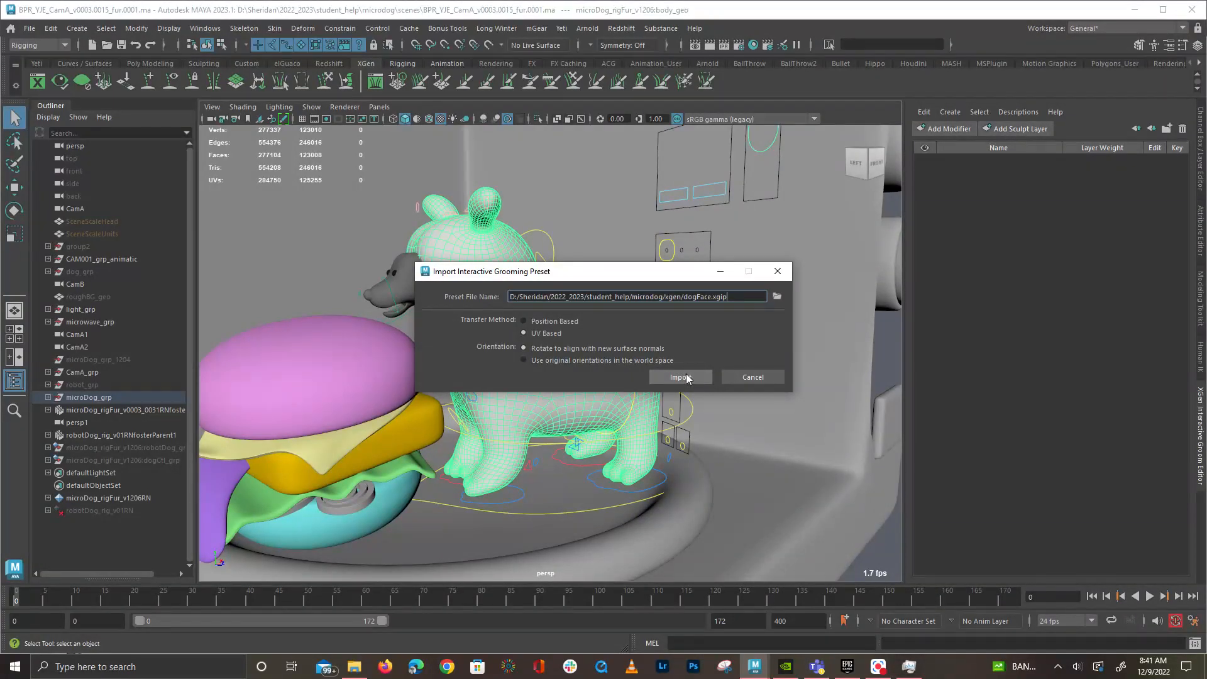
left_click(740, 375)
Set the skinCluster9 envelope of the dog's body_geo mesh to 0
key("ctrl+a")
key("ctrl+a")
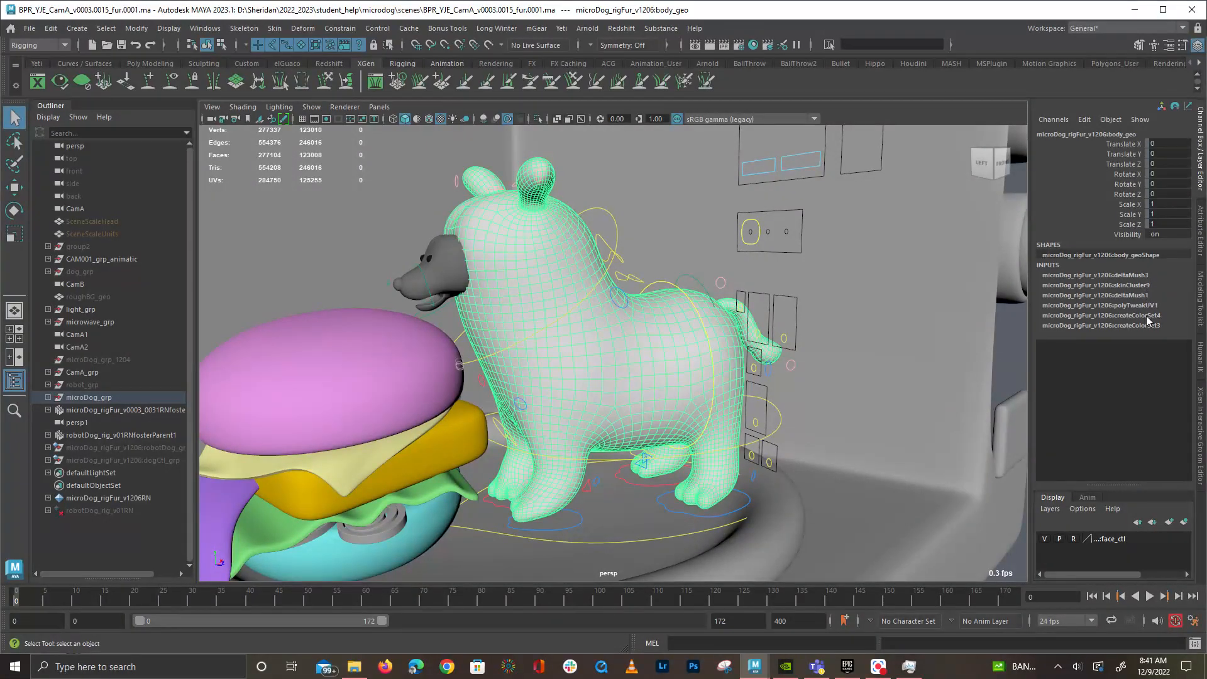
left_click(1140, 285)
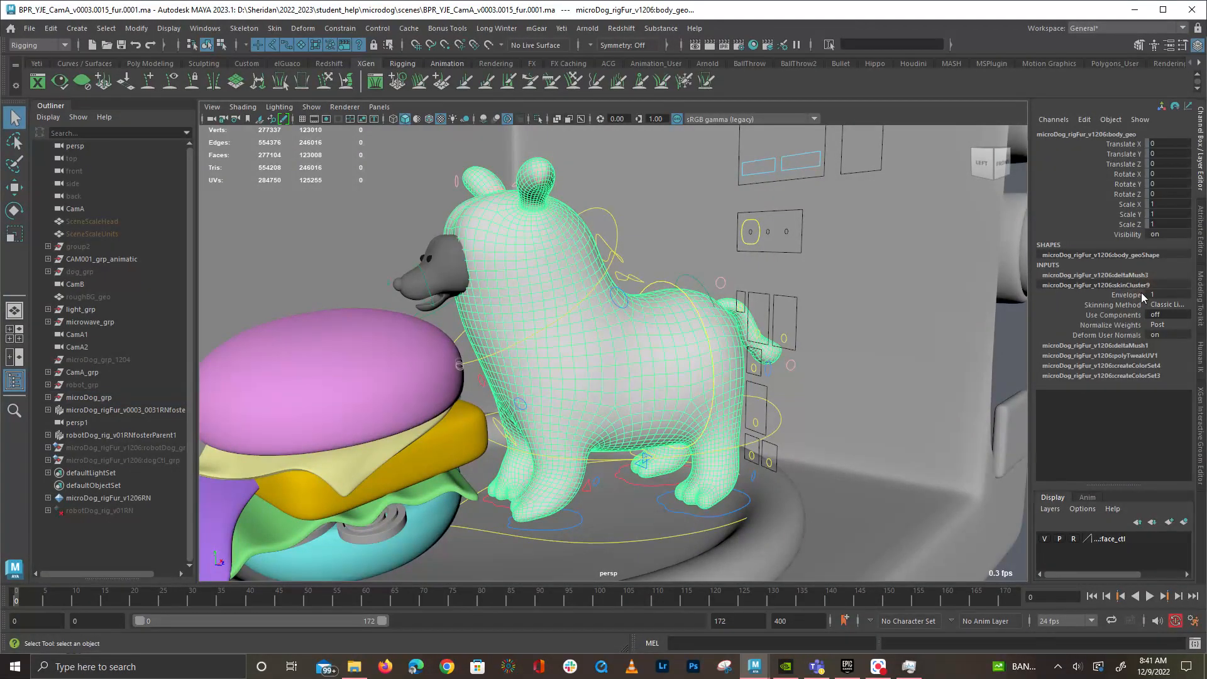
left_click(1140, 293)
middle_click_drag(956, 312, 669, 283)
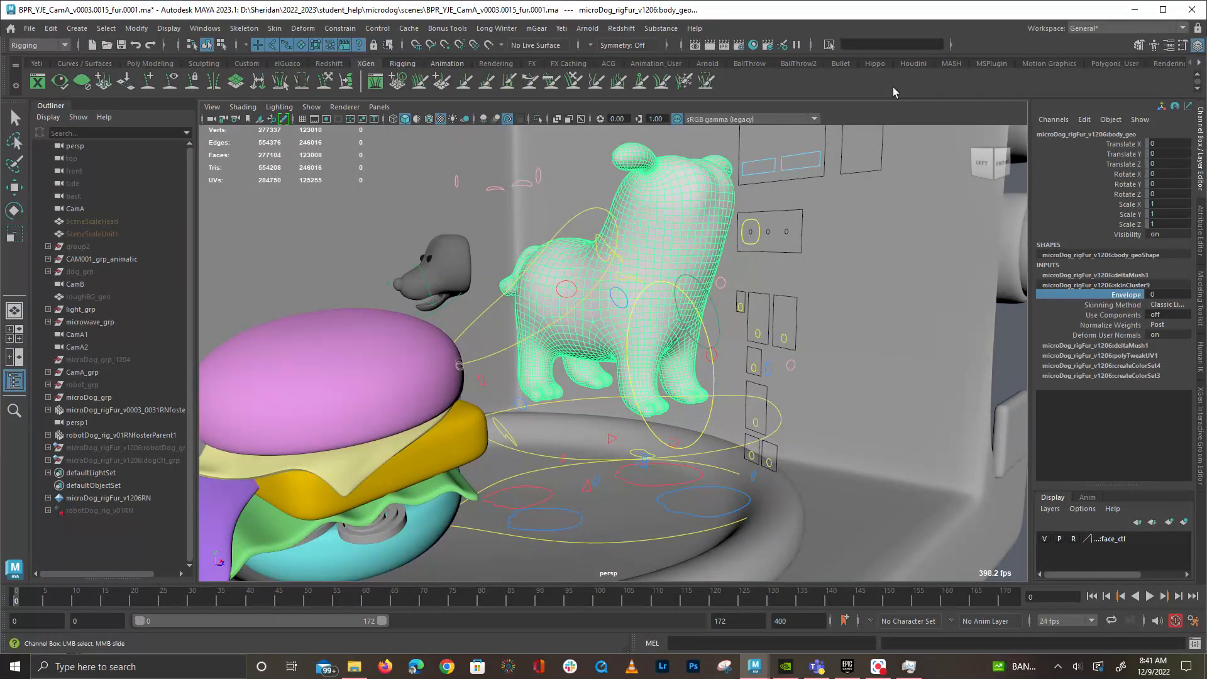
key("ctrl+1")
key("ctrl+1")
Set the skinCluster8 envelope of the dog's face_geo mesh to 0
left_click(439, 275)
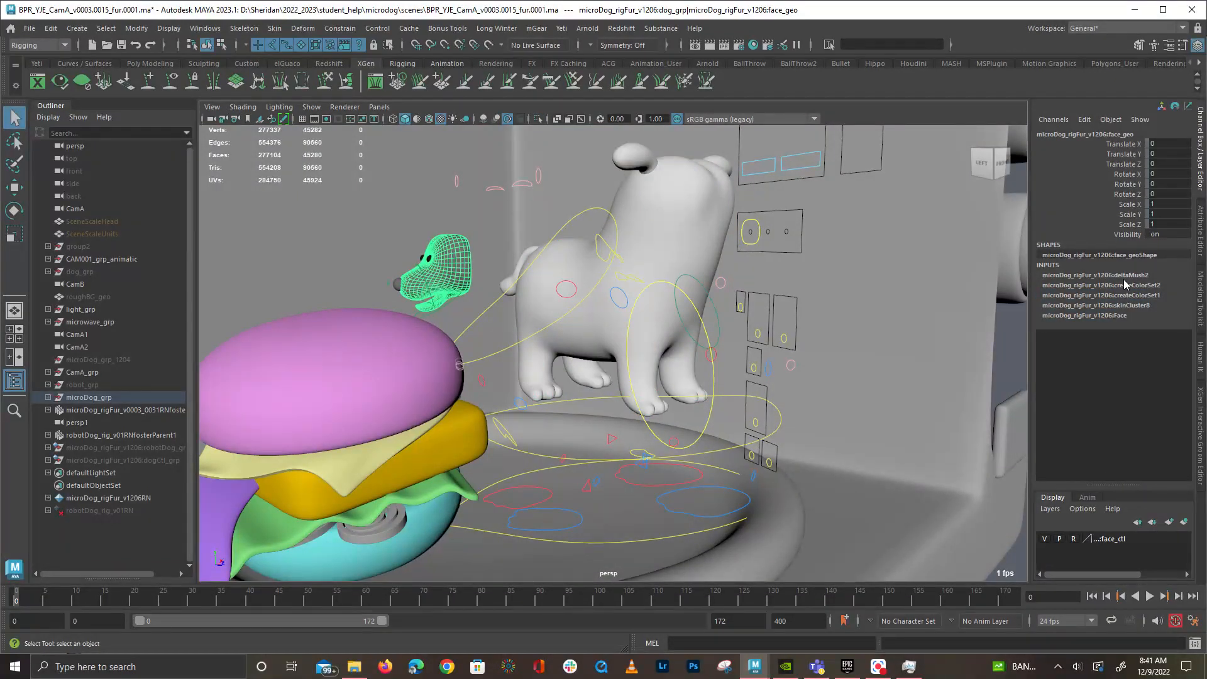
left_click(1096, 306)
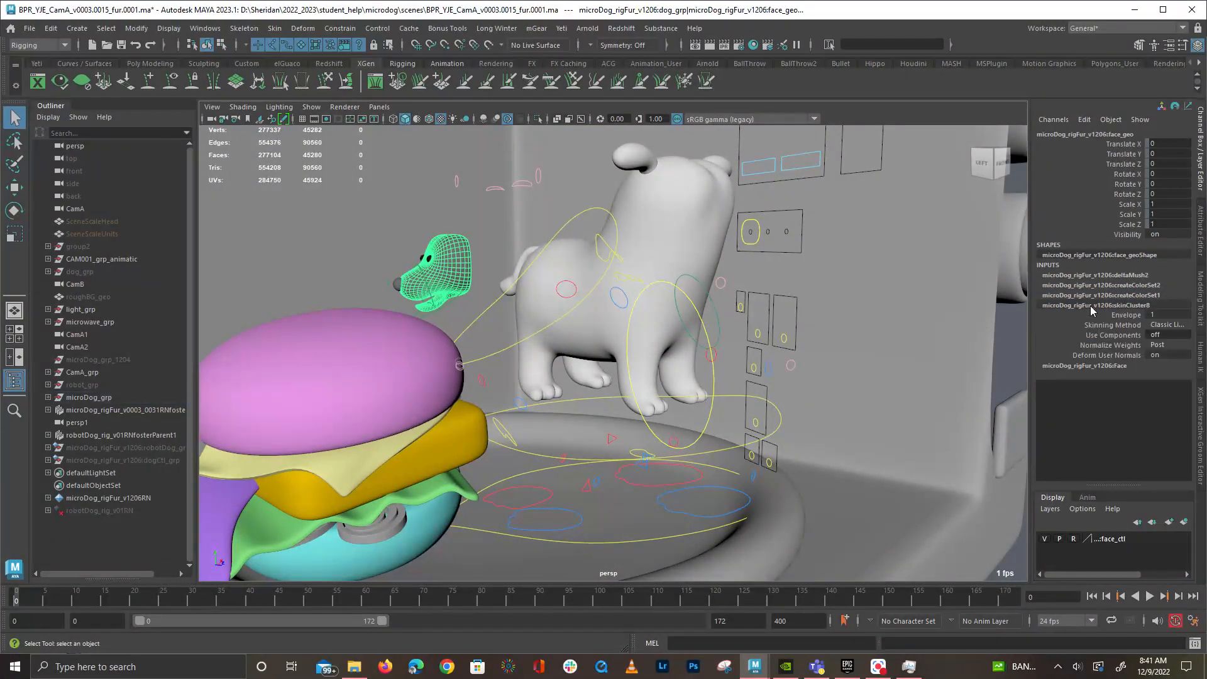
left_click(1125, 286)
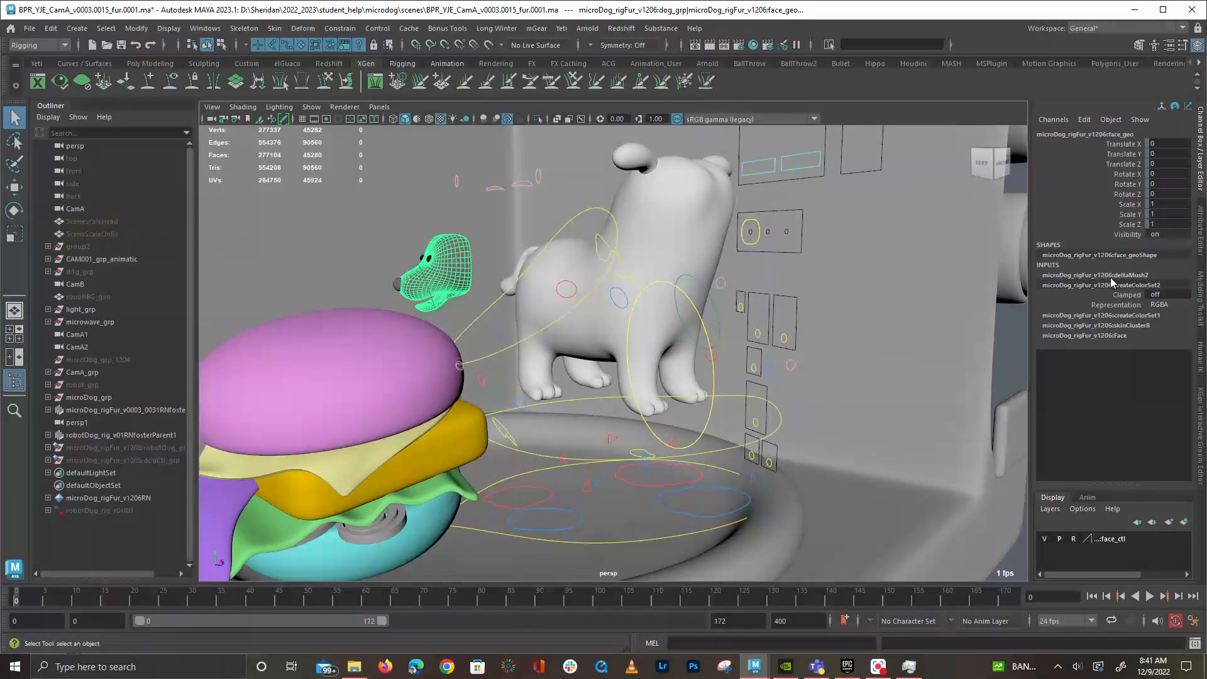
left_click(1133, 327)
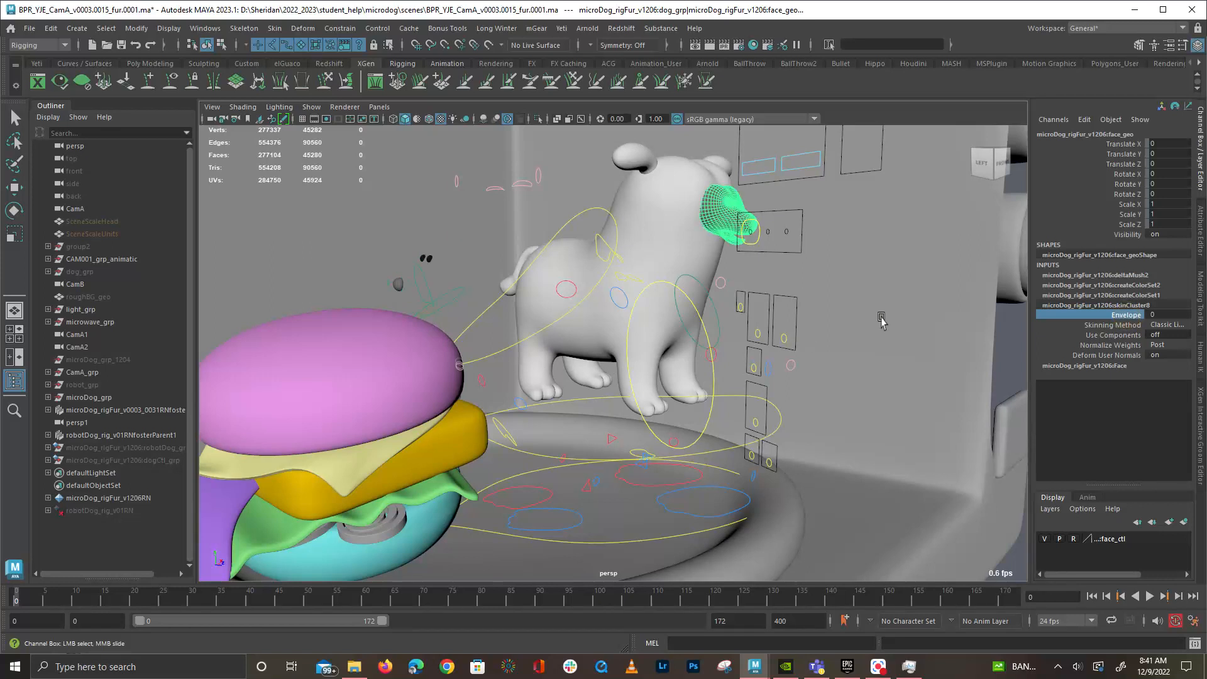
left_click(674, 252)
left_click(666, 246)
key("ctrl+1")
key("ctrl+1")
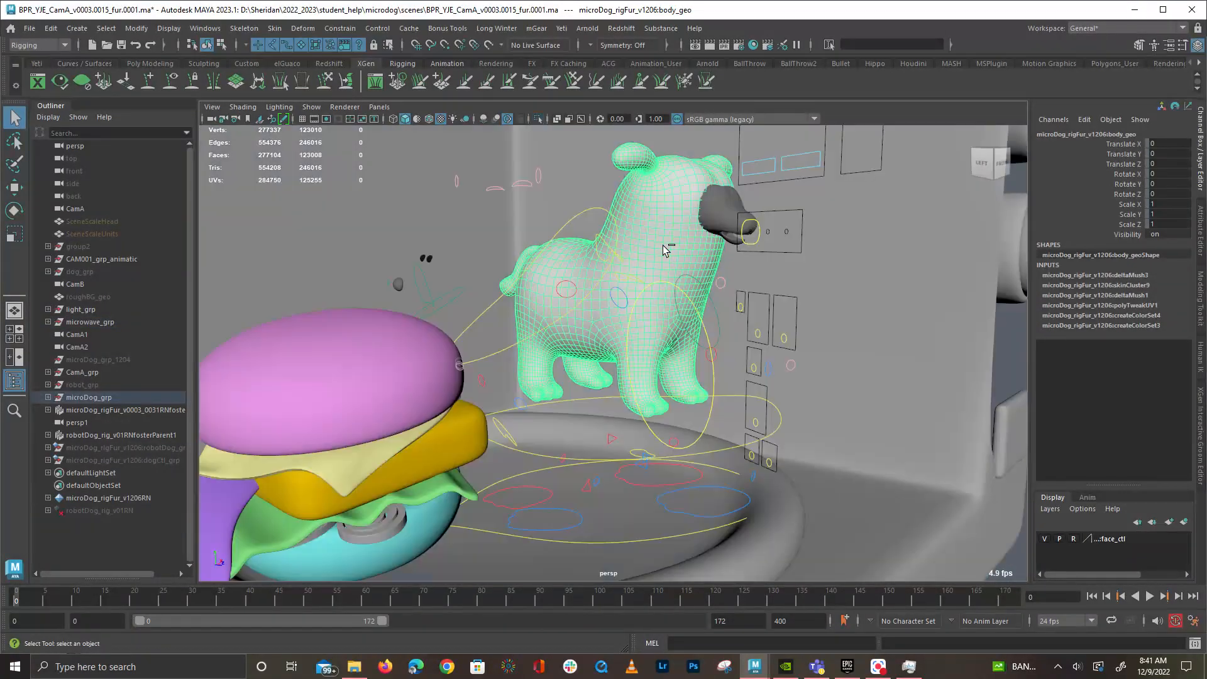
left_click(710, 220, "shift")
key("ctrl+1")
left_click(776, 293)
key("space")
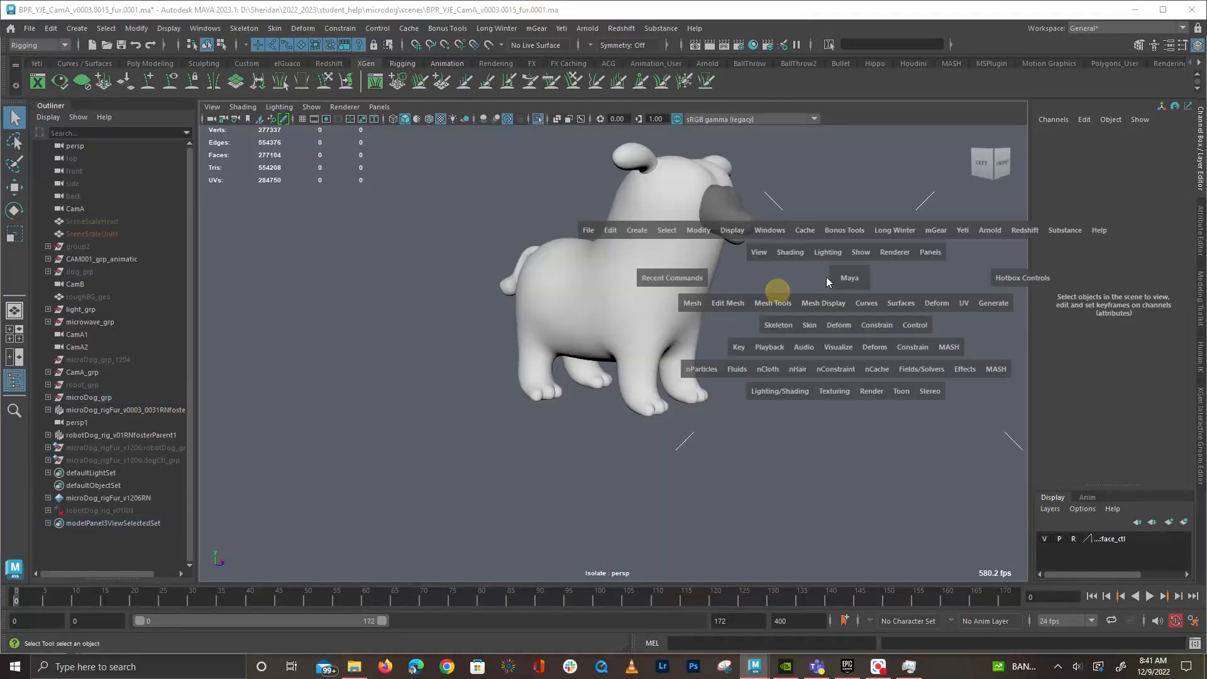
left_click_drag(826, 276, 710, 278)
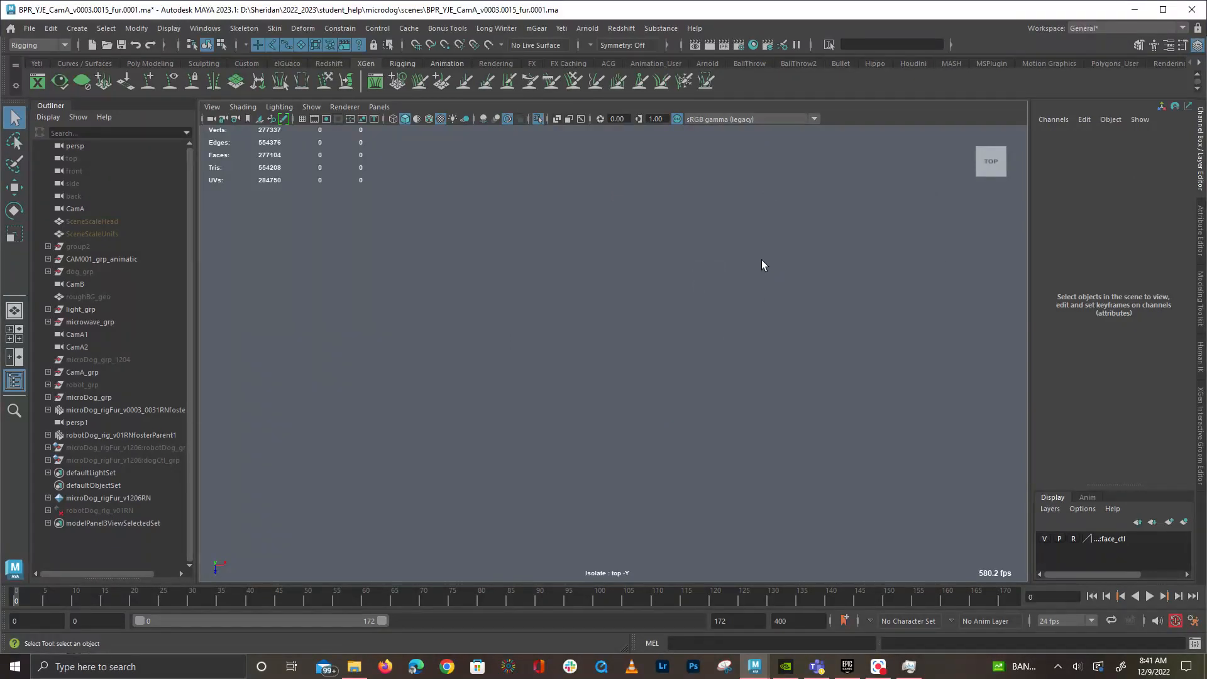
key("ctrl+1")
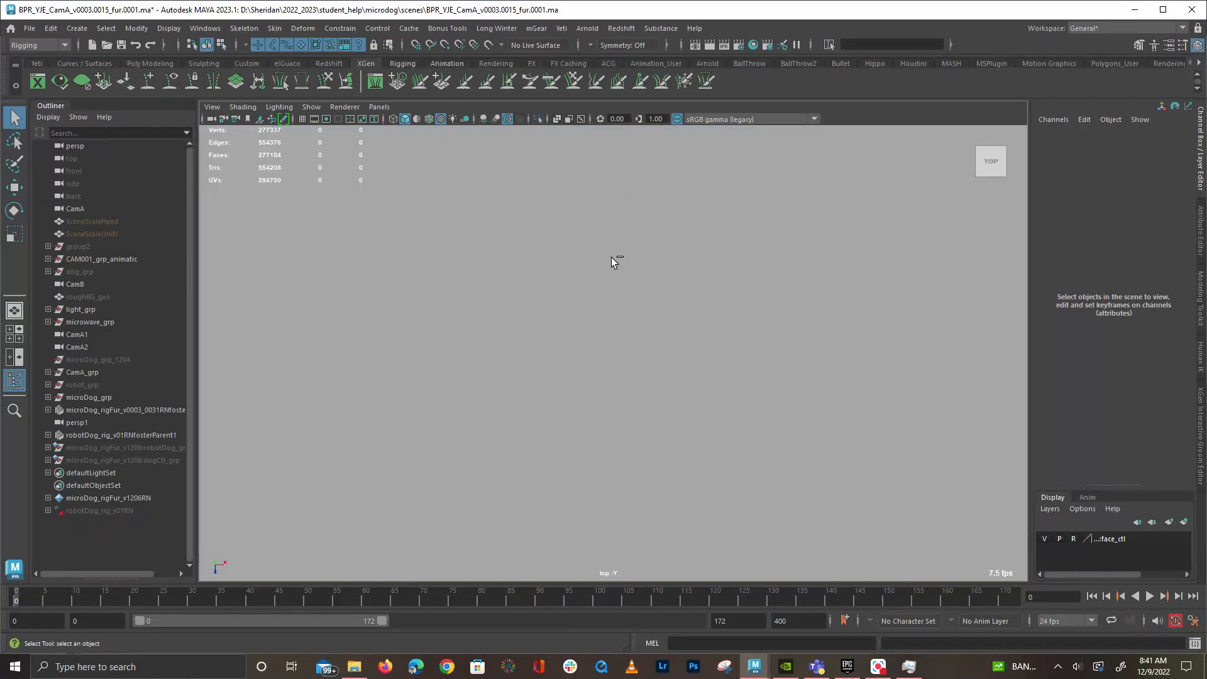
key("ctrl+1")
key("space")
left_click_drag(611, 258, 617, 208)
left_click_drag(801, 353, 703, 371, "alt")
key("ctrl+1")
middle_click_drag(942, 290, 730, 254, "alt")
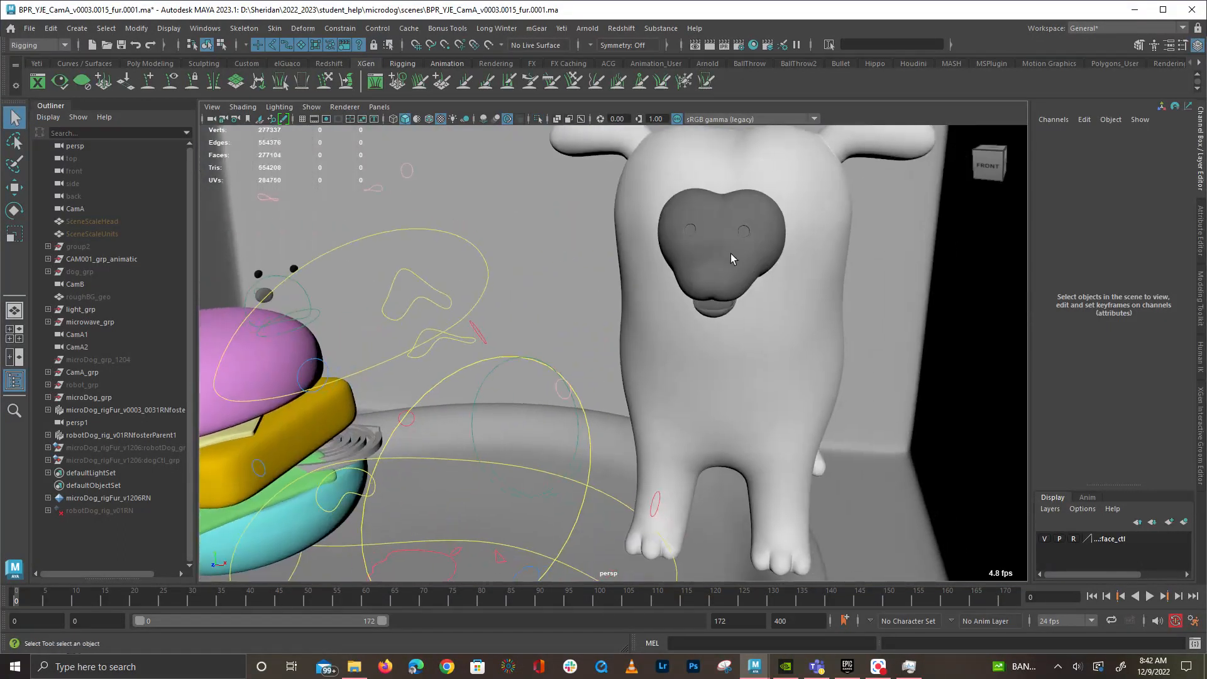
Isolate the dog's body and face meshes in the perspective view and open the XGen Interactive Groom Editor with body_geo selected
left_click(731, 254)
left_click(821, 301, "shift")
key("ctrl+1")
left_click(962, 318)
left_click_drag(962, 318, 529, 316, "alt")
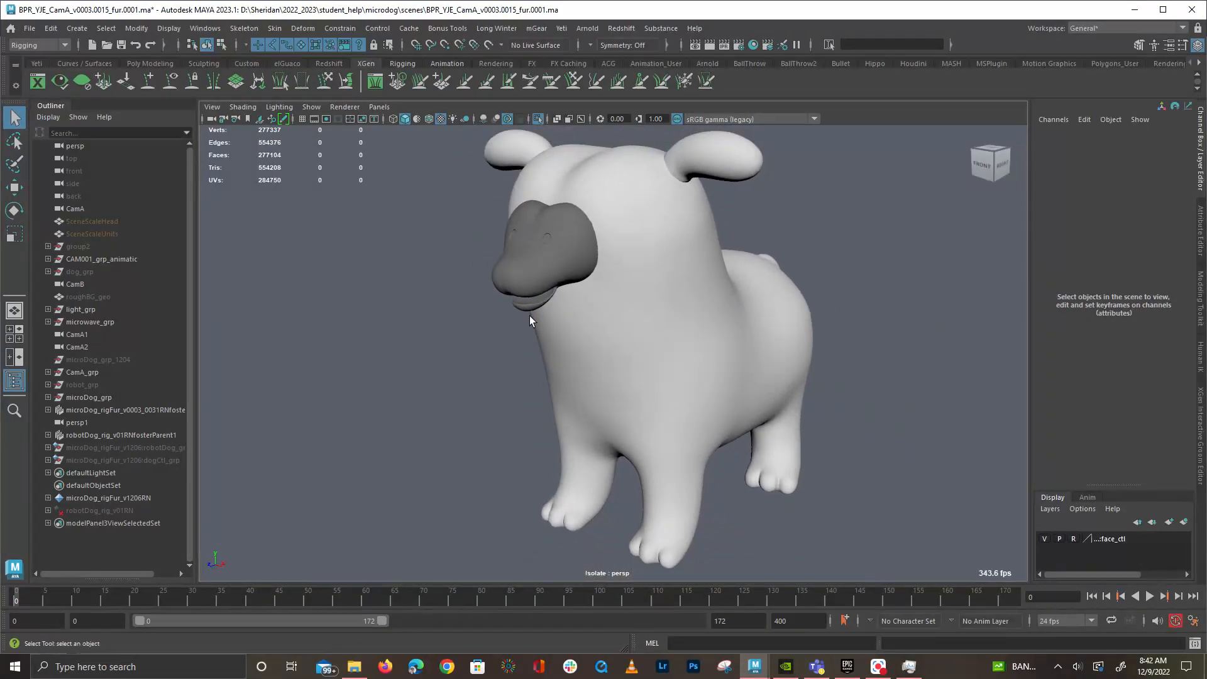
left_click(680, 255)
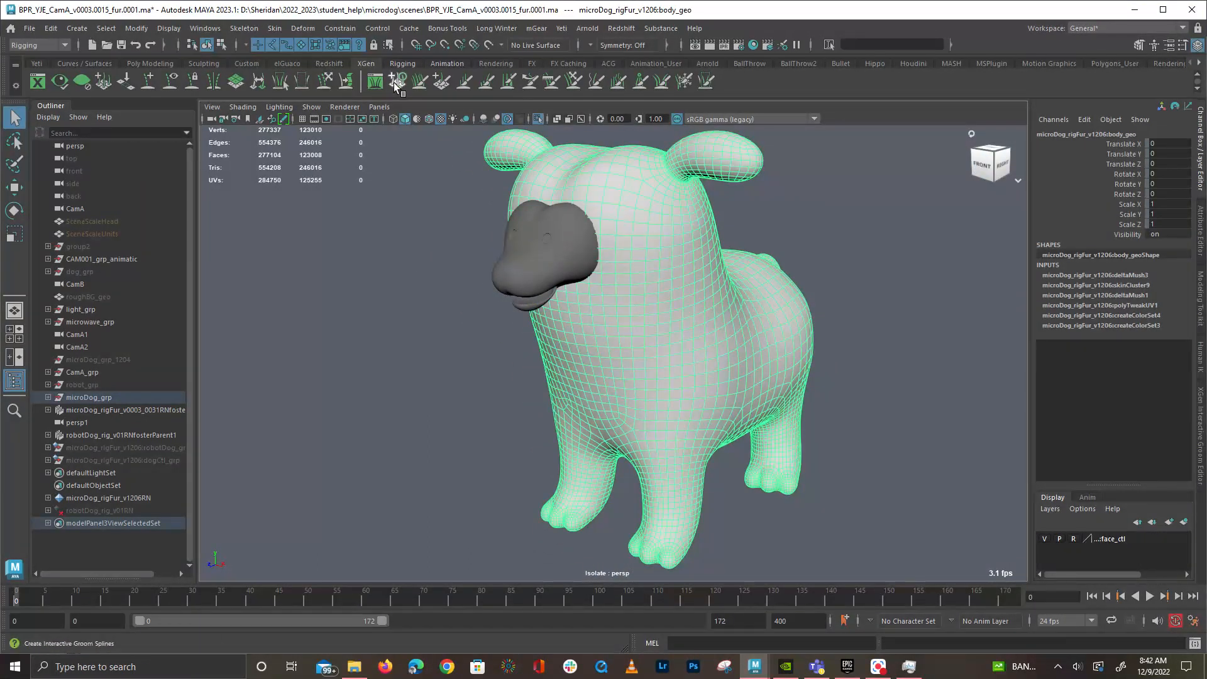
left_click(375, 82)
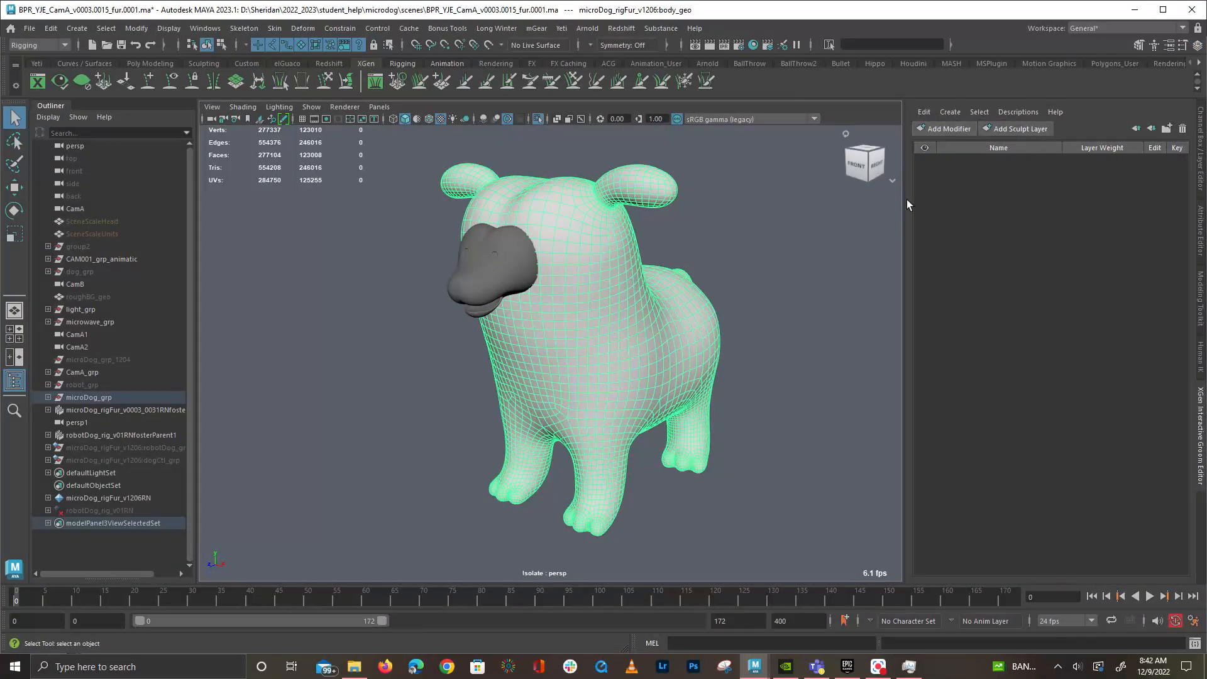
Import the dogFace.xgip interactive grooming preset onto the dog's body_geo mesh
left_click(1019, 112)
mouse_move(1025, 137)
left_click(1107, 138)
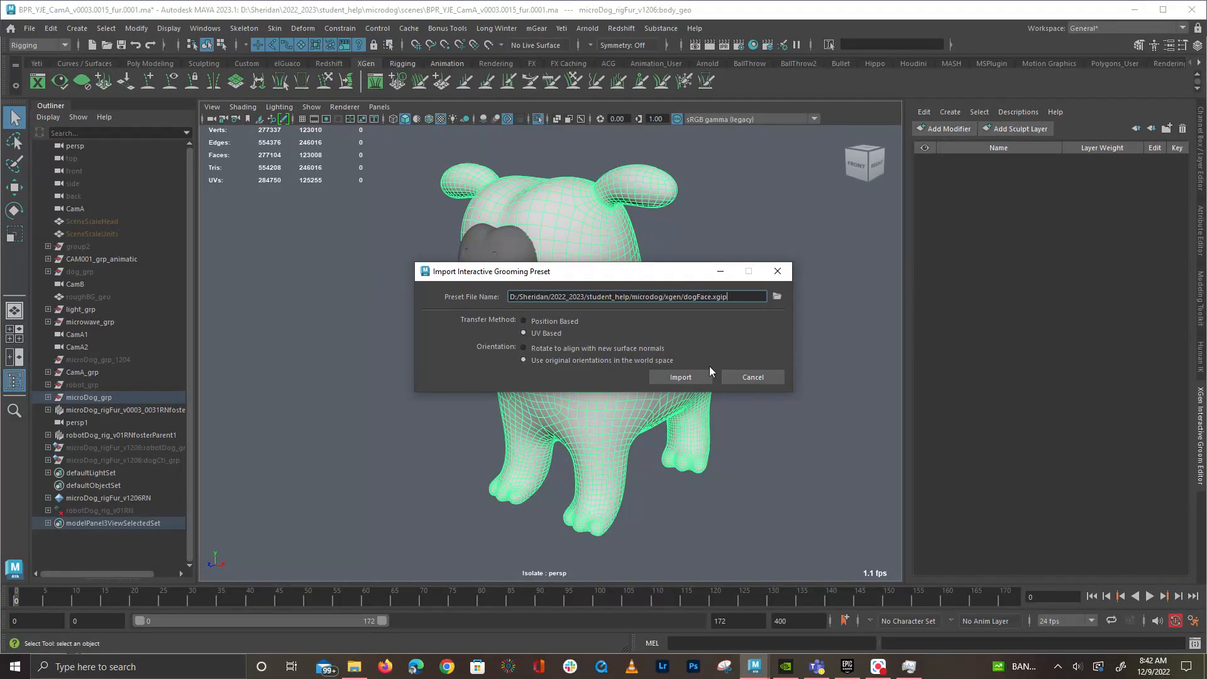
left_click(701, 376)
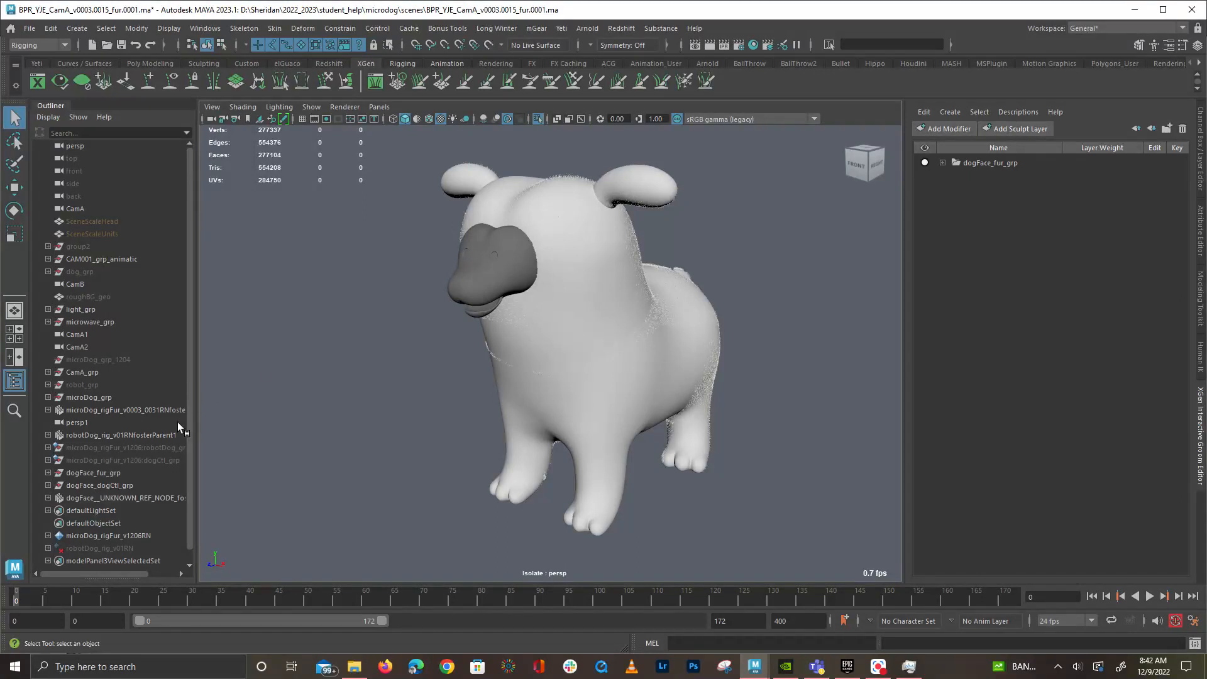
Delete the dogFace_fur_grp groom description from the dog's body
scroll(867, 267, "down", 2)
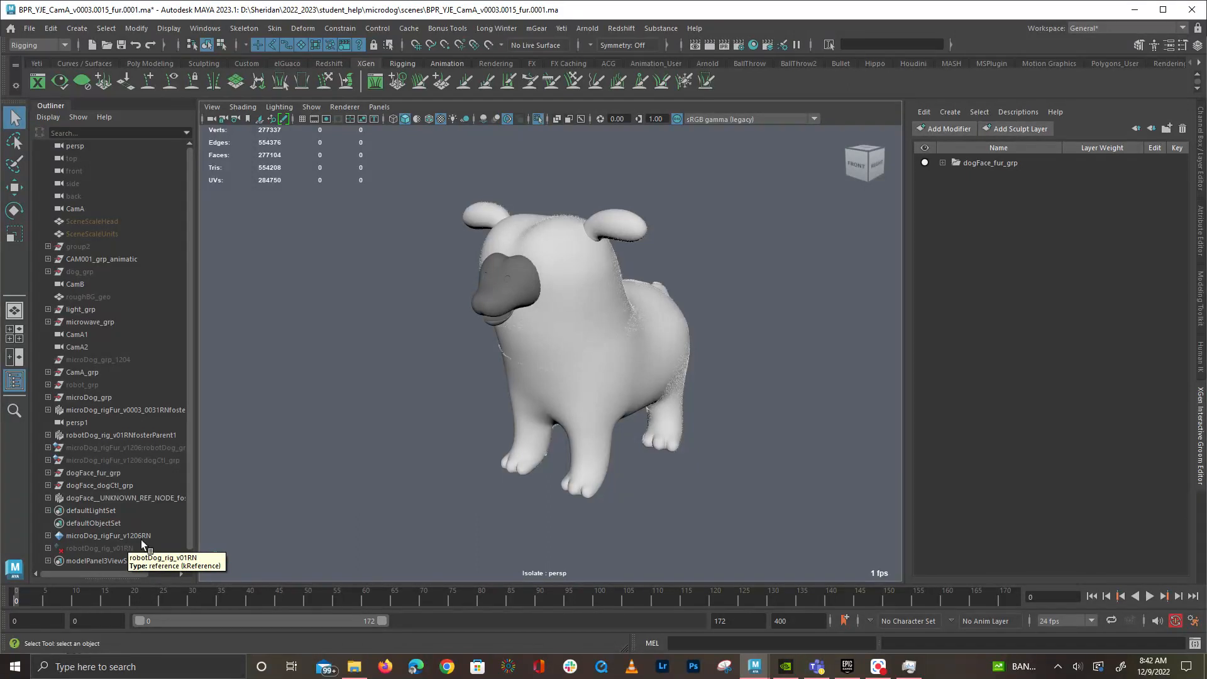
left_click_drag(787, 286, 628, 301, "alt")
left_click(978, 162)
key("Delete")
left_click_drag(659, 251, 856, 274, "alt")
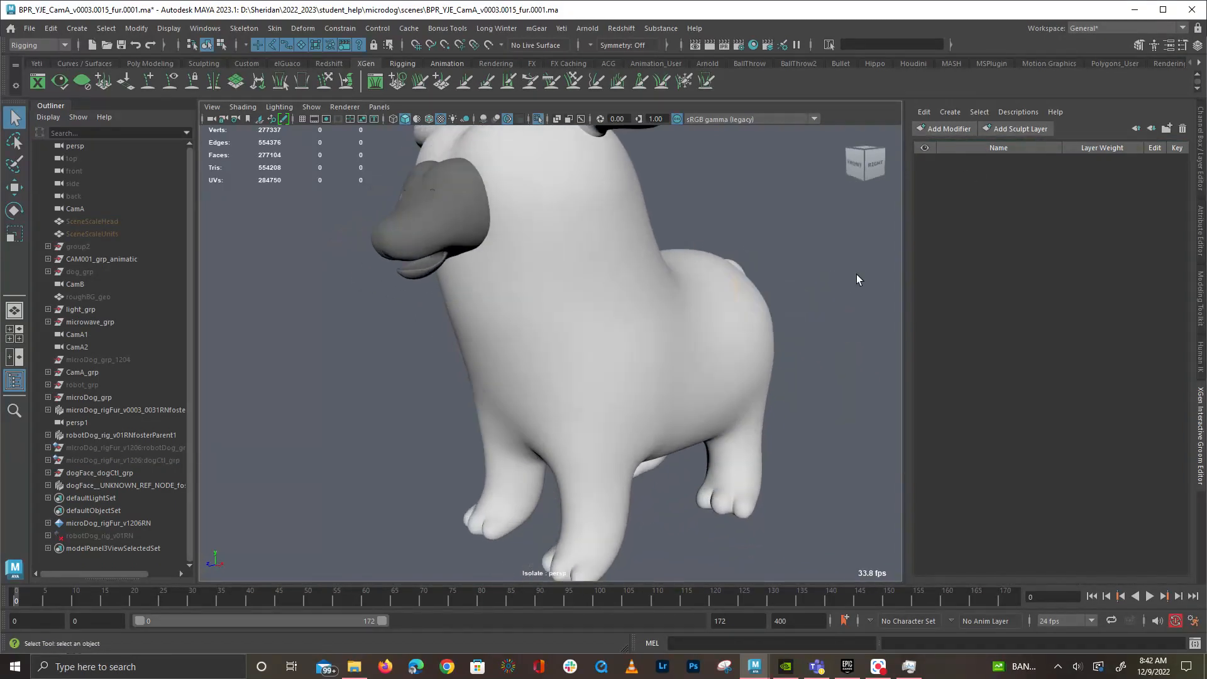
Try to import the dogBody.xgip grooming preset from the xgen folder without a mesh selected, and close the import dialog
left_click(1019, 112)
mouse_move(1050, 137)
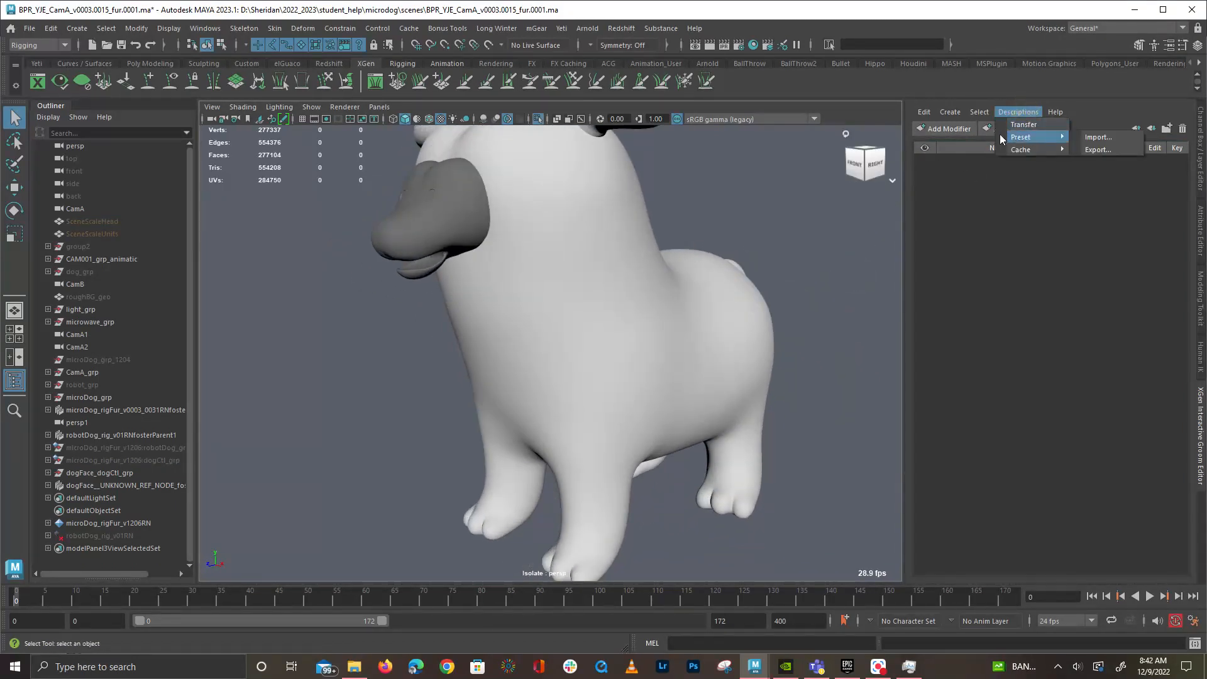
left_click(1118, 138)
left_click(776, 296)
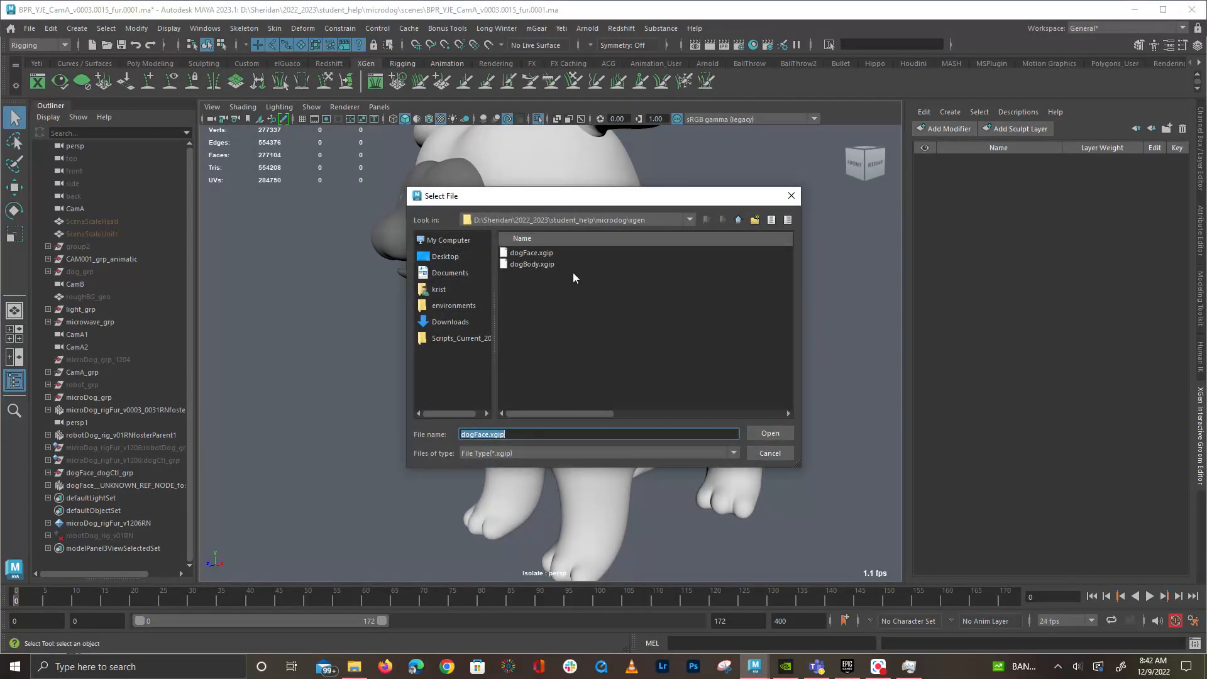
double_click(553, 265)
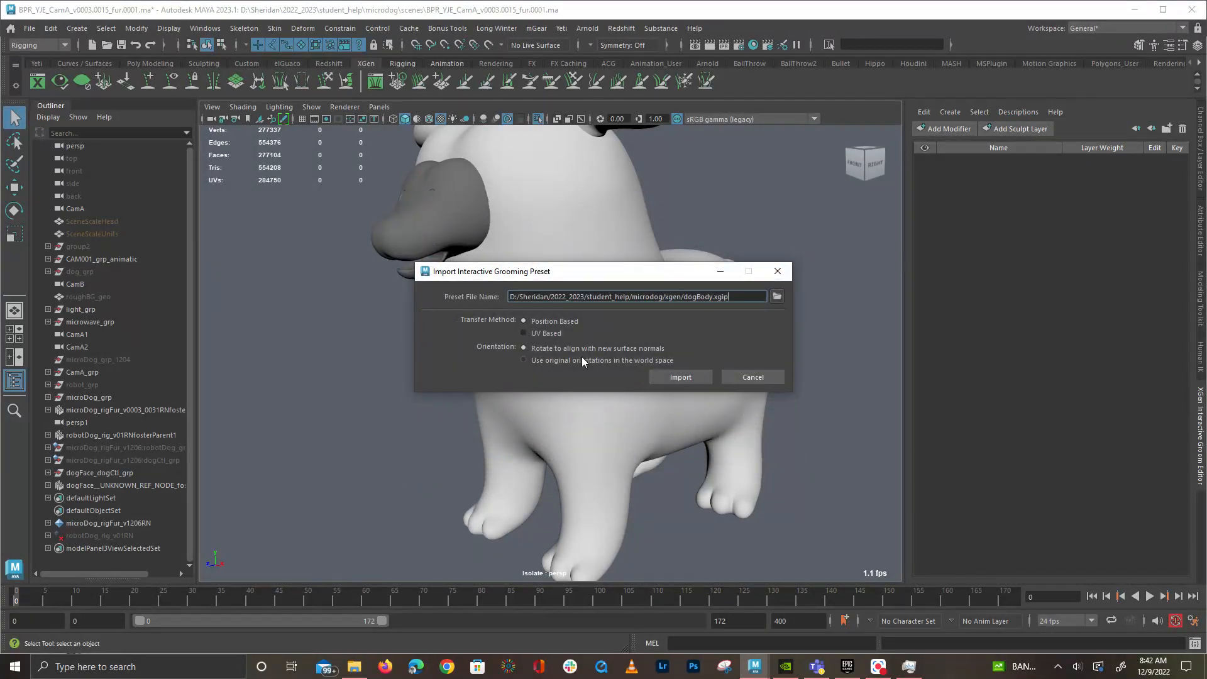
left_click(675, 379)
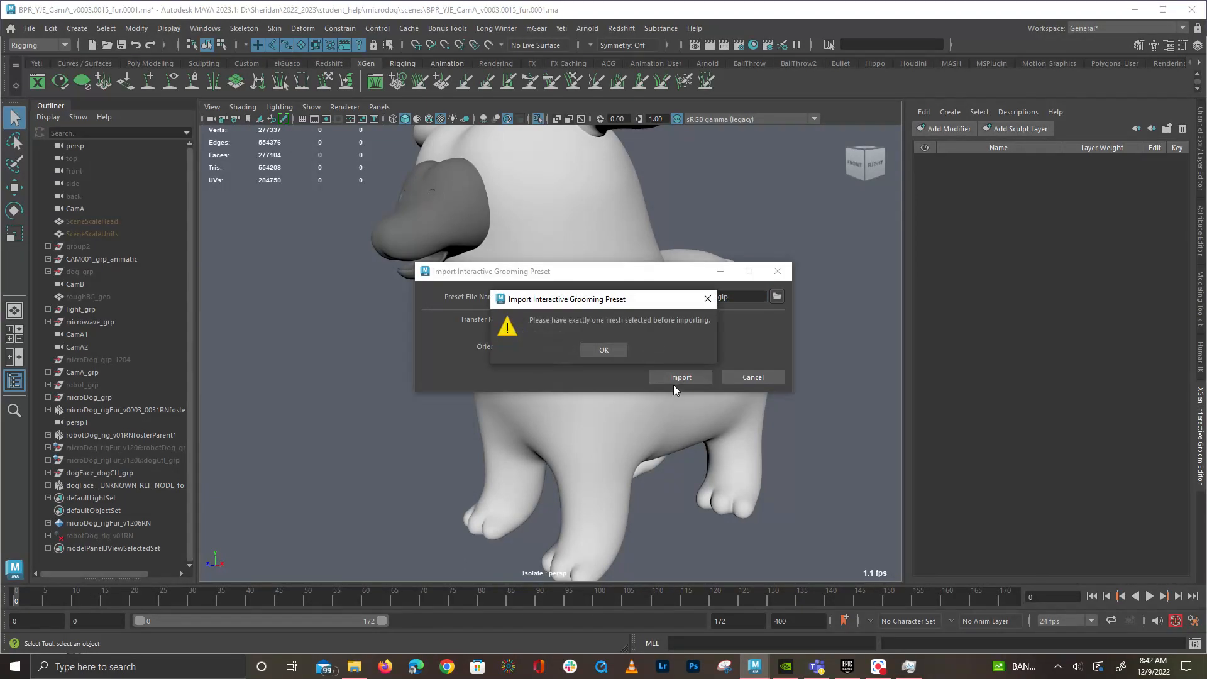
left_click(603, 350)
left_click(752, 378)
Import the dogBody.xgip grooming preset onto the dog's body_geo mesh, using Position Based transfer and rotation to the new surface normals
left_click(692, 352)
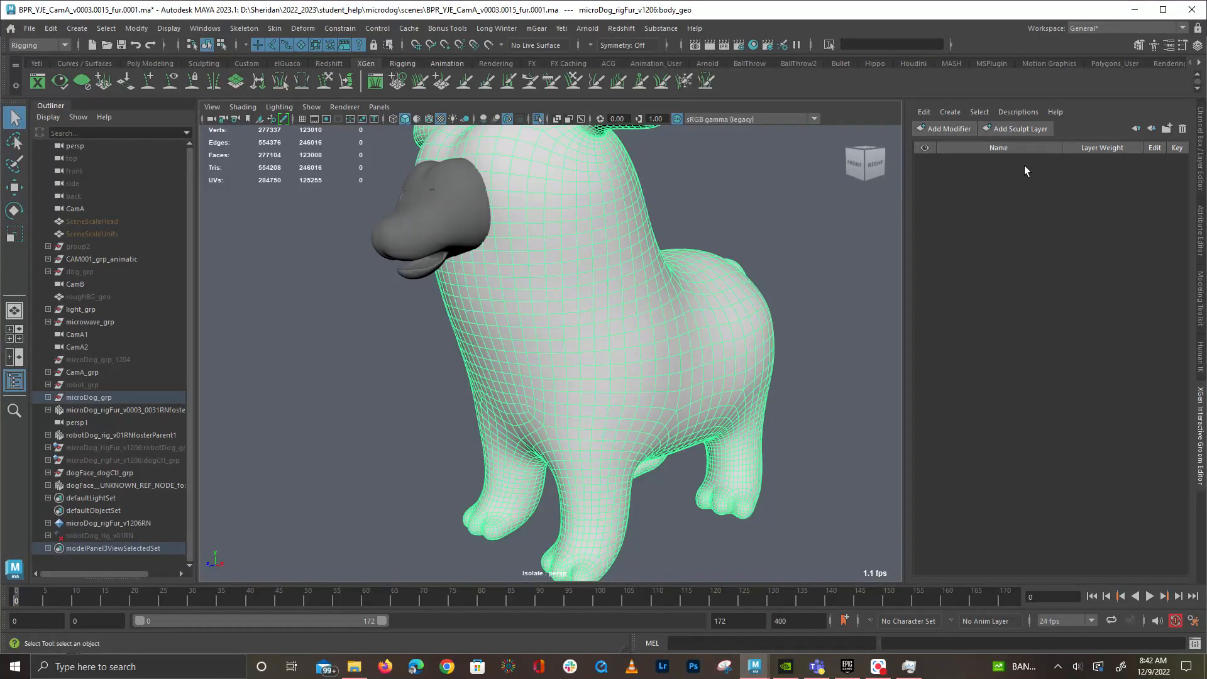
left_click(1017, 111)
mouse_move(1057, 137)
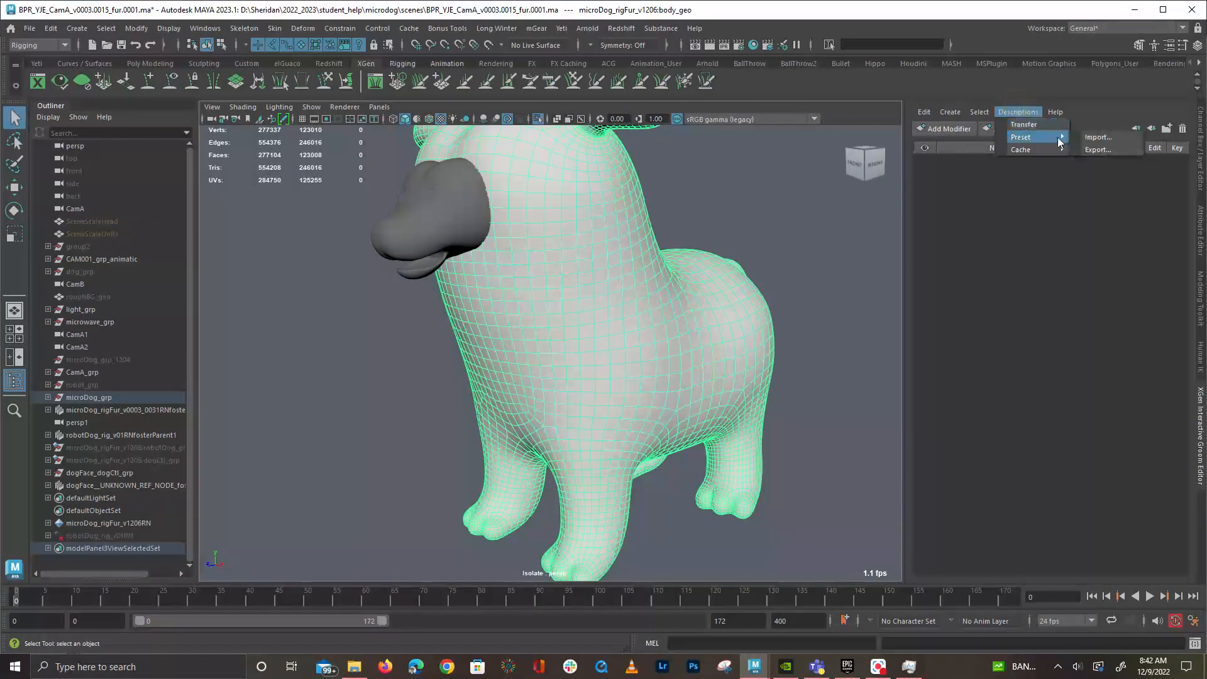
left_click(1107, 137)
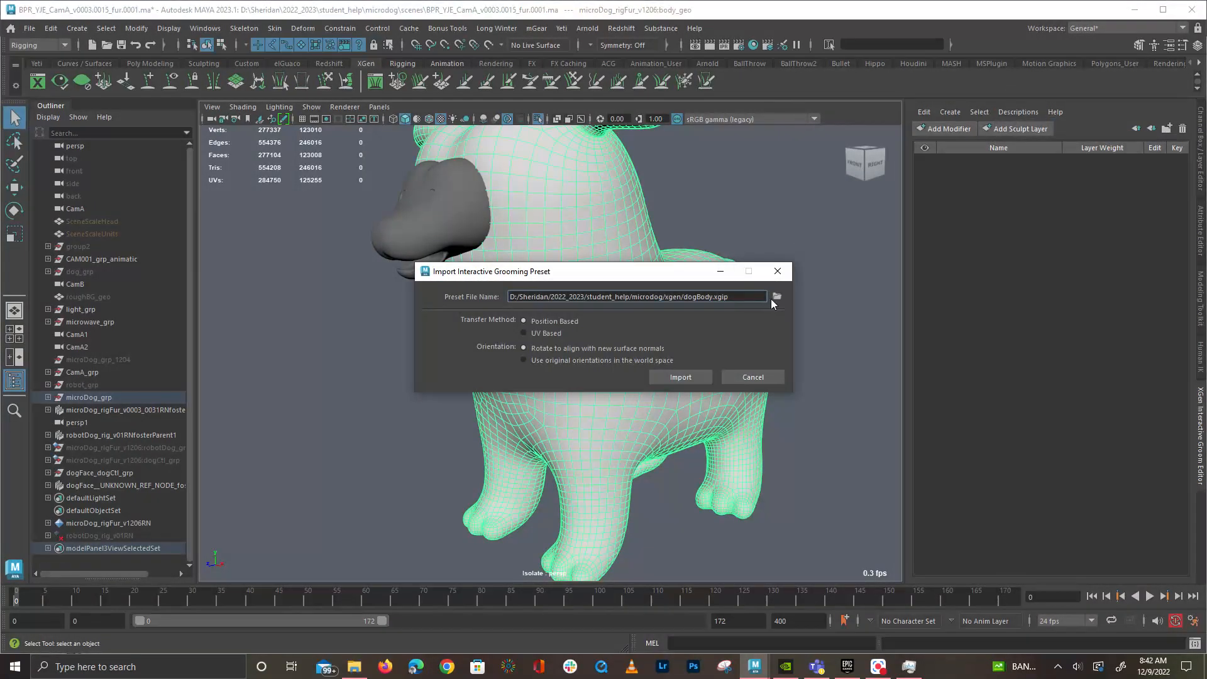
left_click(678, 378)
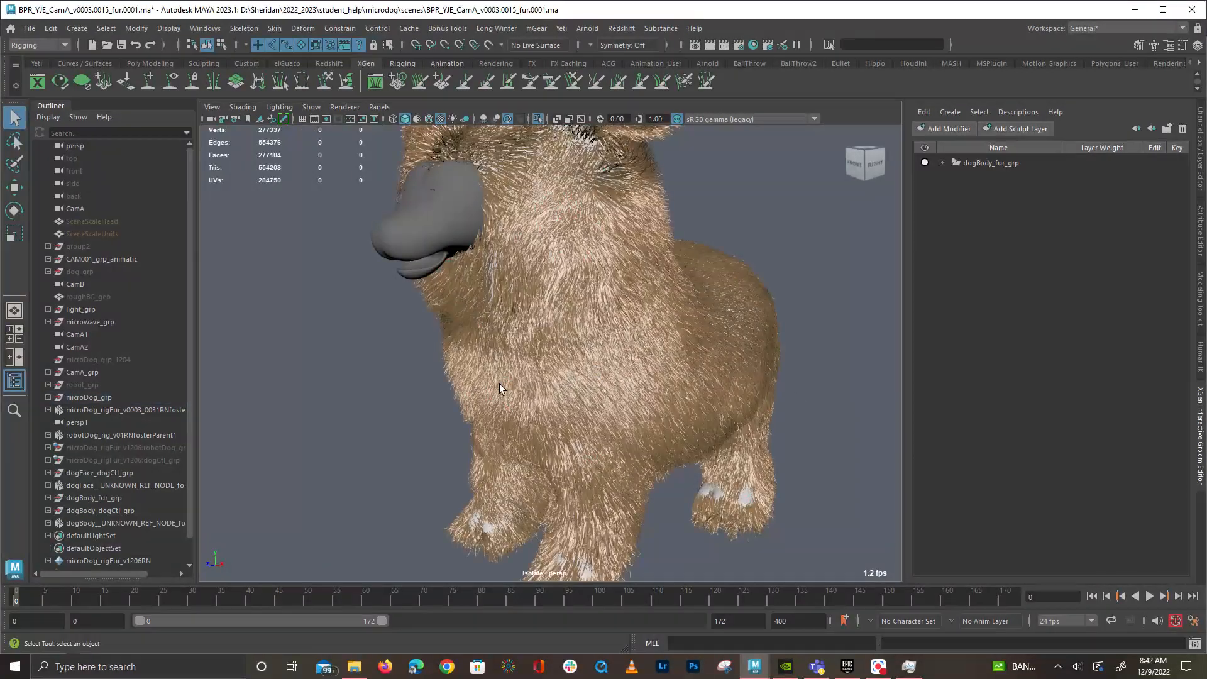
Examine the imported body fur around the paws and belly for bare patches
left_click_drag(720, 325, 690, 331, "alt")
scroll(690, 331, "up", 3)
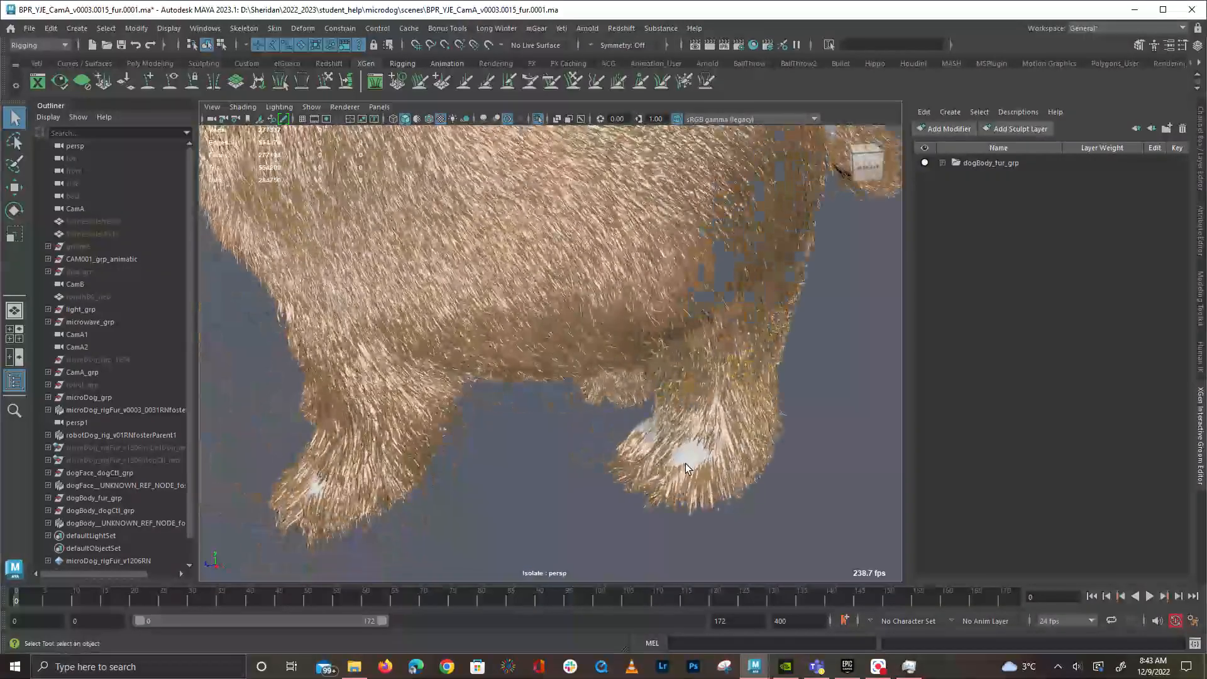
left_click_drag(668, 462, 666, 368, "alt")
left_click_drag(519, 464, 553, 478, "alt")
right_click_drag(553, 477, 706, 542, "alt")
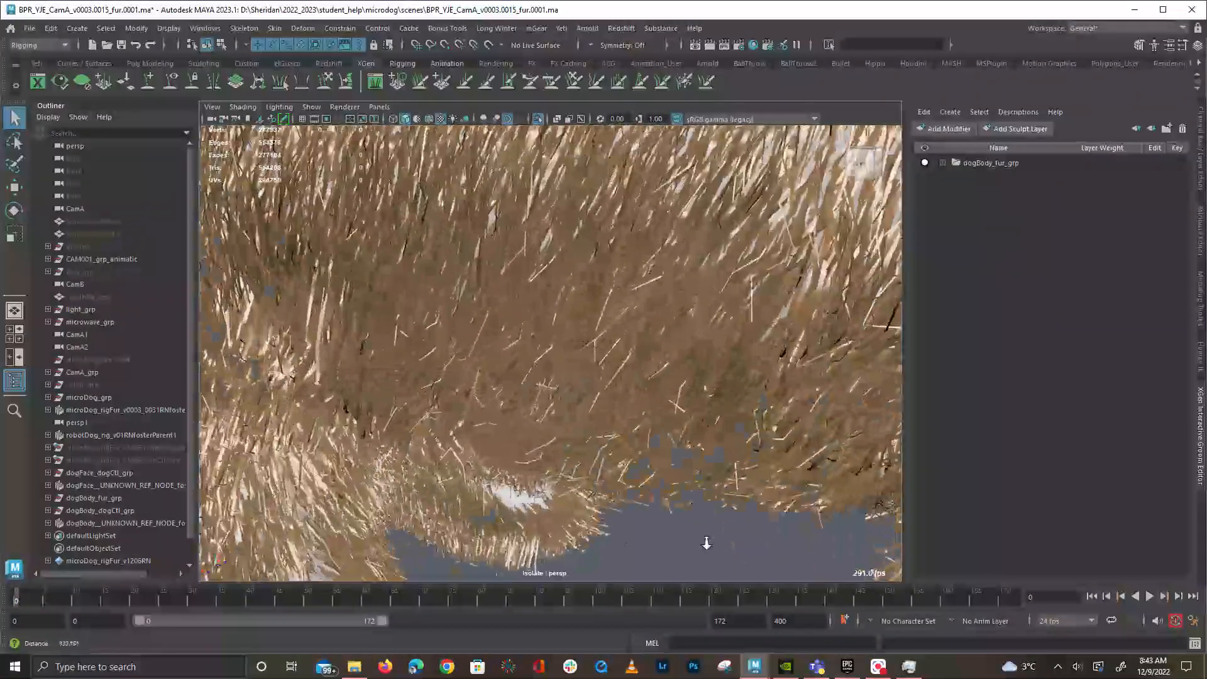
middle_click_drag(705, 541, 708, 402, "alt")
mouse_move(352, 453)
left_mouse_down("alt")
mouse_move(390, 440)
mouse_move(359, 435)
left_mouse_up("alt")
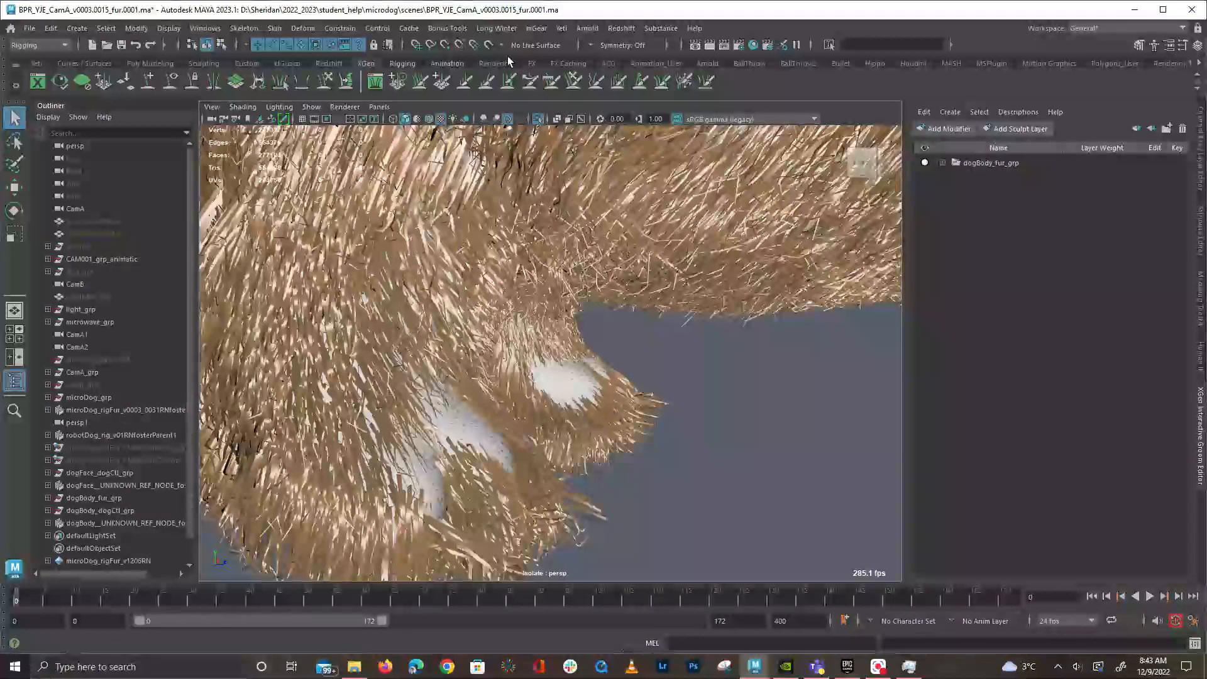
Try the Part brush and switch to the Grab brush to groom the fur around the bare patches on the paws
left_click(662, 87)
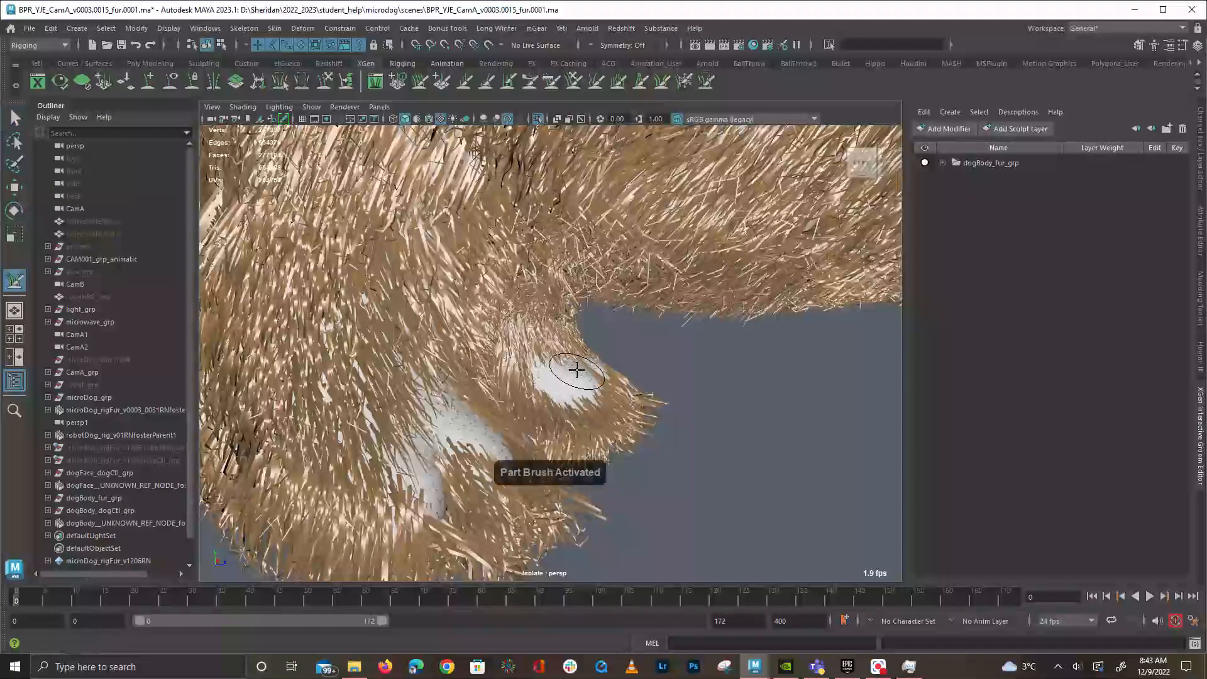
left_click_drag(594, 386, 538, 278, "alt")
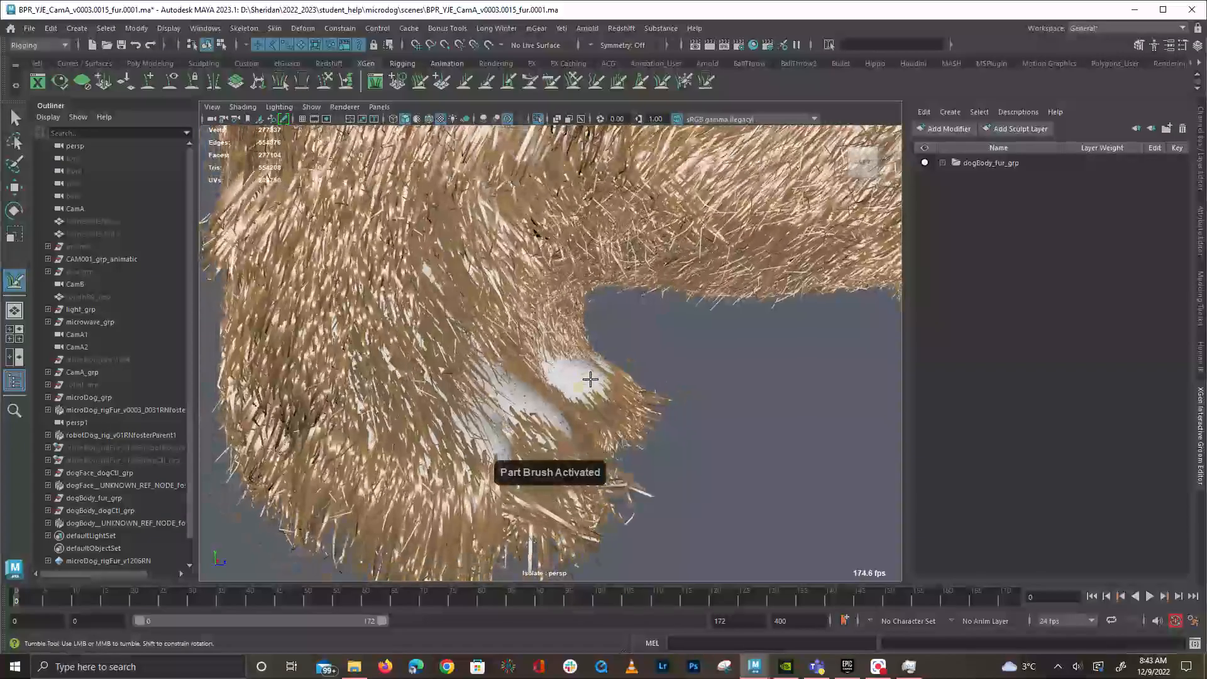
left_click(572, 81)
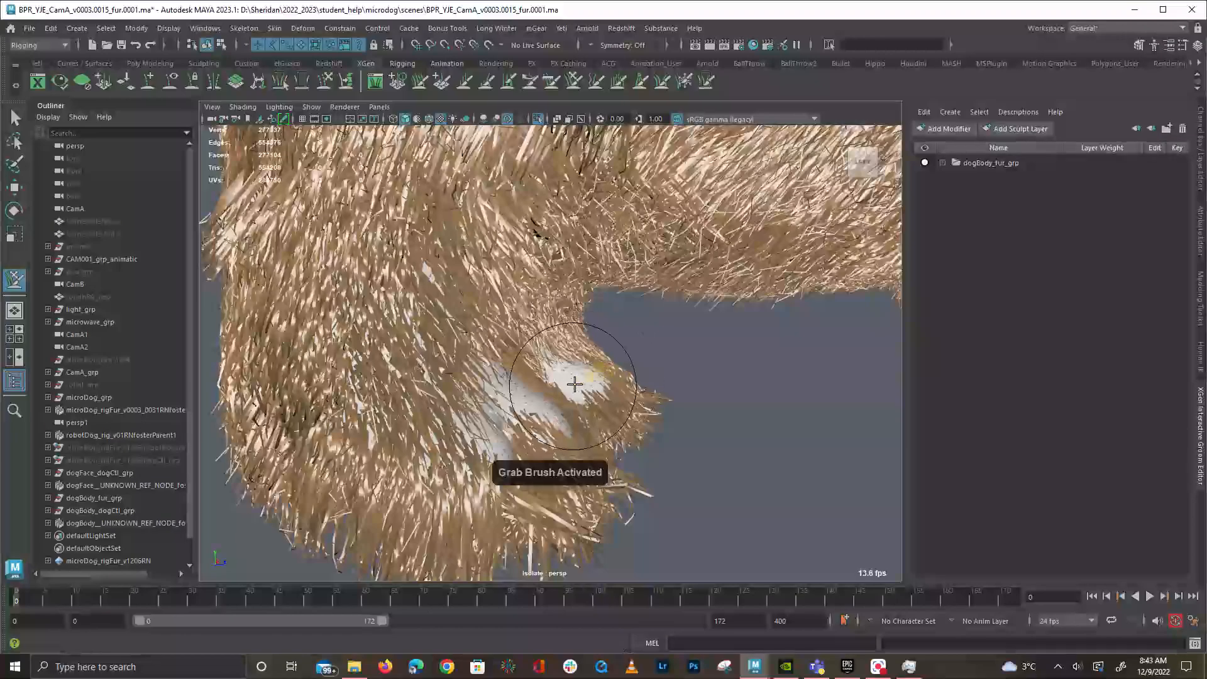
mouse_move(574, 380)
left_mouse_down("alt")
mouse_move(418, 398)
mouse_move(375, 420)
mouse_move(475, 352)
left_mouse_up("alt")
right_click_drag(517, 354, 645, 420, "alt")
mouse_move(644, 420)
left_mouse_down("alt")
mouse_move(646, 365)
mouse_move(597, 350)
left_mouse_up("alt")
mouse_move(570, 279)
left_mouse_down()
mouse_move(559, 276)
mouse_move(611, 349)
mouse_move(597, 337)
mouse_move(603, 278)
mouse_move(647, 321)
mouse_move(744, 367)
mouse_move(635, 329)
mouse_move(695, 341)
mouse_move(589, 348)
left_mouse_up()
right_click_drag(590, 347, 304, 318, "alt")
left_click_drag(582, 353, 491, 364, "alt")
right_click_drag(490, 364, 682, 420, "alt")
left_click_drag(681, 420, 636, 390, "alt")
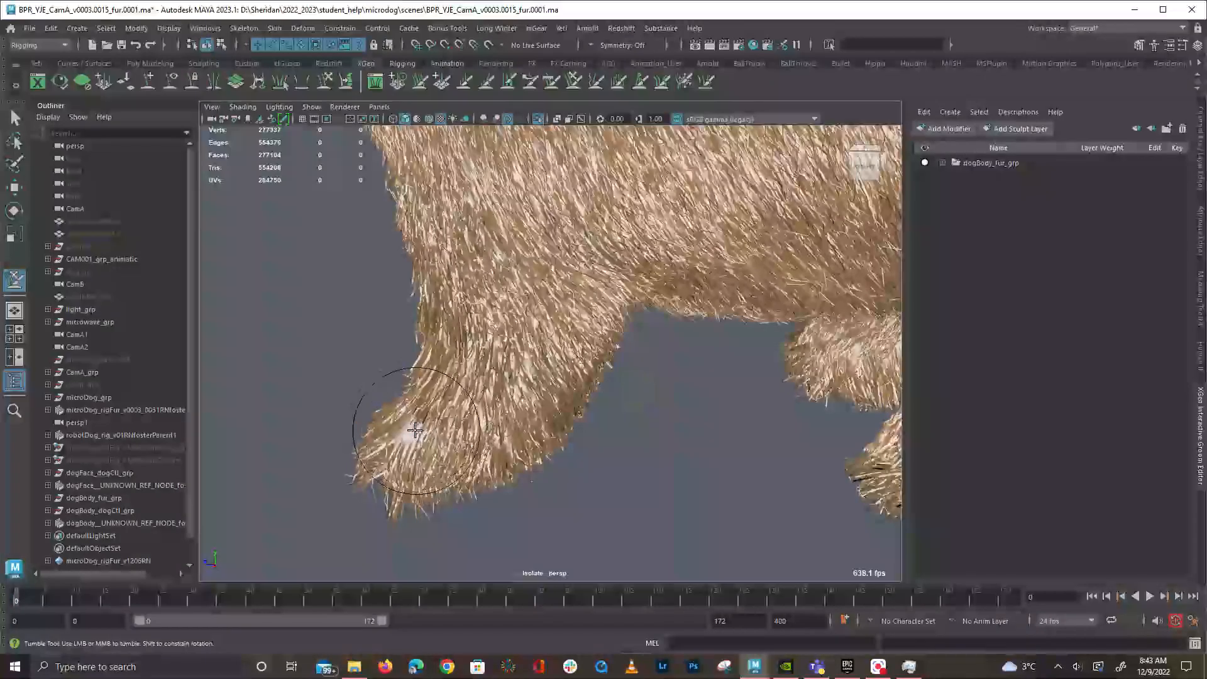
Examine the fur on the dog's legs and around the base of the ear from close up
mouse_move(391, 418)
left_mouse_down("alt")
mouse_move(410, 440)
mouse_move(568, 414)
mouse_move(635, 487)
mouse_move(661, 388)
mouse_move(584, 364)
left_mouse_up("alt")
right_click_drag(584, 364, 180, 342, "alt")
middle_click_drag(553, 307, 516, 437, "alt")
left_click_drag(516, 436, 419, 412, "alt")
right_click_drag(426, 409, 685, 459, "alt")
mouse_move(685, 459)
left_mouse_down("alt")
mouse_move(651, 449)
mouse_move(642, 329)
mouse_move(610, 303)
left_mouse_up("alt")
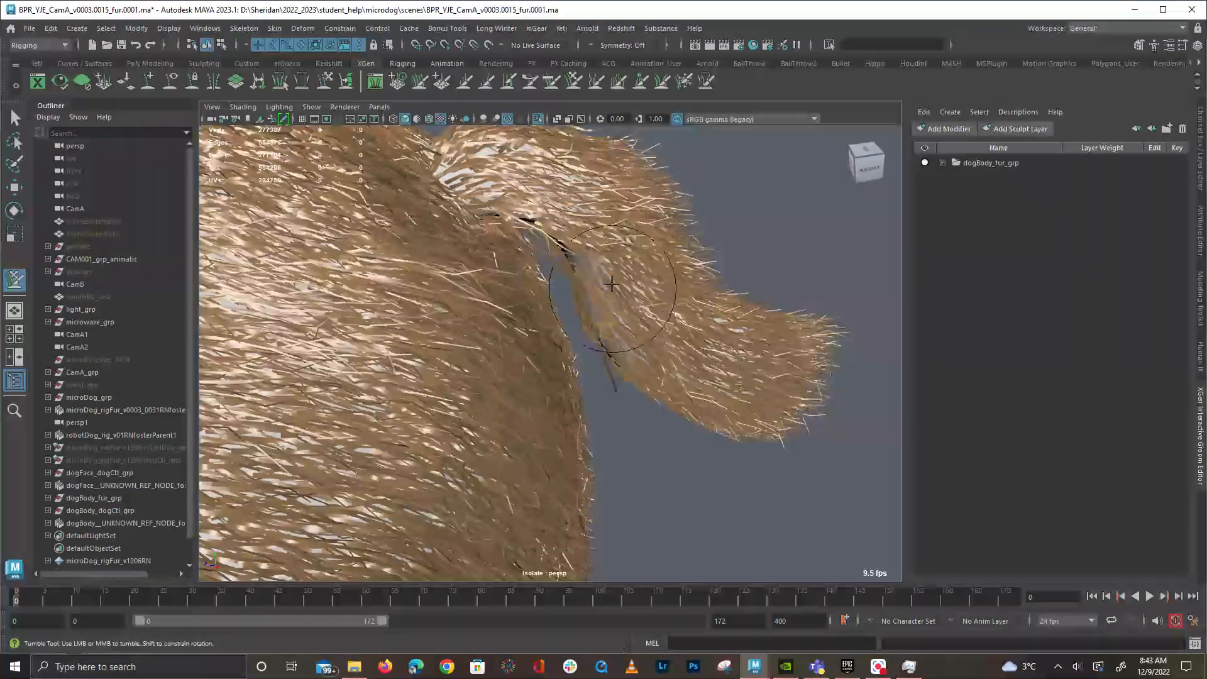
right_click_drag(649, 426, 665, 378, "alt")
left_click_drag(665, 377, 700, 370, "alt")
left_click_drag(699, 326, 773, 318, "alt")
Examine the fur on the dog's head and around the face mesh from several angles
right_click_drag(773, 318, 570, 342, "alt")
middle_click_drag(571, 342, 681, 404, "alt")
right_click_drag(597, 409, 651, 413, "alt")
left_click_drag(651, 413, 667, 449, "alt")
middle_click_drag(666, 450, 603, 453, "alt")
right_click_drag(603, 453, 664, 496, "alt")
left_click_drag(664, 496, 698, 479, "alt")
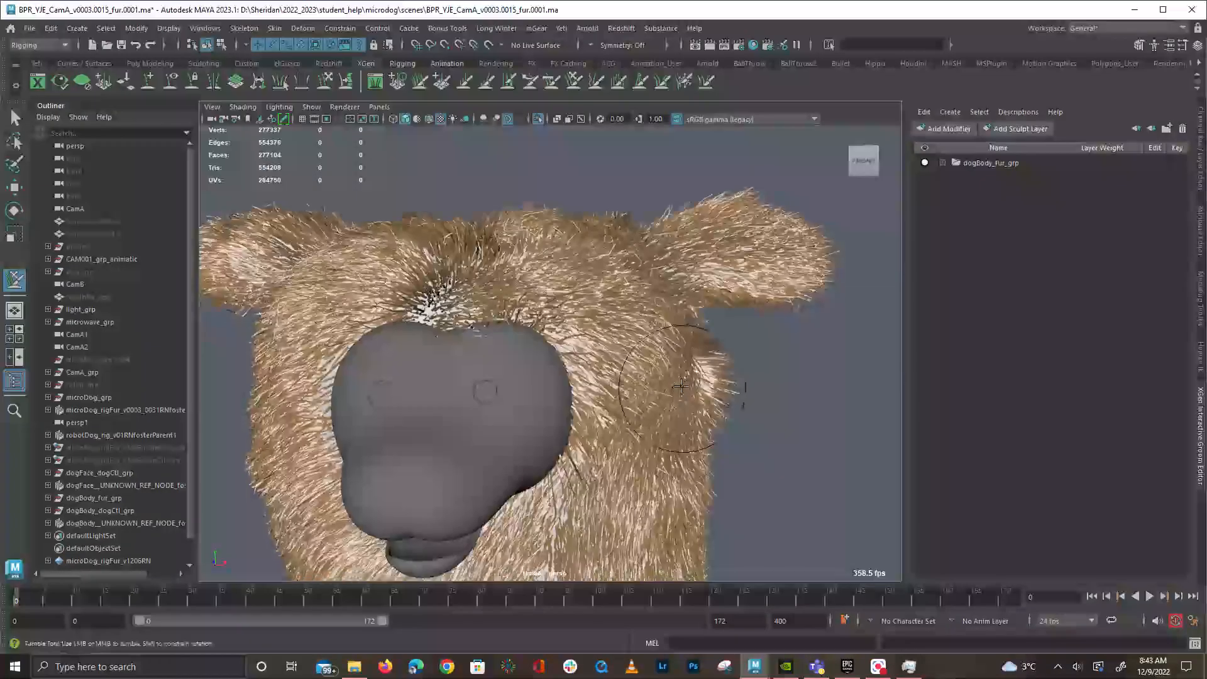
right_click_drag(717, 335, 666, 333, "alt")
left_click_drag(666, 333, 616, 345, "alt")
middle_click_drag(490, 301, 635, 261, "alt")
right_click_drag(635, 261, 655, 255, "alt")
left_click_drag(654, 255, 670, 392, "alt")
mouse_move(654, 301)
left_mouse_down("alt")
mouse_move(660, 270)
mouse_move(704, 454)
mouse_move(715, 406)
mouse_move(749, 427)
mouse_move(546, 428)
mouse_move(698, 432)
mouse_move(628, 440)
mouse_move(767, 326)
left_mouse_up("alt")
right_click_drag(767, 326, 721, 380, "alt")
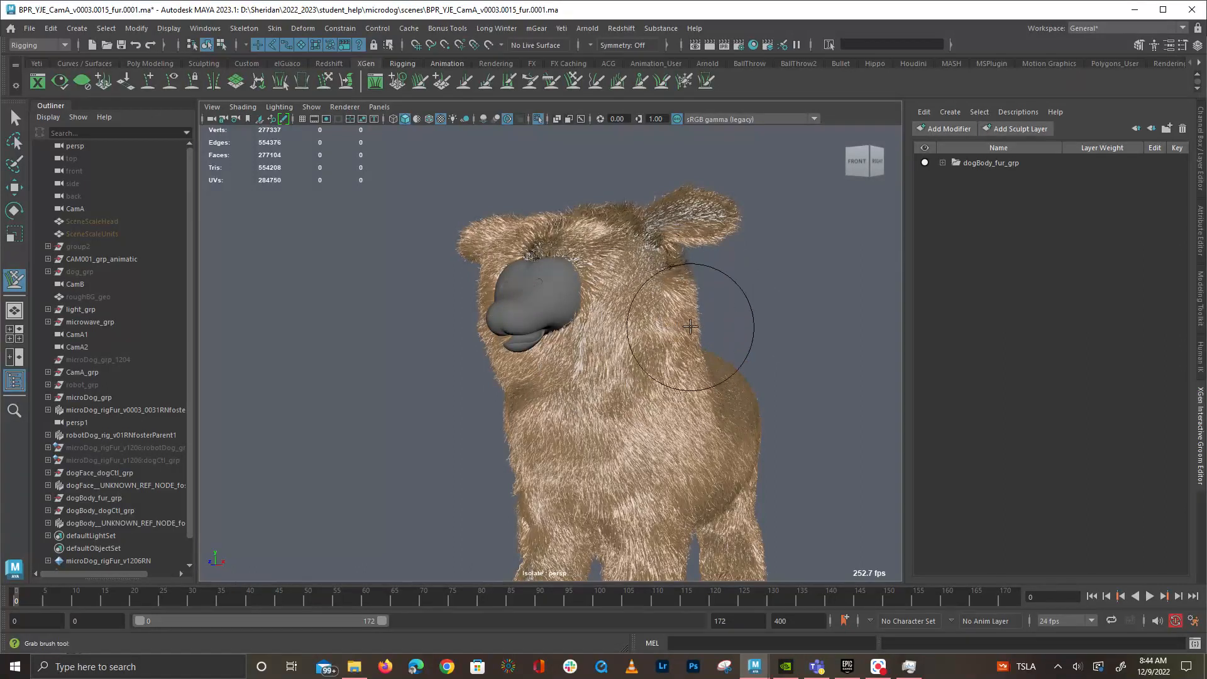
Start exporting a grooming preset for dogBody_fur_grp and save the modified scene
right_click_drag(676, 350, 781, 326, "alt")
left_click_drag(781, 327, 622, 368, "alt")
right_click_drag(622, 368, 628, 354, "alt")
left_click_drag(628, 354, 774, 286, "alt")
left_click(994, 162)
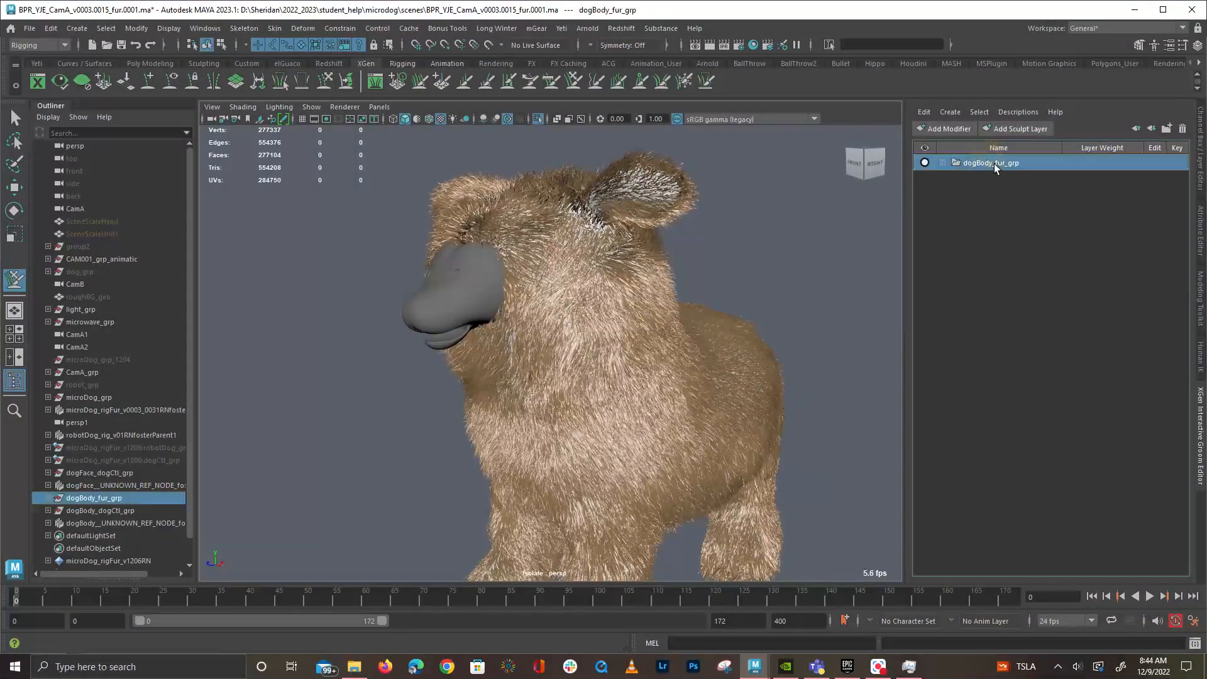
left_click(1094, 151)
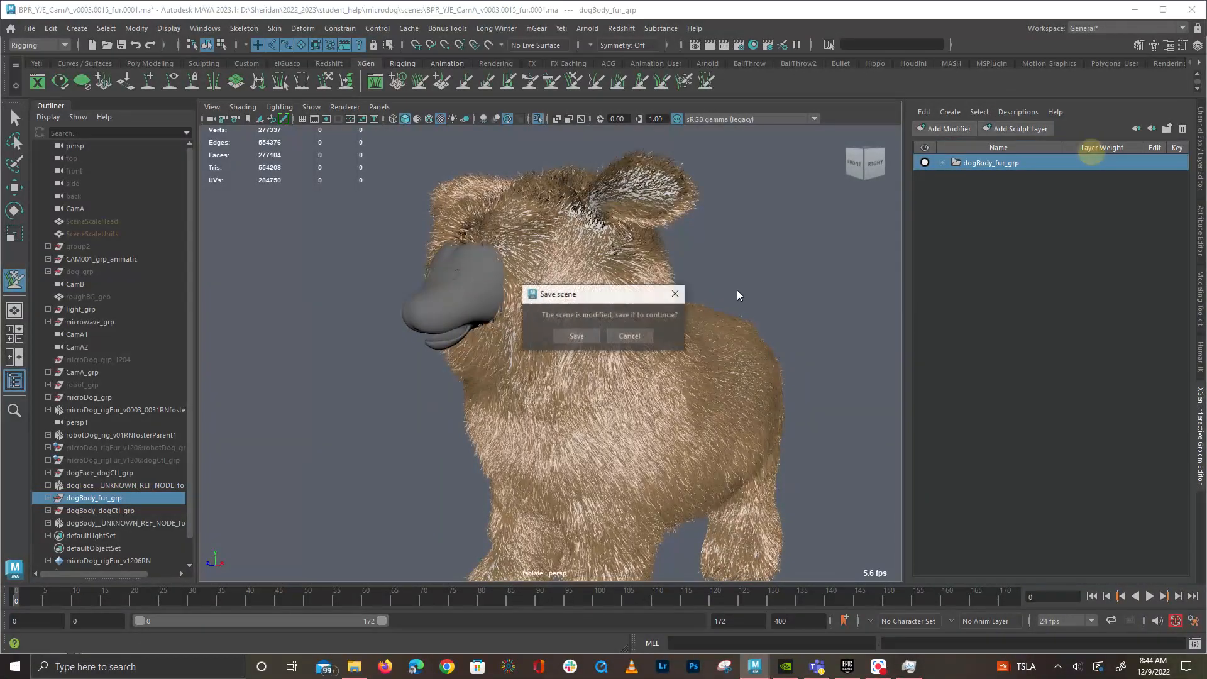
left_click(569, 334)
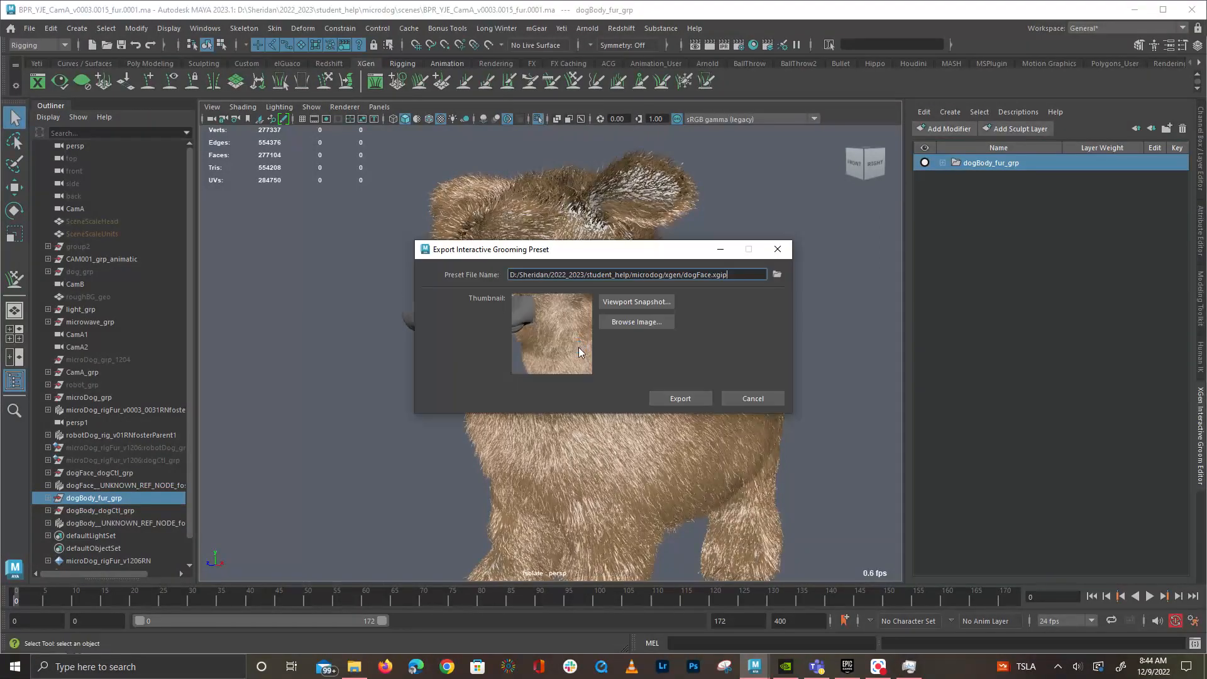
Name the preset file dogBody2.xgip in the microdog xgen folder and try to export it with the fur group selected
left_click(777, 277)
left_click(546, 263)
left_click(491, 433)
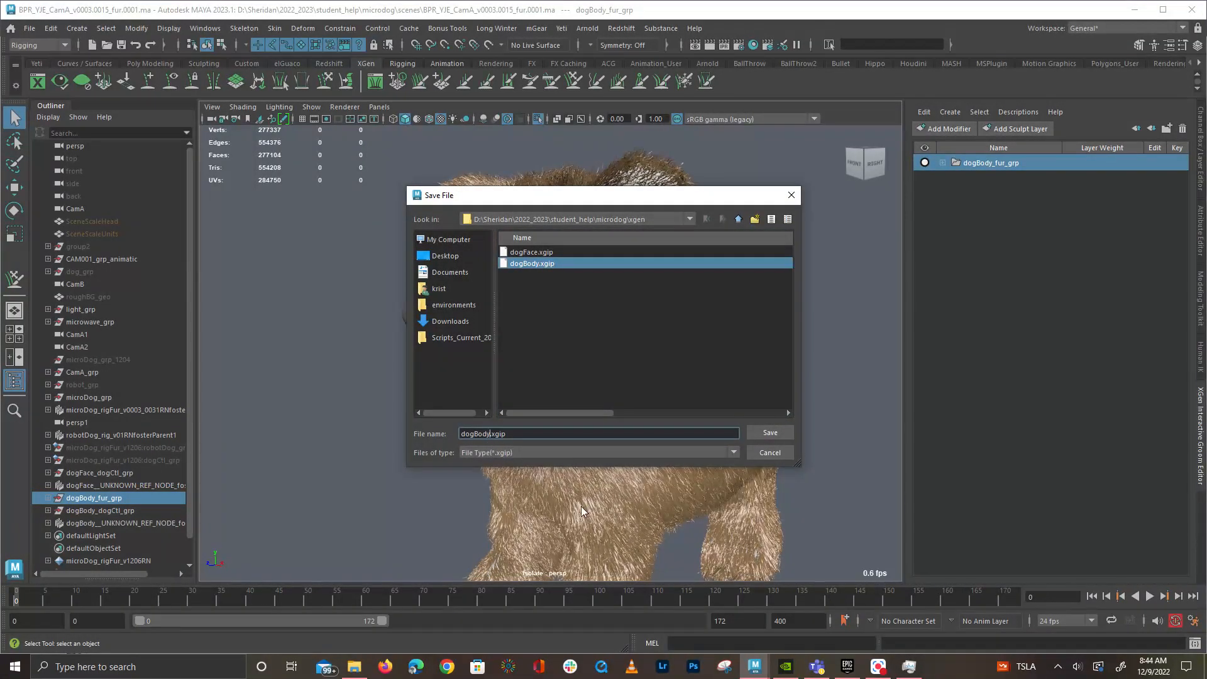
type("2")
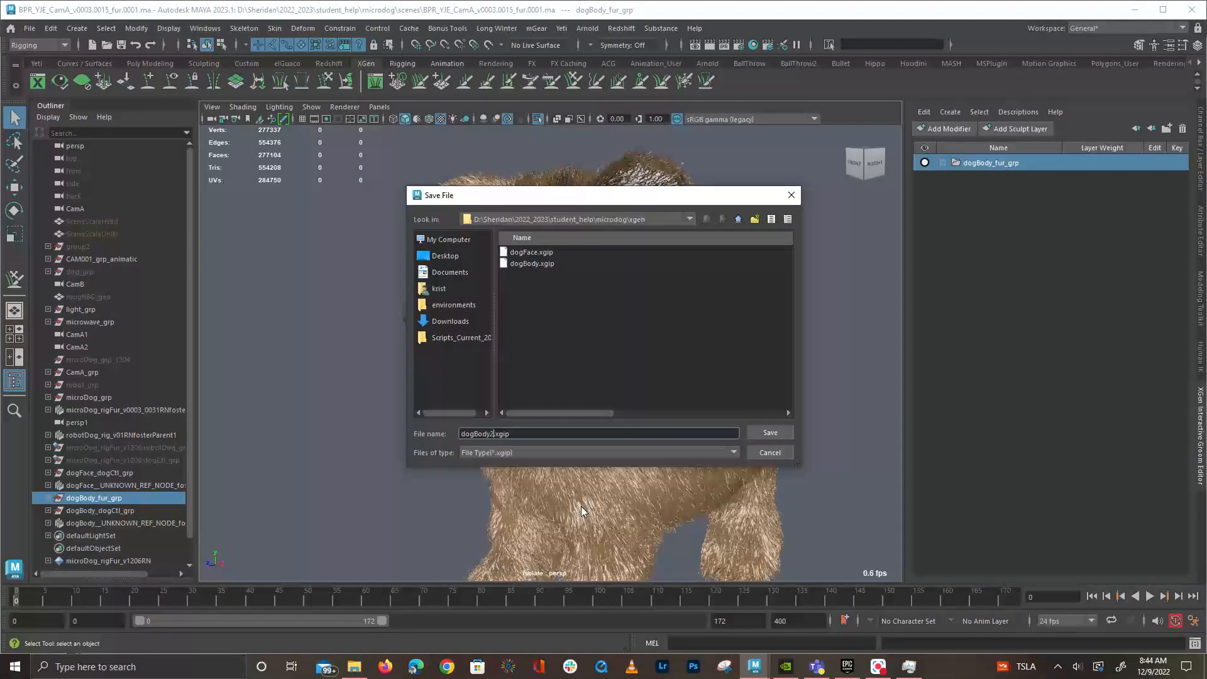
left_click(770, 434)
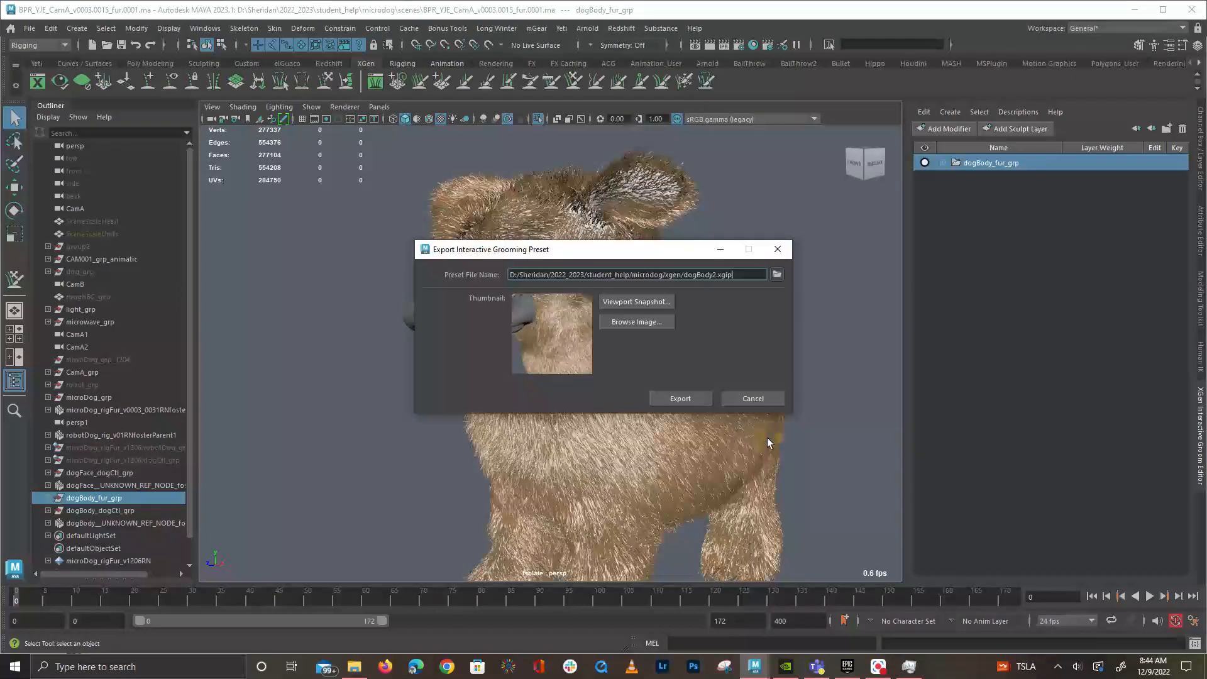
left_click(682, 402)
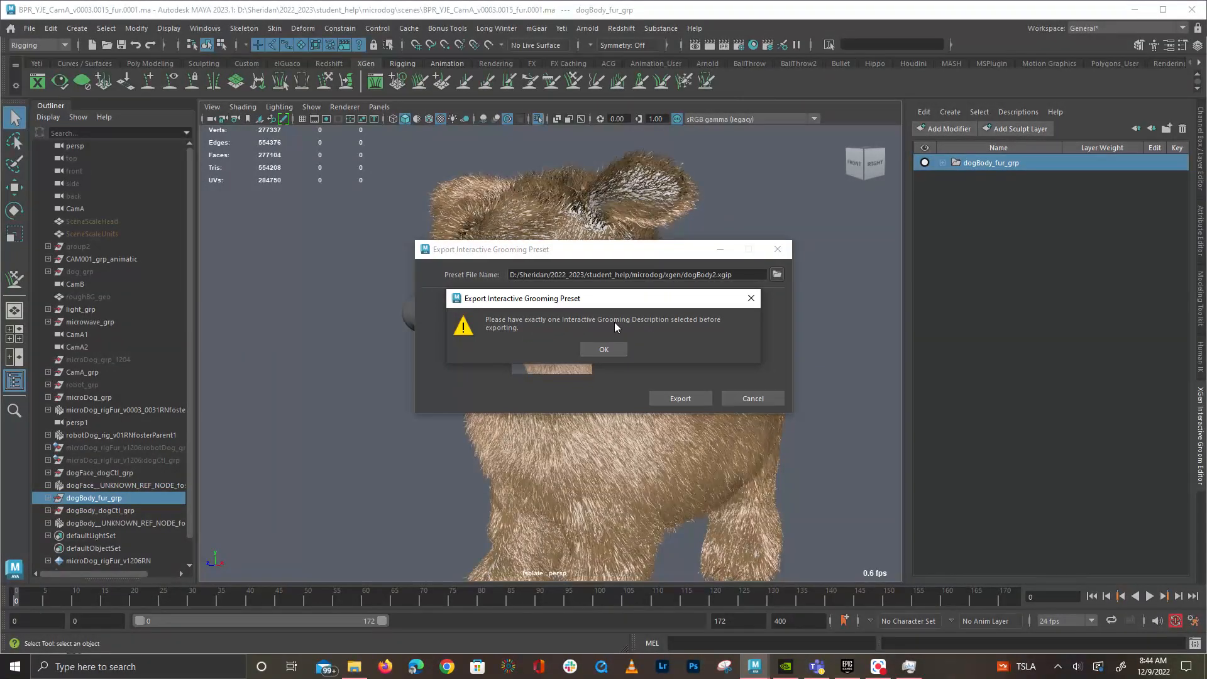
left_click(604, 351)
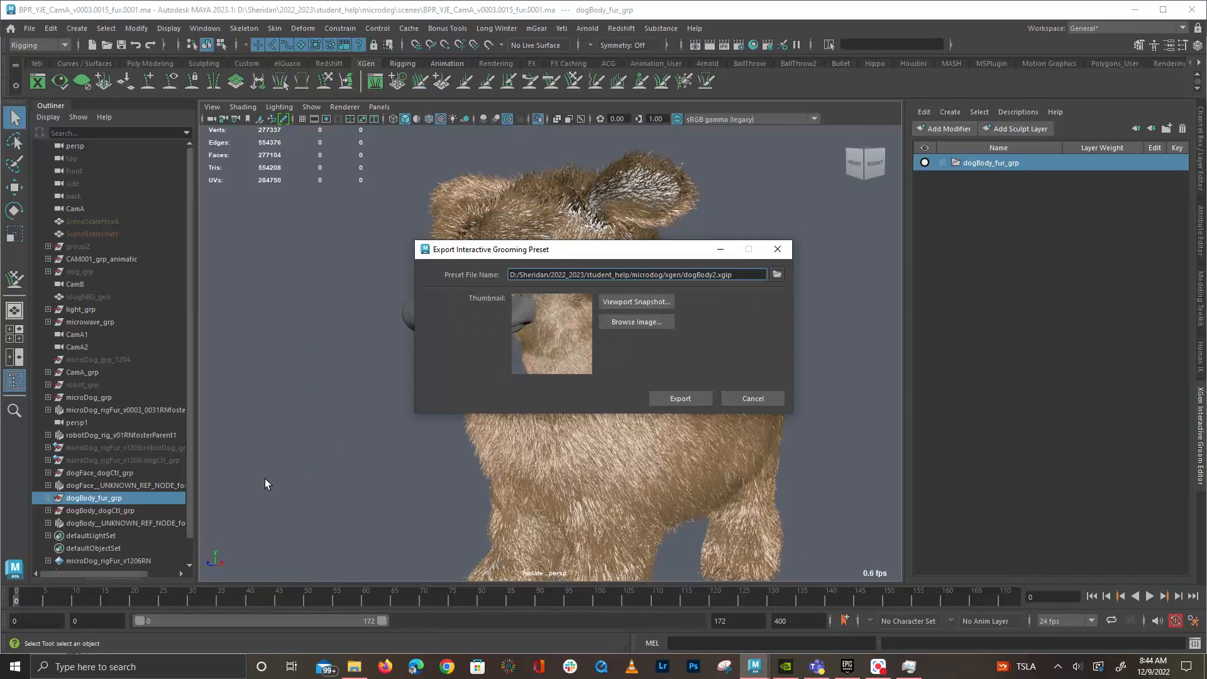
Select the dogBody_dogBody_description inside dogBody_fur_grp and export it as the dogBody2.xgip preset
left_click(49, 497)
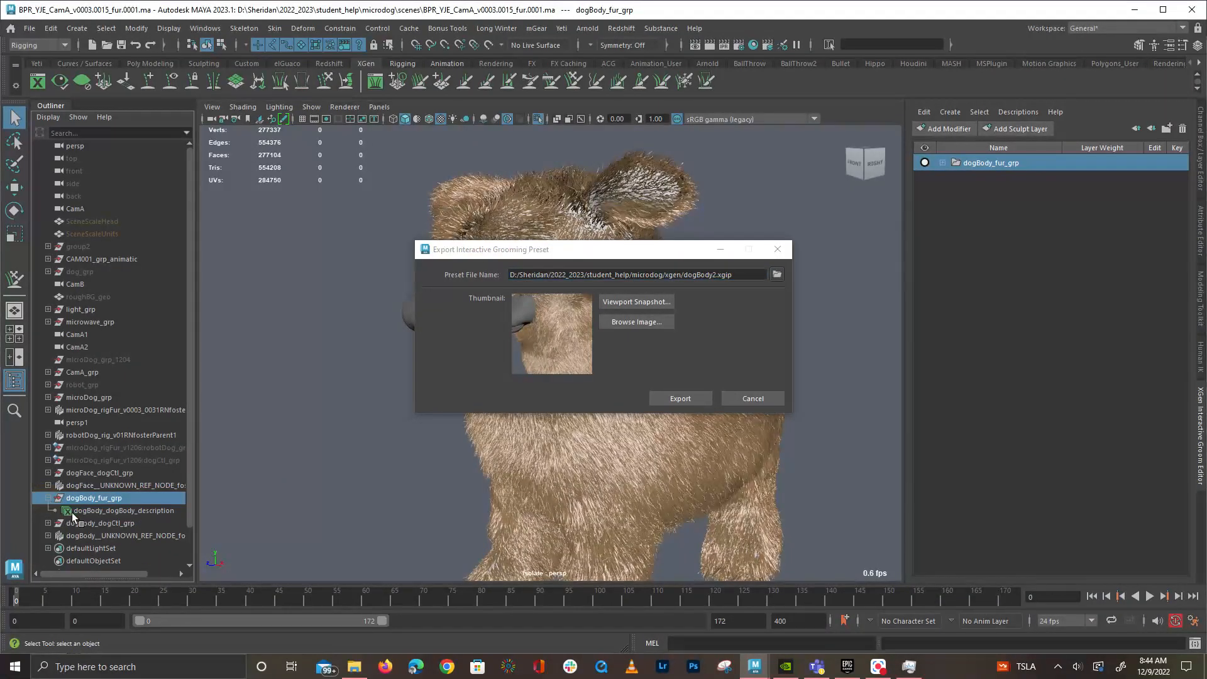
left_click(100, 510)
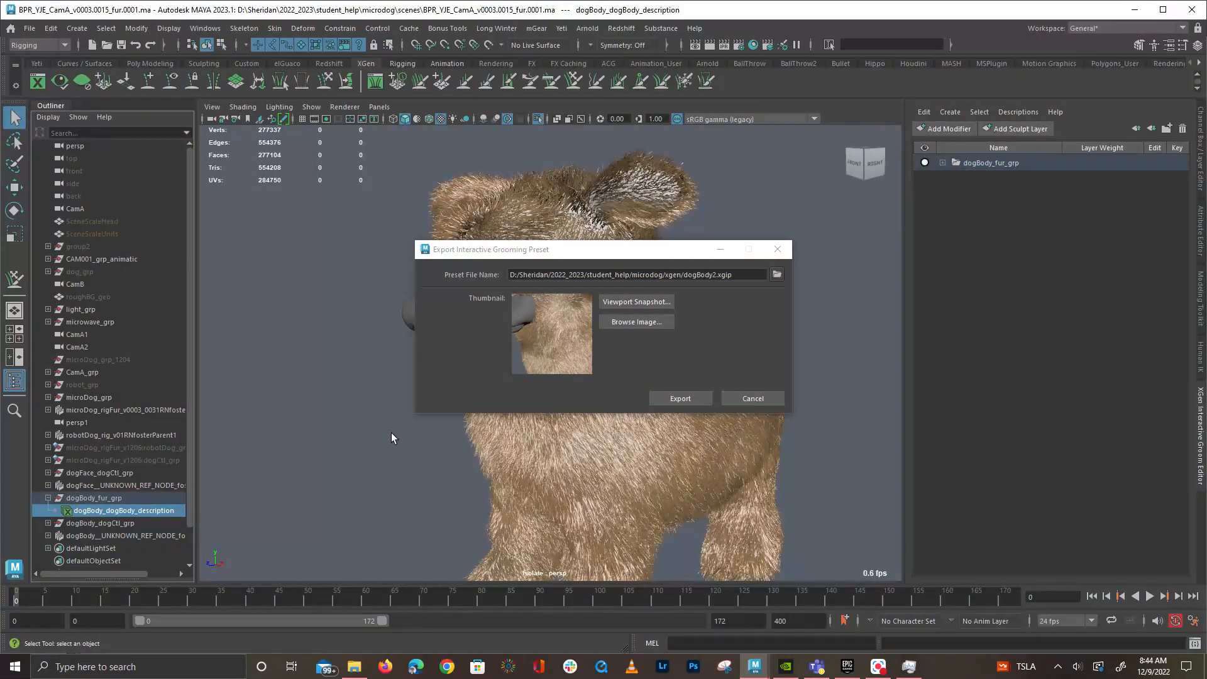
left_click(943, 162)
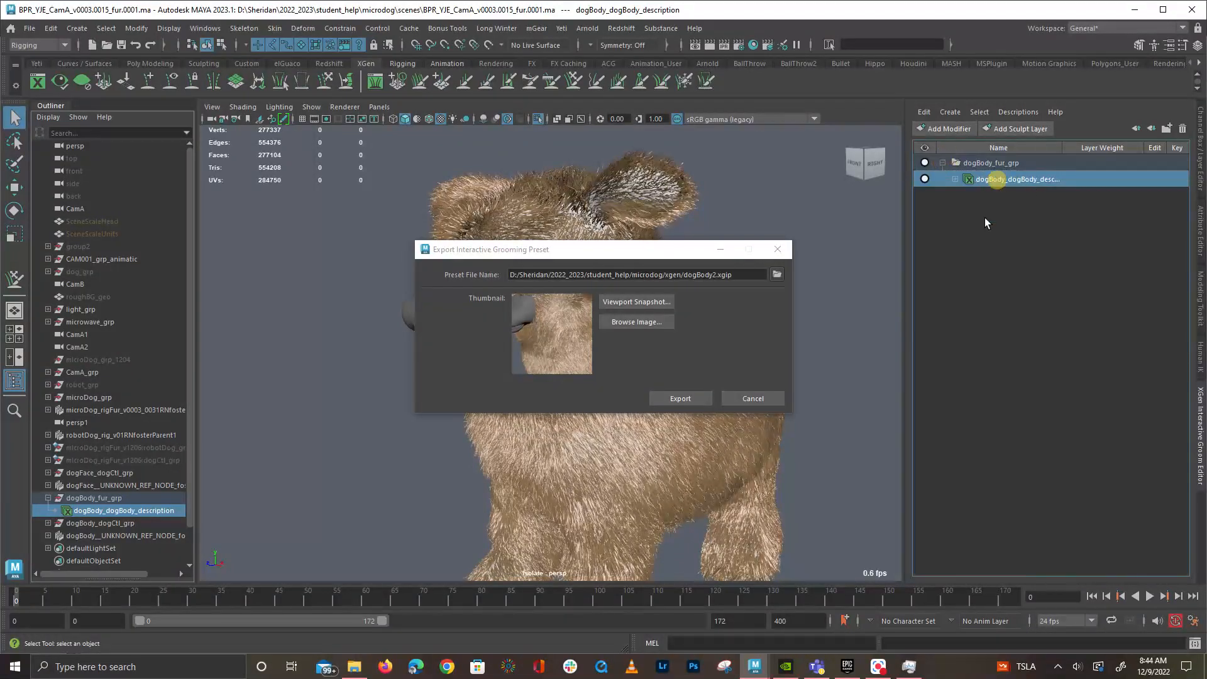
left_click(688, 397)
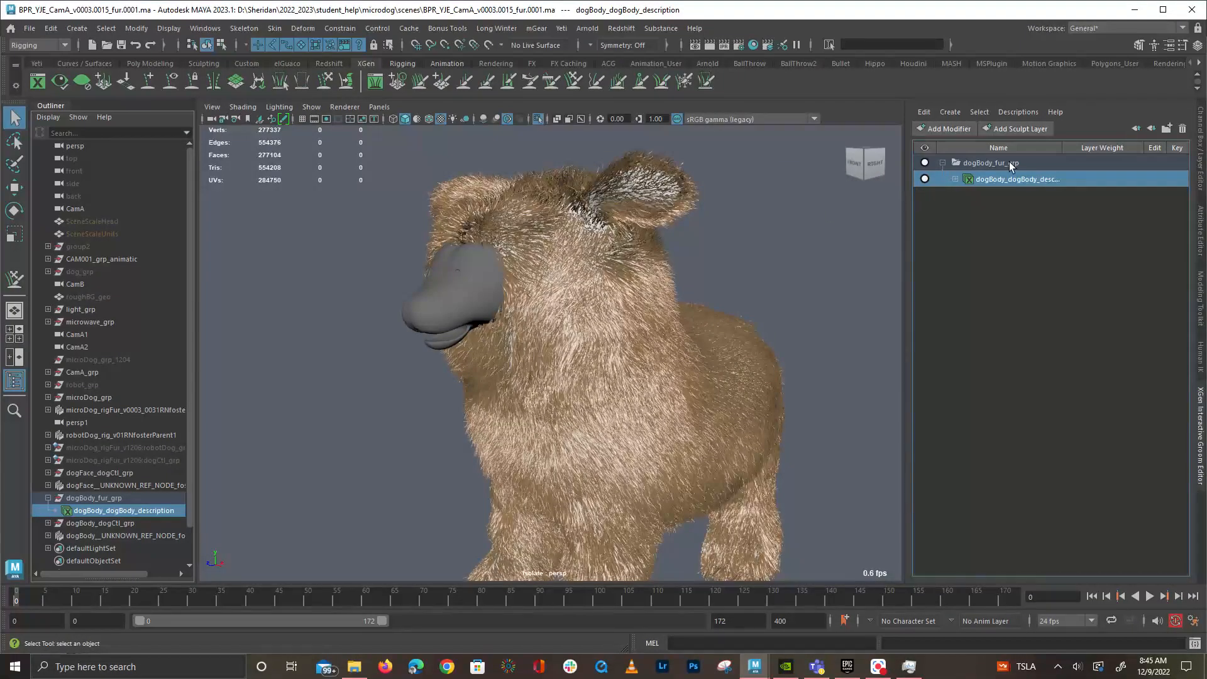
Import the dogFace.xgip preset onto the face_geo mesh, using UV Based transfer and original orientations in world space
left_click(484, 312)
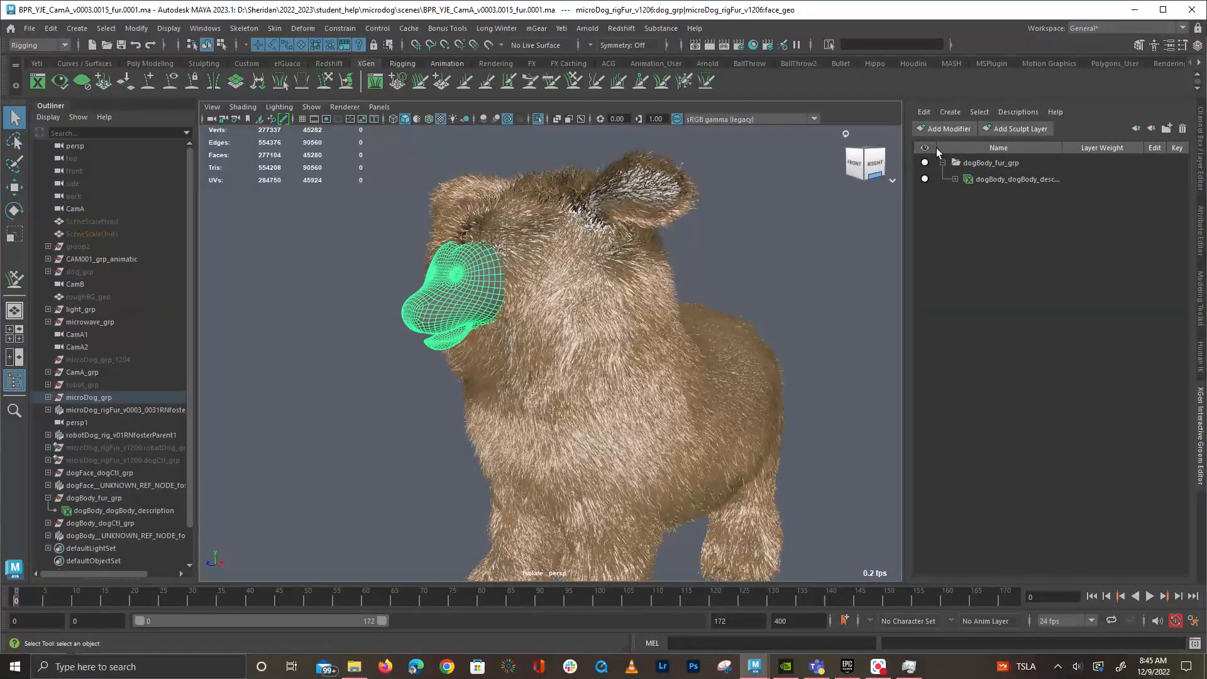
left_click(984, 114)
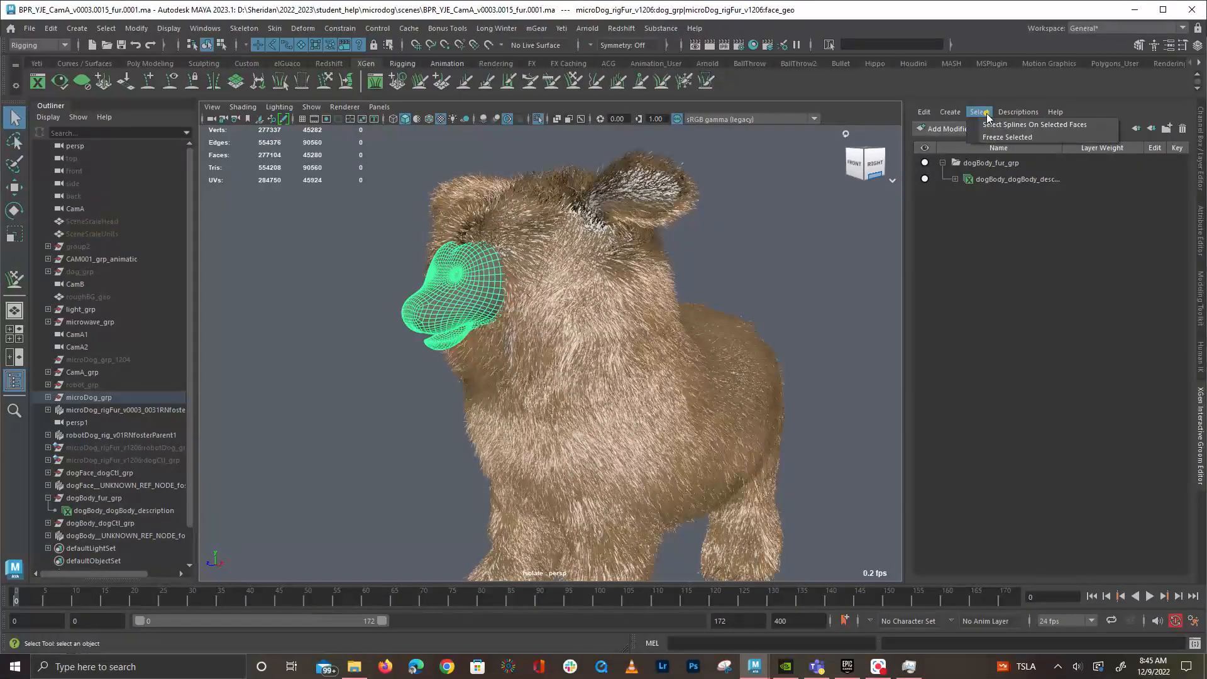
mouse_move(1027, 113)
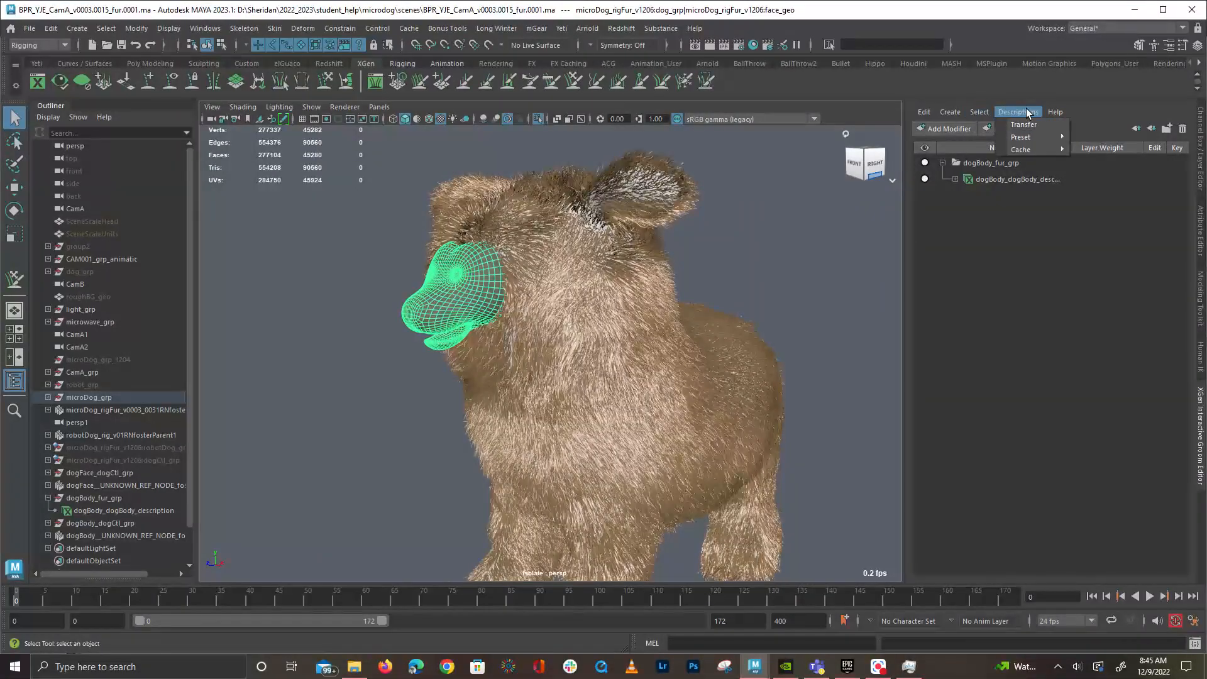
mouse_move(1029, 137)
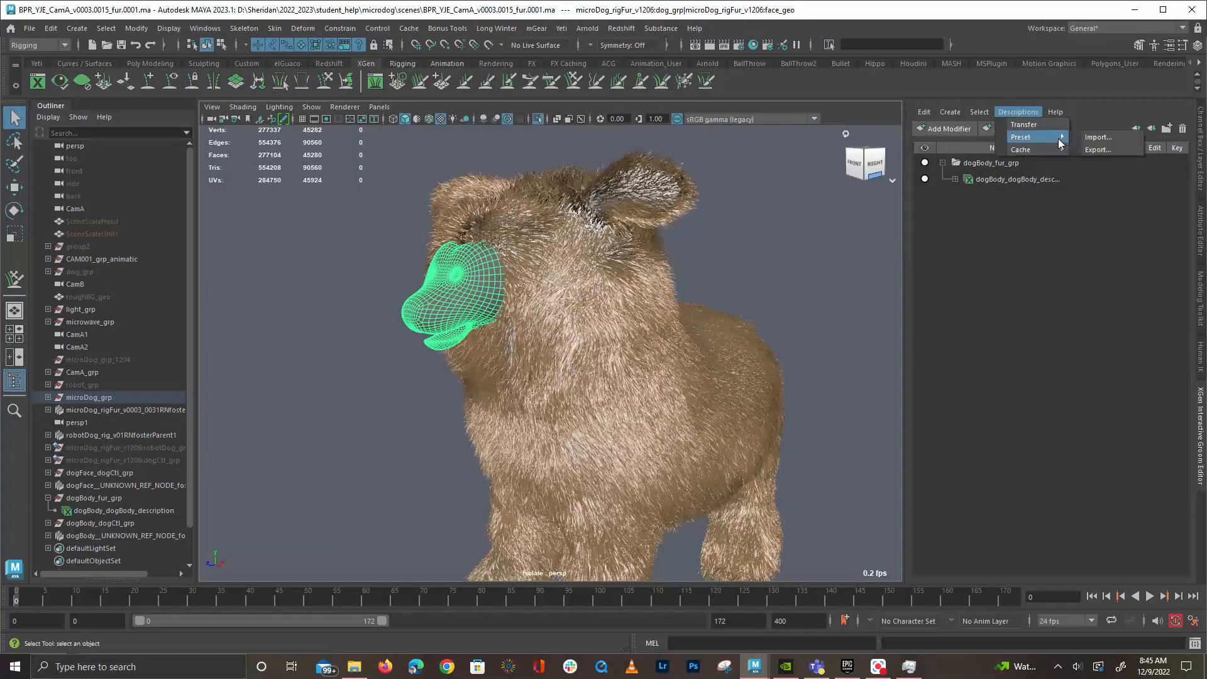
left_click(1106, 136)
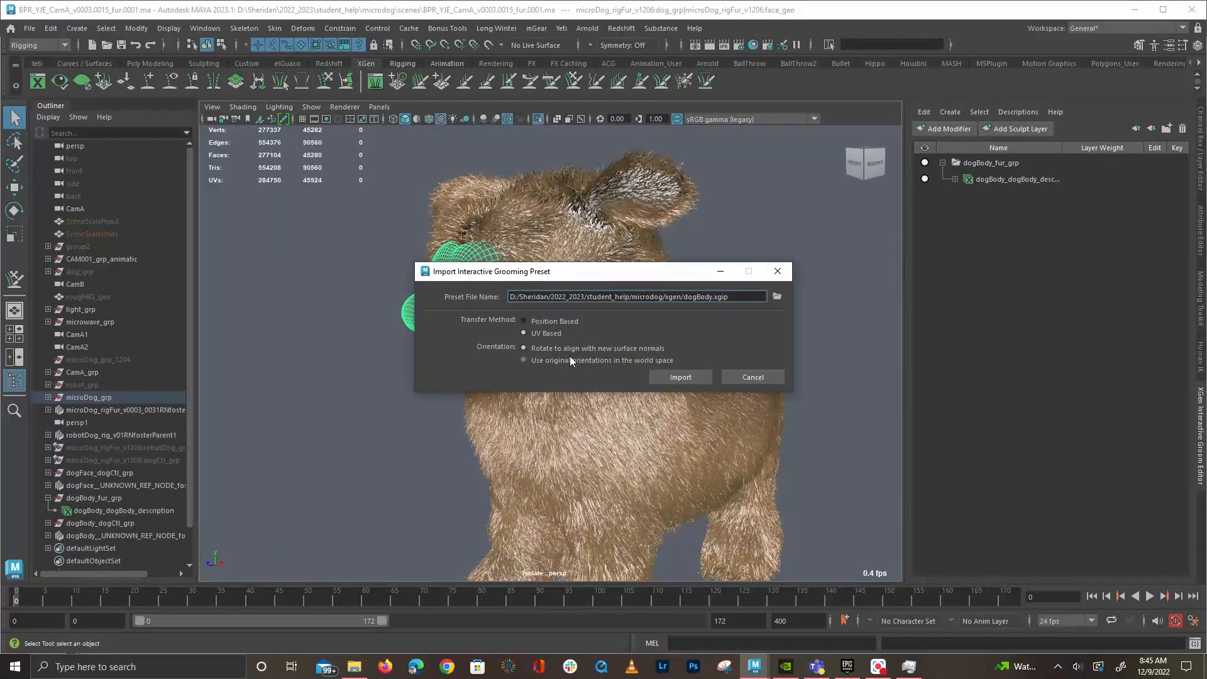
left_click(776, 296)
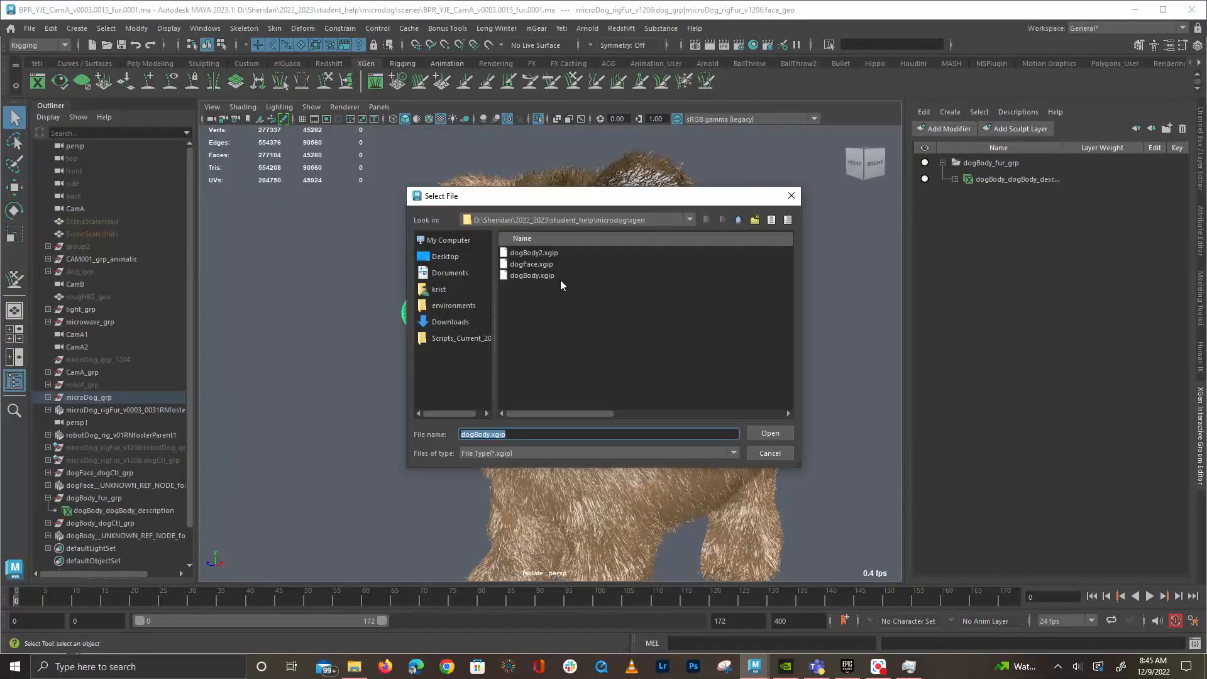
double_click(571, 262)
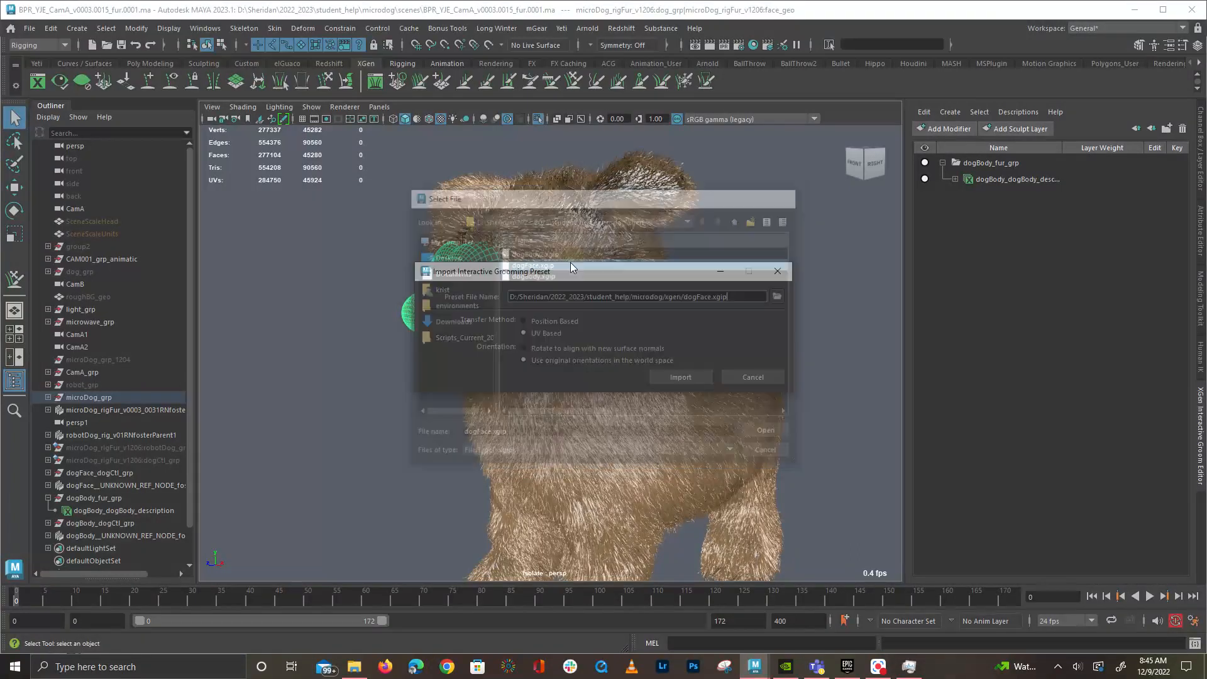
left_click(680, 377)
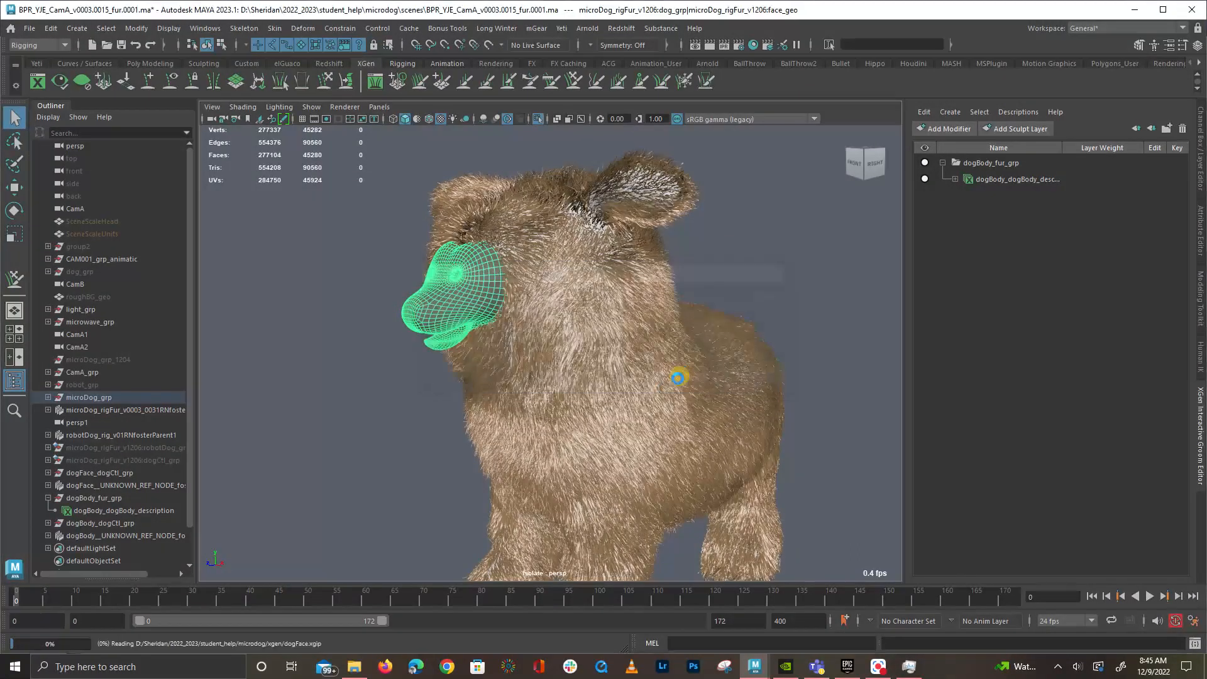
Examine the imported face fur around the muzzle and mouth and where it meets the body fur
left_click_drag(492, 330, 607, 367, "alt")
right_click_drag(607, 367, 864, 402, "alt")
middle_click_drag(864, 402, 625, 382, "alt")
right_click_drag(625, 382, 475, 340, "alt")
mouse_move(474, 339)
left_mouse_down("alt")
mouse_move(375, 318)
mouse_move(468, 323)
left_mouse_up("alt")
right_click_drag(468, 323, 628, 352, "alt")
left_click_drag(628, 352, 704, 315, "alt")
right_click_drag(704, 314, 880, 390, "alt")
left_click_drag(880, 390, 810, 431, "alt")
right_click_drag(811, 431, 880, 468, "alt")
left_click_drag(880, 468, 597, 292, "alt")
right_click_drag(597, 292, 608, 304, "alt")
left_click_drag(608, 303, 533, 370, "alt")
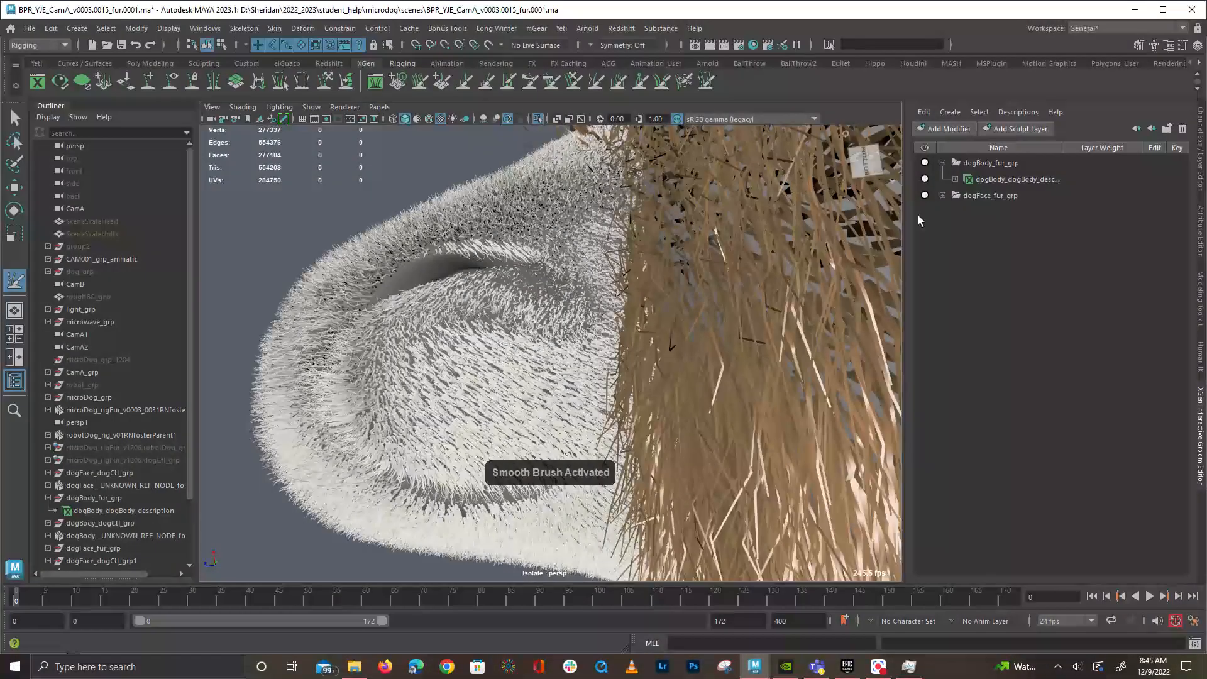
Expand dogFace_fur_grp and its description, and select dogFace_sculpt1 to reach its sculpt layer
left_click(942, 196)
left_click(955, 212)
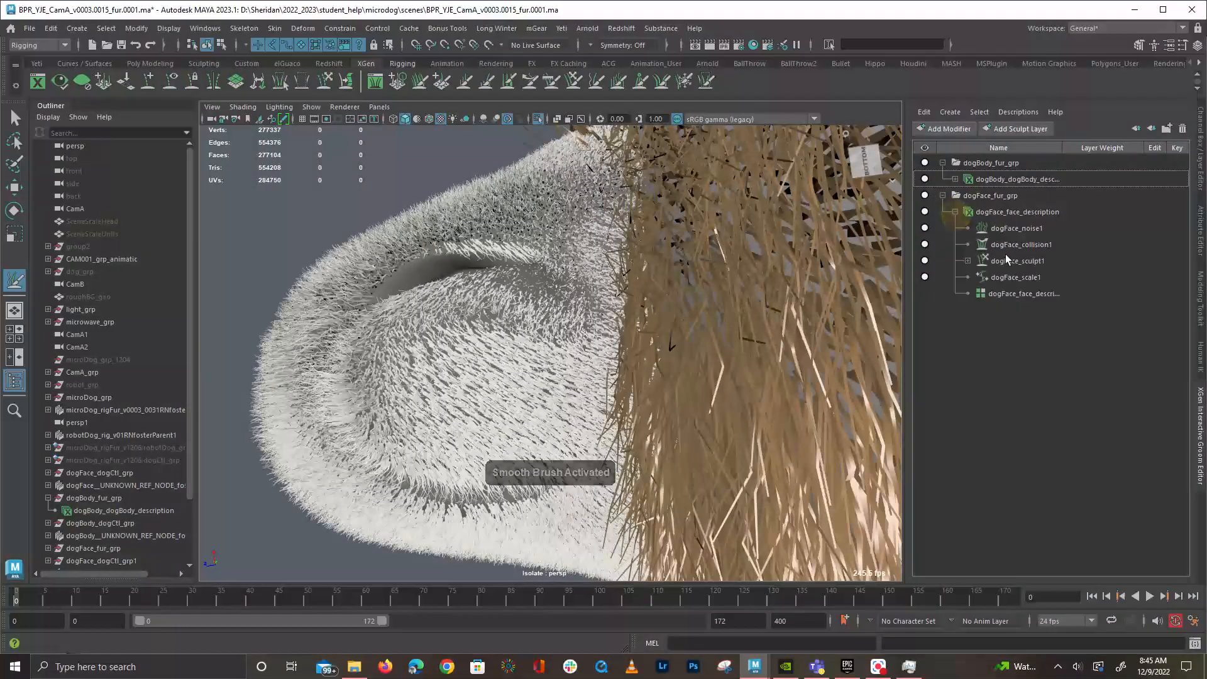
left_click(975, 262)
left_click(968, 262)
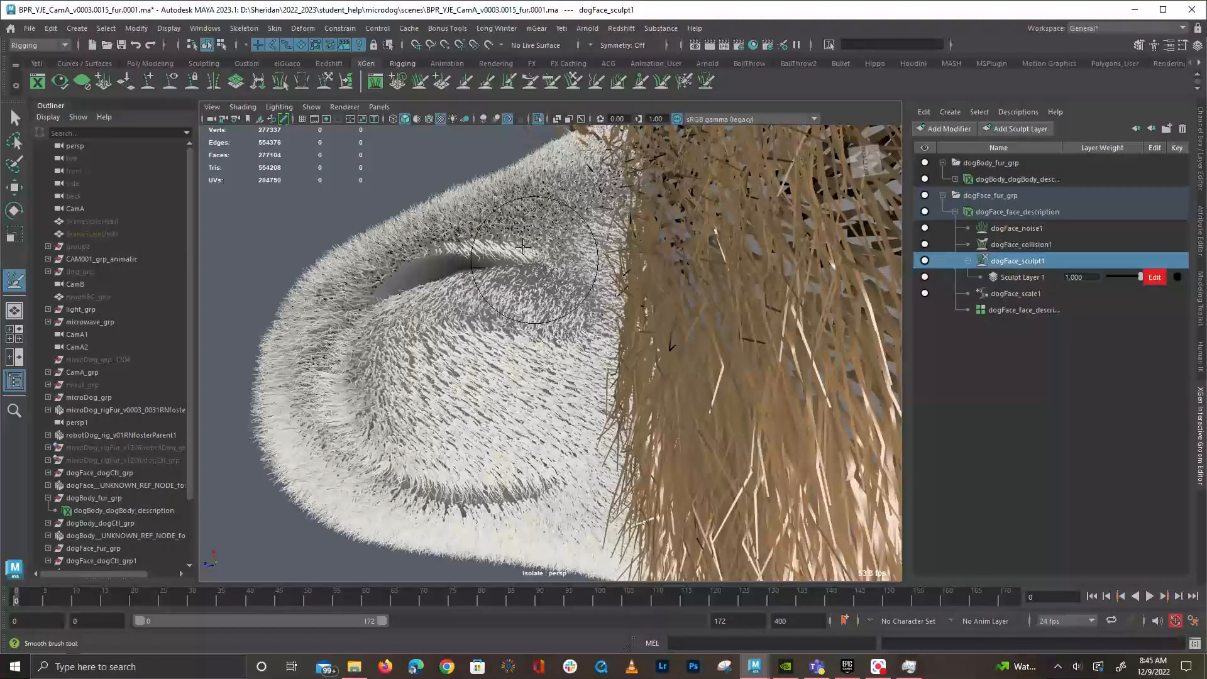
left_click_drag(528, 234, 614, 345, "alt")
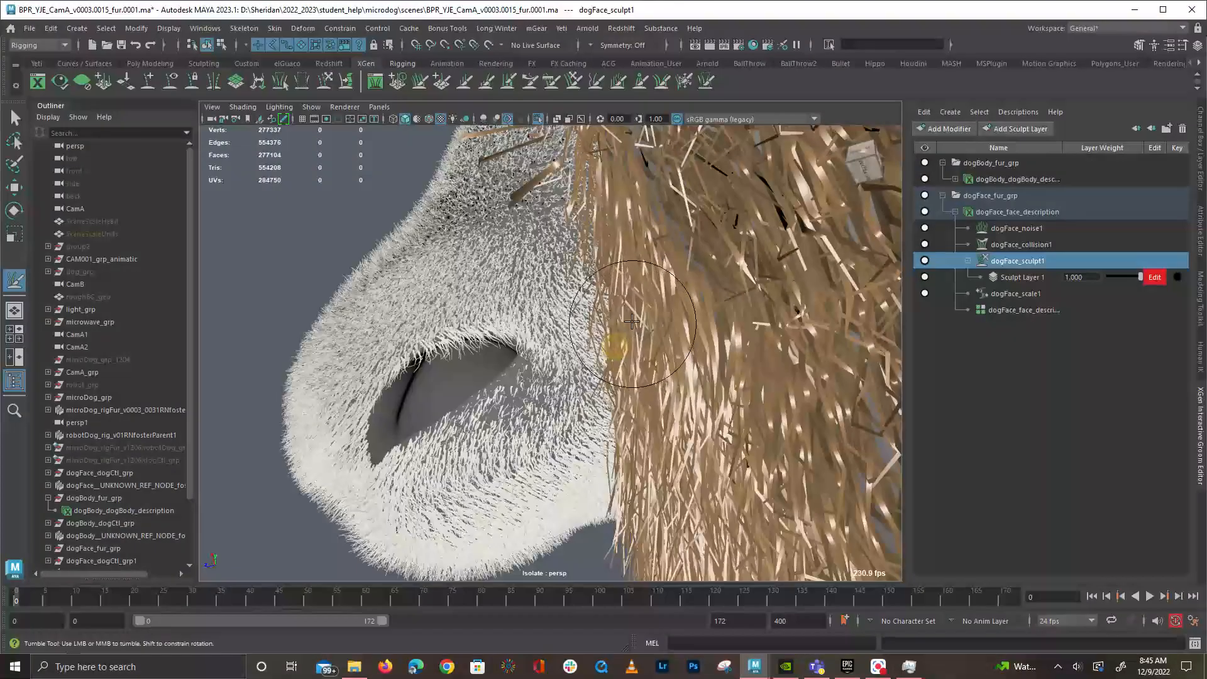
Check the Smooth brush's tool settings and its shelf button properties, then close both without changes
double_click(596, 80)
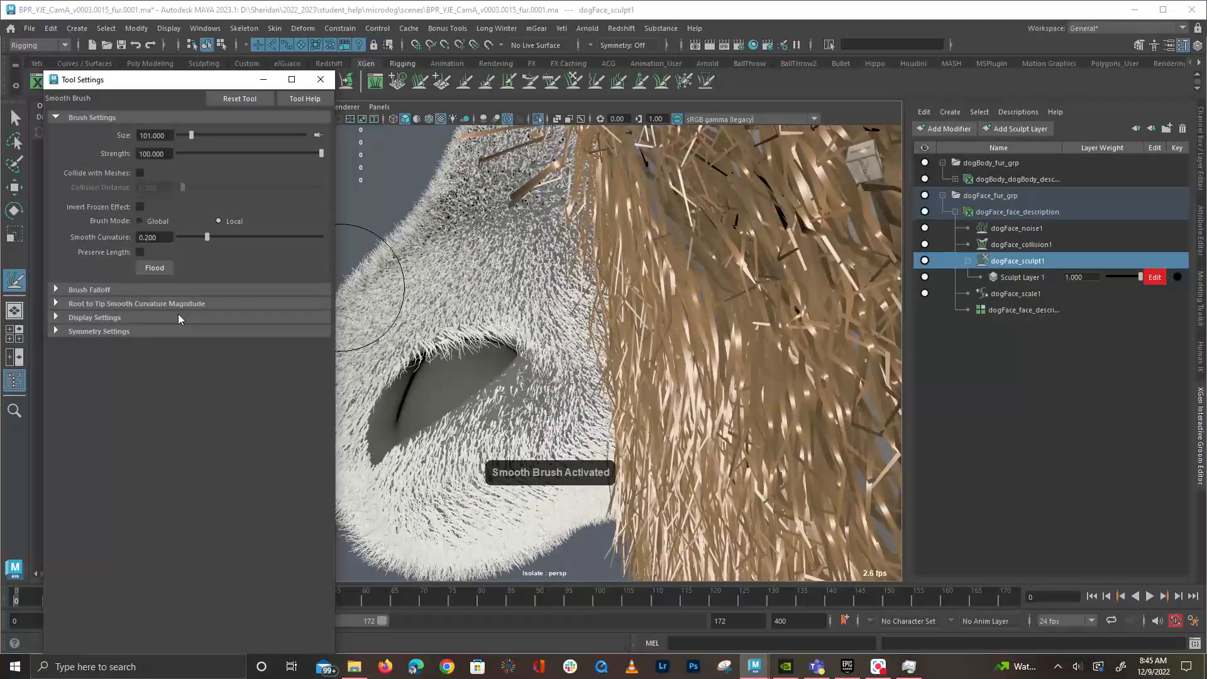
right_click(594, 81)
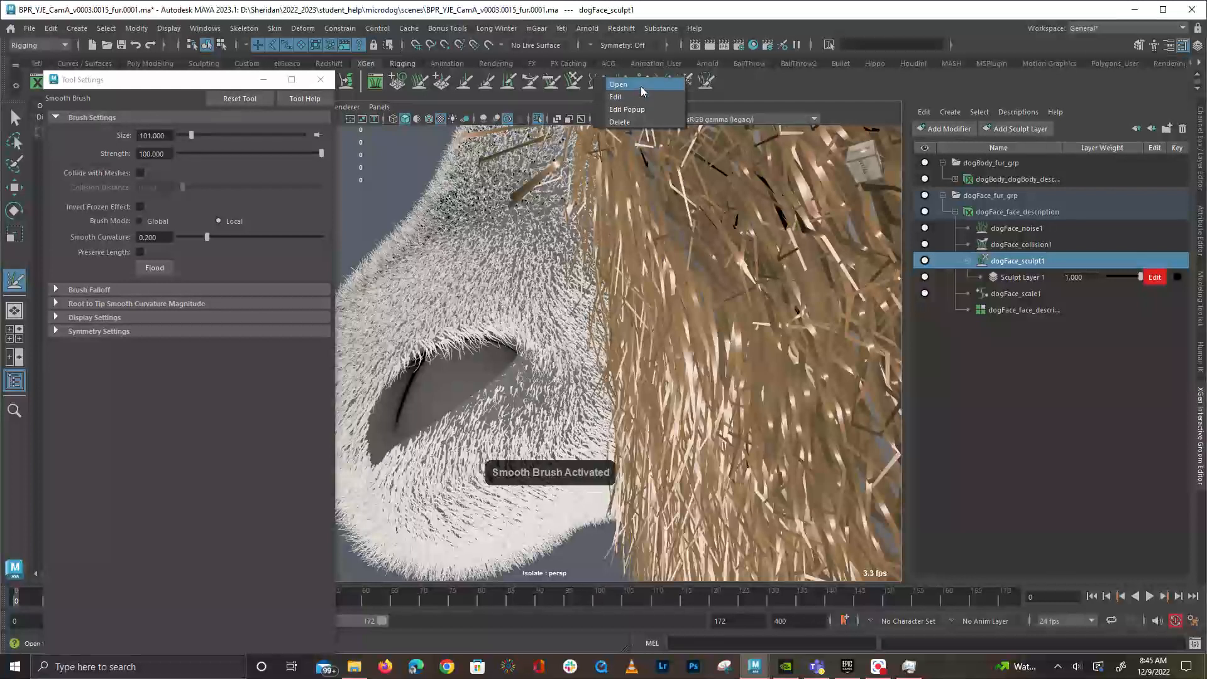
left_click(616, 97)
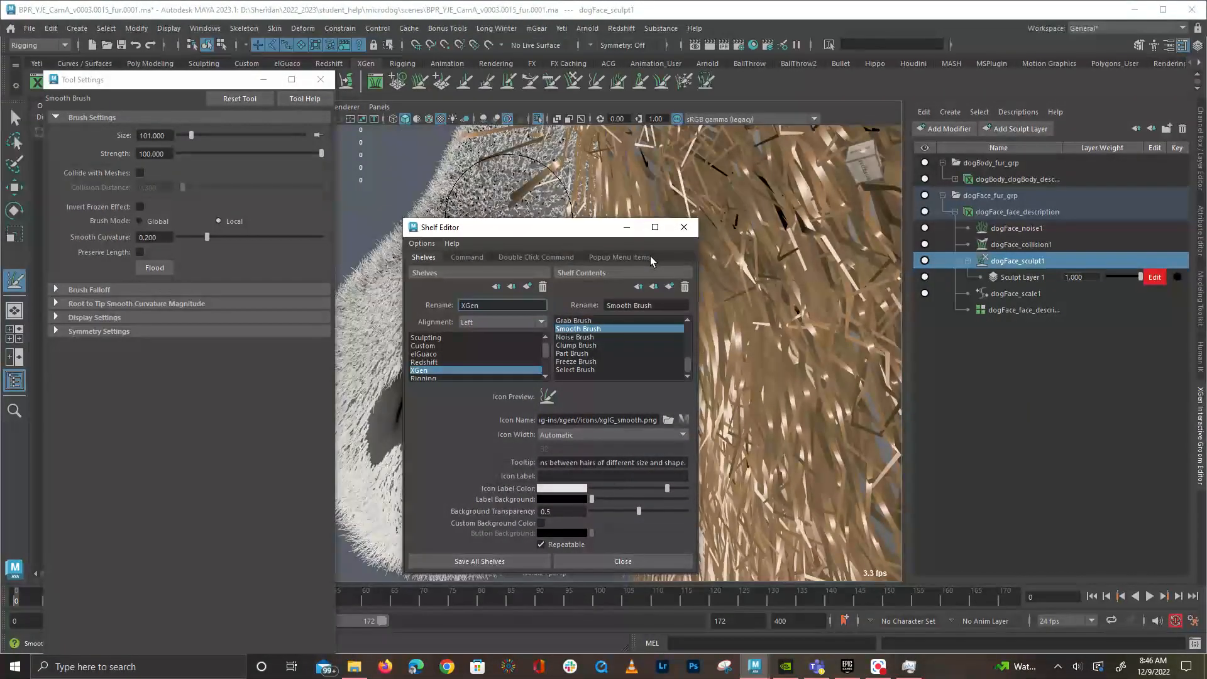
left_click(684, 227)
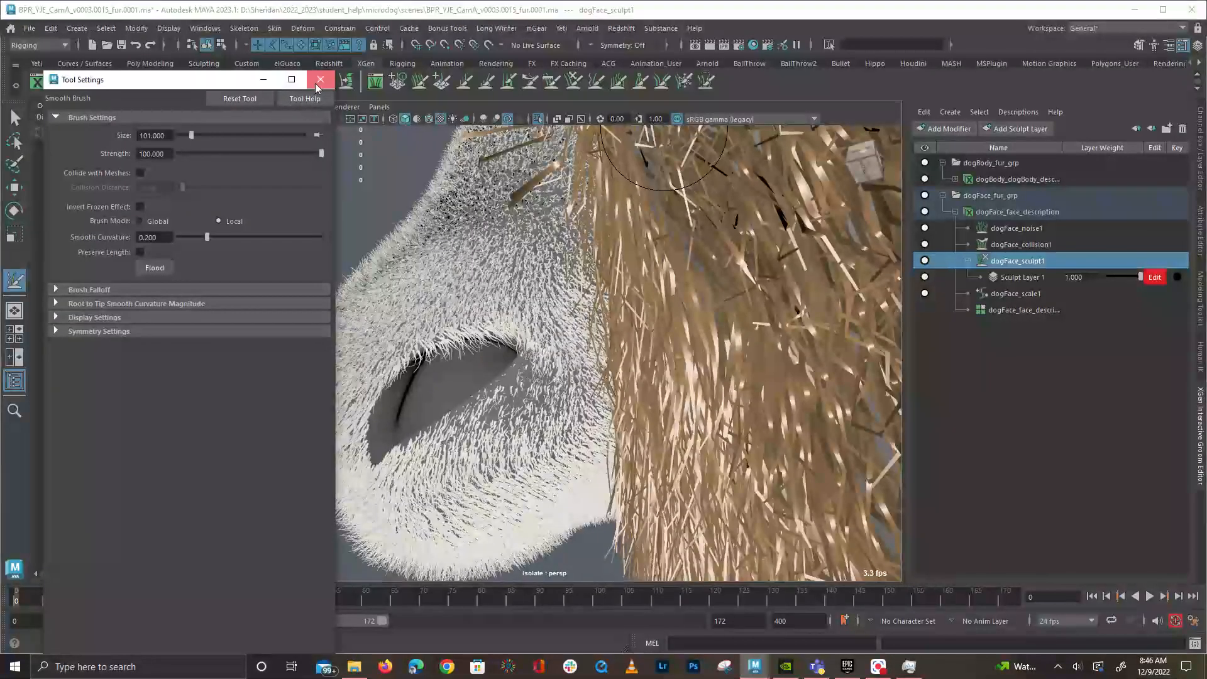
left_click(320, 79)
Switch to the Grab brush and examine the face fur around the mouth, nose and eyes from several angles
left_click_drag(513, 180, 551, 363, "alt")
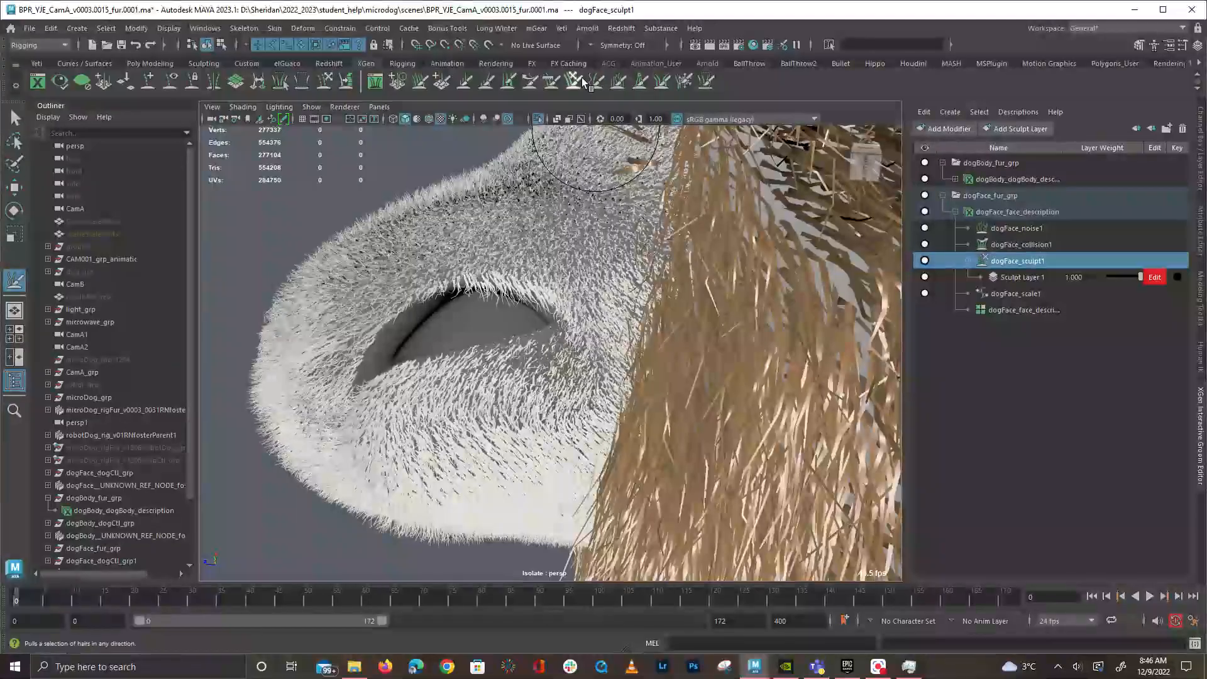
mouse_move(554, 357)
left_mouse_down("alt")
mouse_move(547, 284)
mouse_move(572, 264)
mouse_move(440, 342)
mouse_move(358, 348)
mouse_move(337, 319)
mouse_move(352, 352)
mouse_move(336, 409)
mouse_move(458, 296)
mouse_move(493, 242)
mouse_move(489, 253)
mouse_move(685, 270)
mouse_move(744, 293)
mouse_move(582, 454)
left_mouse_up("alt")
key("g")
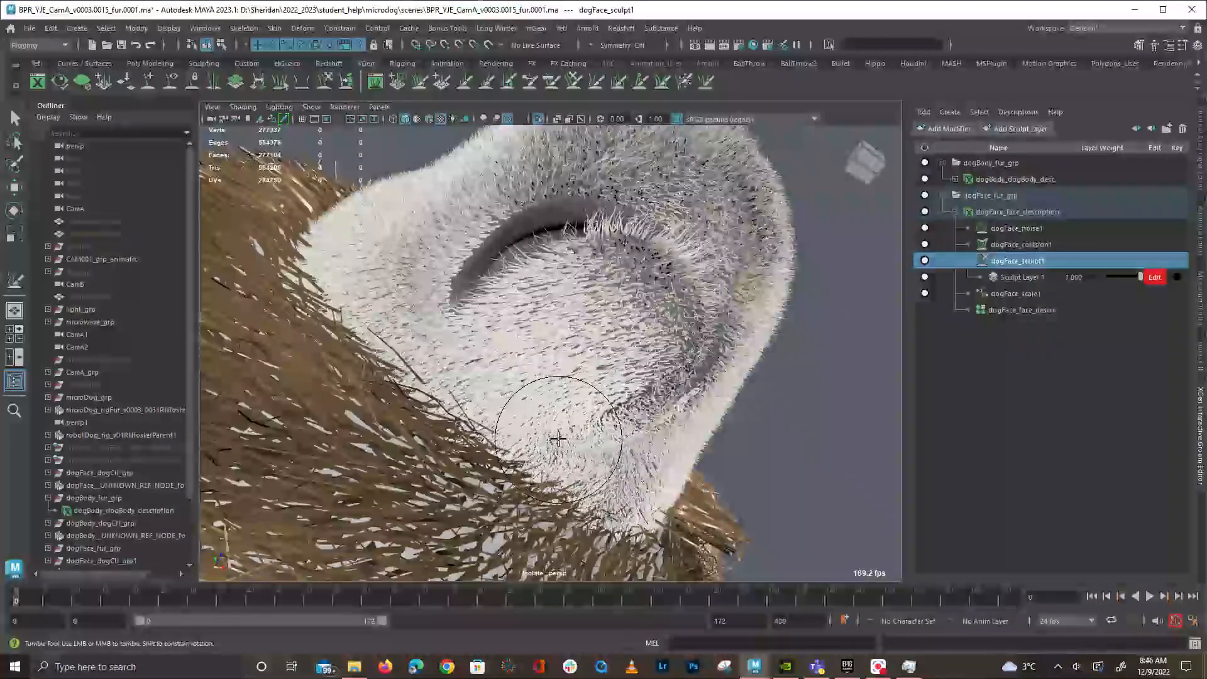
left_click_drag(708, 394, 401, 455, "alt")
right_click_drag(400, 456, 566, 377, "alt")
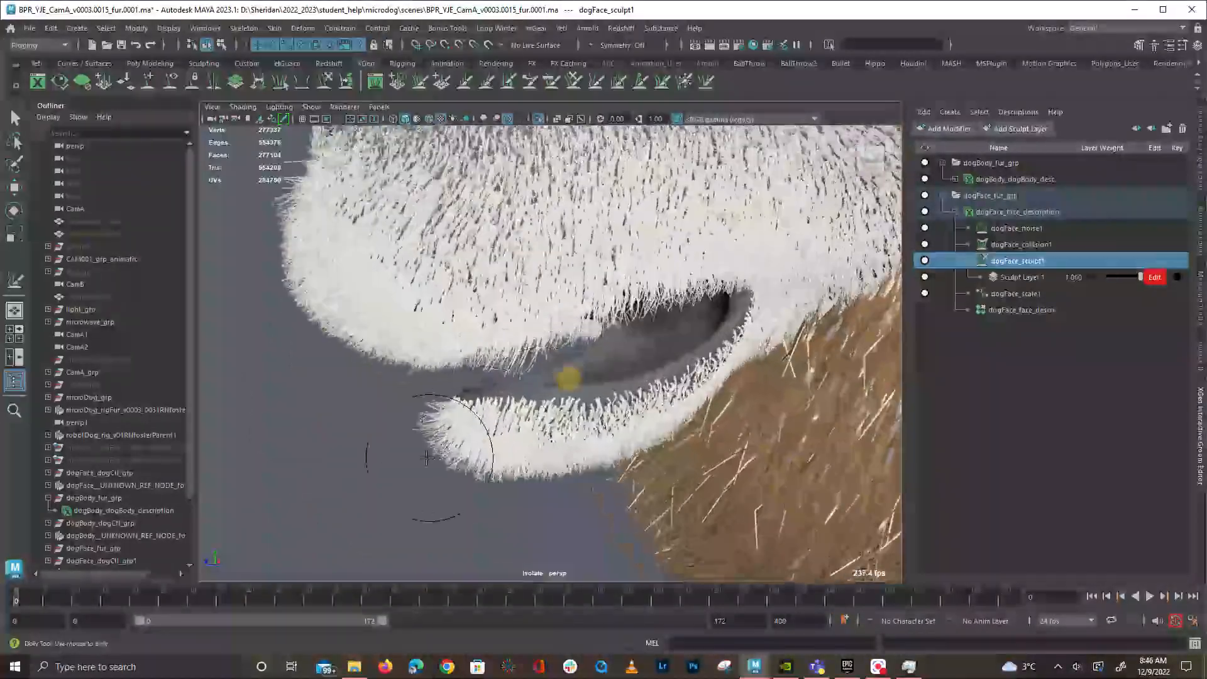
mouse_move(406, 426)
left_mouse_down("alt")
mouse_move(646, 417)
mouse_move(687, 383)
left_mouse_up("alt")
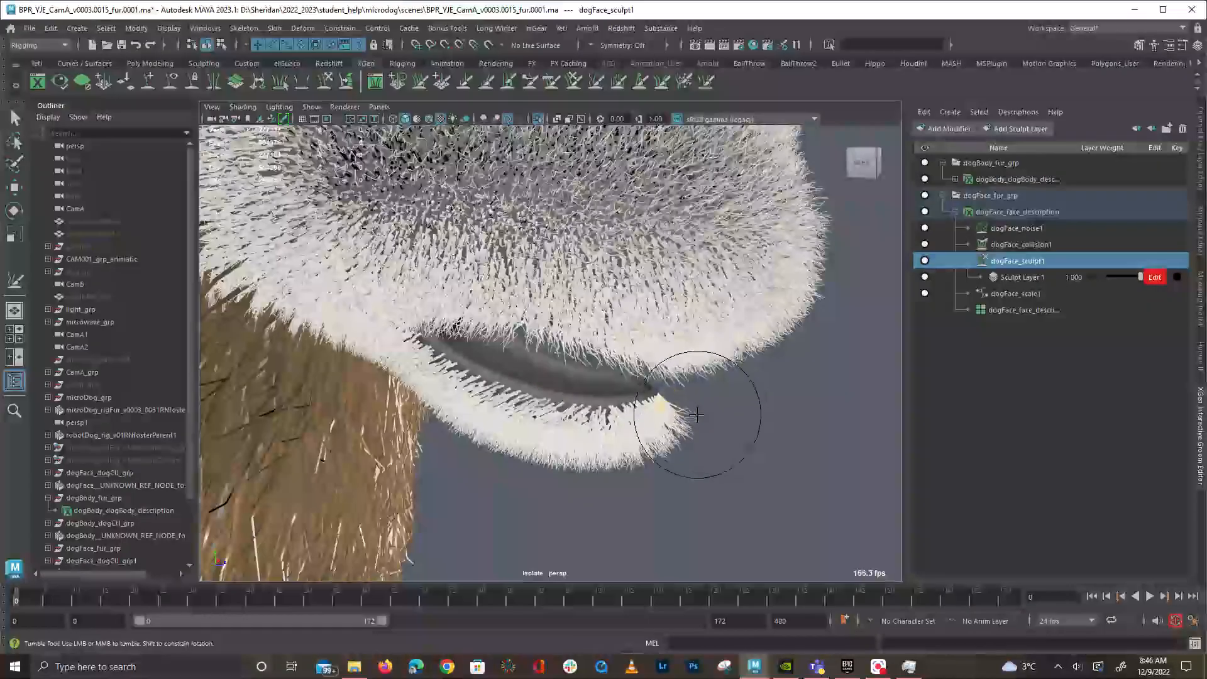
mouse_move(646, 498)
left_mouse_down("alt")
mouse_move(624, 504)
mouse_move(668, 377)
mouse_move(541, 446)
mouse_move(423, 477)
mouse_move(548, 411)
mouse_move(552, 427)
mouse_move(741, 466)
mouse_move(681, 461)
left_mouse_up("alt")
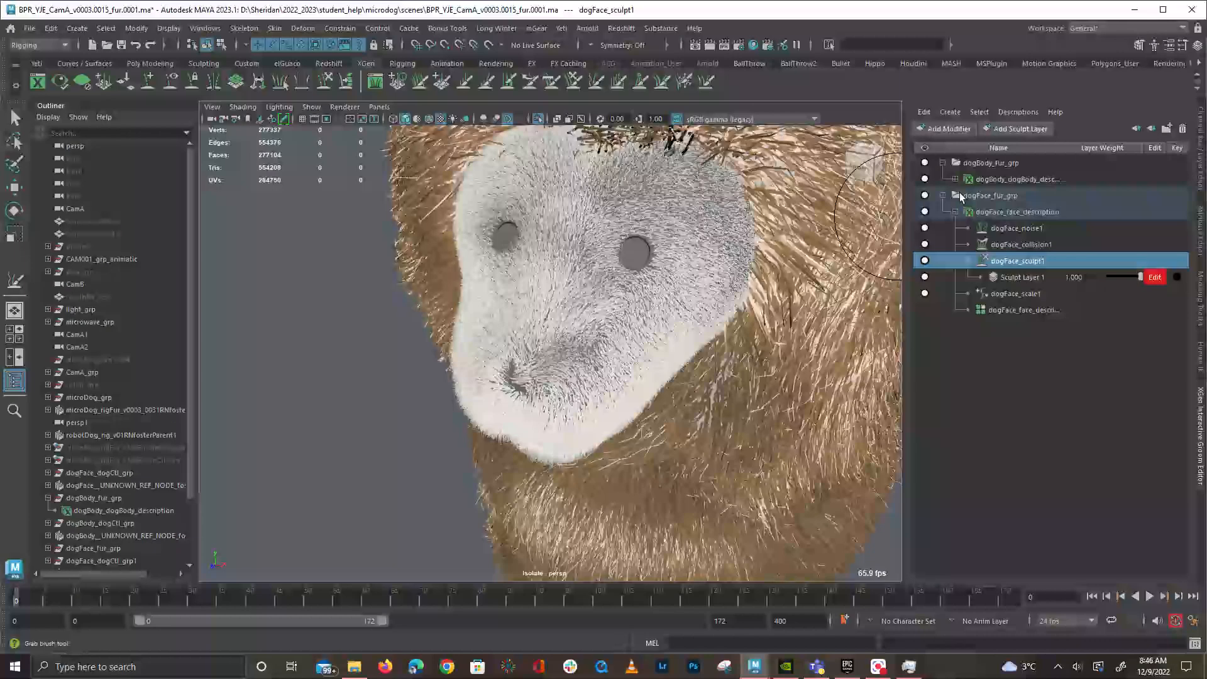
mouse_move(692, 270)
left_mouse_down("alt")
mouse_move(588, 383)
mouse_move(534, 369)
left_mouse_up("alt")
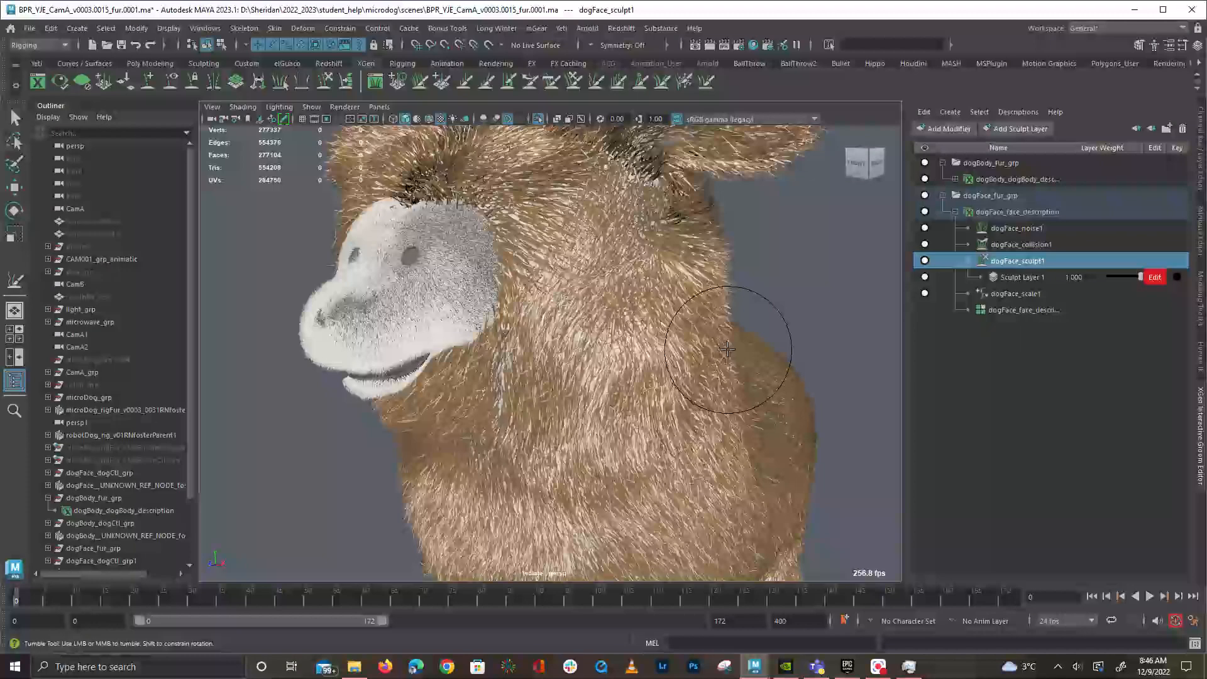
scroll(727, 349, "down", 3)
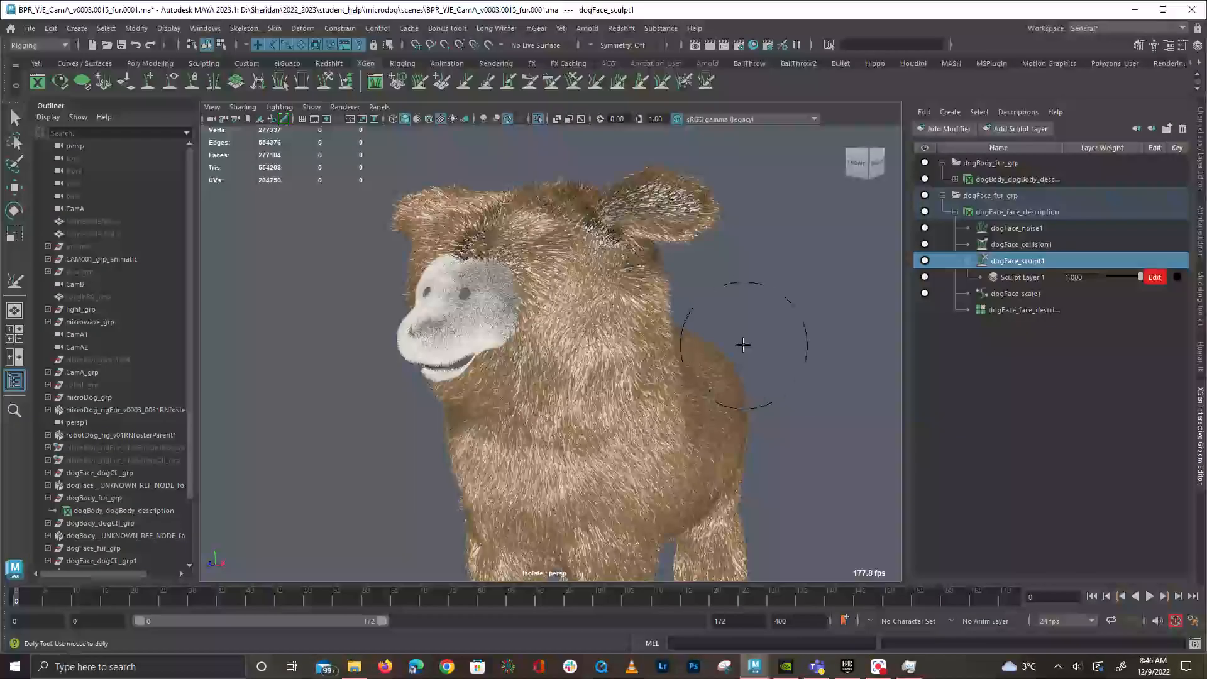
Examine the dog's face, chest, legs and body fur from the front and the side
left_click_drag(768, 212, 799, 274, "alt")
scroll(800, 274, "up", 4)
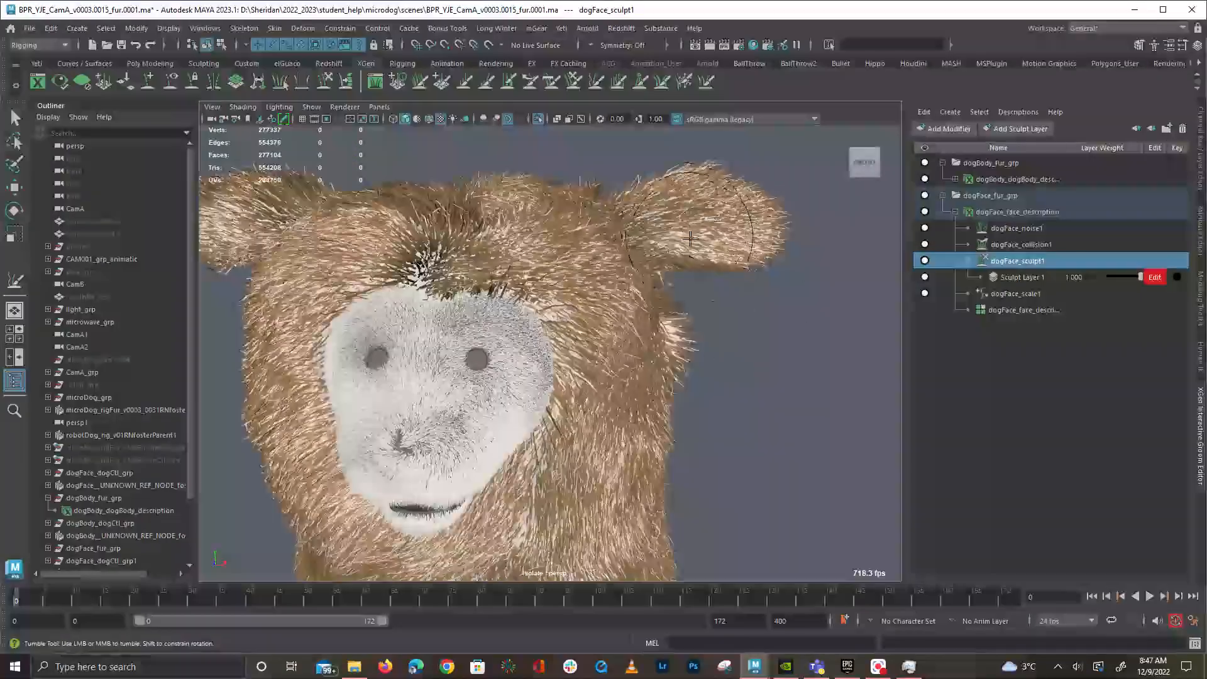
scroll(762, 350, "down", 2)
middle_click_drag(767, 350, 786, 209, "alt")
left_click_drag(785, 209, 378, 355, "alt")
middle_click_drag(480, 371, 618, 232, "alt")
left_click_drag(617, 232, 684, 226, "alt")
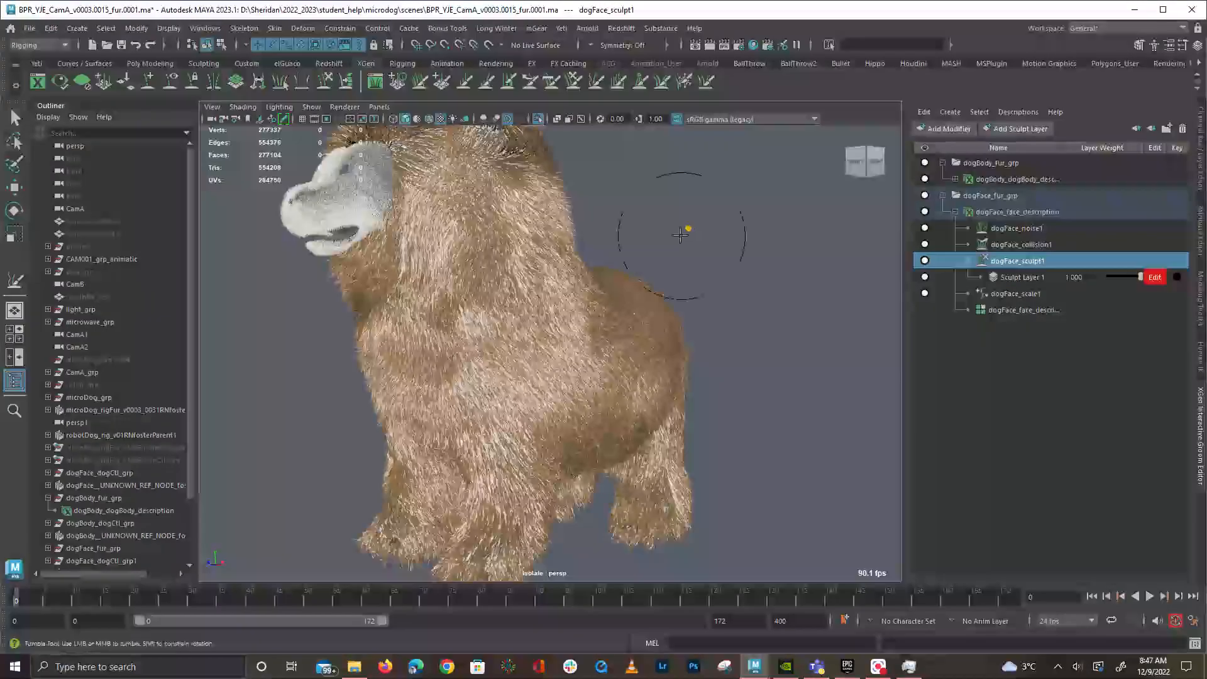
middle_click_drag(685, 226, 744, 300, "alt")
left_click_drag(719, 288, 703, 305, "alt")
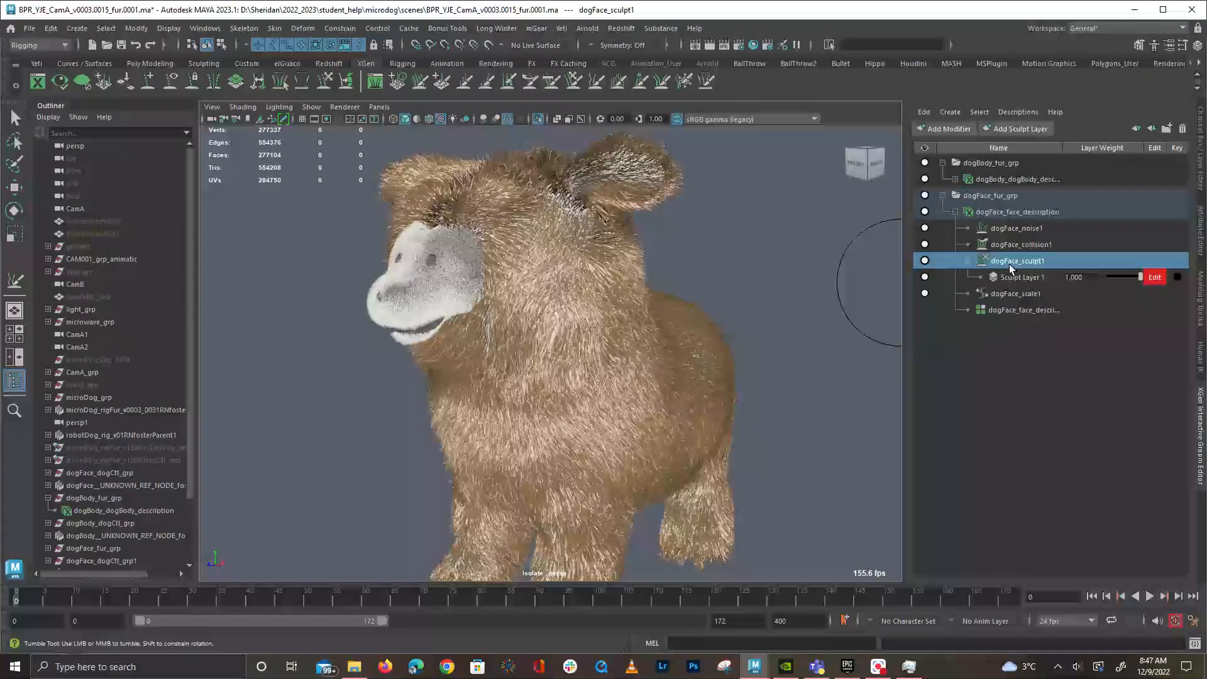
Export the face fur description as an interactive grooming preset named dogFace2.xgip in the xgen folder, saving the modified scene first
left_click(1013, 210)
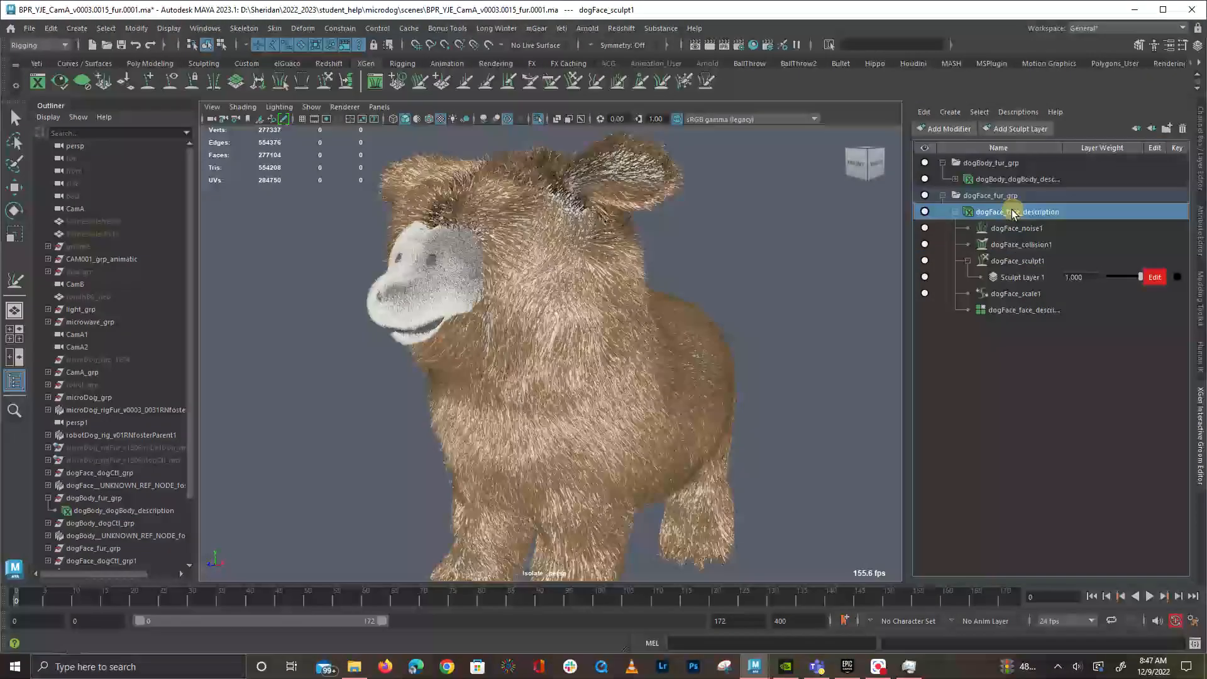
left_click(1009, 112)
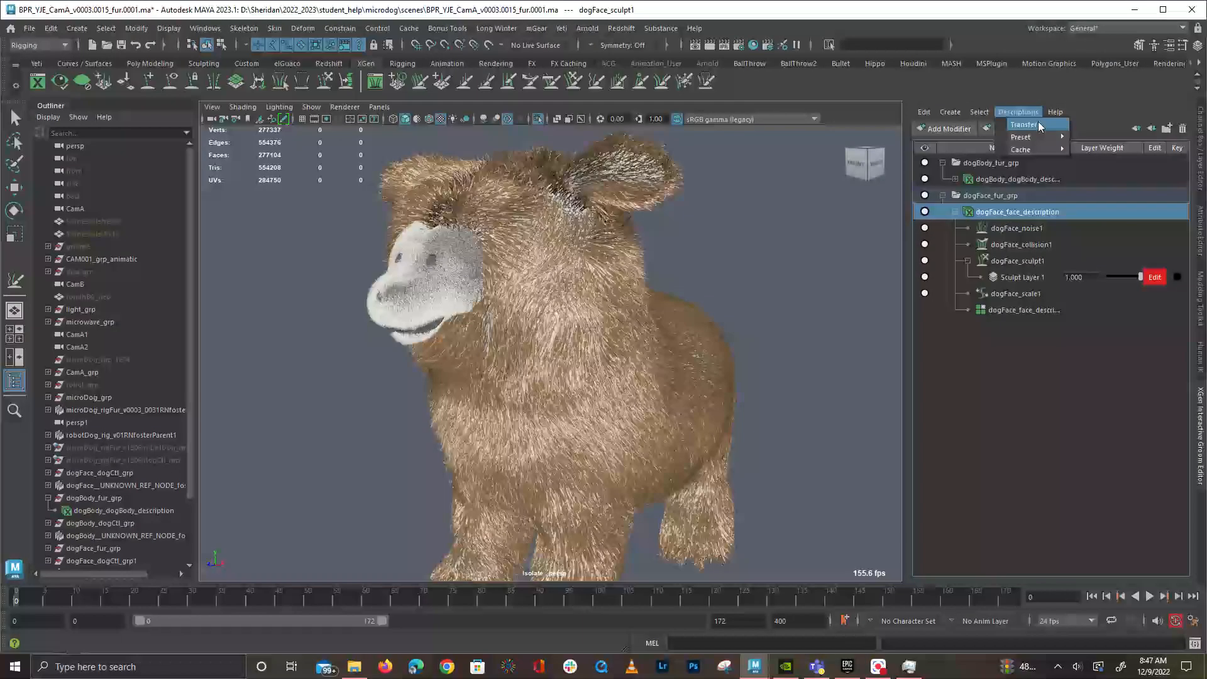
mouse_move(1049, 135)
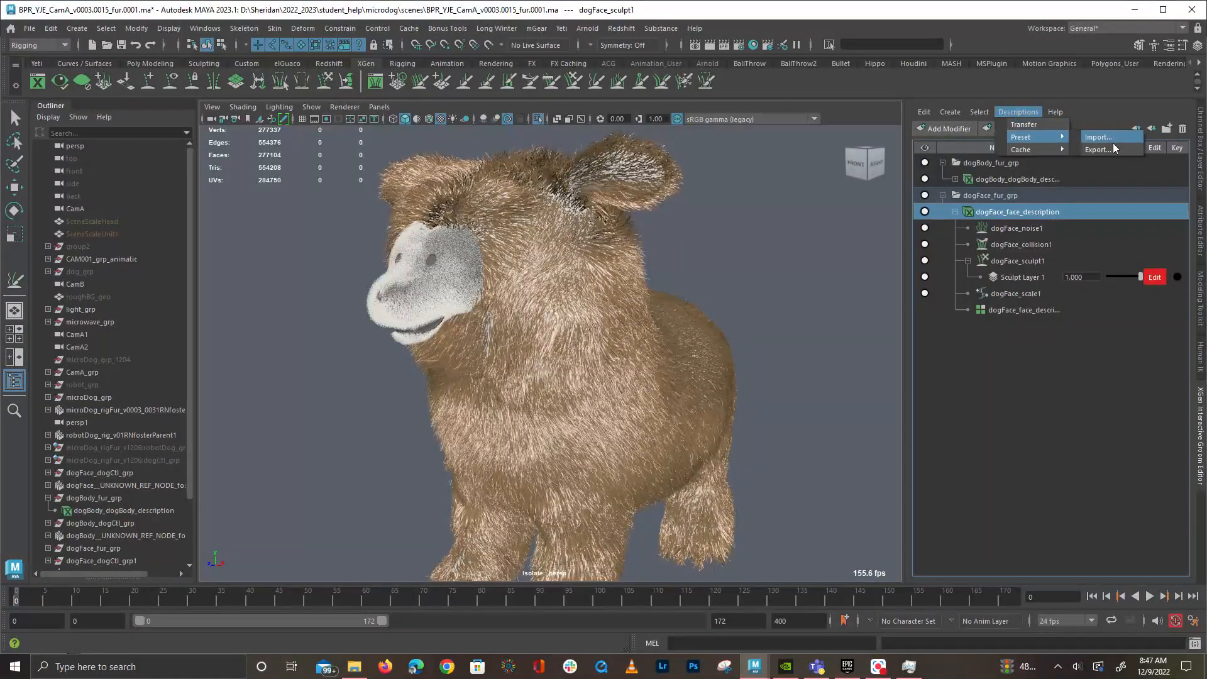
left_click(1112, 140)
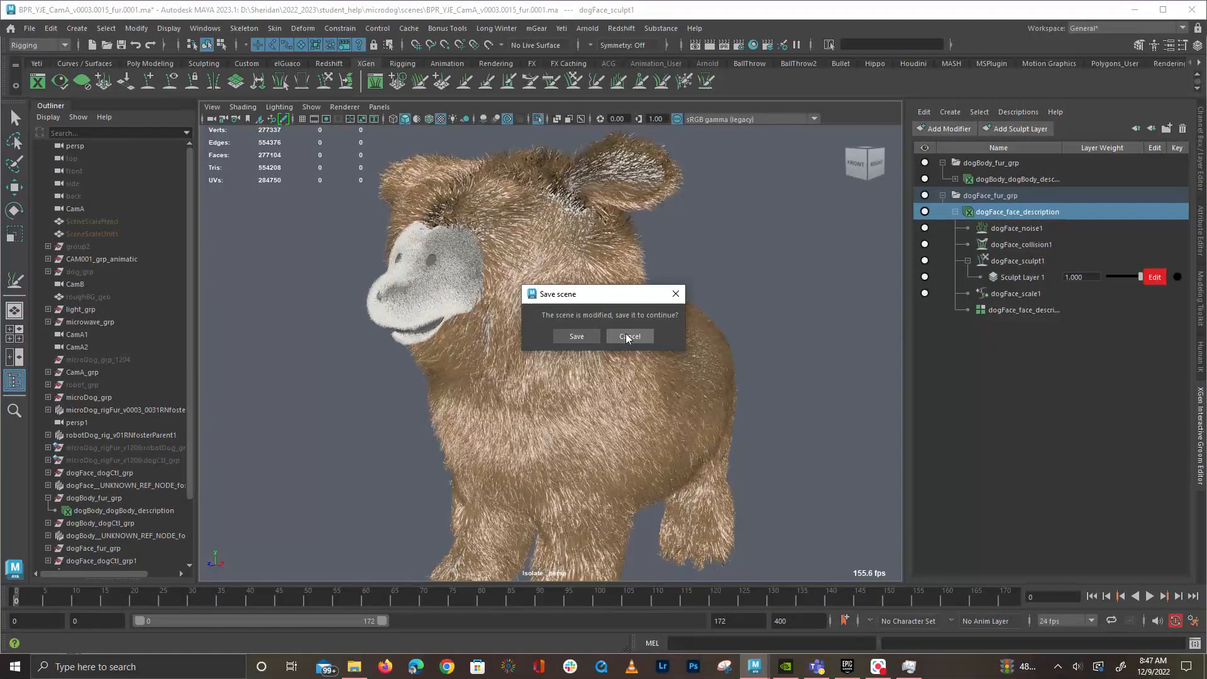
left_click(594, 335)
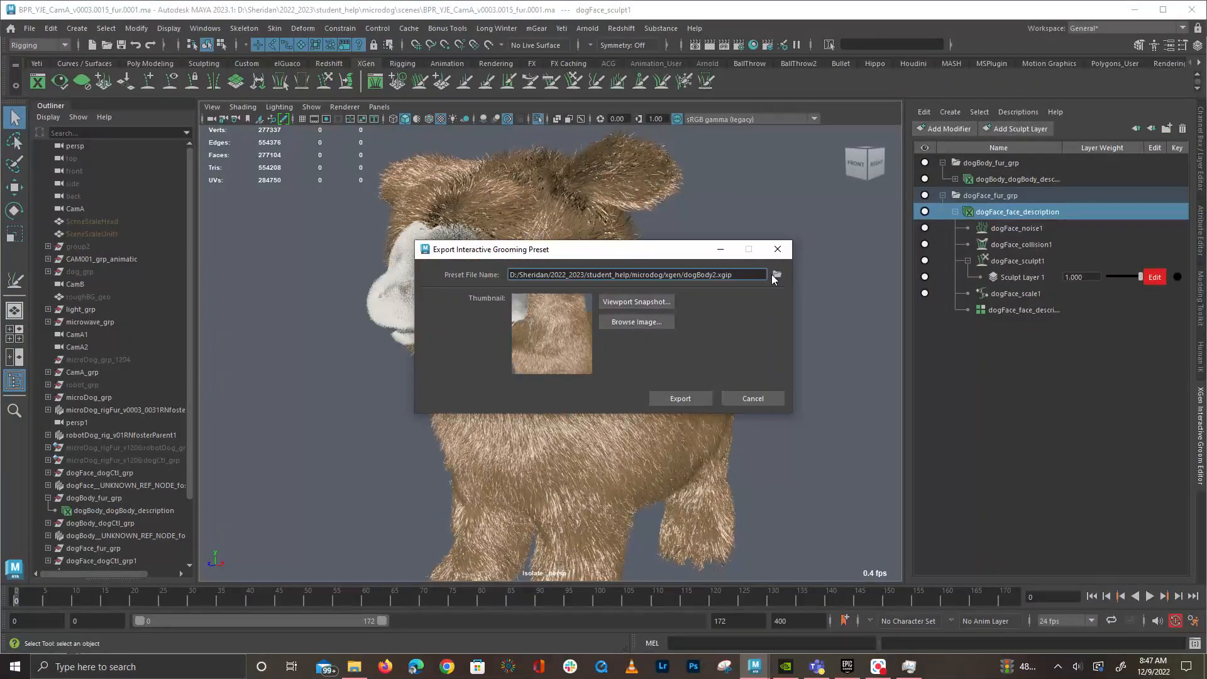
left_click(776, 276)
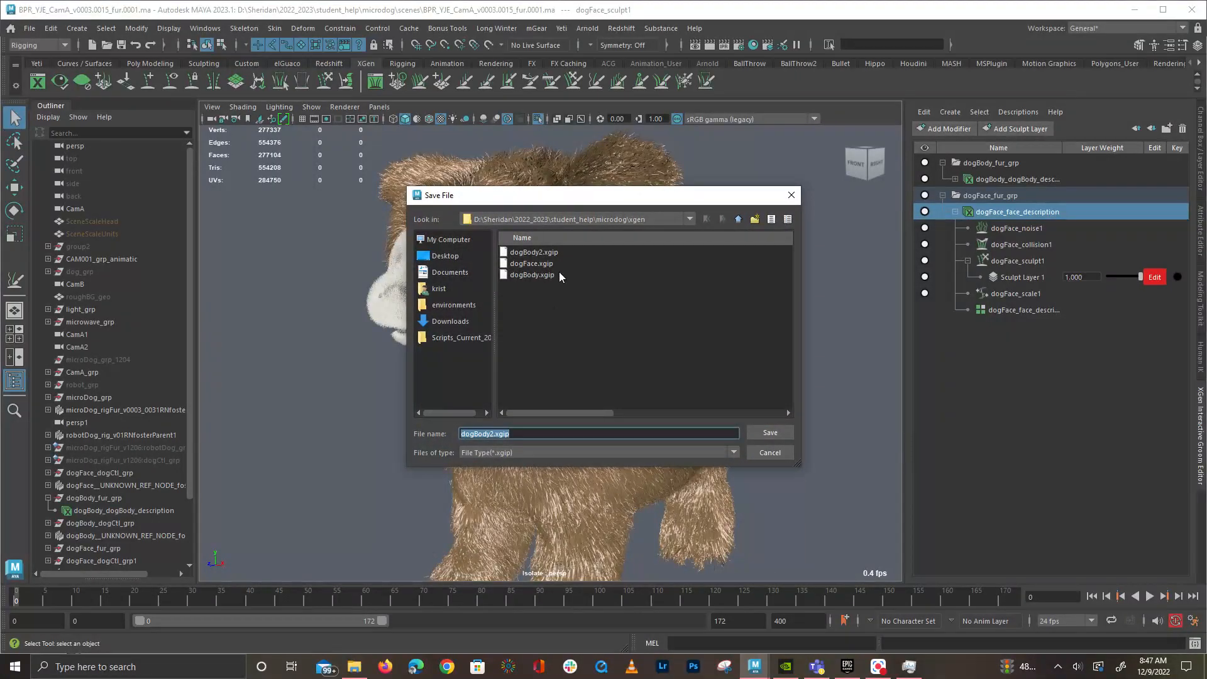
left_click(533, 263)
left_click(484, 434)
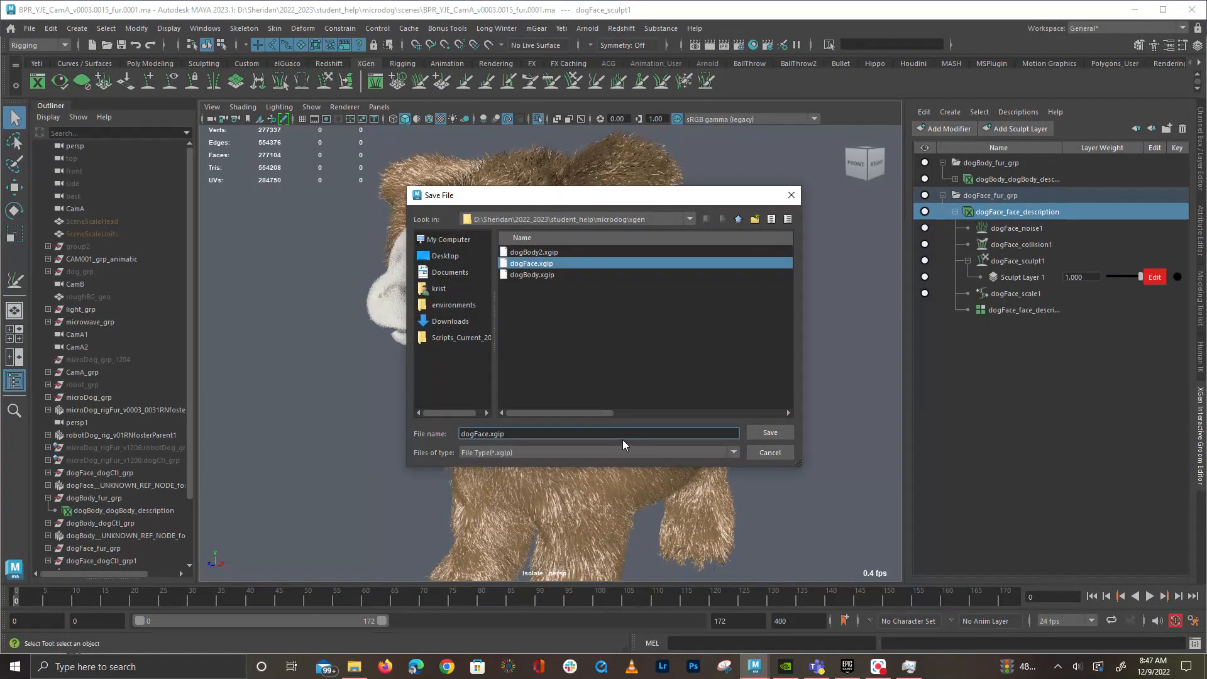
type("2")
key("Return")
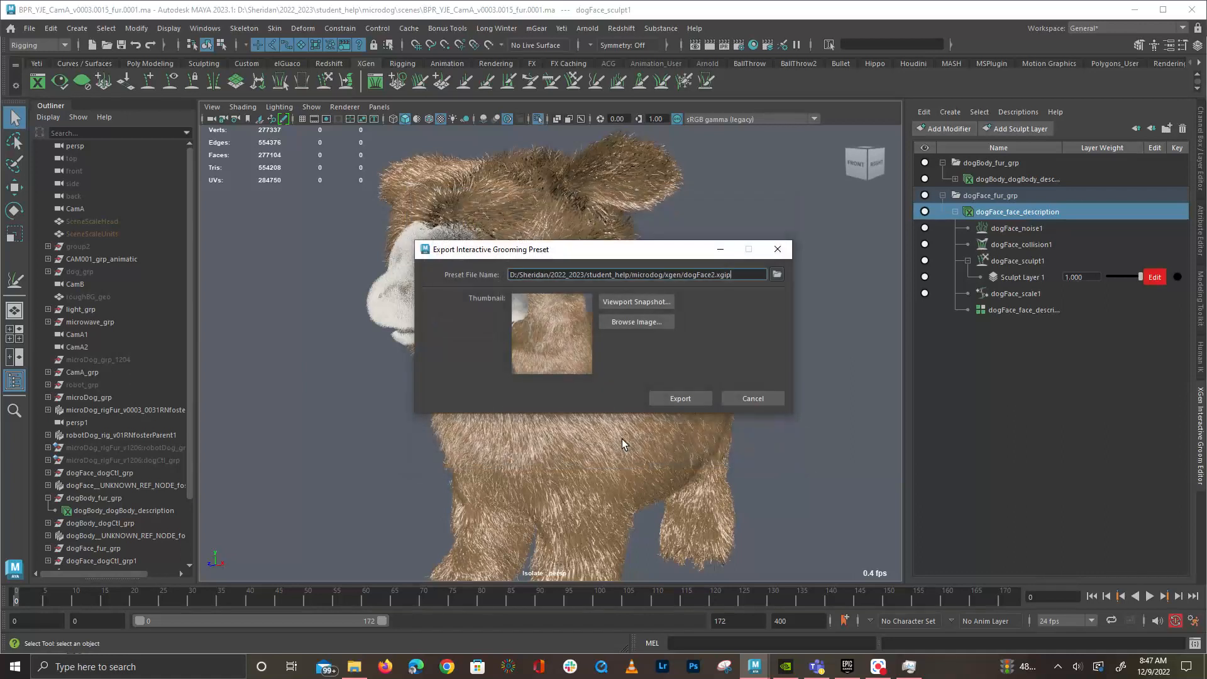
left_click(667, 402)
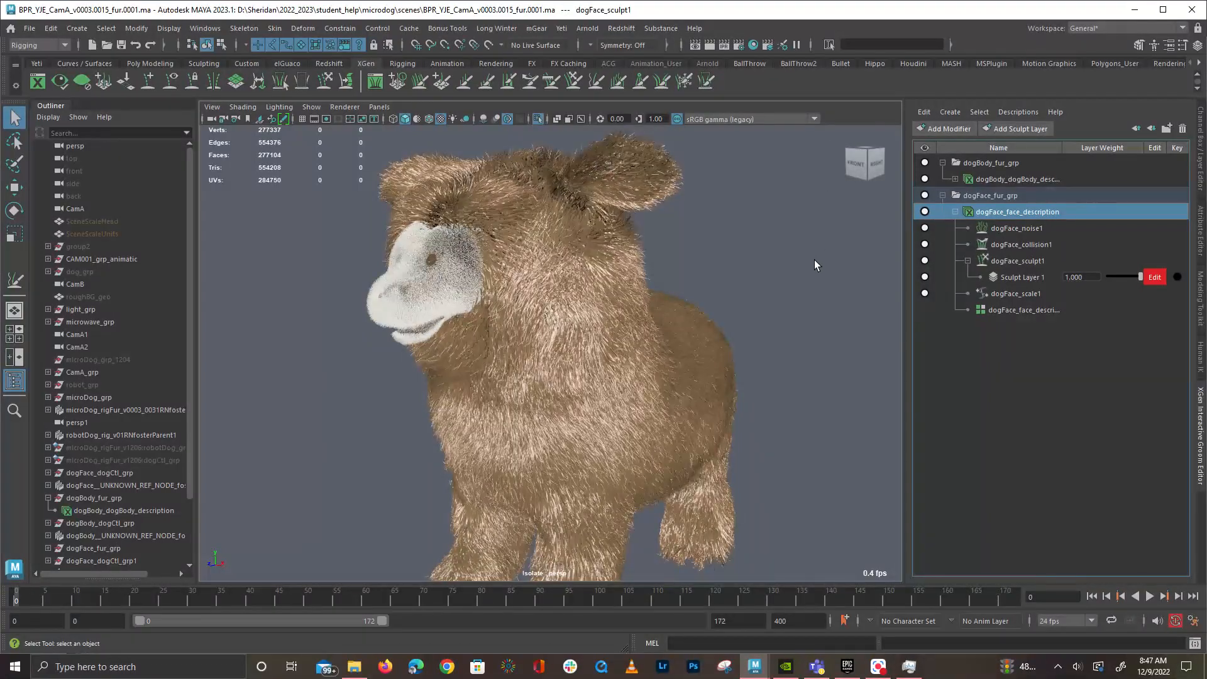
Bring the rest of the scene back into view and examine the dog's fur from the side
left_click_drag(773, 305, 673, 283, "alt")
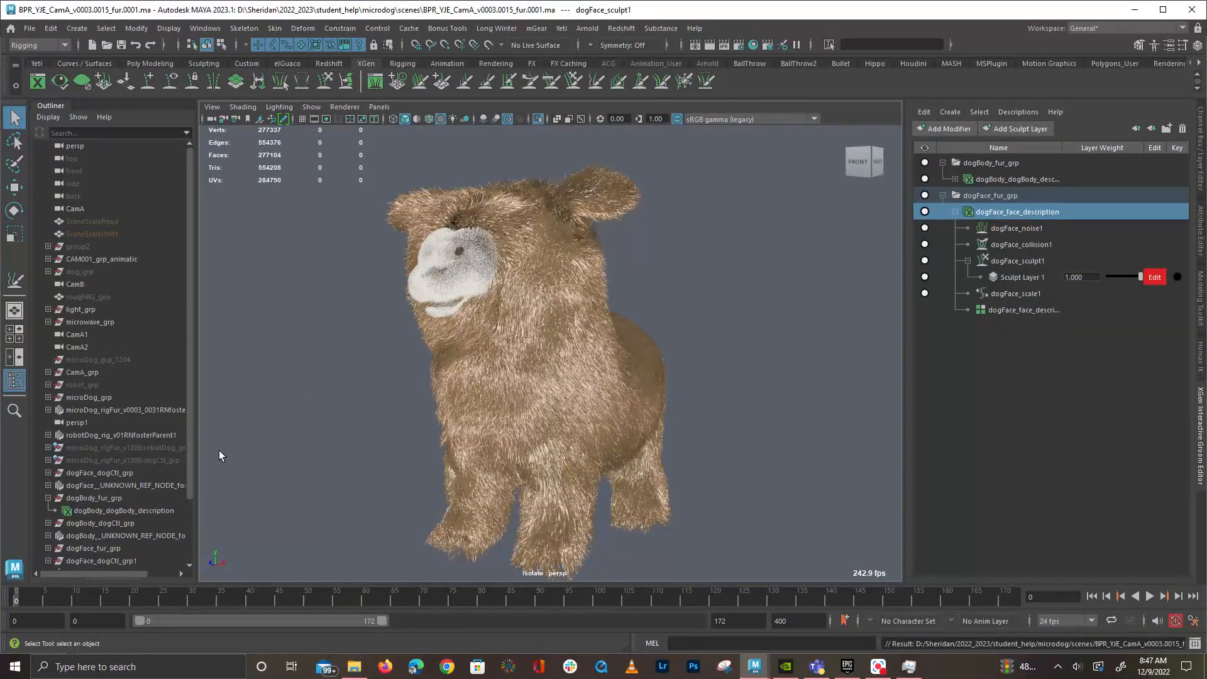
left_click(700, 294)
key("ctrl+z")
left_click_drag(706, 215, 628, 336, "alt")
right_click_drag(629, 336, 738, 343, "alt")
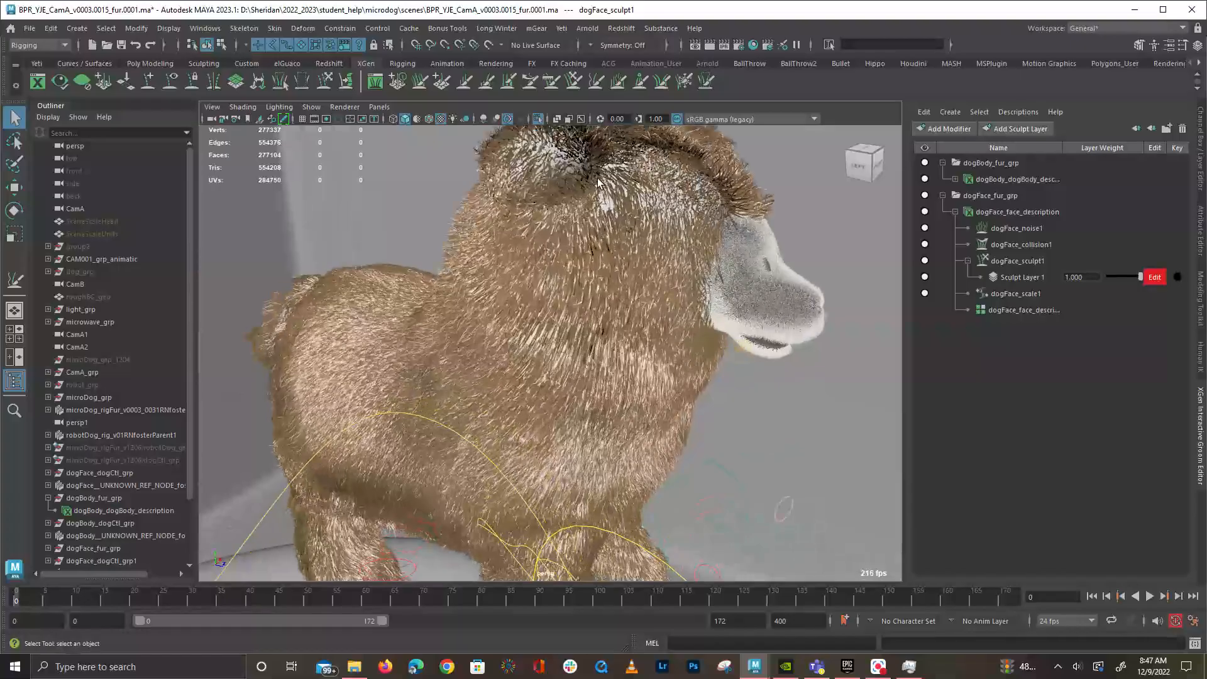
Select the dog's body mesh, examine it from the front, and bring up its channels and attributes
left_click(116, 310)
left_click_drag(113, 323, 105, 326, "alt")
left_click_drag(220, 382, 141, 458, "alt")
left_click_drag(479, 434, 718, 264, "alt")
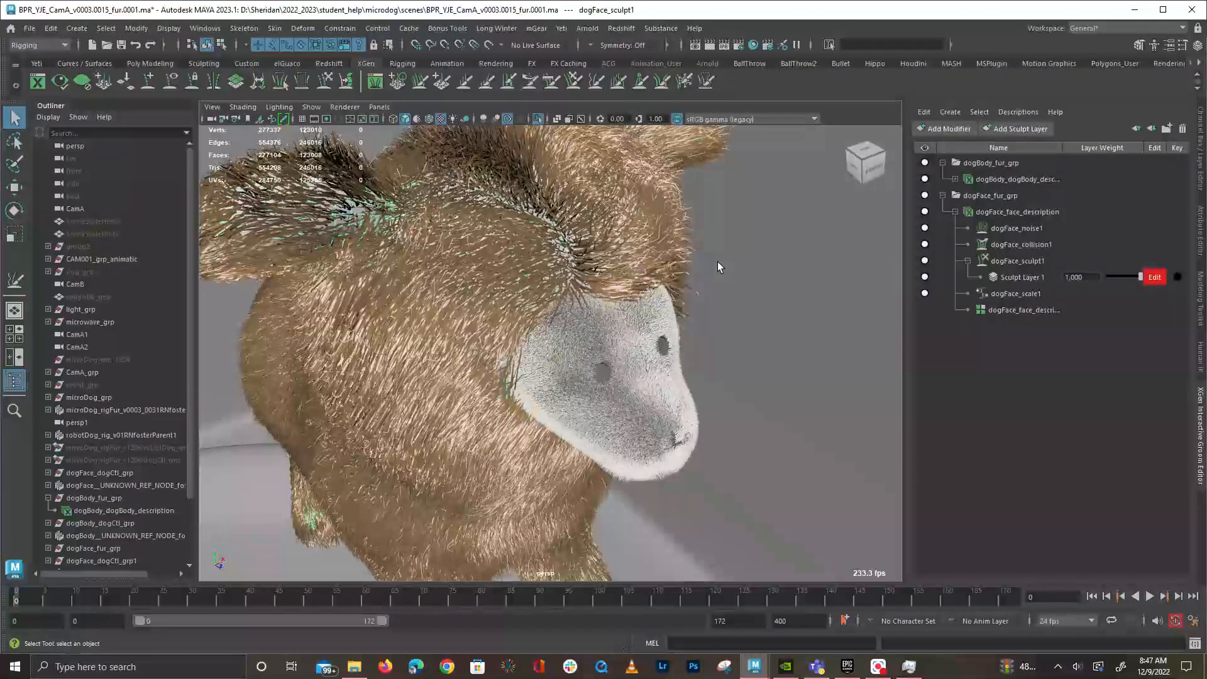
right_click_drag(719, 264, 328, 351, "alt")
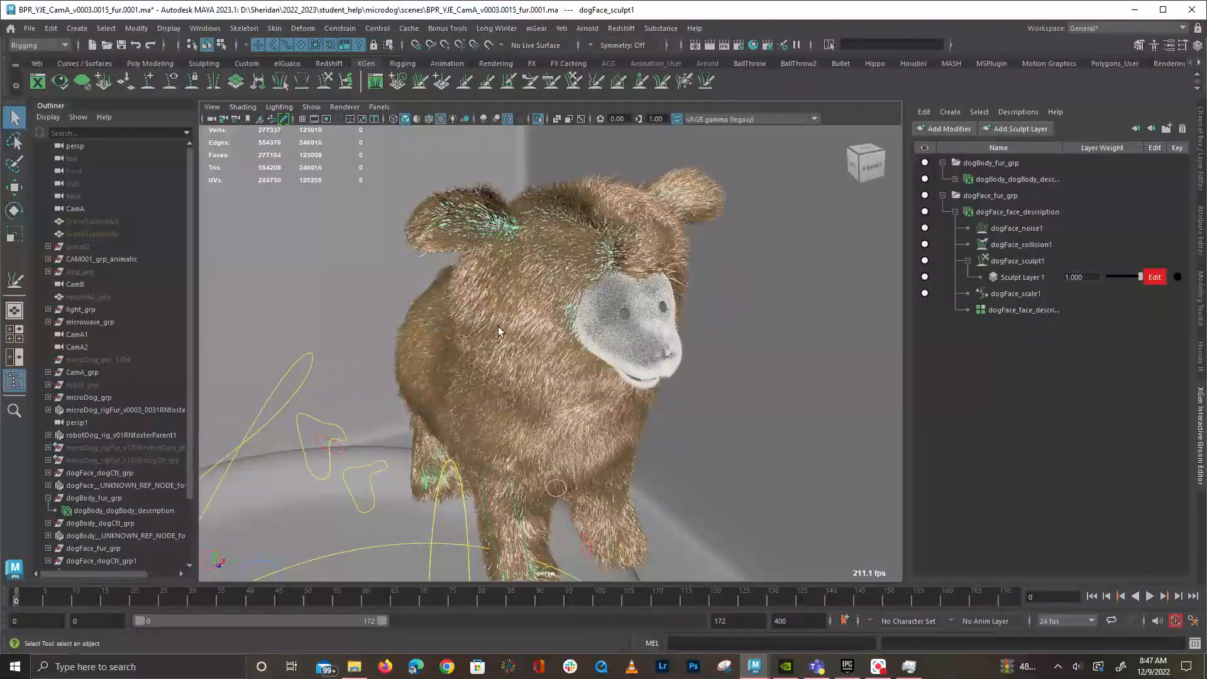
key("ctrl+a")
key("ctrl+a")
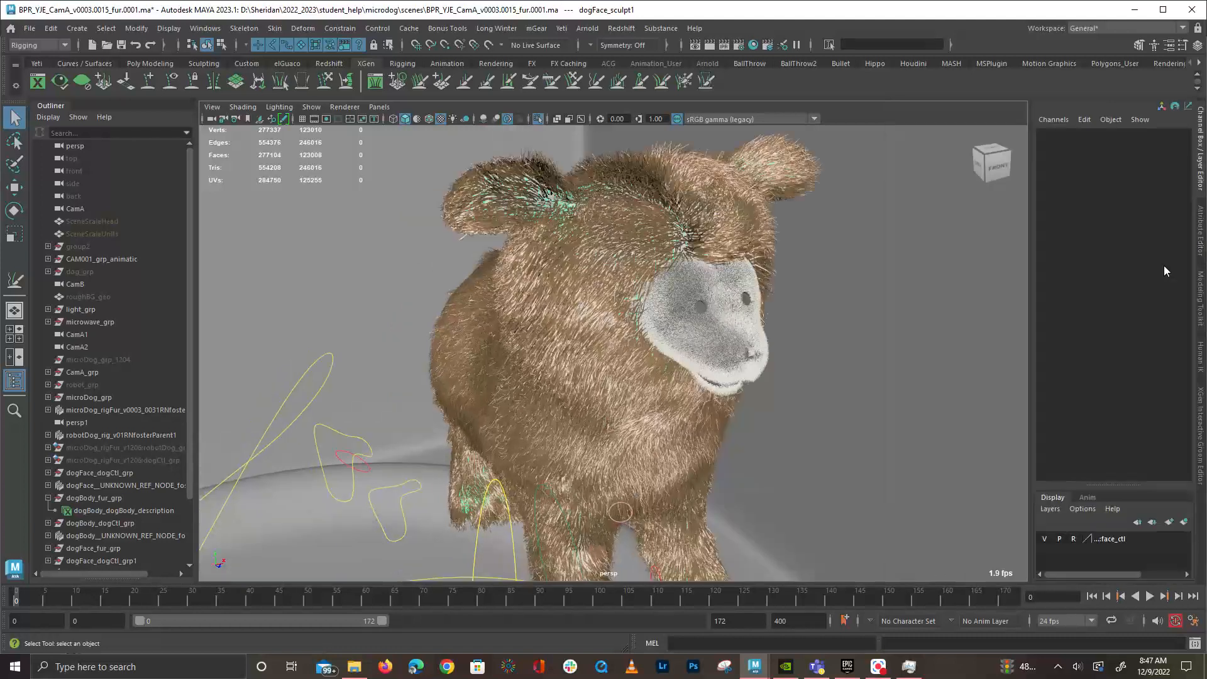
left_click(1200, 217)
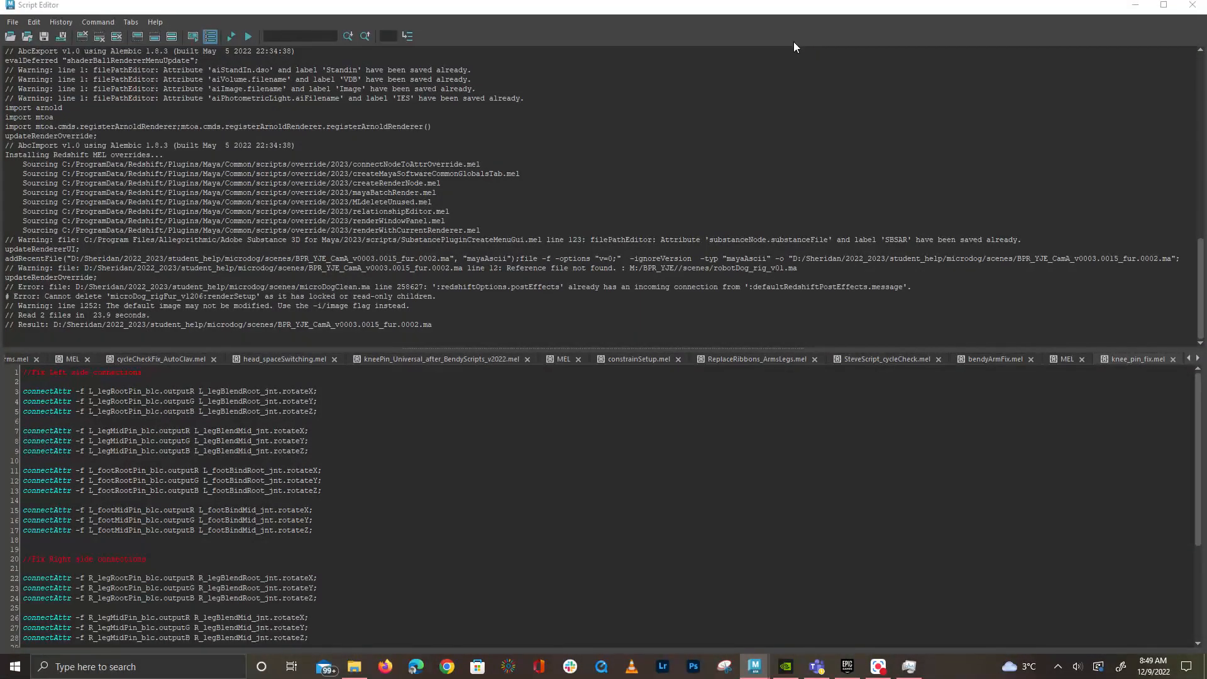
Minimize the Script Editor, select the dog's face mesh and raise the Envelope of its skinCluster8
left_click(1135, 6)
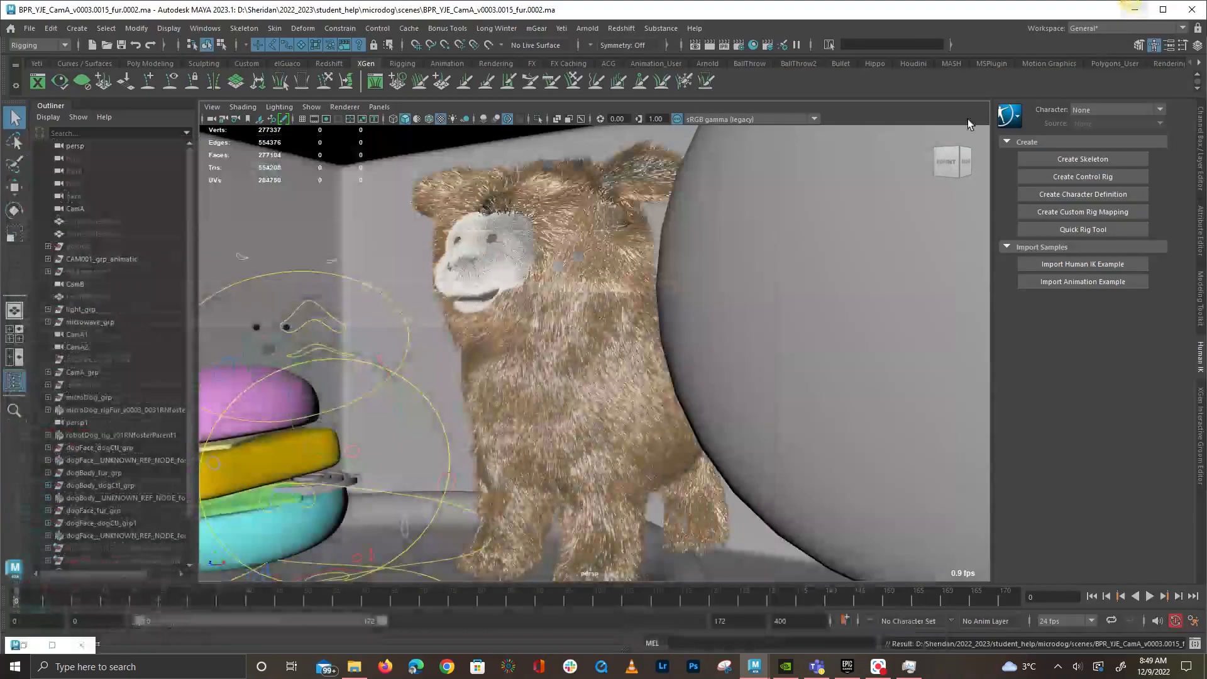
left_click_drag(586, 367, 650, 340, "alt")
right_click_drag(650, 339, 786, 367, "alt")
left_click_drag(786, 367, 698, 399, "alt")
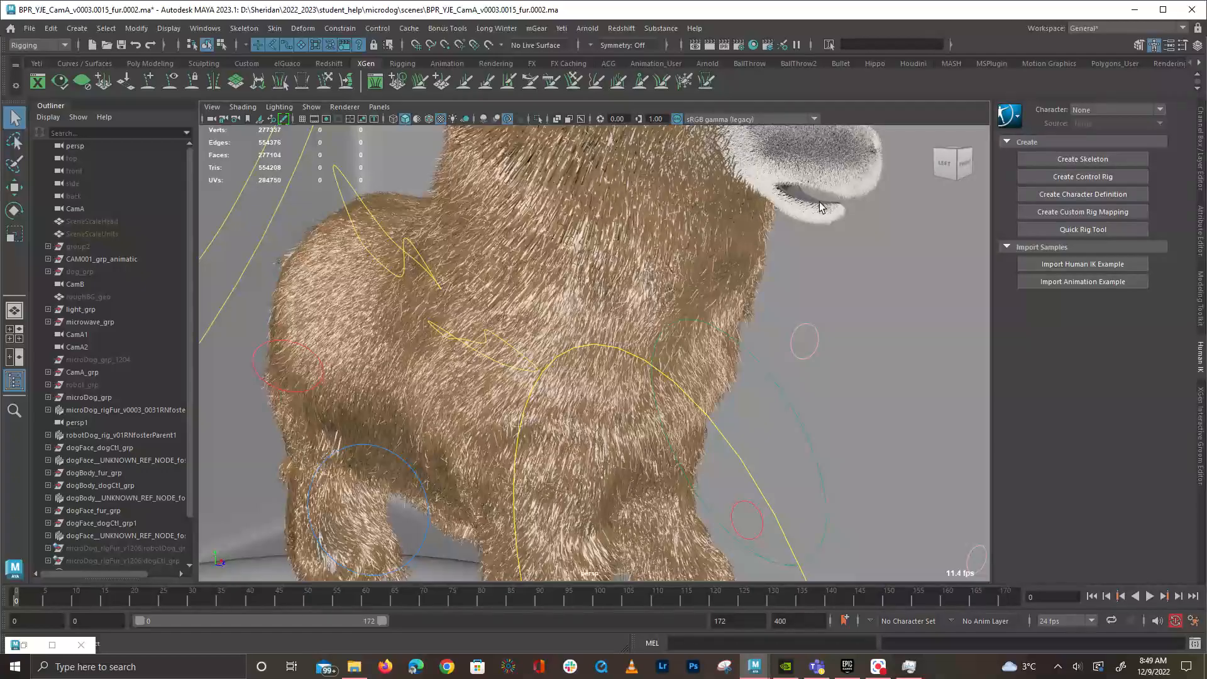
left_click(800, 199)
left_click(1201, 148)
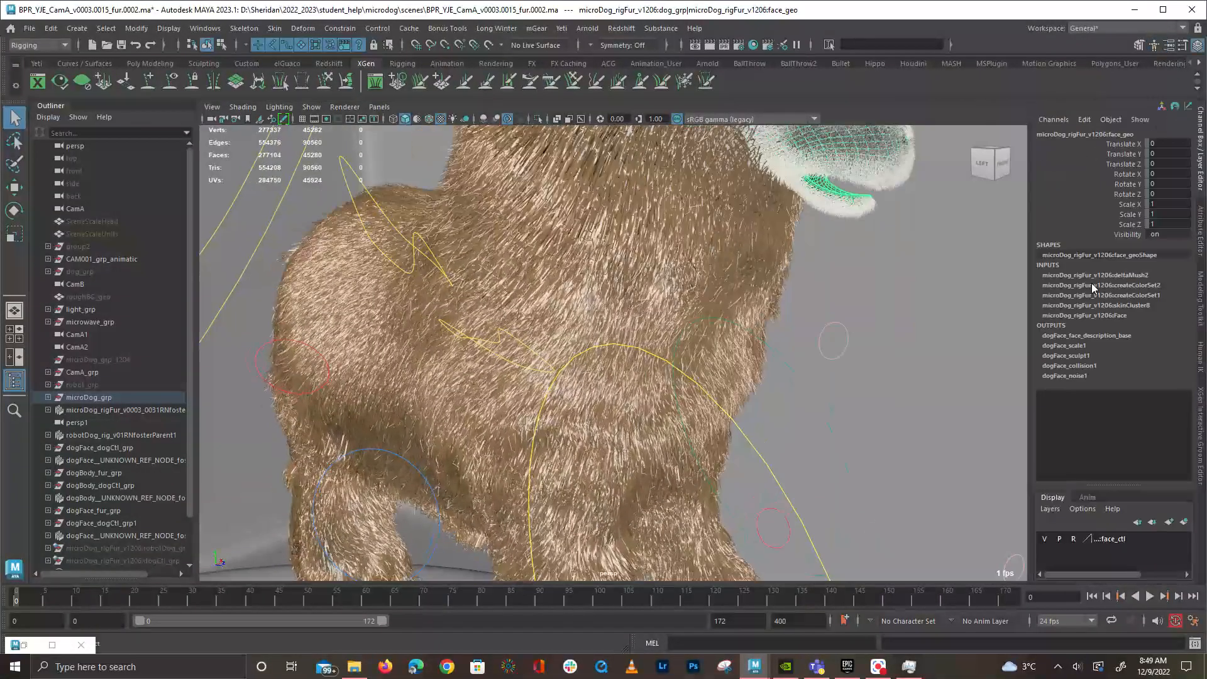
left_click(1104, 307)
left_click(1103, 315)
middle_click_drag(850, 352, 1052, 362)
Select the dog's body mesh and set the Envelope of its skinCluster9 to 1
left_click(735, 302)
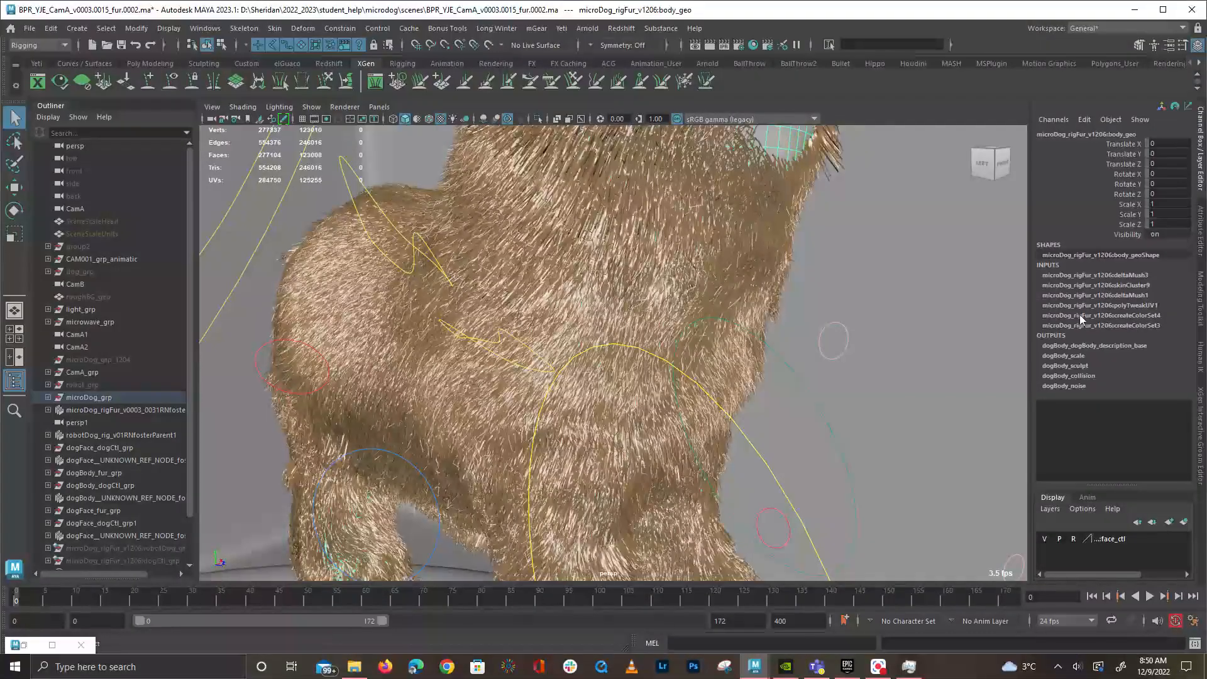
left_click(1097, 284)
left_click(1096, 294)
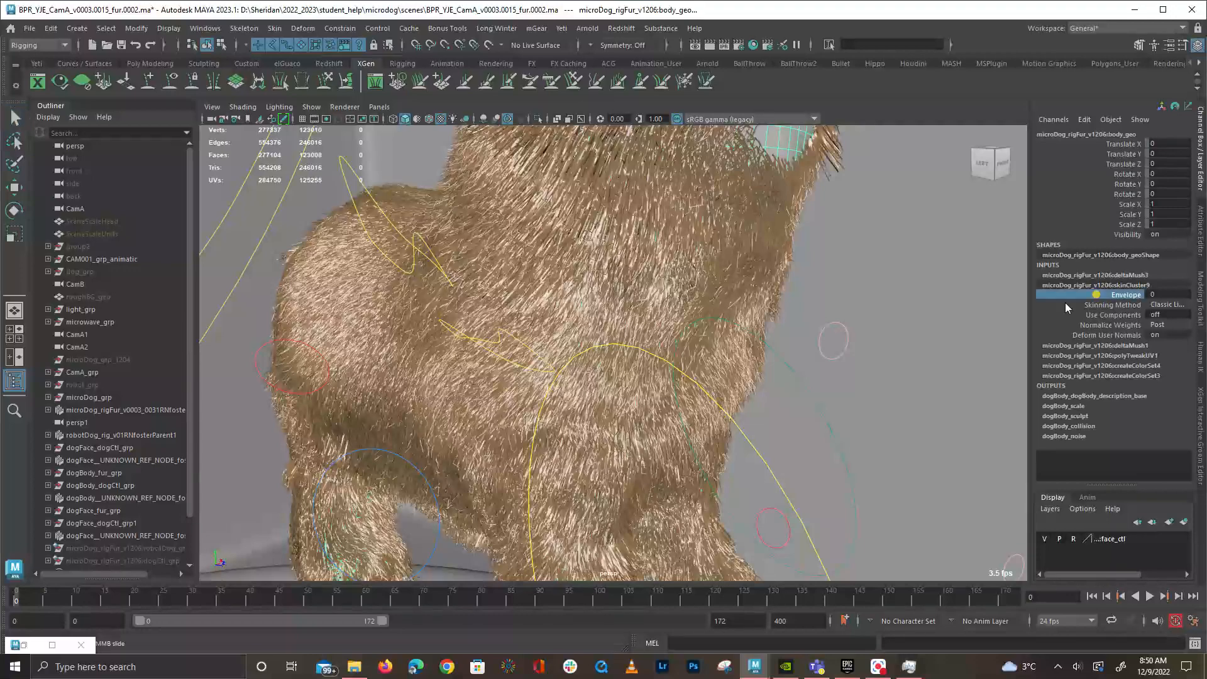
middle_click_drag(882, 373, 943, 364)
right_click_drag(894, 357, 824, 344, "alt")
left_click_drag(732, 346, 705, 322, "alt")
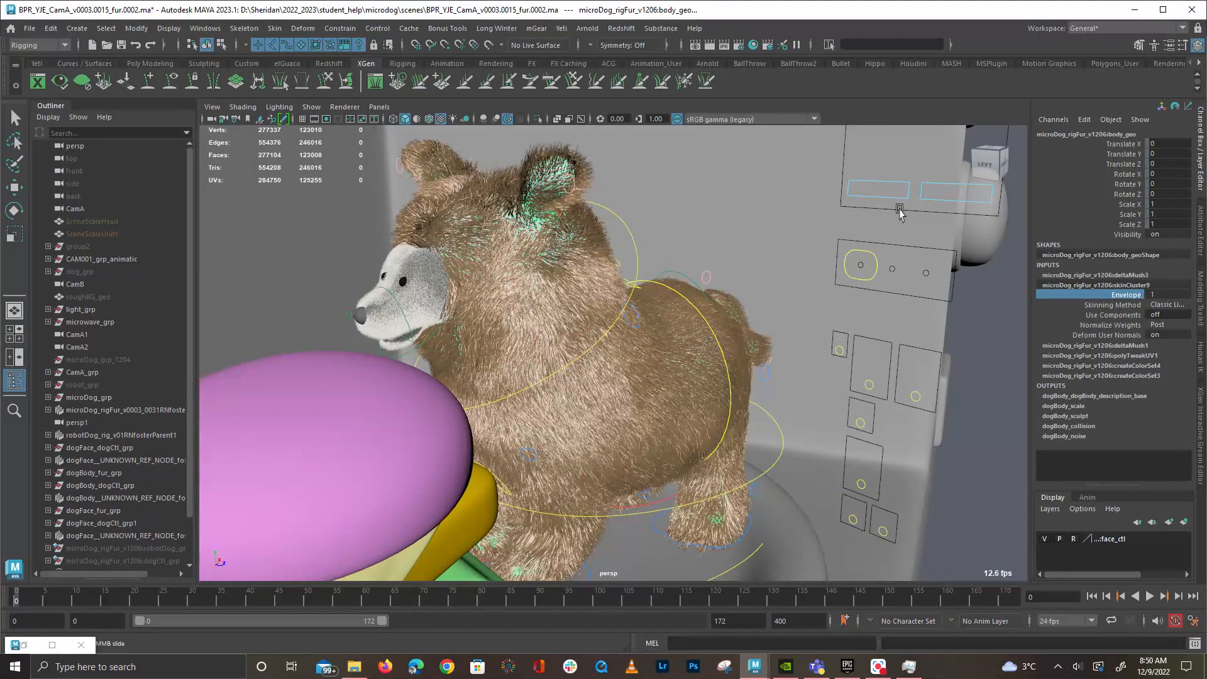
Expand both fur groups in the Interactive Groom Editor and start creating a new cache for the dogBody description
left_click(1090, 123)
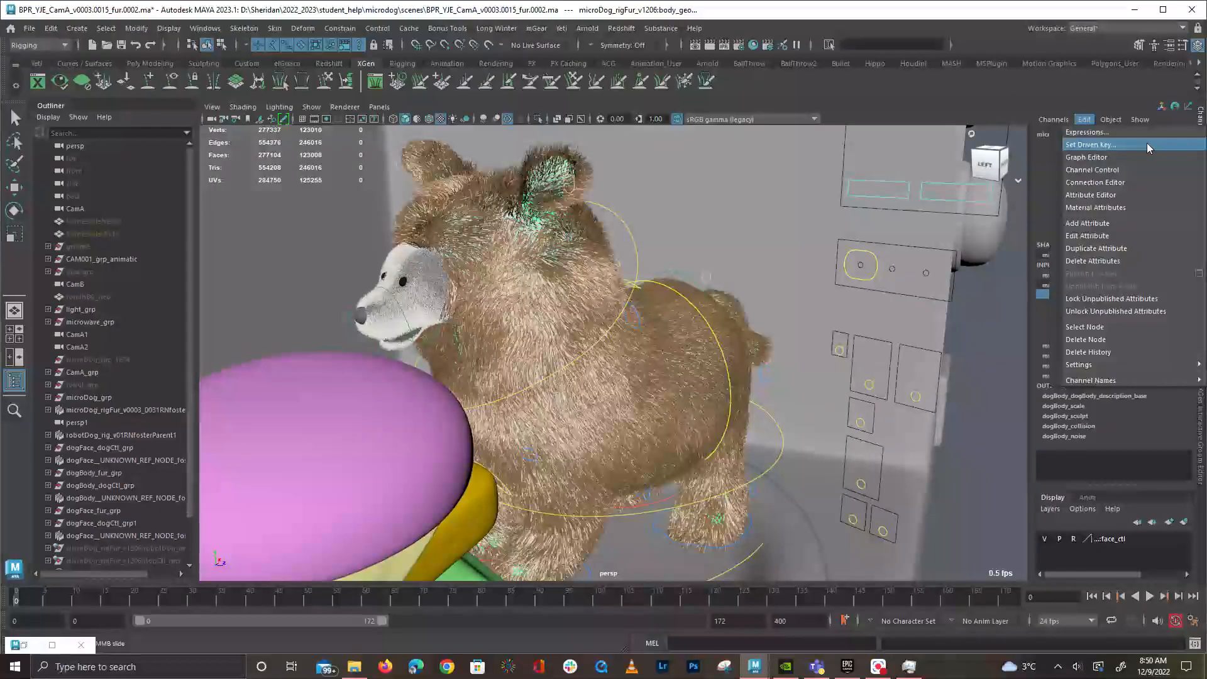
left_click(369, 82)
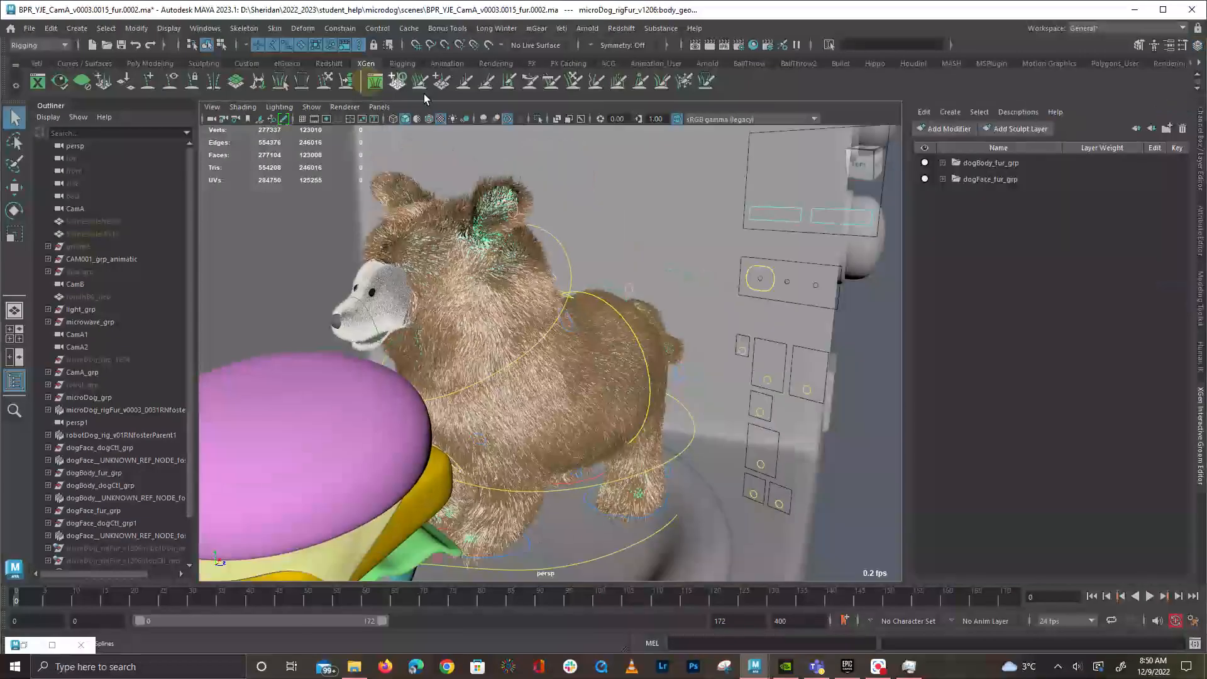
left_click(942, 178)
left_click(943, 163)
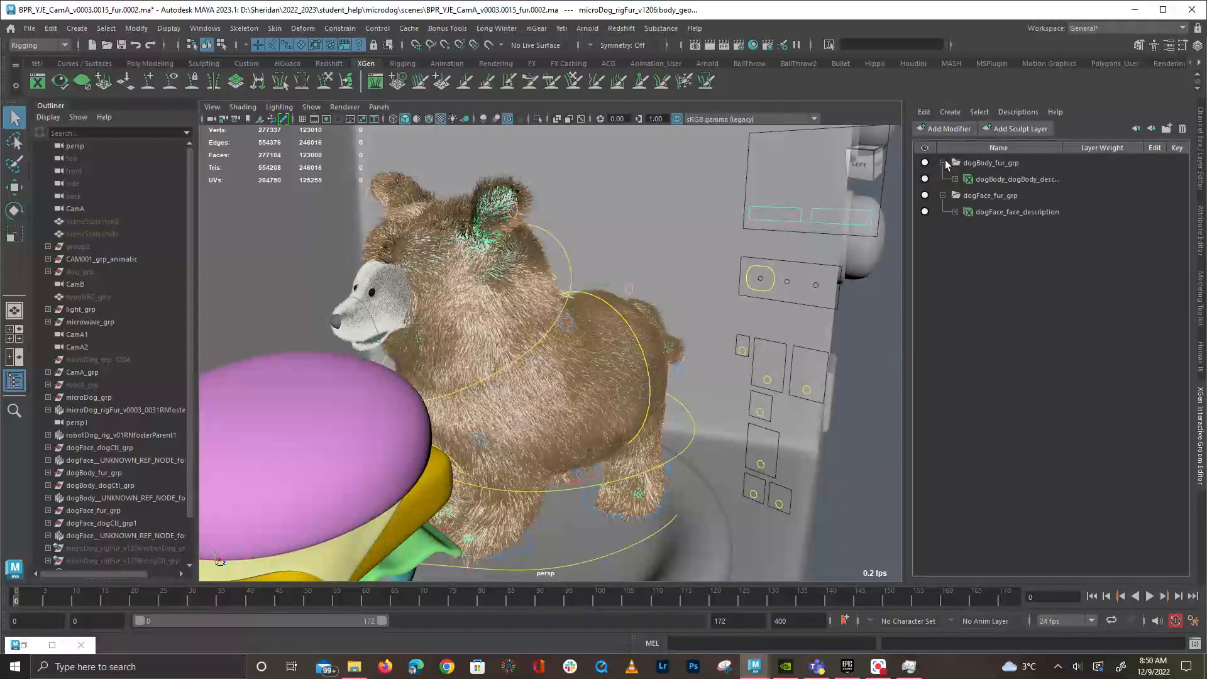
left_click(999, 180)
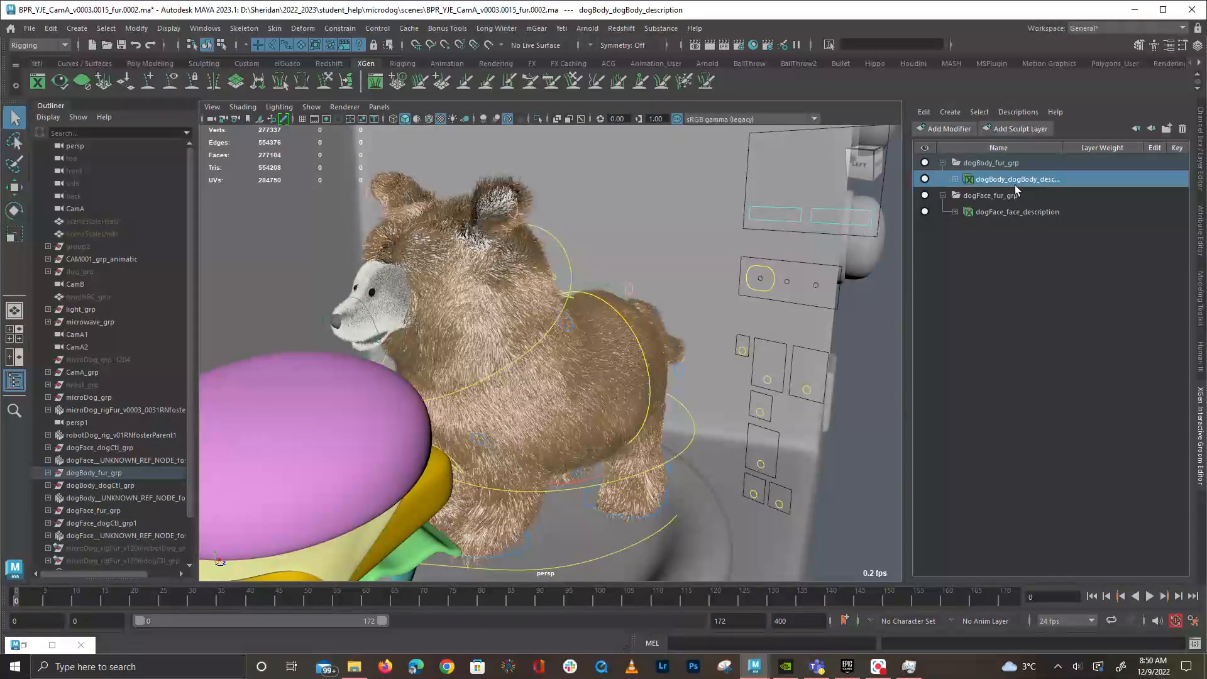
left_click(1018, 111)
mouse_move(1042, 148)
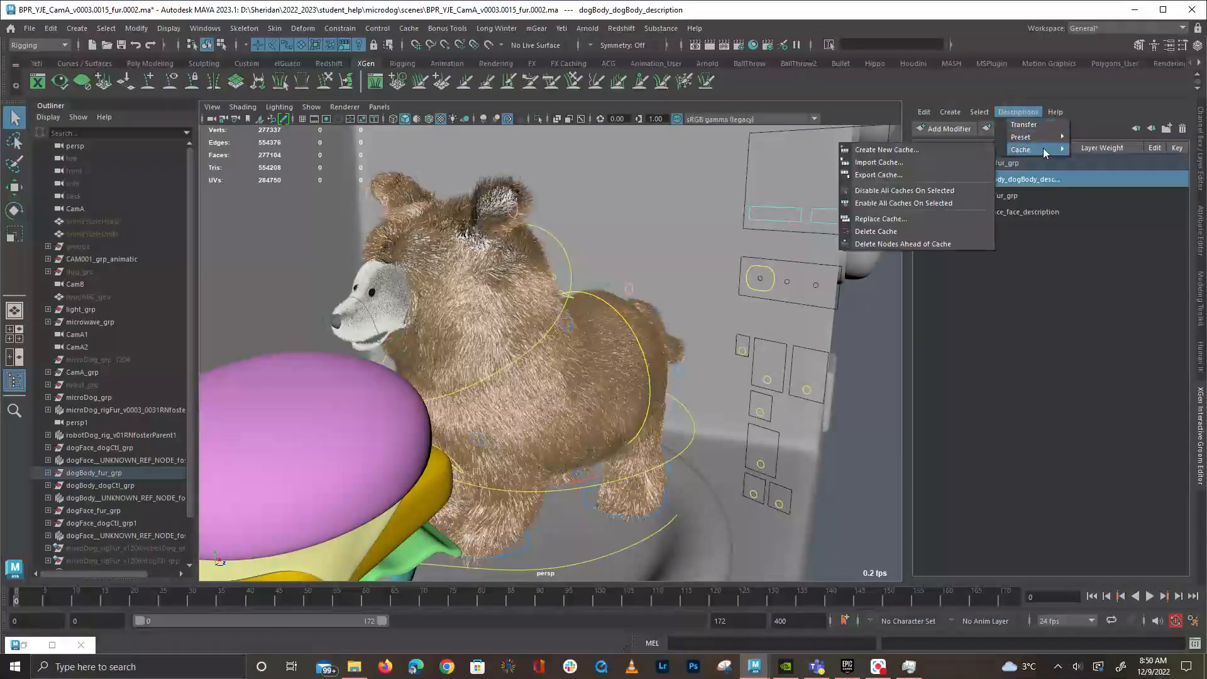
left_click(962, 153)
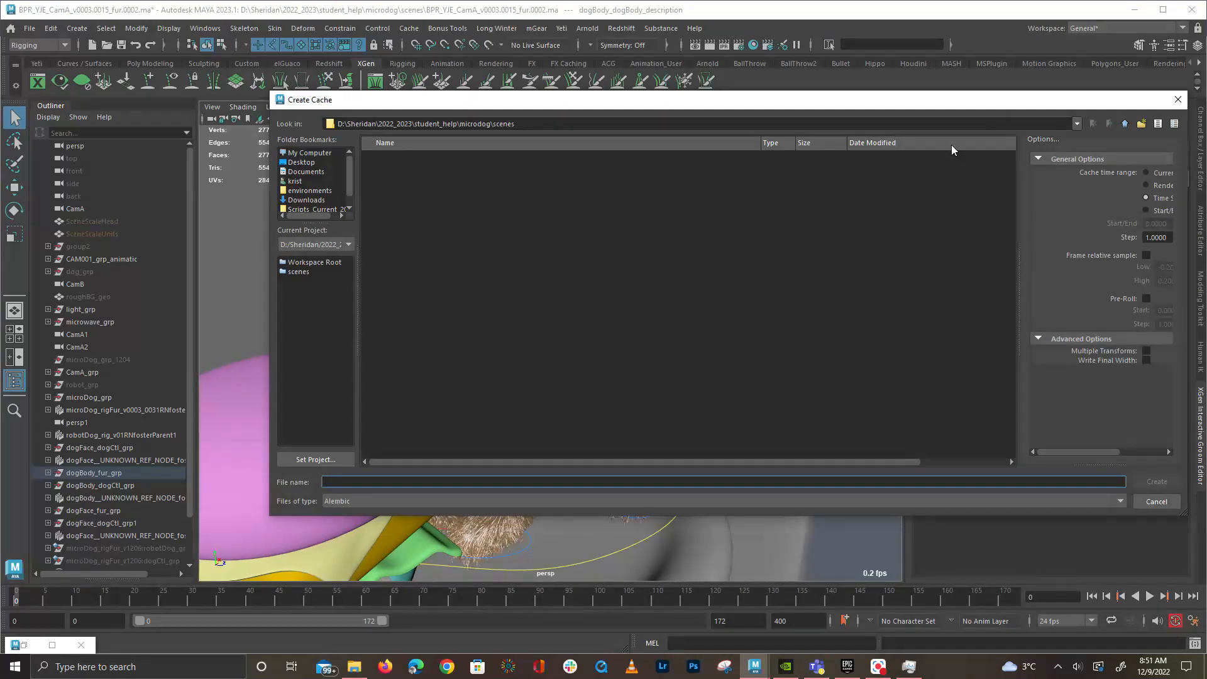
Create a folder named xgenCache inside the scenes folder and open it as the cache destination
right_click(520, 191)
left_click(572, 210)
type("xge")
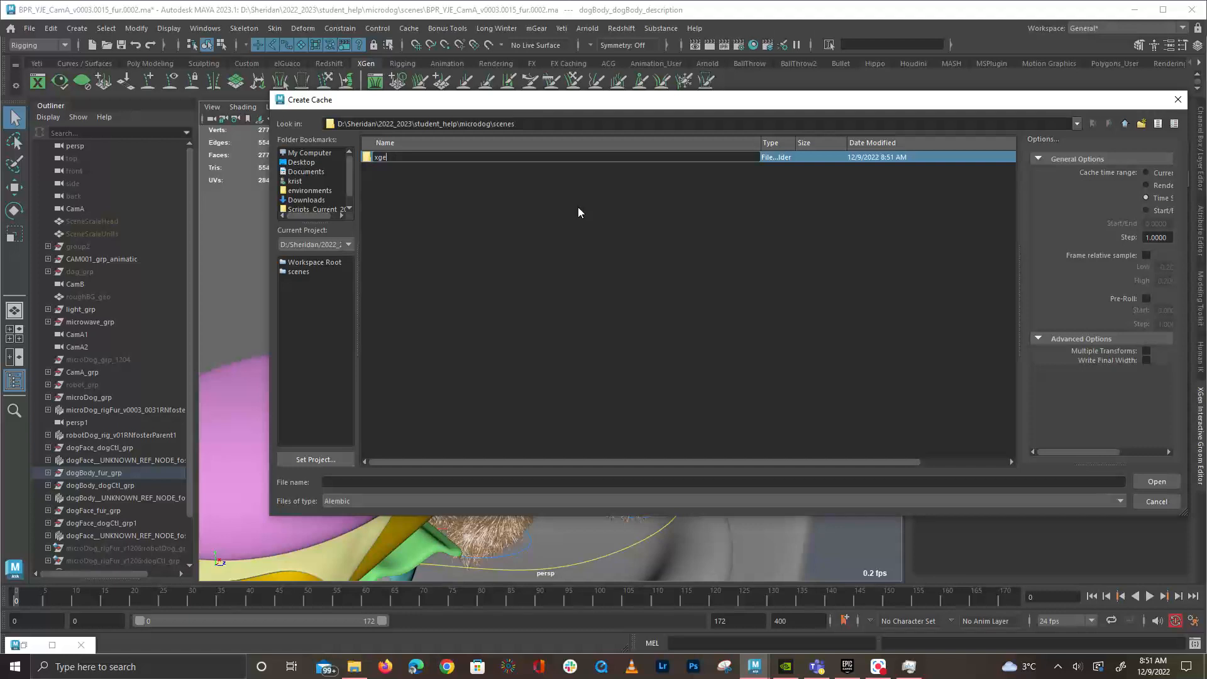
type("nCache")
key("Return")
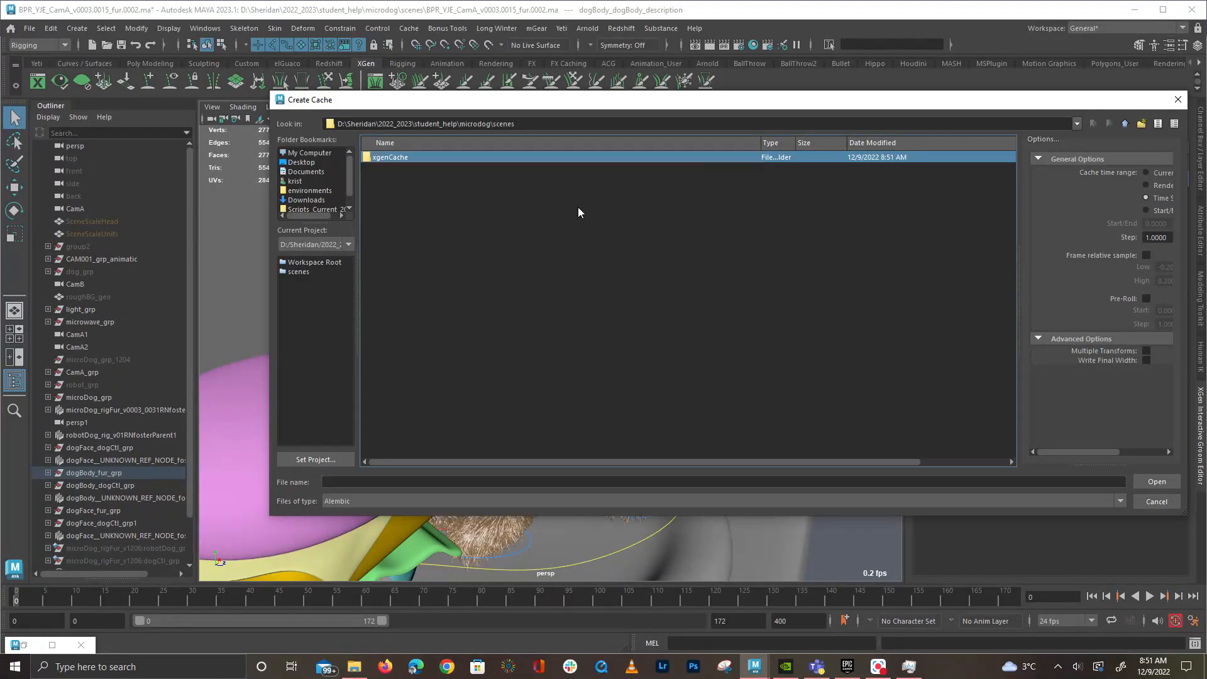
double_click(580, 157)
Reposition the Create Cache dialog and widen its options area to expose the full cache time range settings
left_click(527, 98)
left_click_drag(580, 95, 288, 88)
left_click_drag(903, 243, 1103, 246)
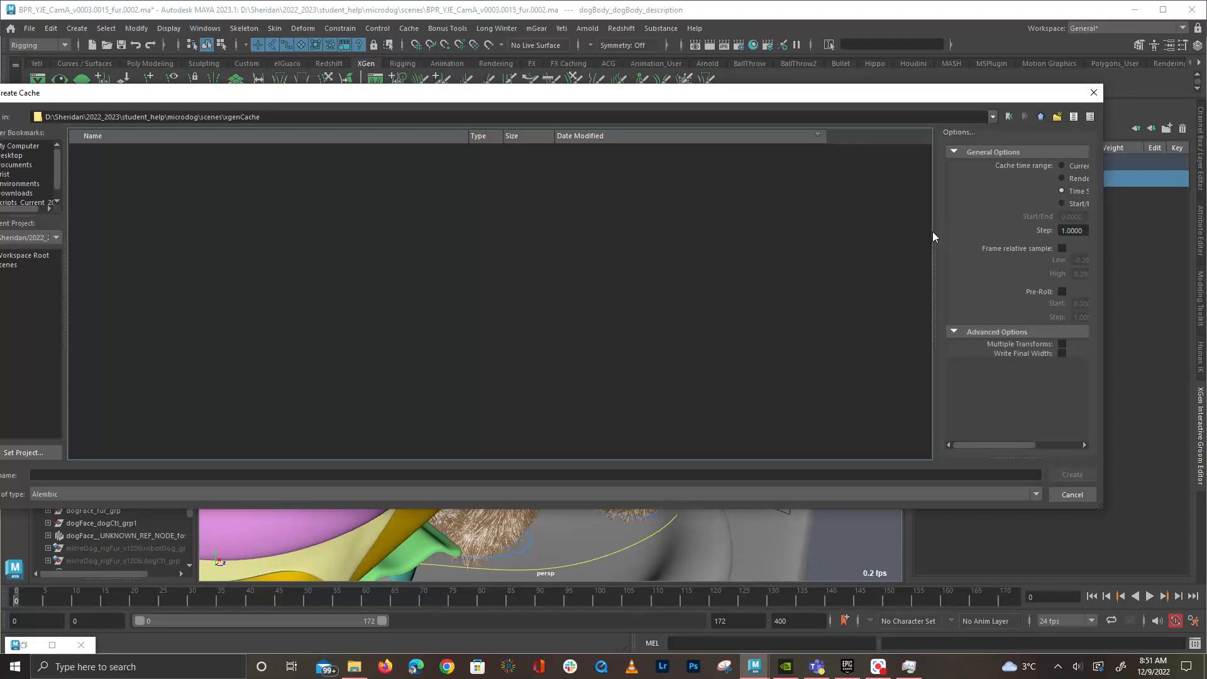
left_click_drag(932, 233, 436, 200)
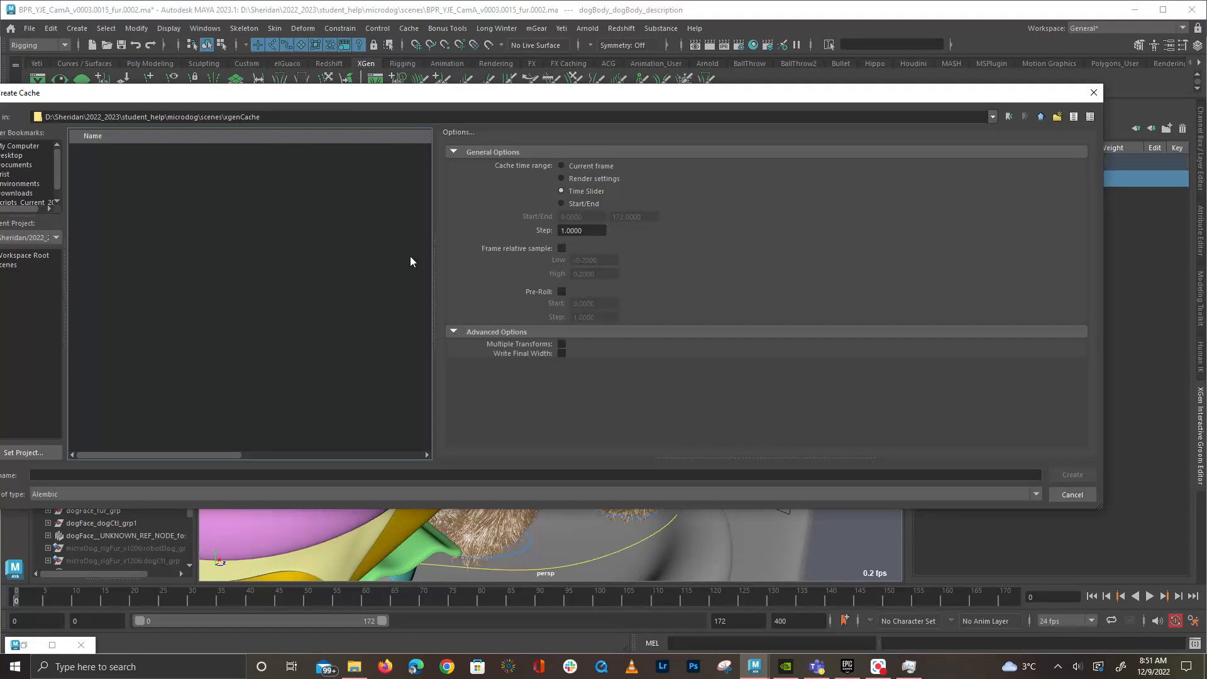
left_click_drag(995, 96, 1092, 88)
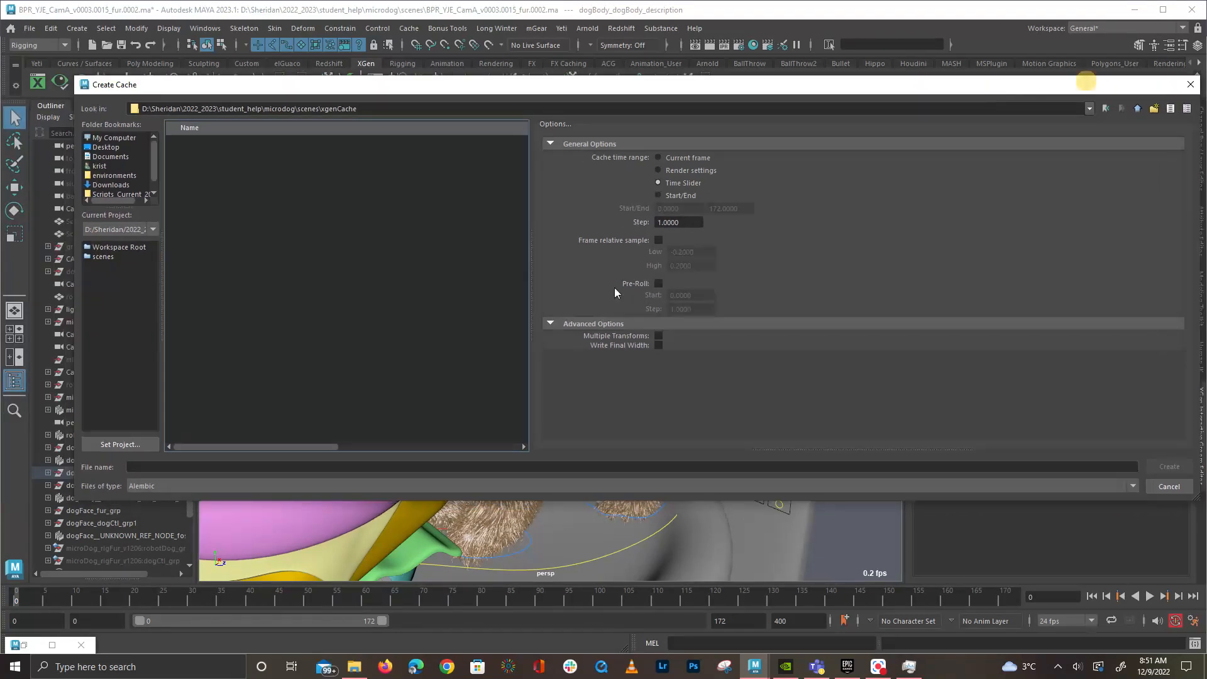
Create the dogBody fur cache in the xgenCache folder as an Alembic file named dog_Body, using the Time Slider range
left_click(272, 467)
type("dog_Body")
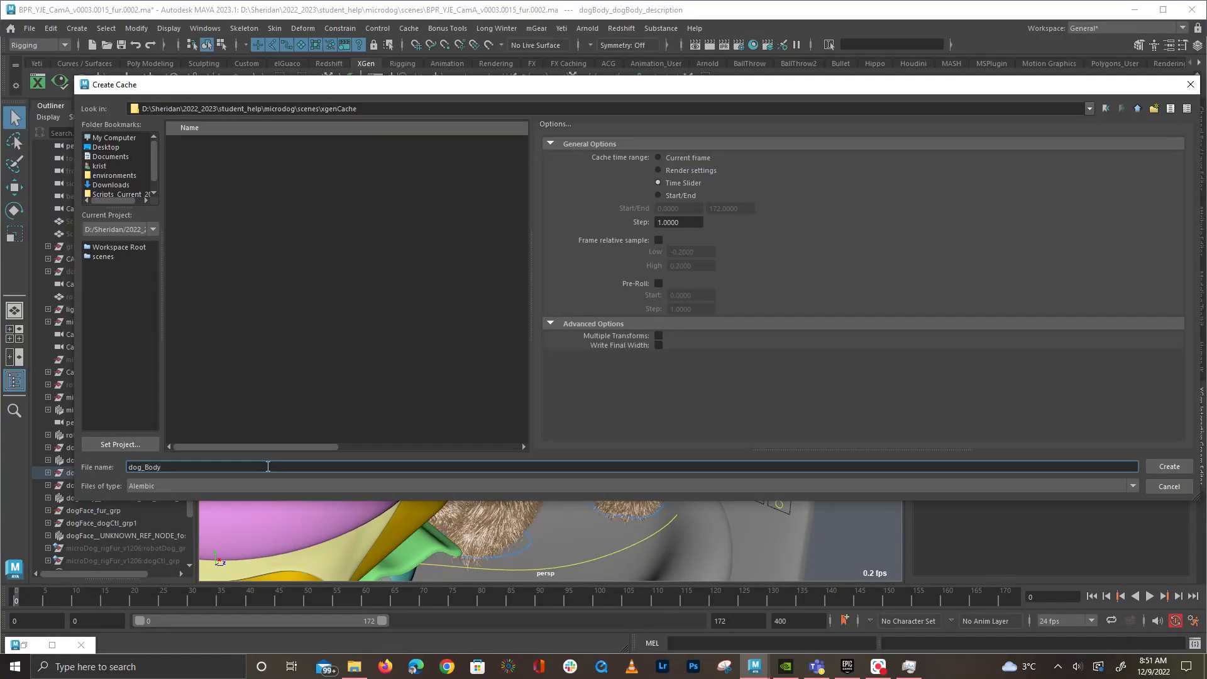
key("Return")
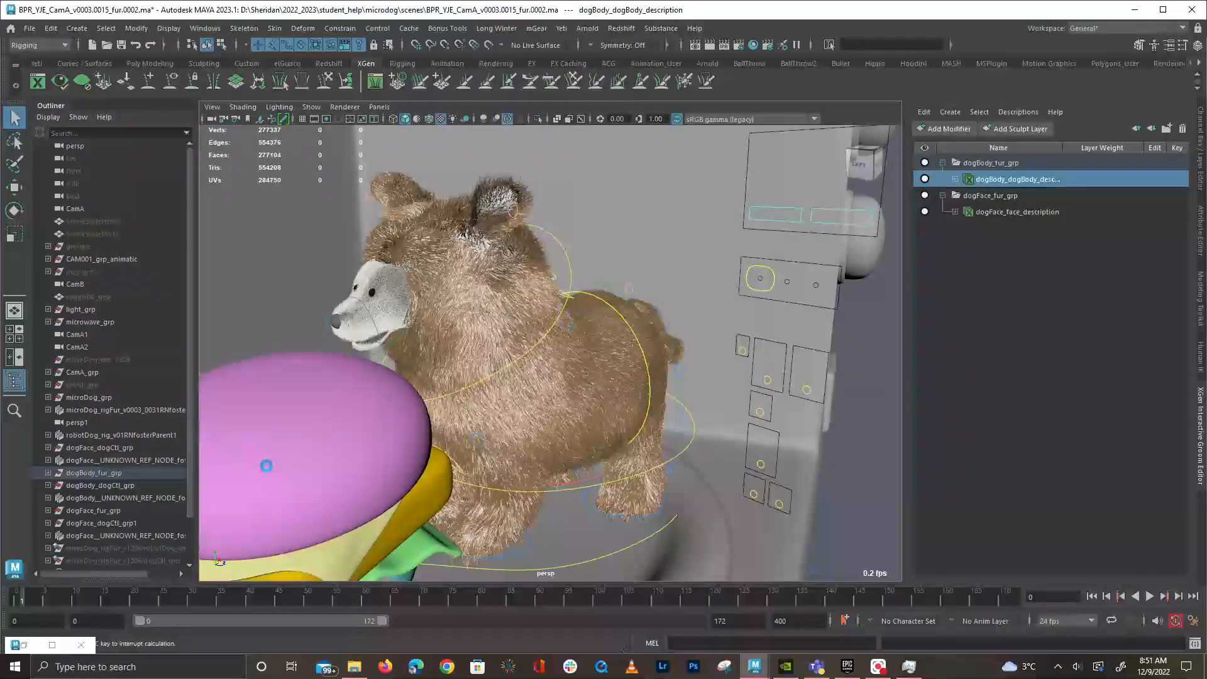
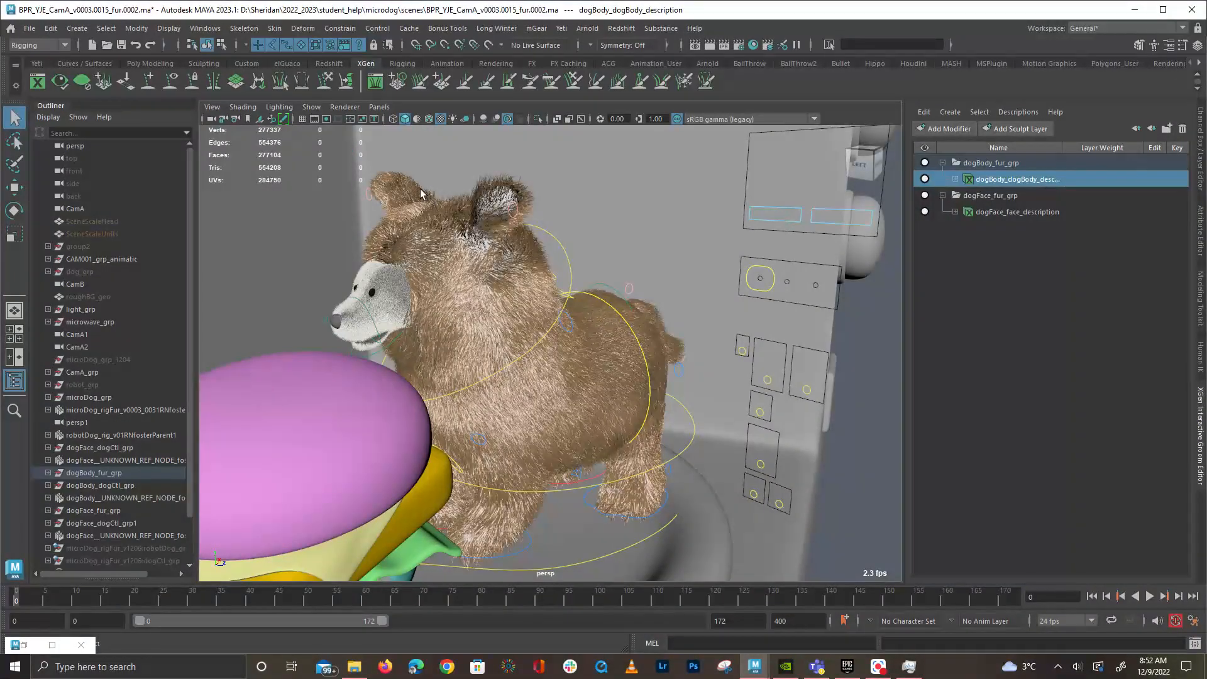
left_click(393, 297)
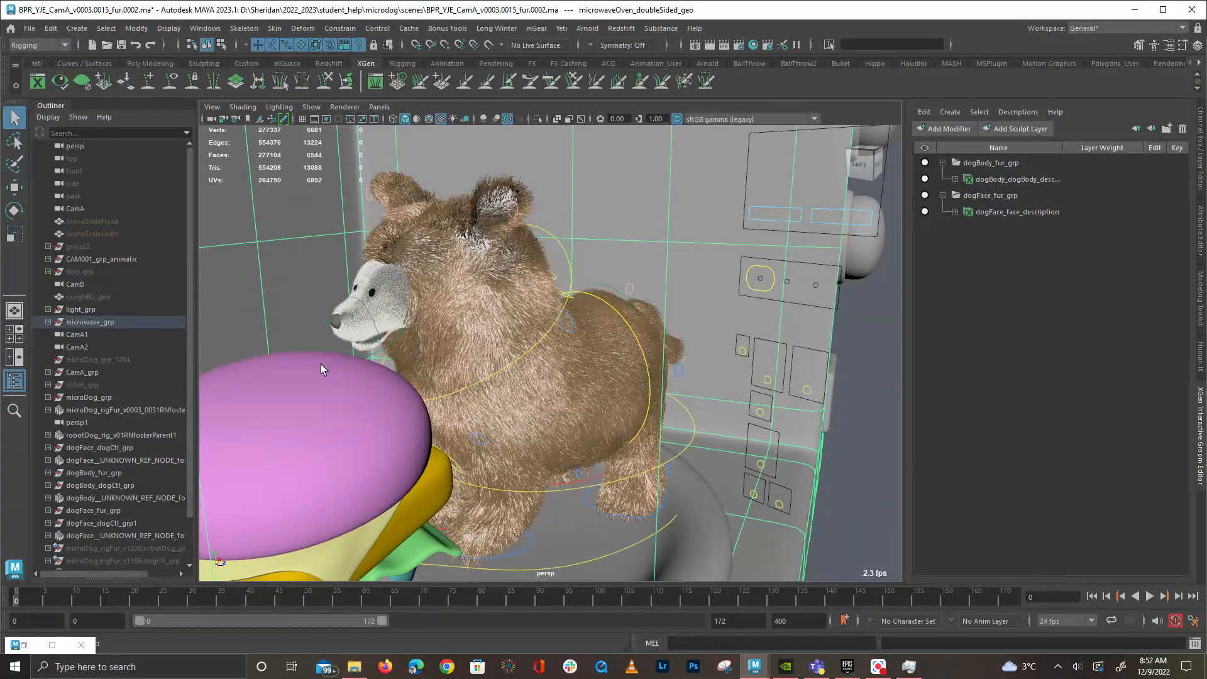
Create a new Alembic cache for the dogFace face description, named dogFace_face, in the same xgenCache folder
left_click(1047, 209)
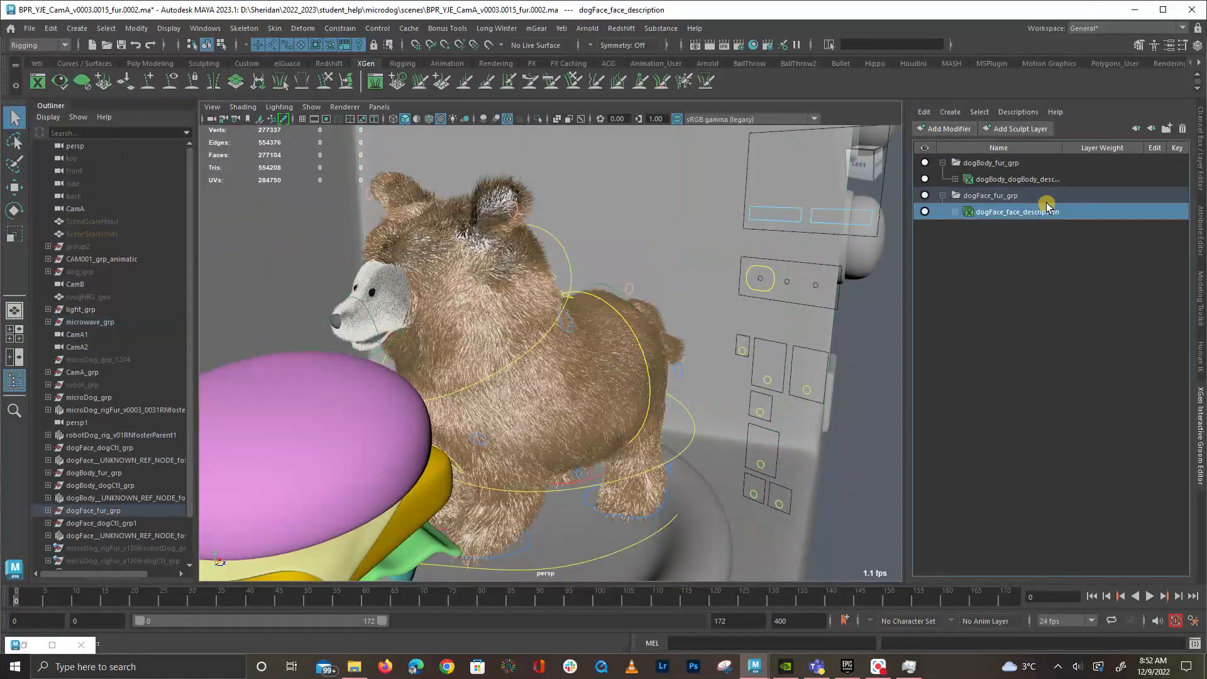
left_click(1019, 114)
mouse_move(1034, 149)
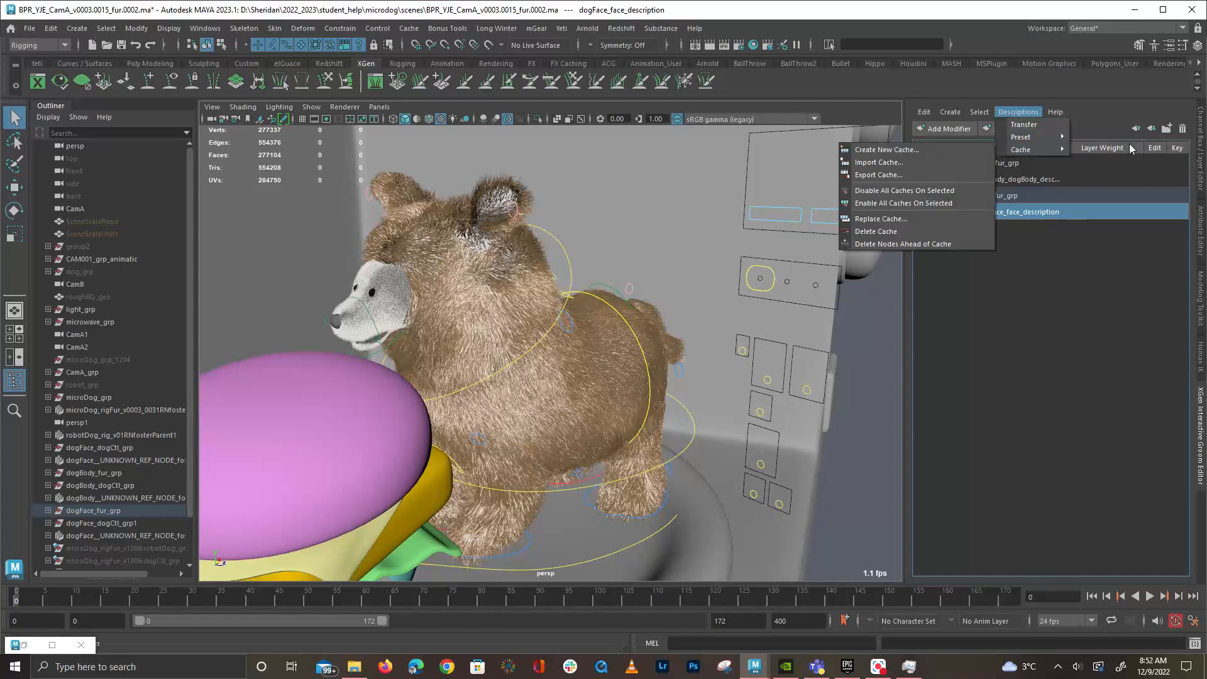
left_click(973, 153)
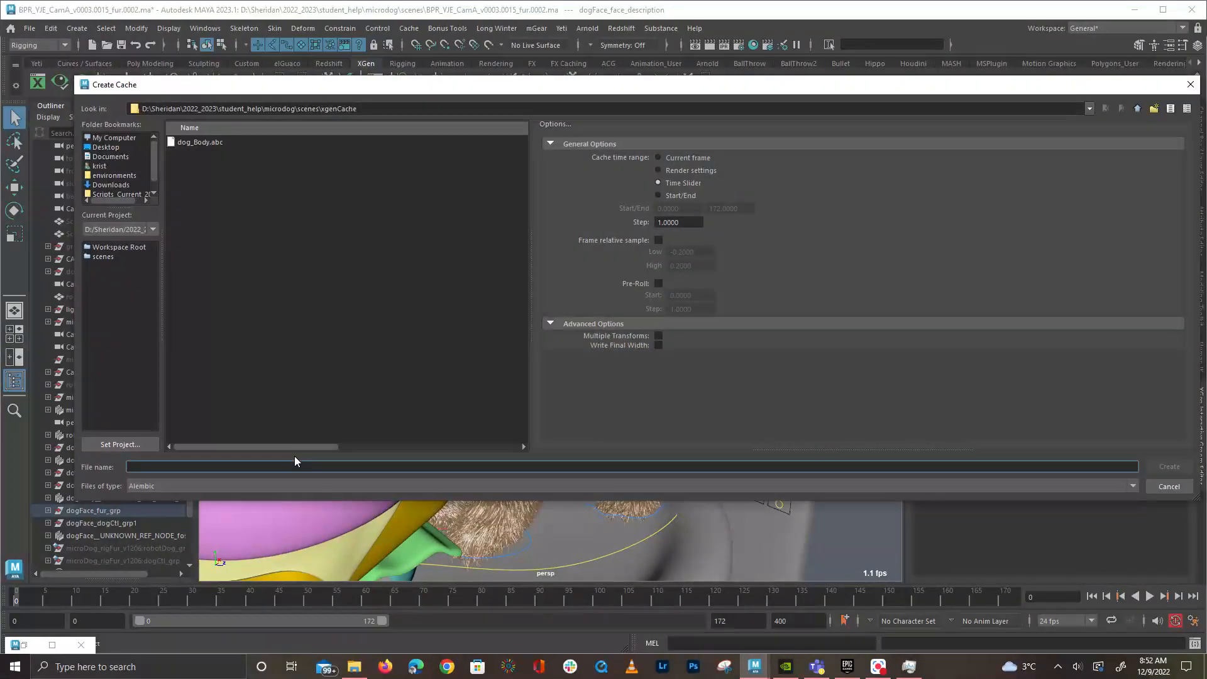
type("dog")
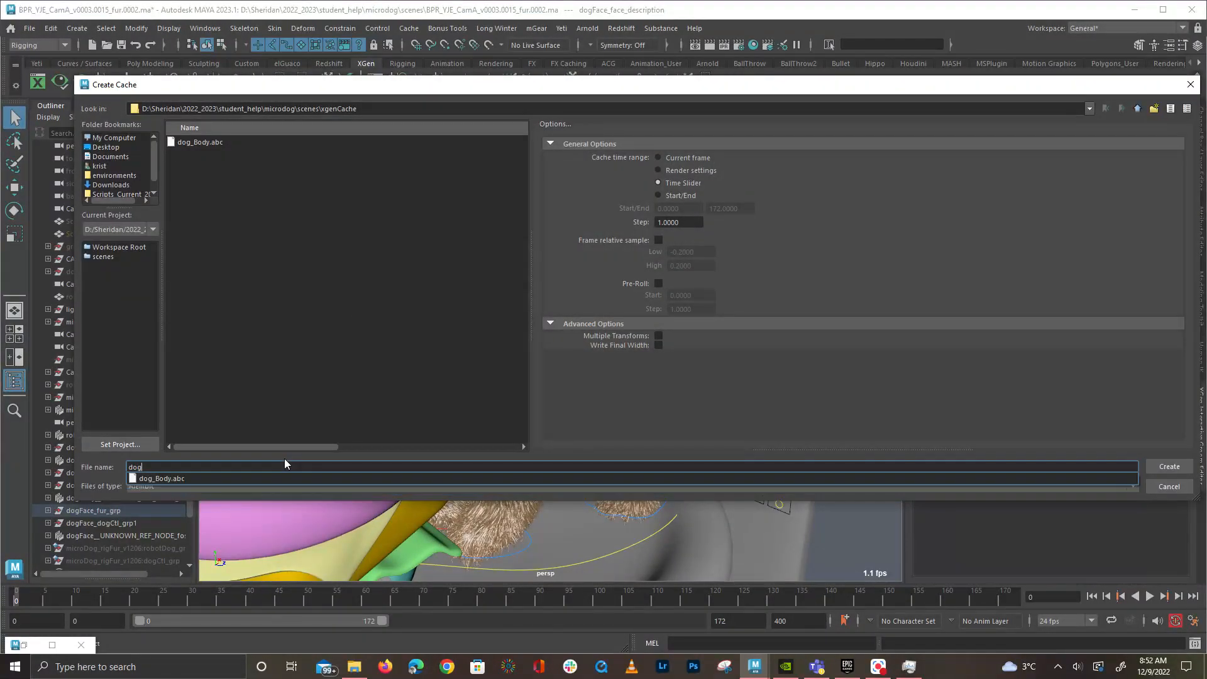
type("Face_face")
key("Return")
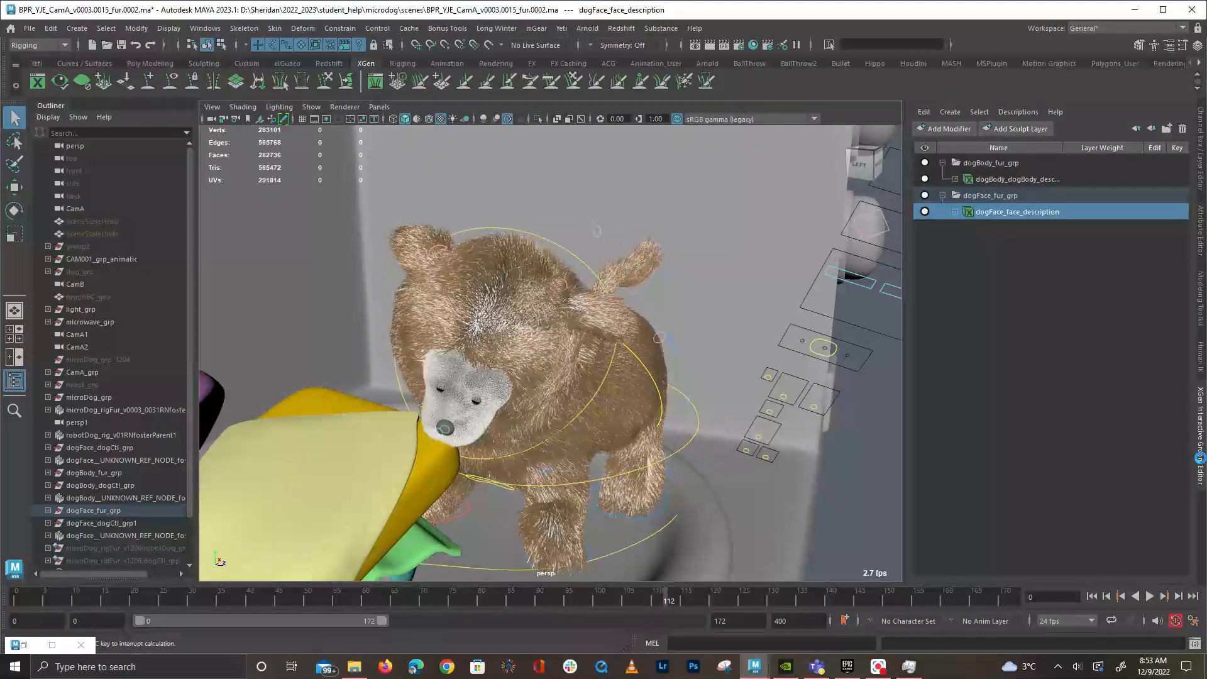
key("Escape")
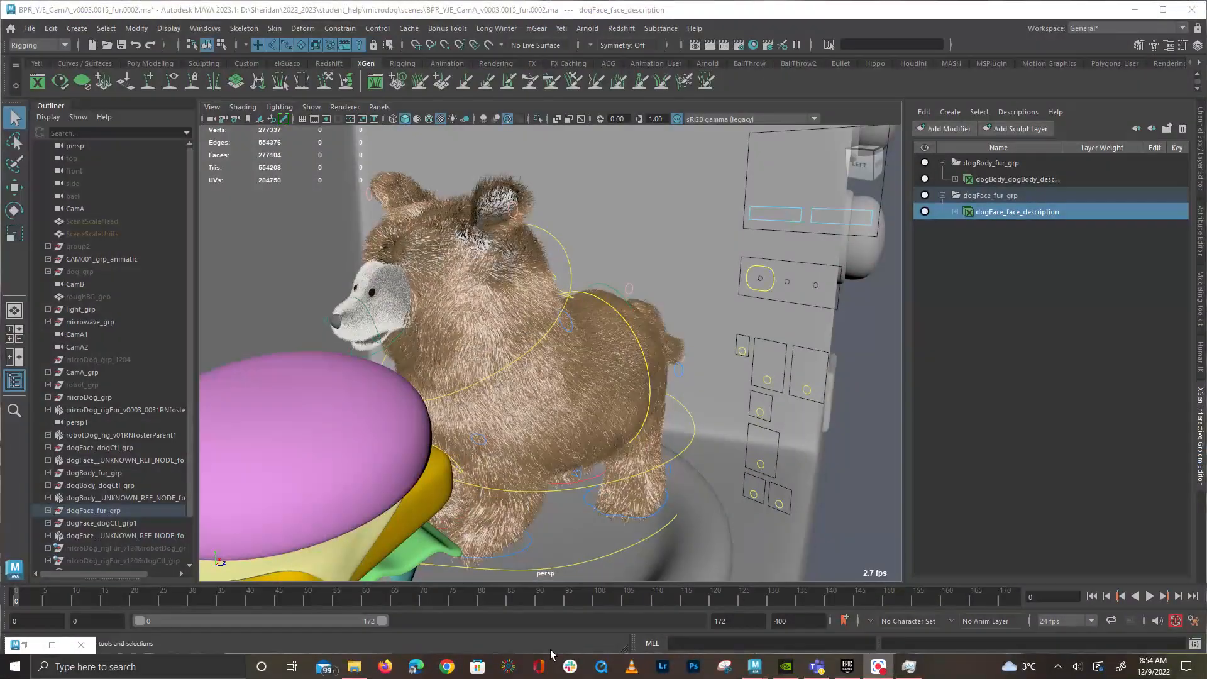
Scrub the shot's timeline to about frame 97 and back to check how the fur follows the dog's animation
left_click_drag(257, 592, 579, 594)
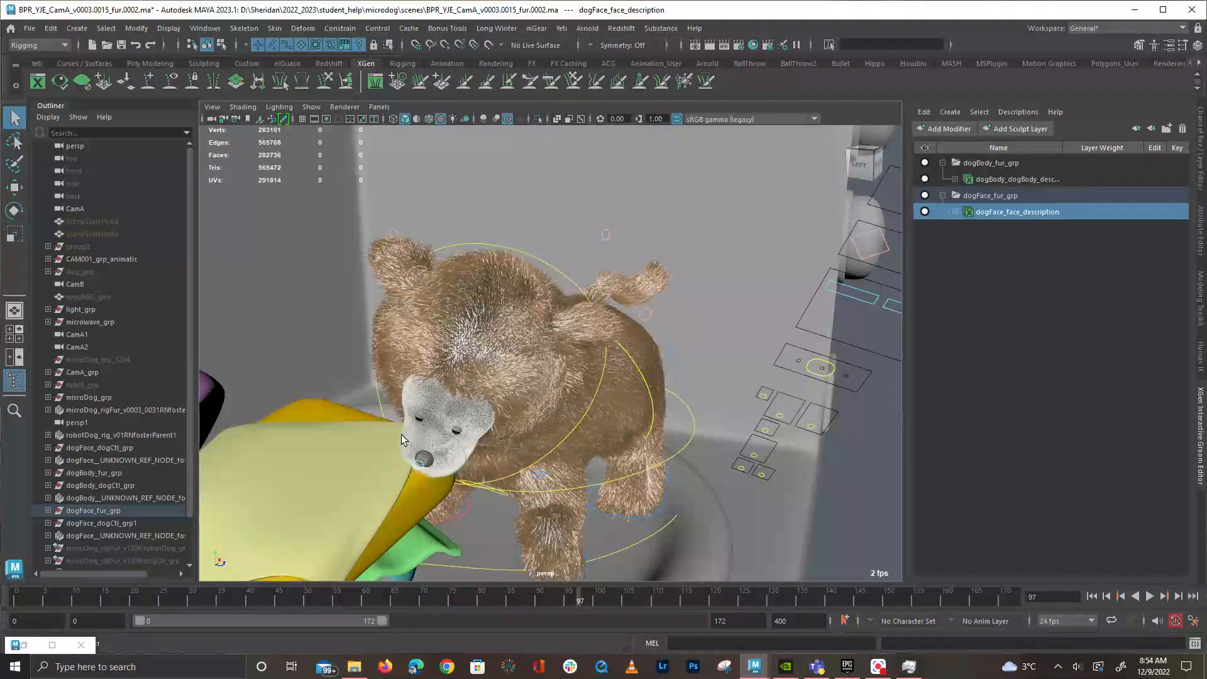
left_click(430, 594)
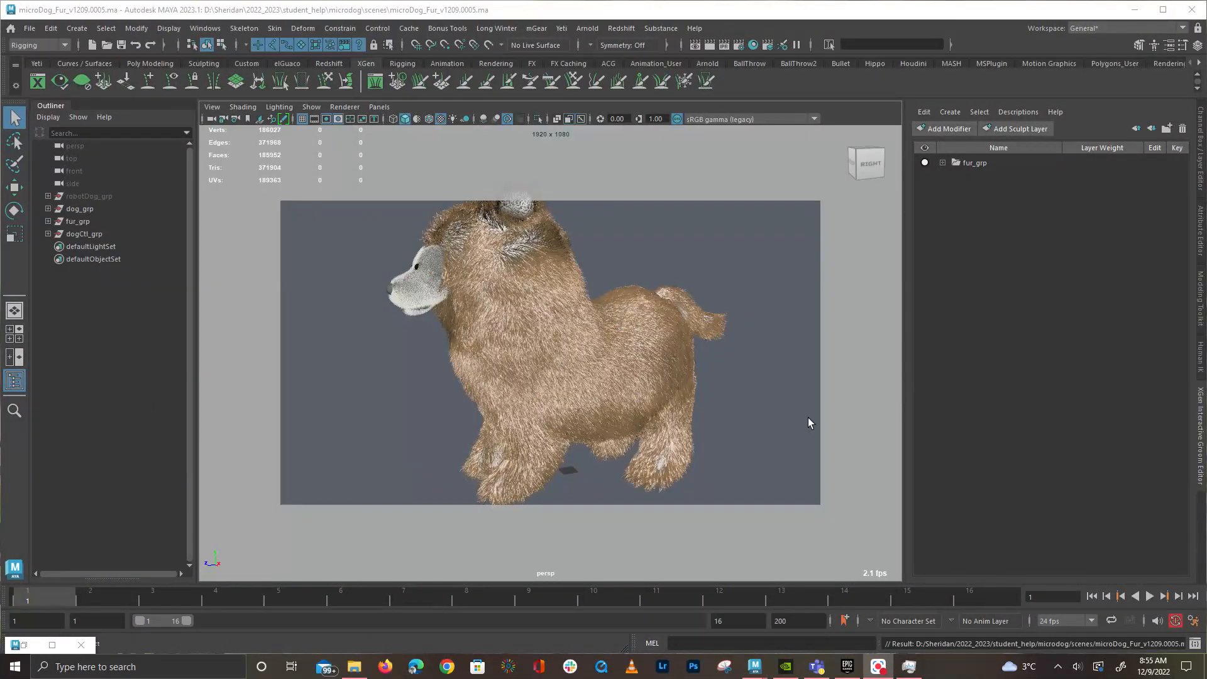
Inspect the fur on the dog's legs in the microDog_Fur scene and expand dogCtl_grp and fur_grp in the Outliner
left_click_drag(607, 527, 572, 384, "alt")
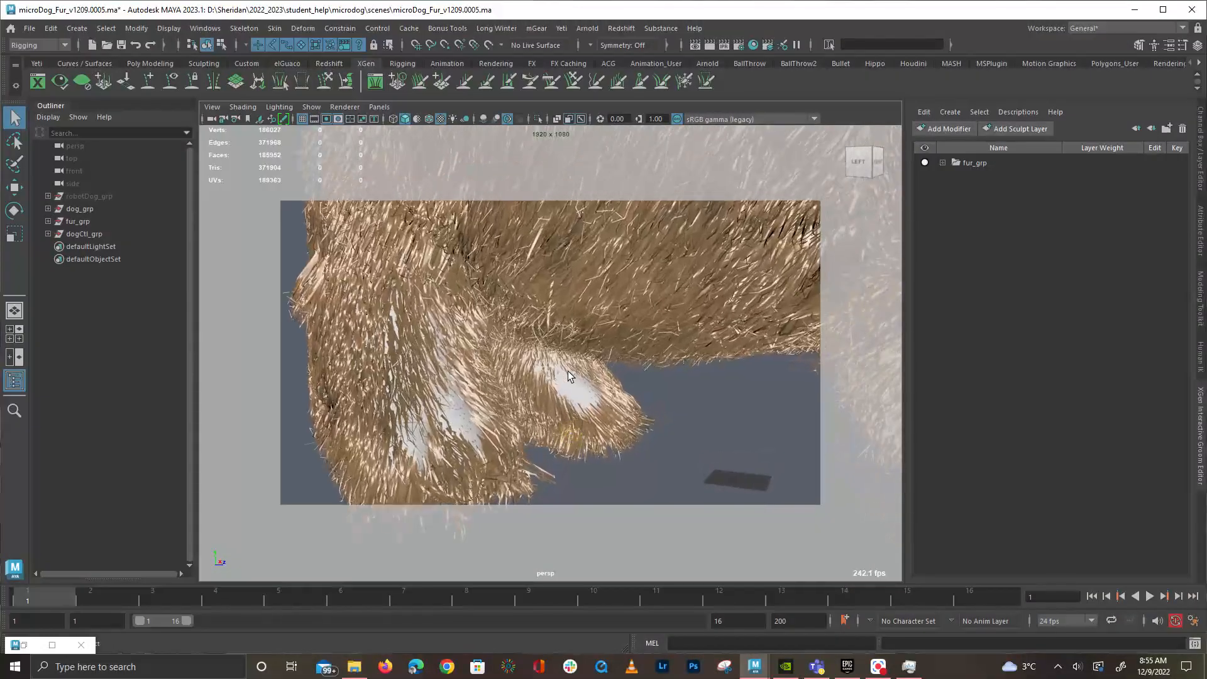
left_click_drag(636, 454, 515, 352, "alt")
left_click(48, 234)
left_click(48, 221)
Assign a new RedshiftHair material to dogBody_description and switch the viewport to wireframe display
left_click(122, 234)
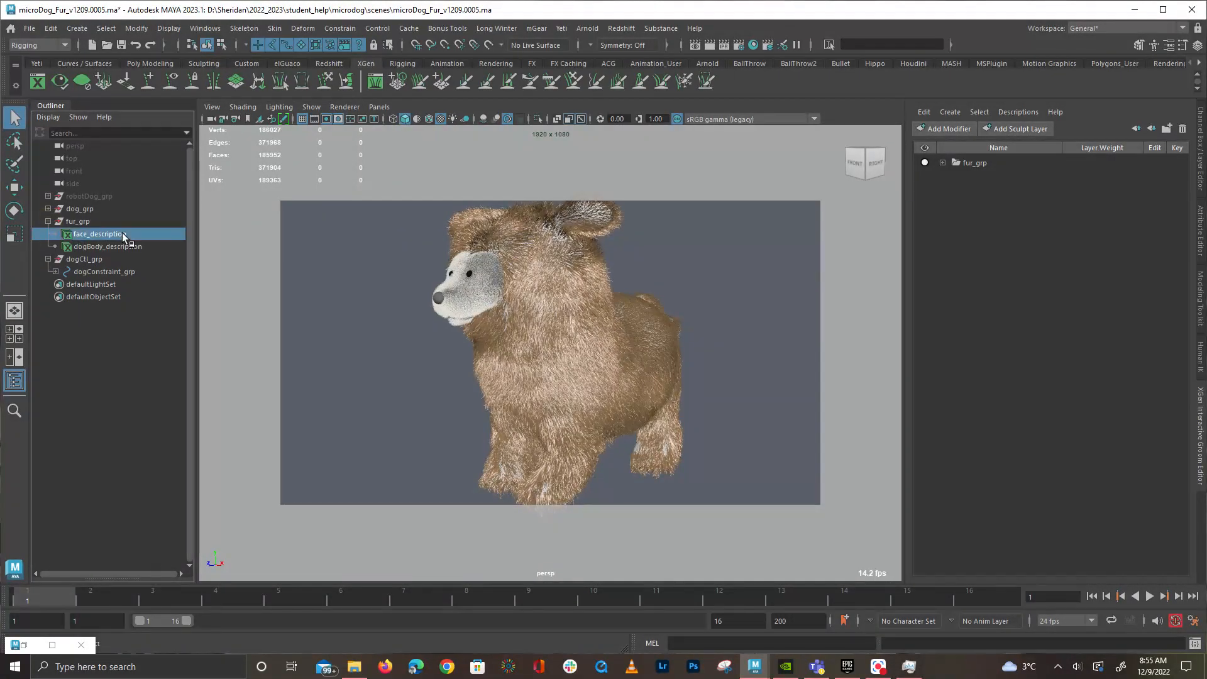
right_click(340, 280)
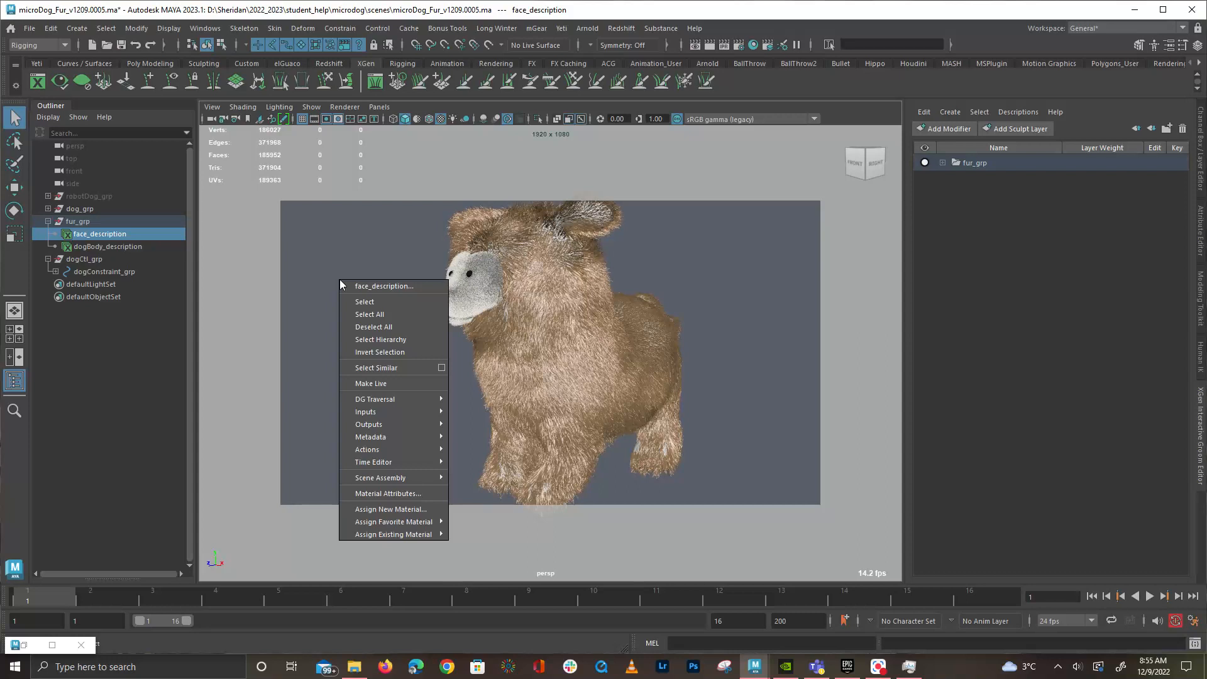
left_click(137, 245)
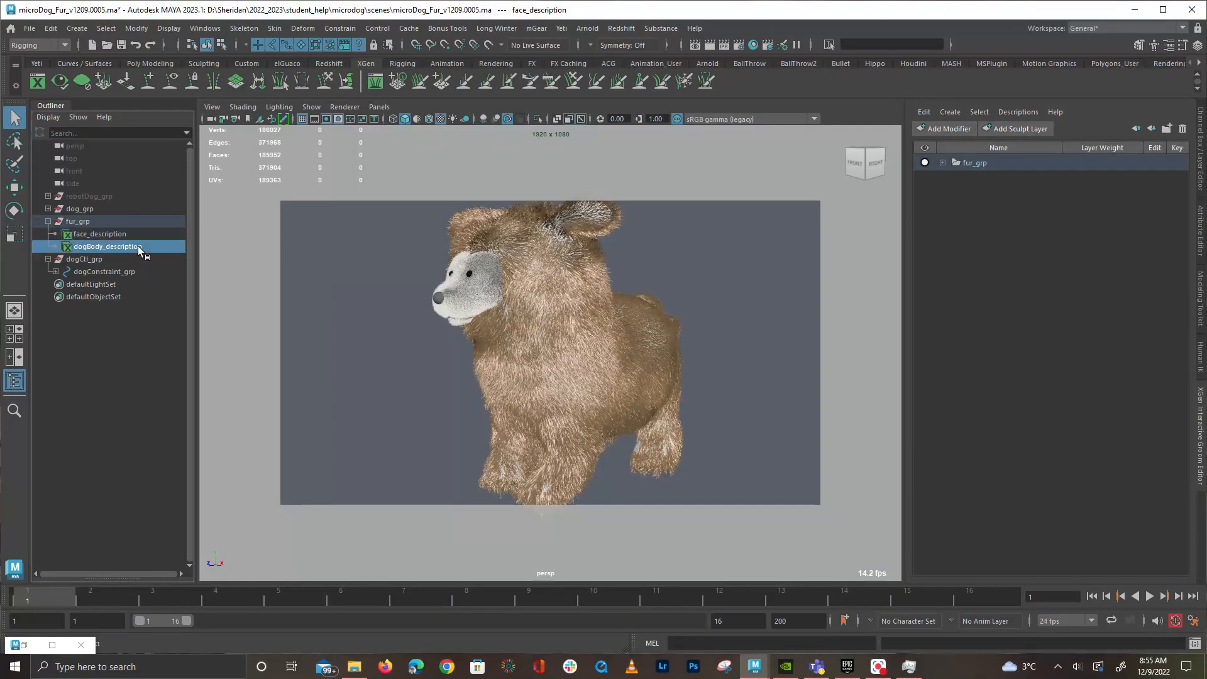
right_click(352, 262)
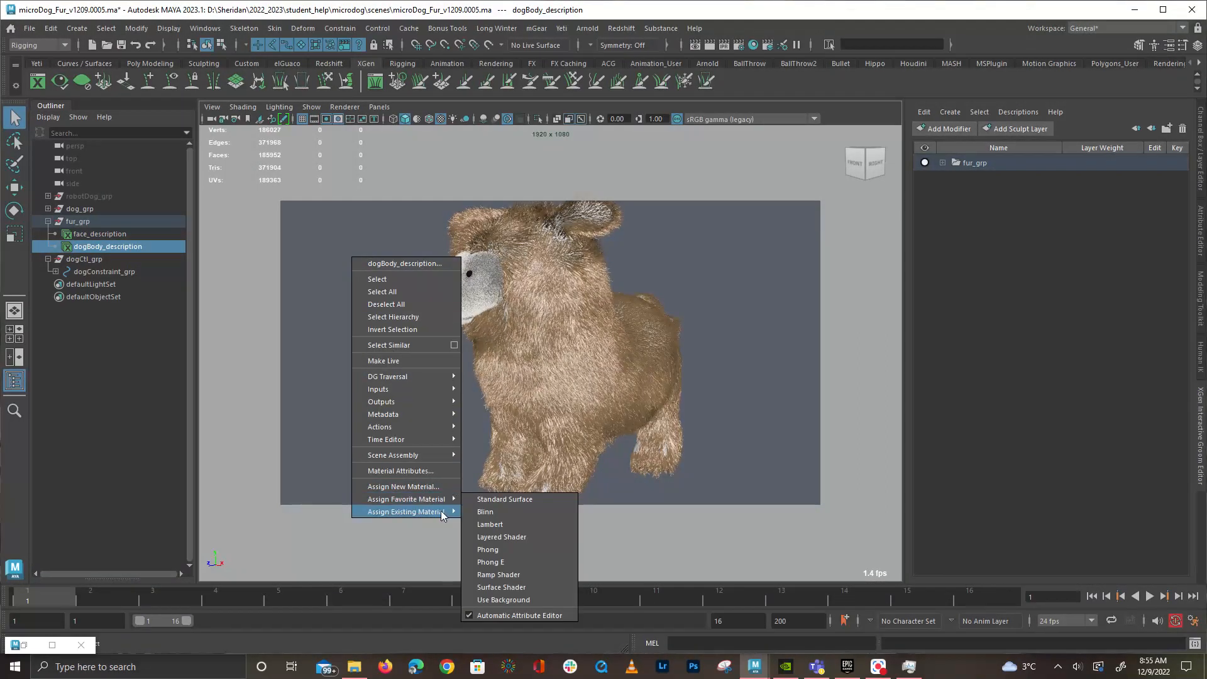
mouse_move(439, 512)
left_click(439, 485)
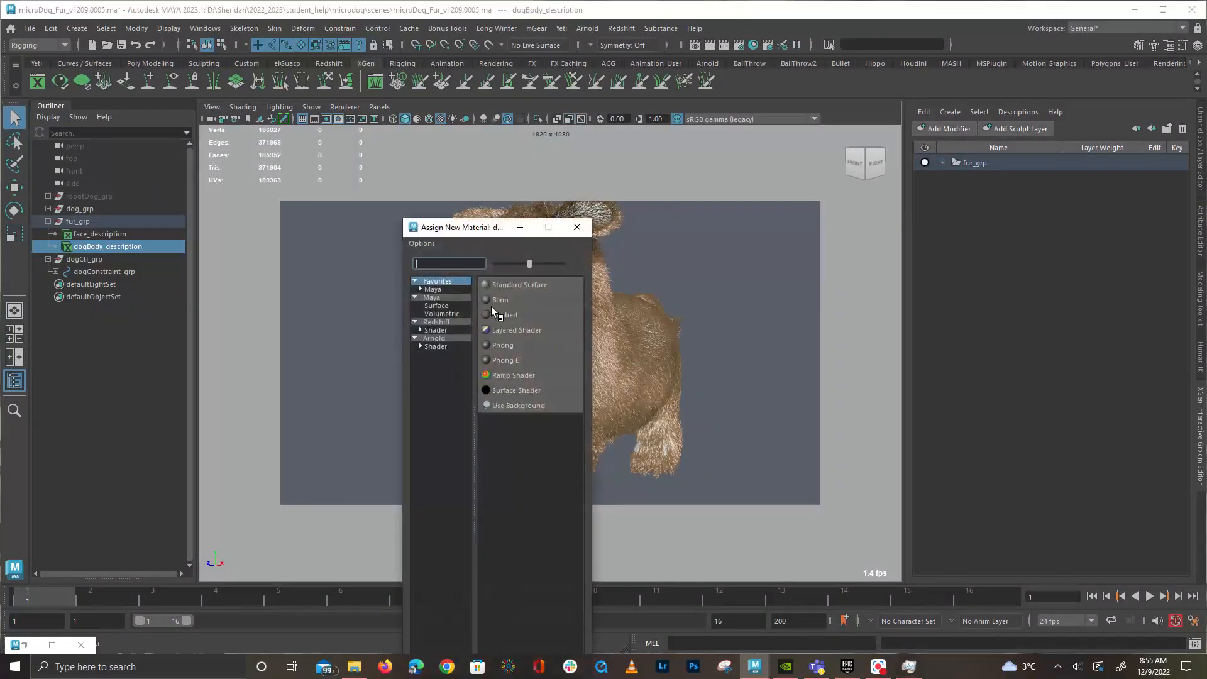
left_click(448, 320)
left_click(446, 328)
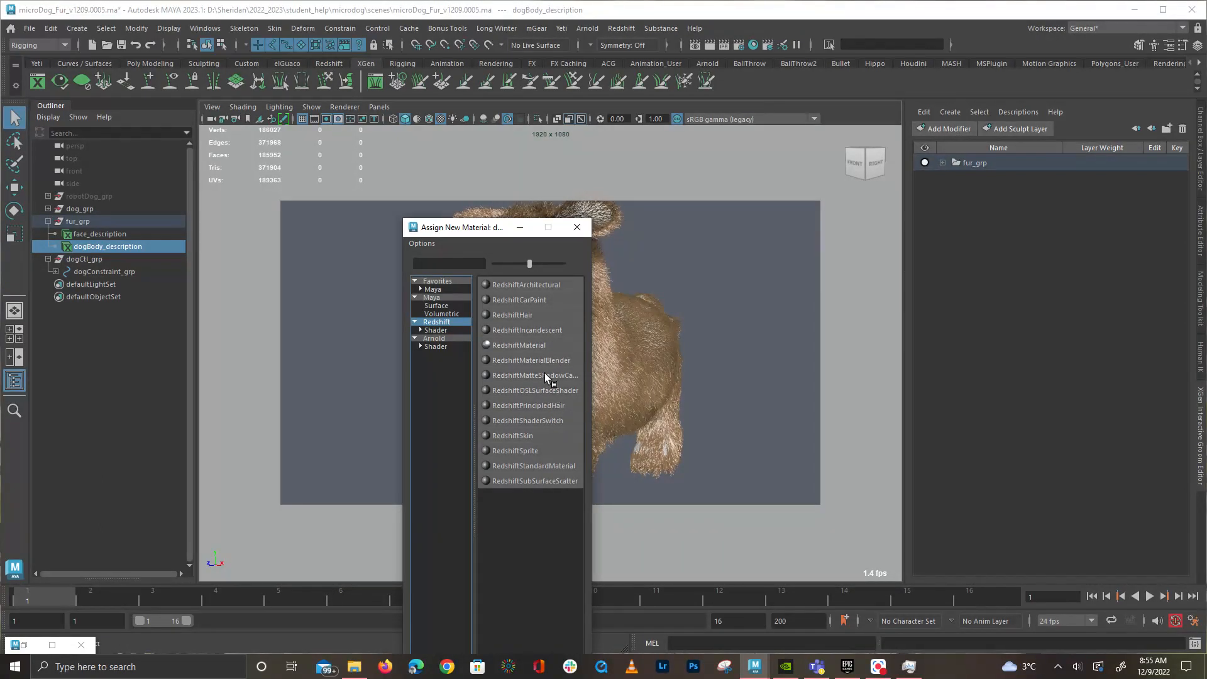
left_click(527, 314)
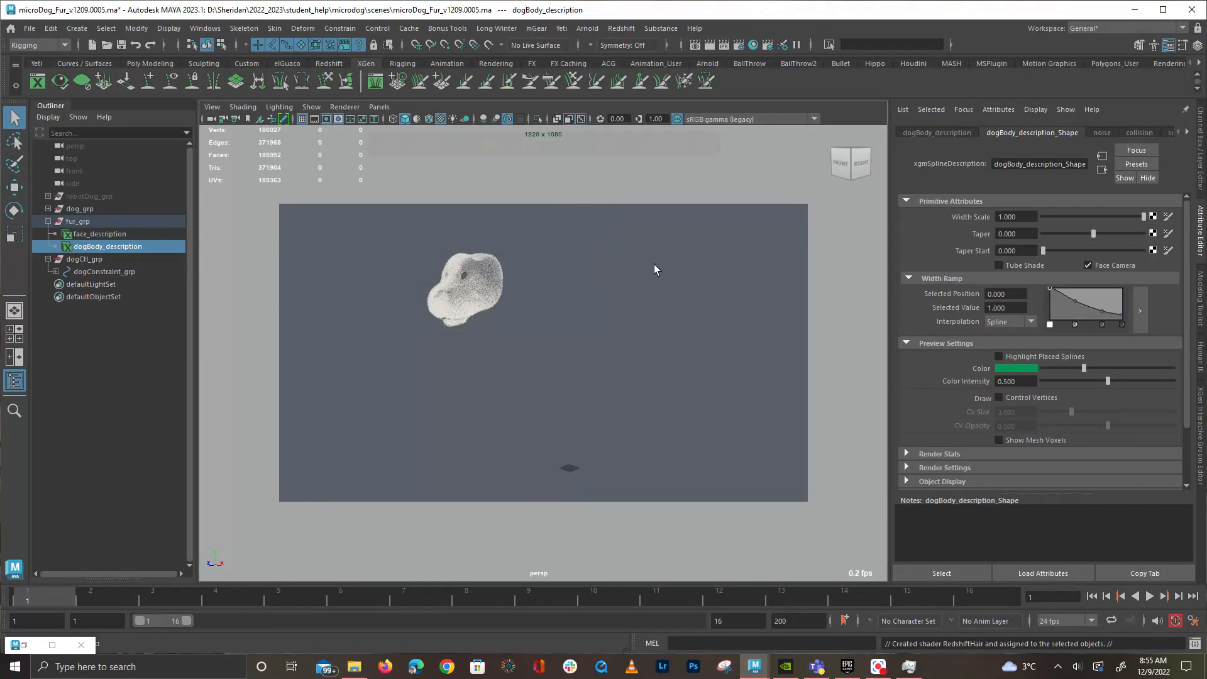
key("4")
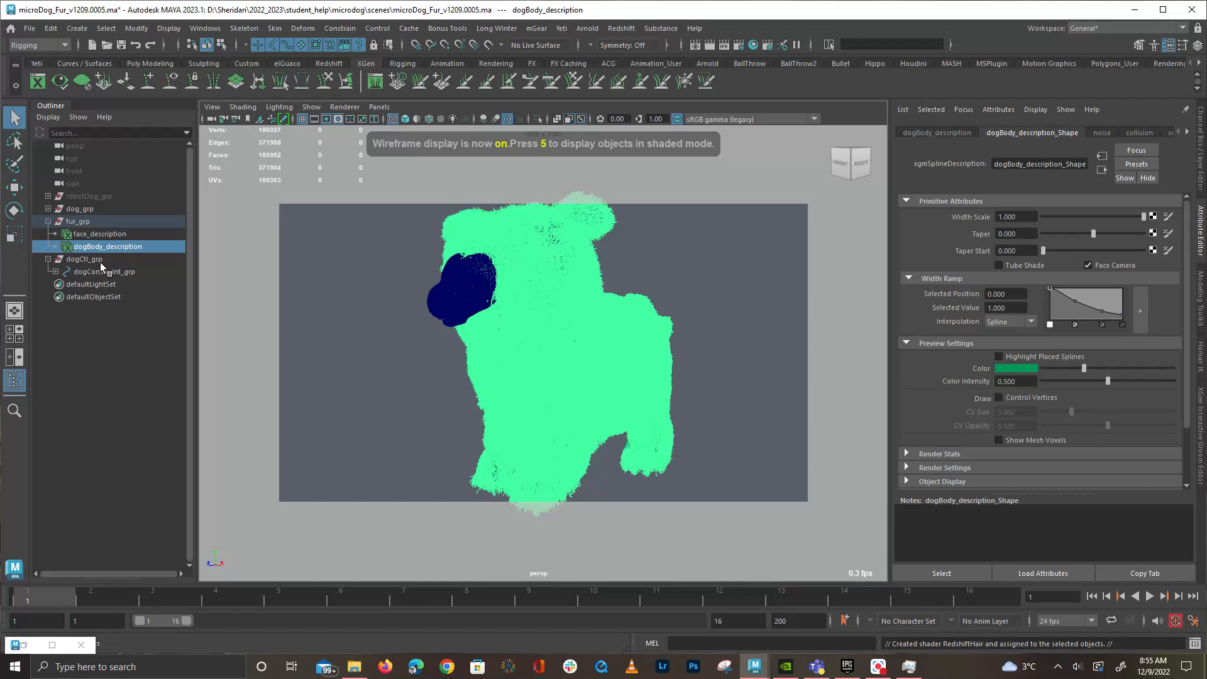
Assign a separate new RedshiftHair material to face_description
left_click(107, 234)
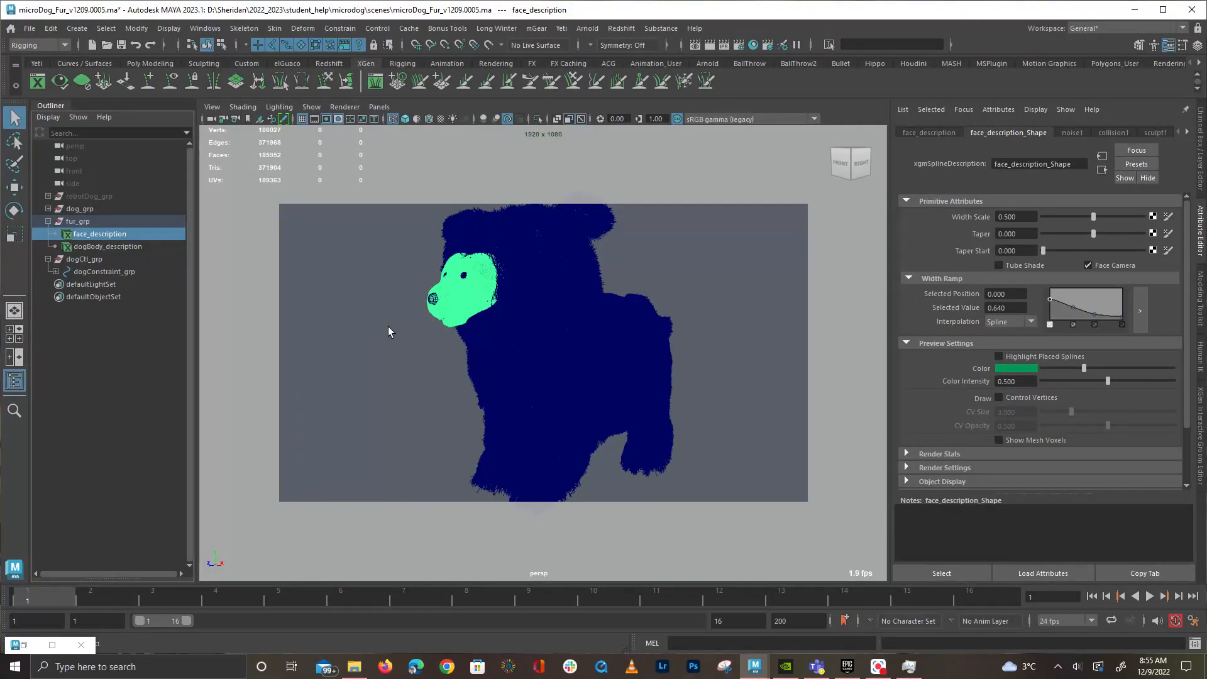
right_click_drag(387, 326, 372, 322)
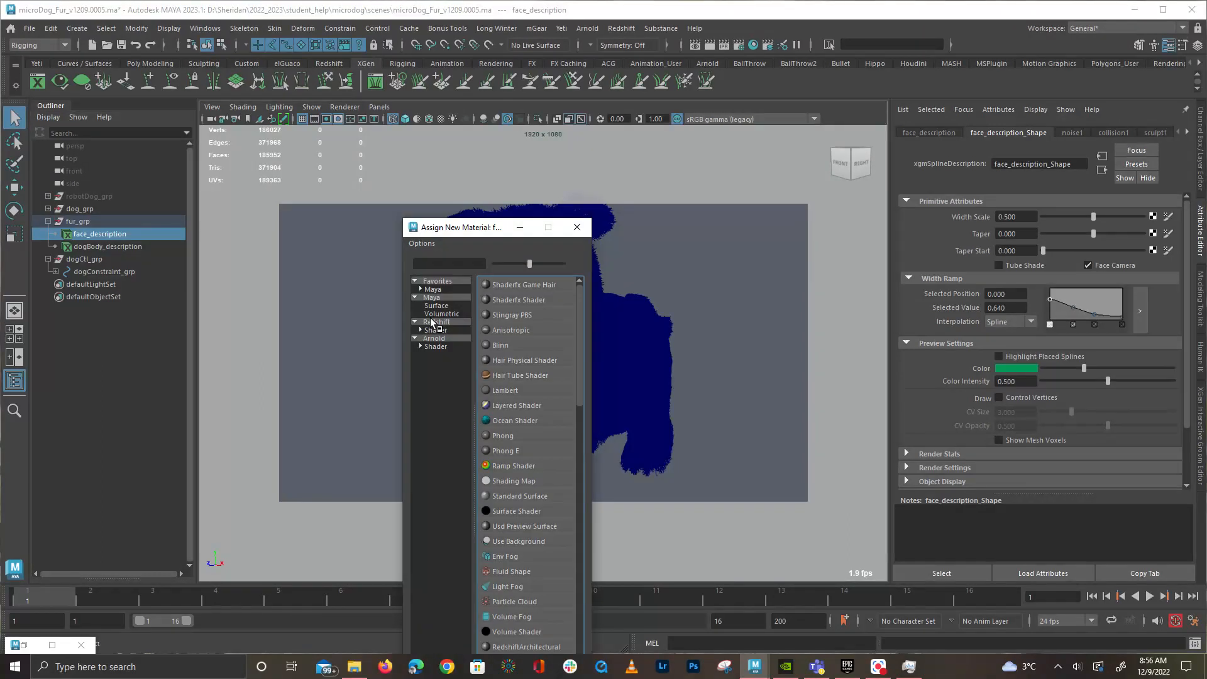
left_click(442, 321)
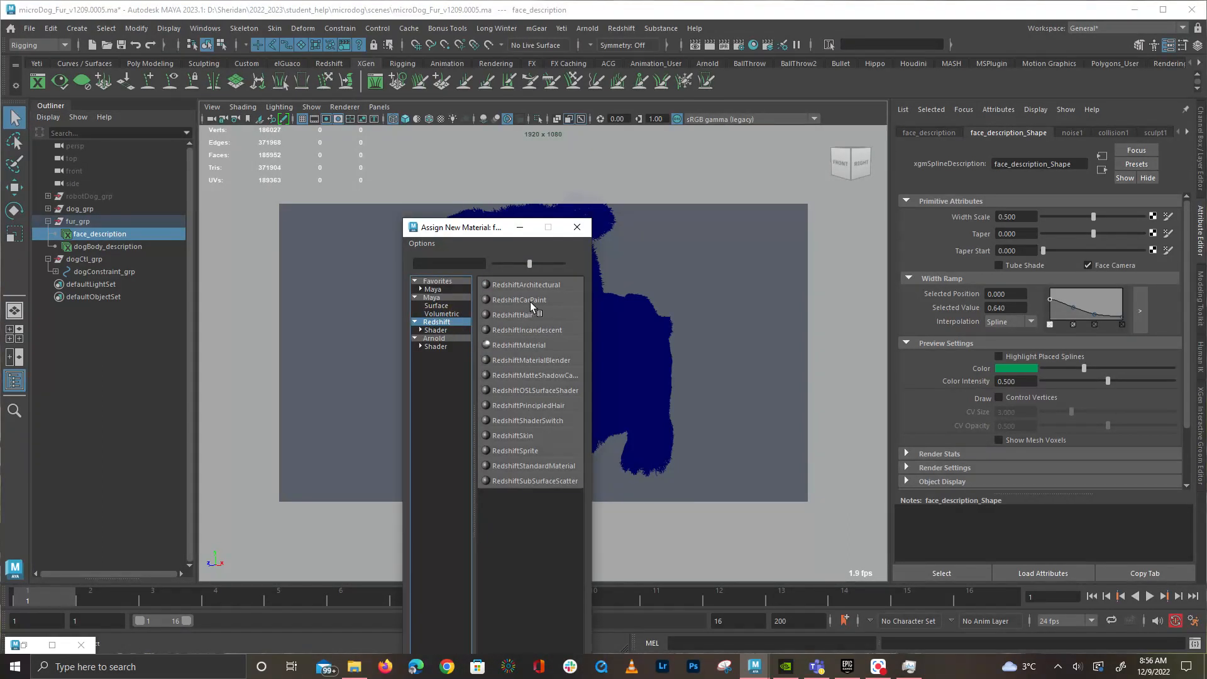
left_click(543, 314)
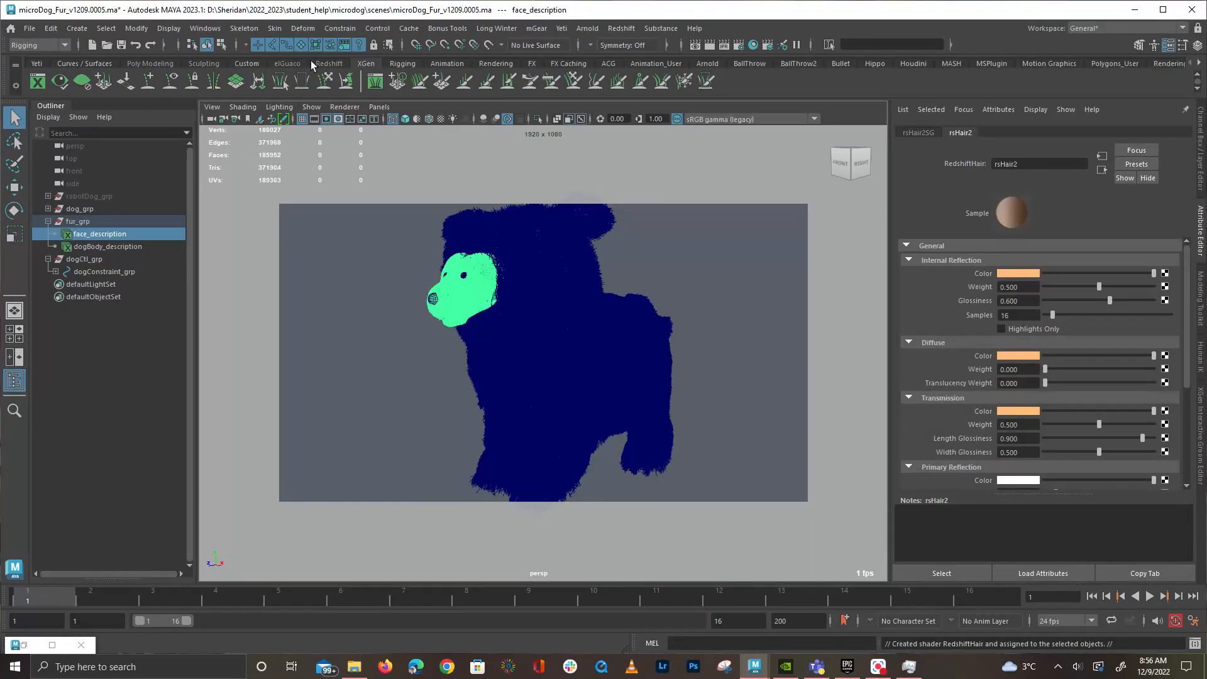
Add a Redshift dome light to the scene and start choosing an image file for its texture
left_click(329, 63)
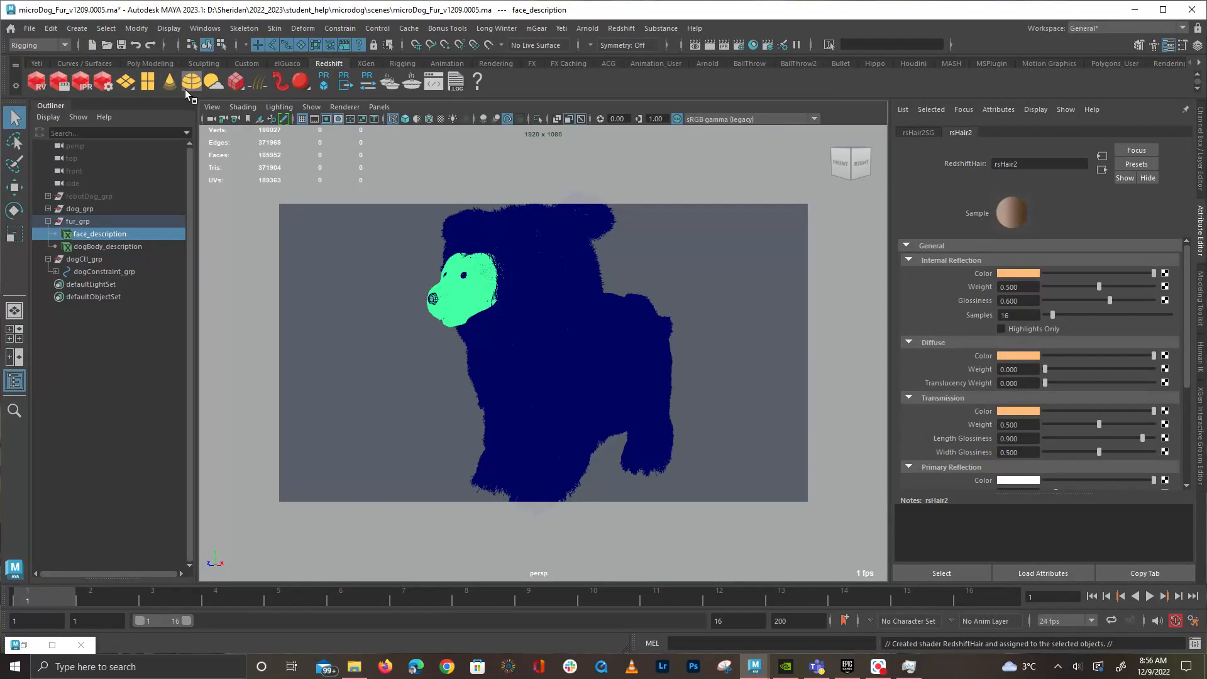
left_click(190, 83)
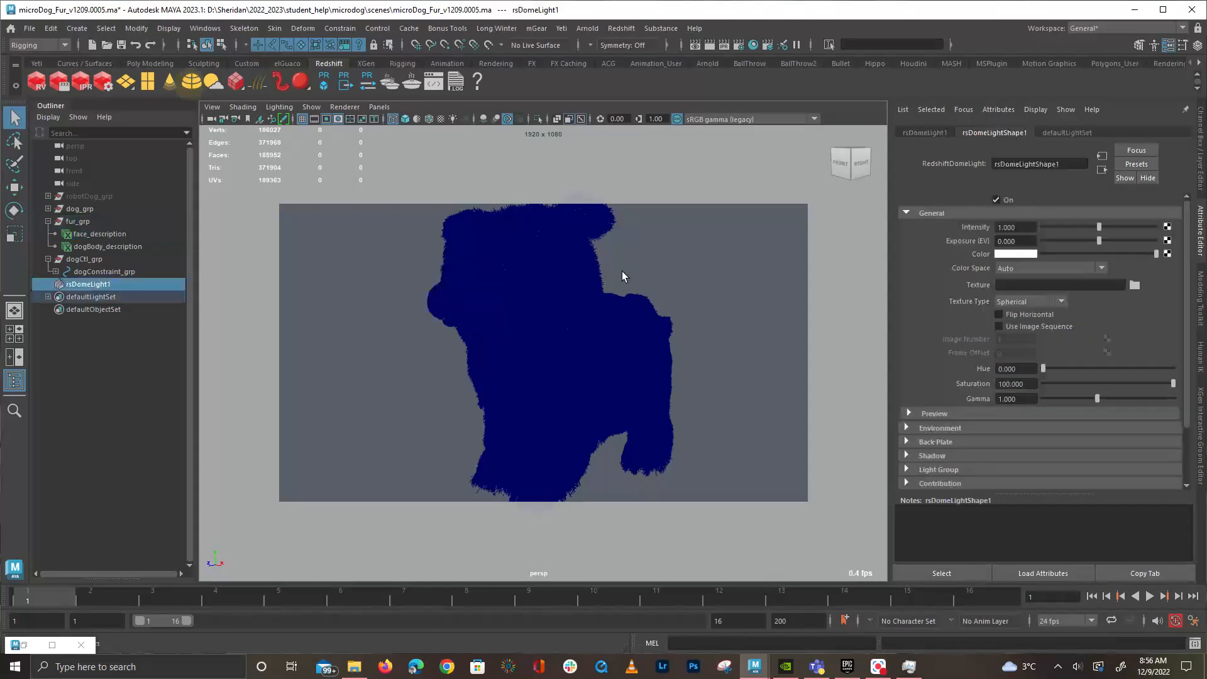
left_click(1134, 286)
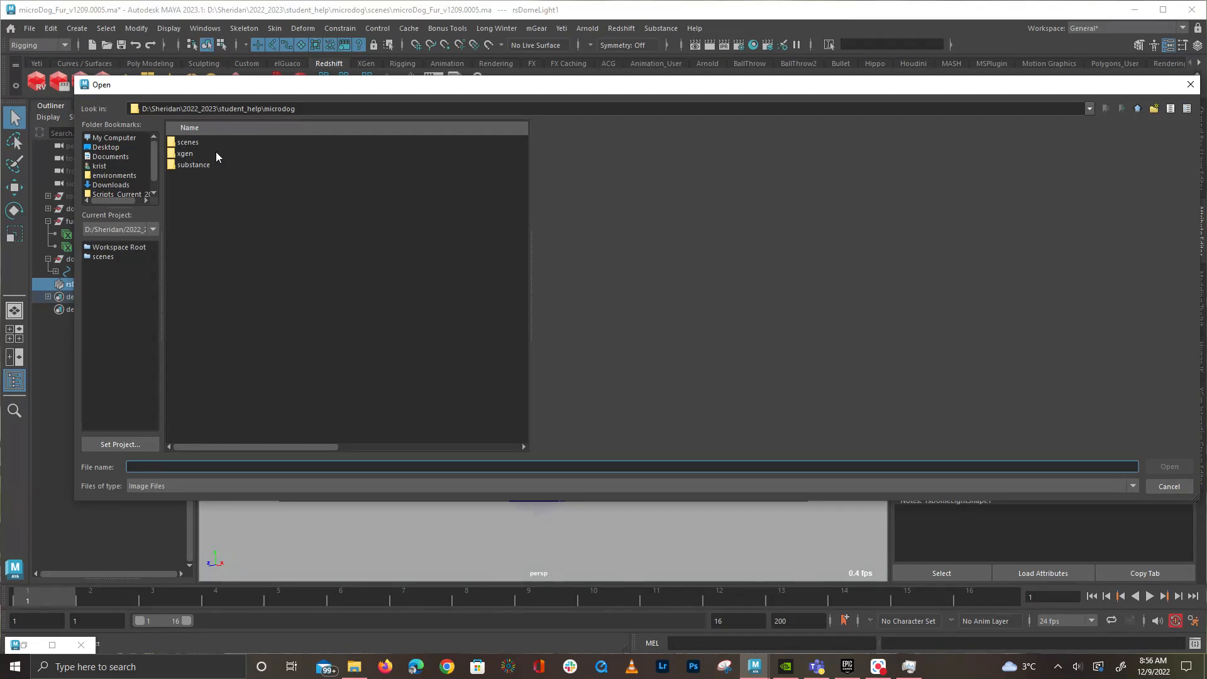
Look over the scenes, xgen and substance folders in the microdog project directory
left_click(253, 143)
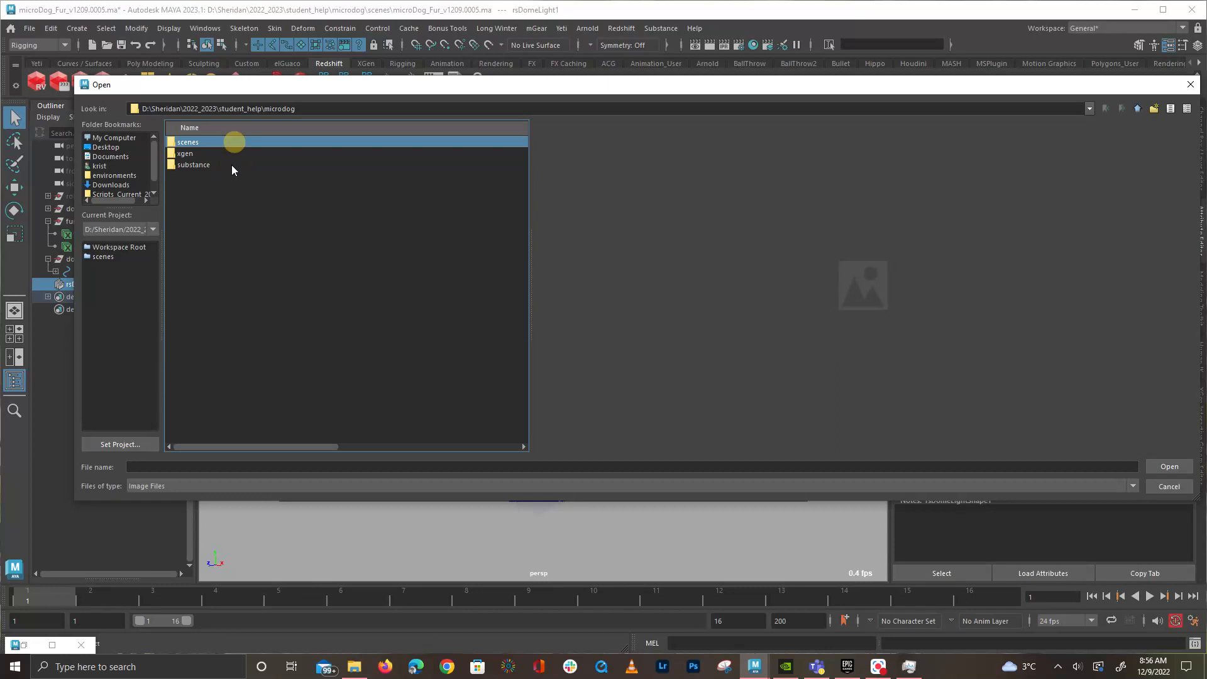
left_click(214, 165)
left_click(216, 155)
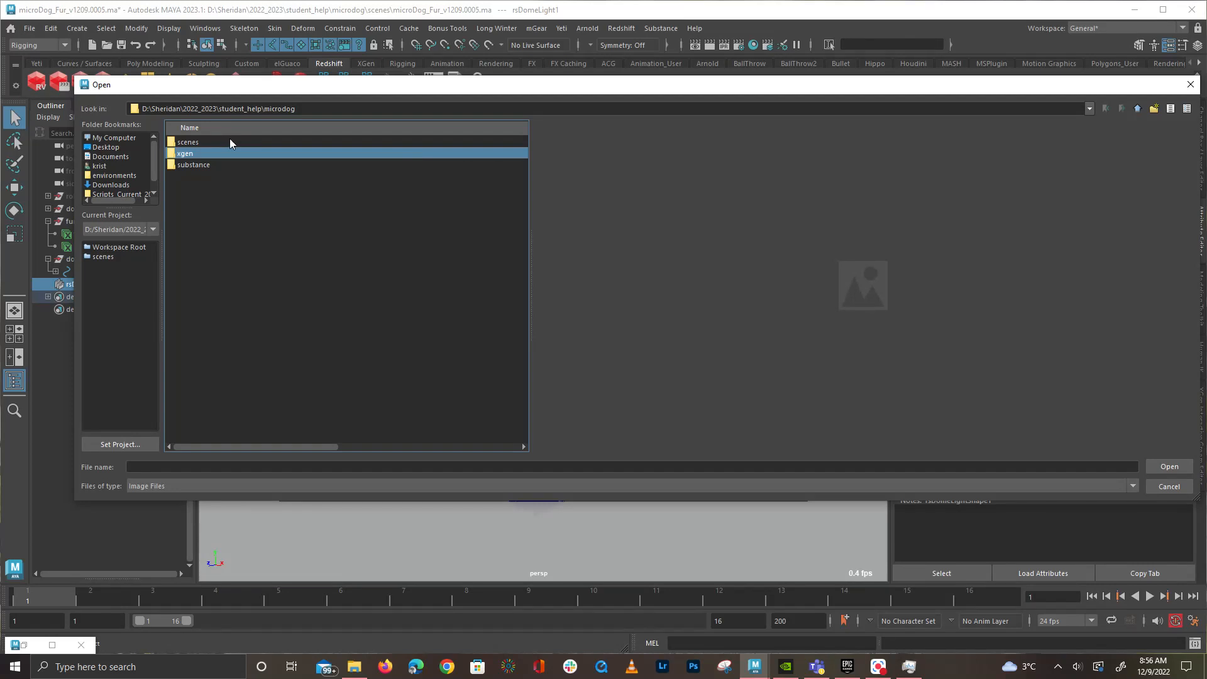
left_click(200, 165)
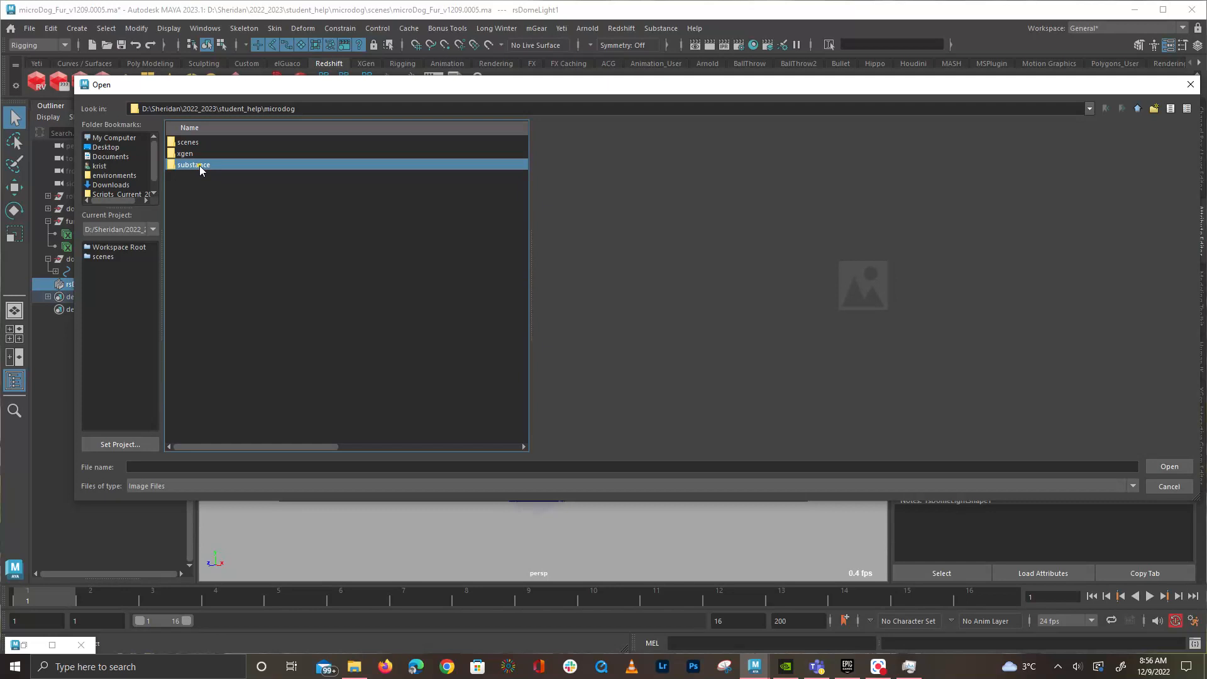
left_click(202, 154)
left_click(202, 142)
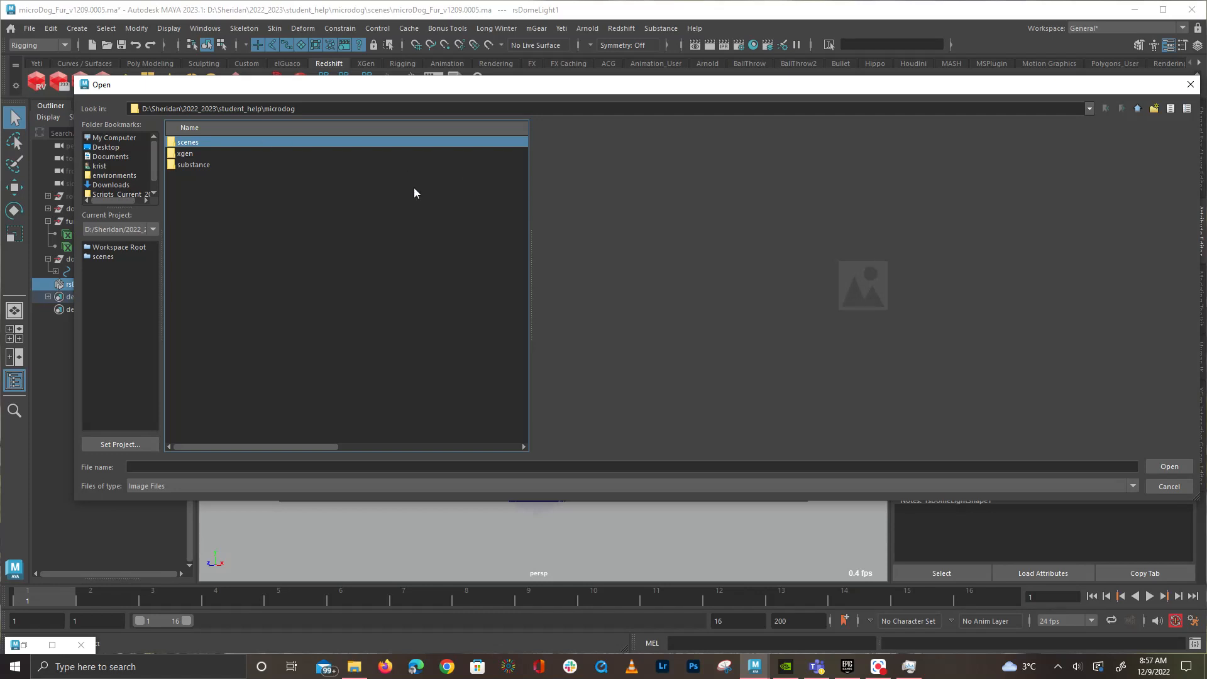
left_click(230, 161)
left_click(233, 149)
left_click(231, 133)
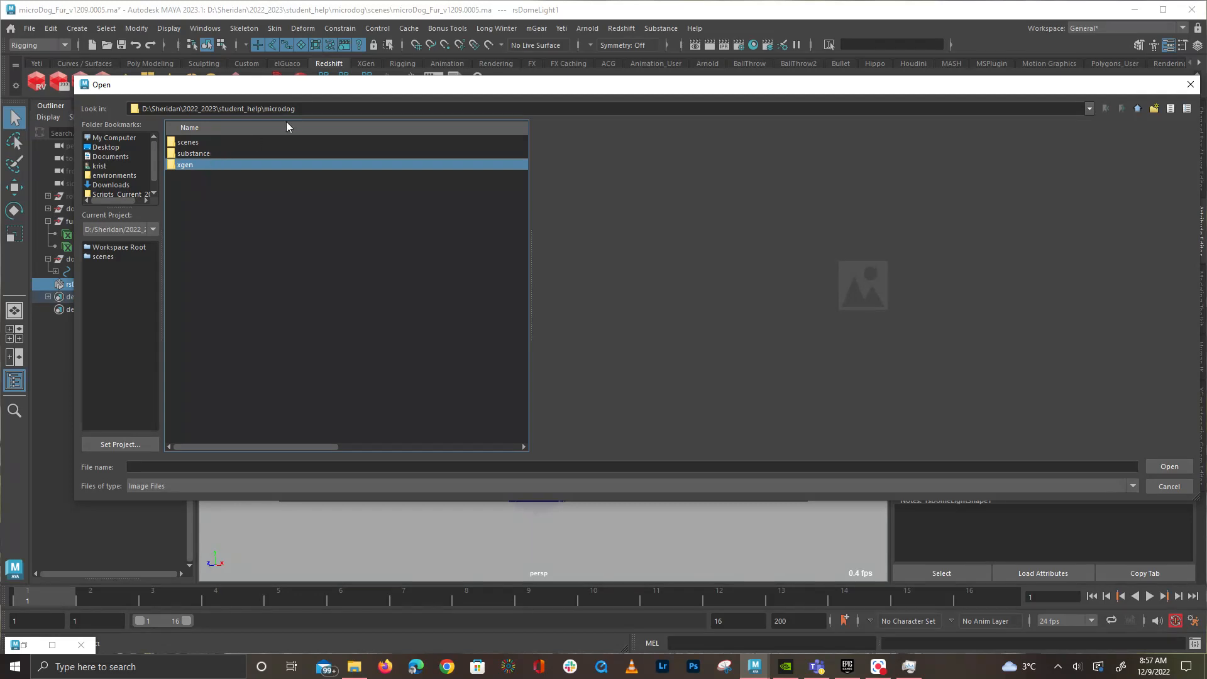
Browse through the HDRI environments library to the D:\Work\HDRI\interior folder for the dome light's texture
mouse_move(304, 88)
left_mouse_down()
mouse_move(311, 497)
mouse_move(302, 101)
mouse_move(313, 81)
left_mouse_up()
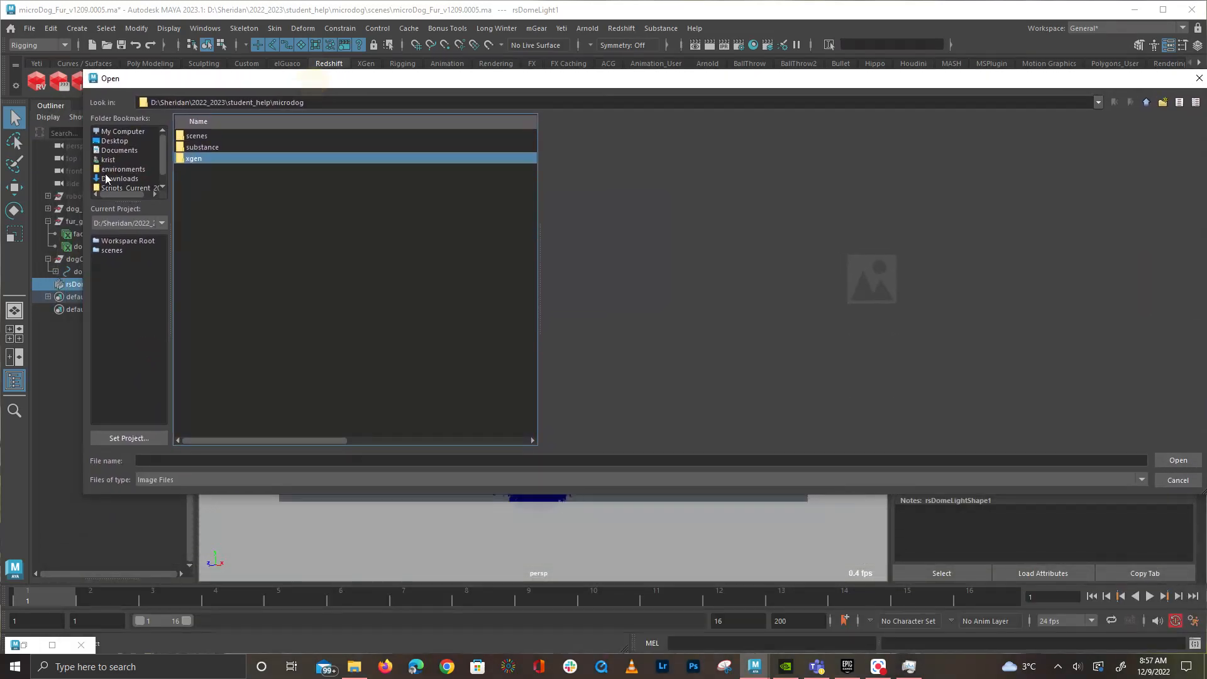
left_click(113, 169)
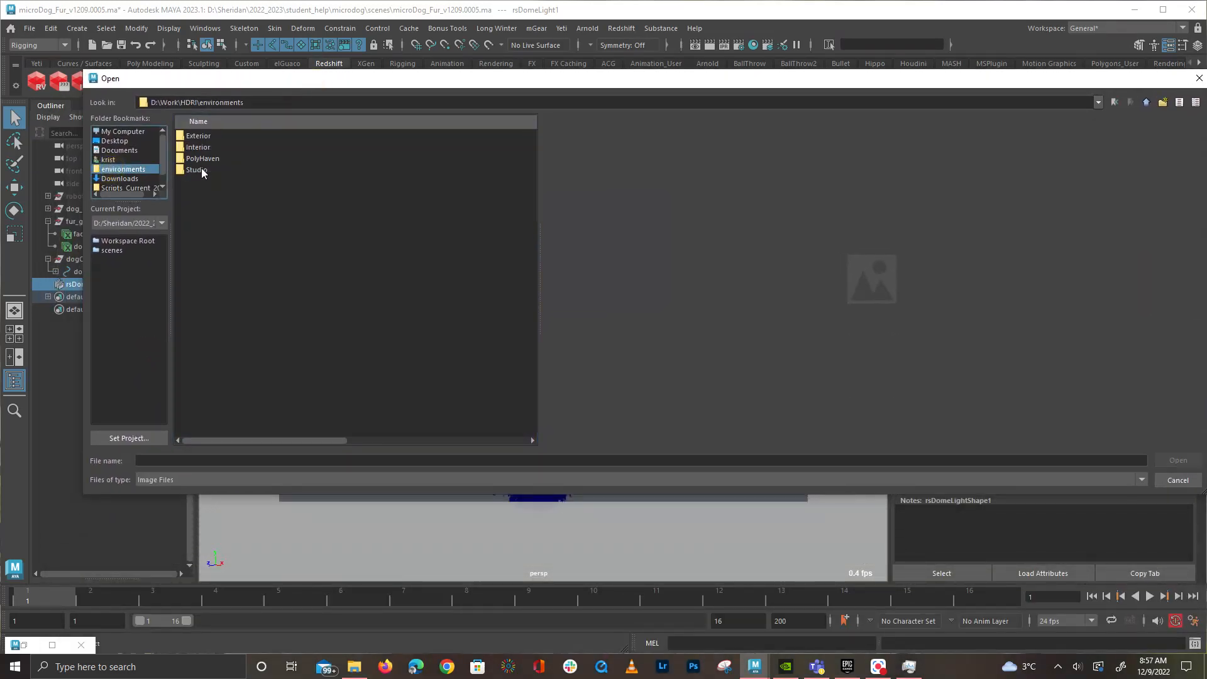
double_click(239, 146)
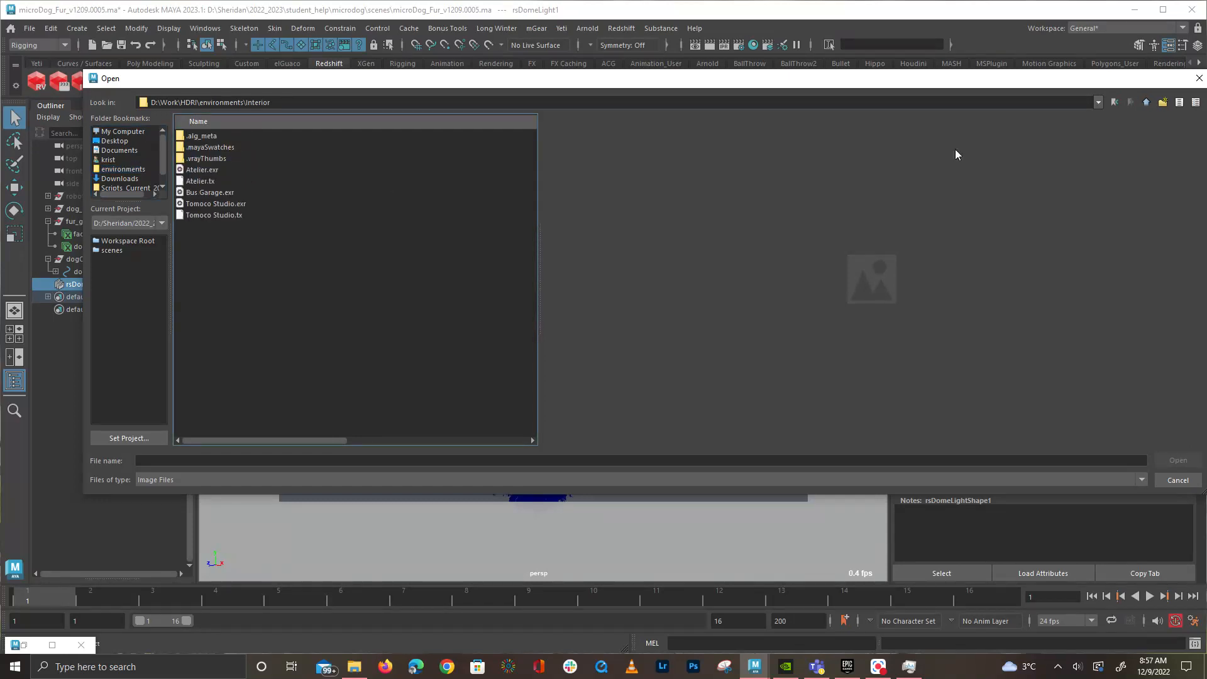
left_click(1145, 104)
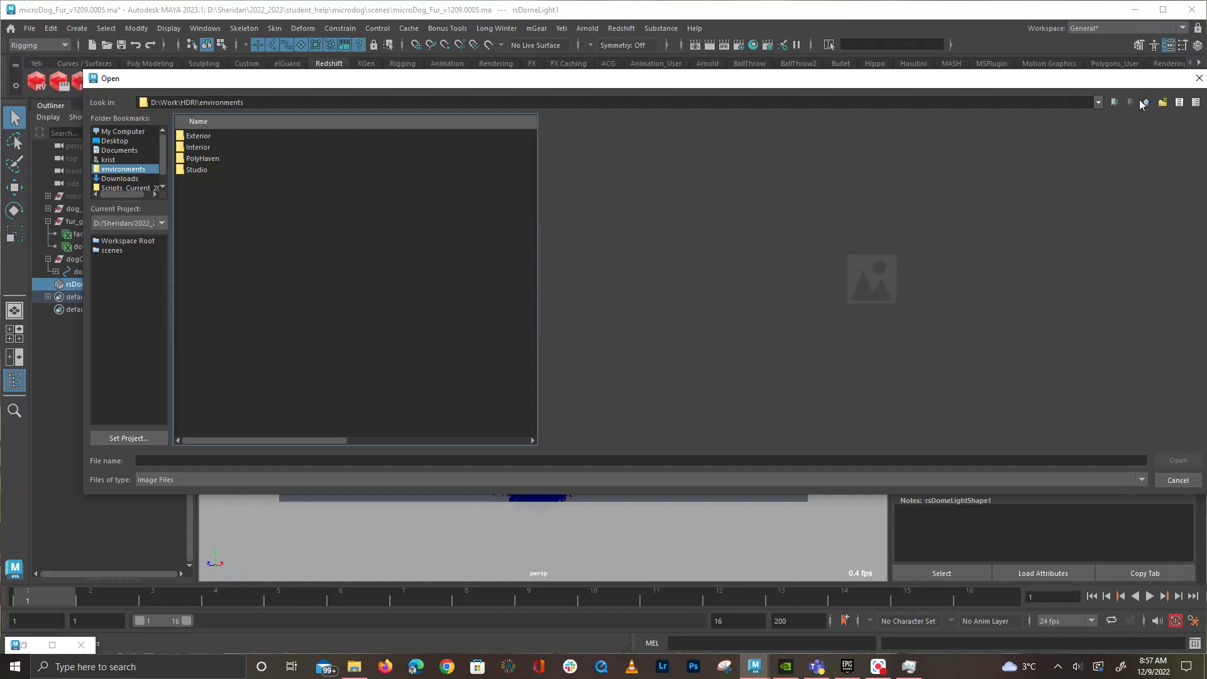
left_click(1141, 103)
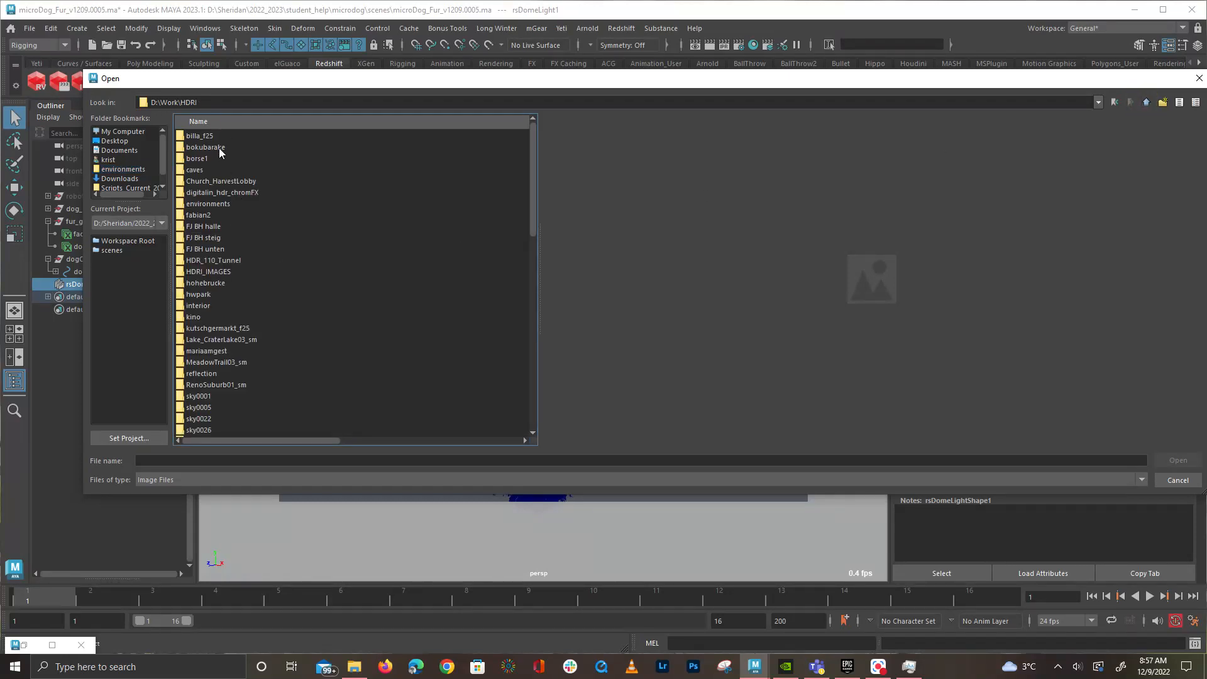
double_click(214, 306)
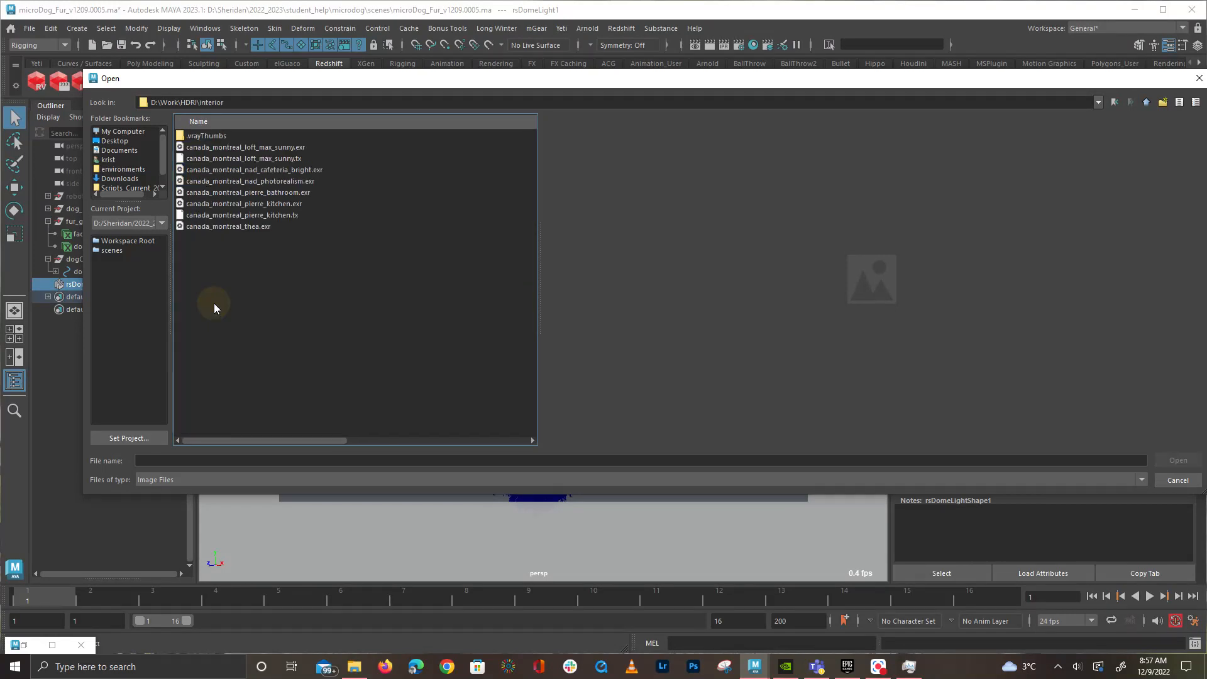
Preview the interior HDRI images and load canada_montreal_loft_max_sunny.exr as the dome light's texture
left_click(286, 207)
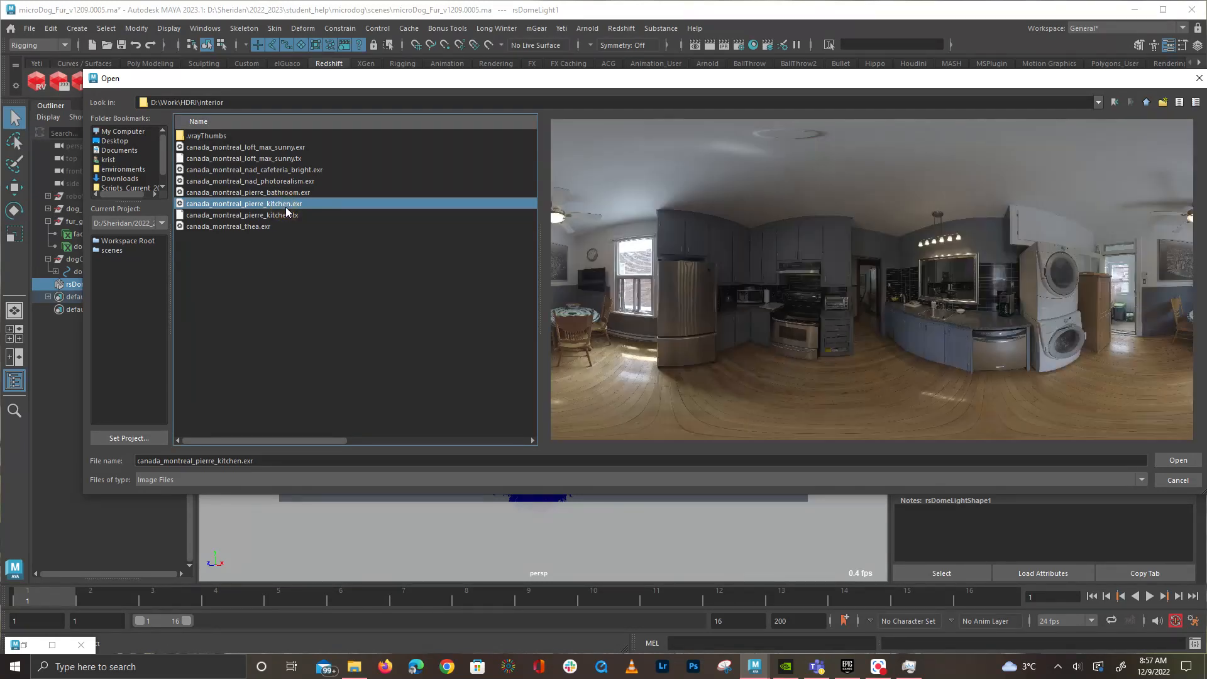
left_click(275, 171)
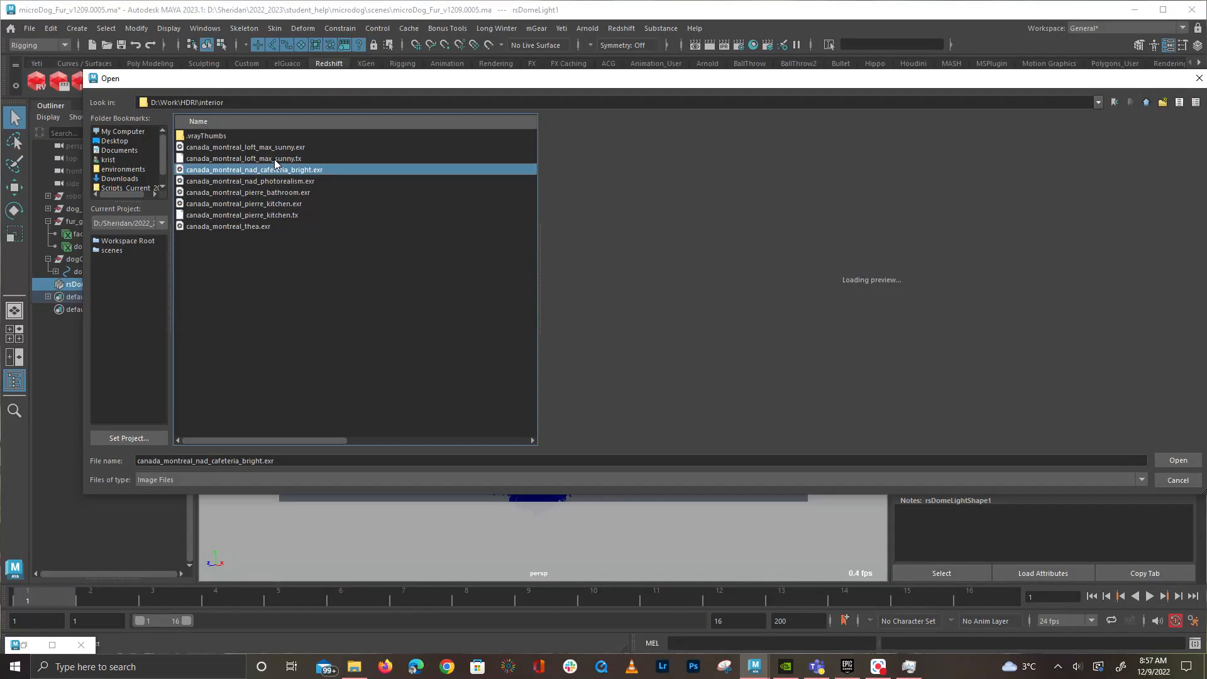
left_click(289, 160)
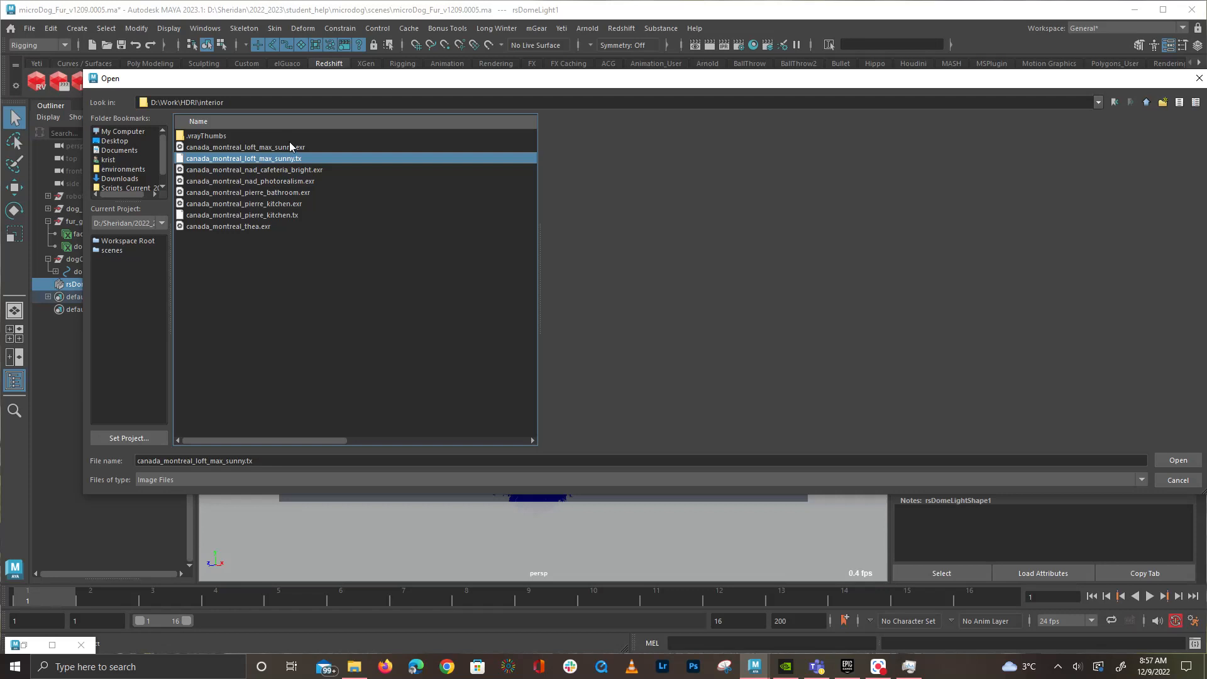
left_click(309, 151)
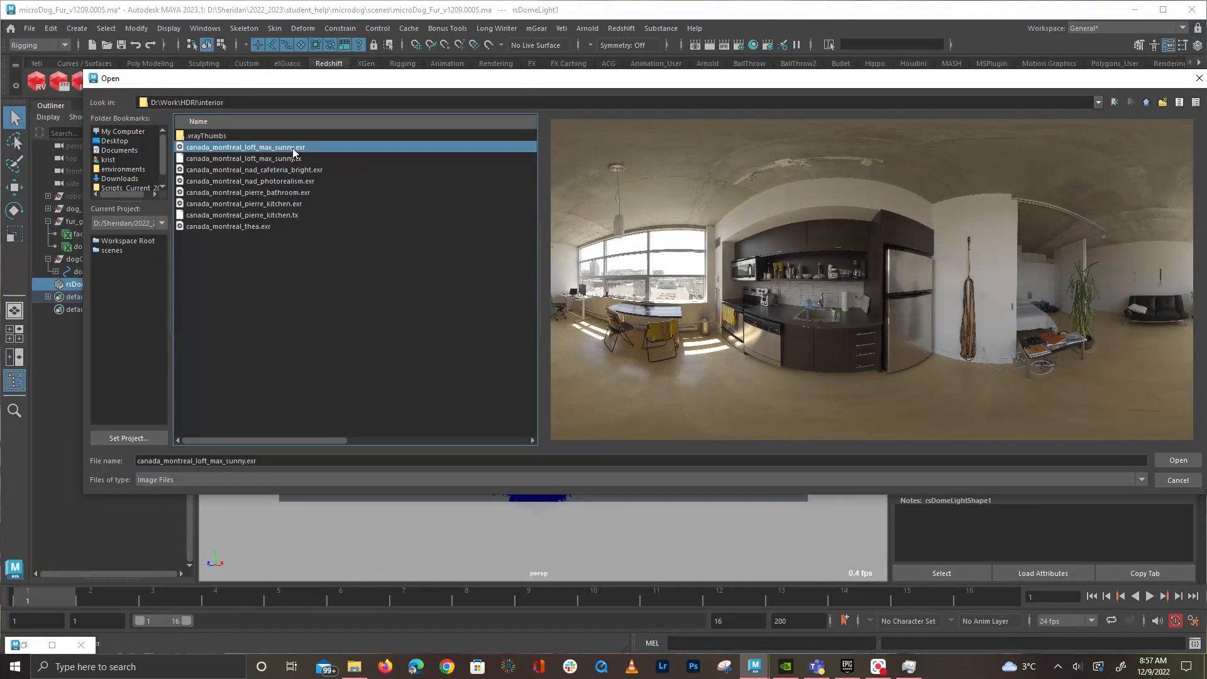
double_click(292, 148)
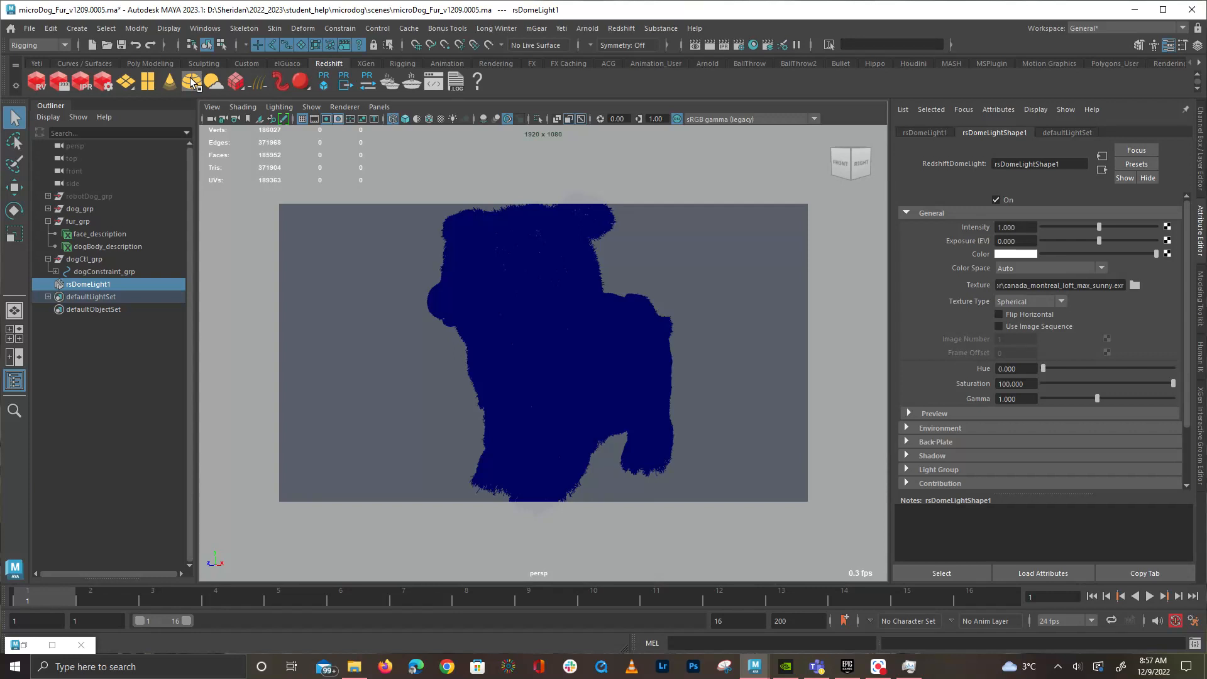
Start a Redshift IPR render and set the render resolution to the HD 720 preset
left_click(84, 82)
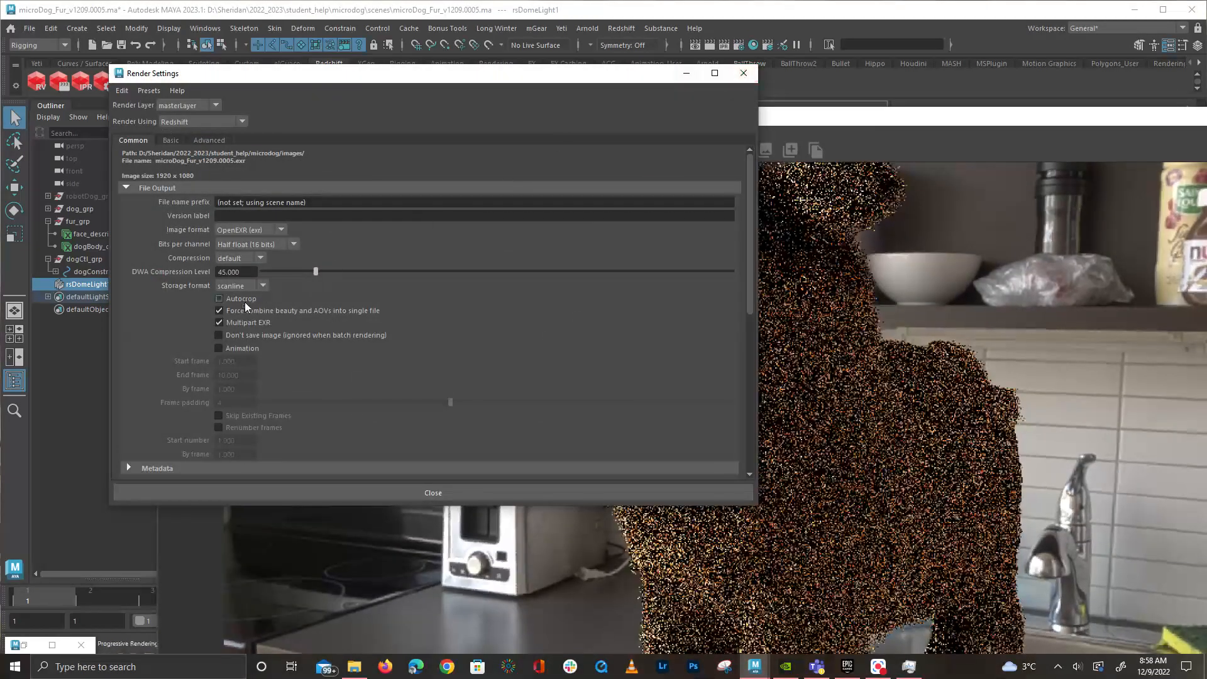
scroll(249, 283, "down", 4)
scroll(249, 288, "down", 1)
left_click(281, 337)
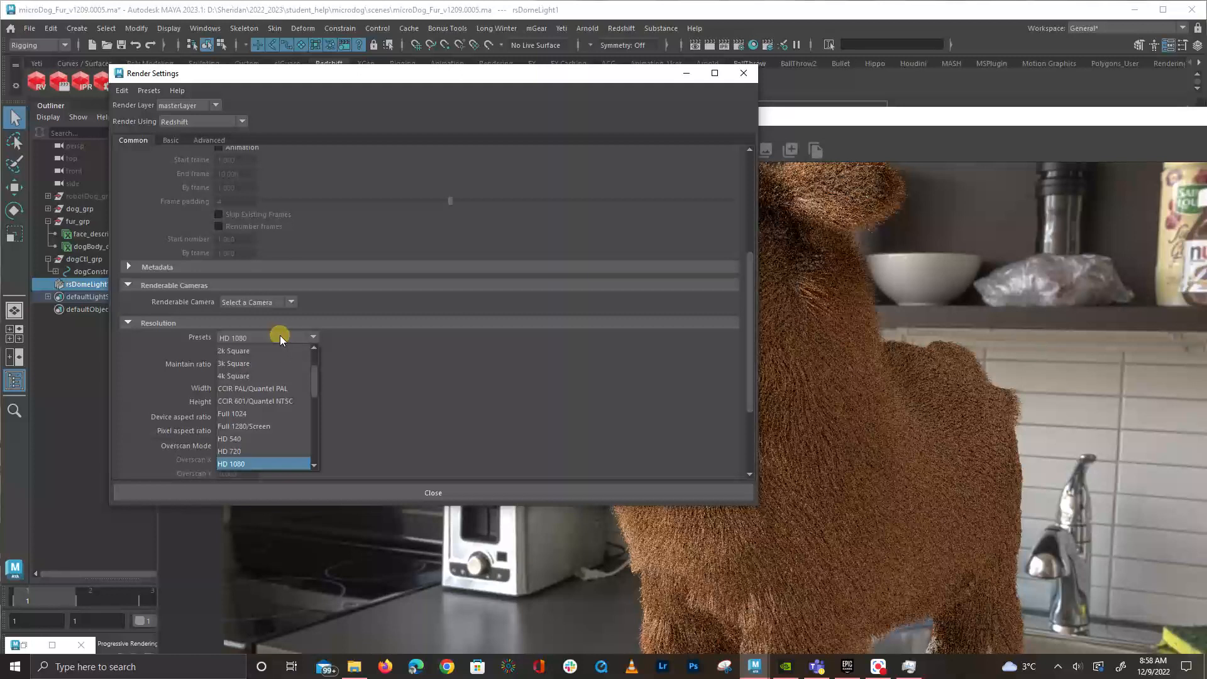
left_click(281, 450)
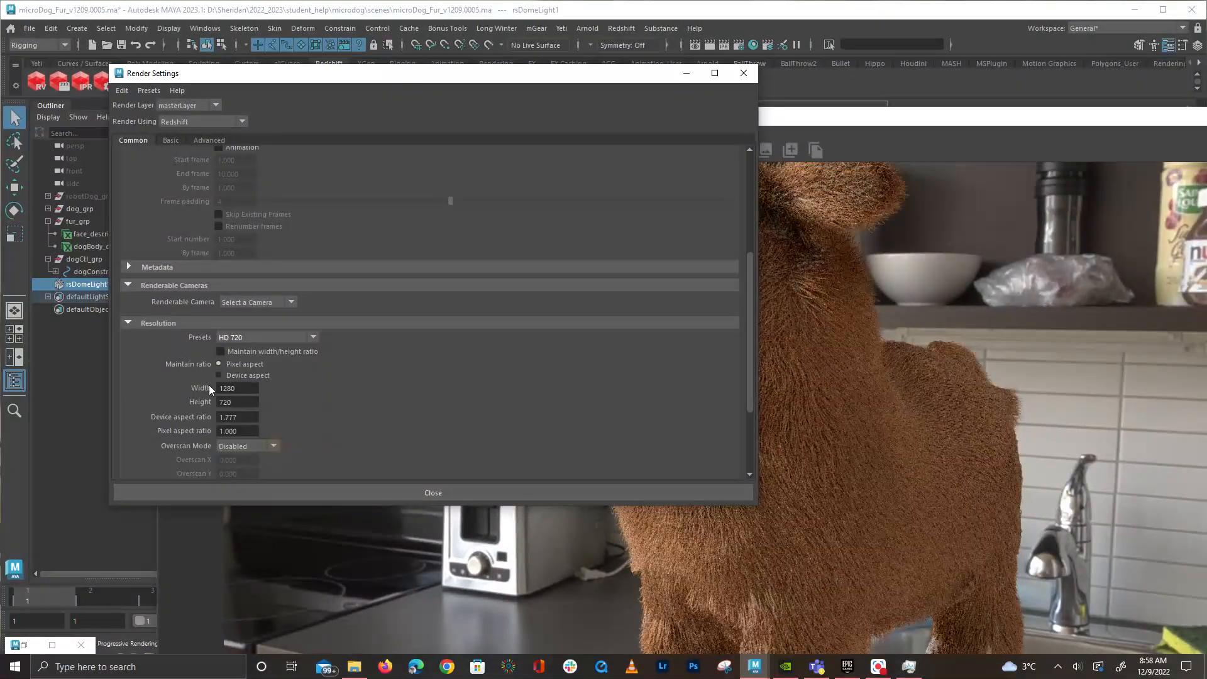
left_click(687, 73)
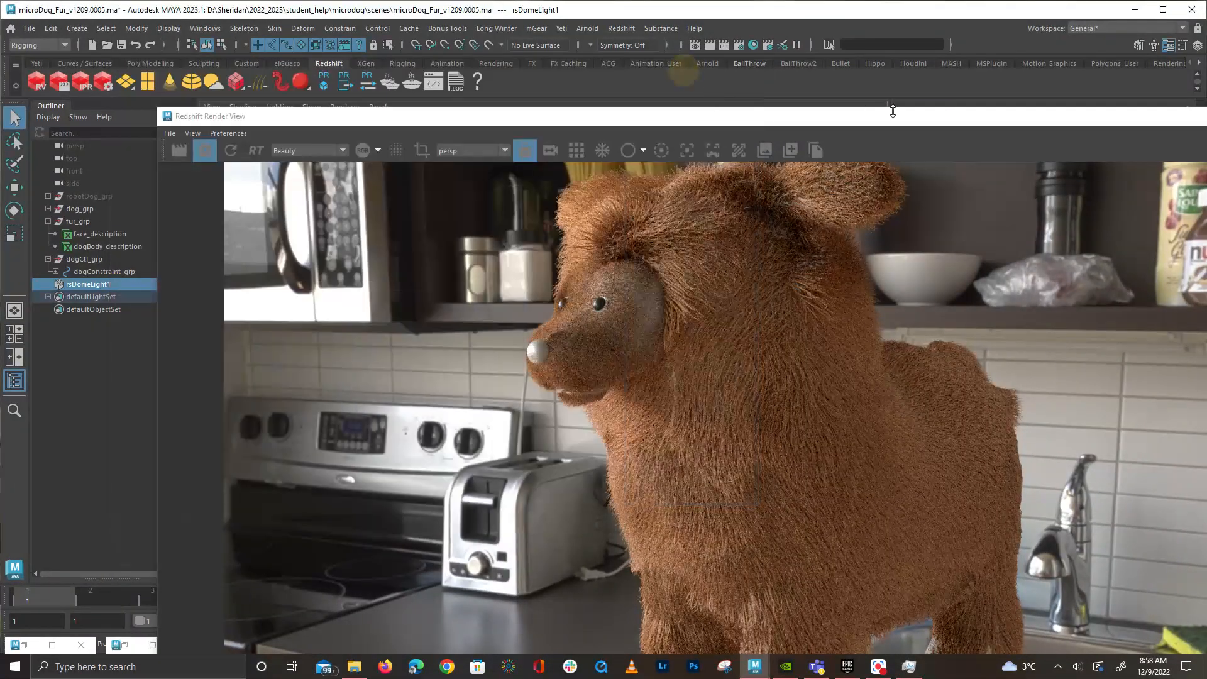
Shrink the Redshift Render View, restart the interactive render and place the window beside the light's attributes
left_click_drag(999, 117, 718, 119)
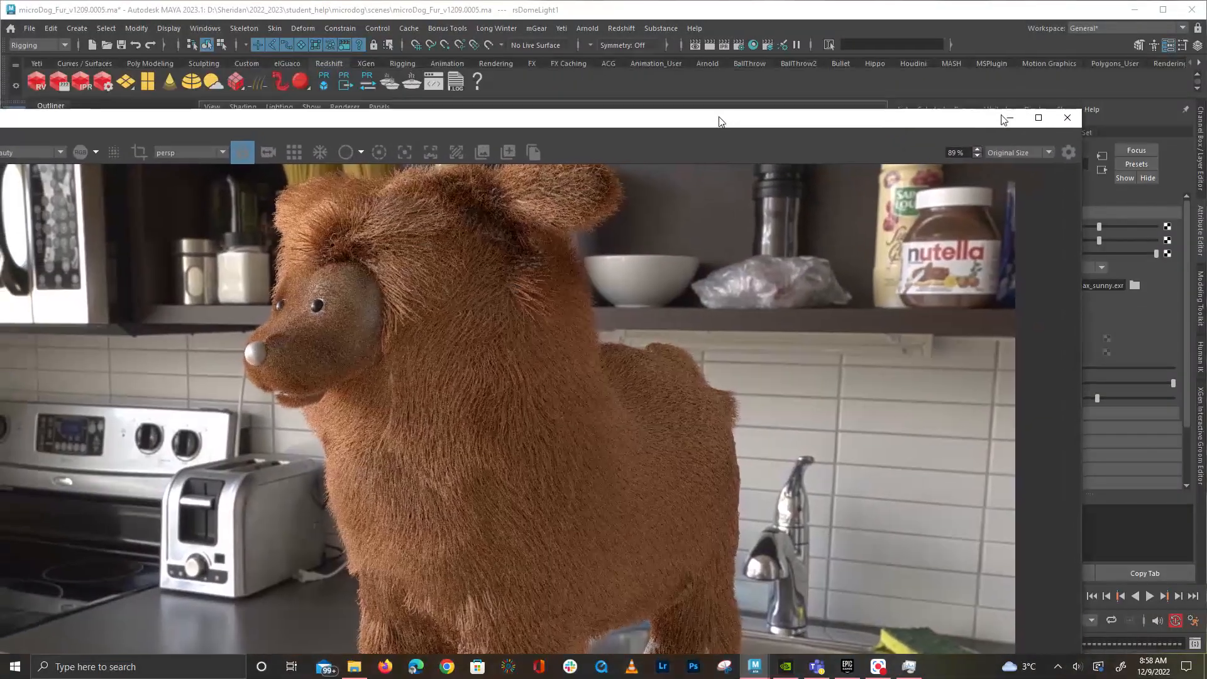
left_click_drag(1080, 109, 549, 185)
left_click_drag(384, 195, 806, 17)
scroll(702, 183, "down", 4)
left_click(343, 52)
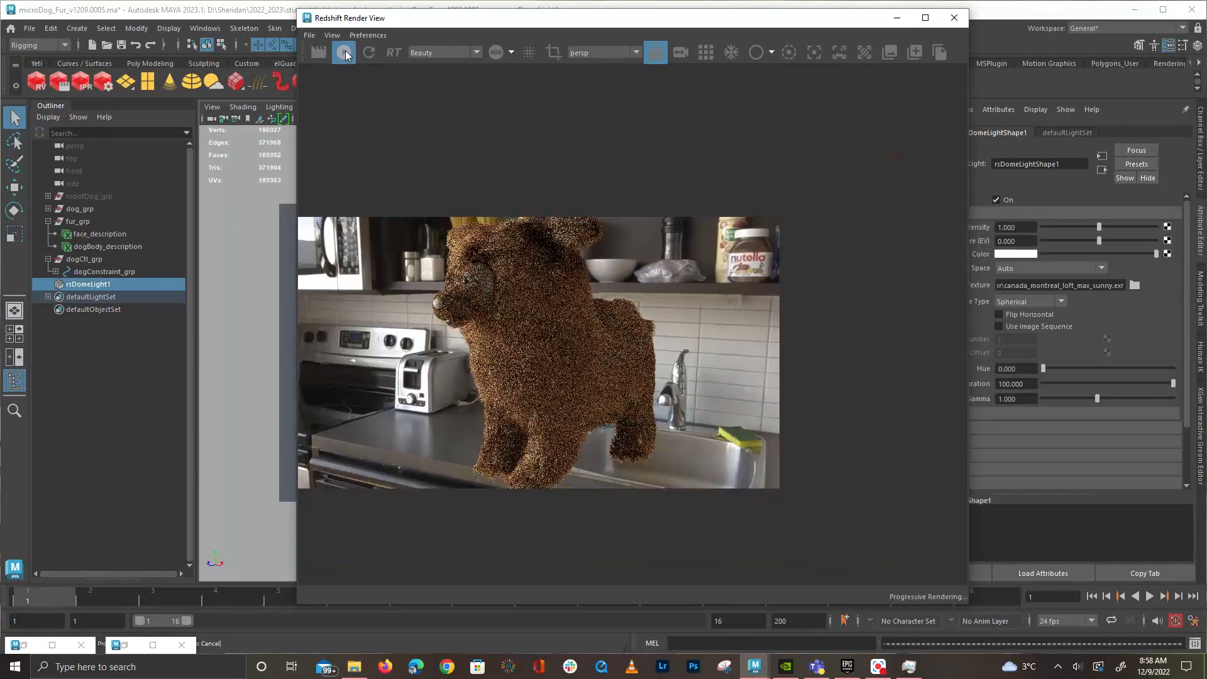
scroll(468, 216, "up", 4)
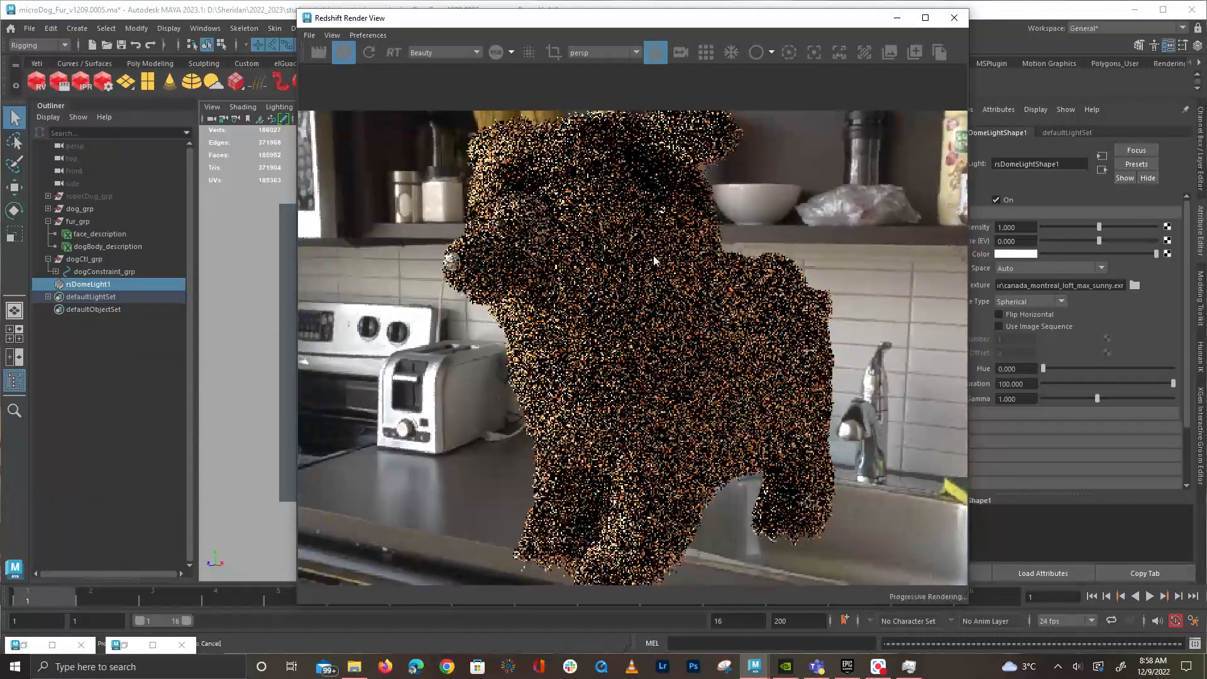
left_click_drag(782, 18, 405, 20)
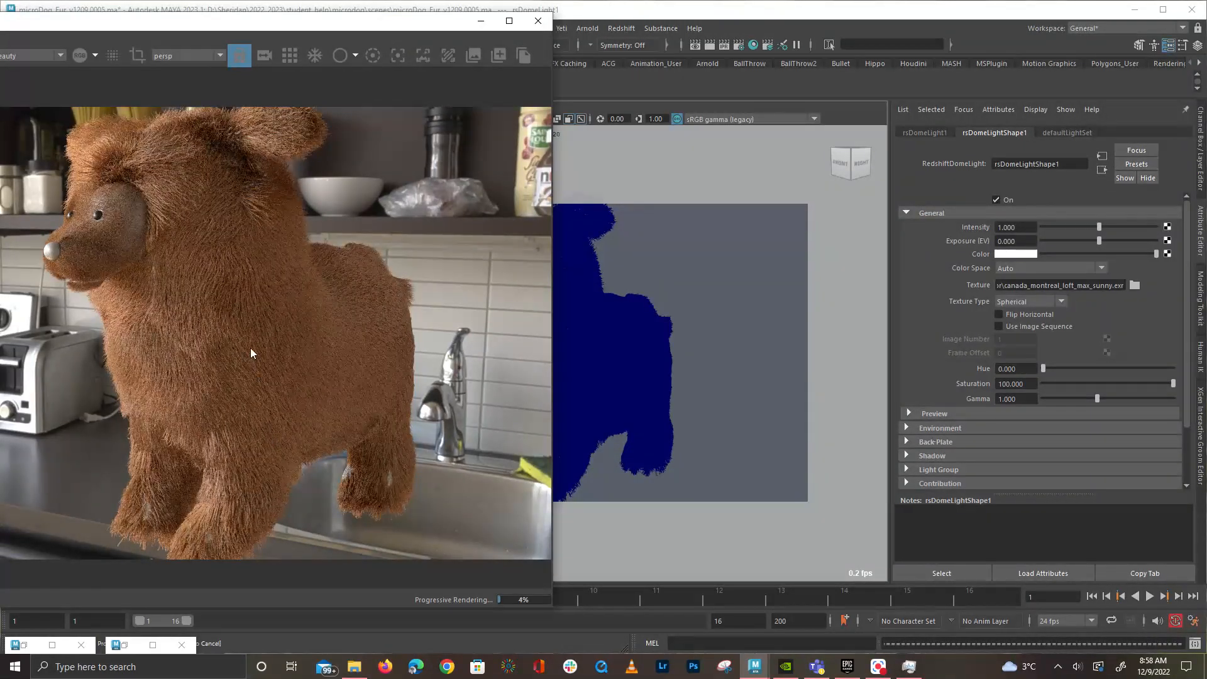
Select dogBody_description and set its Width Scale to 0.405 and Taper to -0.759 while the render updates
left_click(613, 312)
left_click(609, 292)
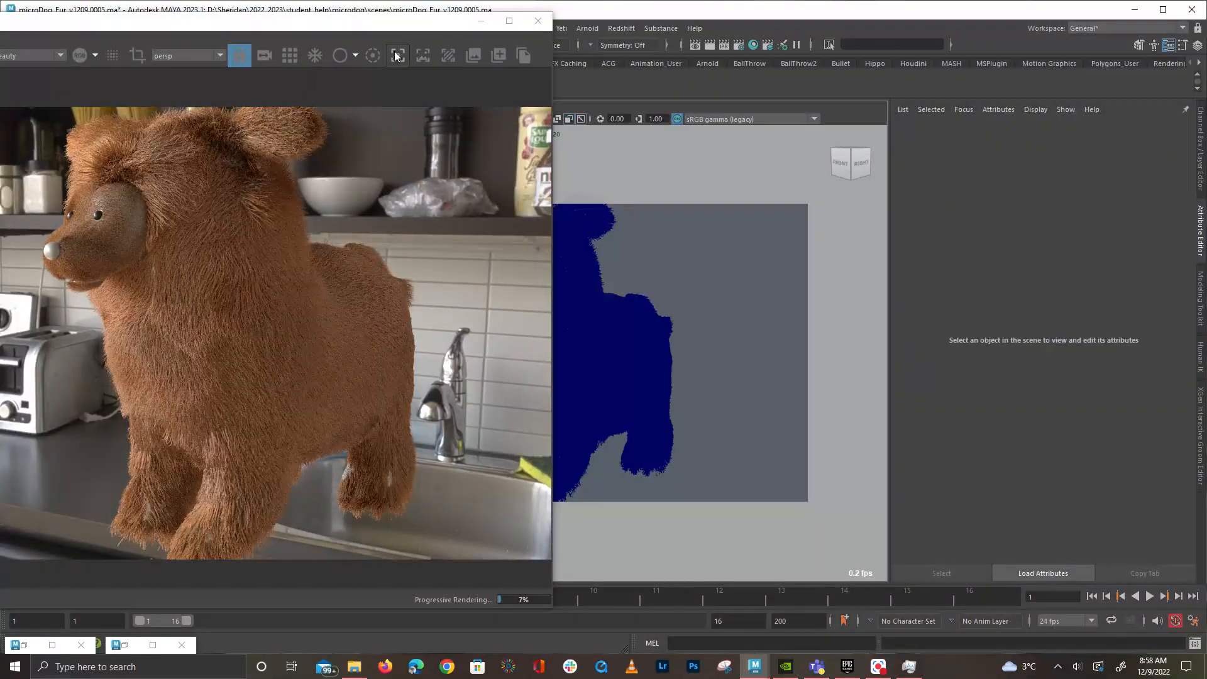
left_click_drag(371, 26, 705, 160)
left_click(145, 246)
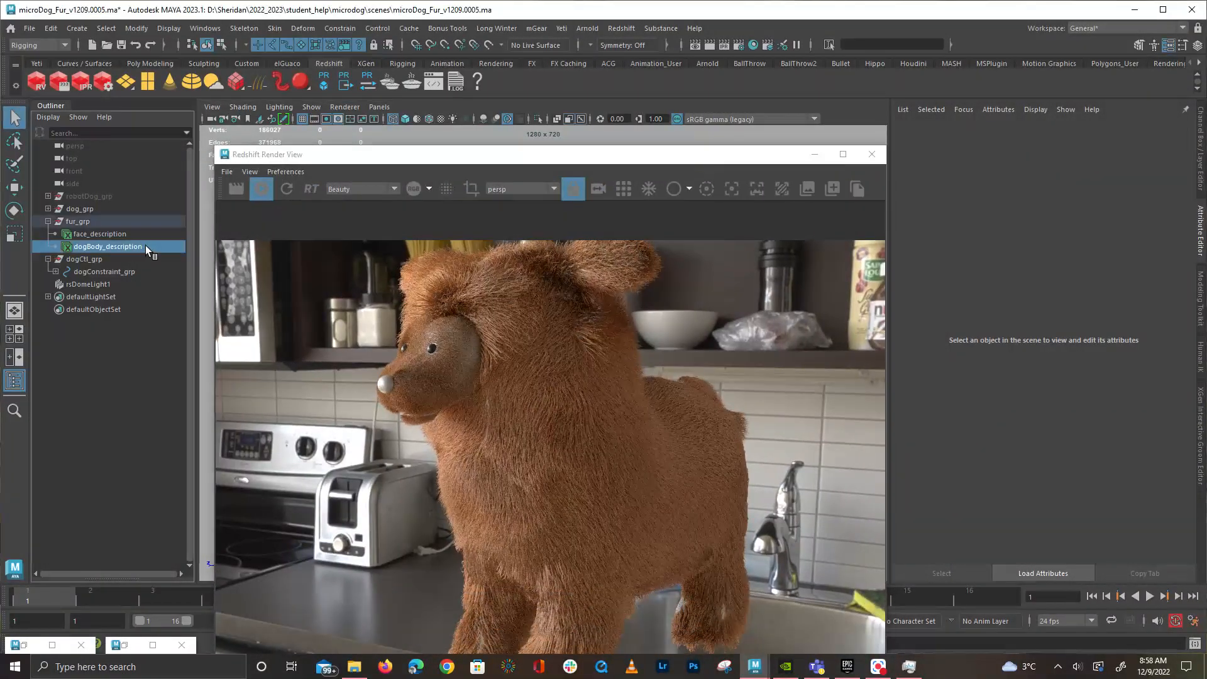
left_click_drag(542, 159, 450, 94)
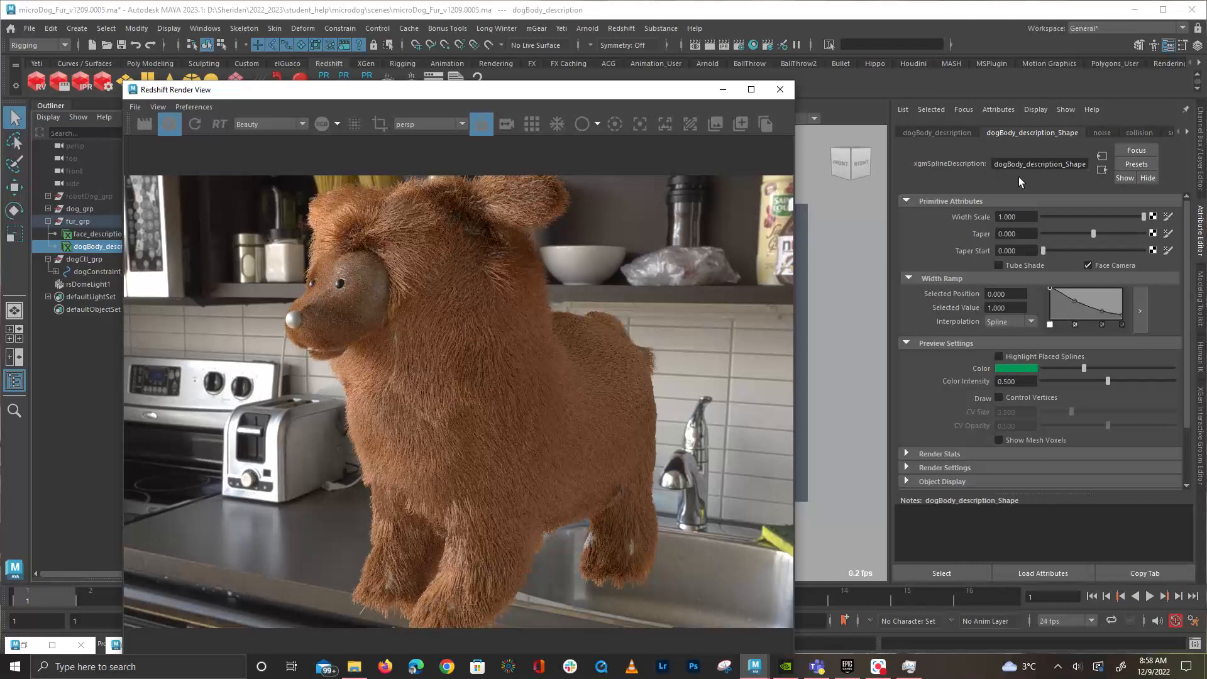
left_click(1075, 216)
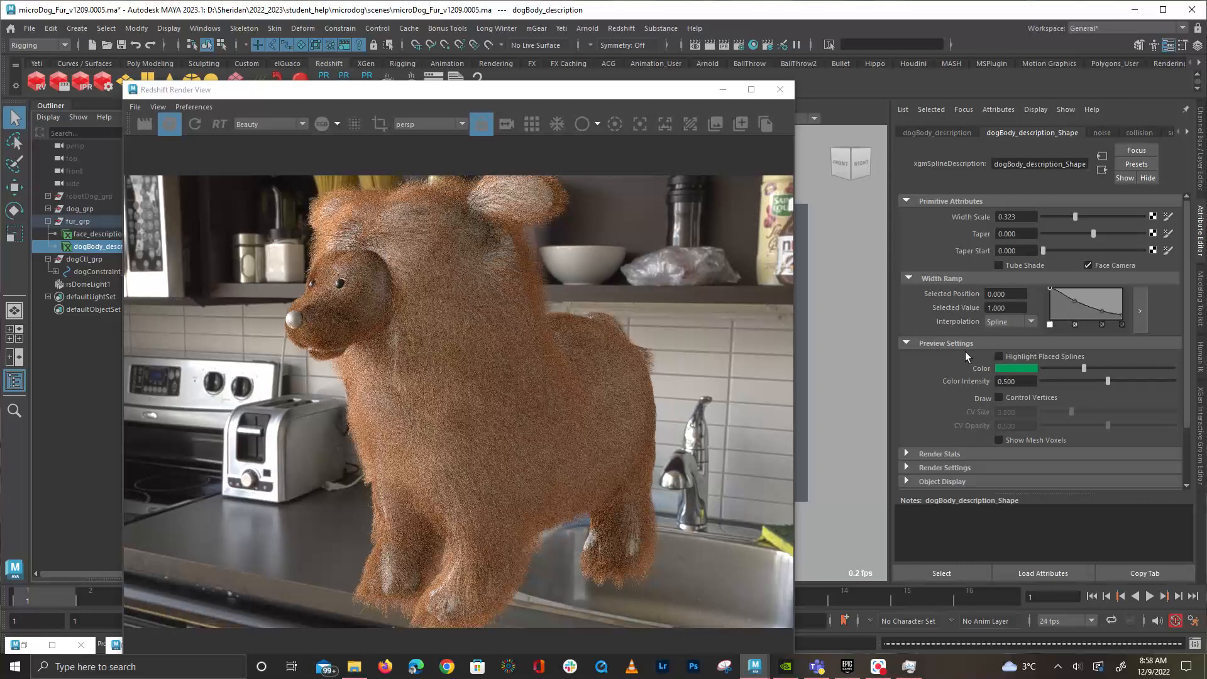
left_click(1082, 217)
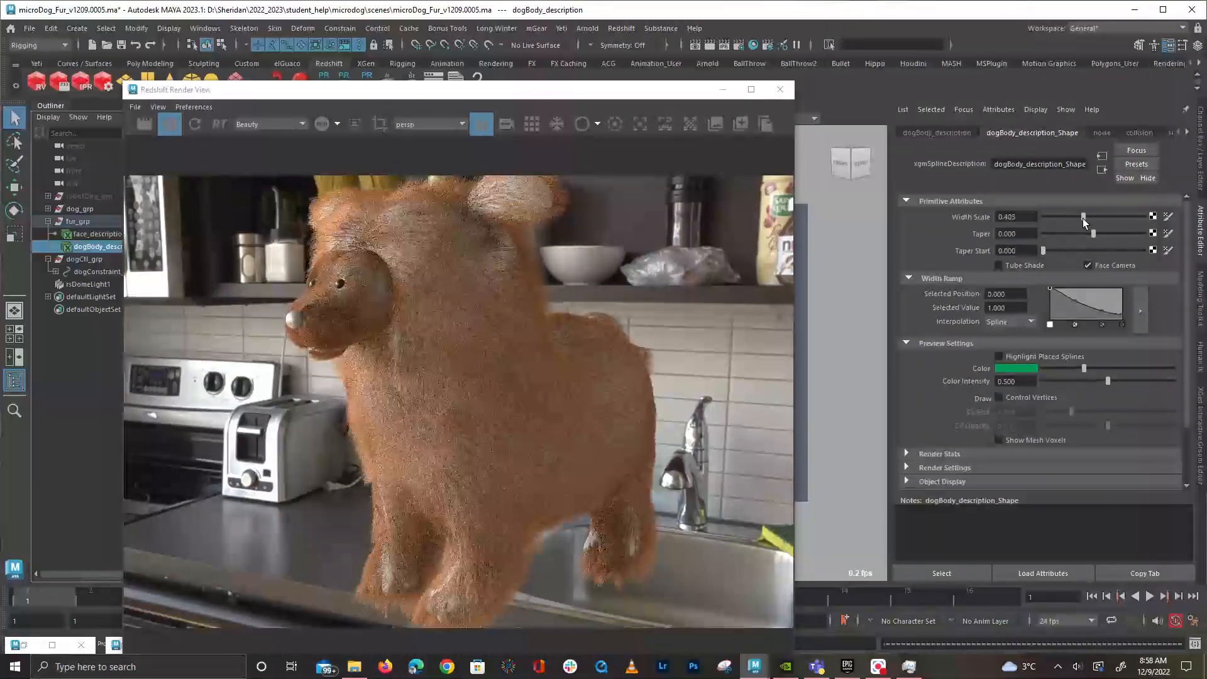
left_click(1055, 234)
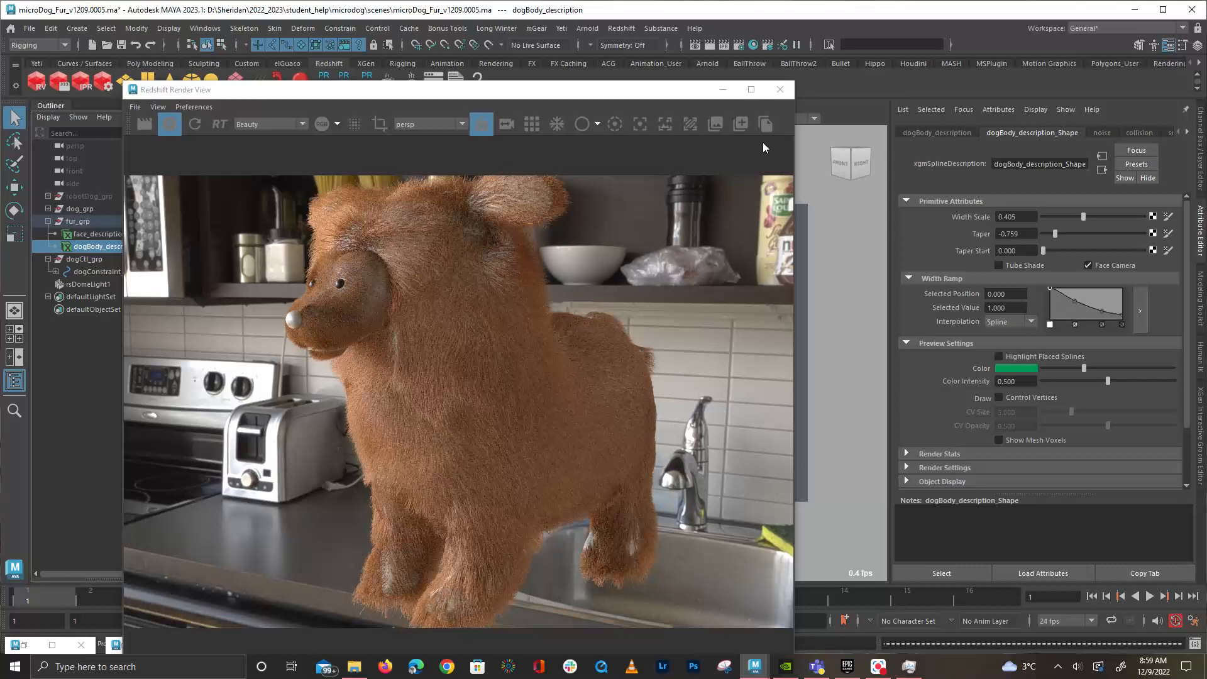
Close the Redshift Render View and delete dogBody_description from fur_grp
left_click(780, 91)
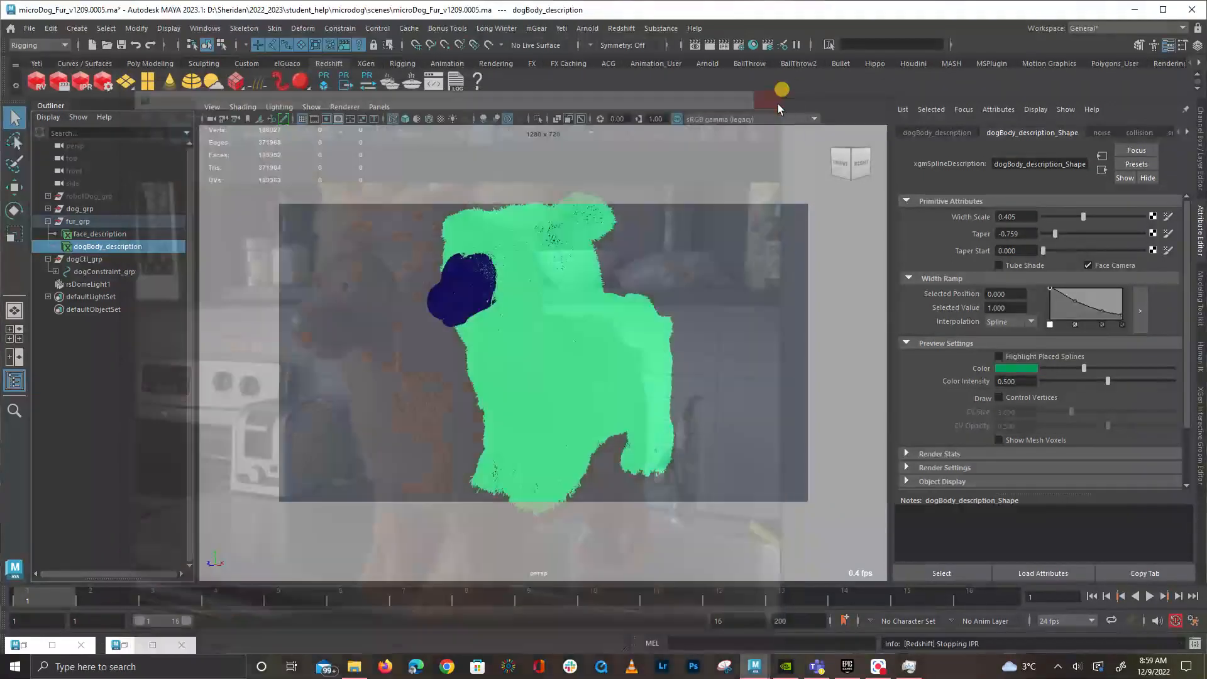
left_click(707, 380)
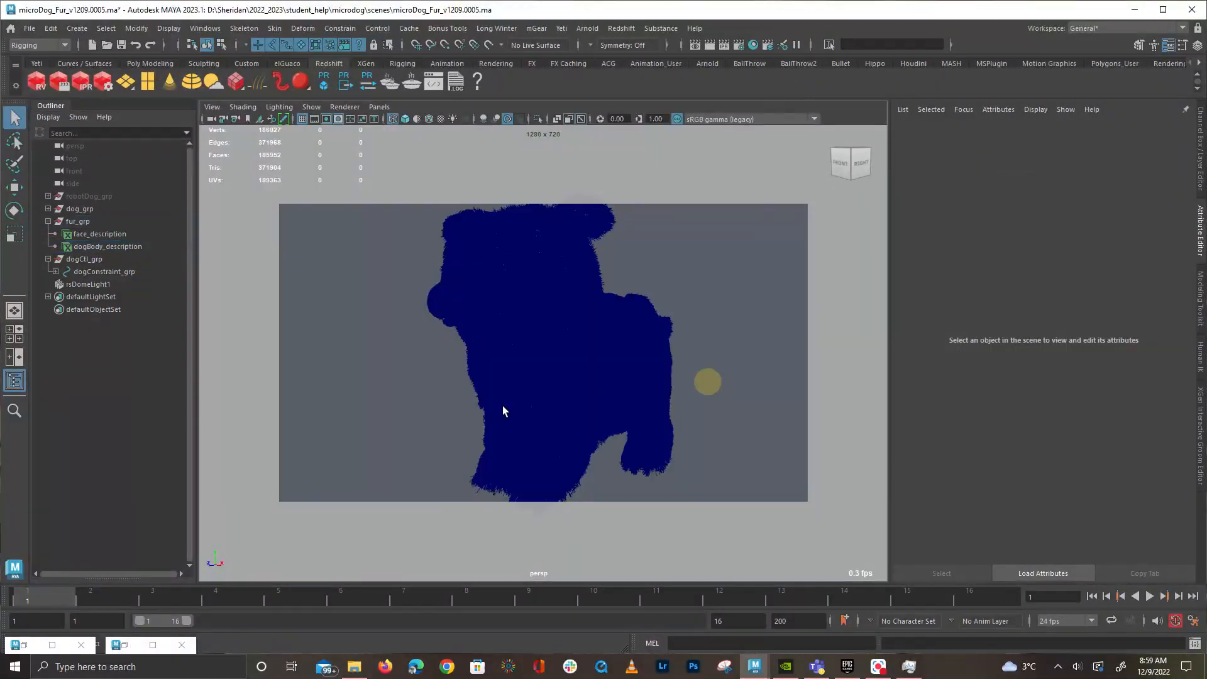
left_click(125, 244)
left_click(139, 247)
key("Delete")
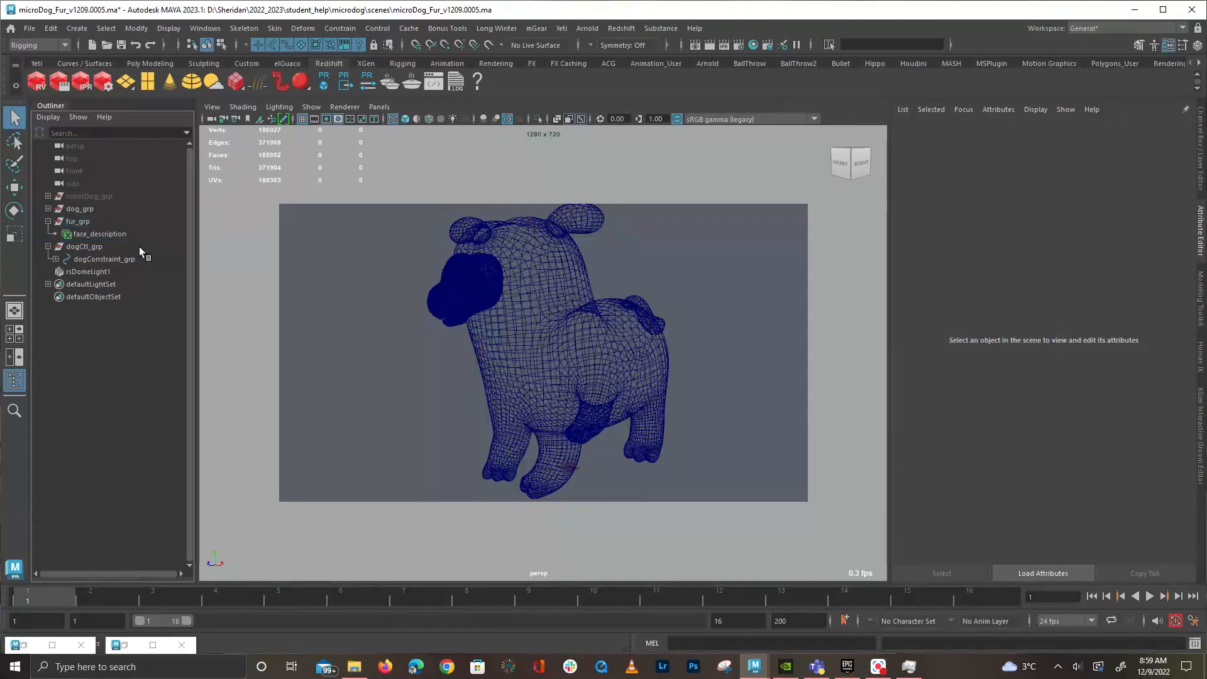
Select body_geo, open the XGen Interactive Groom Editor and expand fur_grp and face_description
left_click(523, 313)
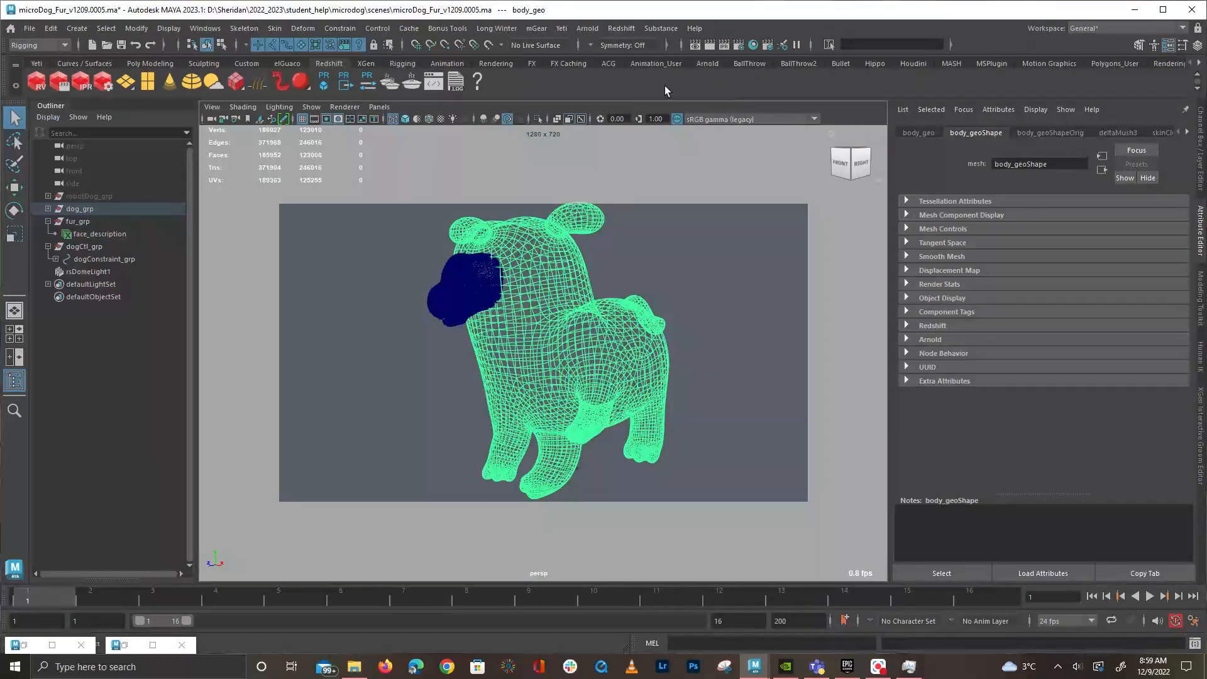
left_click(365, 64)
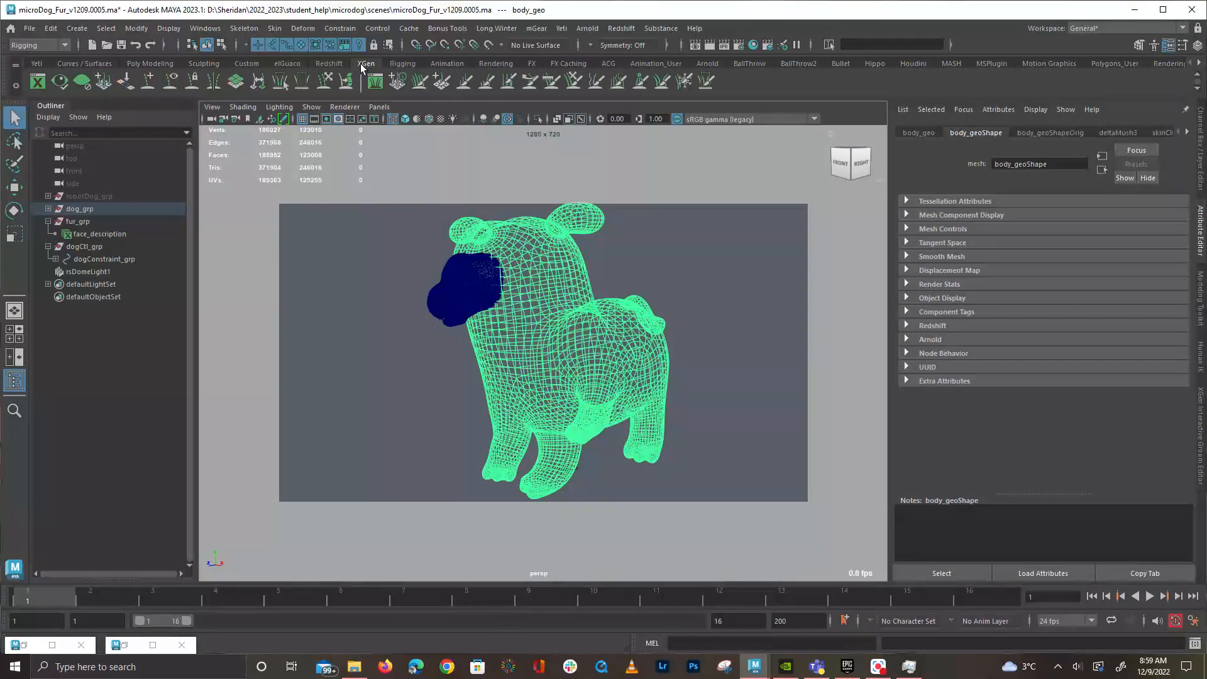
left_click(375, 81)
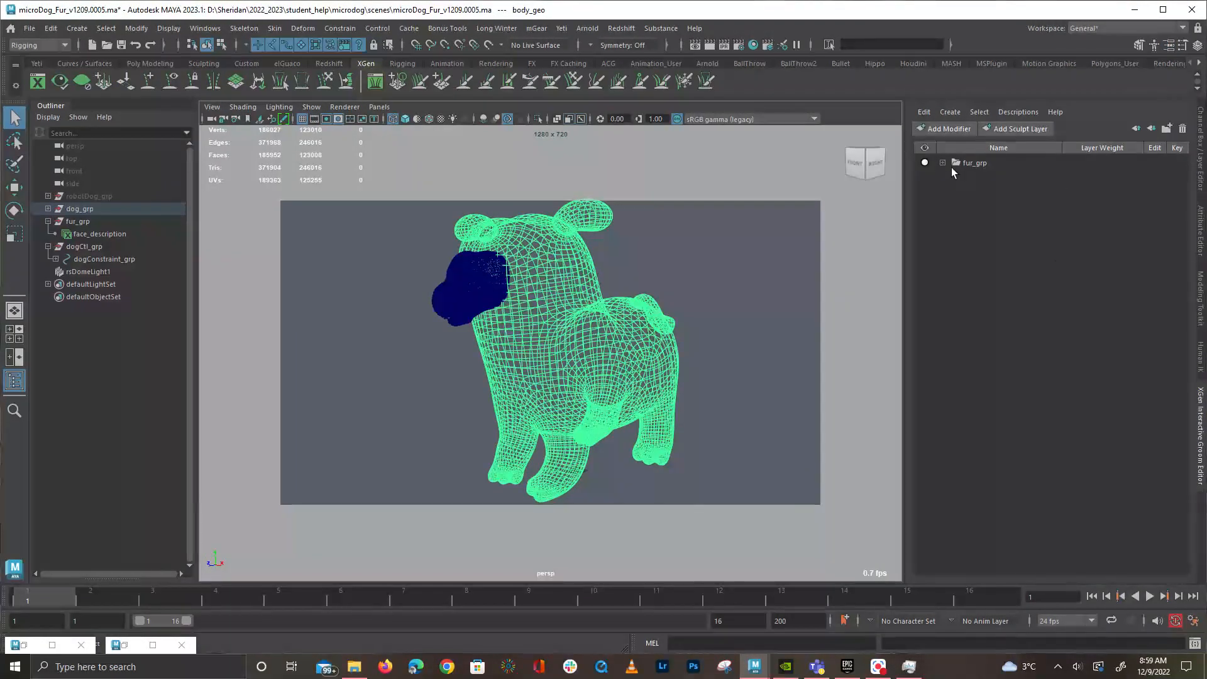
left_click(942, 162)
left_click(954, 179)
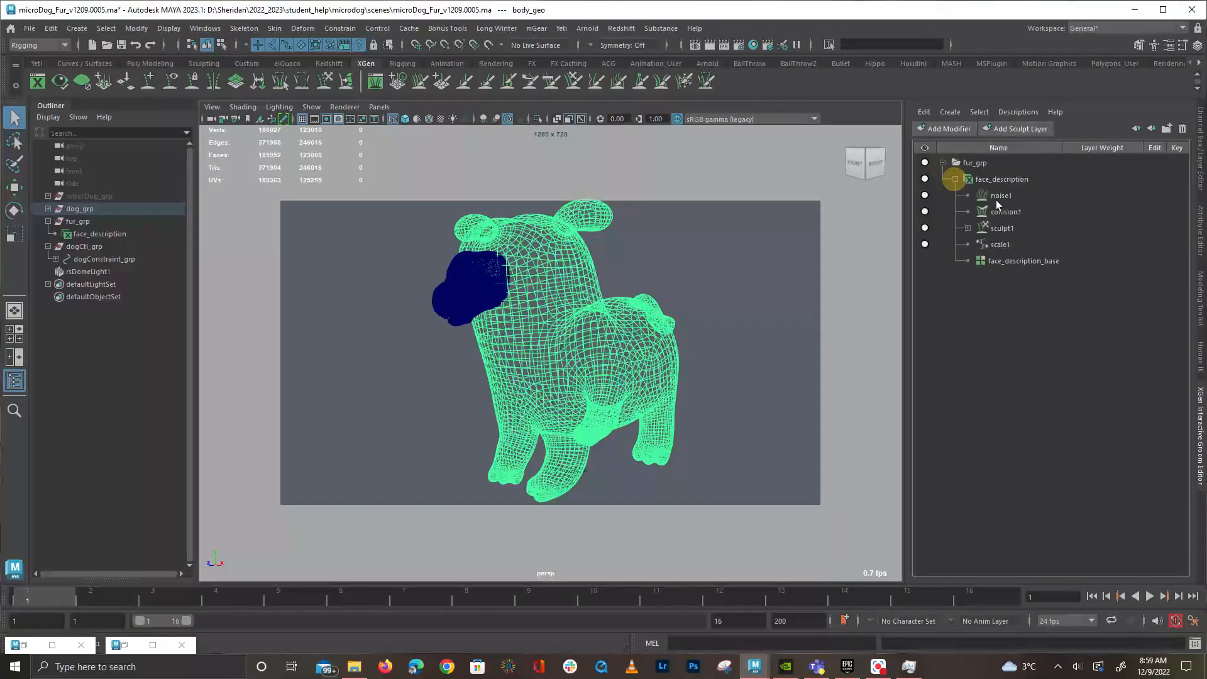
Import the interactive grooming preset dogBody2.xgip from the project's xgen folder onto body_geo, using the position-based transfer method
left_click(1016, 179)
left_click(1024, 112)
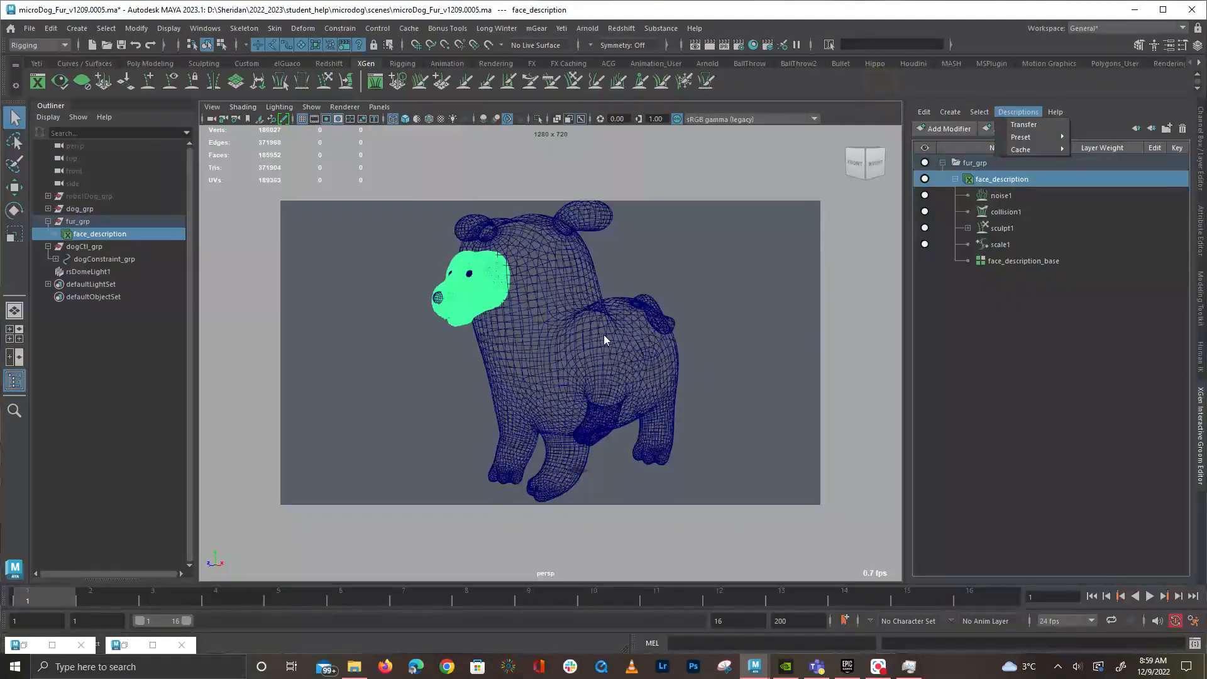
left_click(600, 340)
left_click(1018, 112)
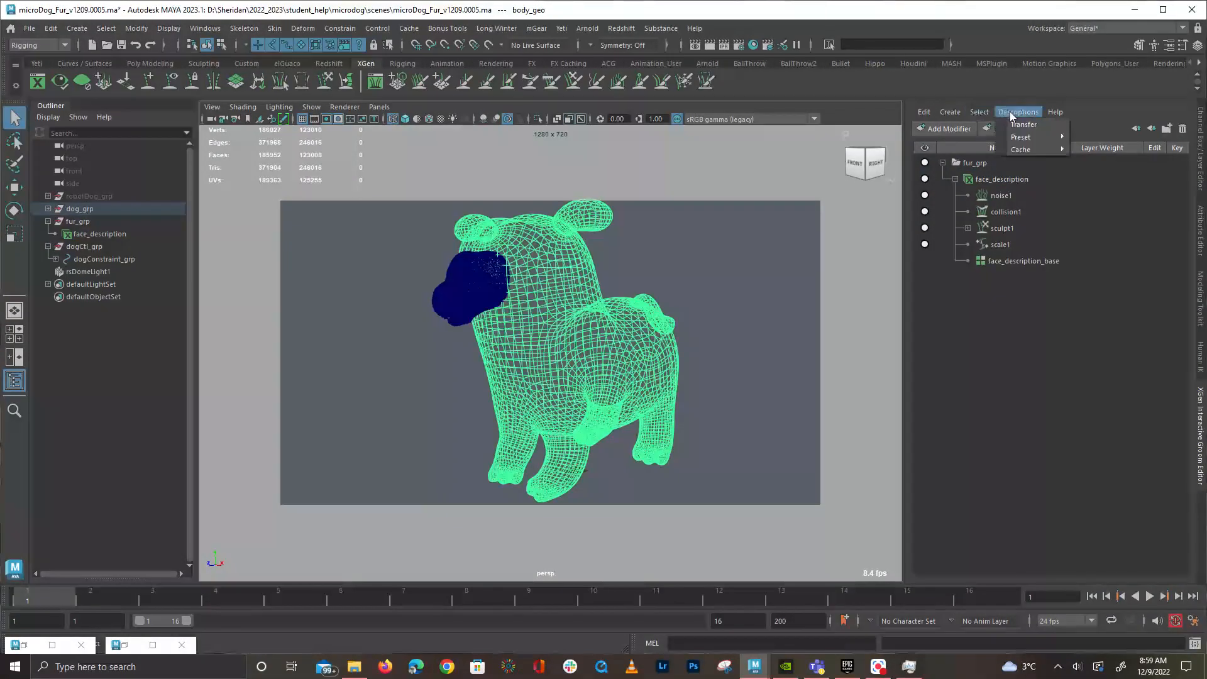
mouse_move(1030, 138)
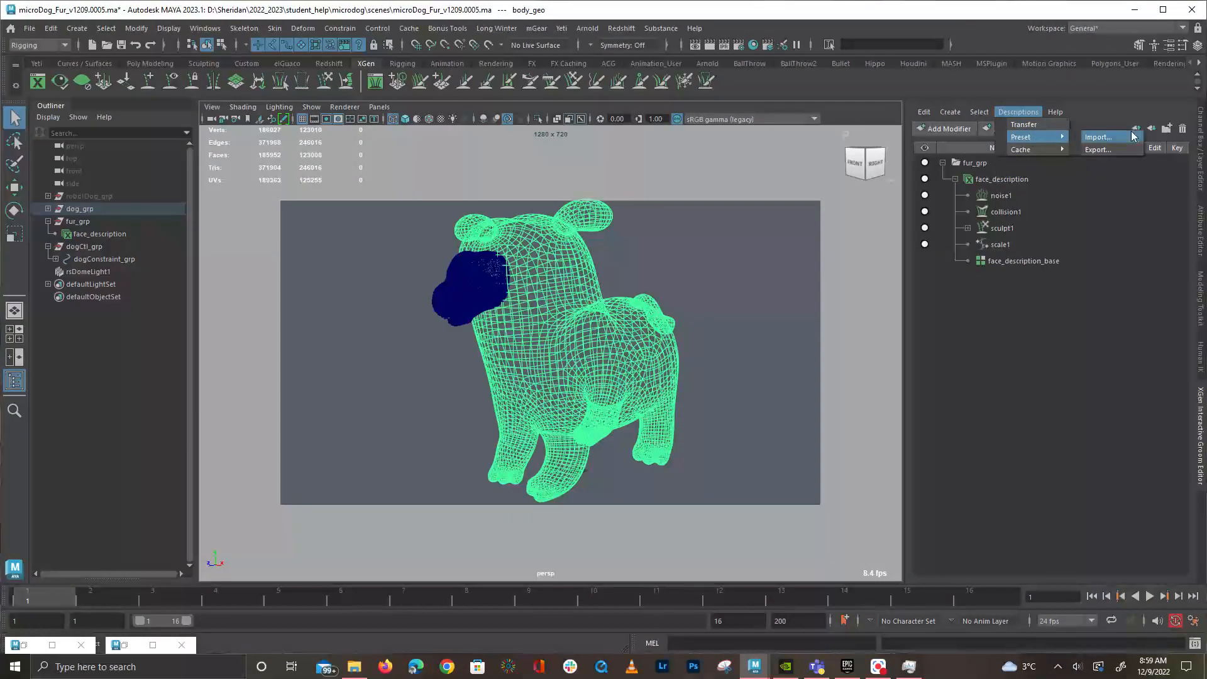
left_click(1098, 137)
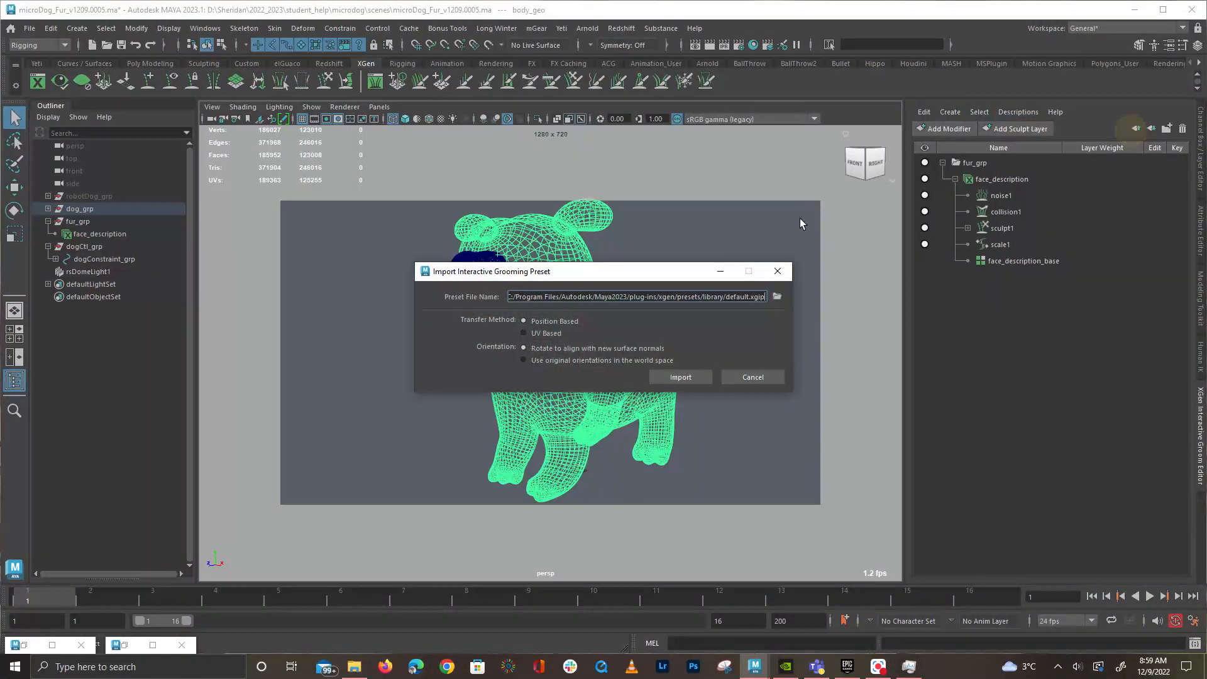
left_click(777, 297)
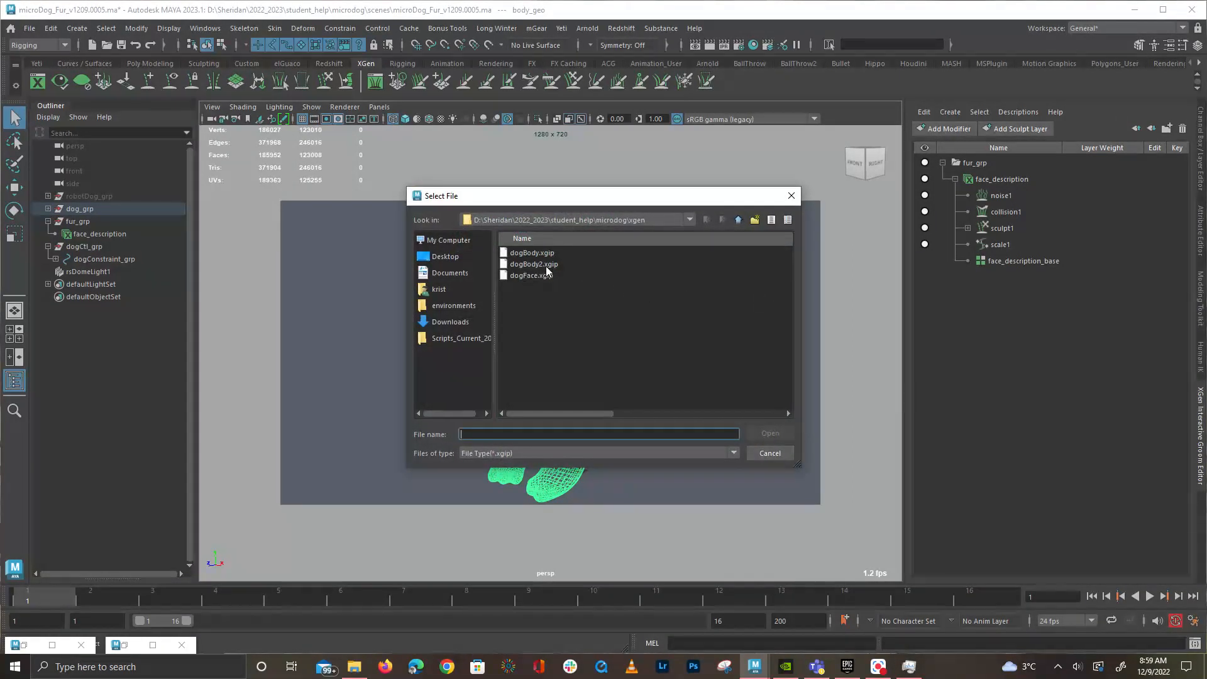
left_click(558, 264)
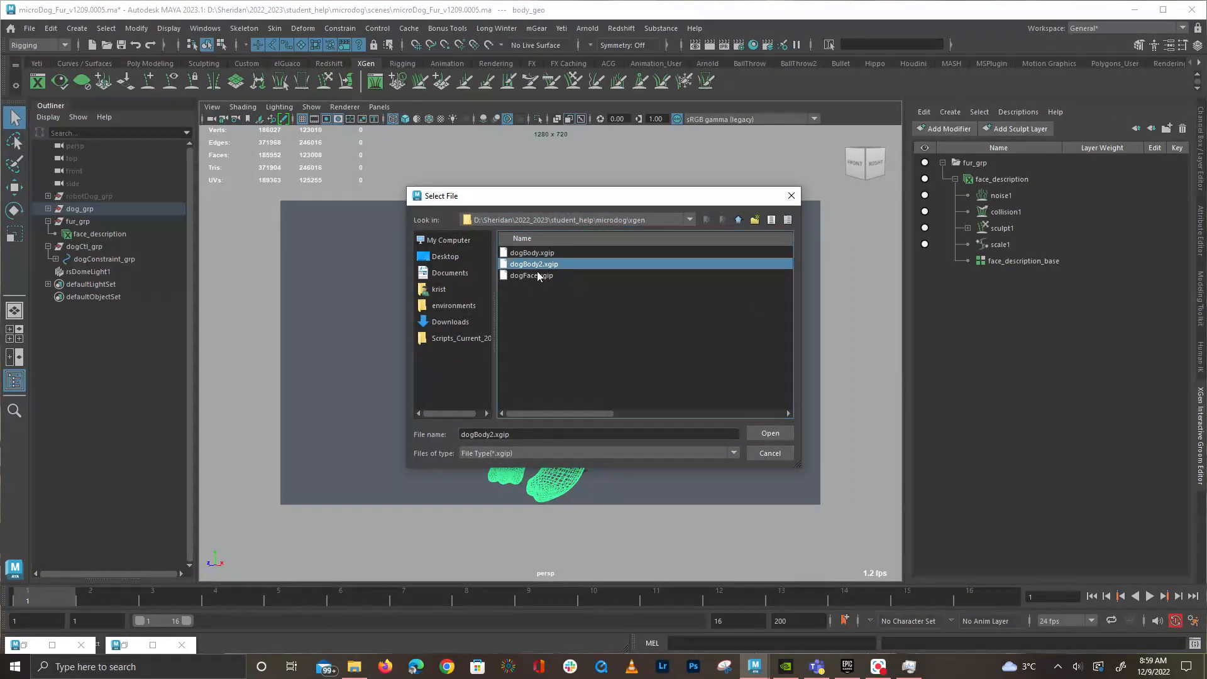
left_click(777, 436)
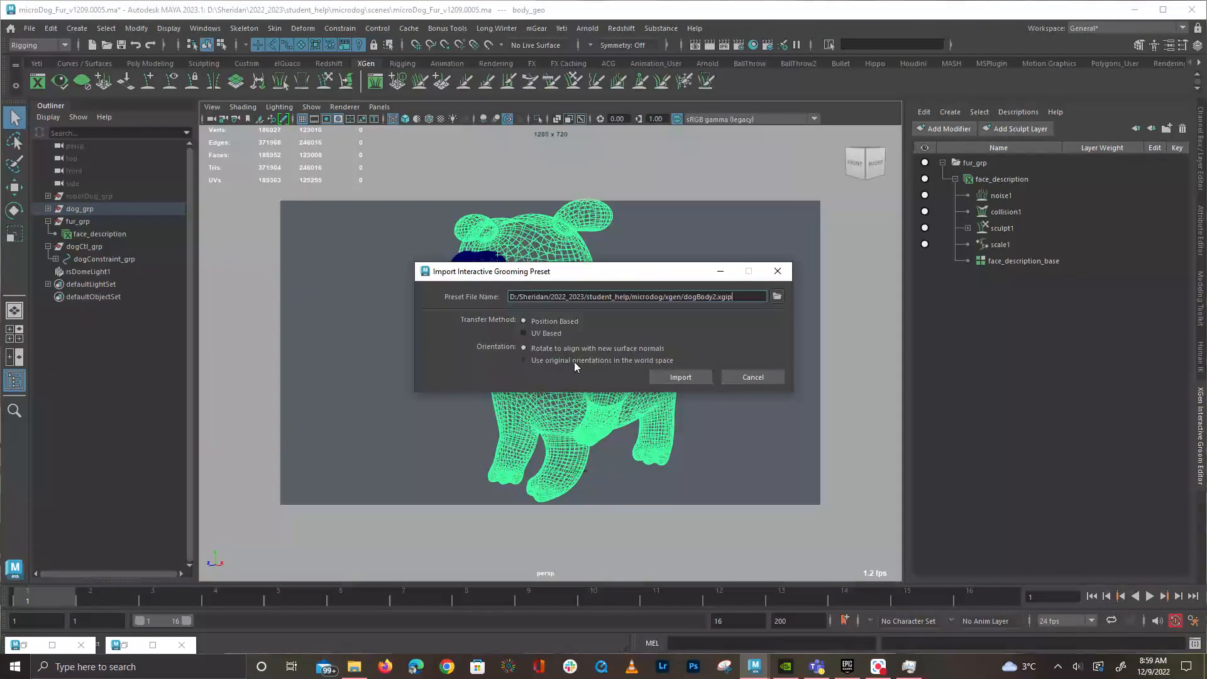
left_click(668, 379)
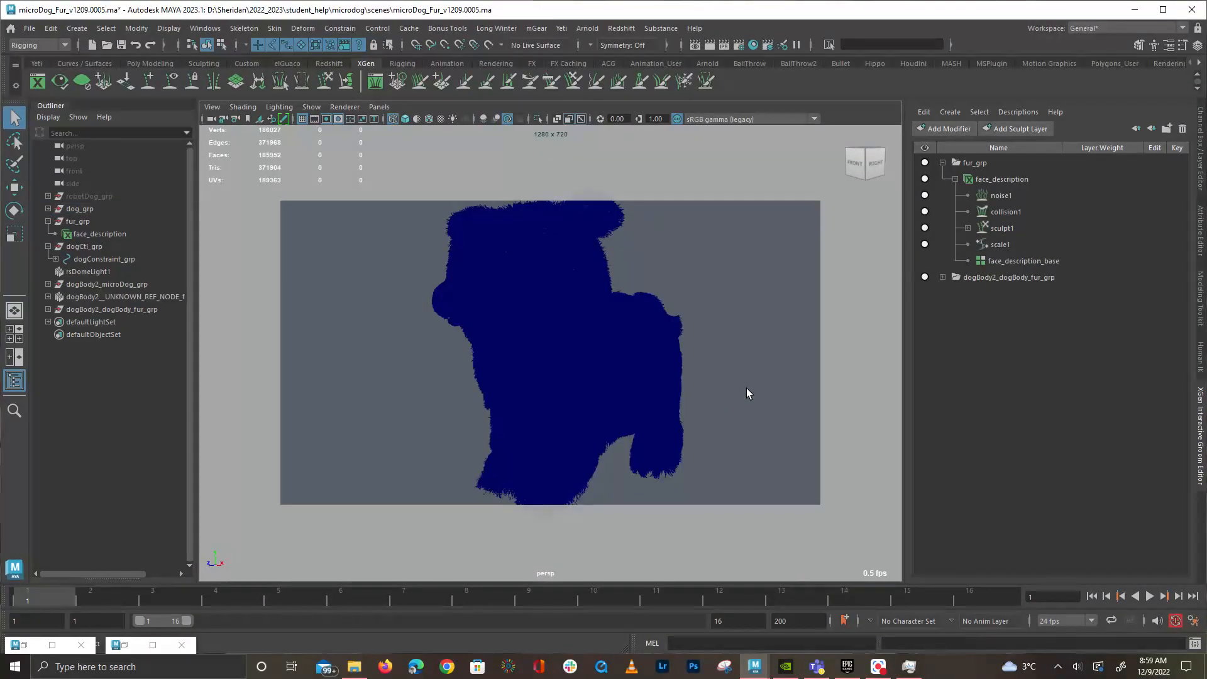
Switch the viewport to shaded display and assign the existing rsHair1 material to the description inside dogBody2_dogBody_fur_grp
key("5")
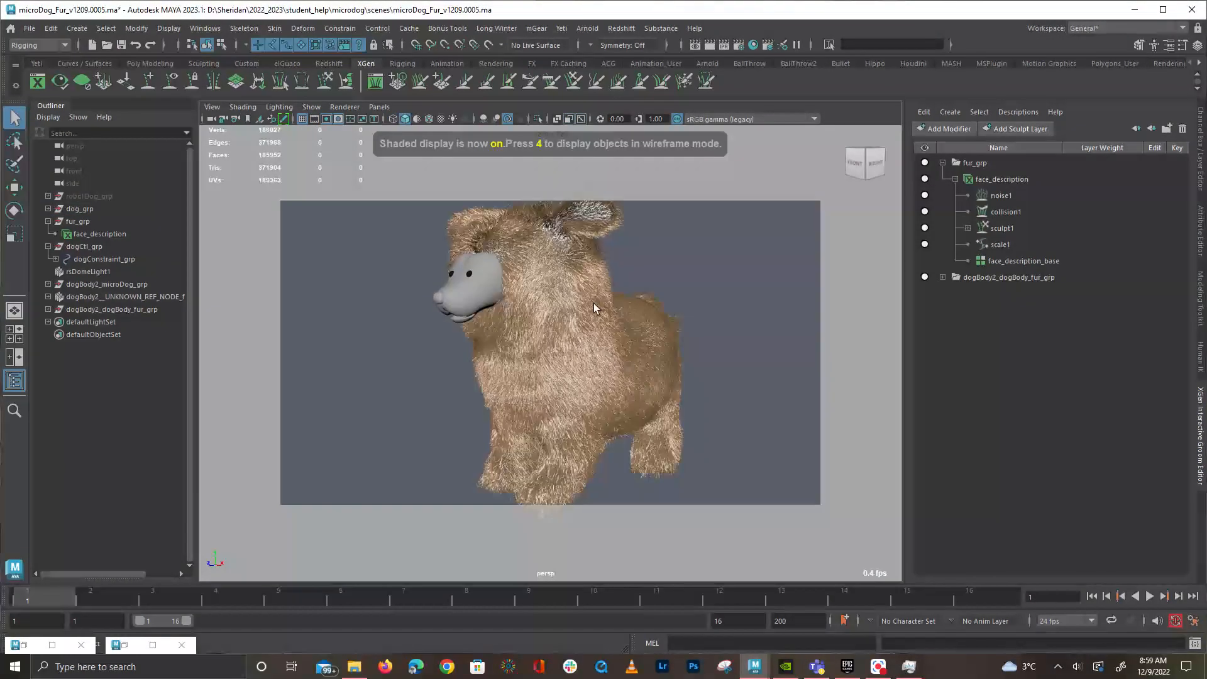
left_click(592, 304)
left_click(105, 236)
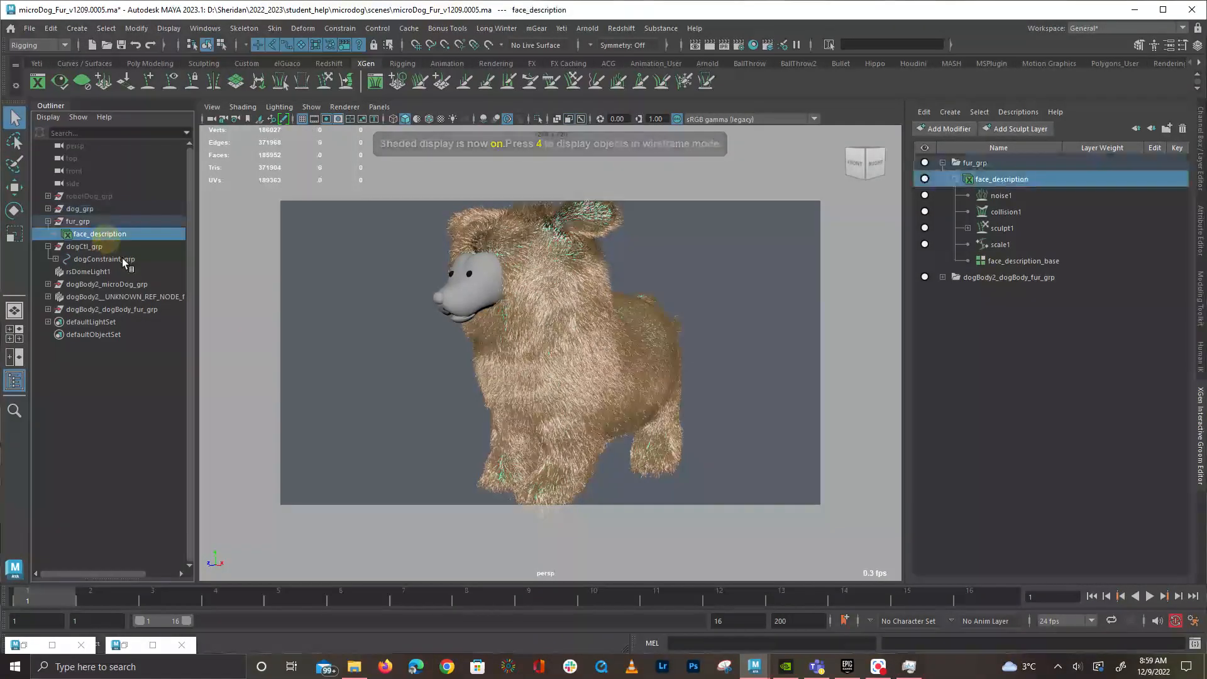
left_click(48, 308)
left_click(134, 322)
right_click(349, 310)
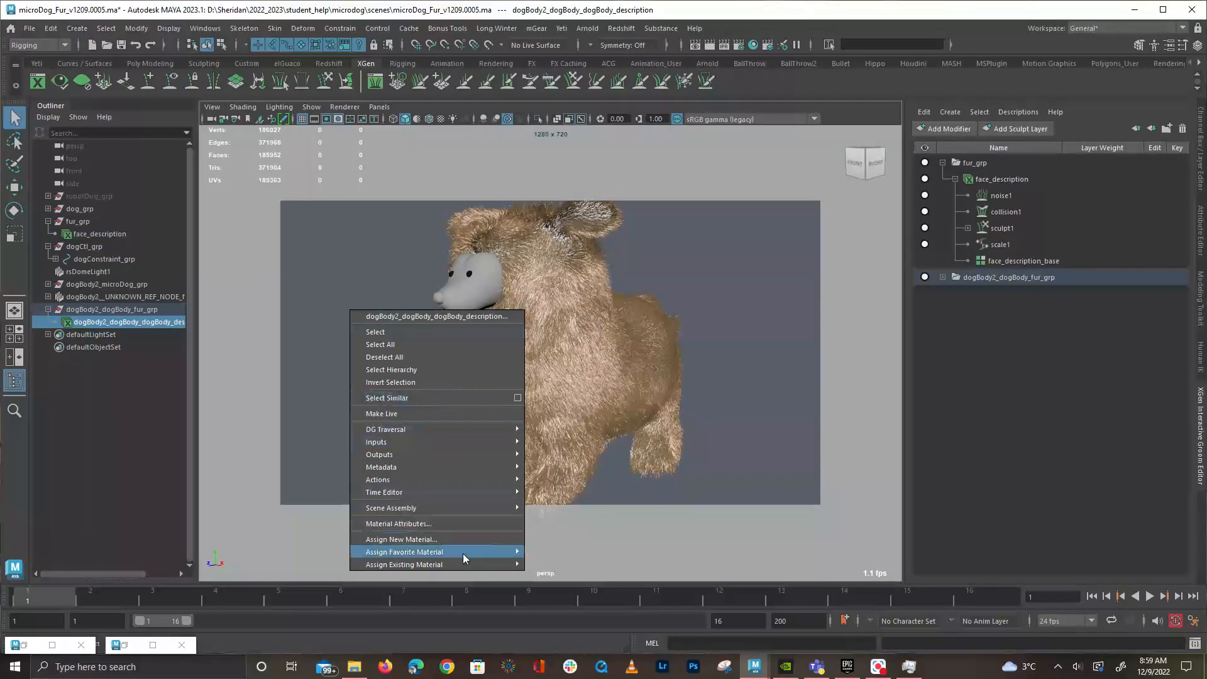
mouse_move(494, 564)
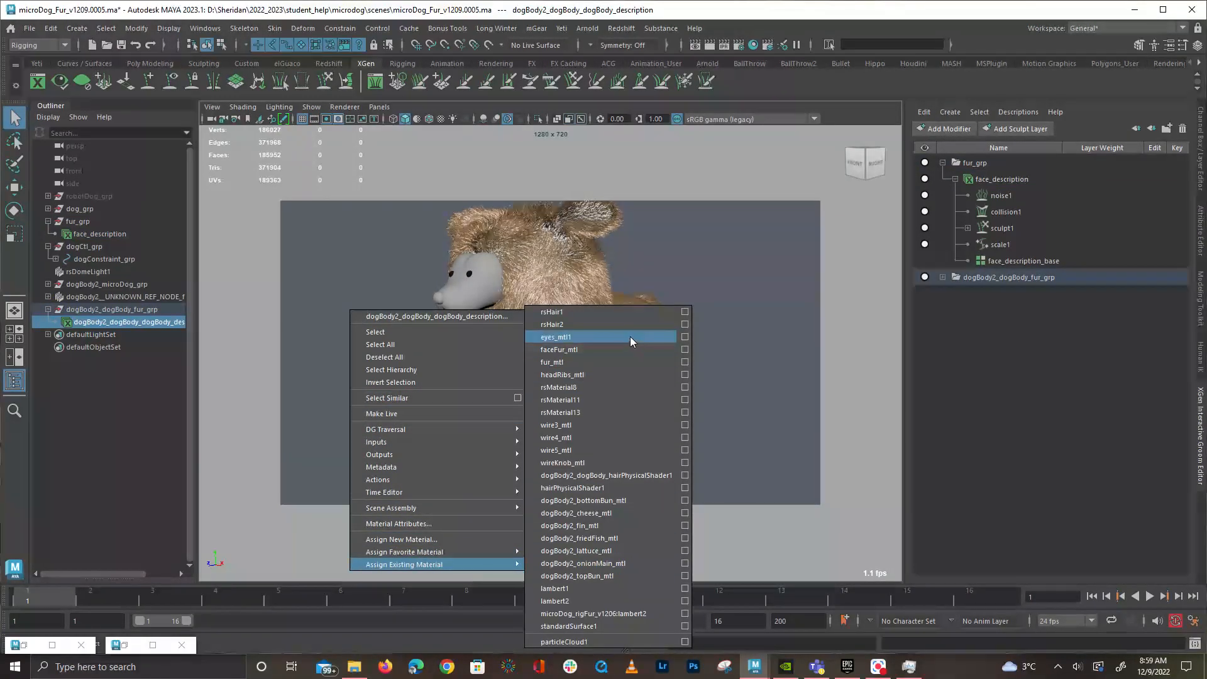
left_click(615, 314)
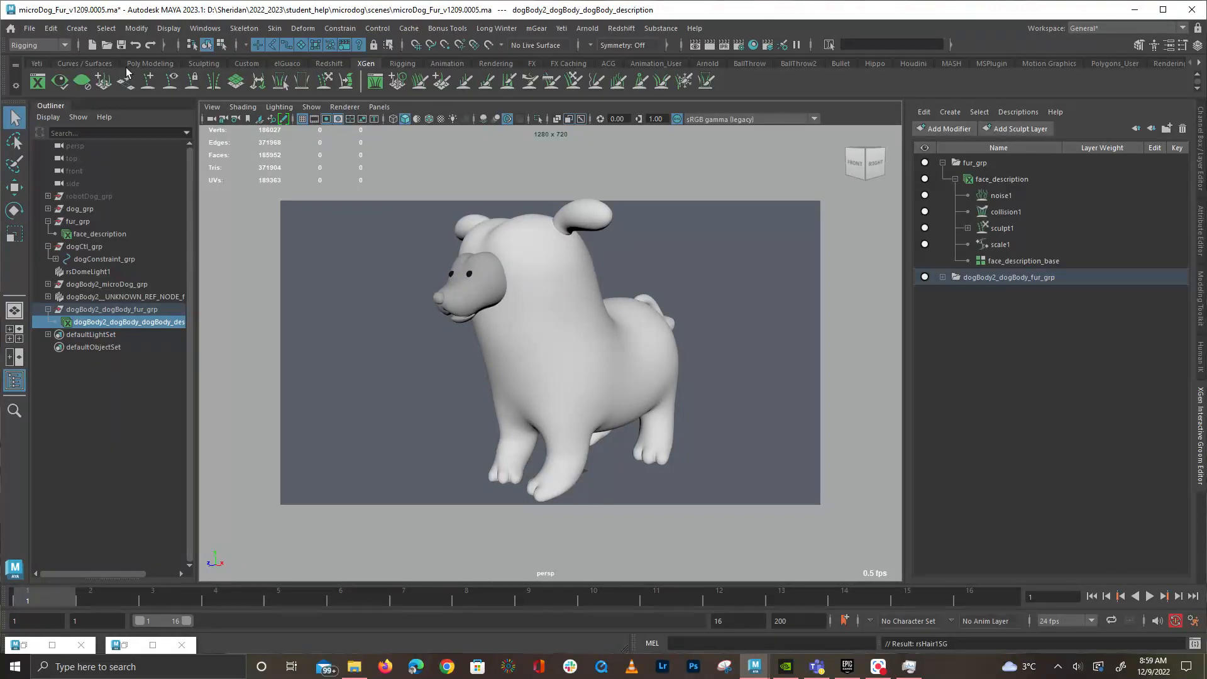
Start a Redshift interactive render of the dog and dismiss the Windows firewall alert without allowing access
left_click(322, 63)
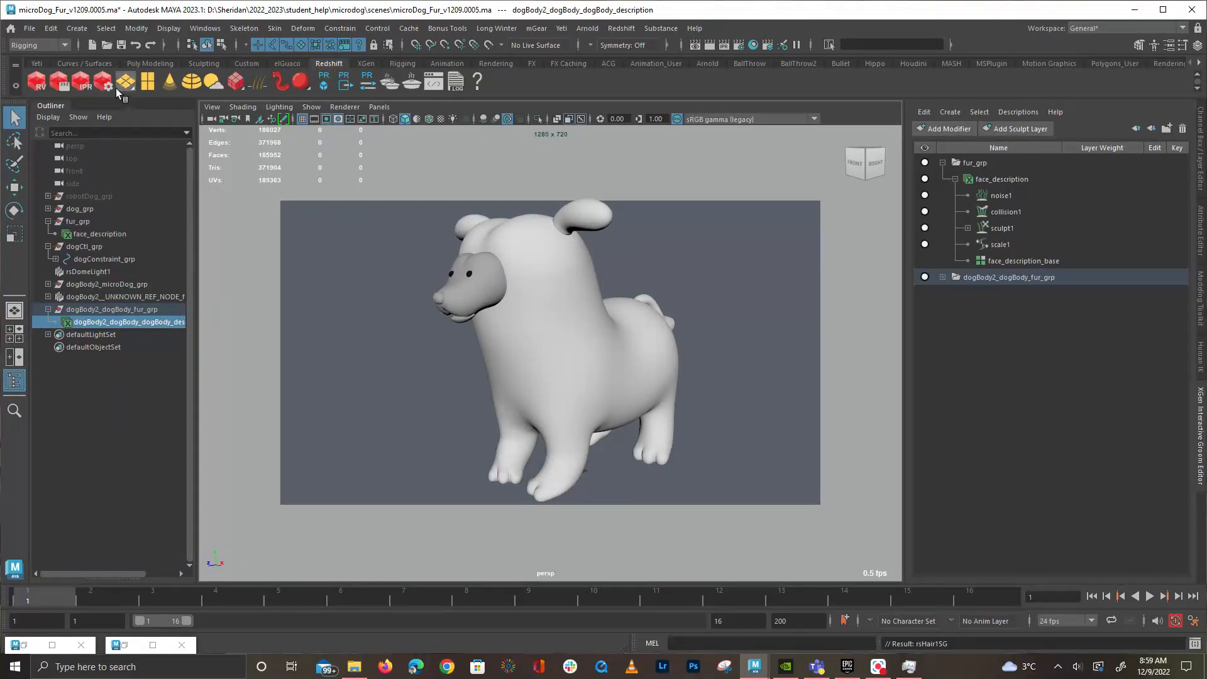
left_click(85, 81)
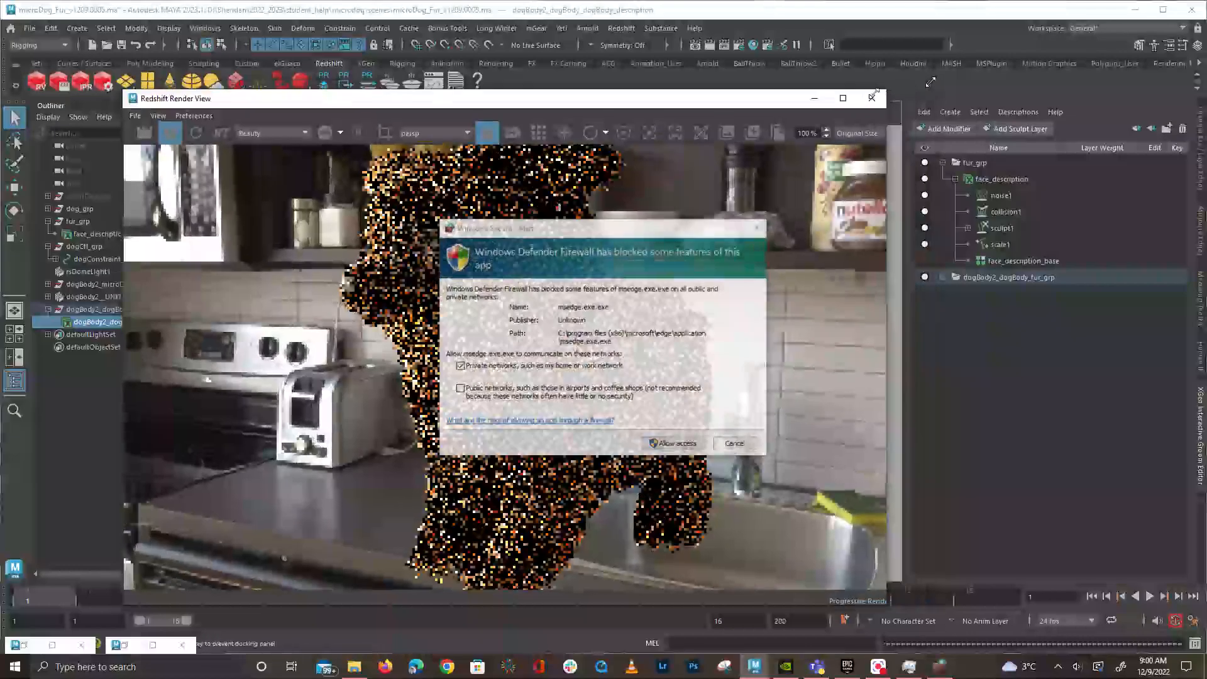
left_click_drag(927, 83, 503, 79)
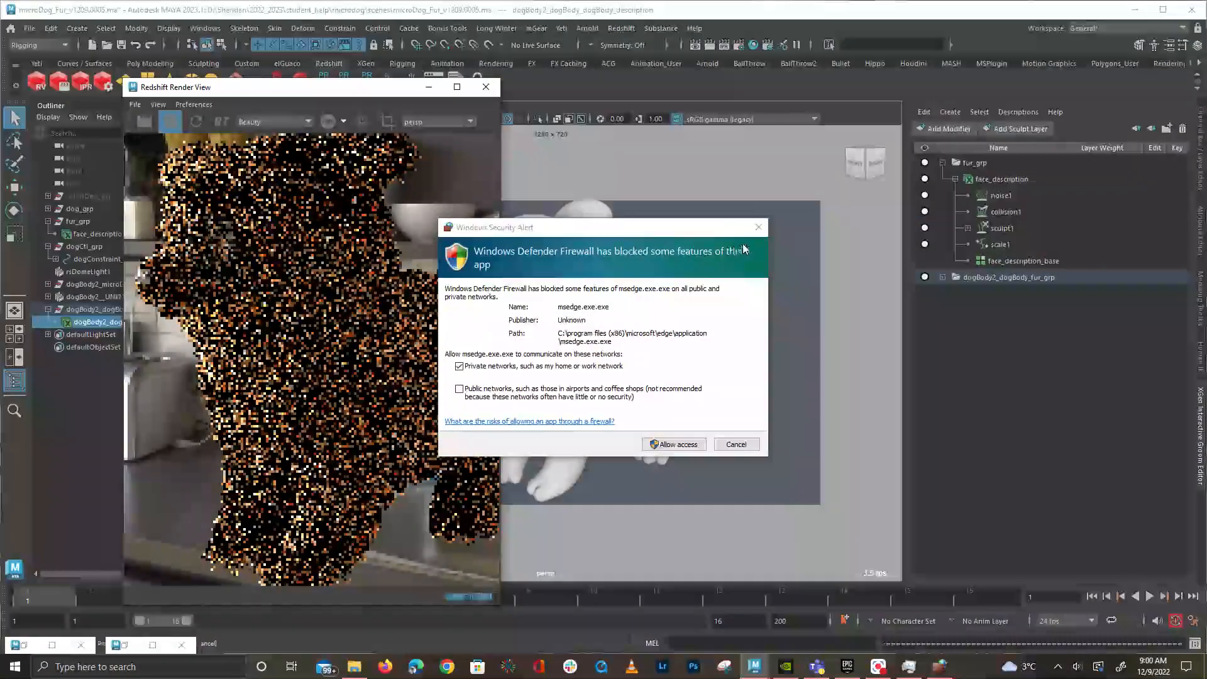
left_click(758, 230)
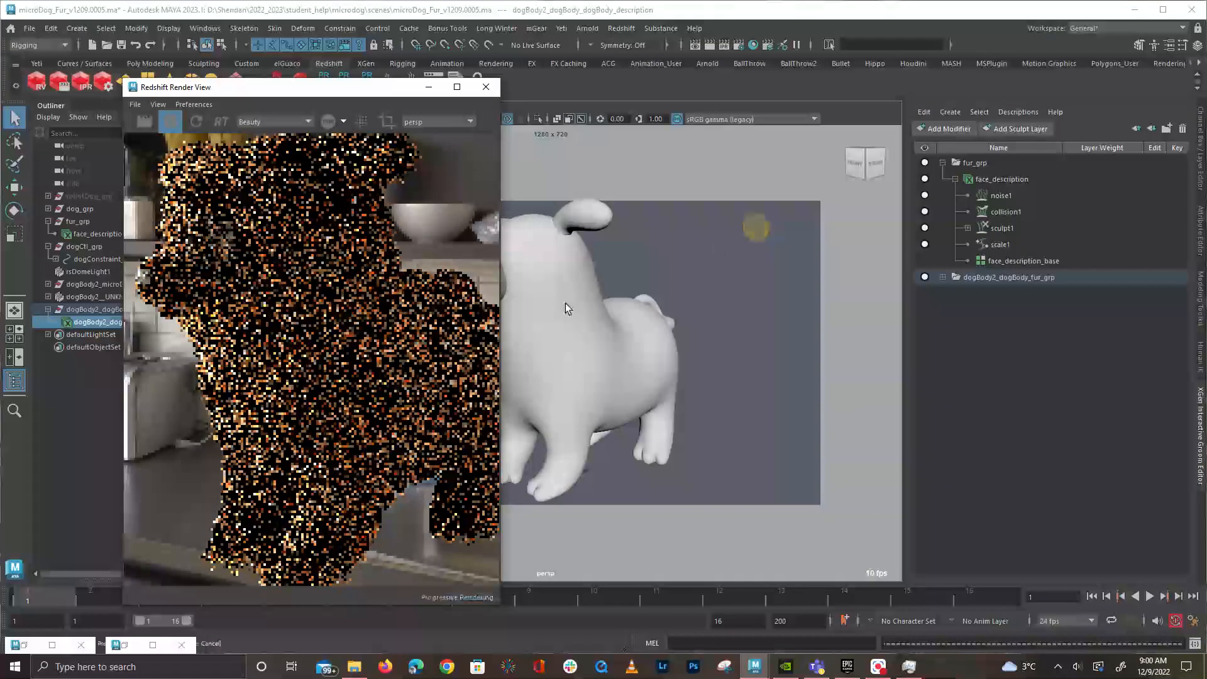
Widen the Redshift Render View and place it beside the groom editor with the whole window in sight
left_click_drag(500, 295, 722, 295)
left_click_drag(672, 88, 511, 63)
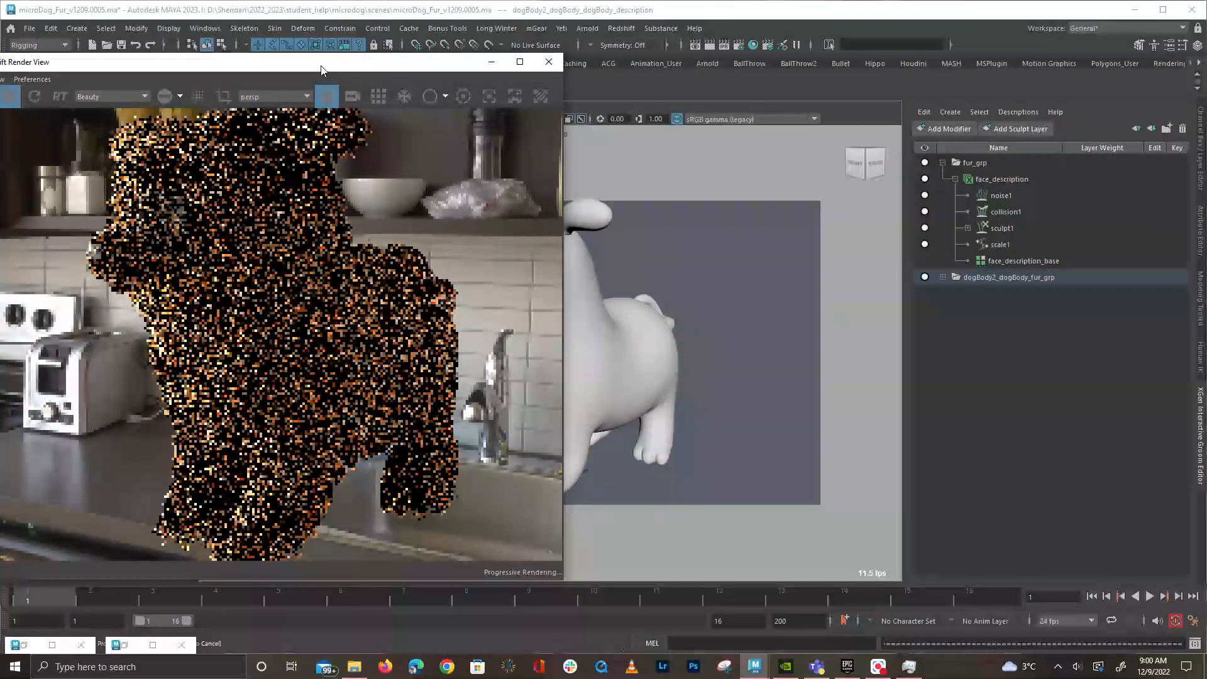
left_click_drag(326, 73, 456, 80)
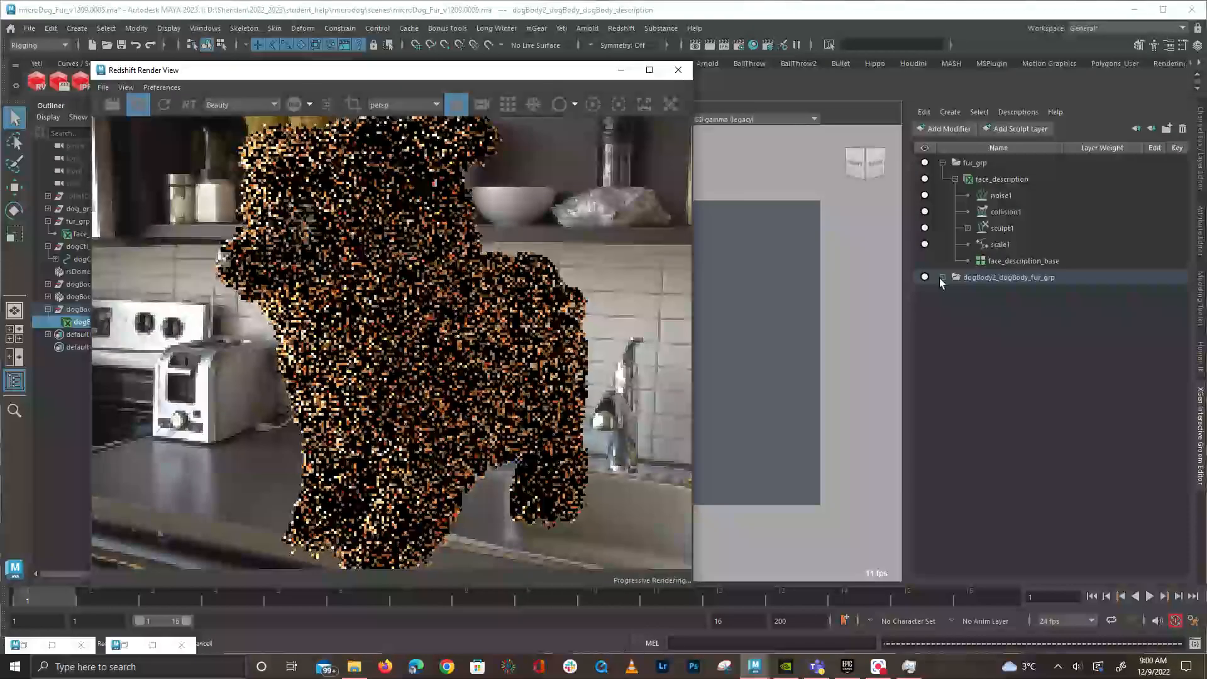
Select the body description under dogBody2_dogBody_fur_grp in the groom editor and restart the interactive render, closing the Render View at the end
left_click(942, 278)
left_click(957, 297)
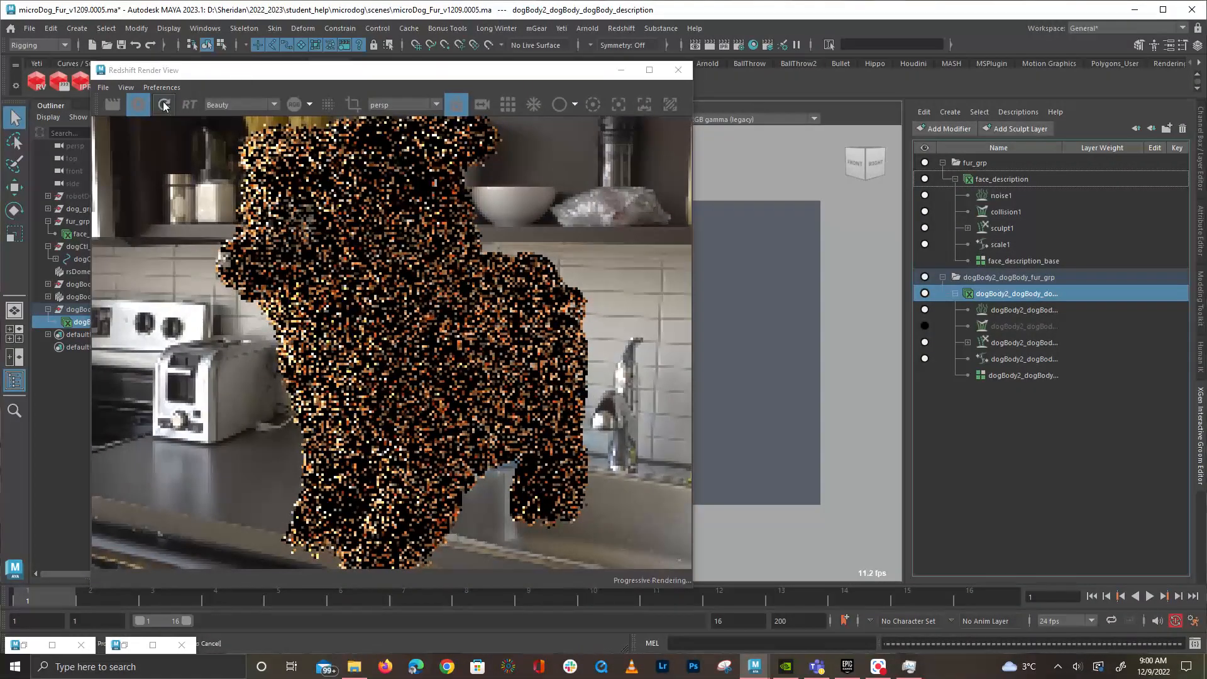
left_click(136, 106)
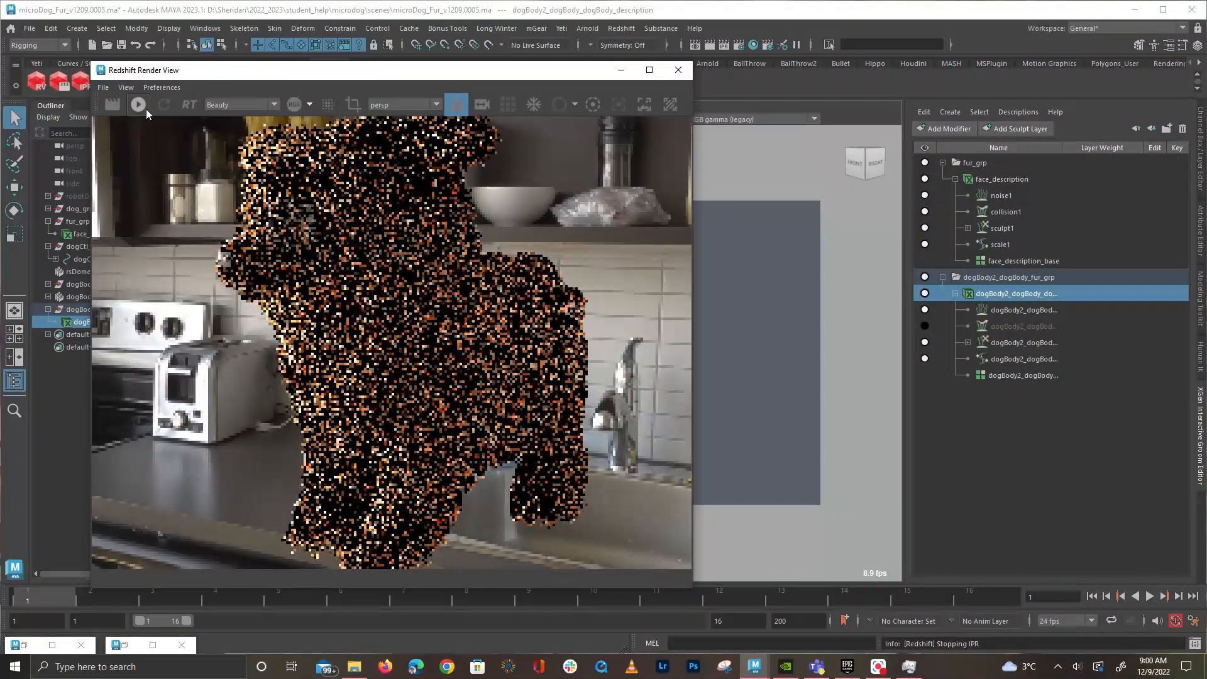
left_click(138, 106)
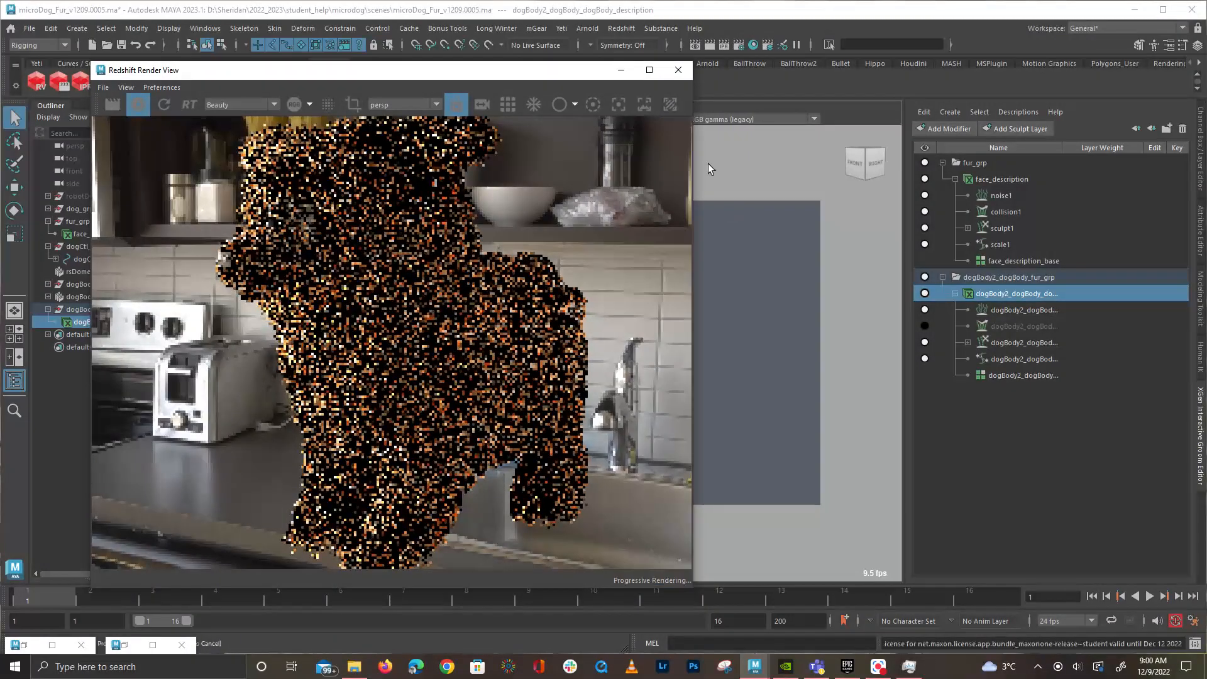
left_click(678, 69)
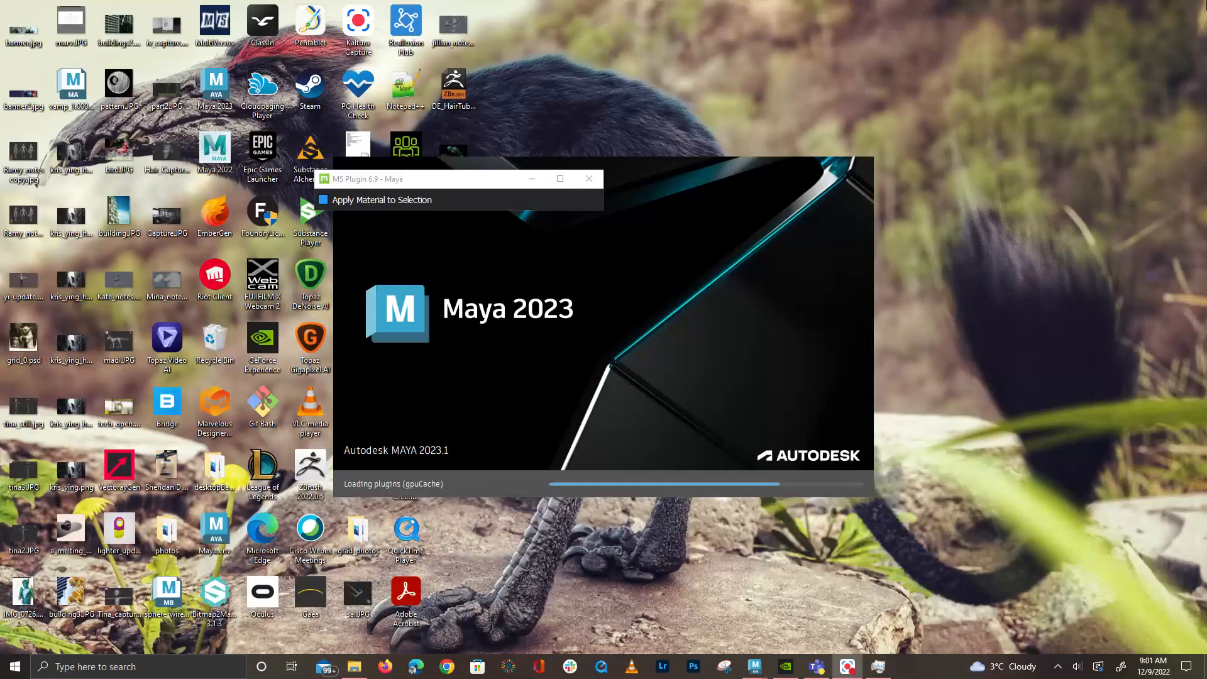
left_click_drag(1011, 371, 737, 236)
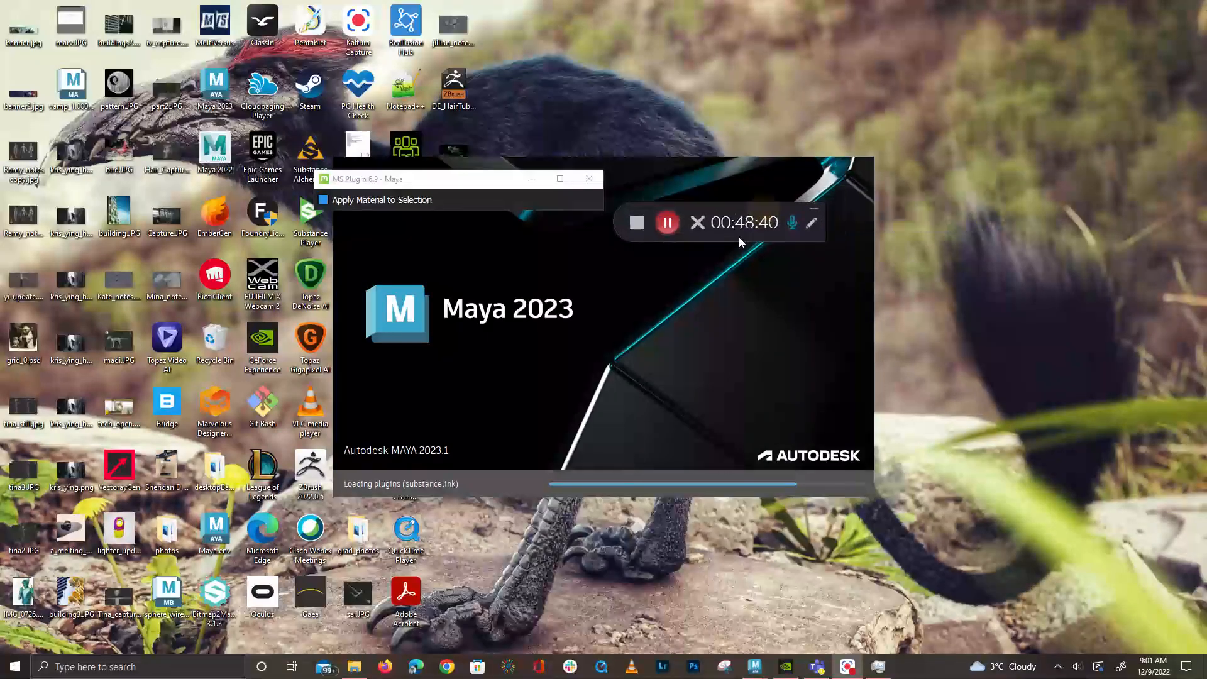